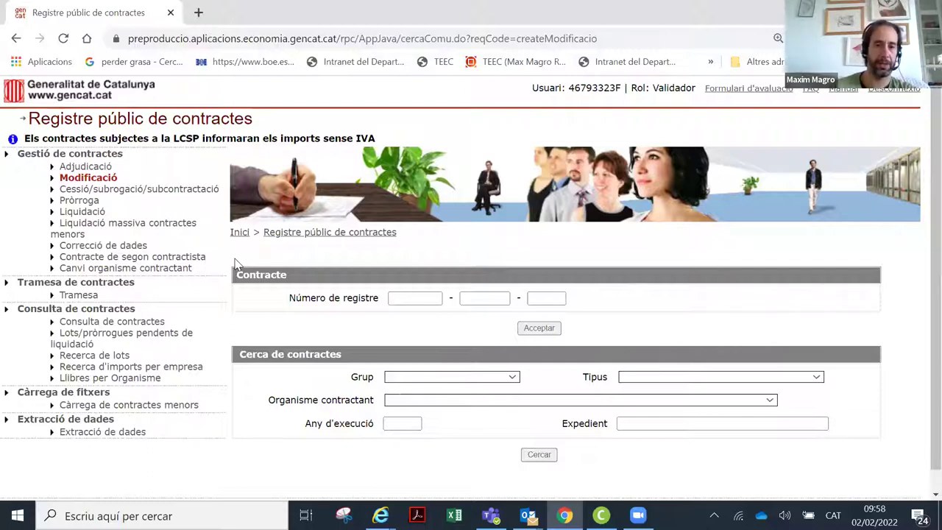
Open a new Adjudicació form, reload it, and review its prefilled year 2022 and 1 lot.
left_click(92, 168)
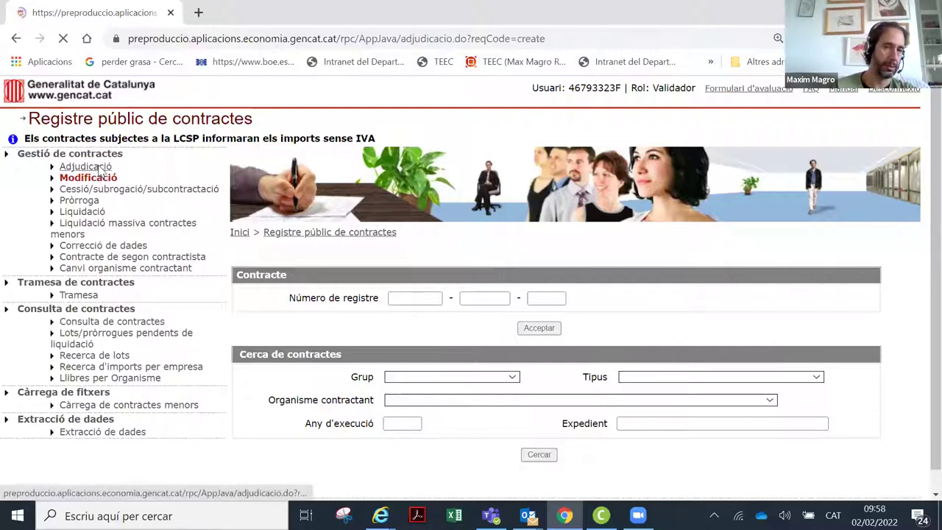
scroll(870, 328, "down", 1)
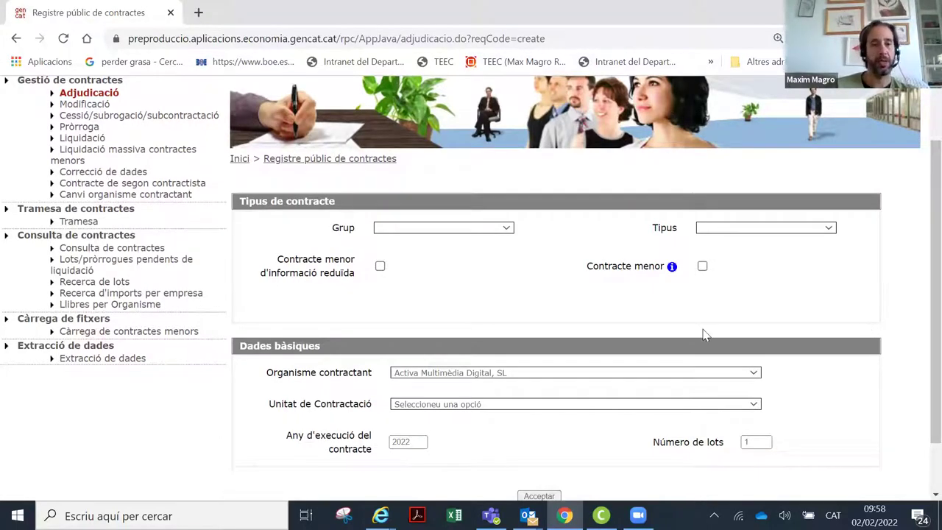
scroll(704, 332, "up", 2)
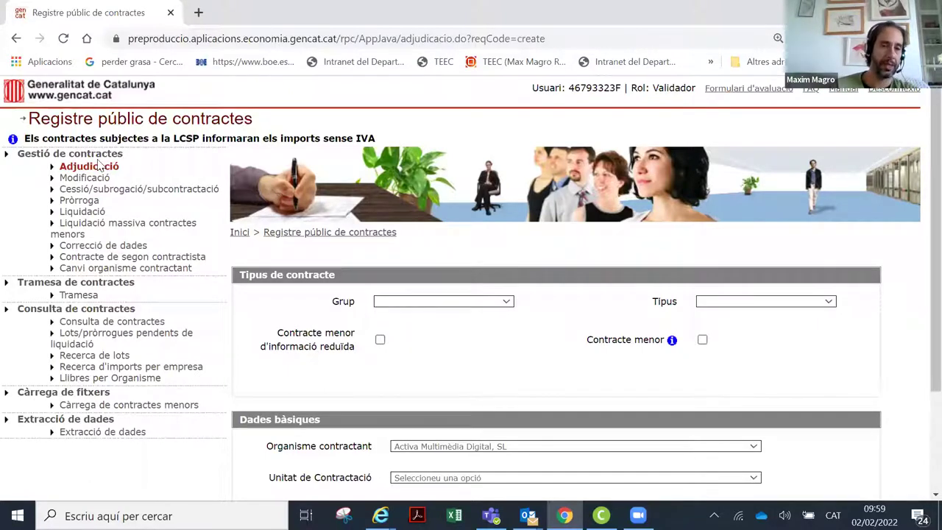
scroll(484, 332, "down", 1)
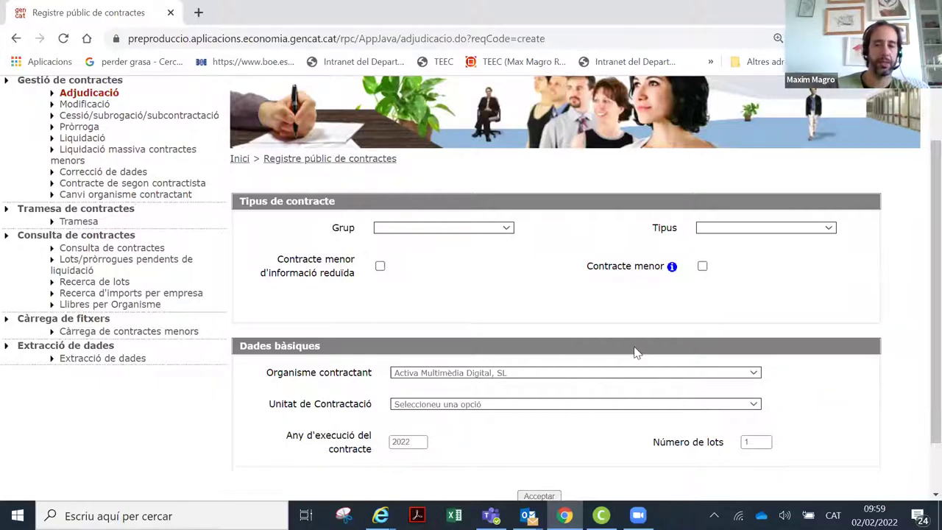
scroll(919, 320, "down", 1)
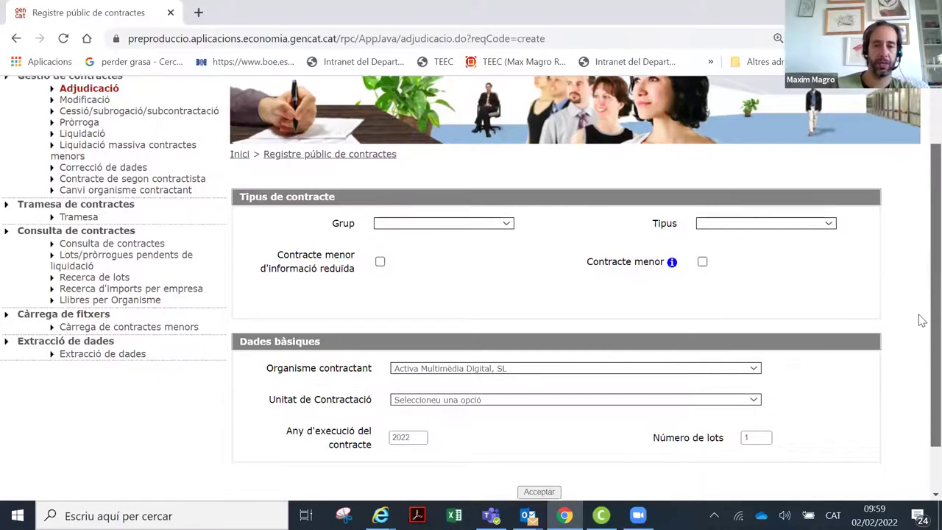
scroll(336, 286, "up", 2)
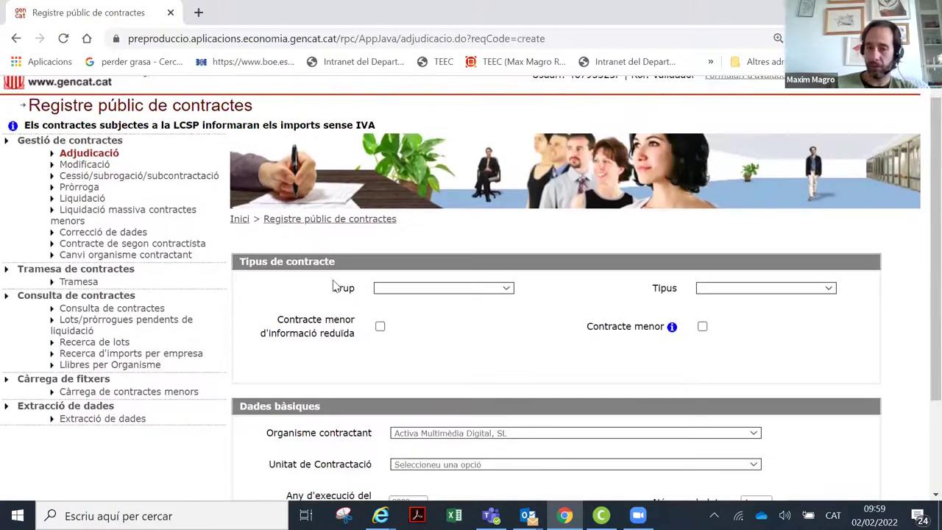
left_click(83, 157)
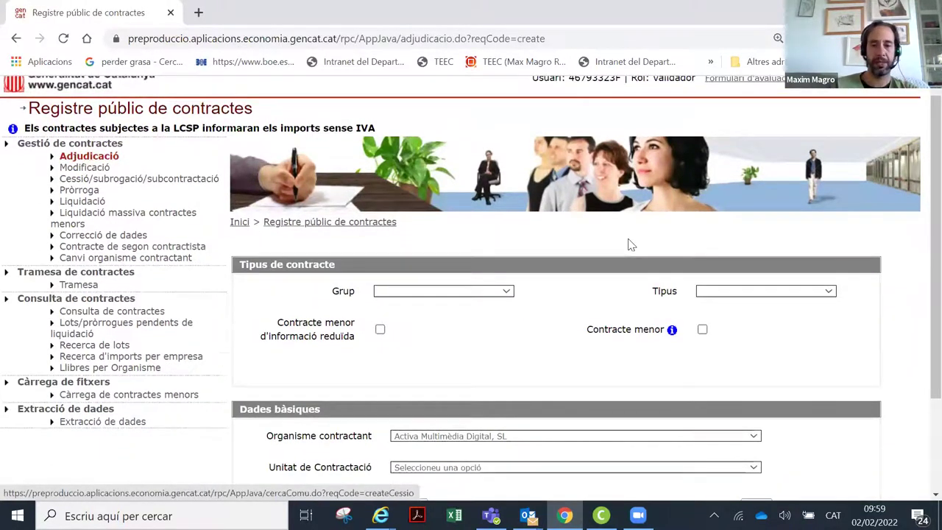
scroll(628, 244, "down", 1)
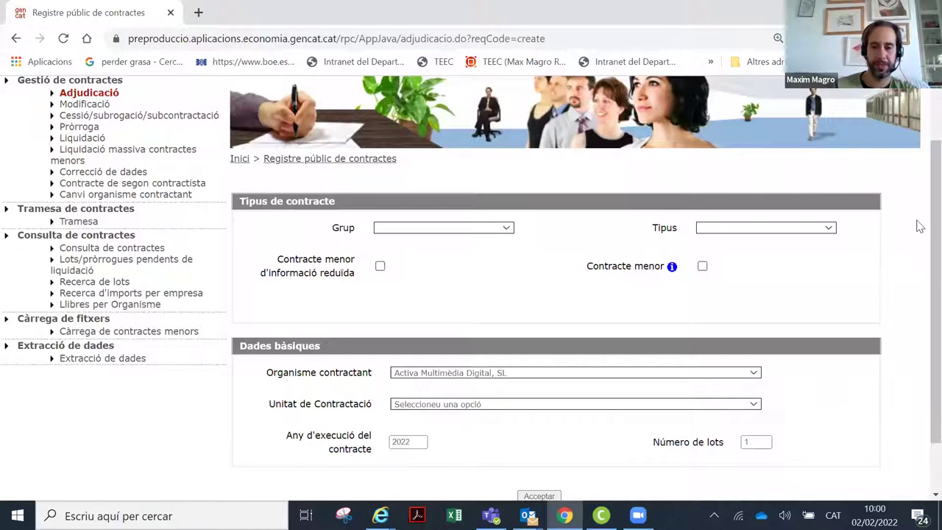
scroll(918, 228, "down", 1)
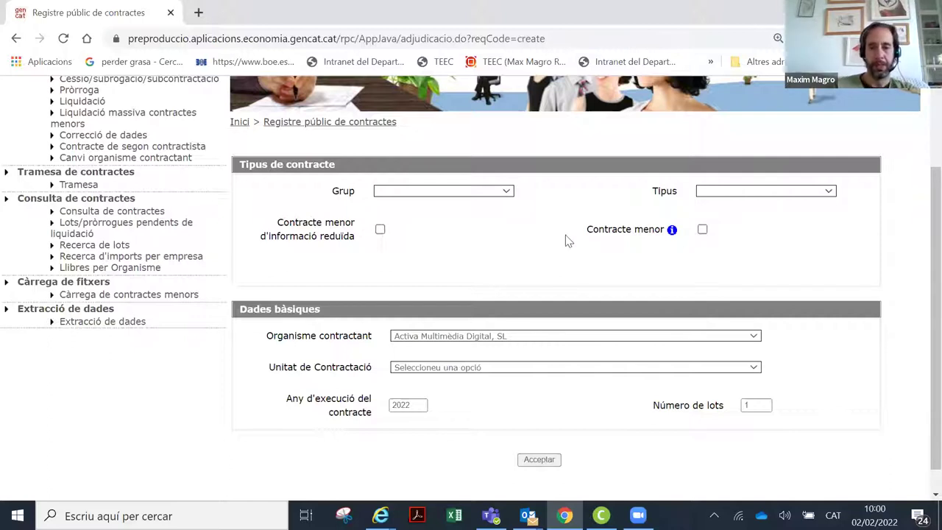
Choose '1.Contracte Públic' as Grup and '1. OBRES' as Tipus.
left_click(502, 195)
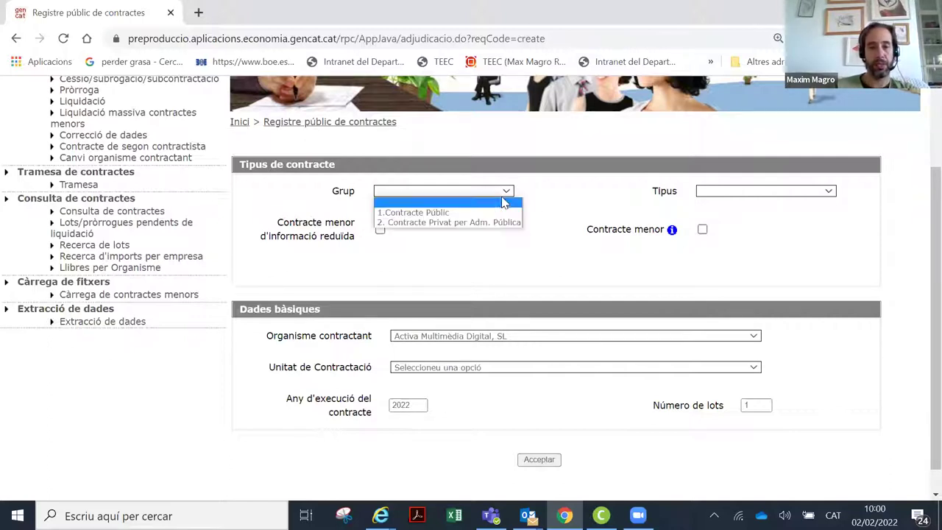
left_click(505, 212)
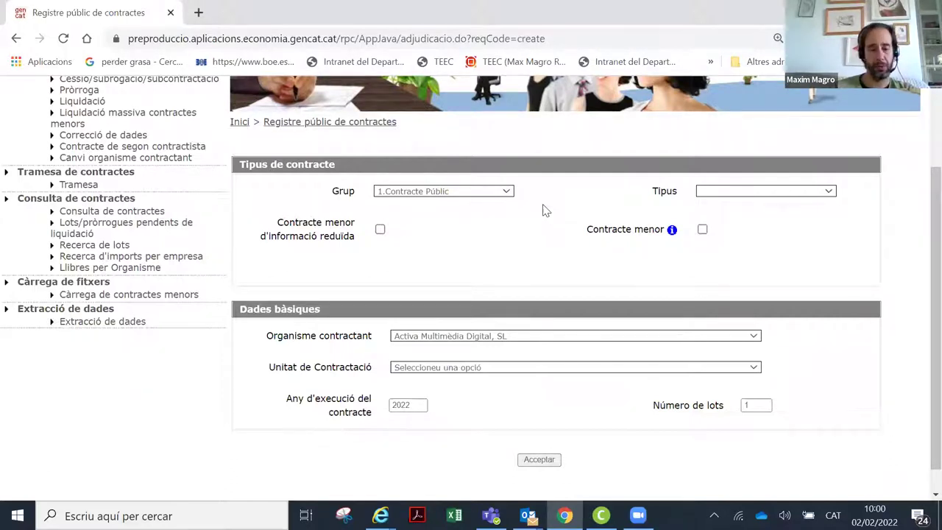
left_click(807, 192)
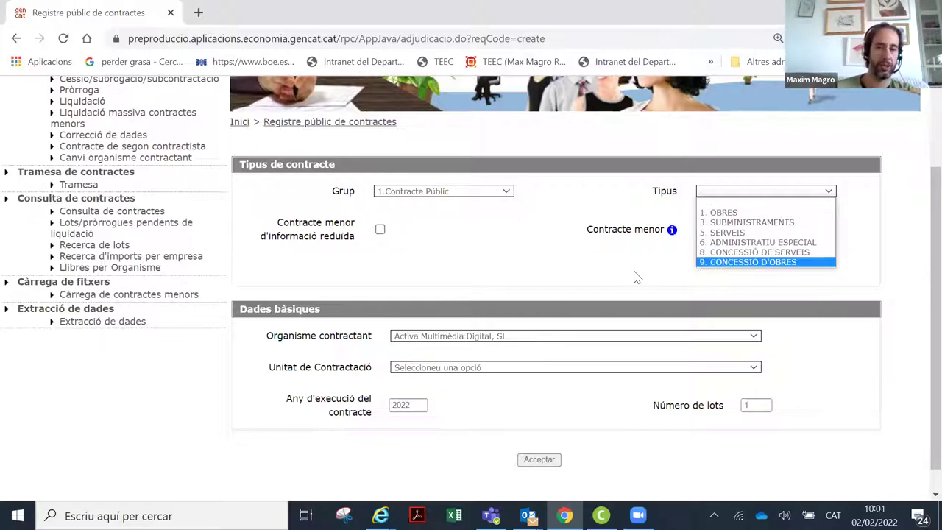
left_click(736, 212)
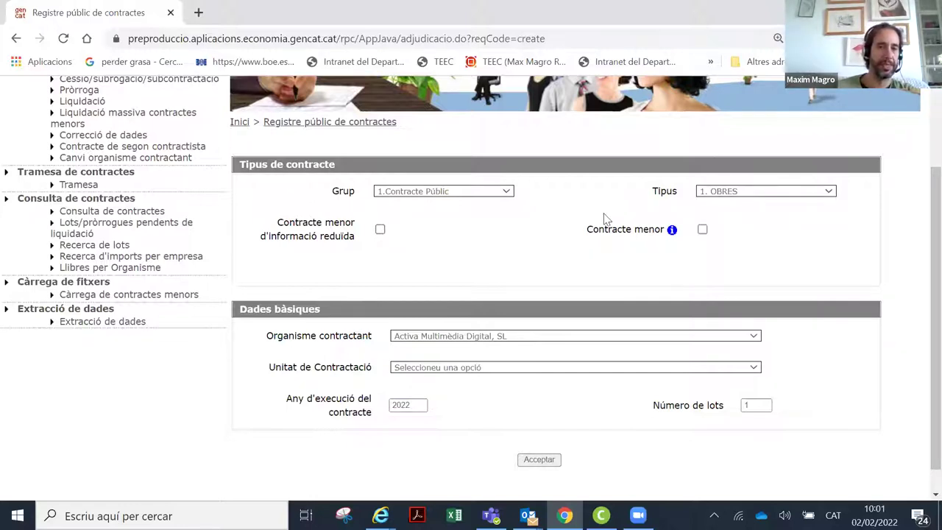
scroll(516, 243, "down", 1)
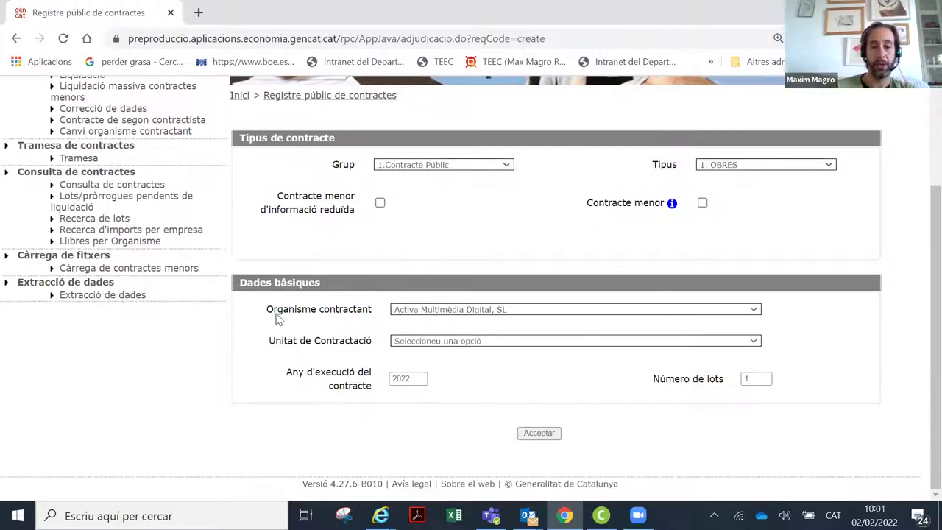
Pick Departament de la Presidència from the Organisme contractant list.
left_click(754, 310)
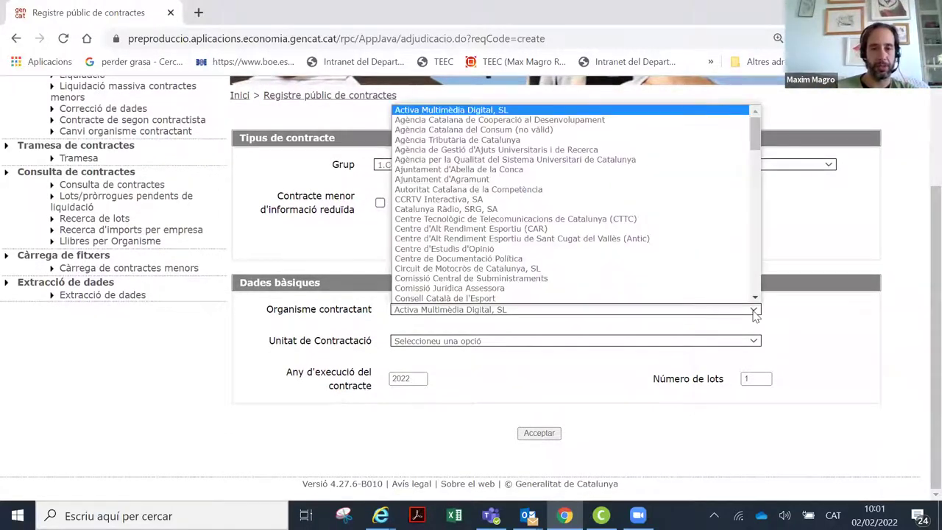
scroll(729, 294, "down", 1)
scroll(699, 248, "up", 12)
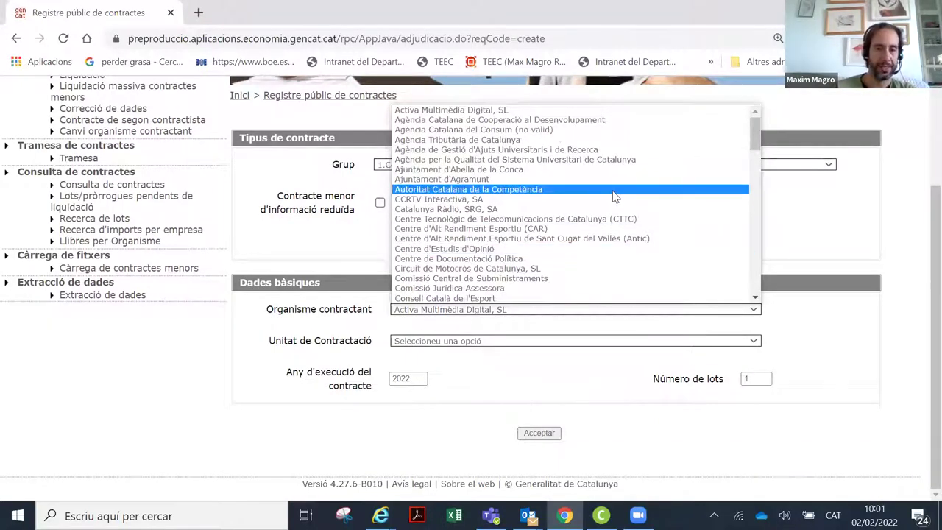
scroll(610, 197, "down", 5)
scroll(608, 194, "down", 10)
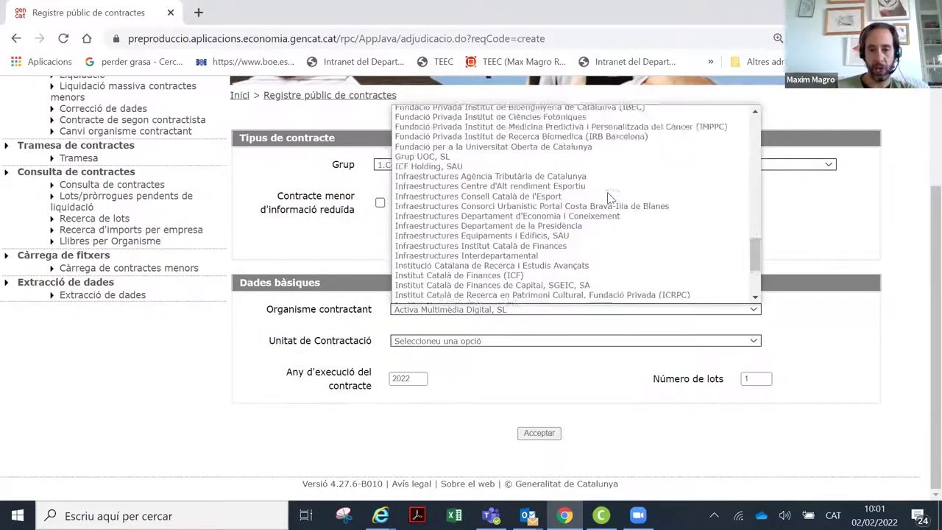
scroll(605, 203, "up", 6)
scroll(605, 202, "up", 10)
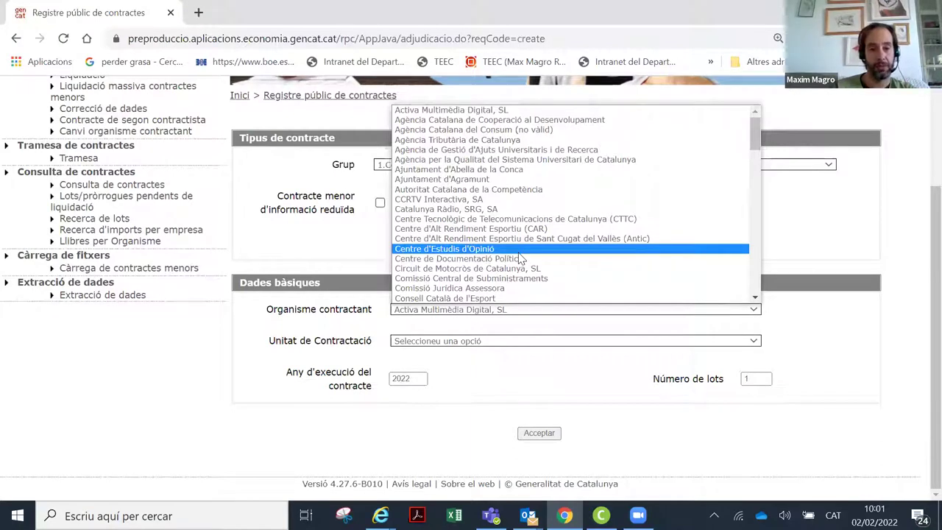
scroll(520, 257, "down", 10)
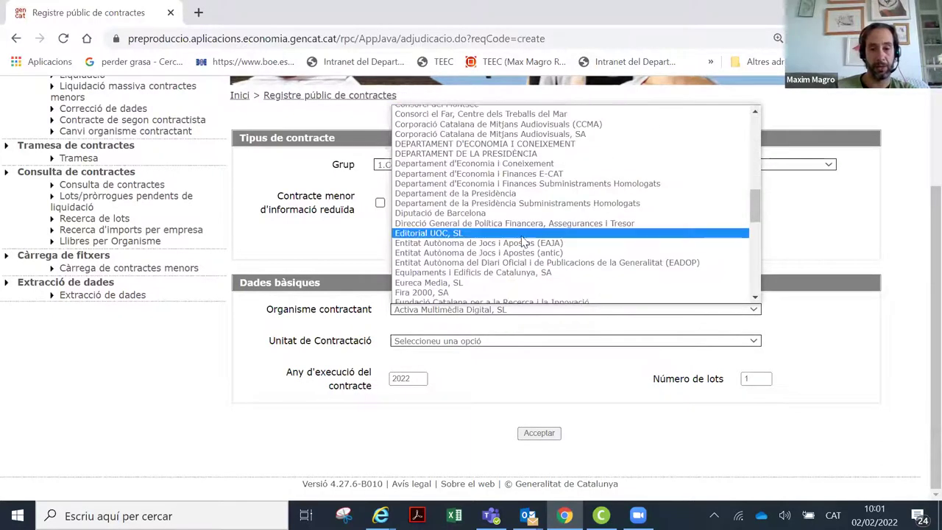
left_click(524, 194)
Highlight the Organisme contractant and Unitat de Contractació labels to point them out.
left_click(561, 336)
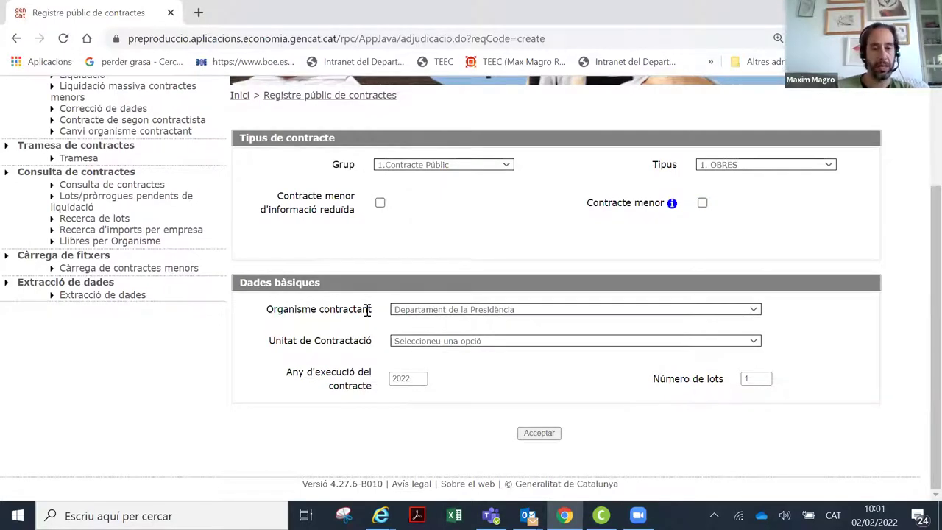
left_click_drag(372, 310, 267, 311)
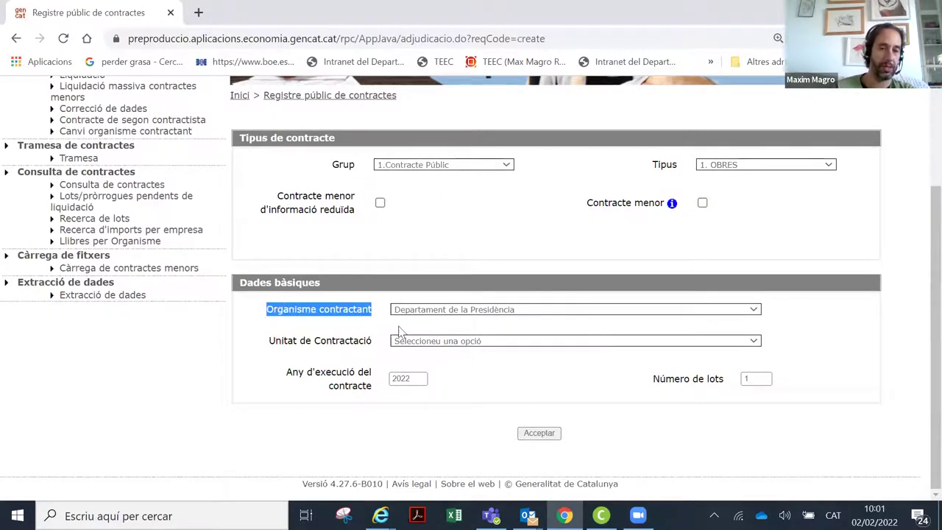
left_click(815, 321)
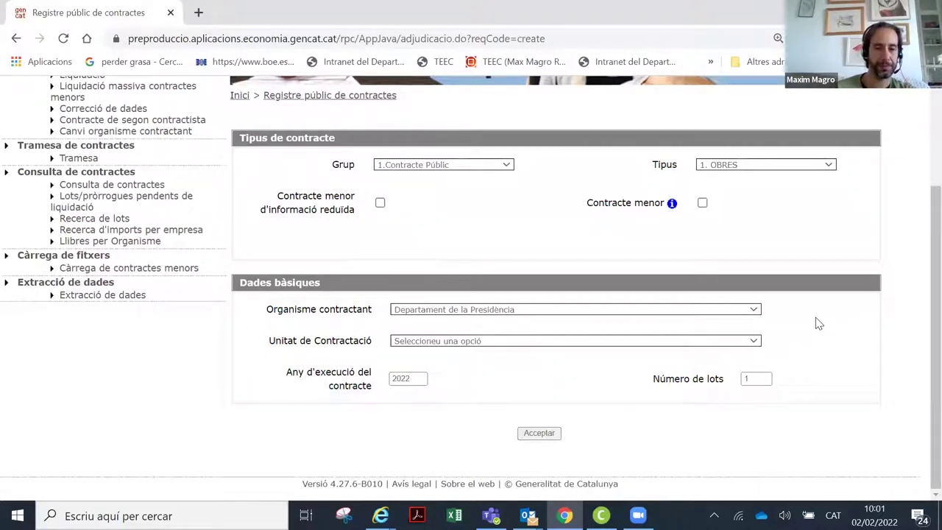
left_click_drag(372, 340, 267, 340)
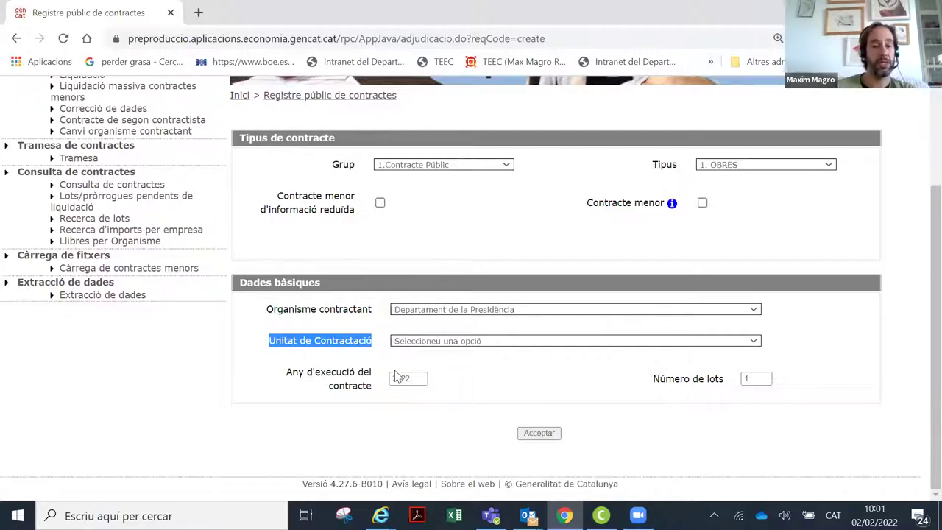
left_click(755, 340)
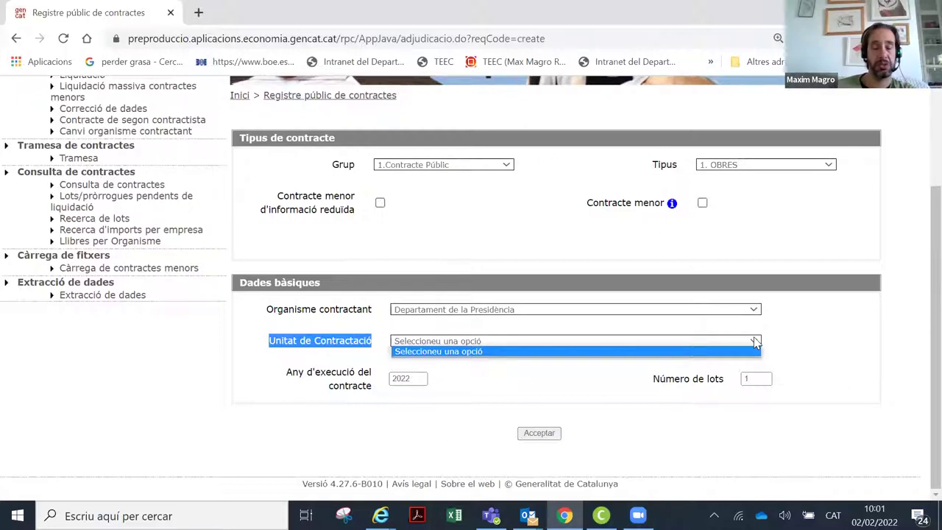
left_click(713, 352)
left_click(608, 341)
left_click(670, 352)
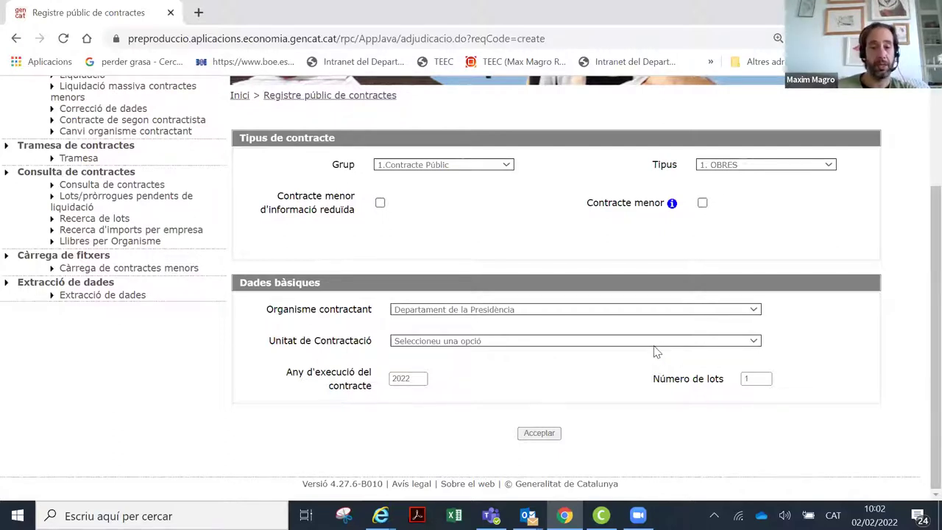
left_click(573, 346)
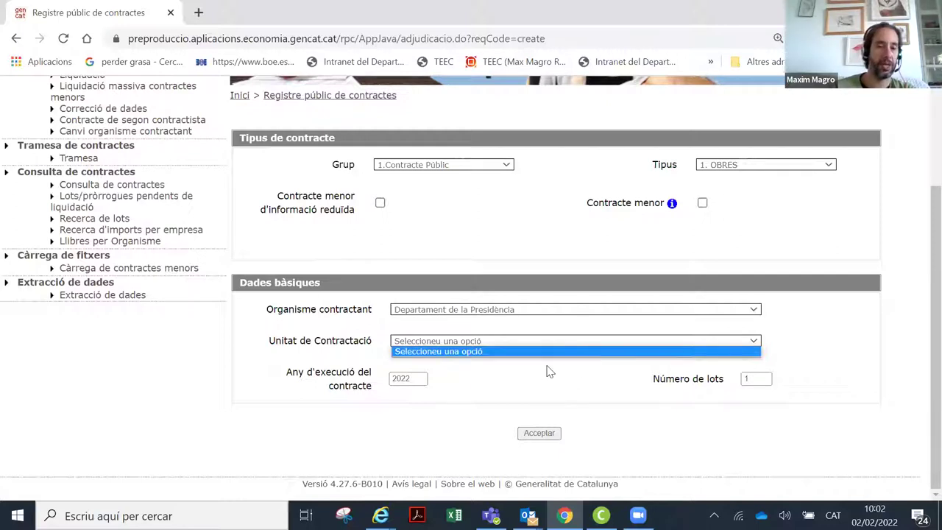
left_click(542, 389)
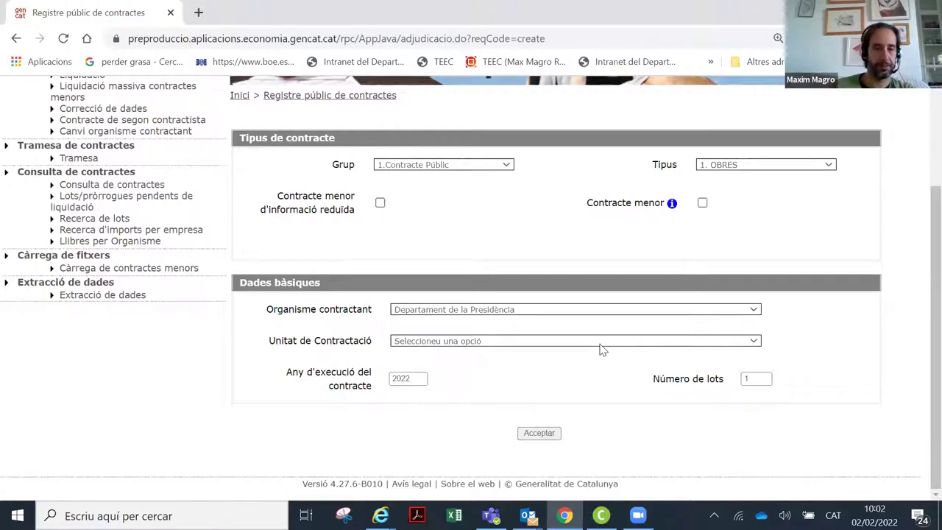
double_click(412, 379)
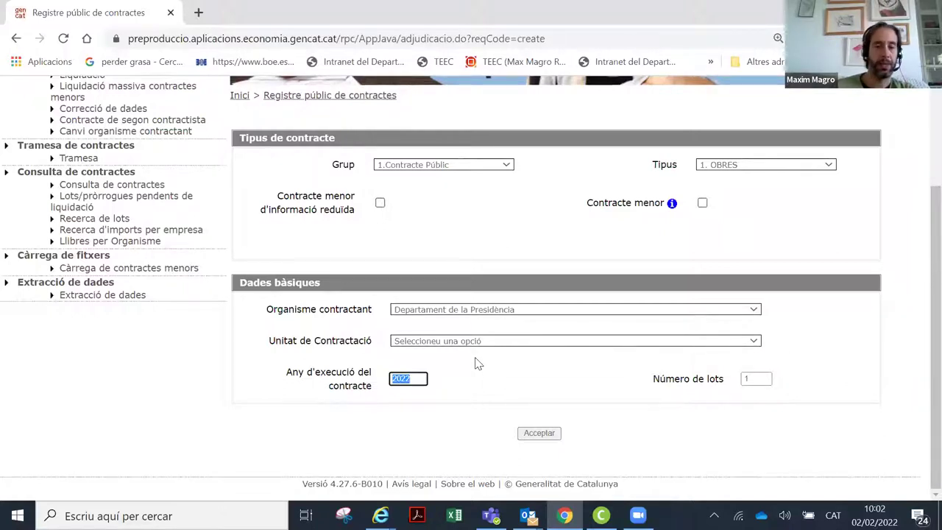
Replace the execution year value with 2022, after briefly entering 2021.
left_click(507, 363)
double_click(419, 378)
key("BackSpace")
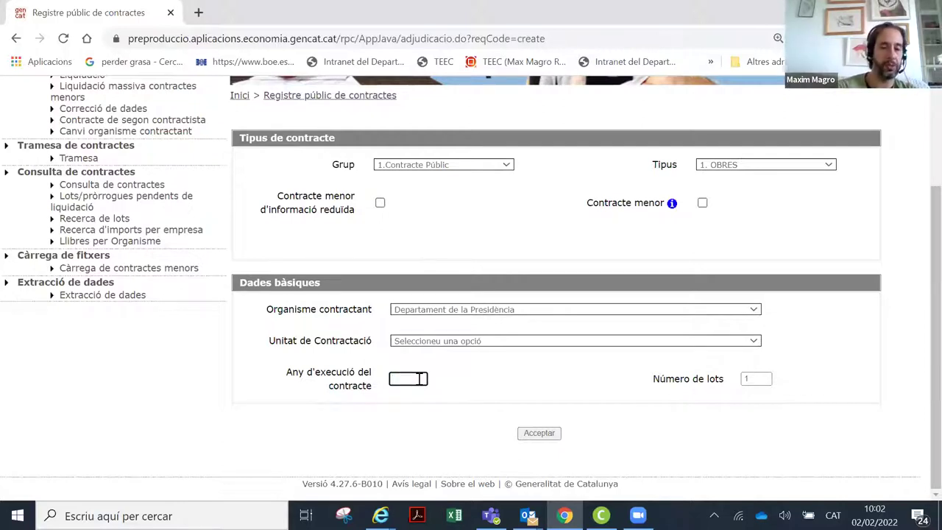
type("20")
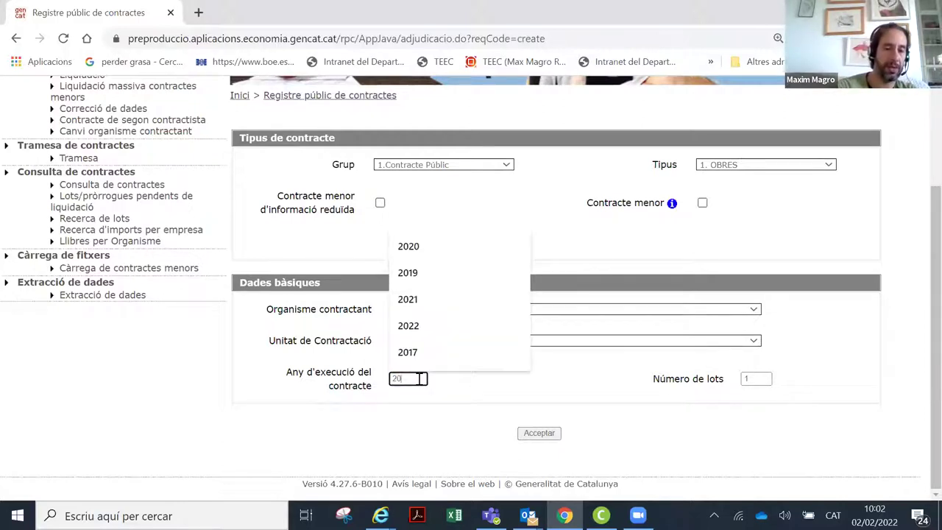
type("21")
left_click(454, 386)
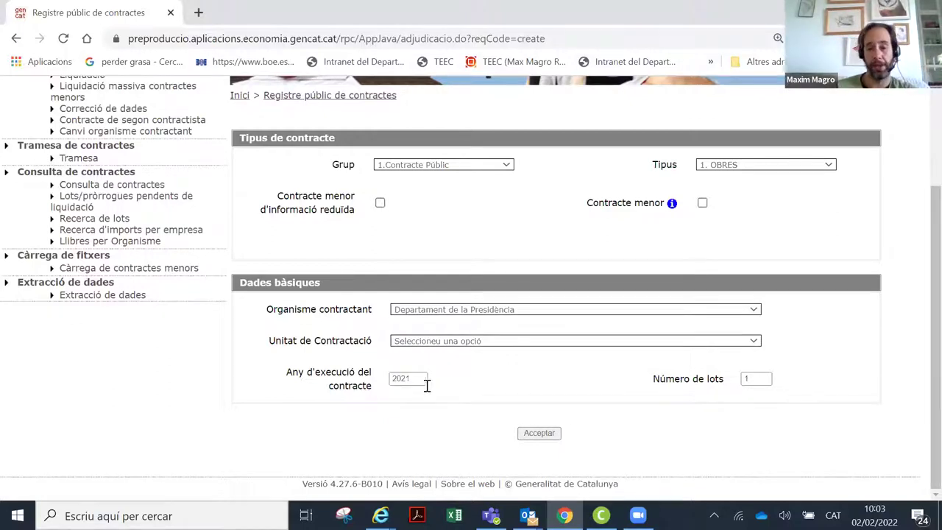
double_click(417, 380)
key("BackSpace")
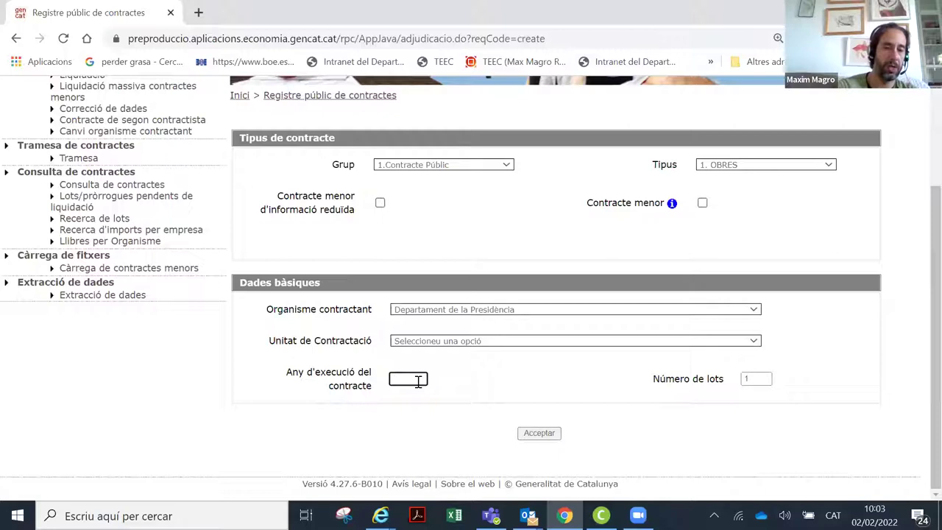
type("2022")
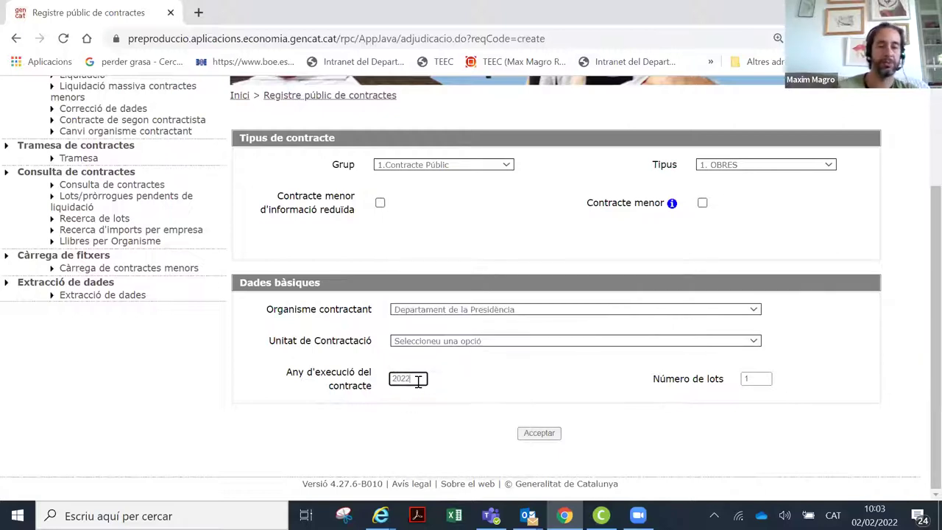
left_click(443, 382)
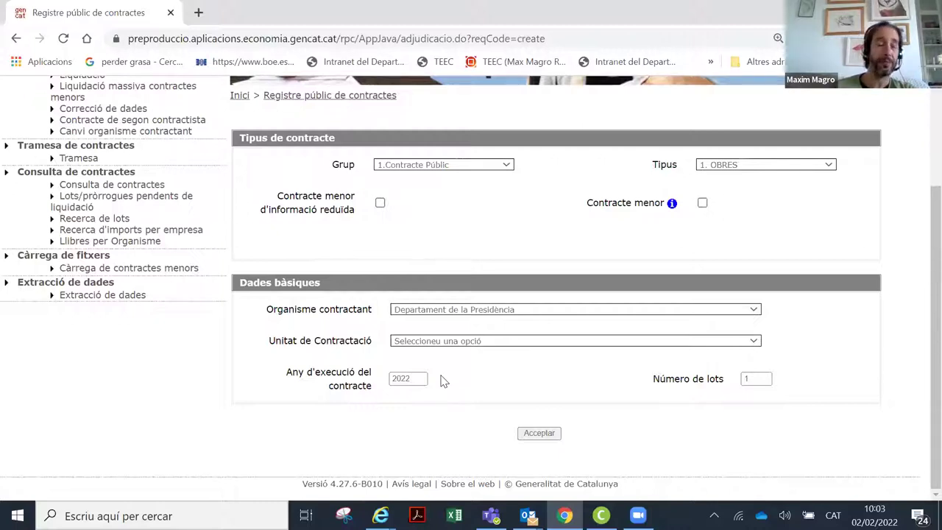
Highlight the 2022 execution year value to point it out.
left_click_drag(423, 379, 371, 383)
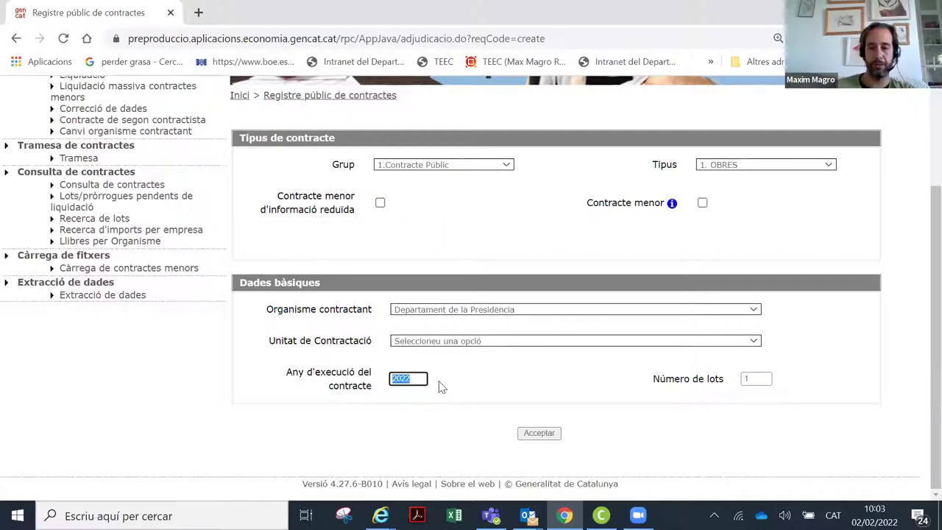
left_click(437, 388)
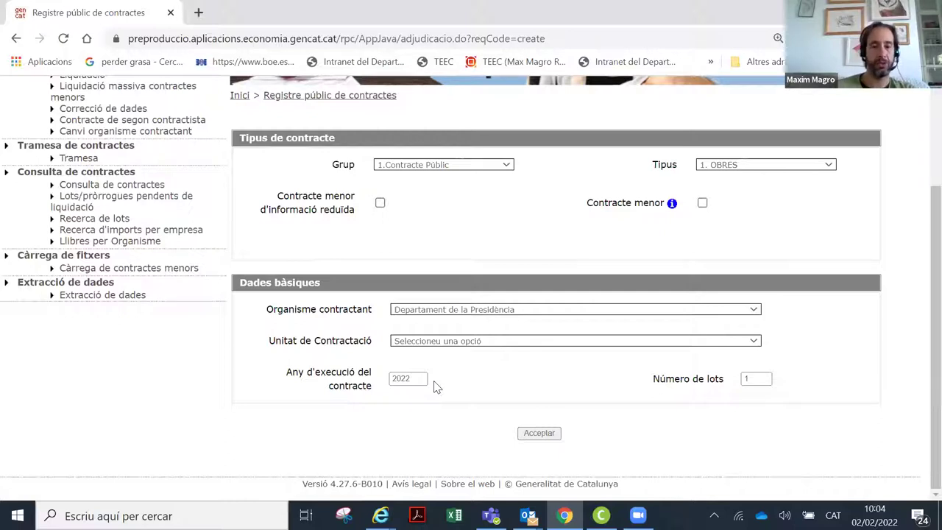
double_click(421, 380)
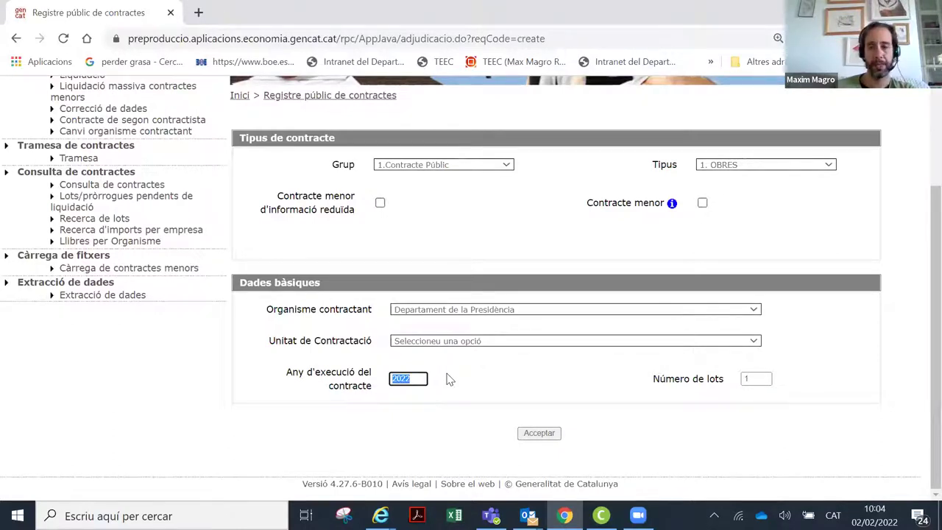
left_click(682, 380)
Point out the Número de lots value 1 and the Contracte menor d'informació reduïda label.
left_click_drag(655, 381, 754, 384)
left_click(795, 389)
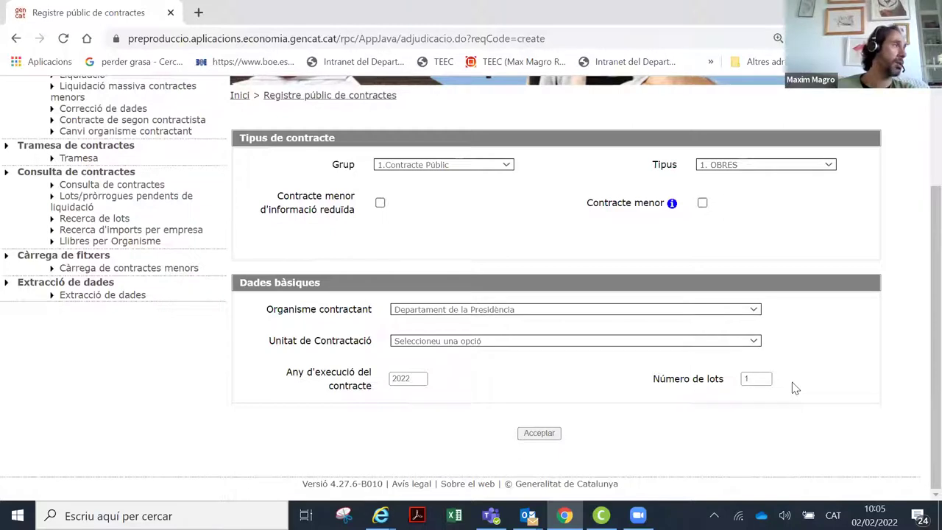
double_click(745, 382)
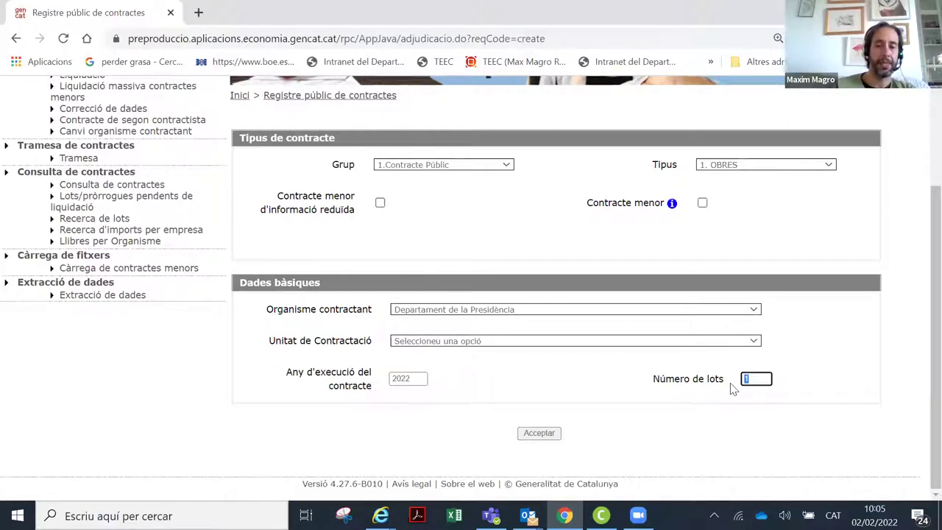
left_click(724, 380)
left_click_drag(724, 379, 645, 391)
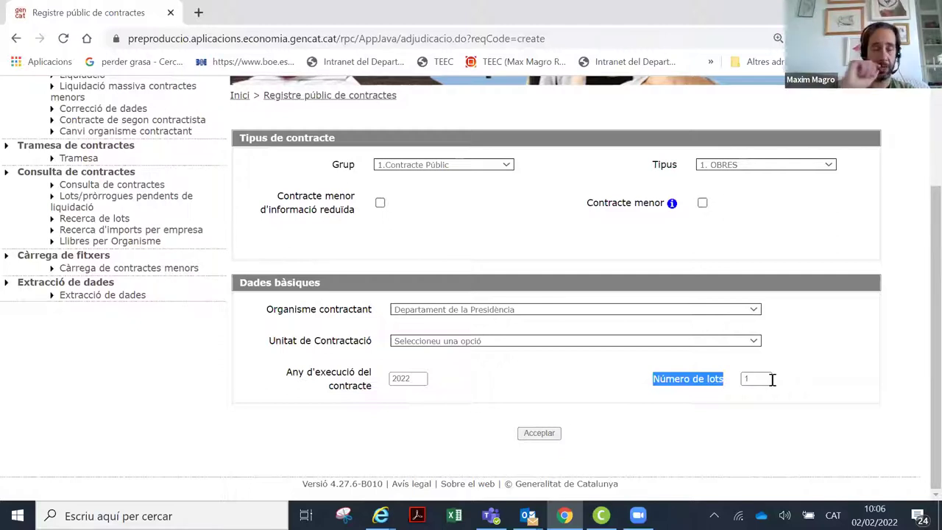
left_click(790, 359)
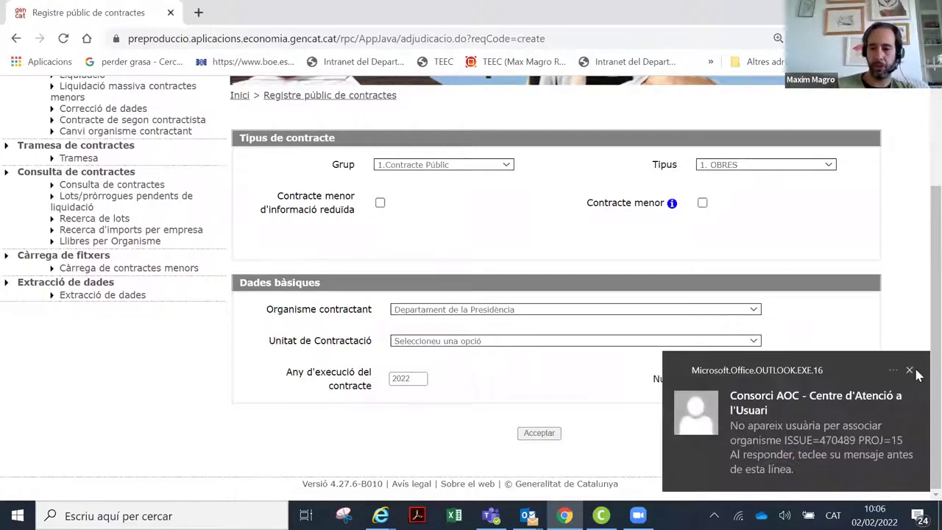
left_click(913, 371)
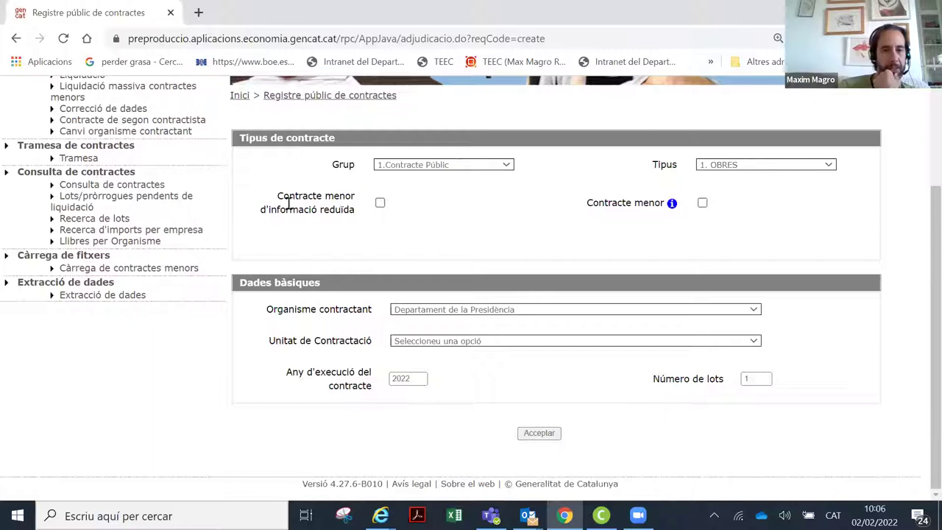
left_click_drag(277, 195, 360, 223)
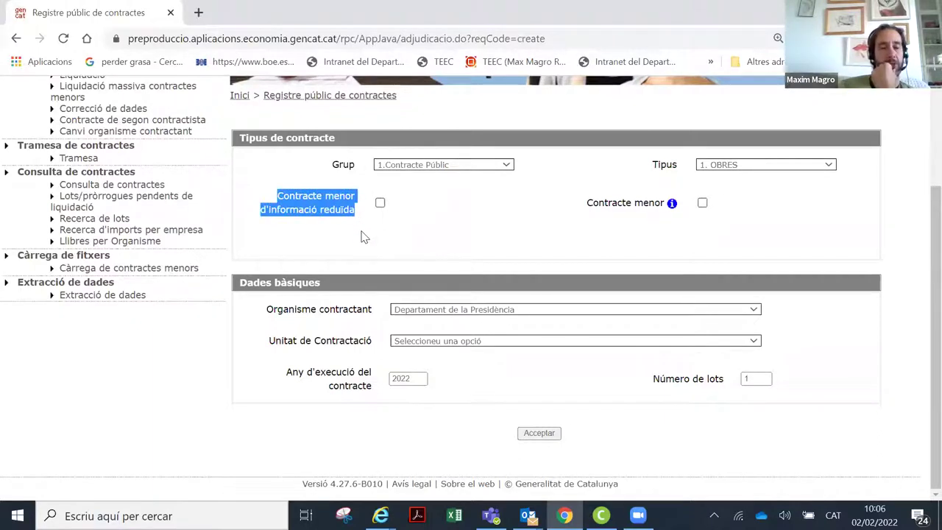
Toggle between the reduced-information and plain minor contract checkboxes, leaving both off.
left_click(604, 222)
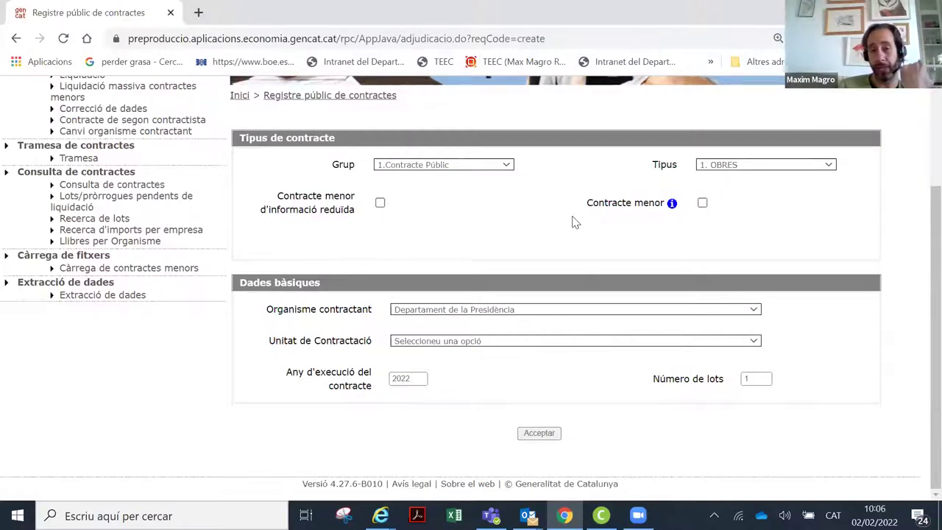
left_click(380, 203)
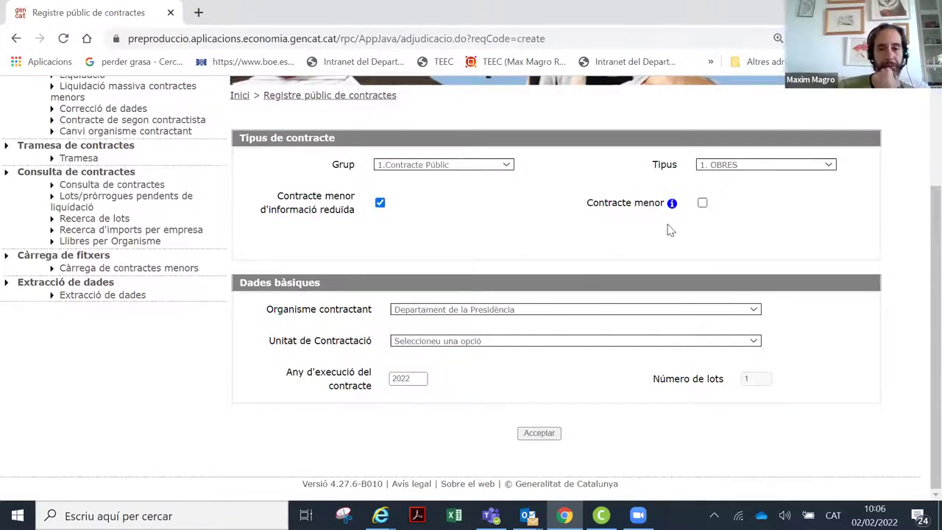
left_click(703, 203)
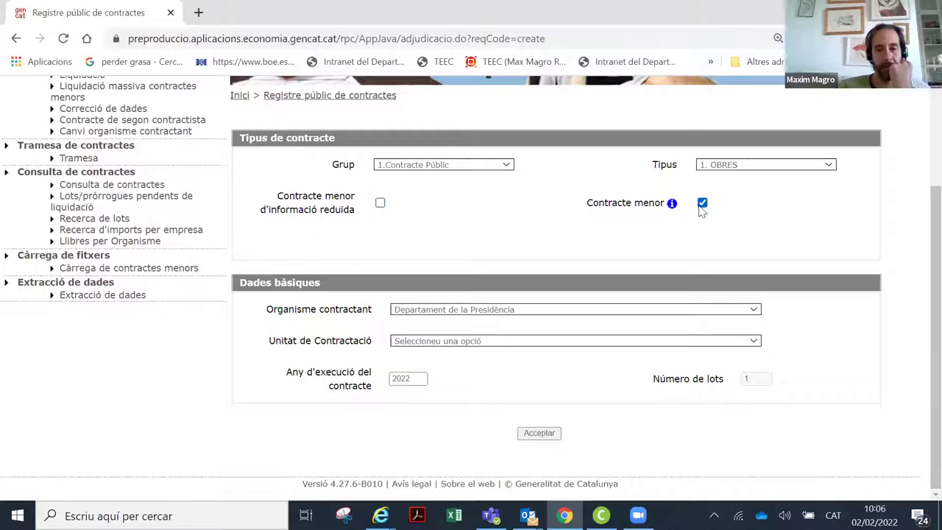
left_click(380, 204)
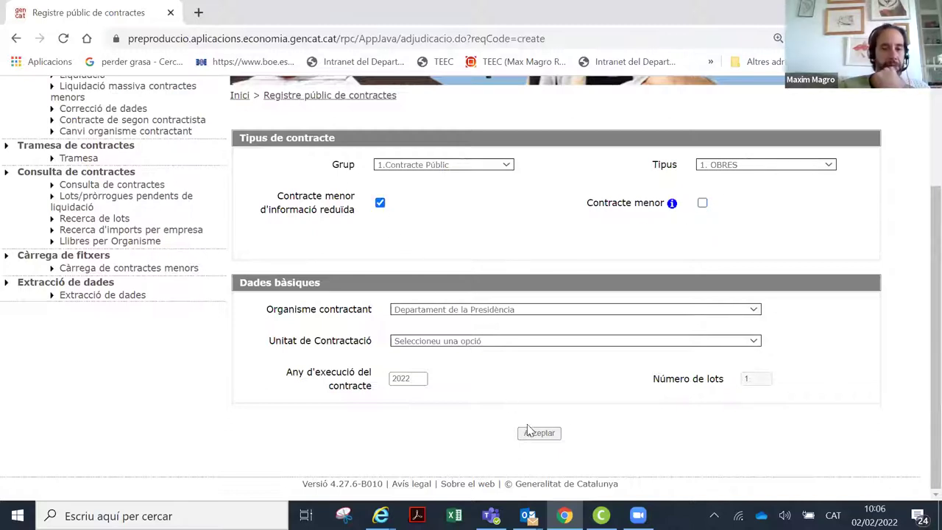
left_click(380, 203)
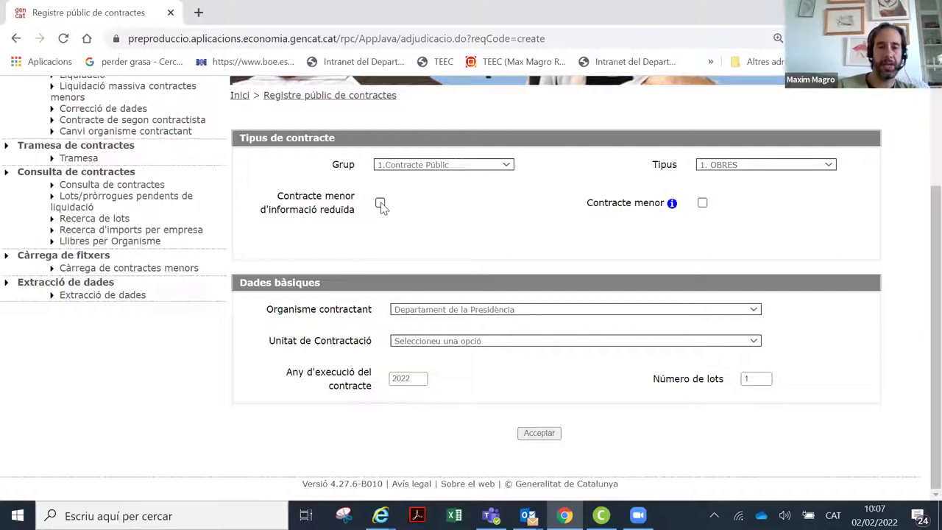
Point out both minor-contract labels, ending with Contracte menor d'informació reduïda ticked.
left_click_drag(583, 209, 644, 207)
left_click(703, 204)
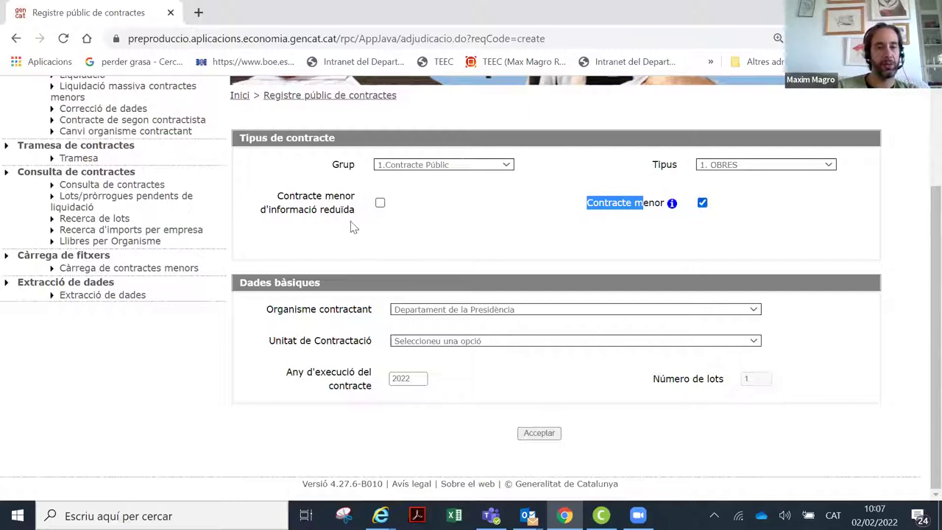
left_click_drag(350, 222, 324, 196)
left_click(380, 204)
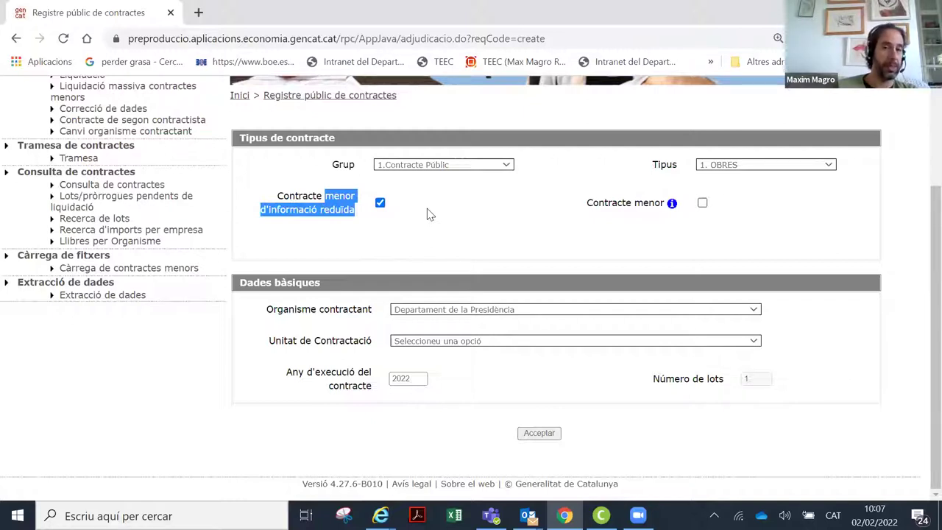
left_click(415, 229)
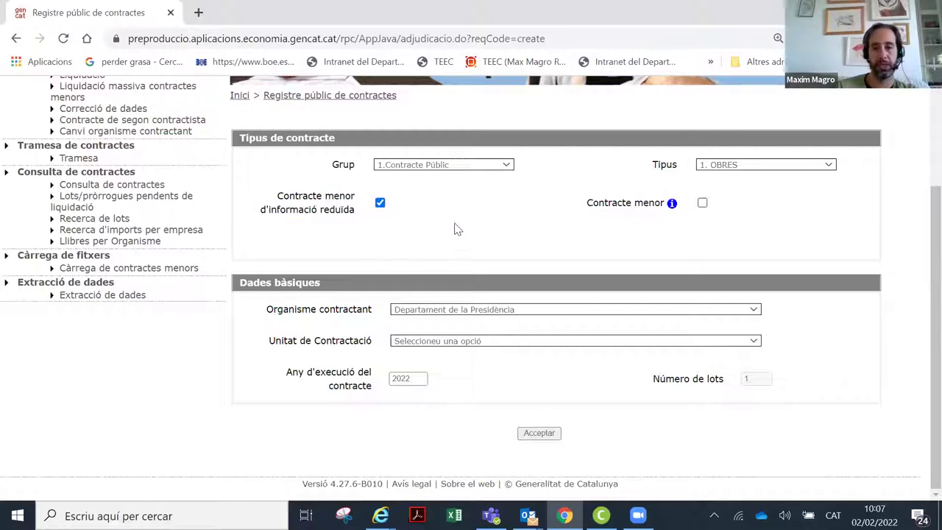
left_click_drag(360, 216, 275, 194)
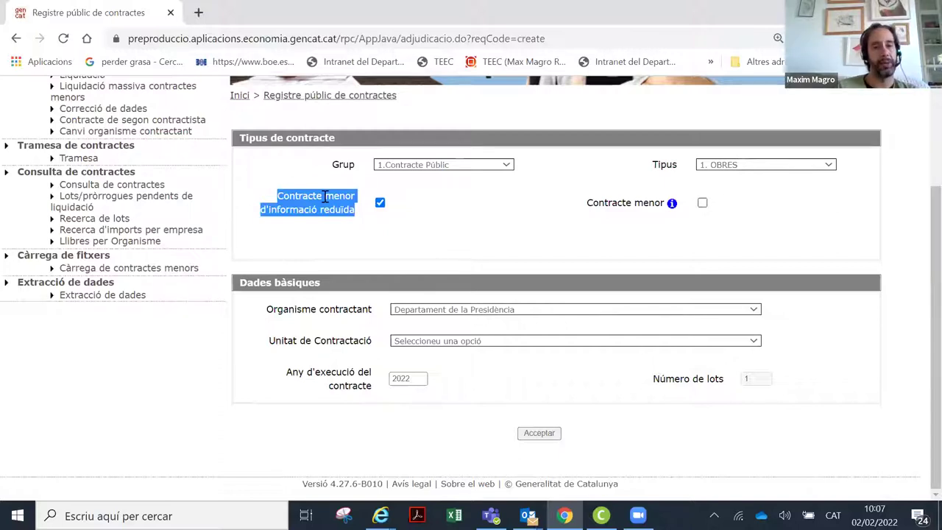
left_click(703, 204)
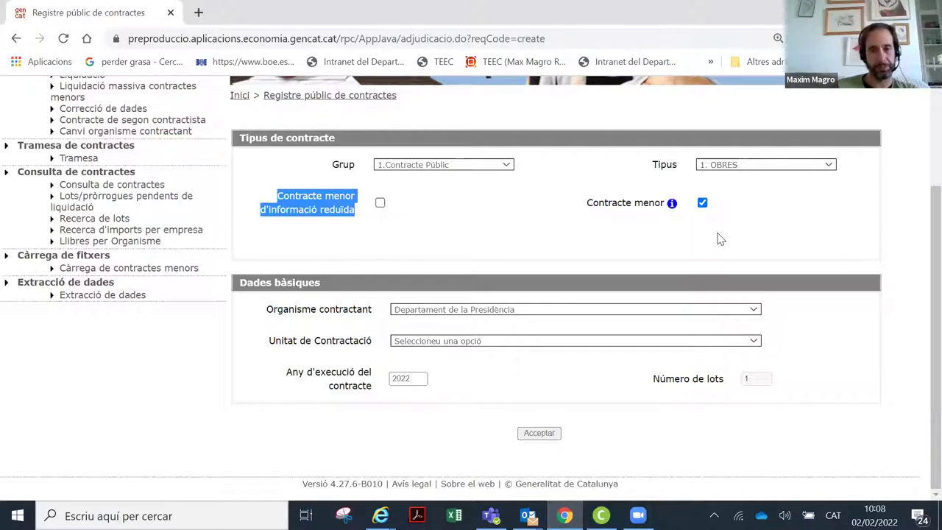
left_click(379, 204)
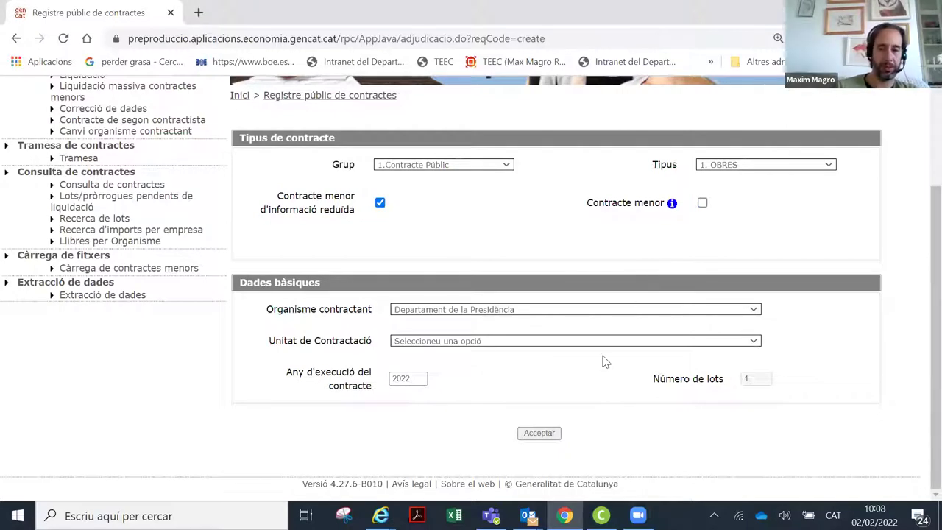
left_click(537, 434)
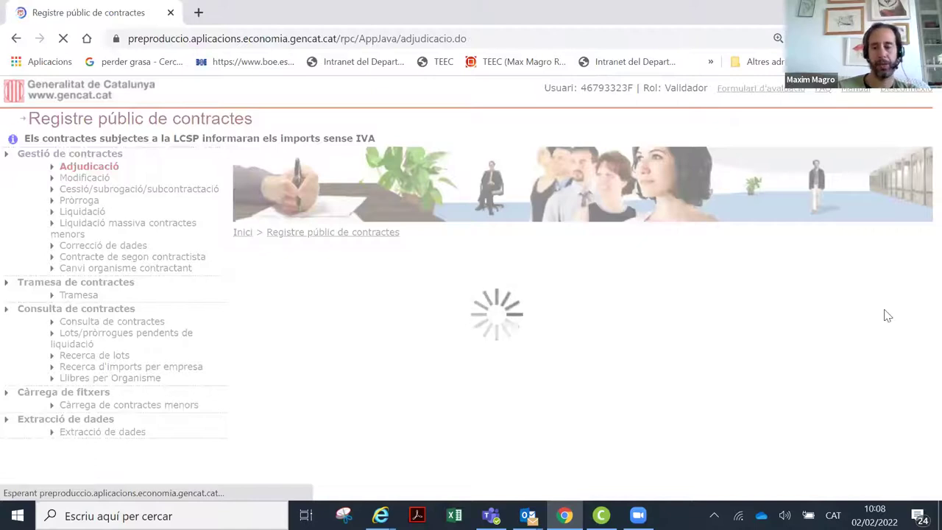
scroll(865, 317, "down", 1)
scroll(866, 317, "down", 1)
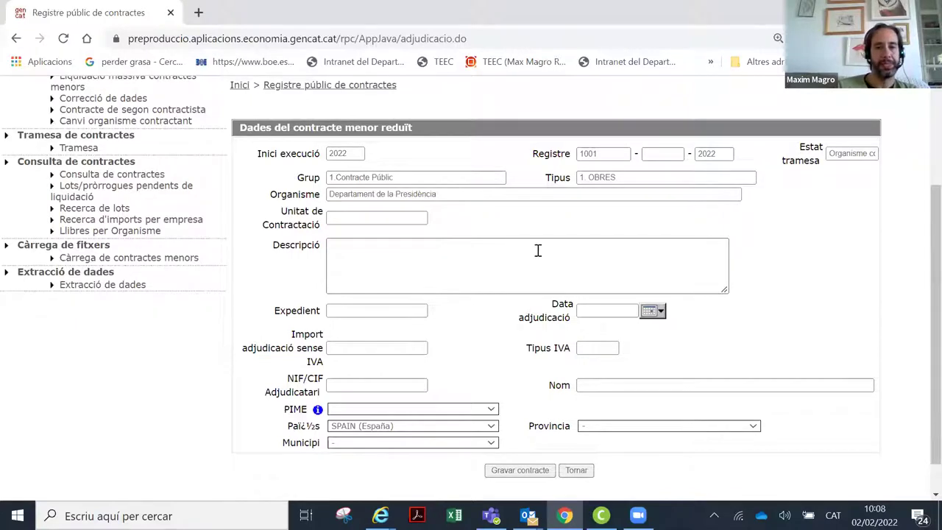
left_click_drag(832, 153, 878, 155)
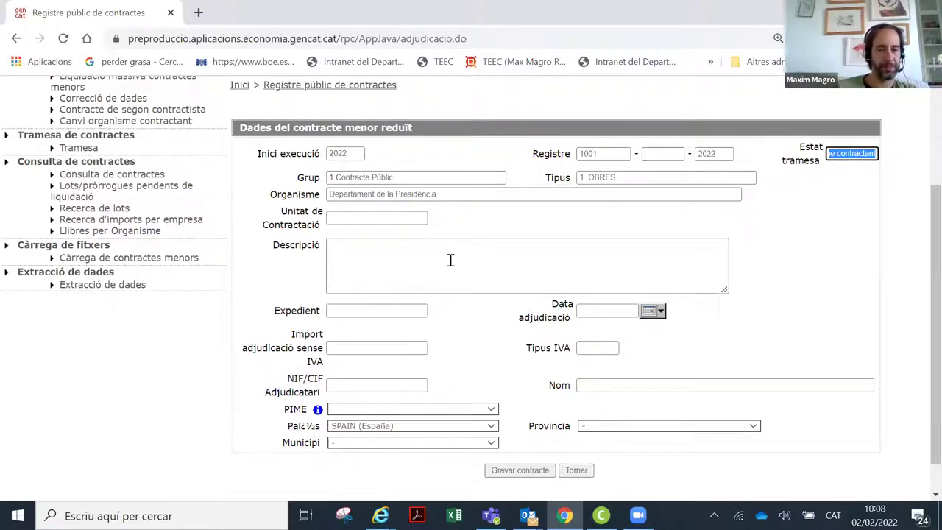
left_click(409, 219)
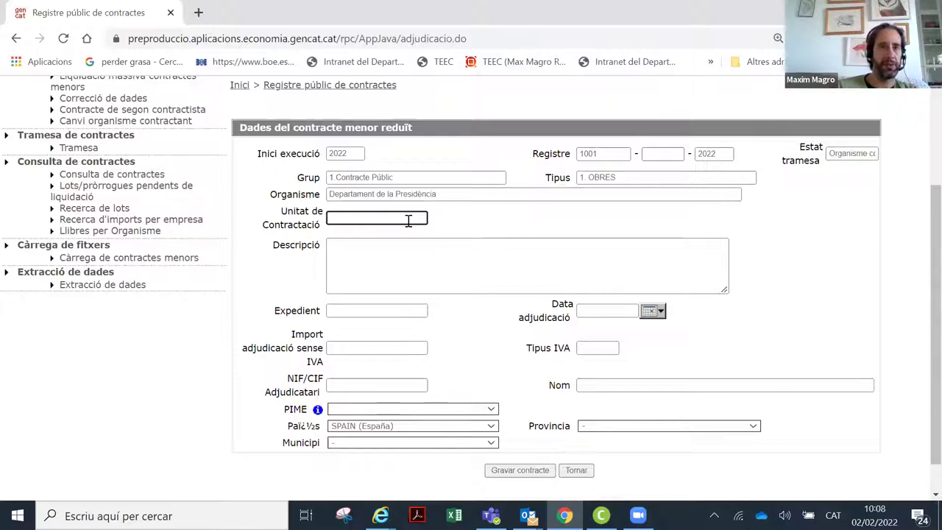
left_click(389, 246)
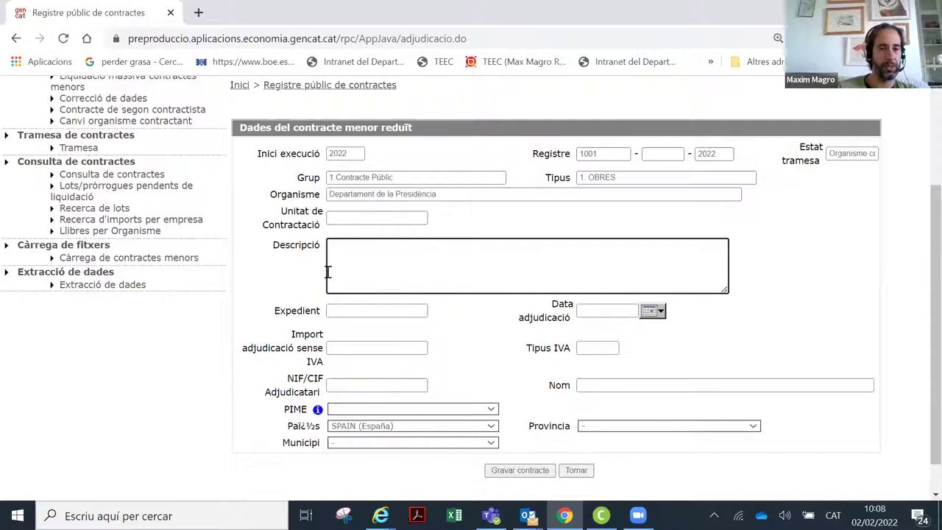
left_click(357, 310)
left_click(539, 311)
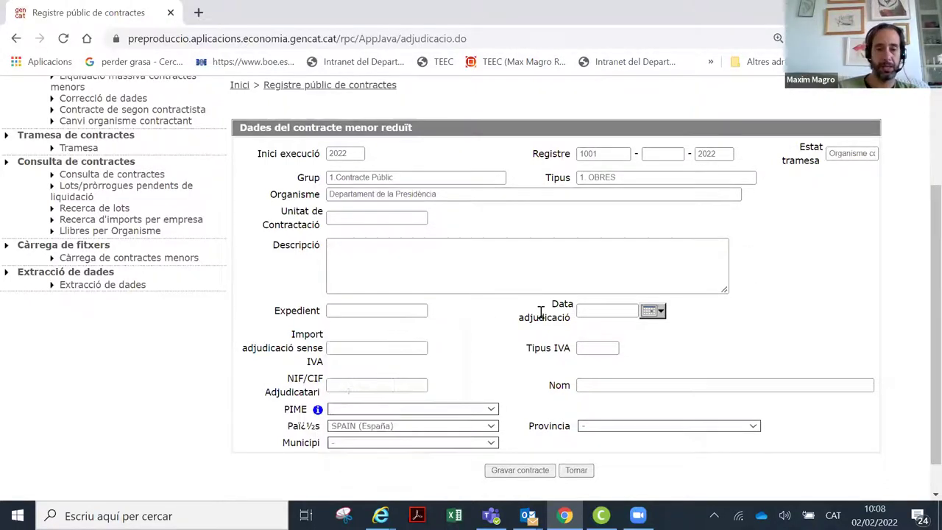
left_click(368, 347)
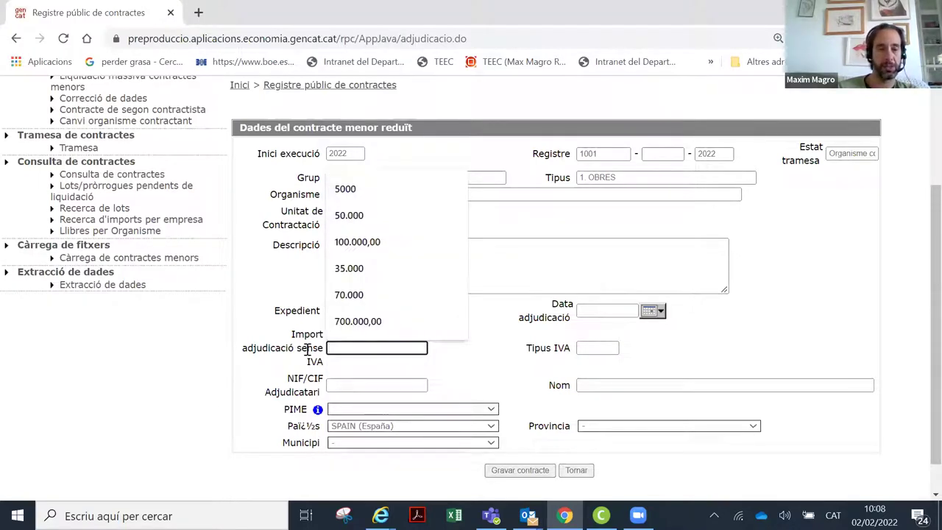
left_click_drag(322, 345, 315, 364)
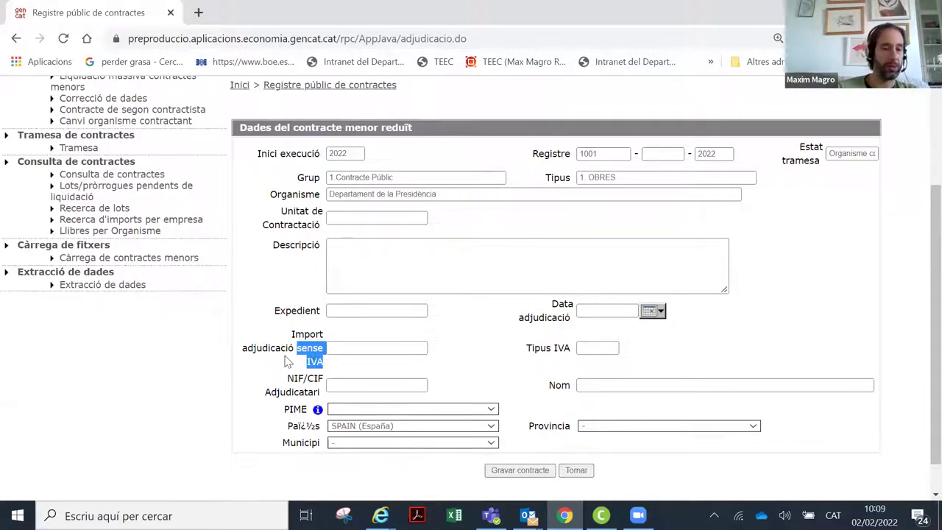
left_click(339, 348)
left_click(451, 360)
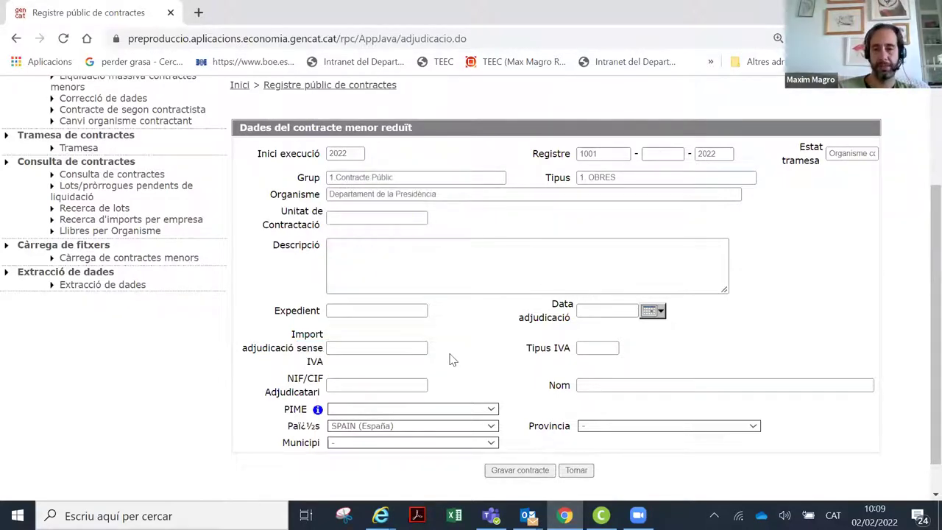
left_click(582, 346)
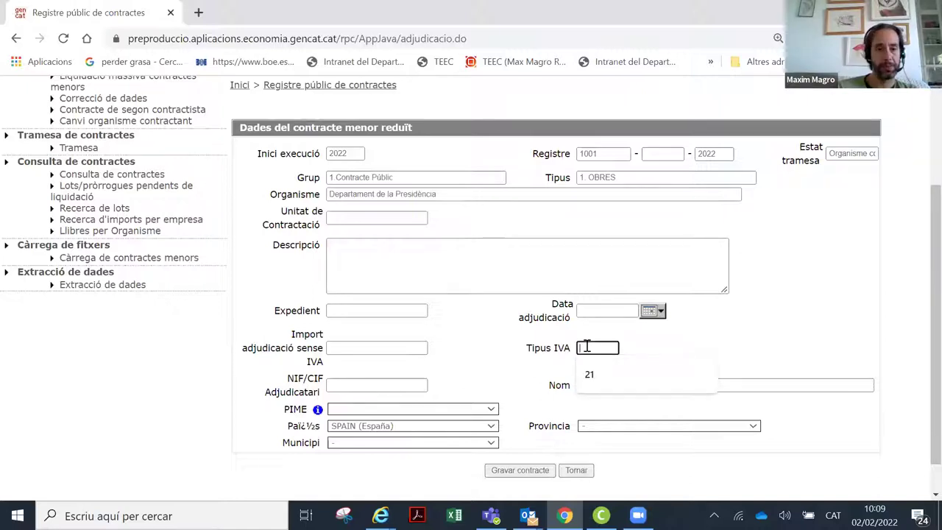
left_click(407, 390)
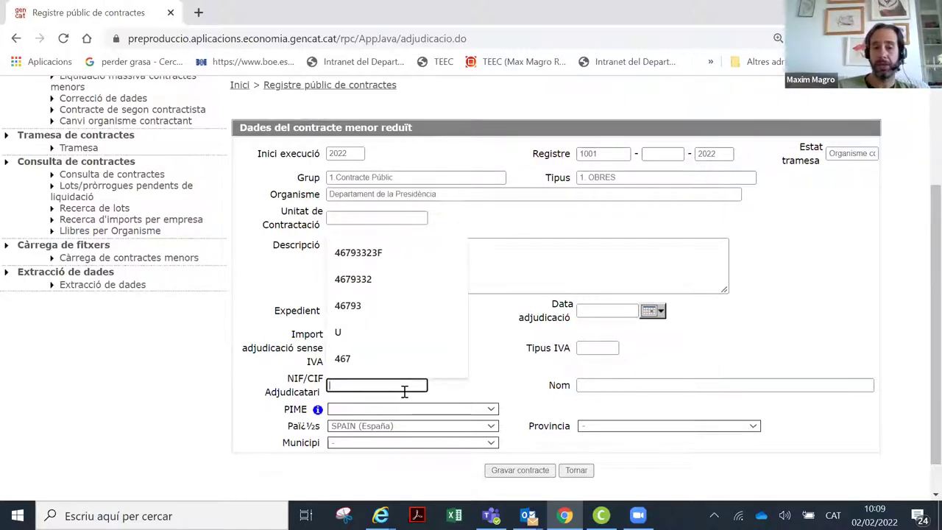
left_click(296, 391)
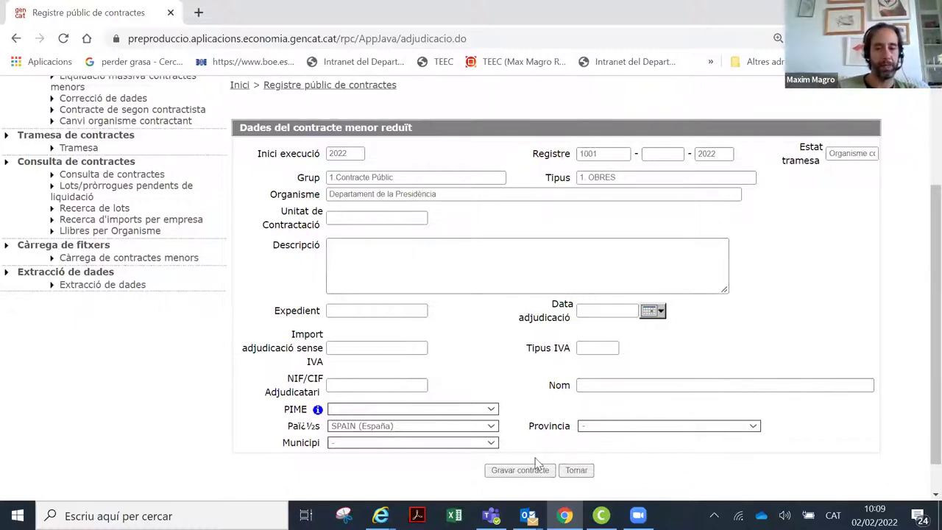
Go back to the Tipus de contracte page and scroll to its top.
left_click(17, 39)
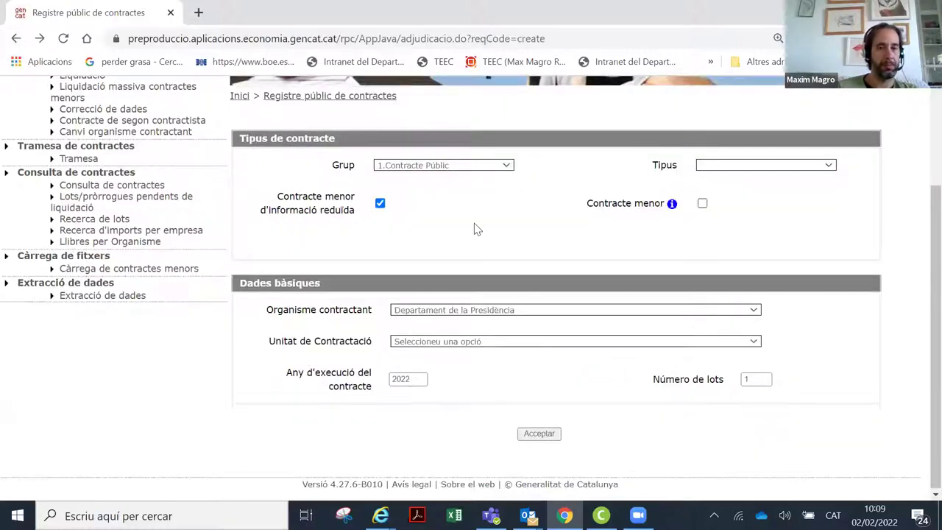
scroll(478, 224, "up", 1)
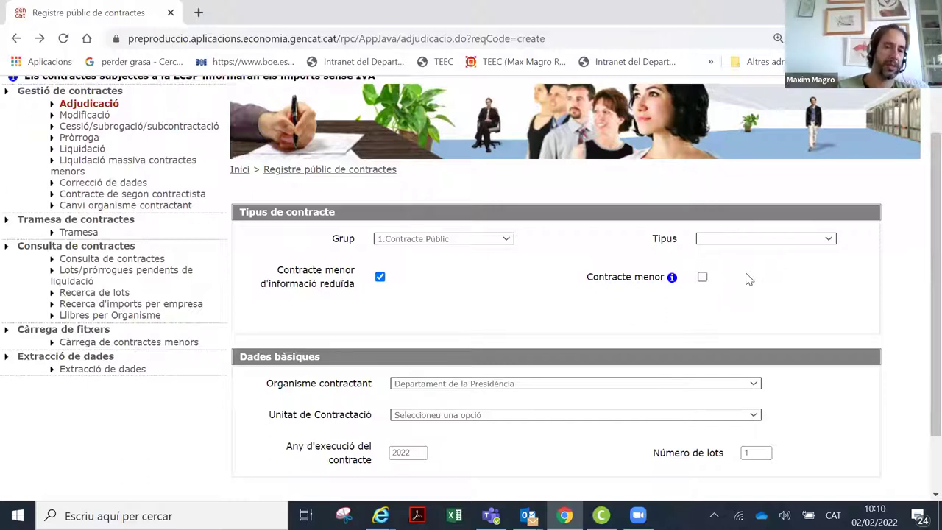
Untick reduced-information minor contract and keep Grup as 1.Contracte Públic.
left_click(379, 278)
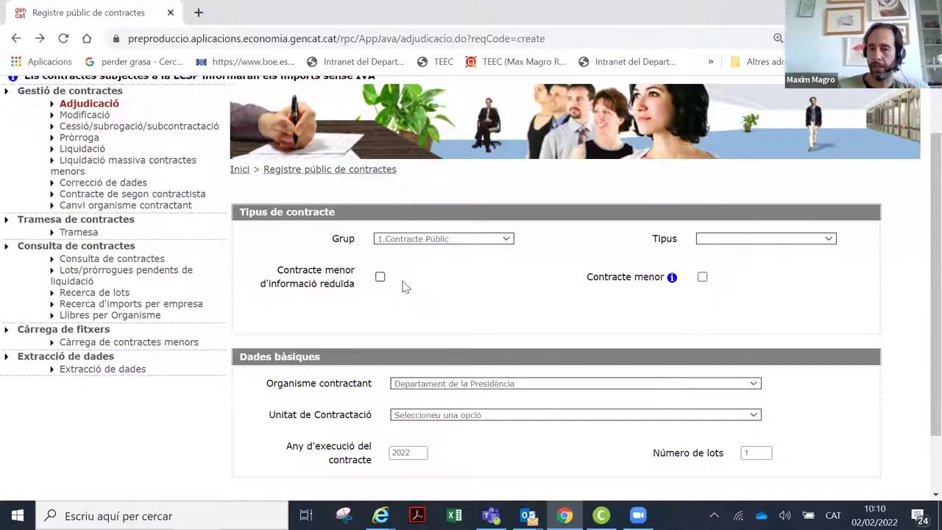
left_click(833, 244)
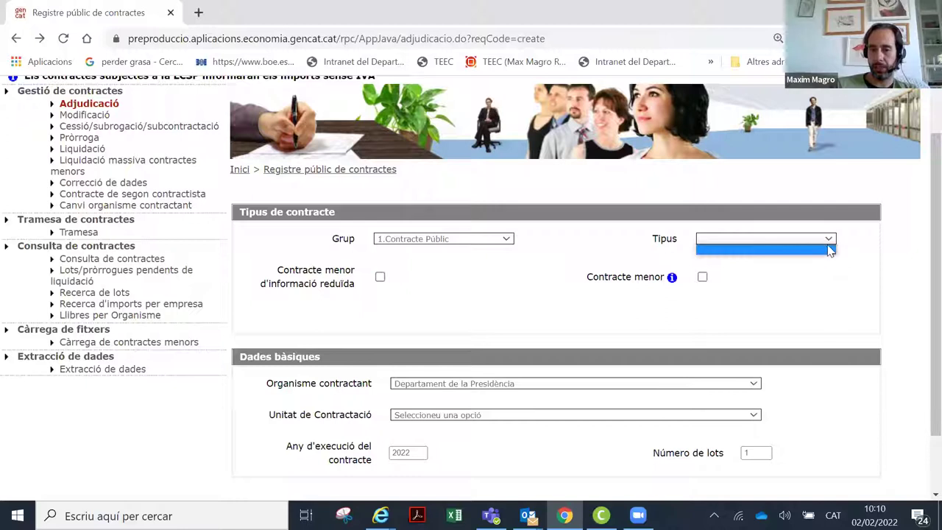
left_click(505, 244)
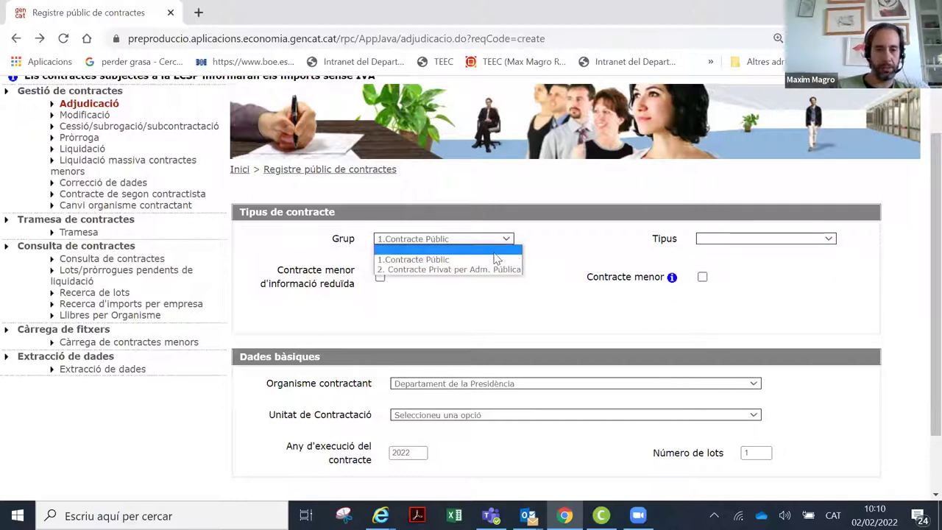
left_click(503, 250)
left_click(833, 248)
left_click(831, 257)
left_click(831, 243)
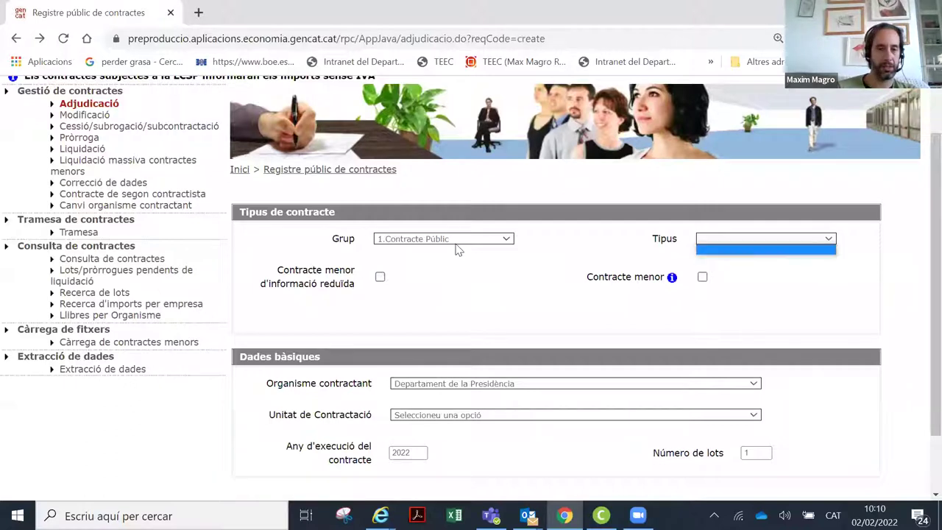
left_click(459, 246)
left_click(463, 272)
left_click(486, 250)
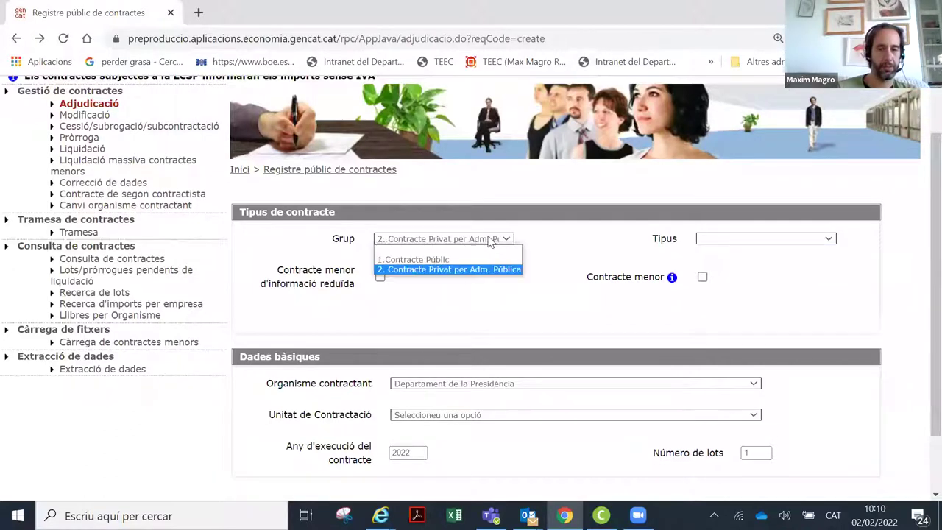
left_click(471, 258)
Choose 5. SERVEIS as Tipus and tick the plain Contracte menor option.
left_click(836, 239)
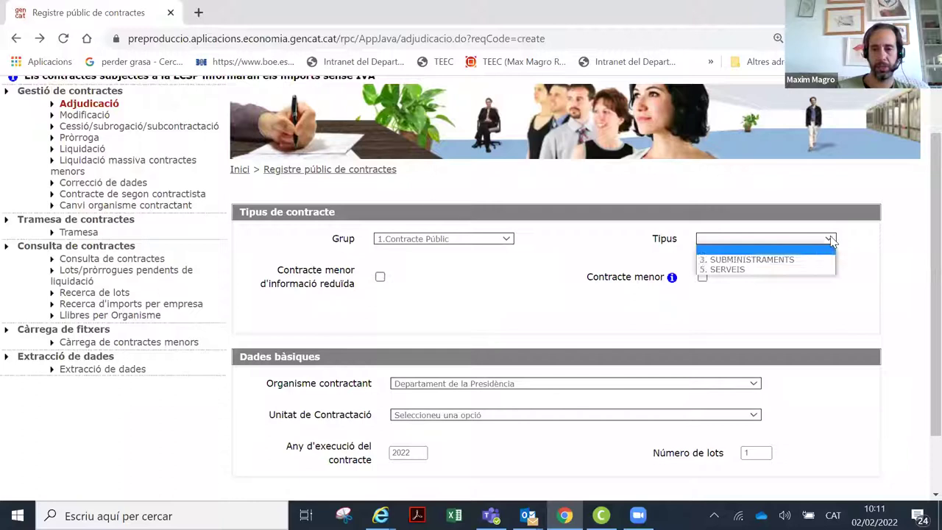
left_click(807, 281)
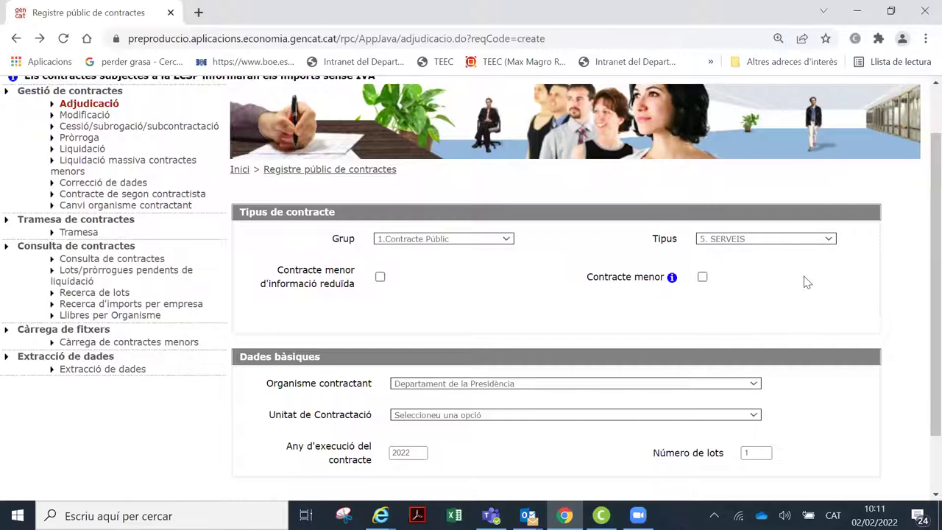
left_click(380, 278)
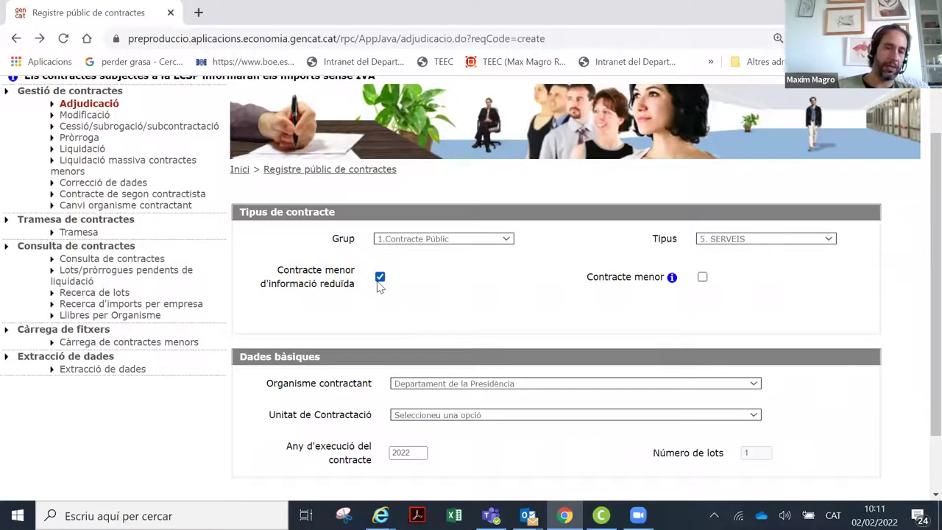
left_click(380, 279)
left_click(703, 277)
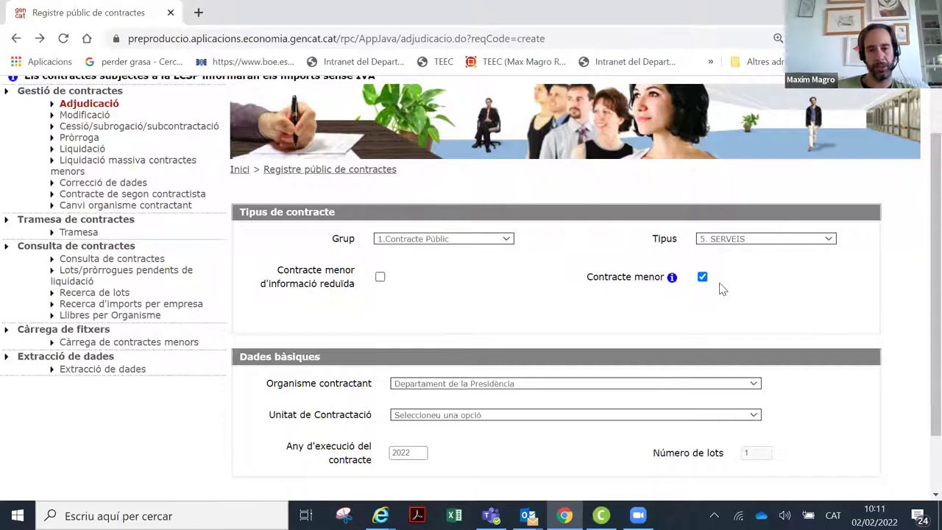
Accept the contract type and review the Dades del contracte menor form for register 1001/2022.
scroll(721, 289, "down", 2)
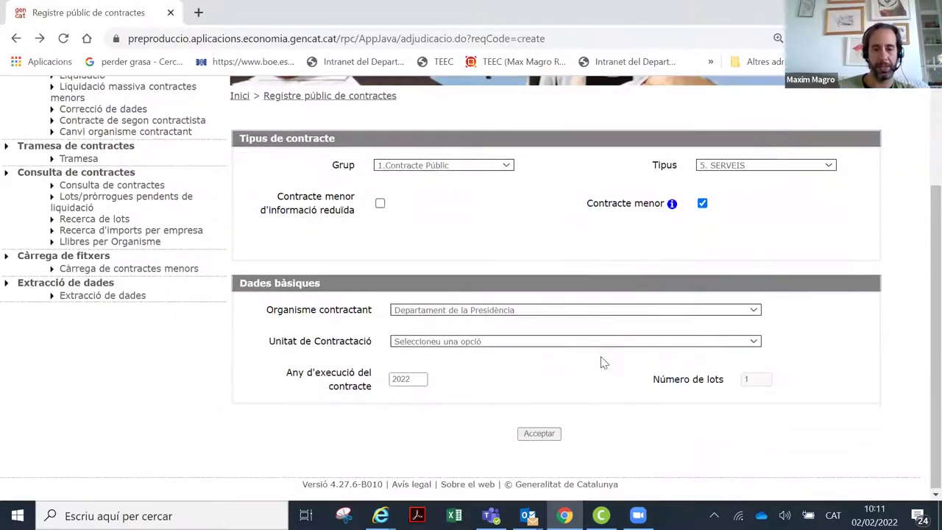
left_click(551, 436)
scroll(689, 355, "down", 4)
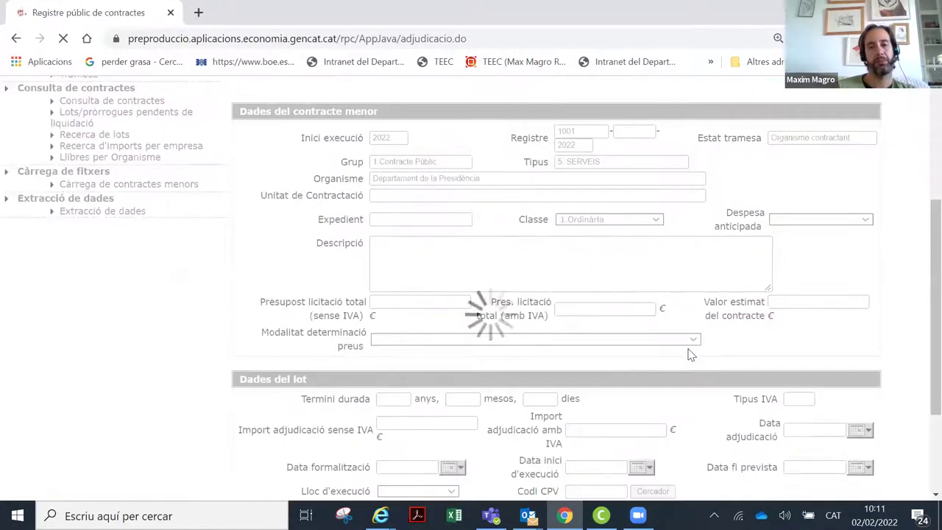
scroll(689, 360, "up", 2)
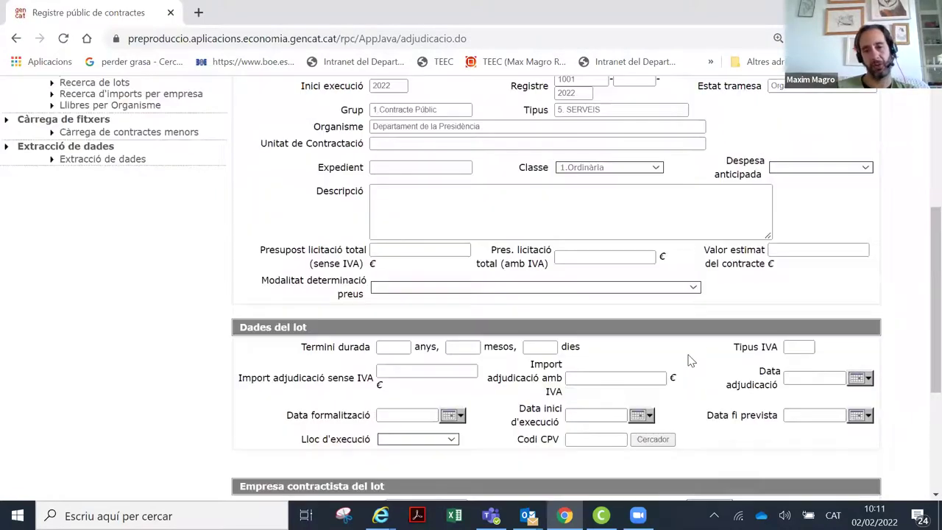
scroll(690, 360, "down", 3)
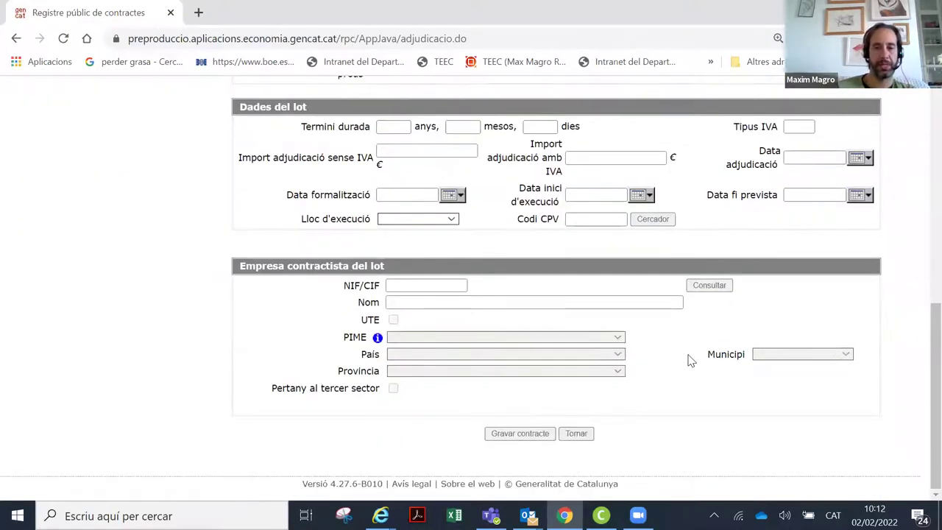
scroll(690, 360, "up", 2)
scroll(690, 360, "up", 4)
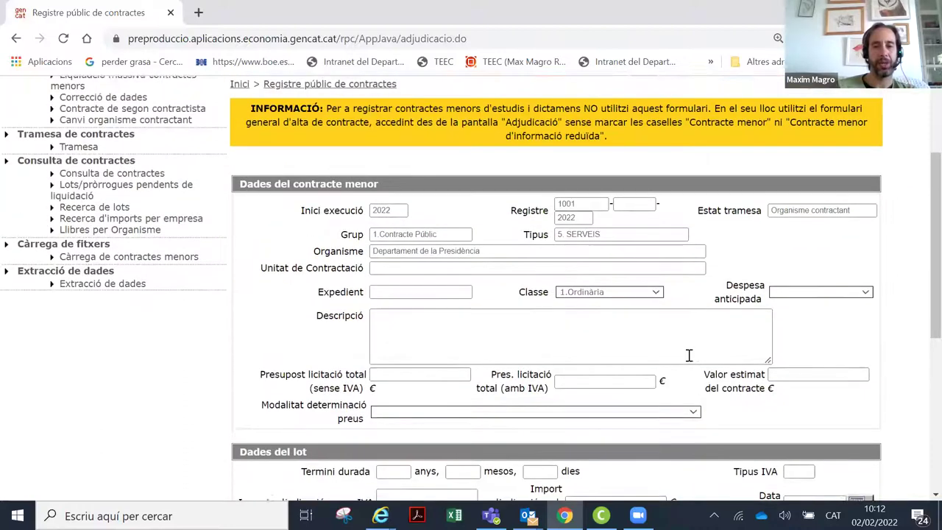
scroll(690, 360, "down", 2)
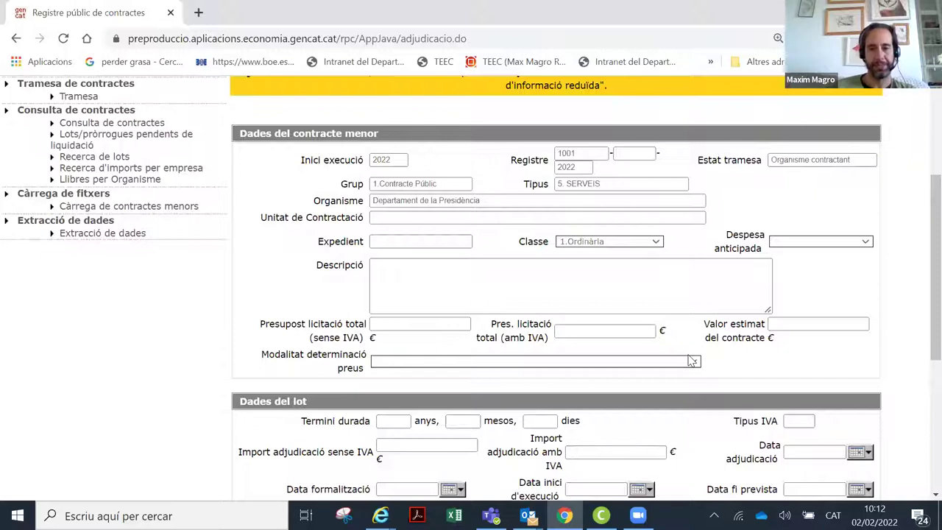
scroll(692, 361, "down", 1)
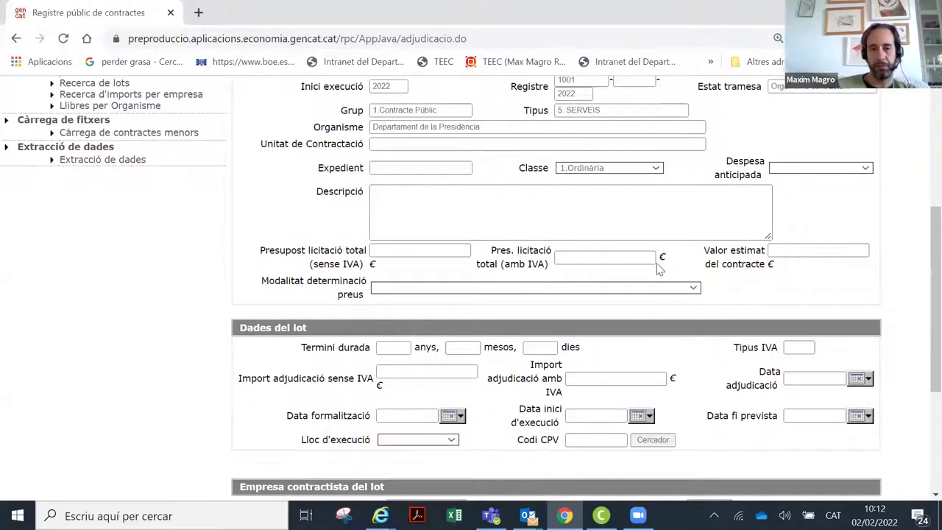
scroll(622, 226, "up", 2)
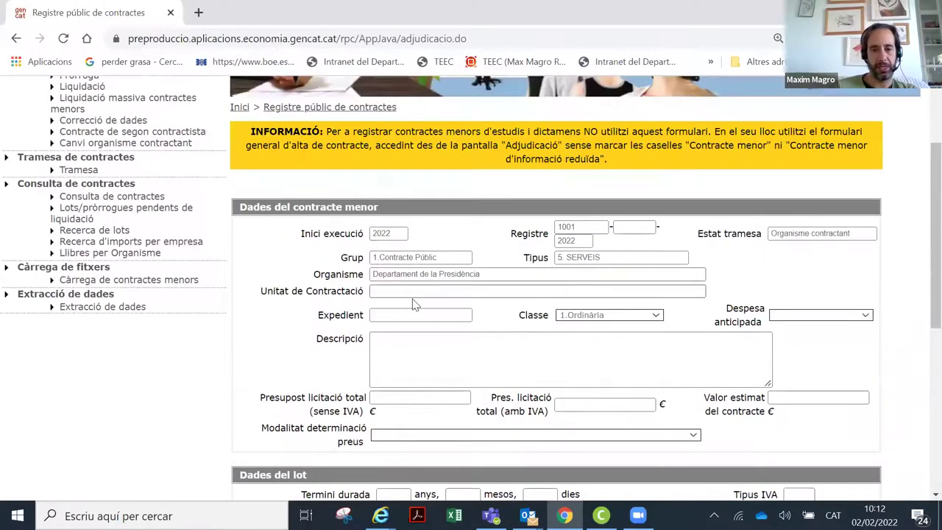
scroll(508, 269, "down", 1)
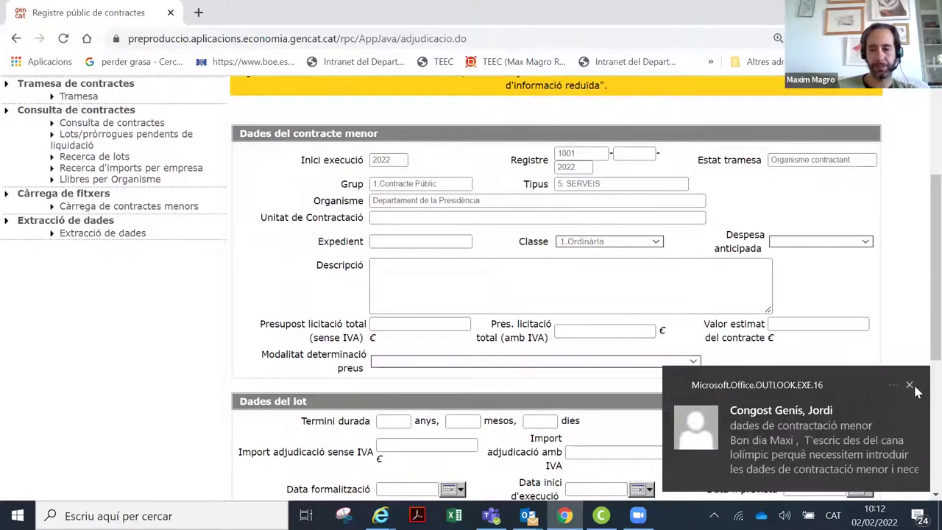
left_click(911, 387)
left_click(420, 287)
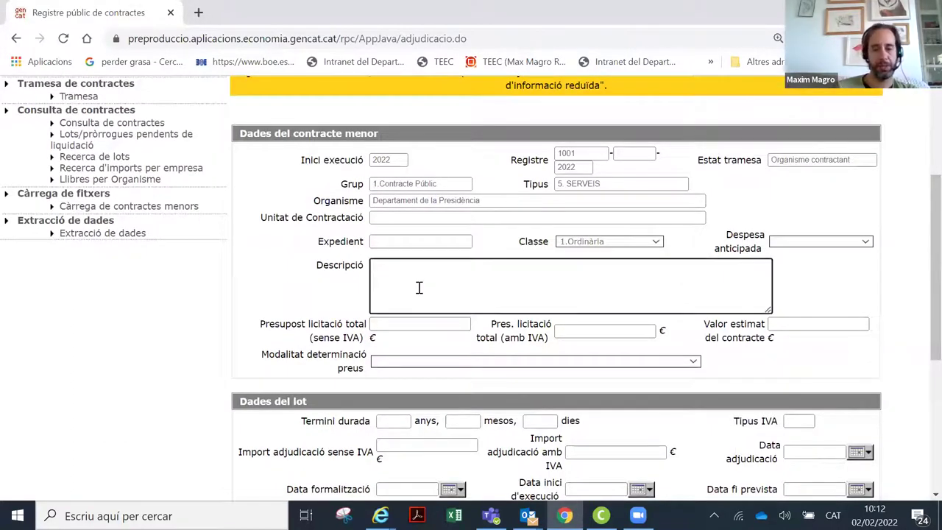
left_click(409, 243)
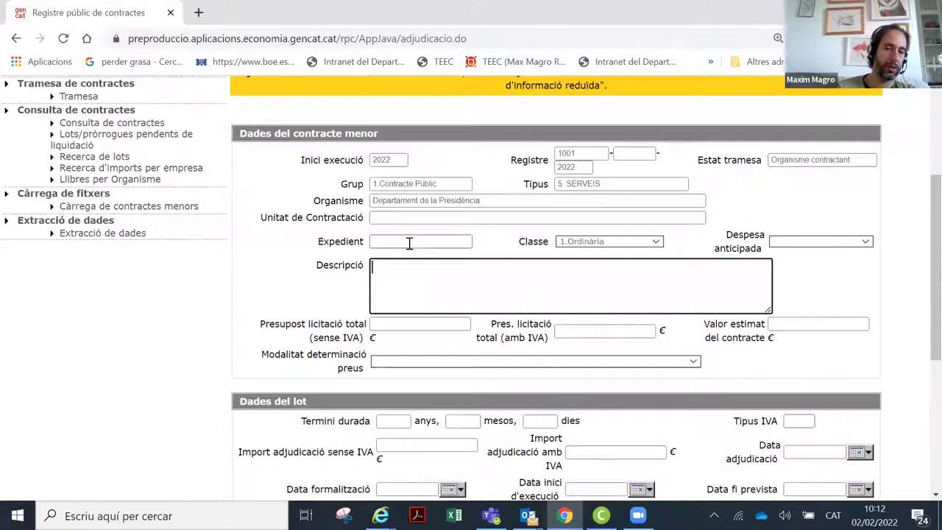
left_click(620, 266)
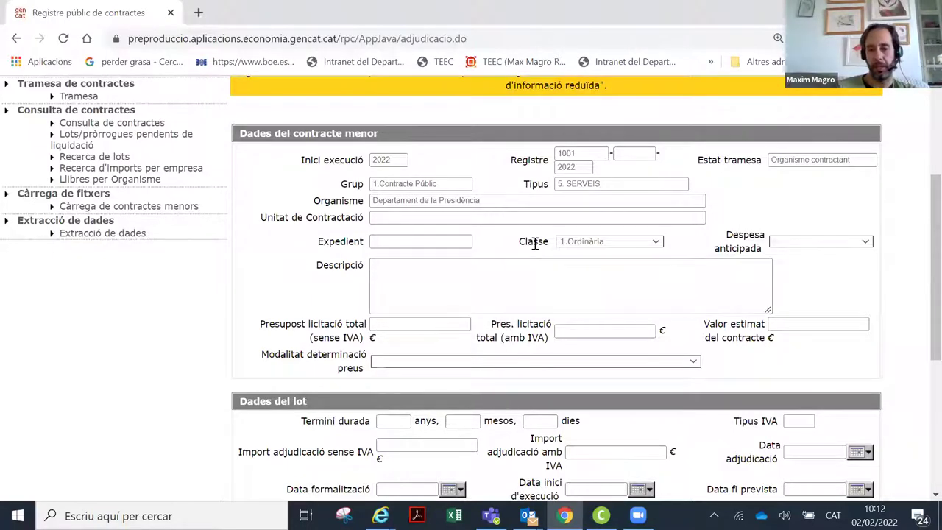
left_click(652, 242)
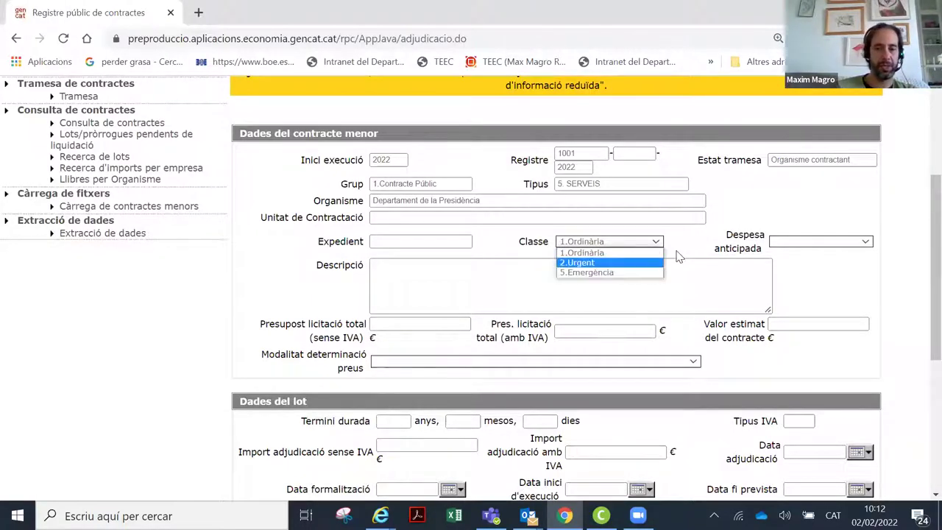
left_click(679, 256)
left_click(386, 287)
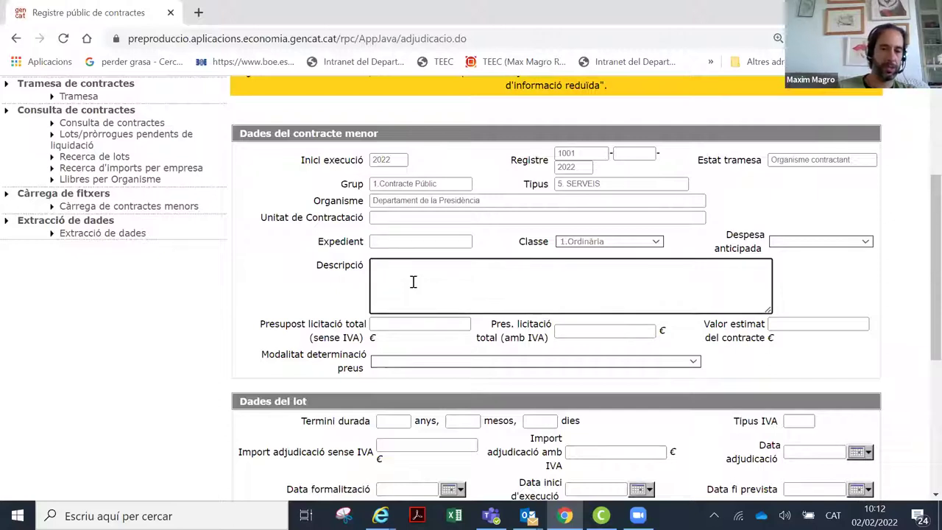
scroll(413, 277, "down", 1)
scroll(553, 265, "down", 3)
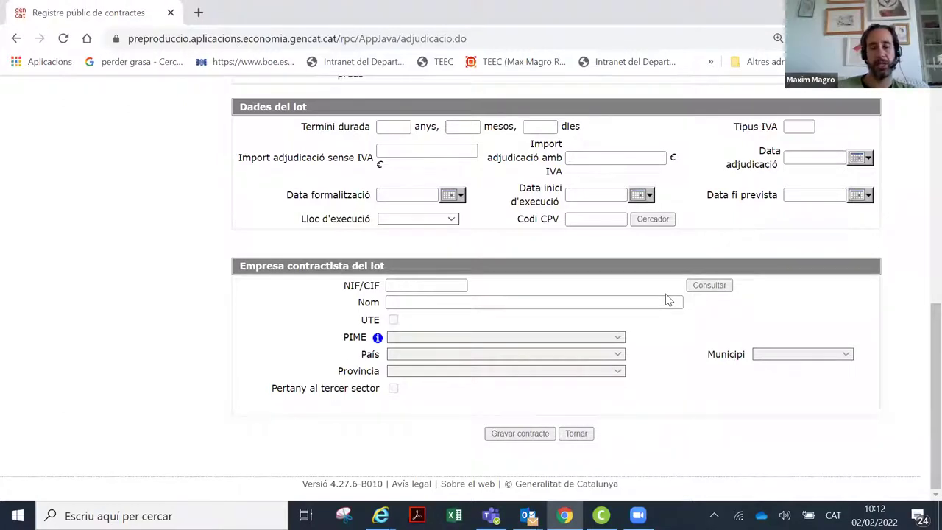
scroll(114, 283, "up", 3)
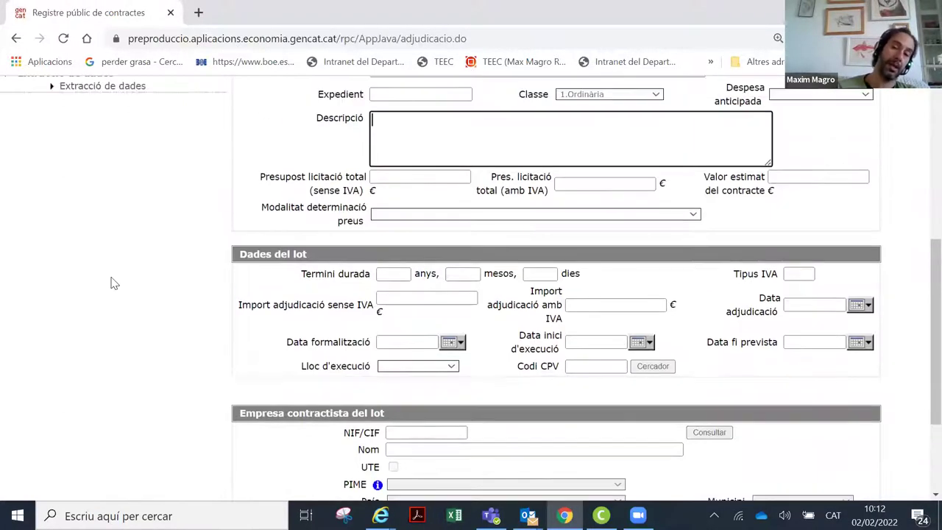
scroll(114, 283, "up", 1)
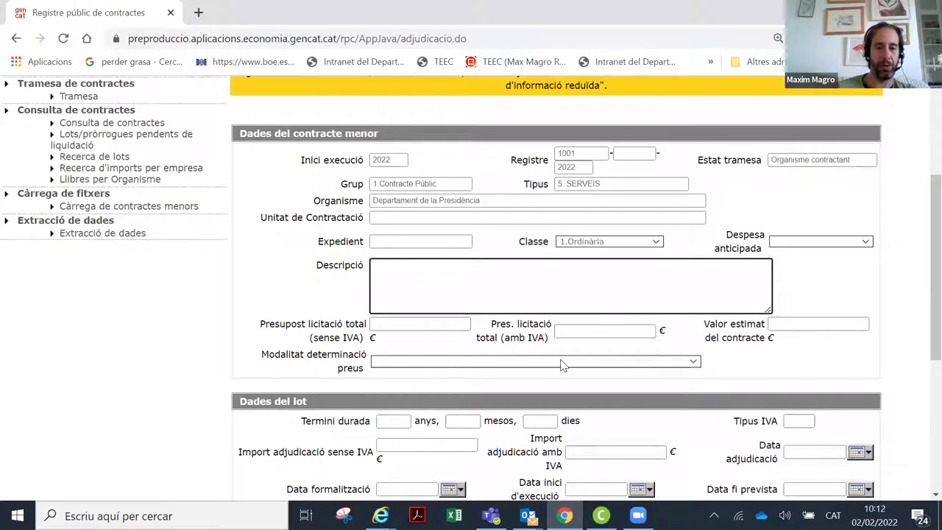
Go back from the minor-contract form to the Tipus de contracte page.
left_click(18, 39)
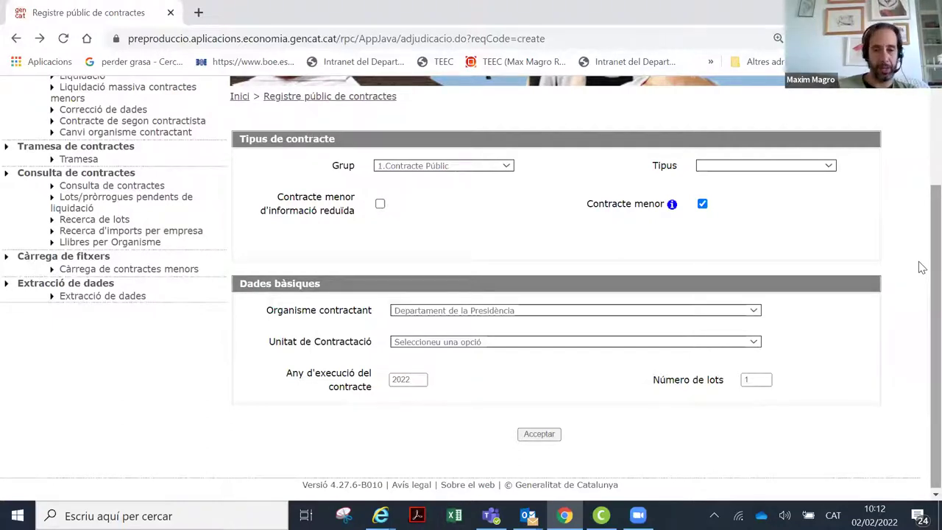
mouse_move(672, 206)
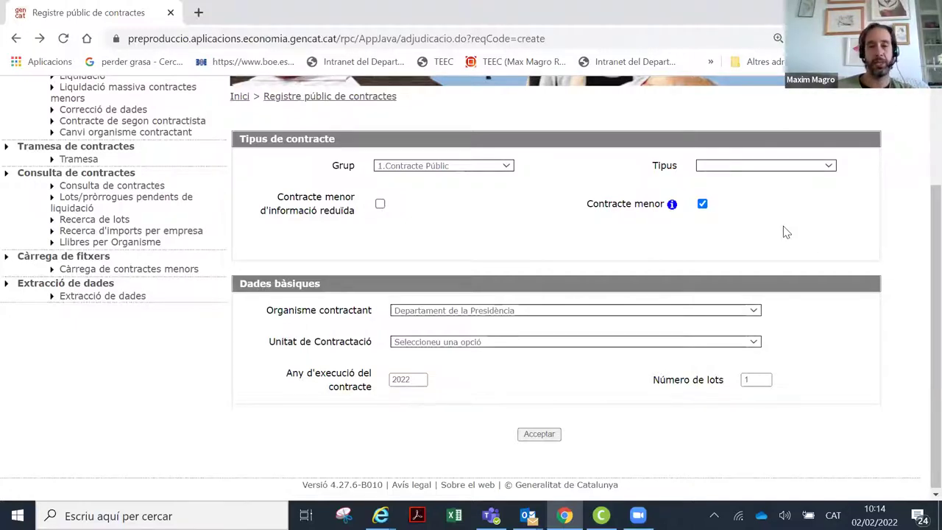
Keep Grup 1.Contracte Públic, choose Tipus 5. SERVEIS, and untick Contracte menor.
left_click(829, 166)
left_click(783, 187)
left_click(508, 165)
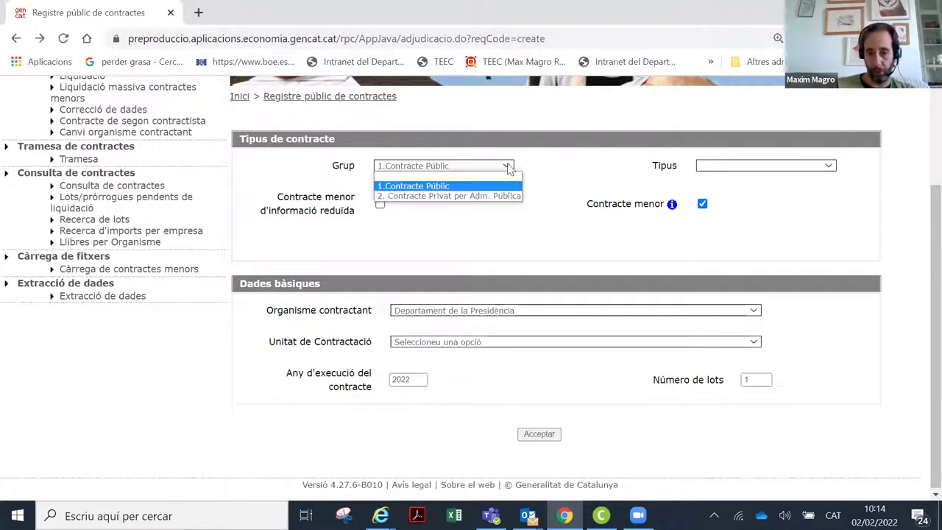
left_click(501, 189)
left_click(799, 170)
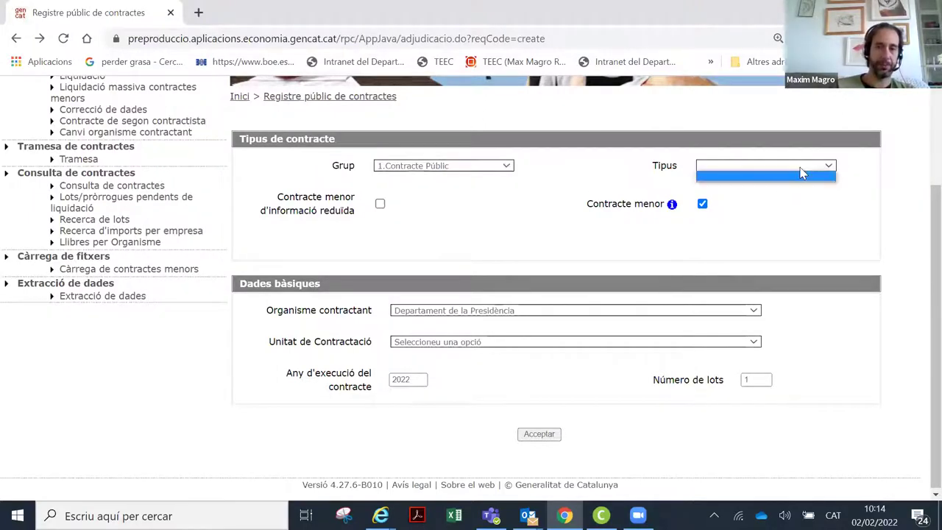
left_click(508, 167)
left_click(499, 198)
left_click(507, 168)
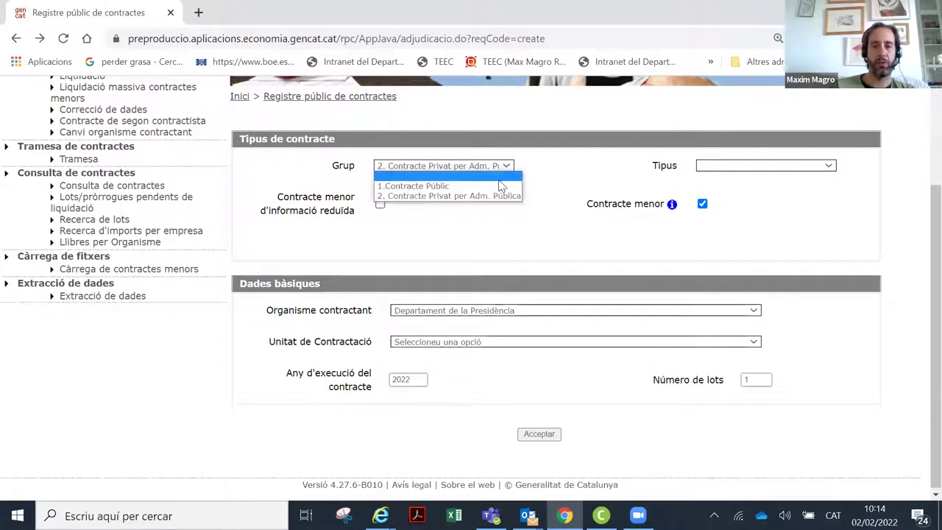
left_click(500, 185)
left_click(799, 168)
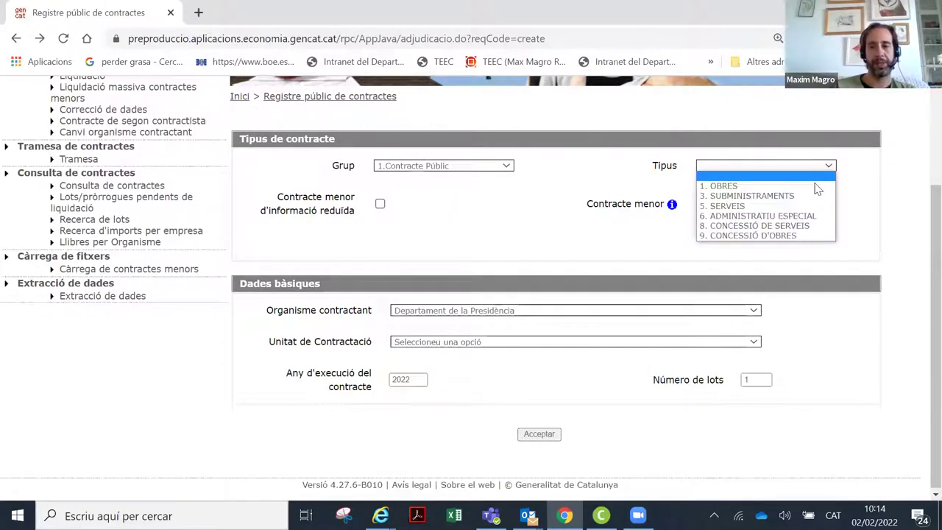
left_click(808, 207)
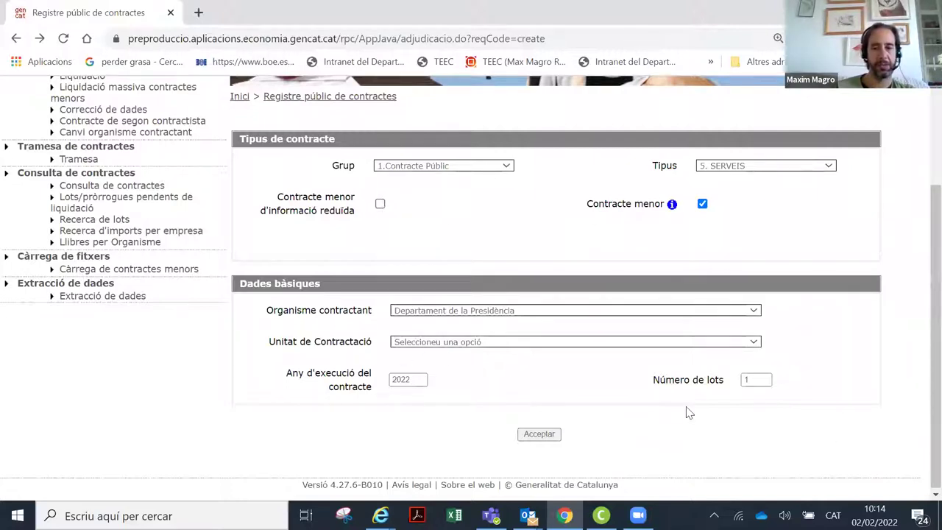
left_click(702, 205)
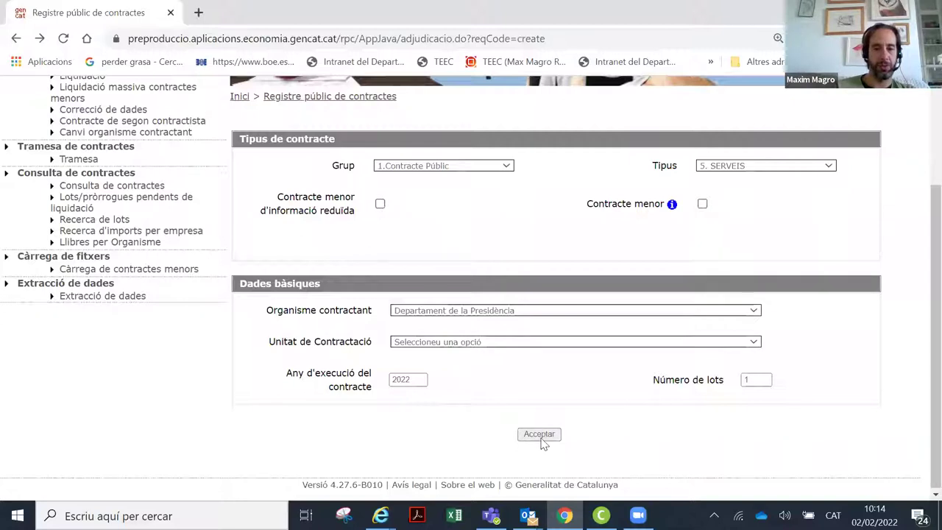
Confirm the 5. SERVEIS contract type and review the blank Dades del contracte form for register 1001/2022.
left_click(539, 434)
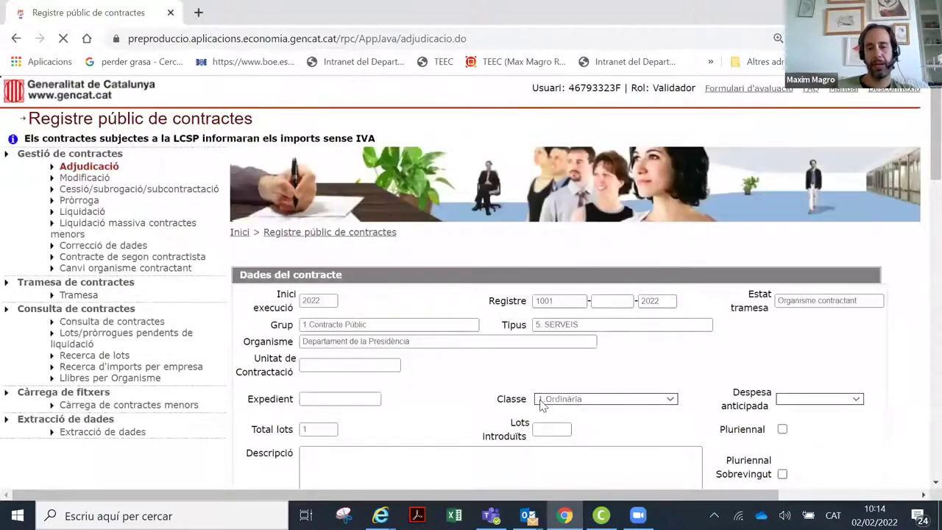
scroll(545, 403, "down", 4)
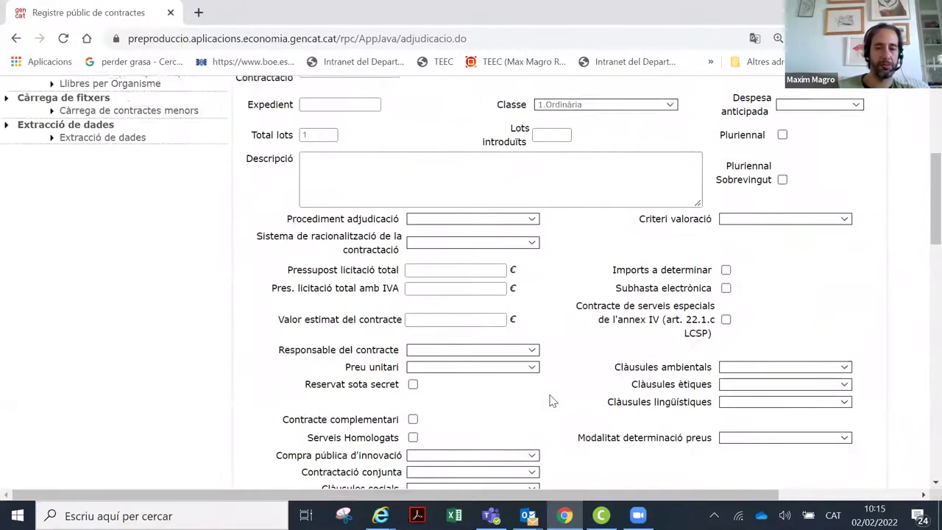
scroll(552, 402, "down", 15)
scroll(553, 401, "down", 3)
scroll(552, 401, "up", 18)
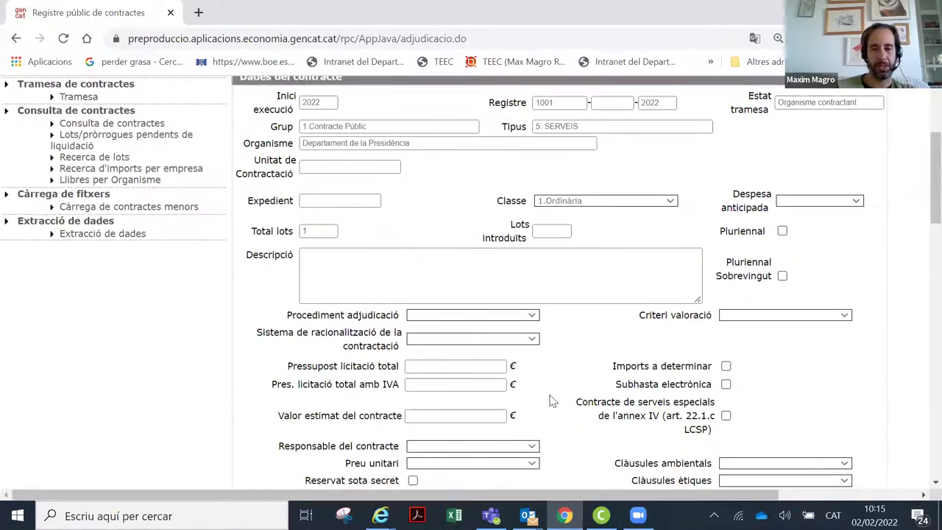
scroll(552, 401, "up", 3)
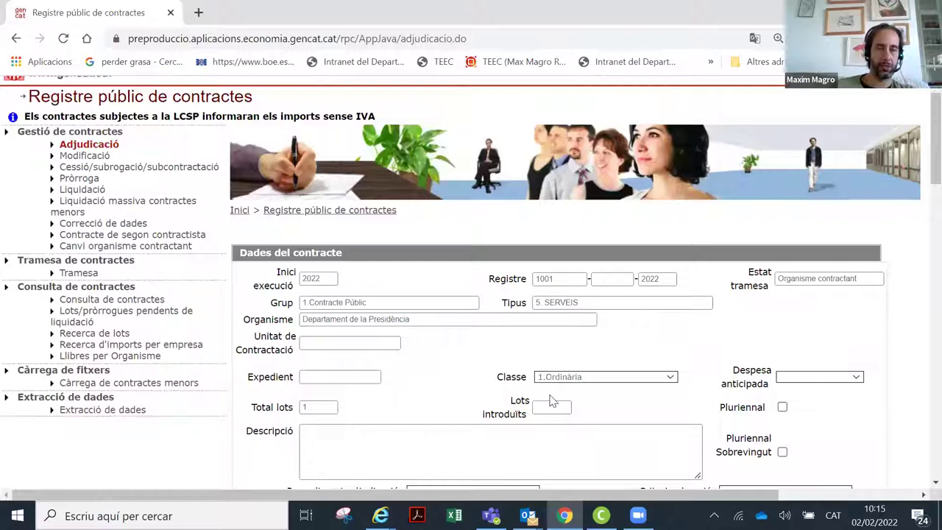
scroll(560, 390, "down", 1)
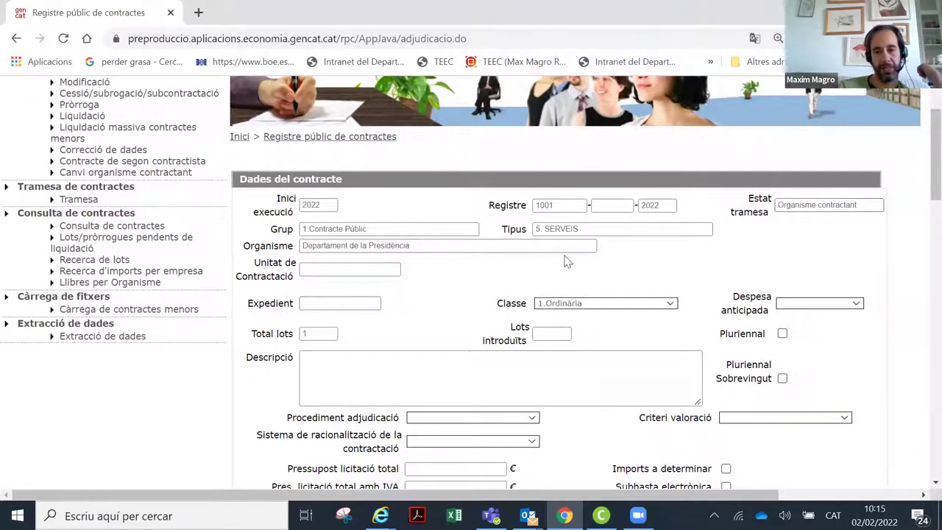
left_click(554, 229)
left_click(422, 233)
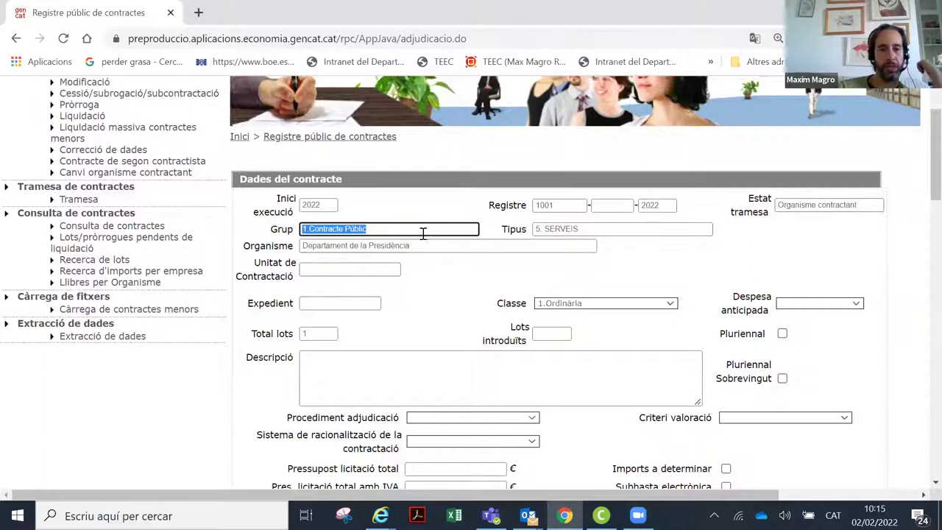
key("shift+Tab")
left_click(382, 246)
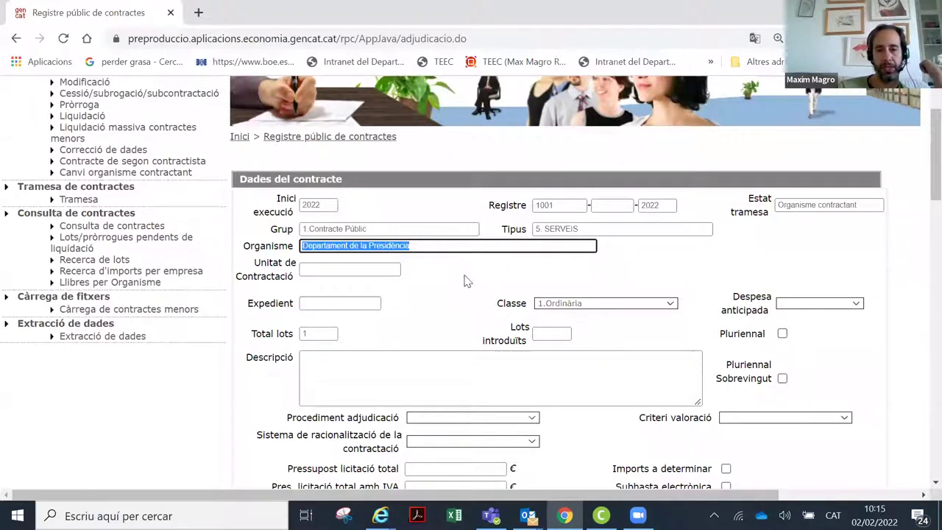
left_click(818, 206)
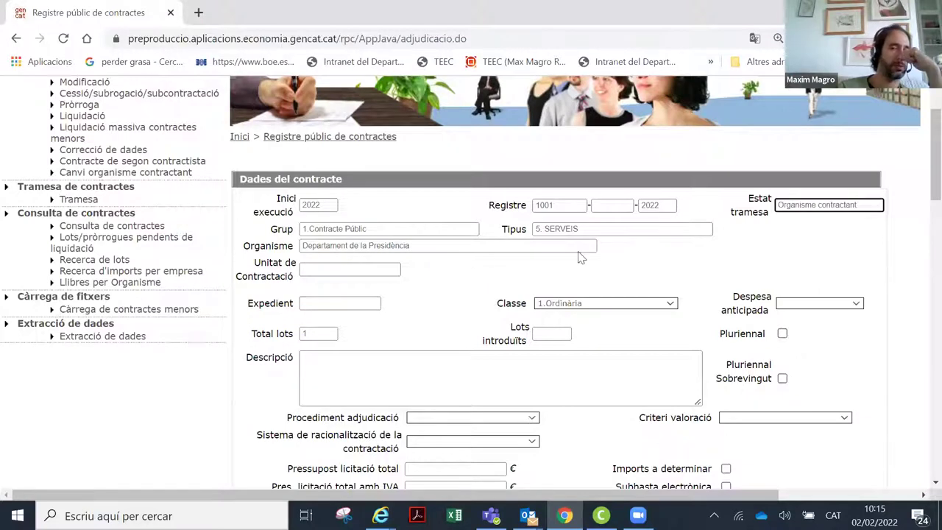
left_click_drag(492, 205, 677, 206)
double_click(677, 206)
left_click(692, 210)
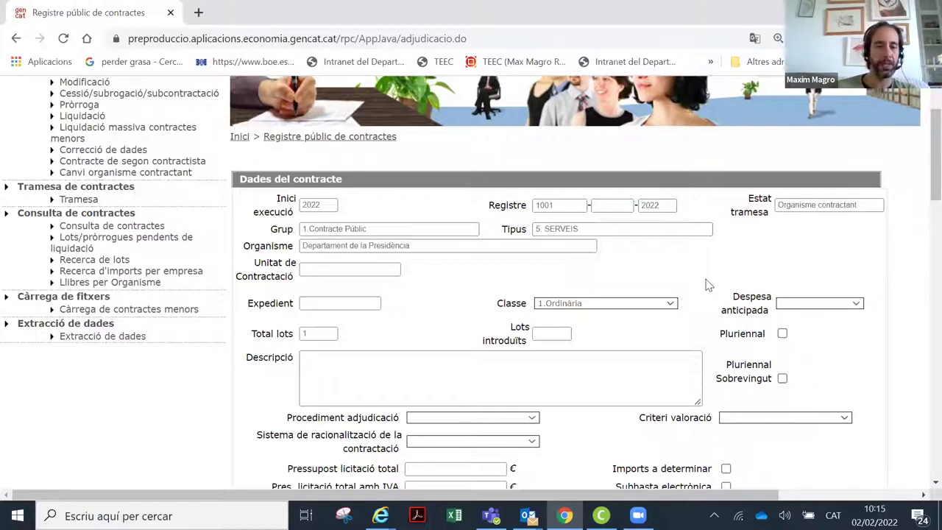
left_click(625, 209)
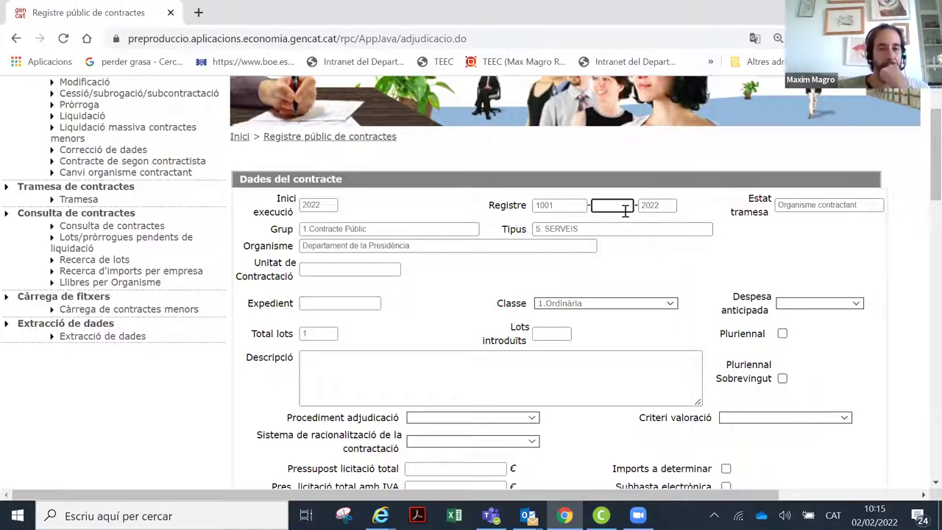
double_click(561, 204)
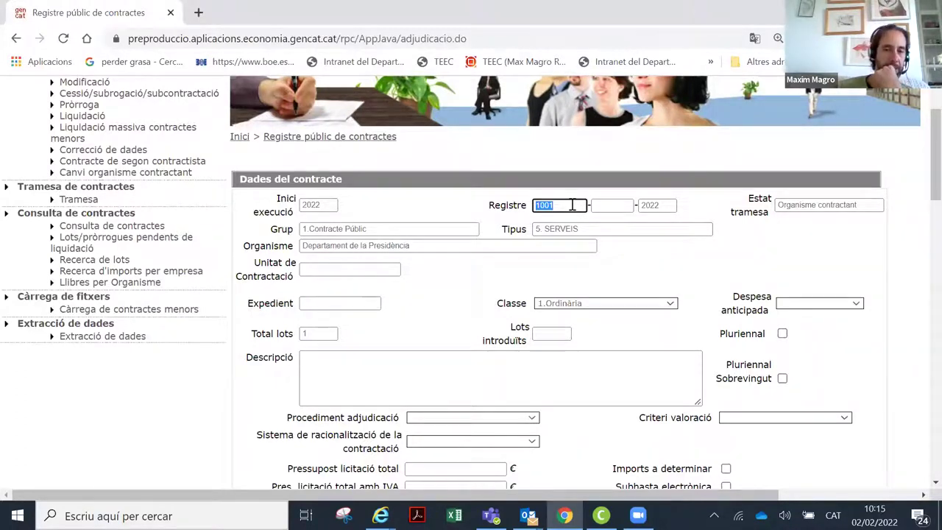
double_click(669, 205)
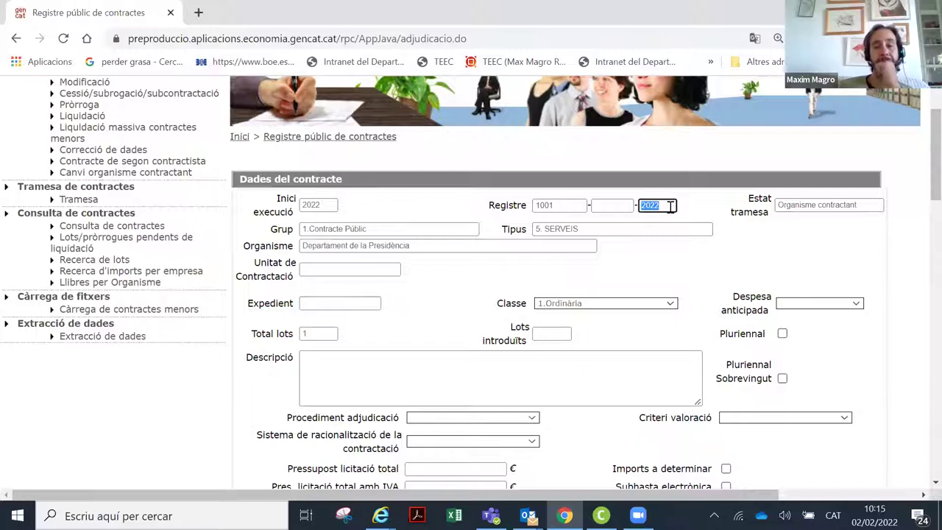
left_click(324, 204)
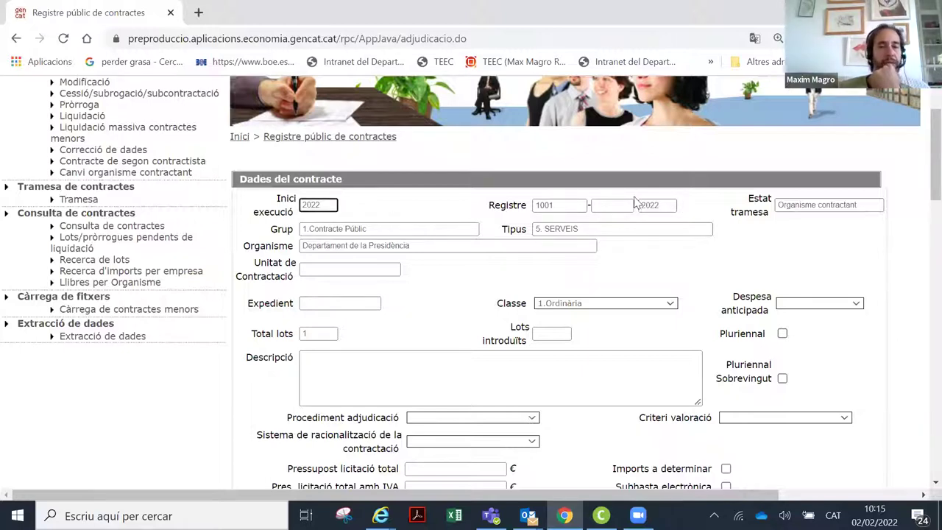
double_click(660, 205)
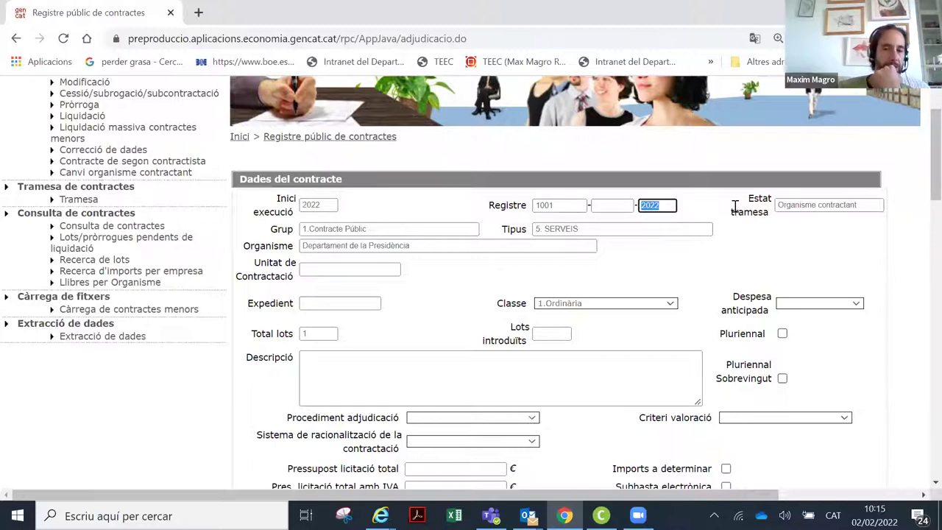
left_click(599, 209)
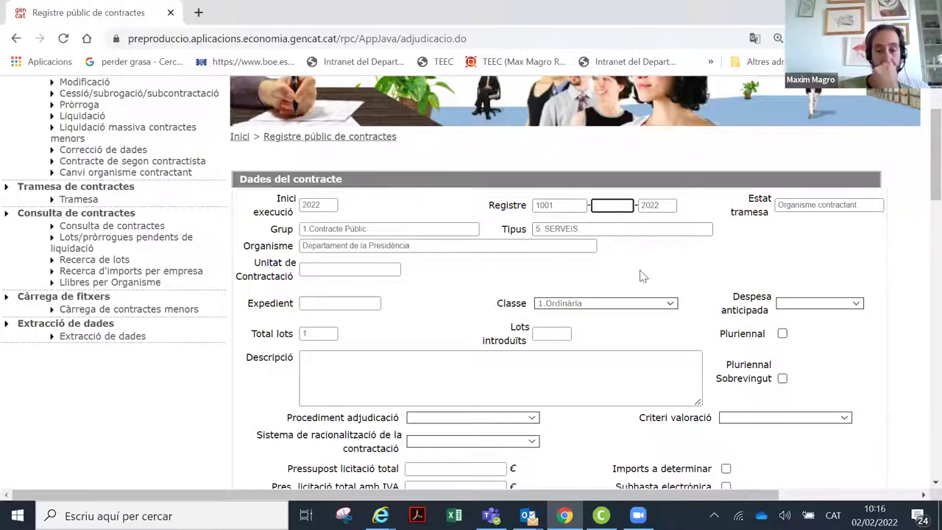
scroll(604, 302, "down", 1)
scroll(603, 279, "up", 1)
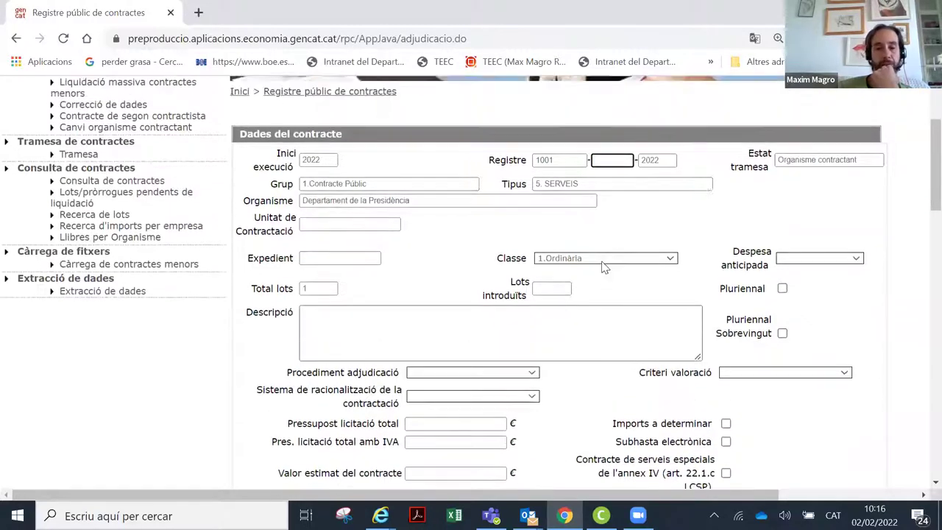
scroll(604, 266, "up", 1)
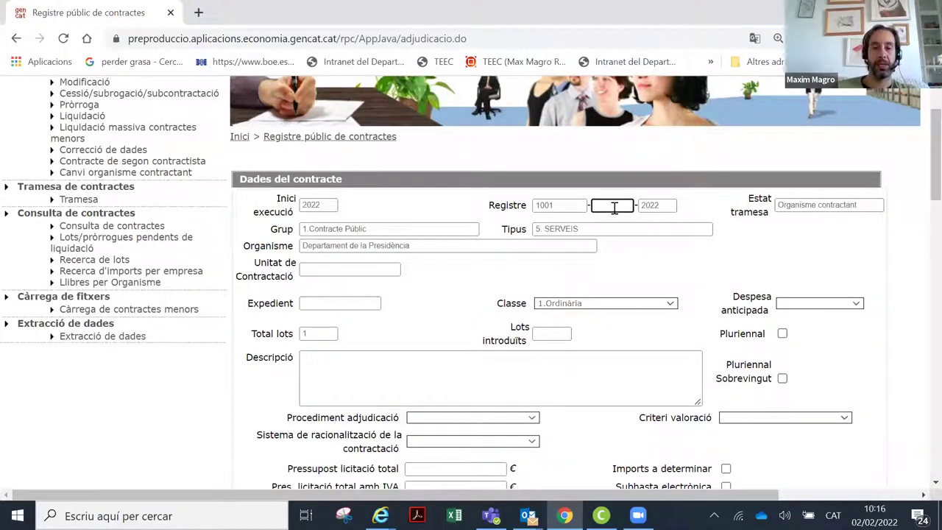
double_click(566, 202)
left_click(674, 207)
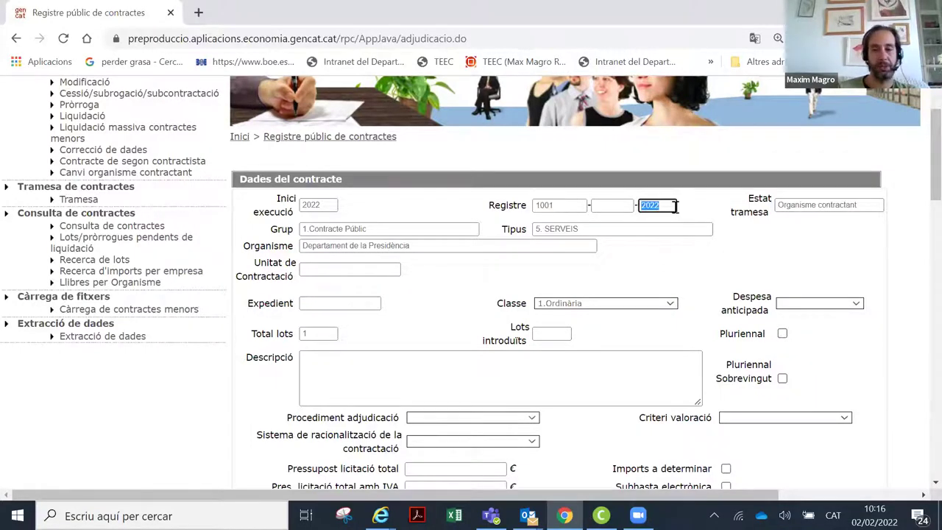
left_click(623, 205)
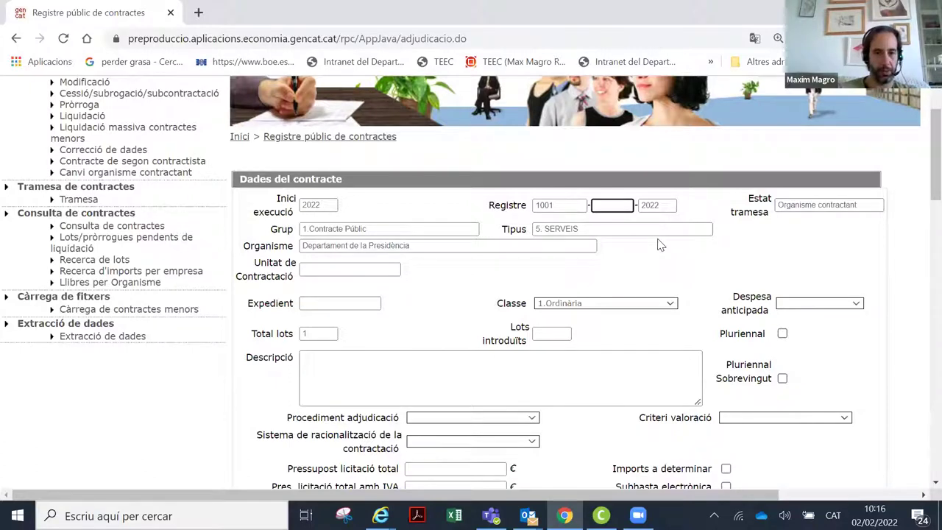
Enter 1/2022 in the Expedient field, taking the matching autocomplete suggestion.
left_click(325, 303)
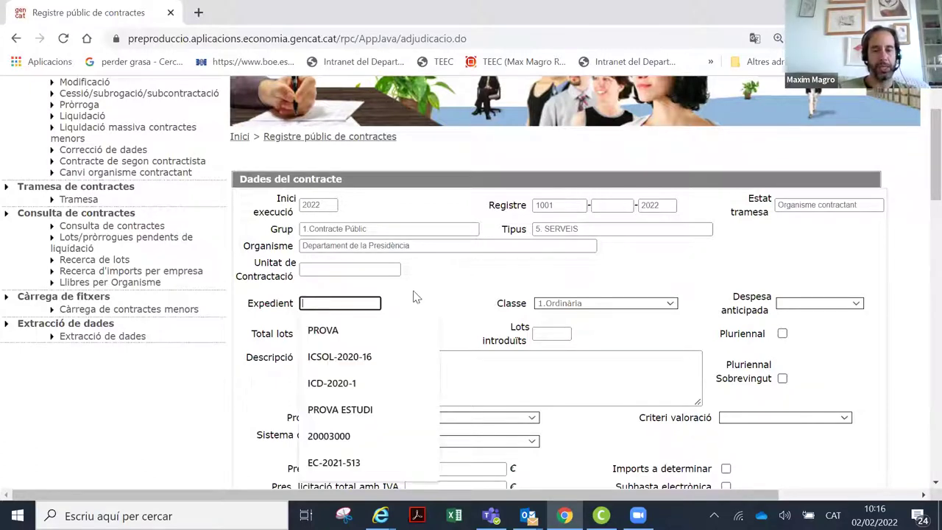
left_click_drag(253, 304, 279, 304)
left_click(366, 301)
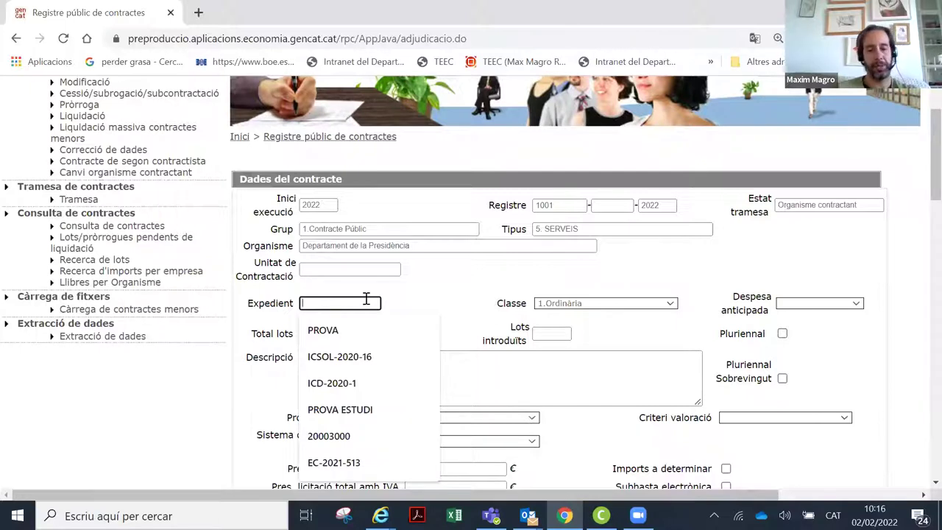
type("1")
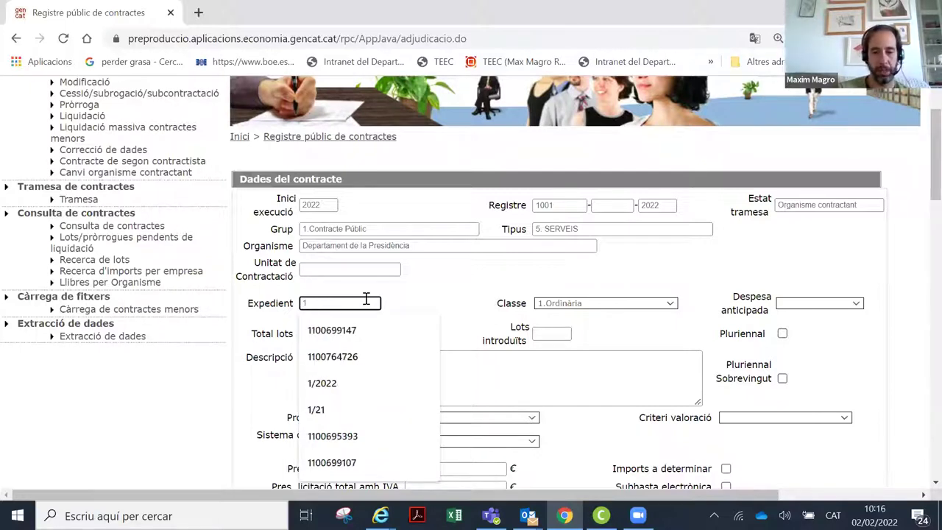
type("/2022")
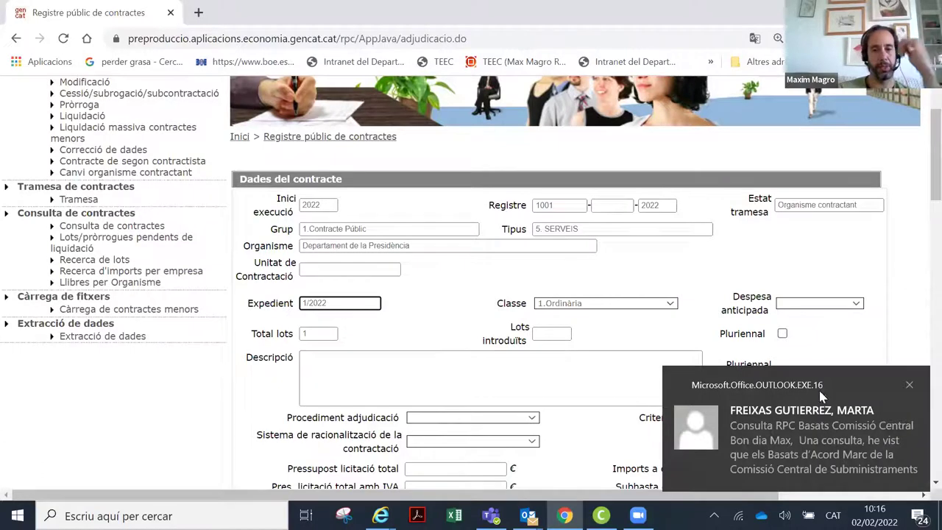
left_click(912, 386)
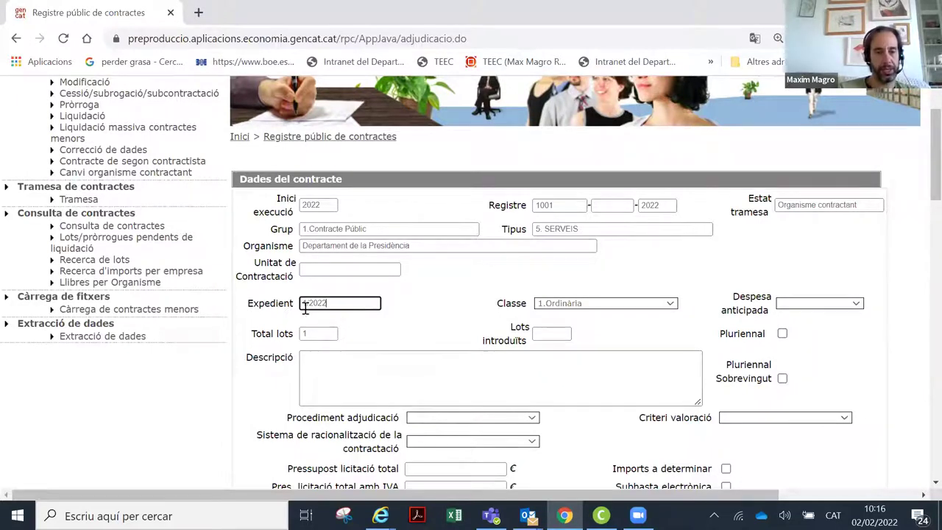
left_click(610, 206)
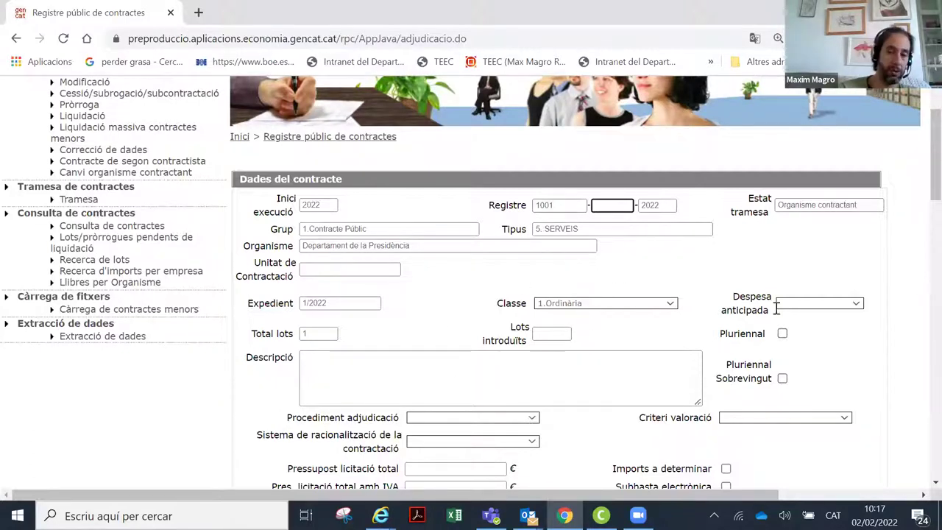
left_click(574, 268)
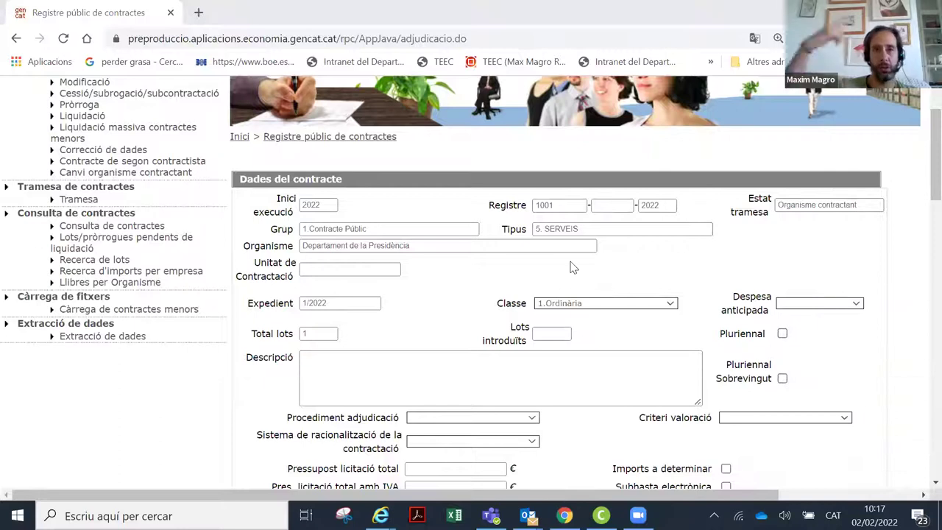
key("alt+Tab")
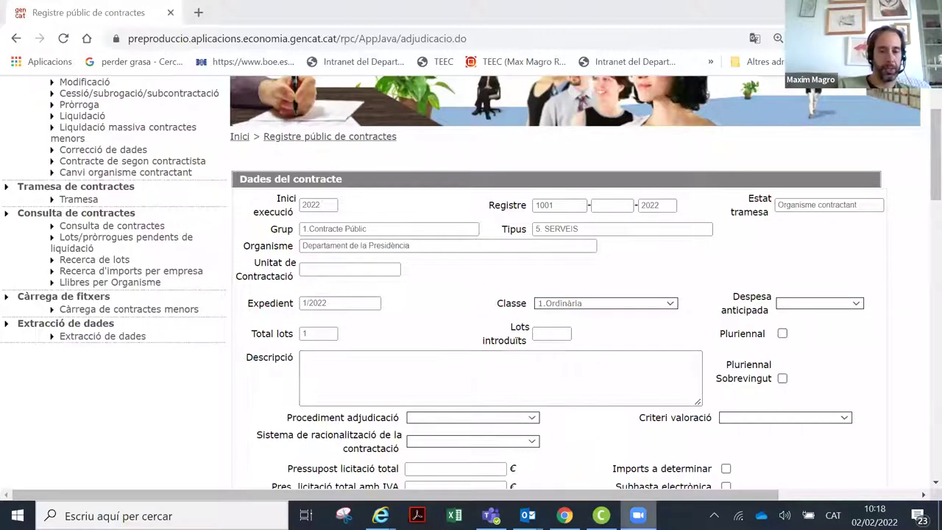
mouse_move(527, 515)
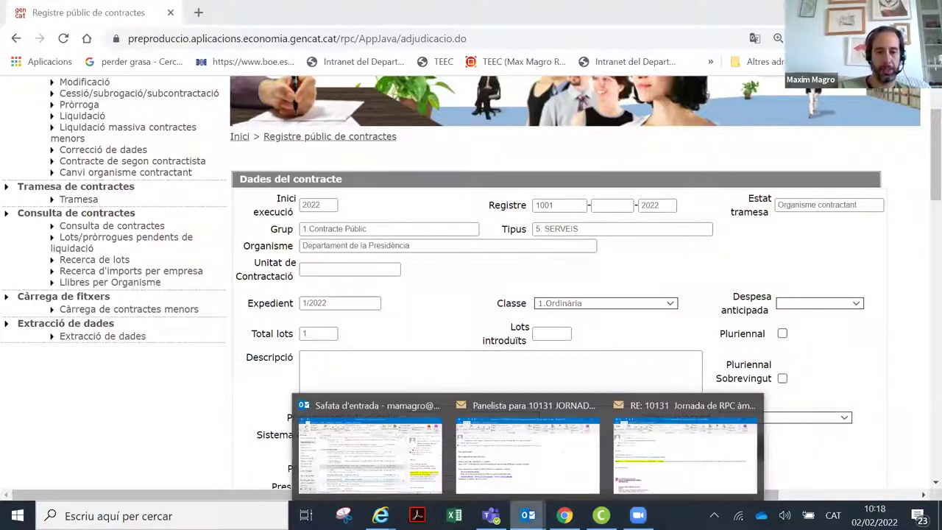
left_click(437, 407)
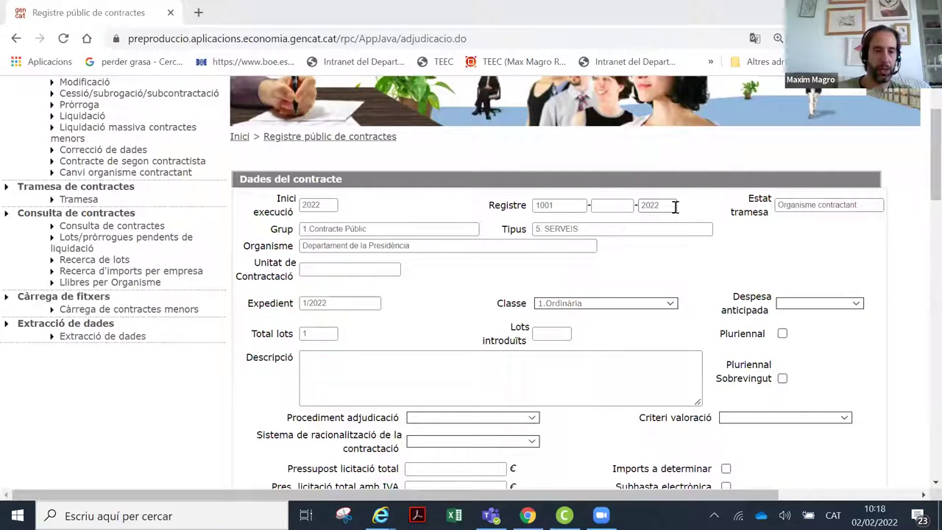
double_click(318, 302)
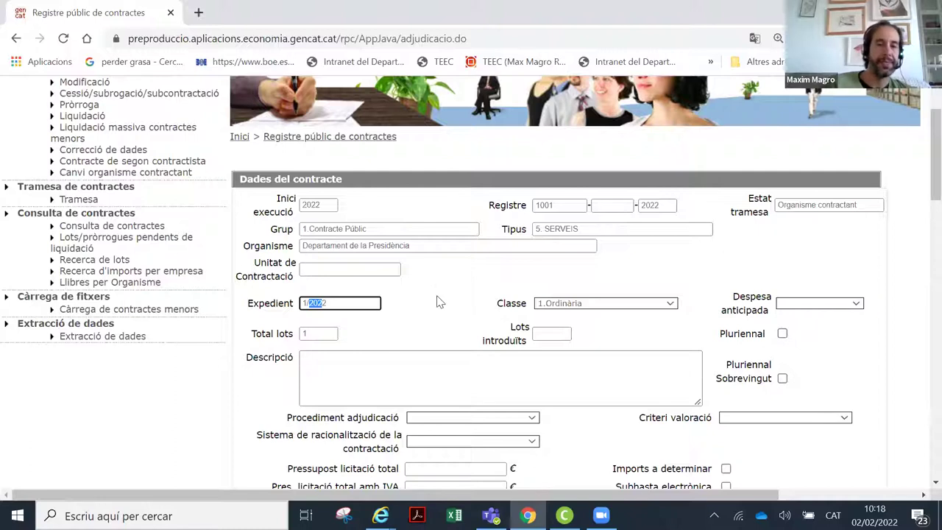
left_click(382, 318)
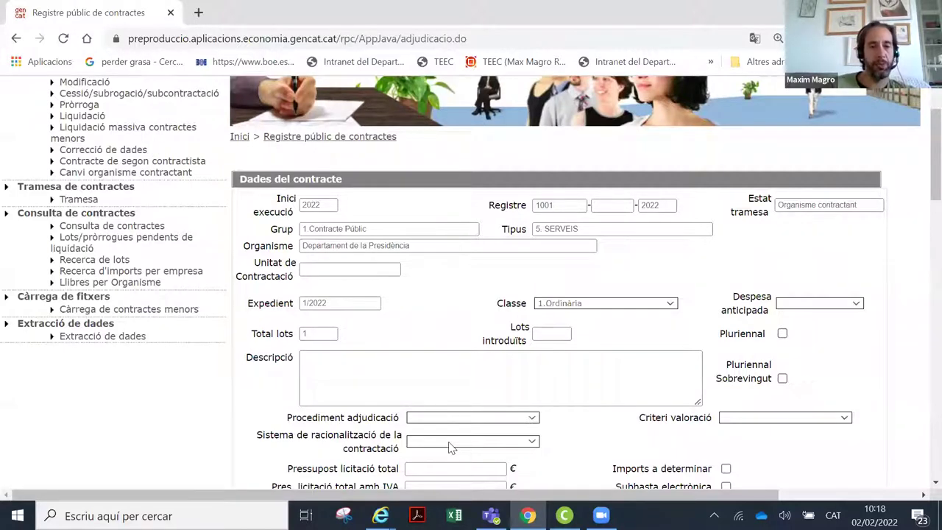
left_click(355, 310)
left_click(621, 207)
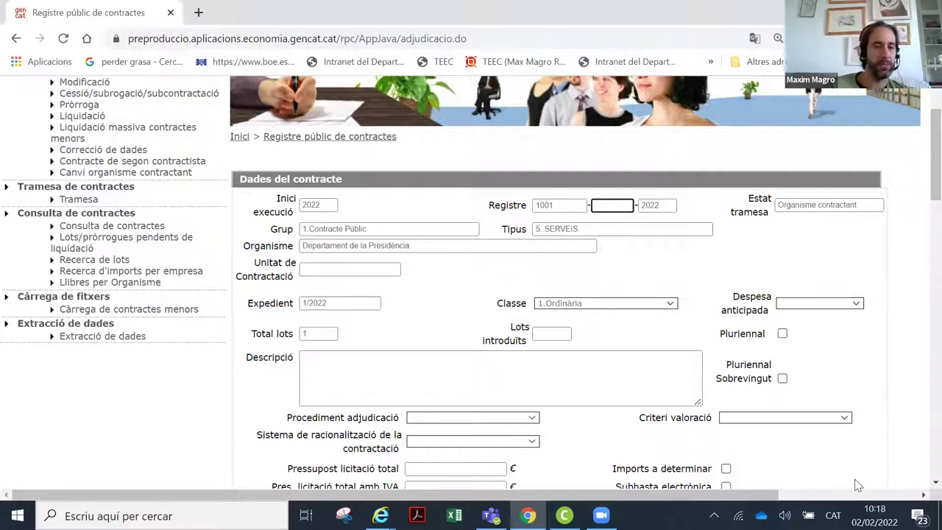
left_click(471, 292)
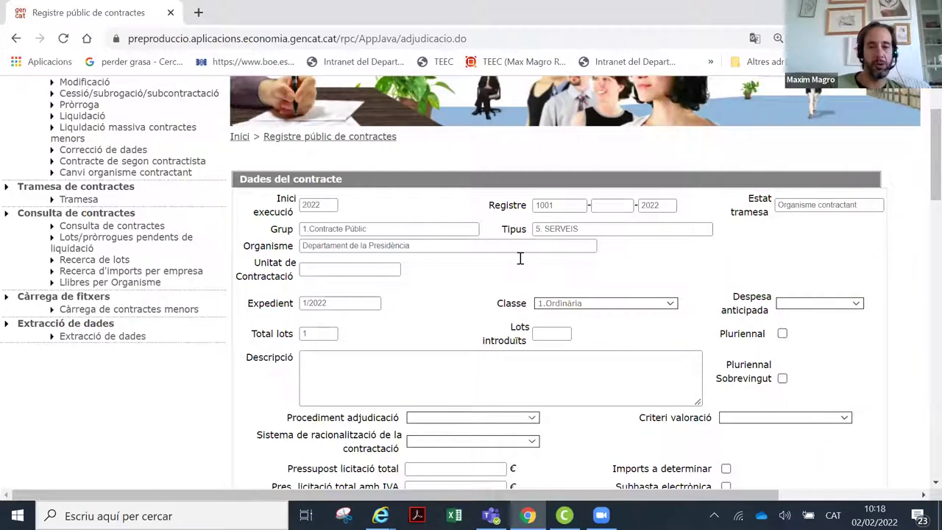
left_click(614, 211)
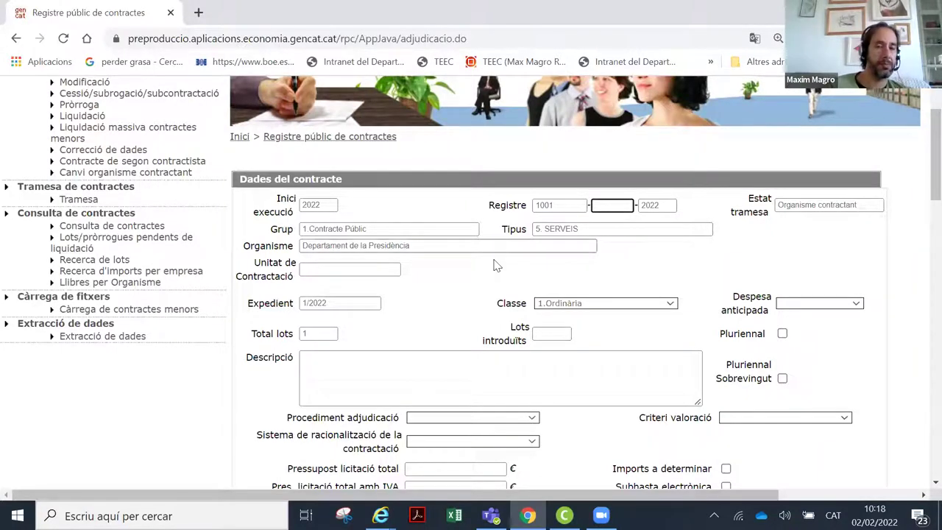
left_click(345, 300)
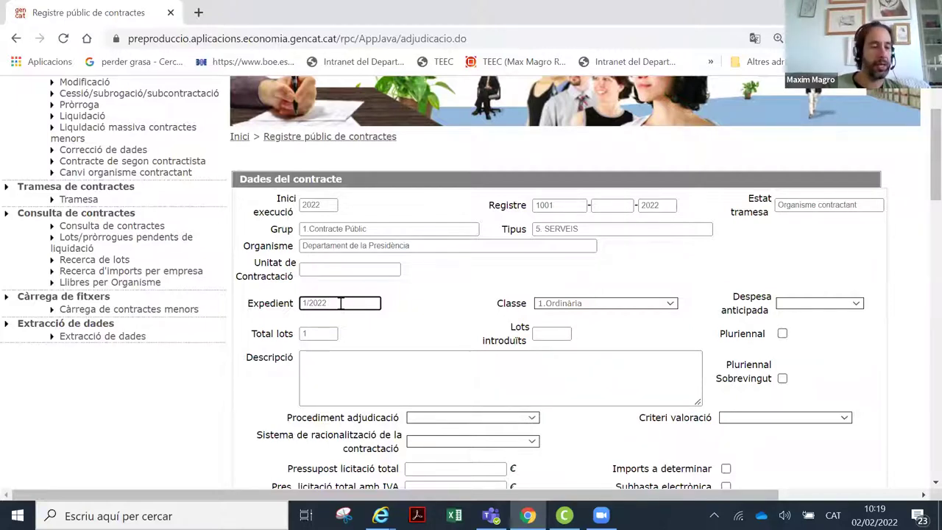
Replace the text after the 1 in Expedient with '-2022', making it 1-2022.
key("Left")
key("Left")
key("Left")
key("Left")
key("Left")
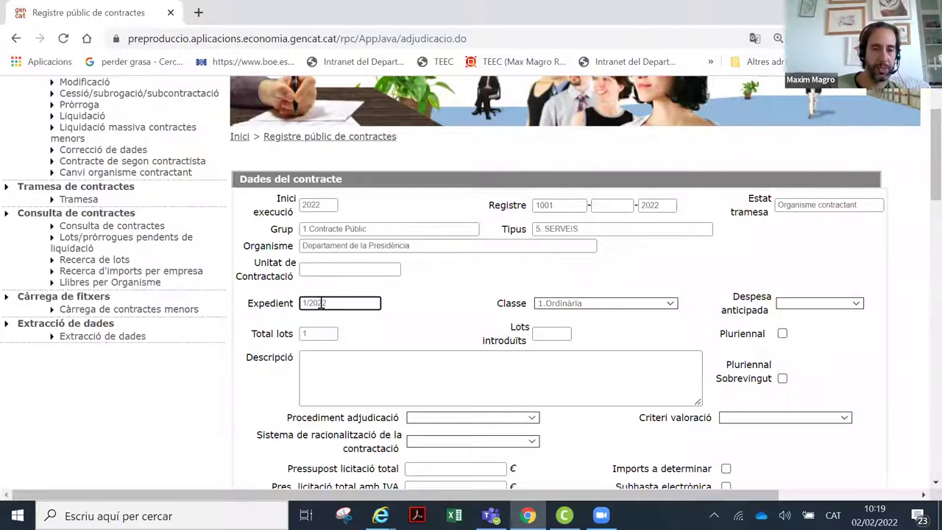
key("Delete")
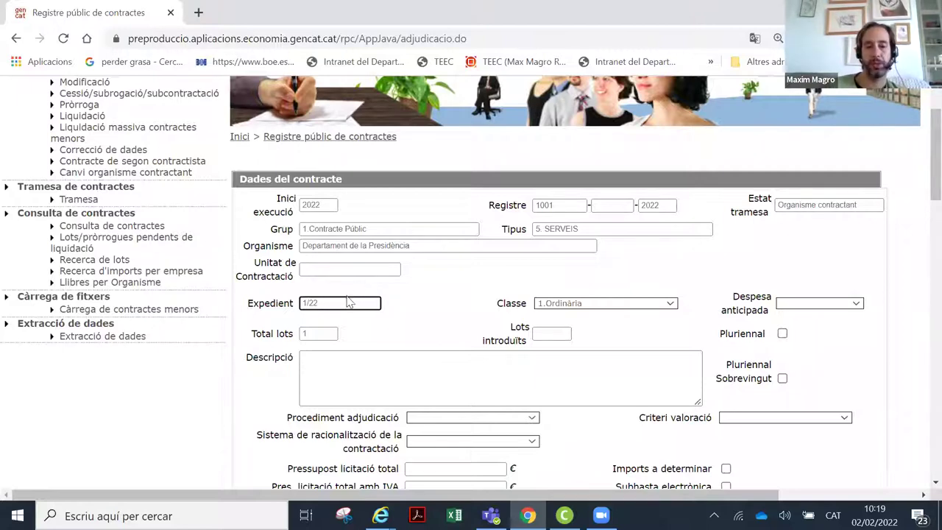
key("BackSpace")
key("BackSpace")
key("BackSpace")
type("-2022")
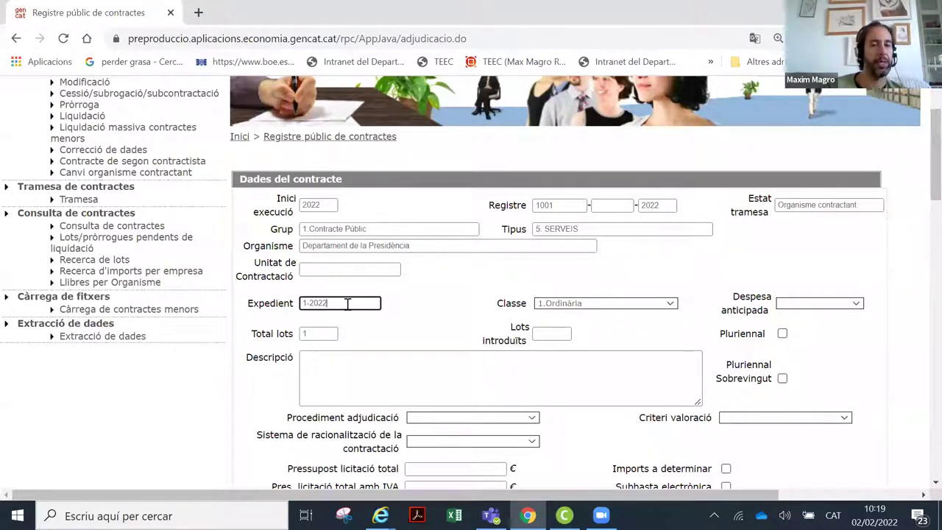
left_click_drag(334, 307, 296, 303)
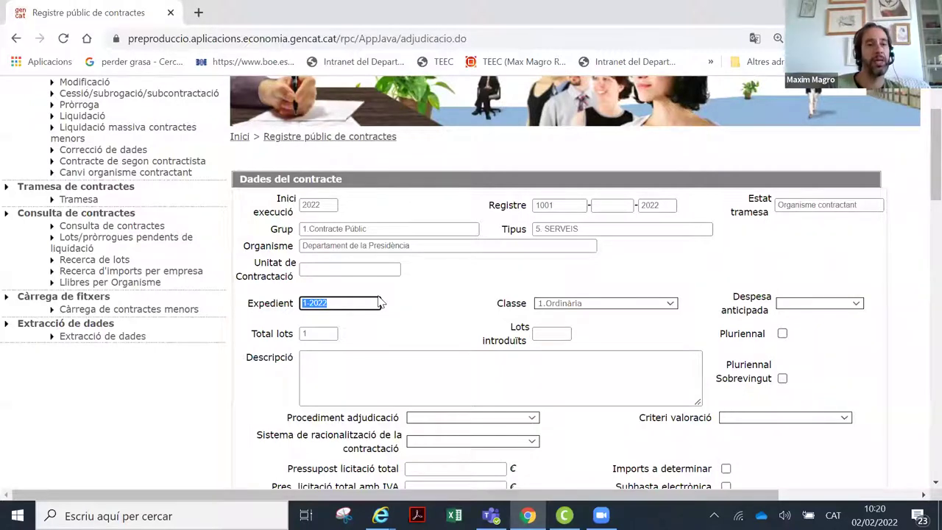
left_click(610, 210)
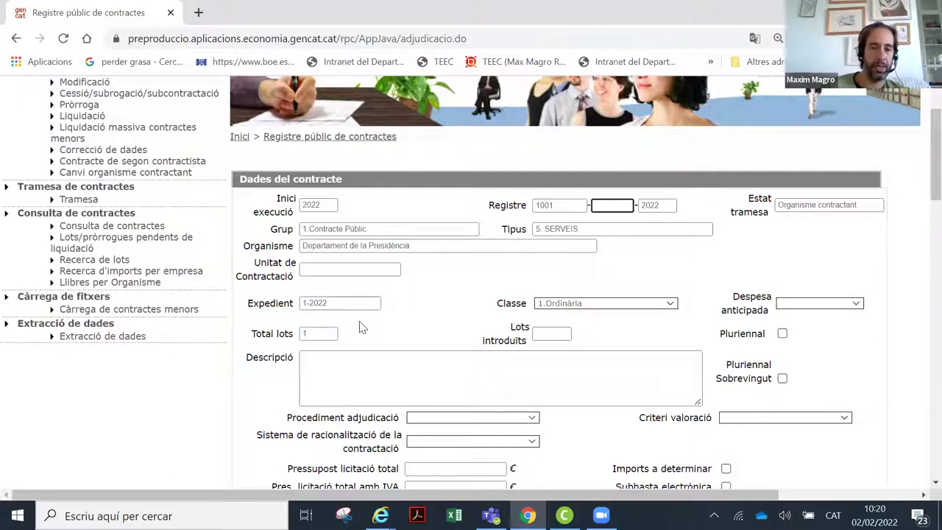
left_click(352, 305)
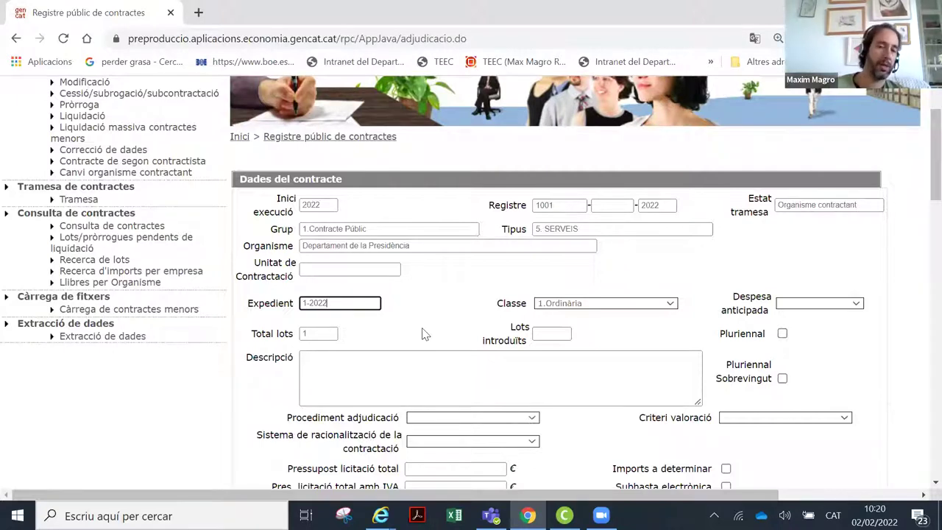
Keep the Classe dropdown set to 1.Ordinària.
scroll(427, 315, "down", 1)
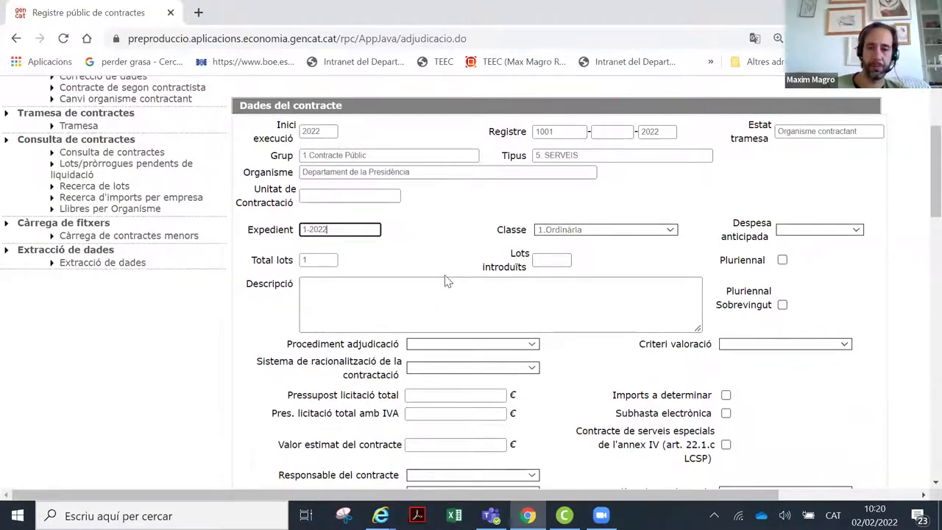
left_click_drag(496, 229, 534, 244)
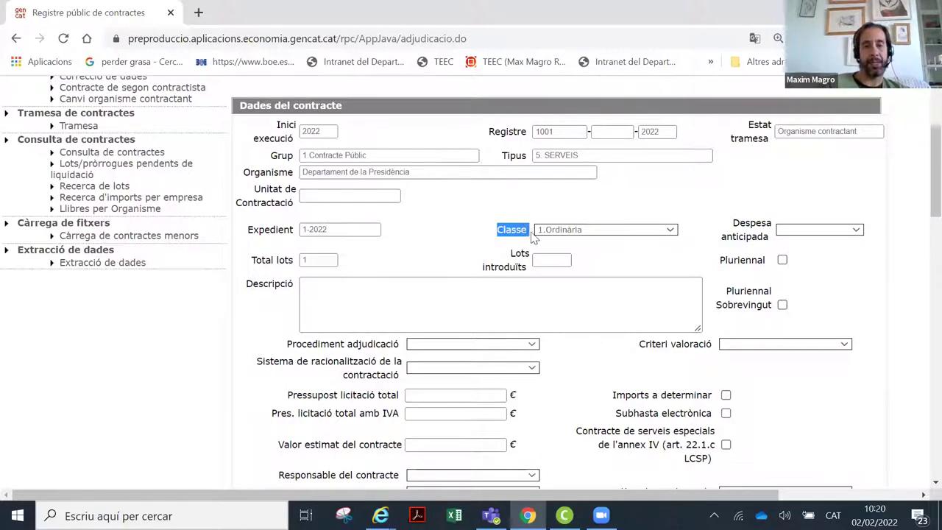
left_click(670, 233)
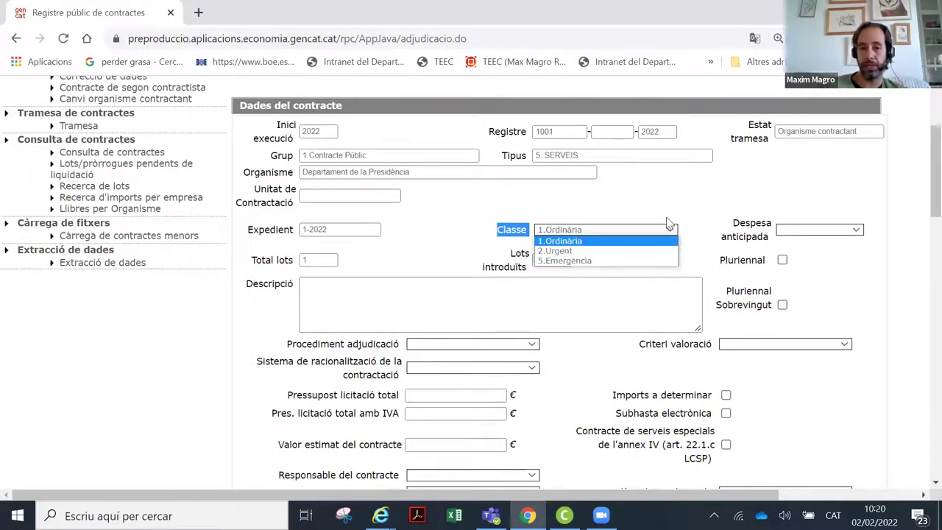
left_click(666, 216)
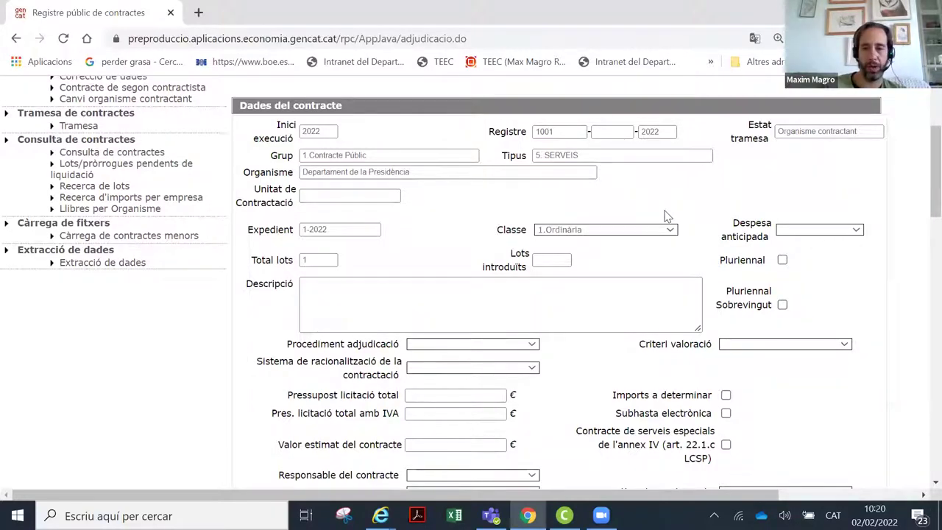
Set Despesa anticipada to No.
left_click(856, 233)
left_click(856, 243)
left_click(856, 243)
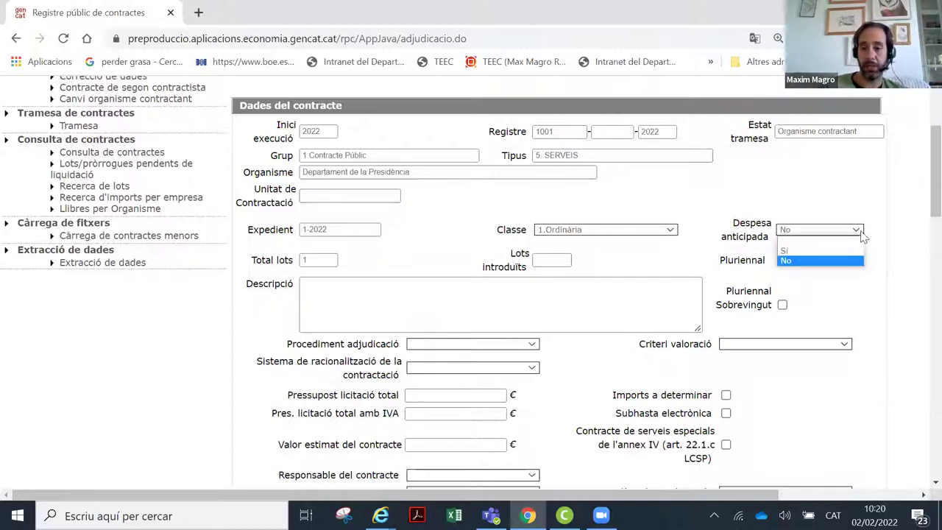
left_click(854, 244)
left_click(856, 233)
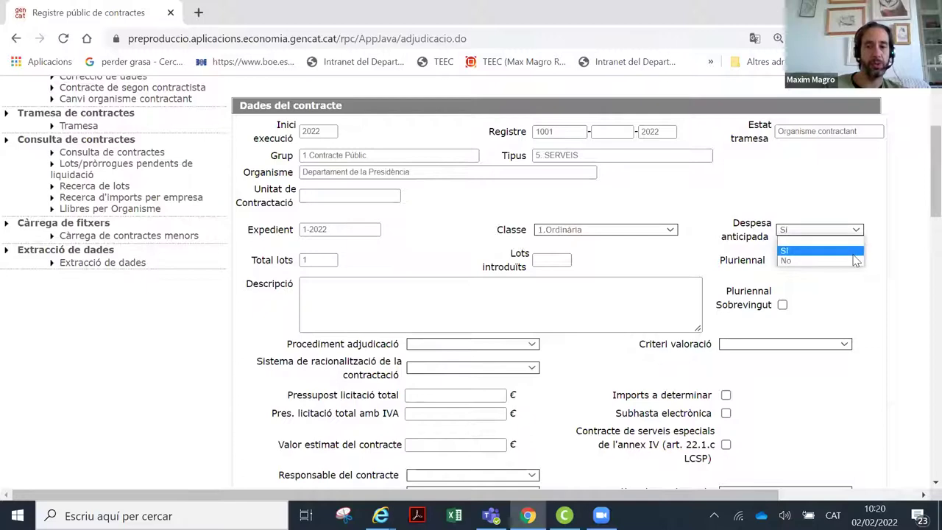
left_click(857, 259)
left_click(865, 203)
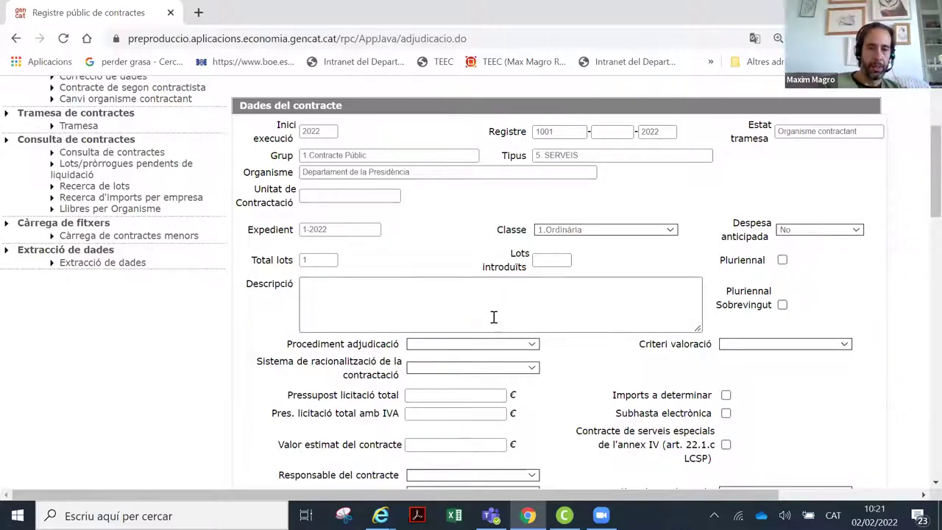
Check the Total lots value of 1, then move through Lots introduïts to the Descripció box.
double_click(315, 262)
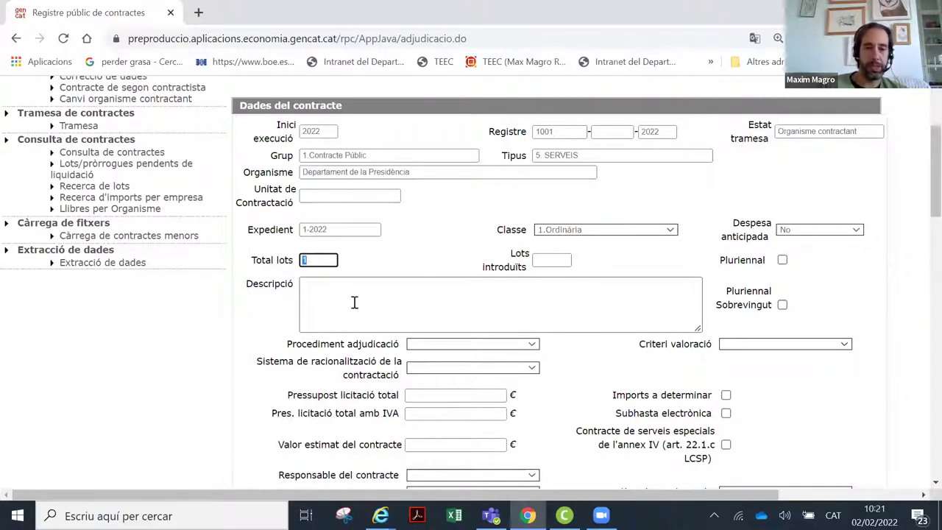
left_click(564, 262)
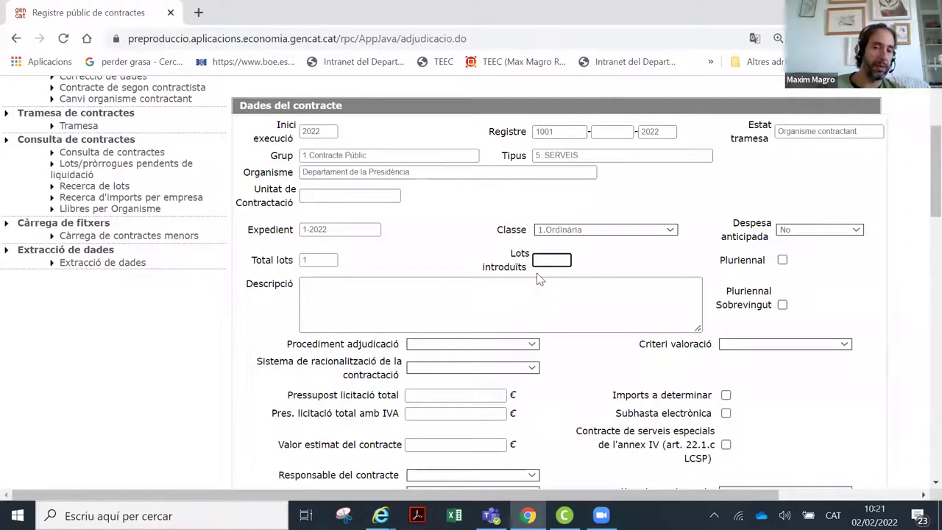
left_click(535, 297)
scroll(438, 296, "down", 1)
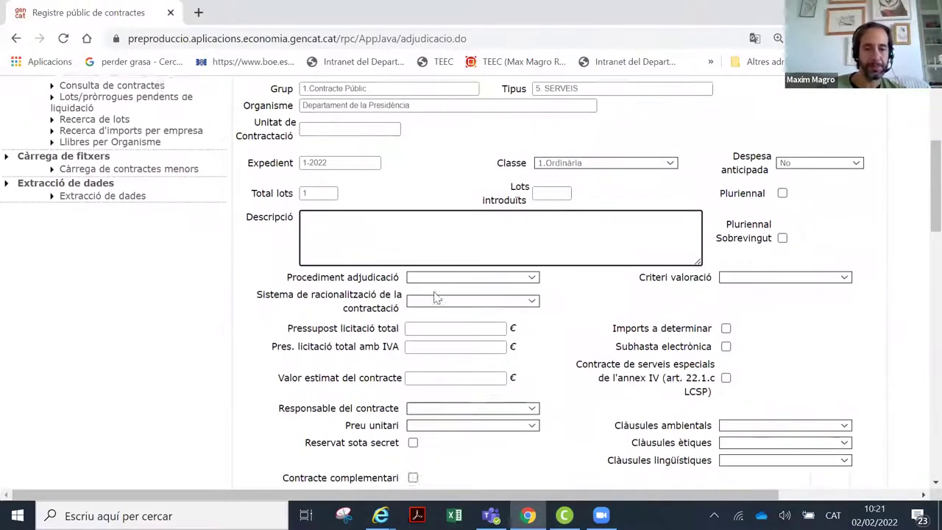
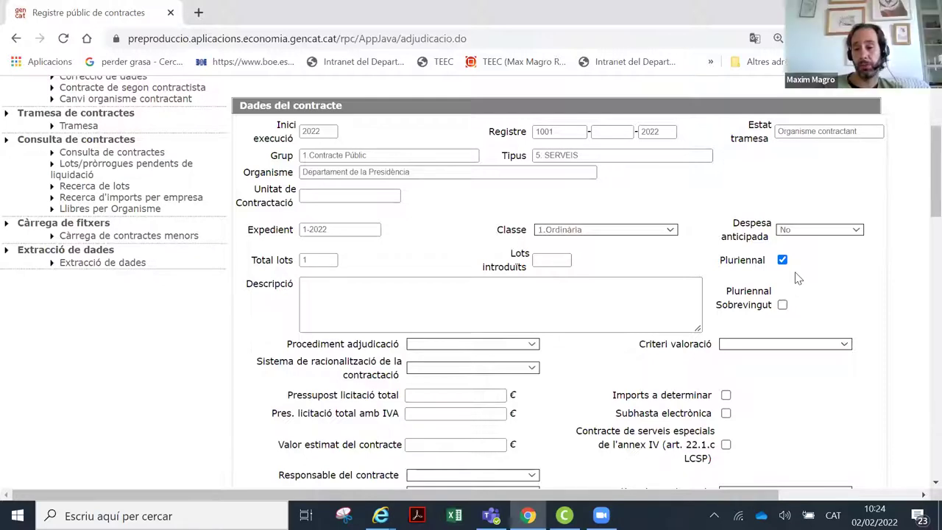
Set Compra pública d'innovació to No.
left_click(565, 259)
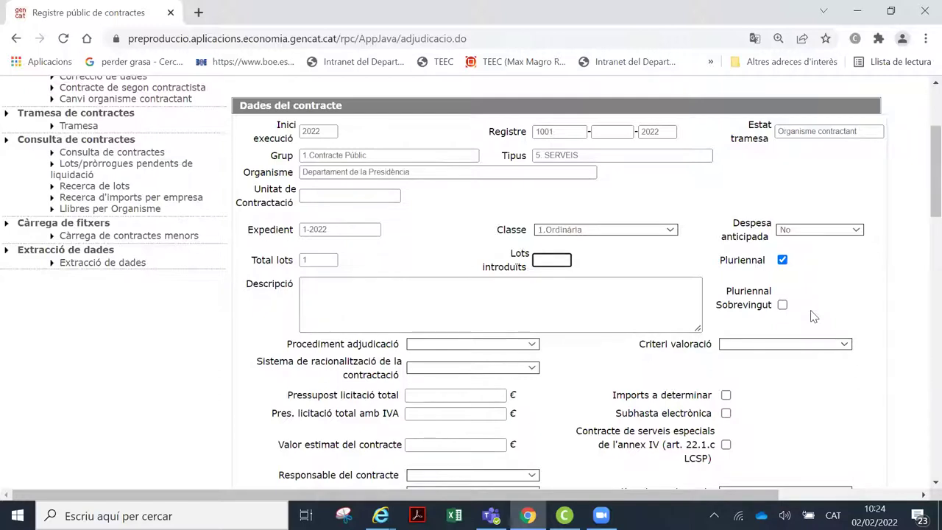
scroll(898, 445, "down", 2)
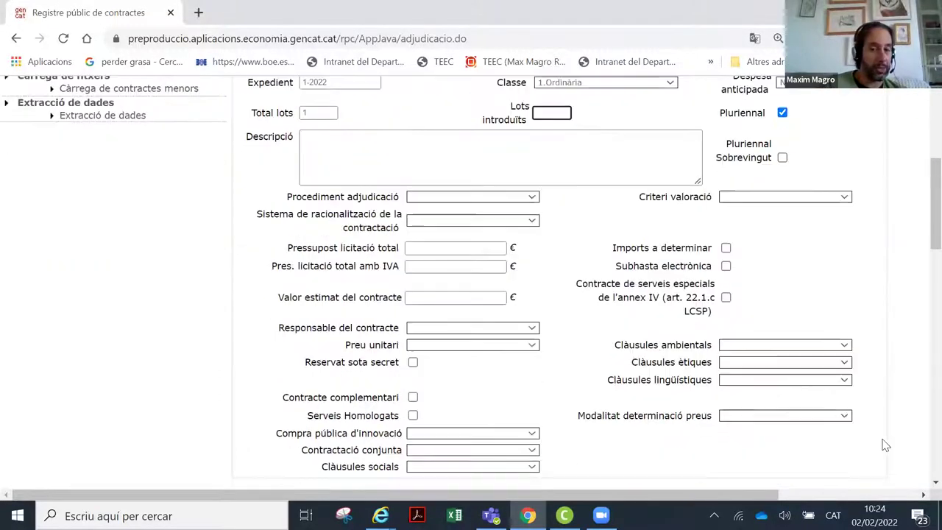
scroll(631, 332, "up", 2)
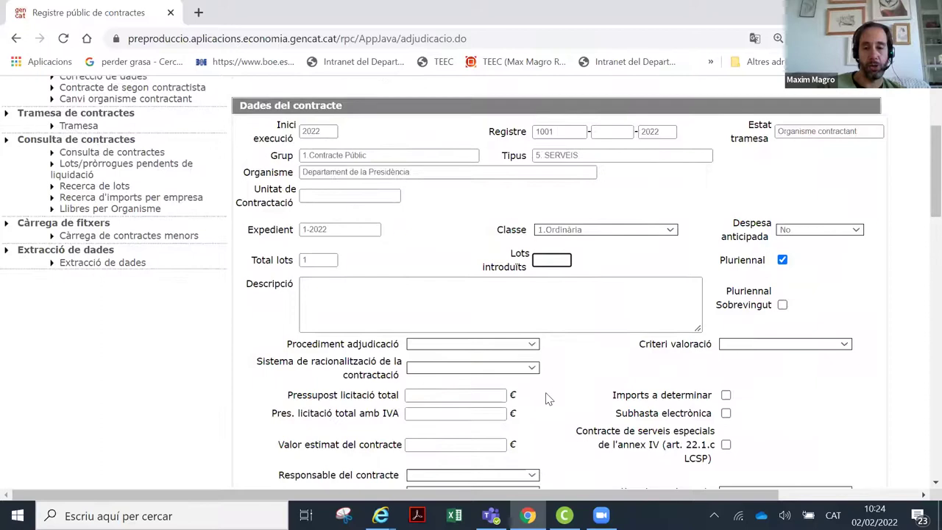
scroll(547, 398, "down", 2)
left_click(536, 434)
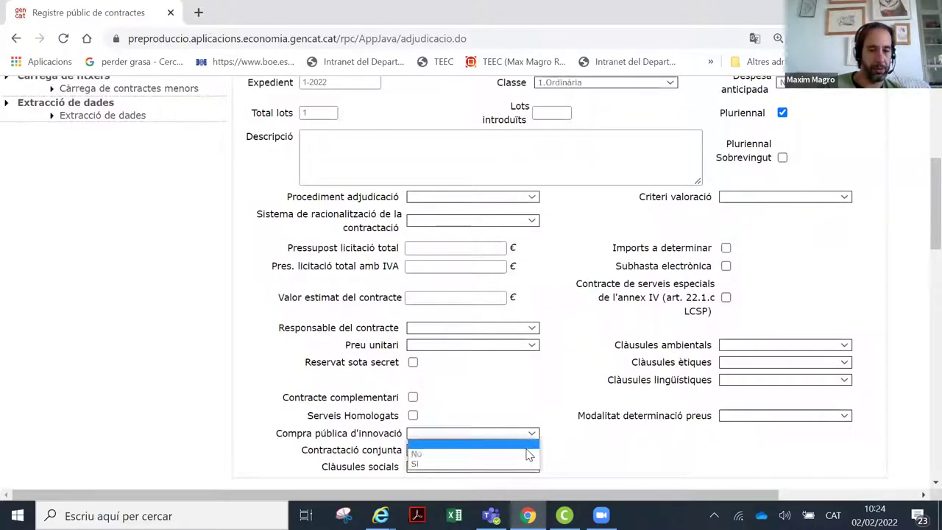
left_click(524, 463)
left_click(528, 433)
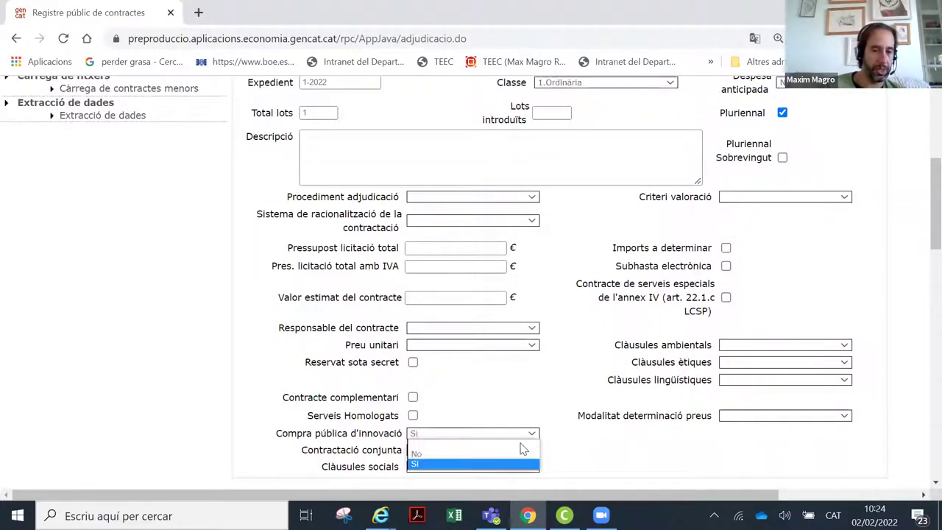
left_click(522, 452)
Untick Pluriennal and submit the contract with Gravar contracte.
scroll(608, 375, "up", 1)
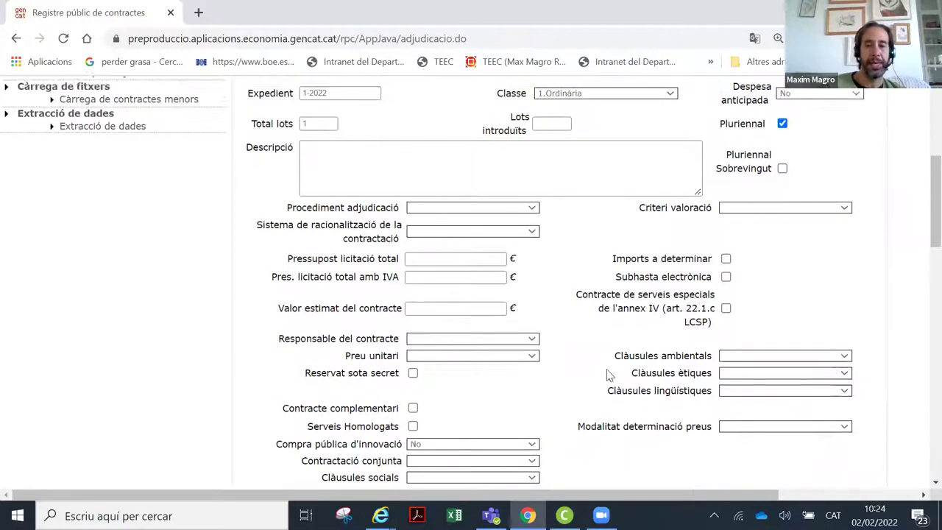
scroll(608, 375, "up", 2)
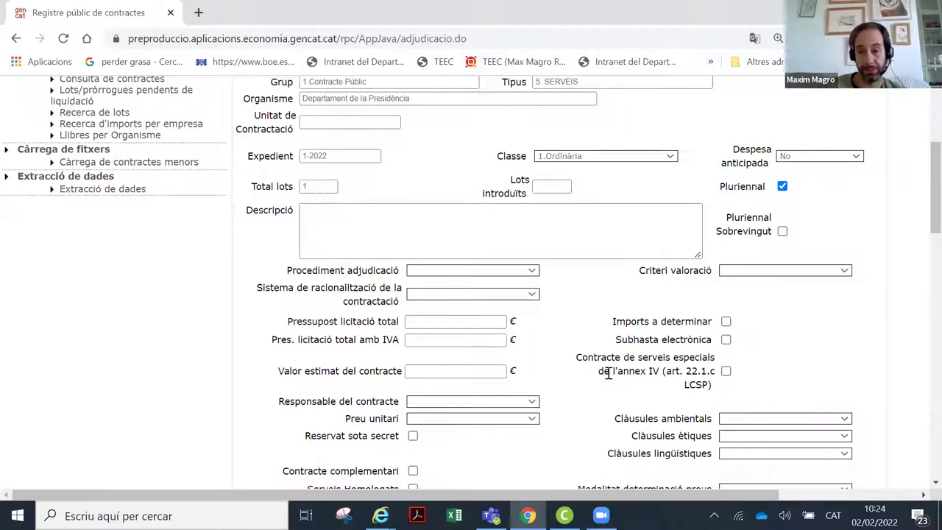
left_click(781, 187)
scroll(762, 248, "up", 4)
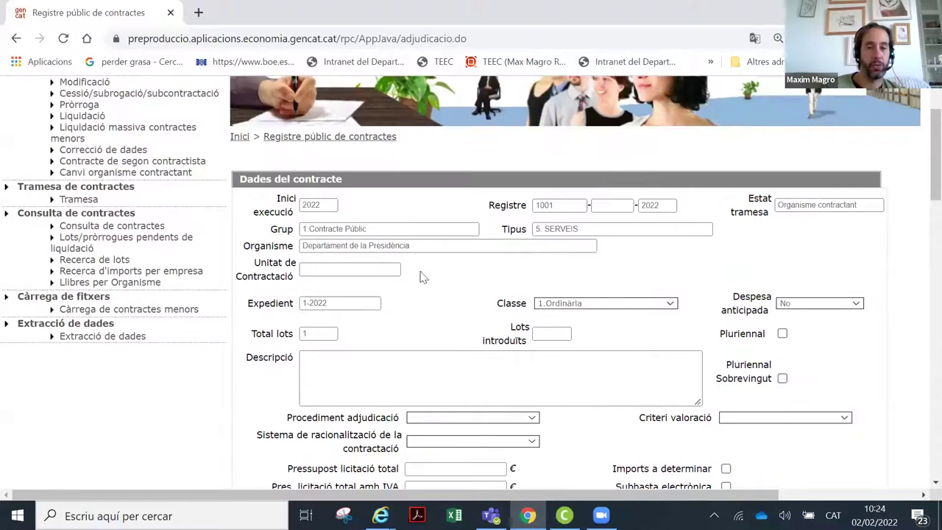
scroll(709, 255, "down", 10)
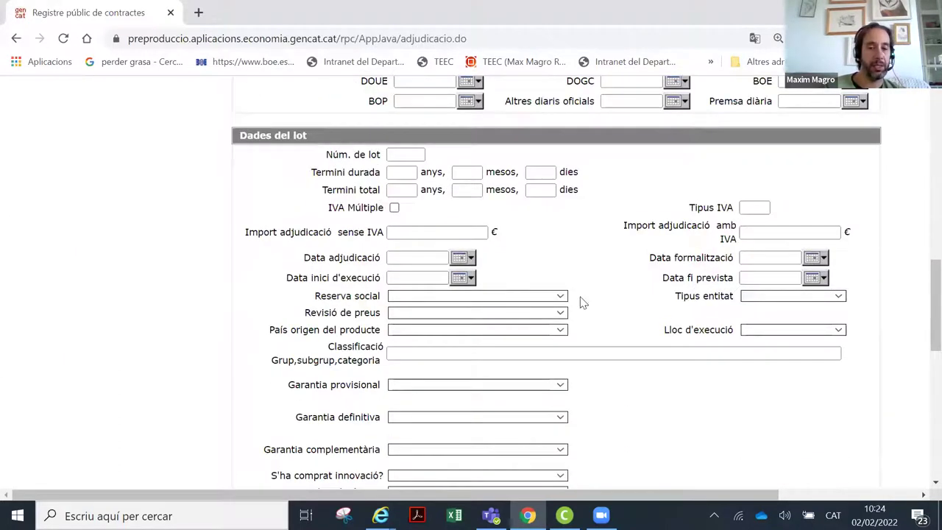
scroll(581, 302, "down", 8)
left_click(497, 422)
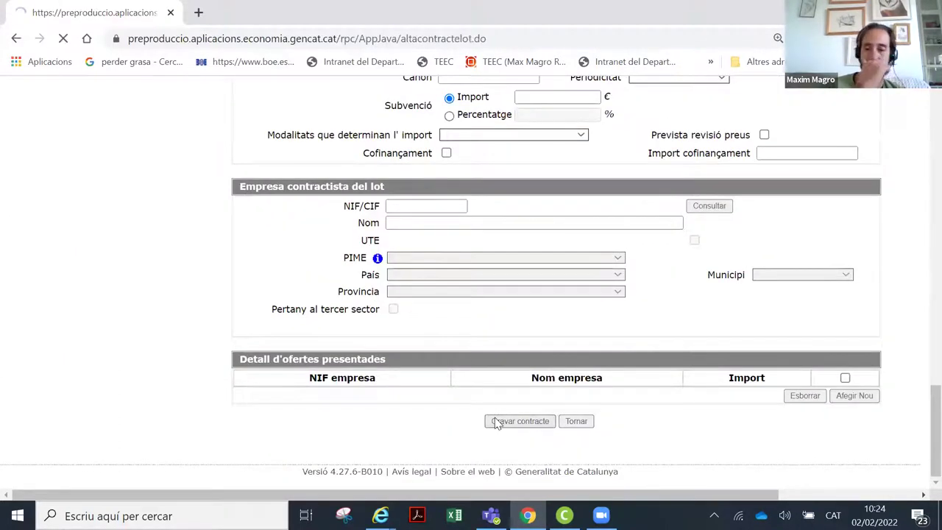
Review the red list of 'El camp … és obligatori' errors at the top of the form.
scroll(497, 423, "down", 2)
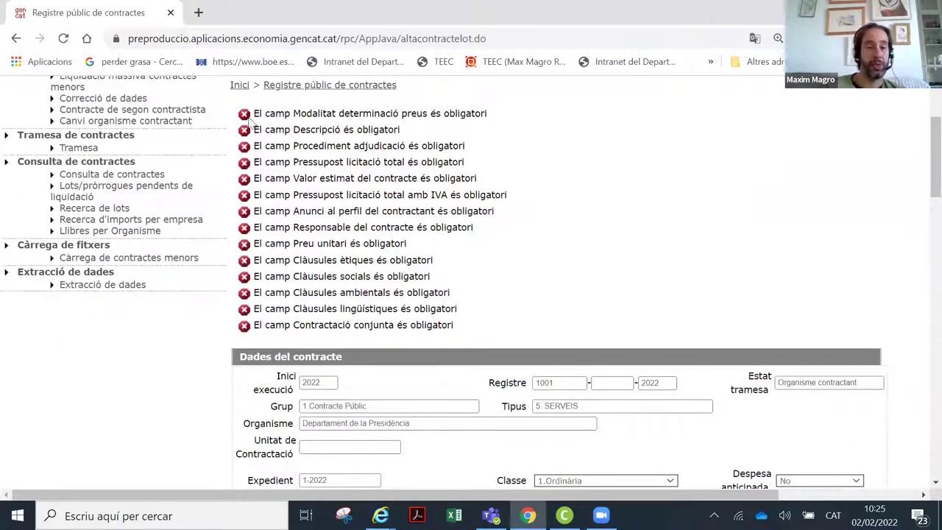
left_click_drag(237, 112, 477, 326)
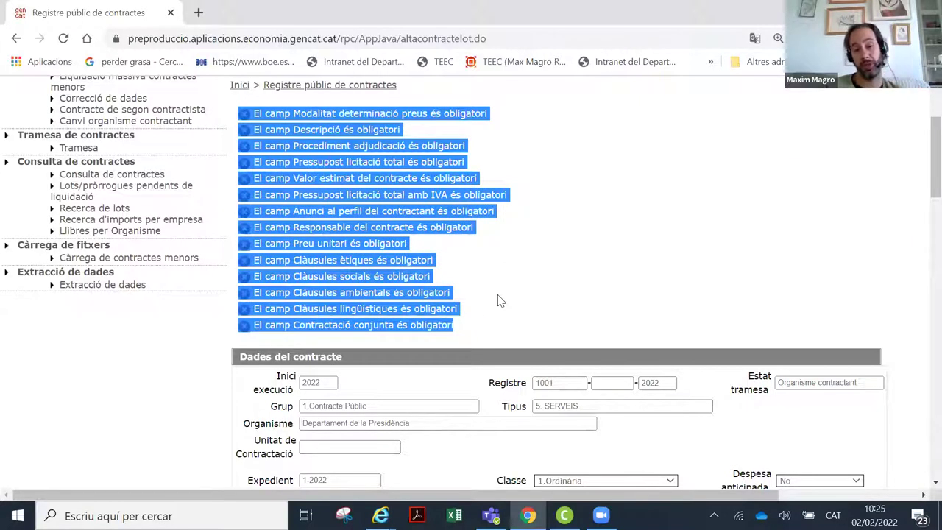
left_click(498, 300)
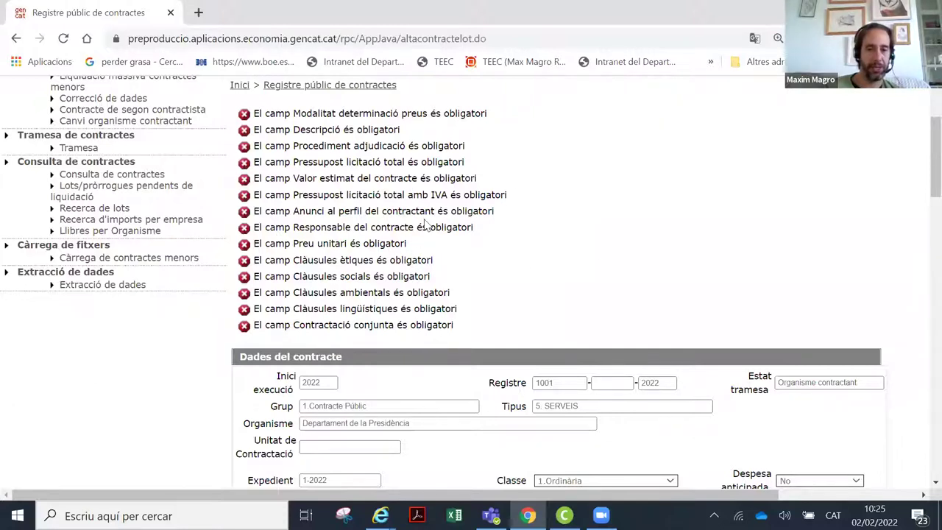
Scroll through the form, including the Dades del lot section, to locate the missing mandatory fields.
scroll(425, 225, "down", 6)
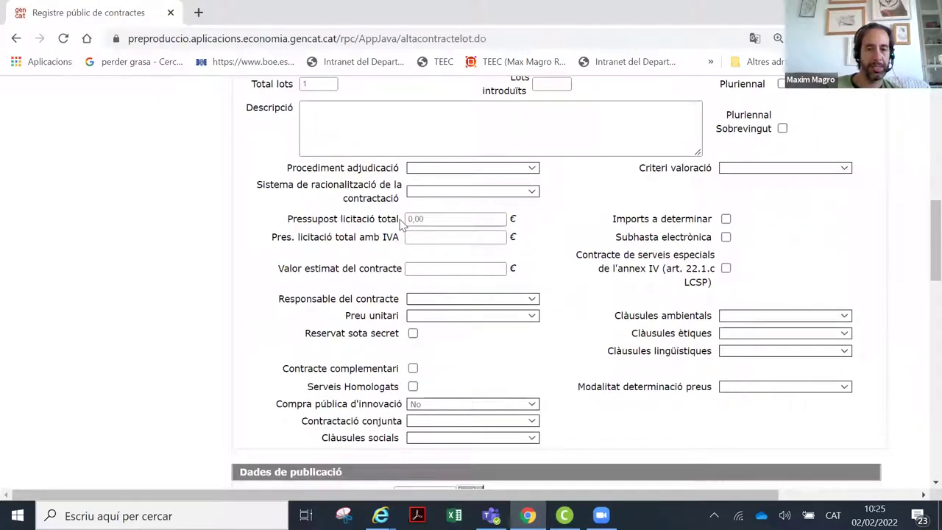
scroll(316, 254, "down", 2)
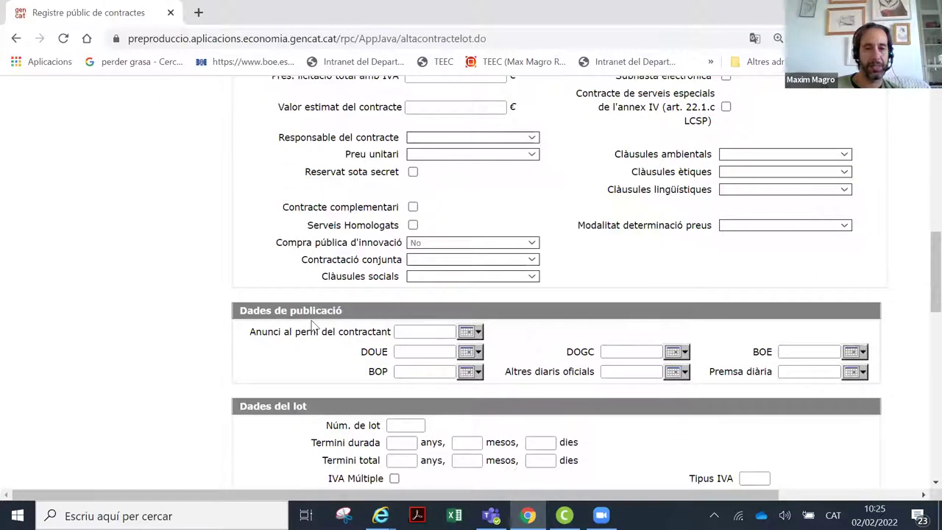
scroll(311, 326, "up", 4)
scroll(308, 295, "up", 2)
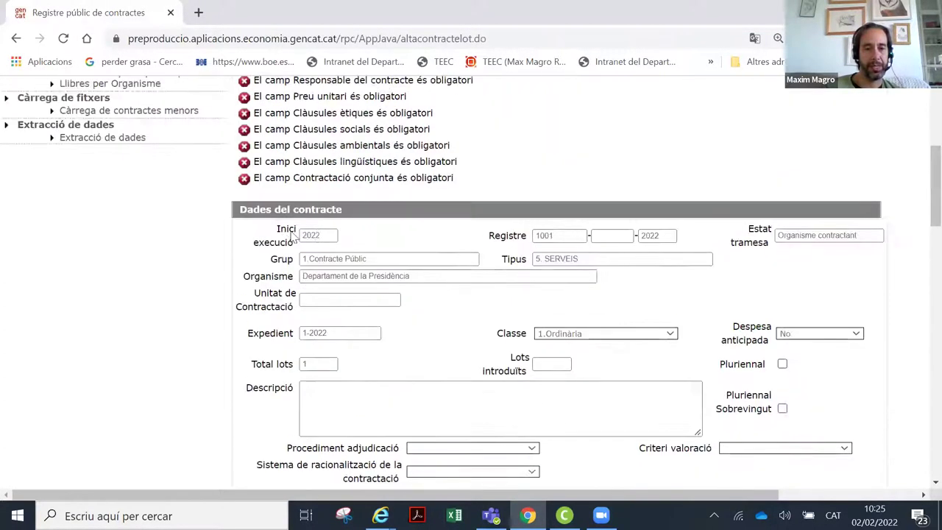
scroll(287, 243, "down", 7)
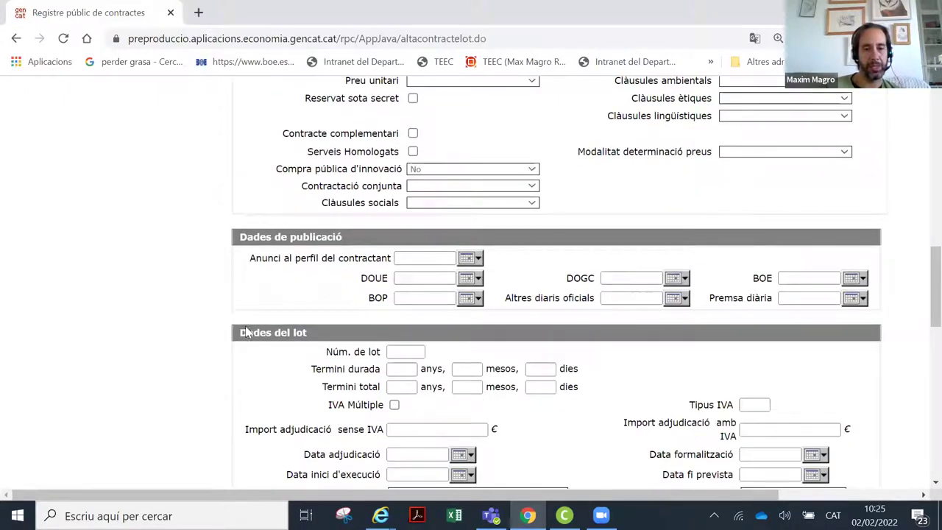
triple_click(318, 337)
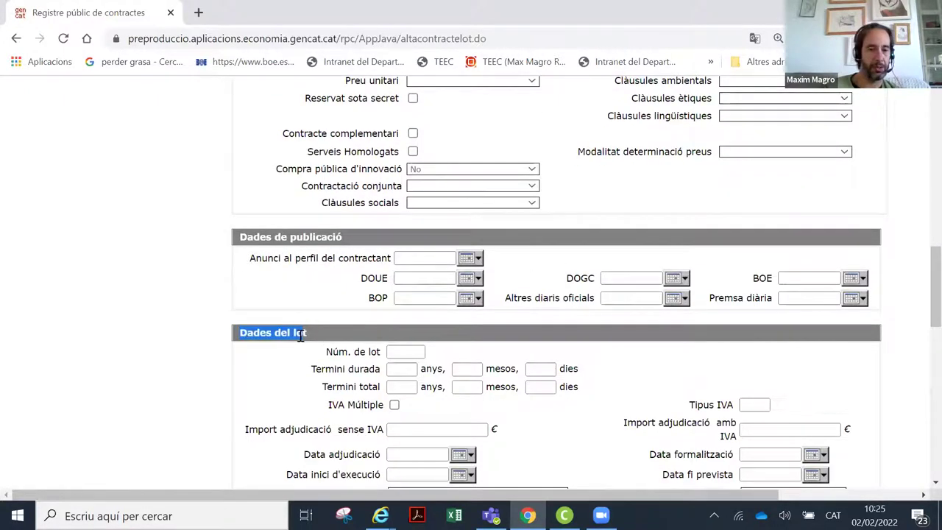
scroll(363, 315, "up", 1)
scroll(362, 315, "up", 5)
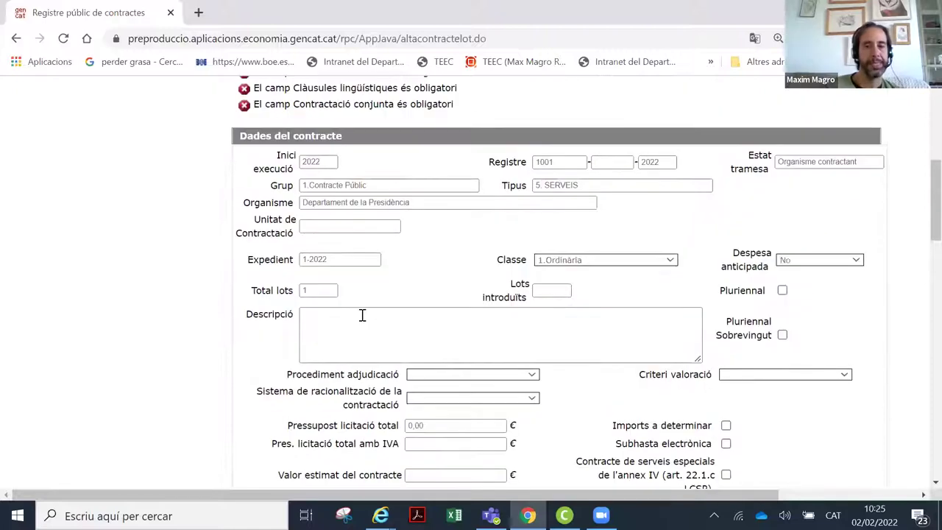
scroll(365, 318, "down", 6)
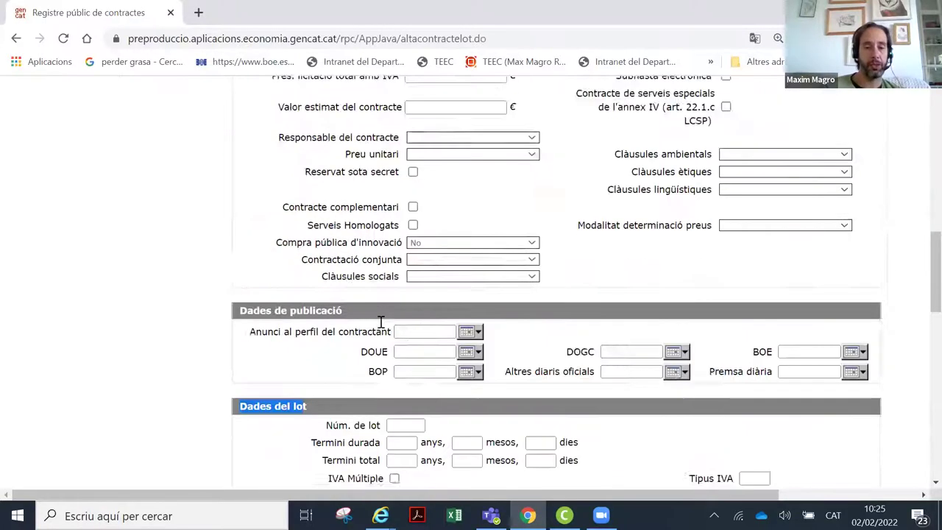
scroll(336, 352, "down", 4)
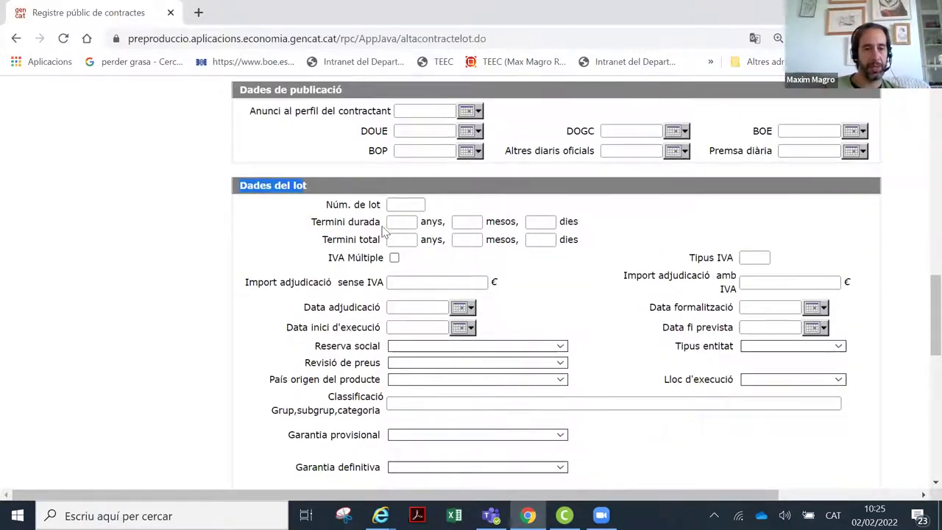
scroll(492, 316, "up", 8)
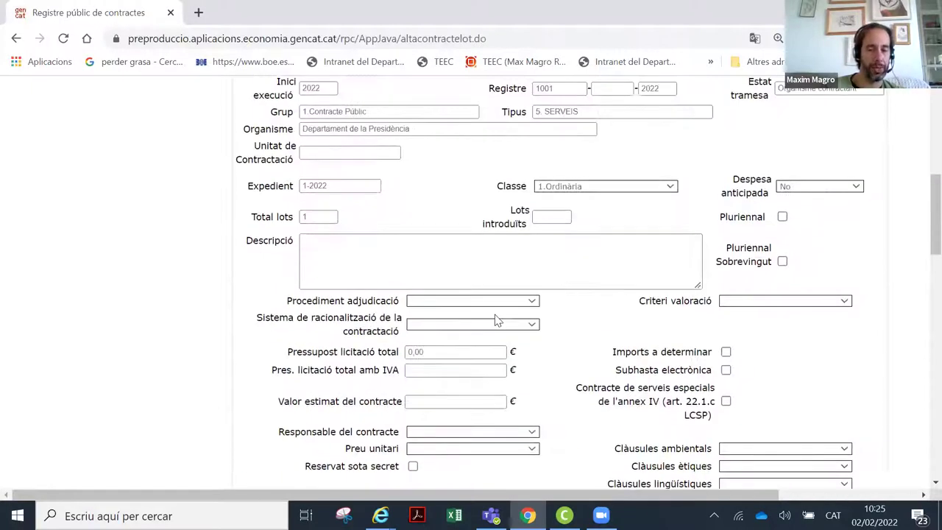
scroll(495, 321, "up", 1)
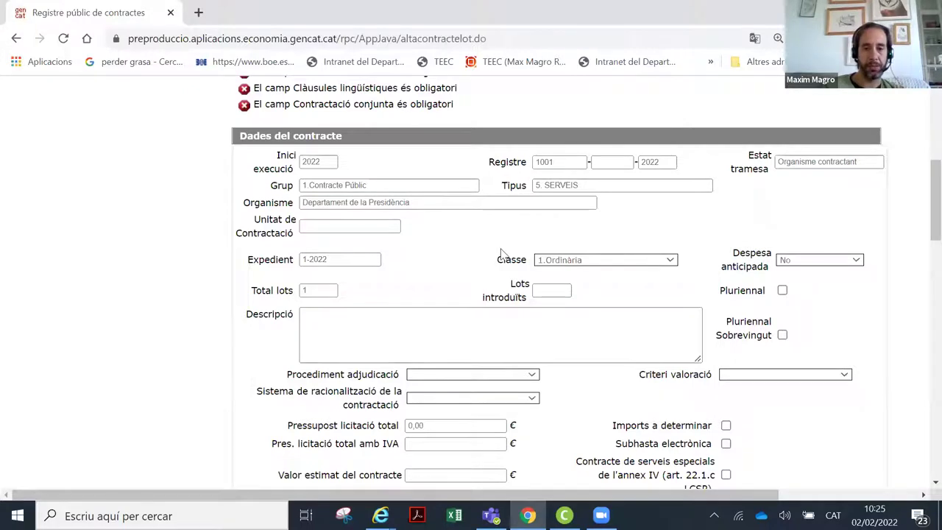
scroll(377, 253, "down", 3)
scroll(377, 252, "down", 5)
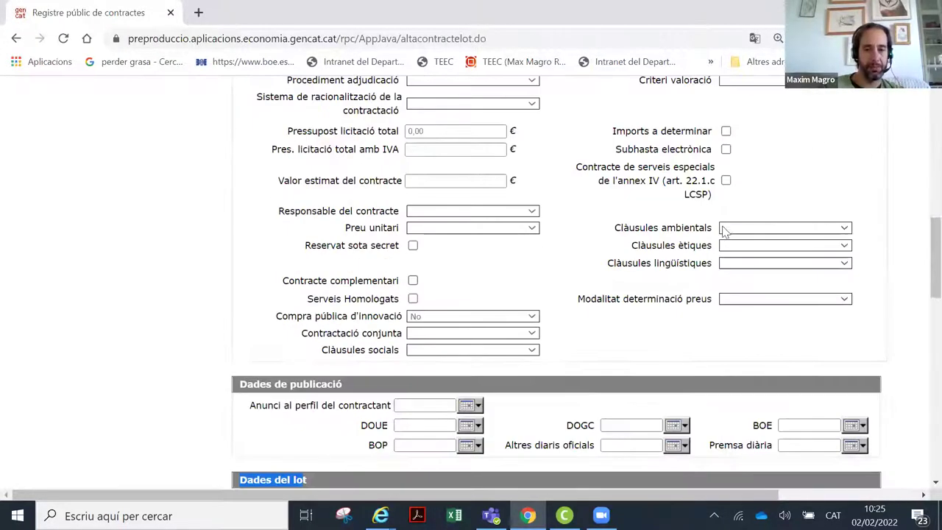
scroll(589, 302, "up", 10)
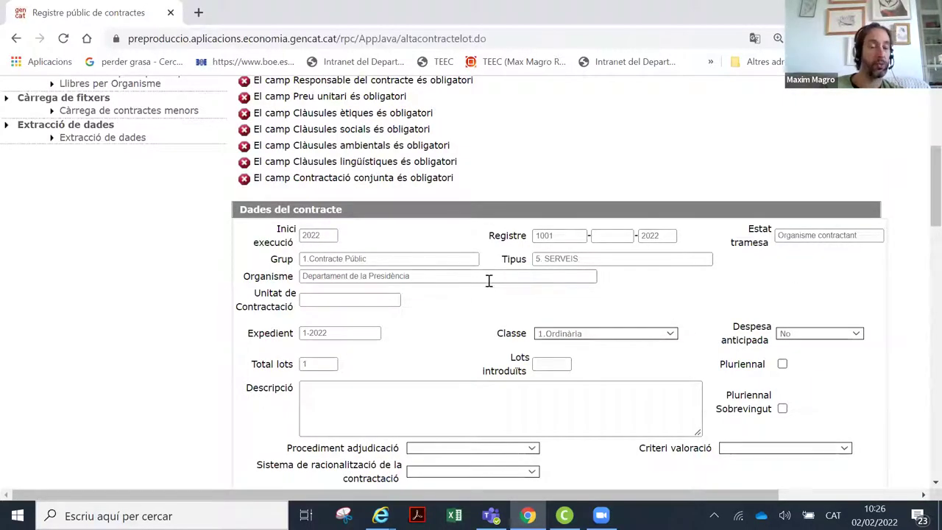
scroll(492, 275, "down", 12)
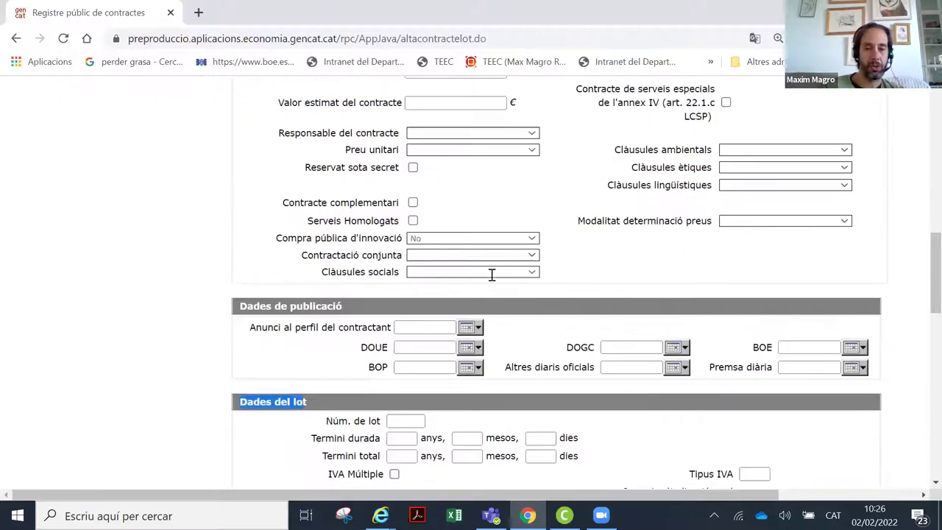
scroll(471, 347, "up", 4)
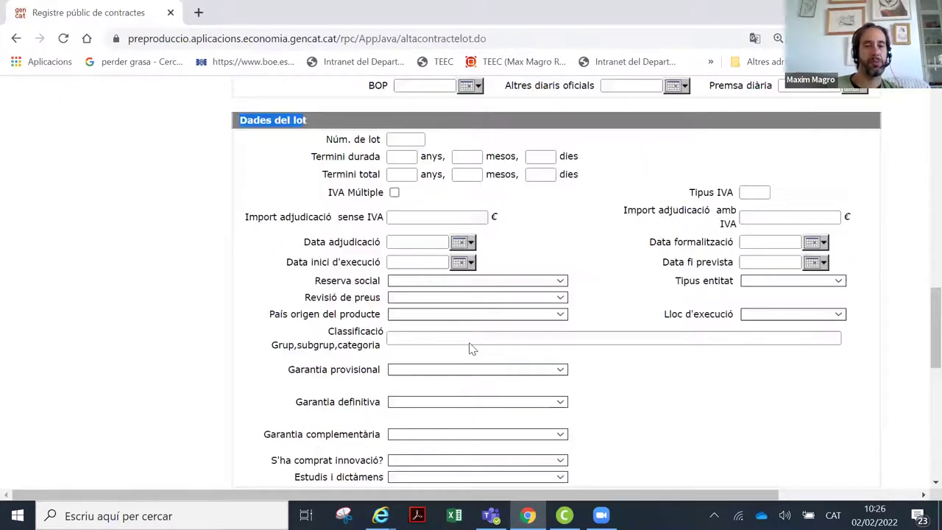
triple_click(333, 185)
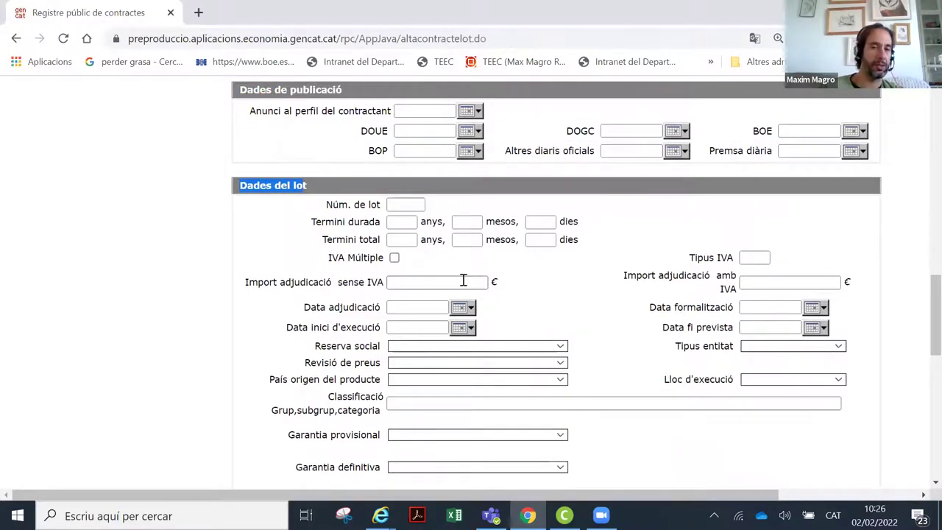
scroll(463, 279, "up", 10)
scroll(463, 279, "up", 4)
scroll(463, 279, "down", 2)
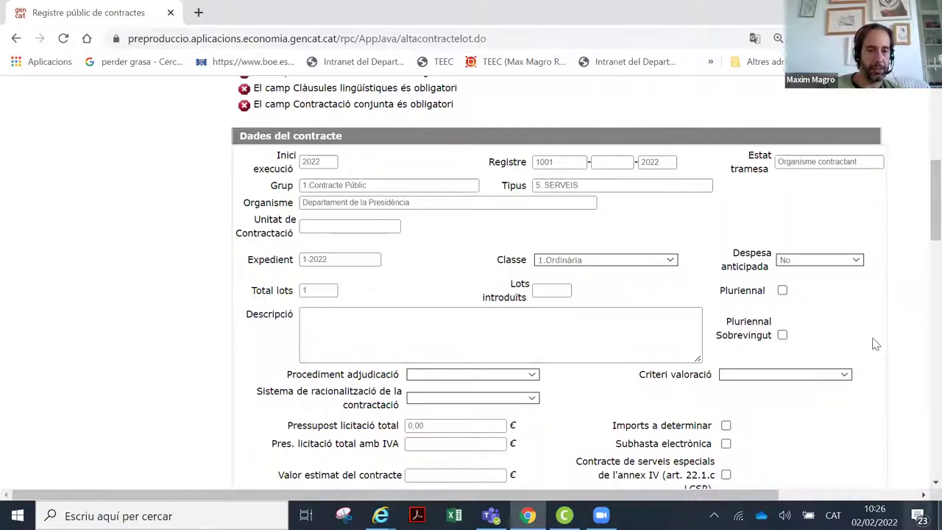
scroll(516, 404, "up", 1)
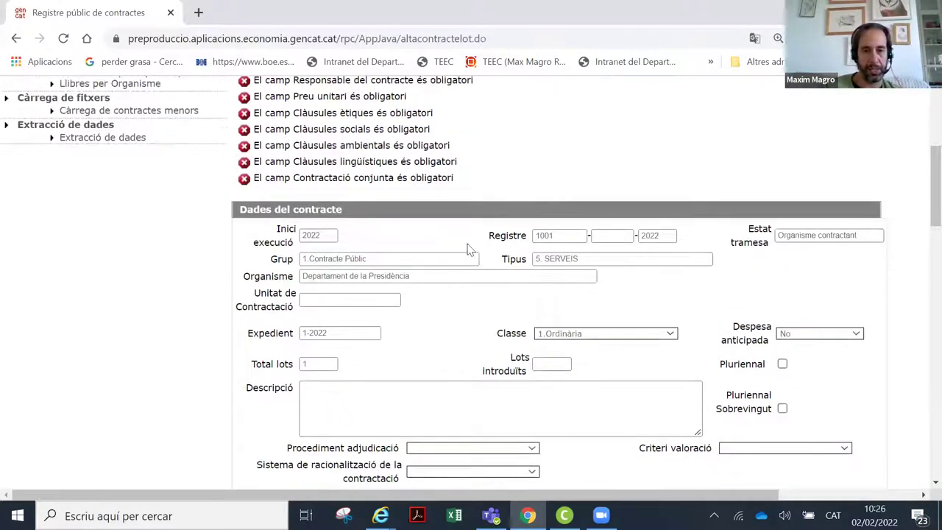
Tick Pluriennal and choose Obert procedure, Sense tramitació eficient and Varis valuation criteria.
left_click(407, 401)
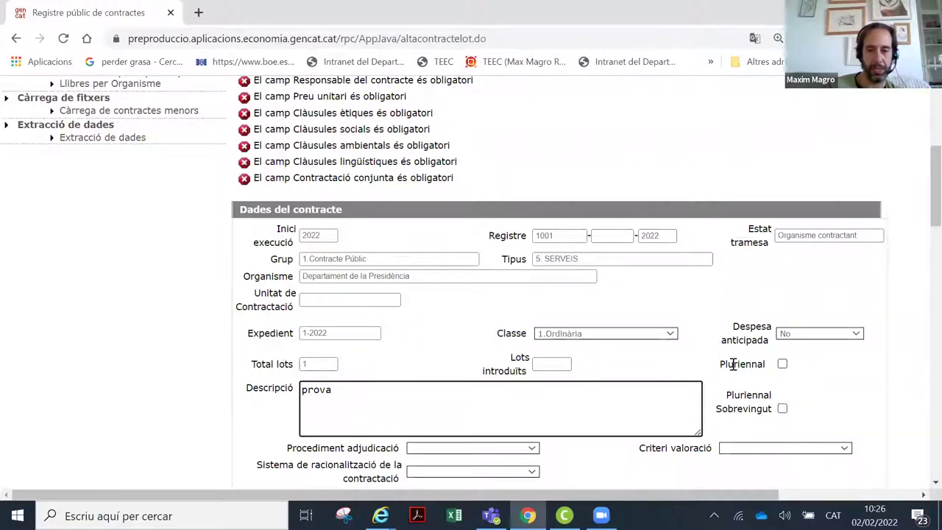
scroll(780, 295, "down", 1)
left_click(783, 290)
left_click(463, 378)
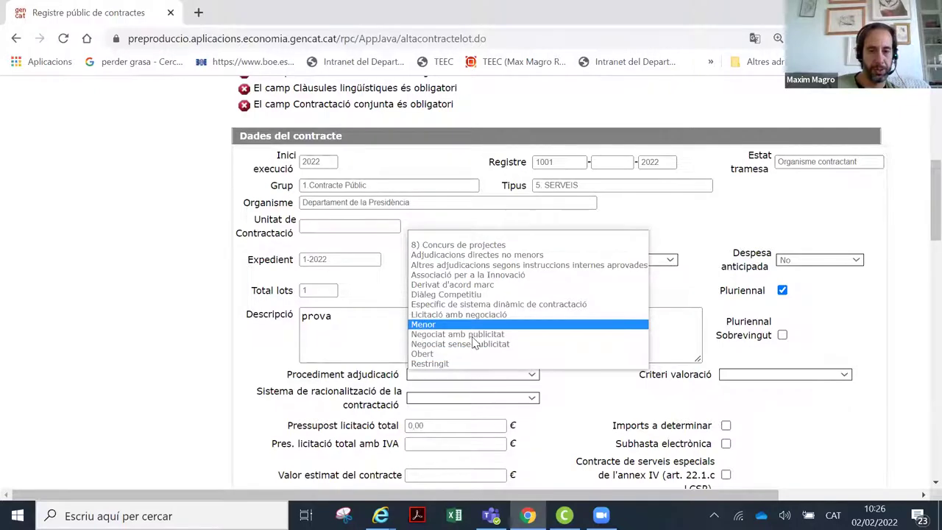
left_click(475, 357)
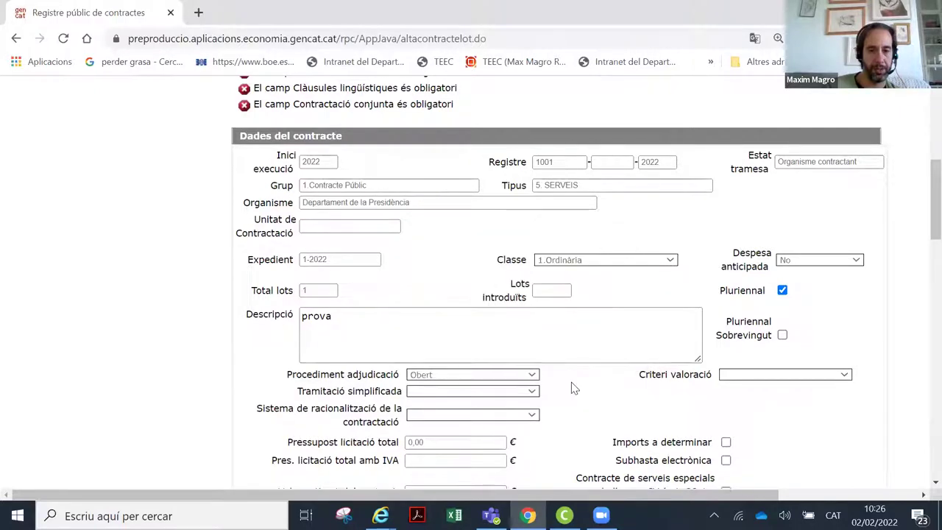
left_click(534, 392)
left_click(515, 443)
left_click(788, 308)
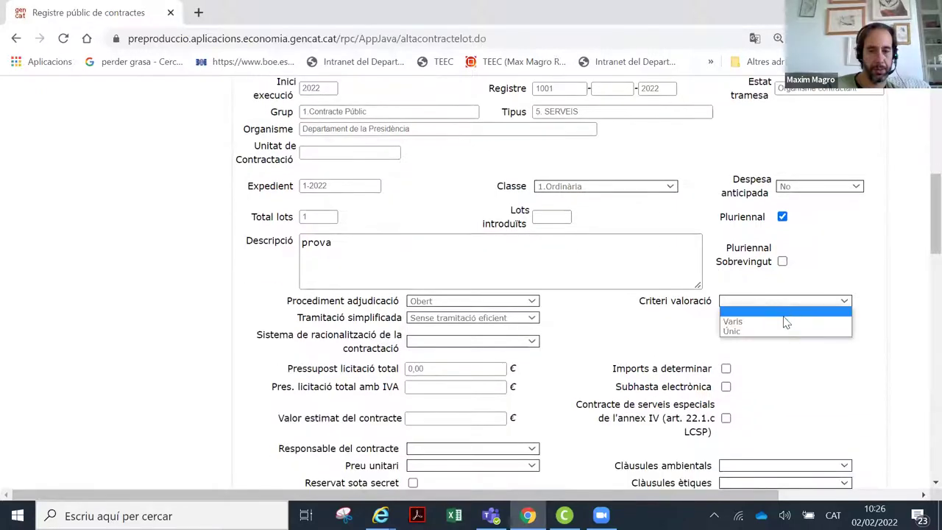
left_click(786, 323)
Enter 70.000 as the estimated contract value.
scroll(478, 309, "down", 2)
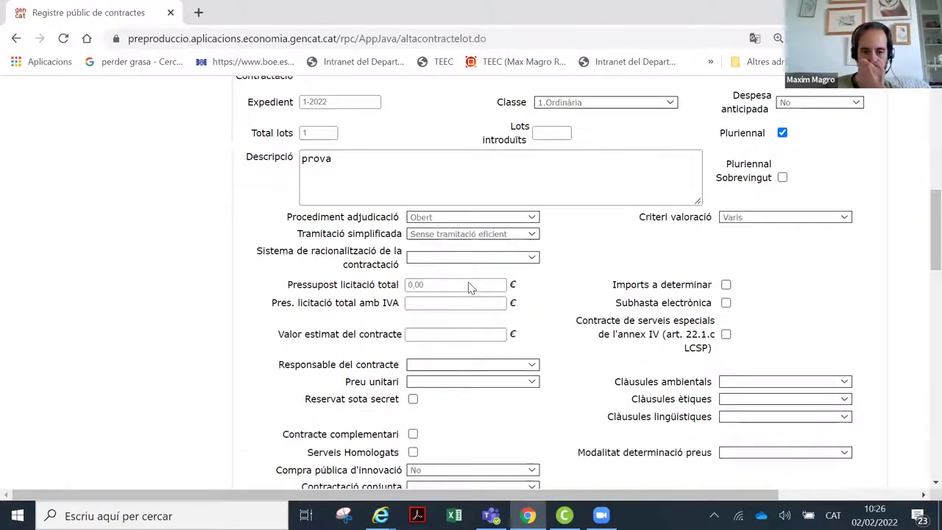
scroll(468, 287, "down", 1)
left_click(464, 273)
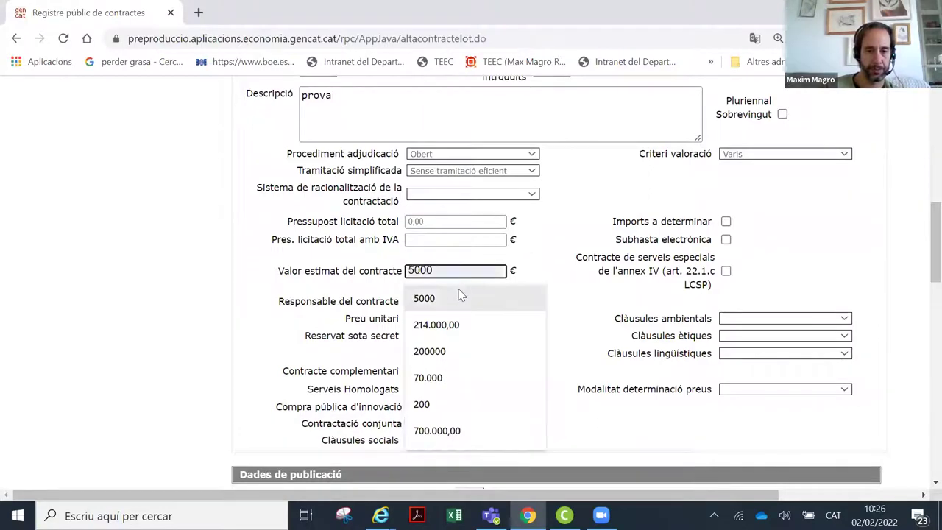
left_click(442, 378)
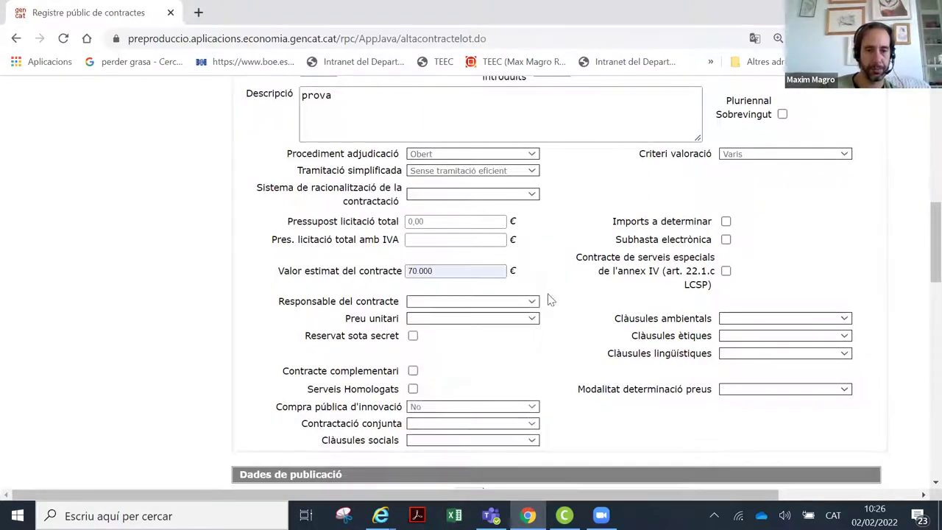
Set Responsable del contracte, Preu unitari and environmental, ethical and linguistic clauses to No.
left_click(530, 301)
left_click(514, 335)
left_click(527, 319)
left_click(509, 351)
left_click(808, 325)
left_click(806, 350)
left_click(827, 337)
left_click(818, 367)
left_click(844, 354)
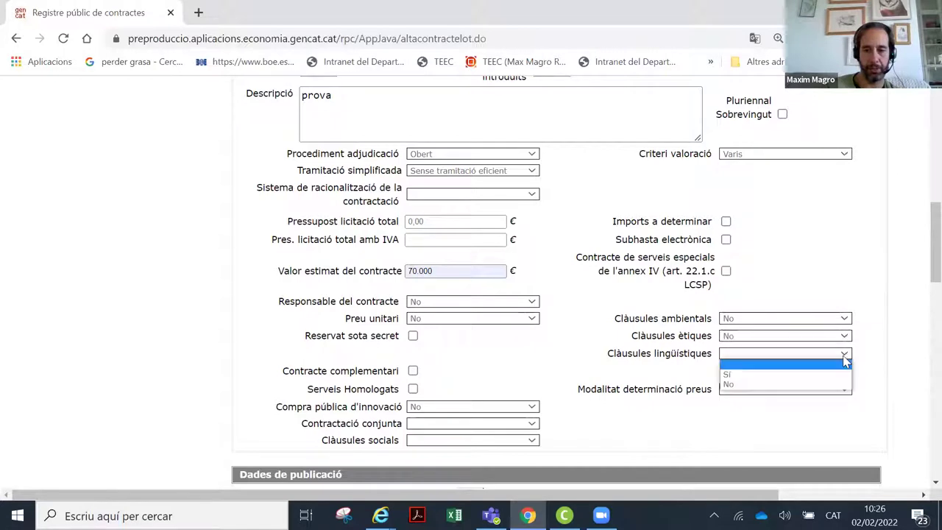
left_click(835, 384)
Set Modalitat determinació preus to Altres, and Contractació conjunta and Clàusules socials to No.
scroll(579, 337, "down", 2)
left_click(777, 242)
left_click(736, 270)
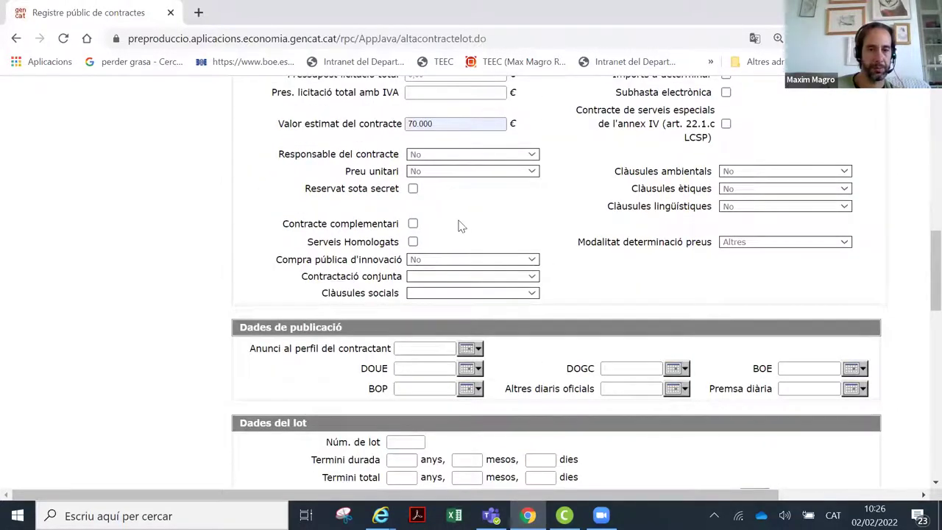
left_click(531, 278)
left_click(530, 307)
left_click(533, 294)
left_click(530, 324)
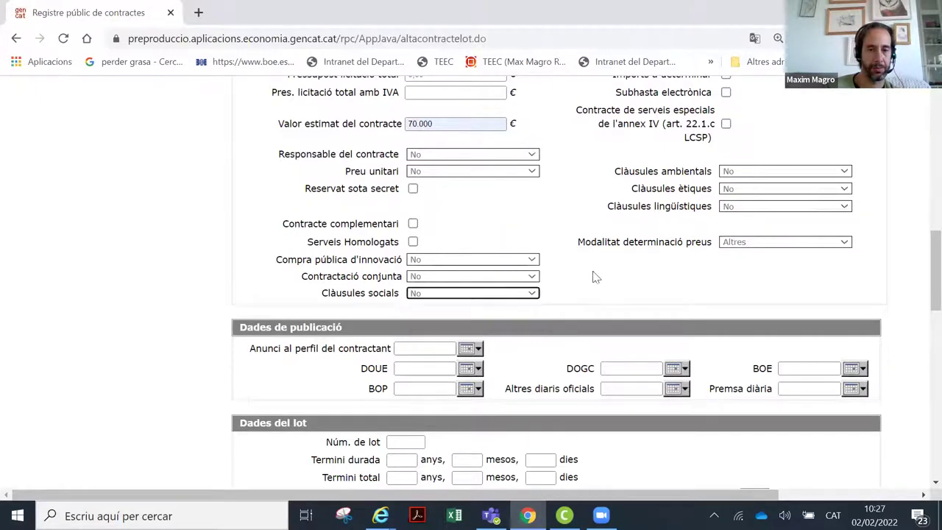
Set the profile announcement date to 7 February 2022 and save the contract.
scroll(597, 275, "up", 1)
scroll(551, 284, "down", 2)
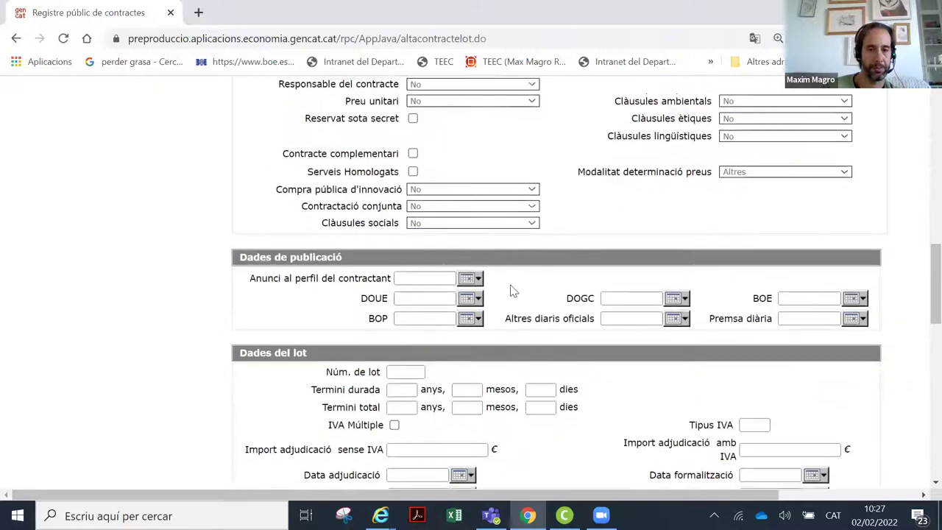
left_click(468, 277)
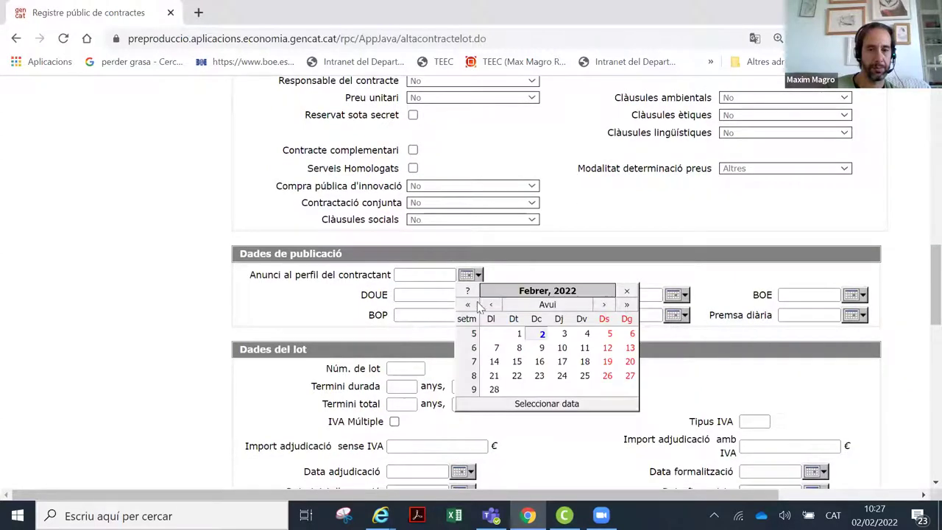
left_click(496, 348)
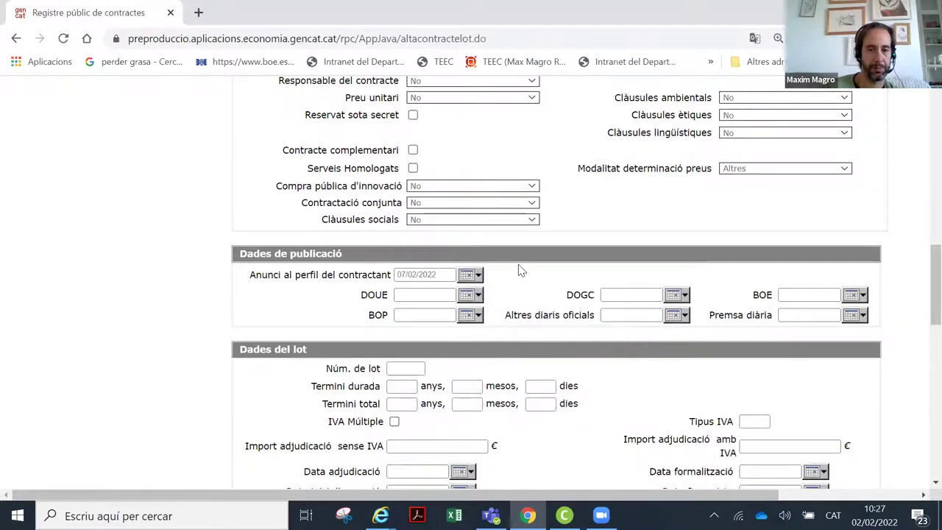
scroll(519, 264, "down", 10)
scroll(514, 323, "down", 1)
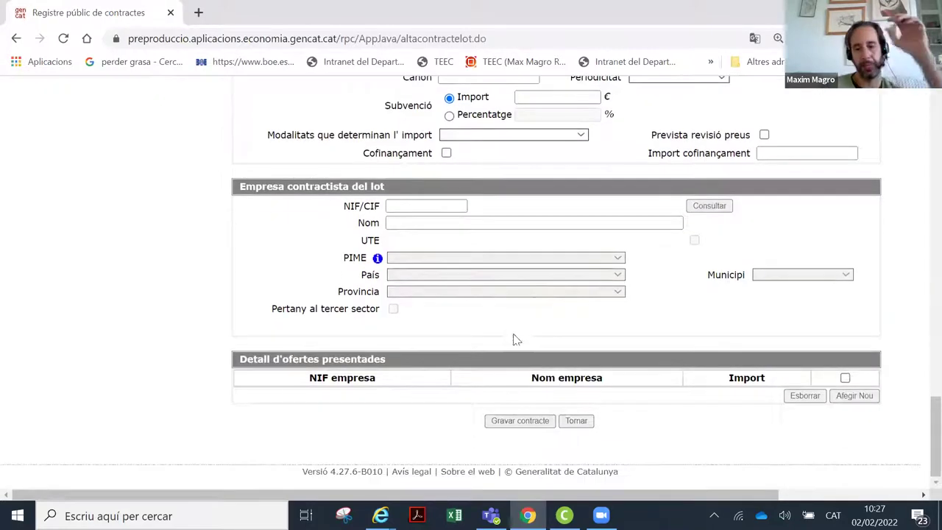
left_click(508, 421)
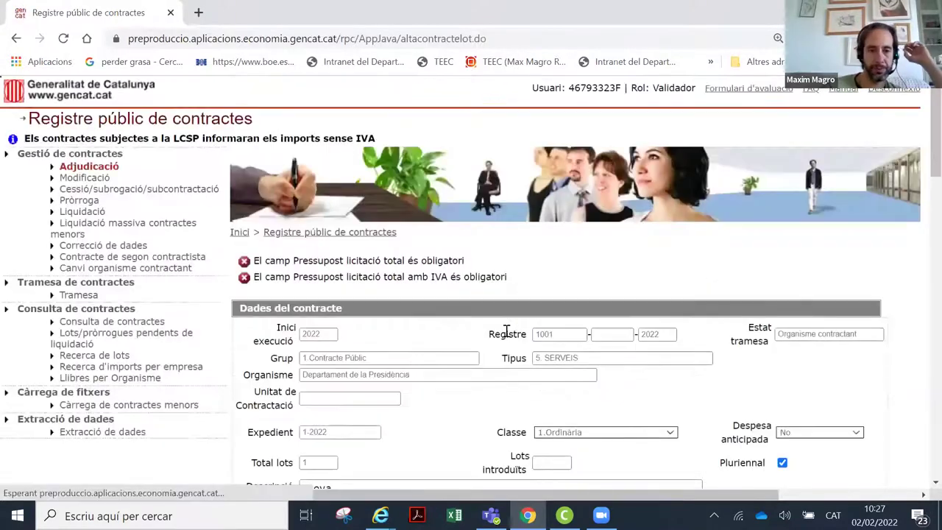
Copy the 70.000,00 estimated value into Pressupost licitació total.
scroll(422, 282, "down", 2)
scroll(422, 282, "down", 3)
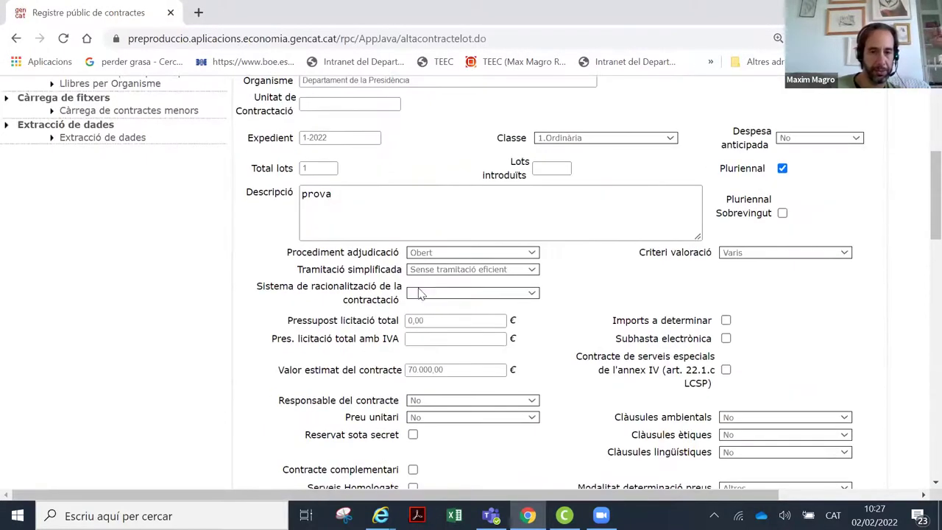
double_click(427, 370)
right_click(427, 370)
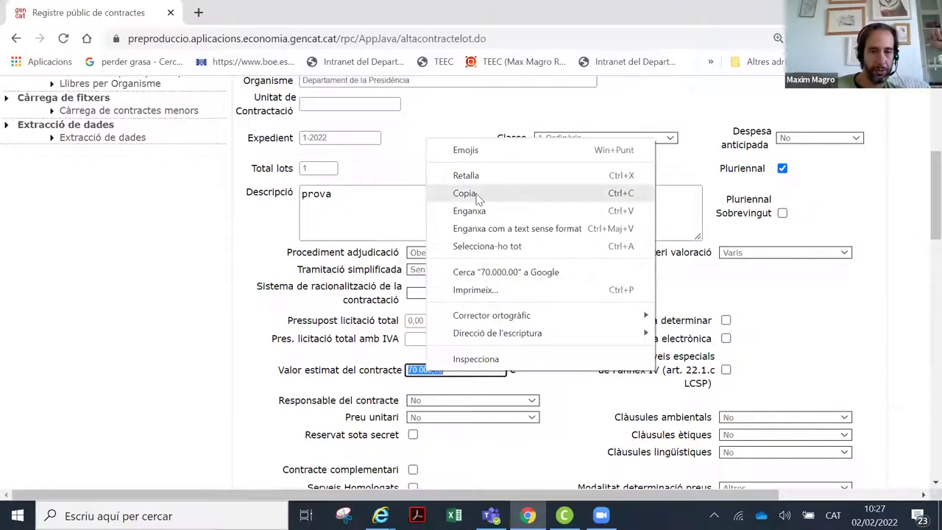
left_click(451, 191)
double_click(416, 320)
right_click(423, 320)
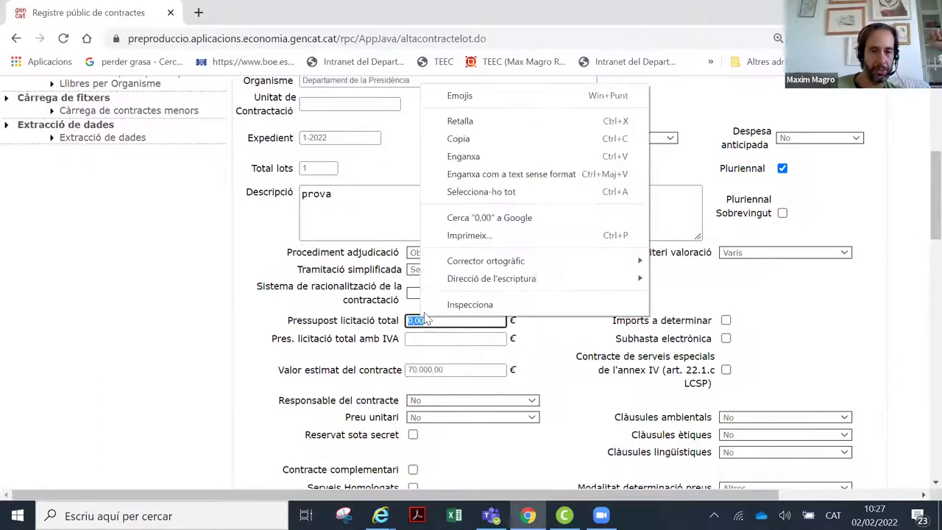
left_click(514, 164)
Set the budget with IVA to 70.000 and save the contract again.
left_click(431, 337)
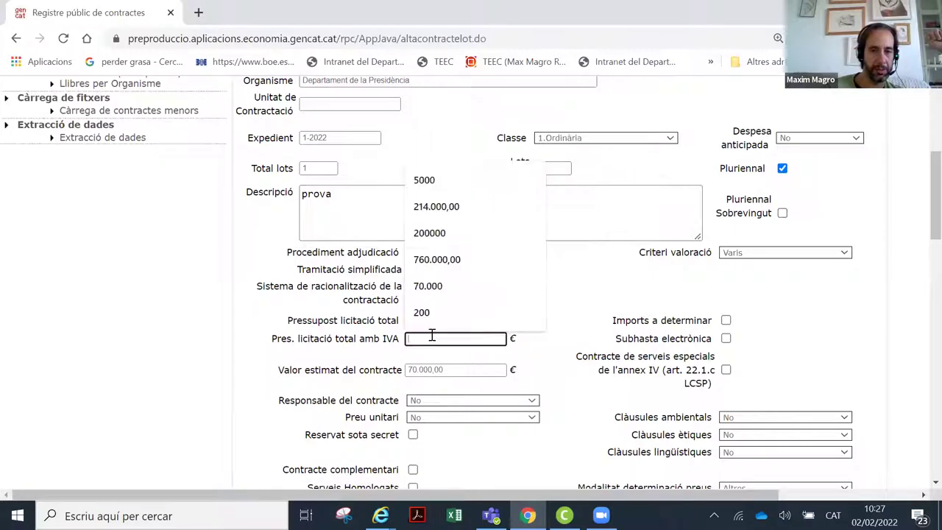
left_click(452, 291)
scroll(557, 280, "down", 15)
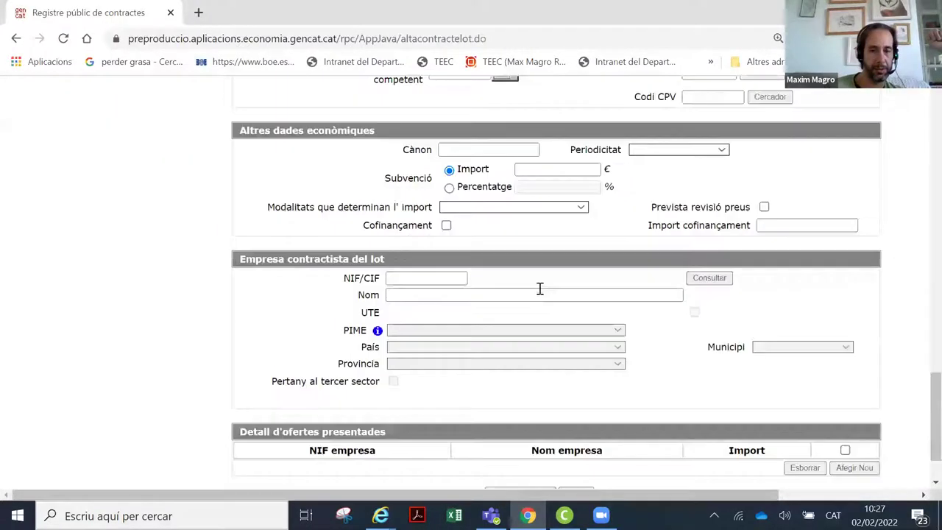
left_click(499, 419)
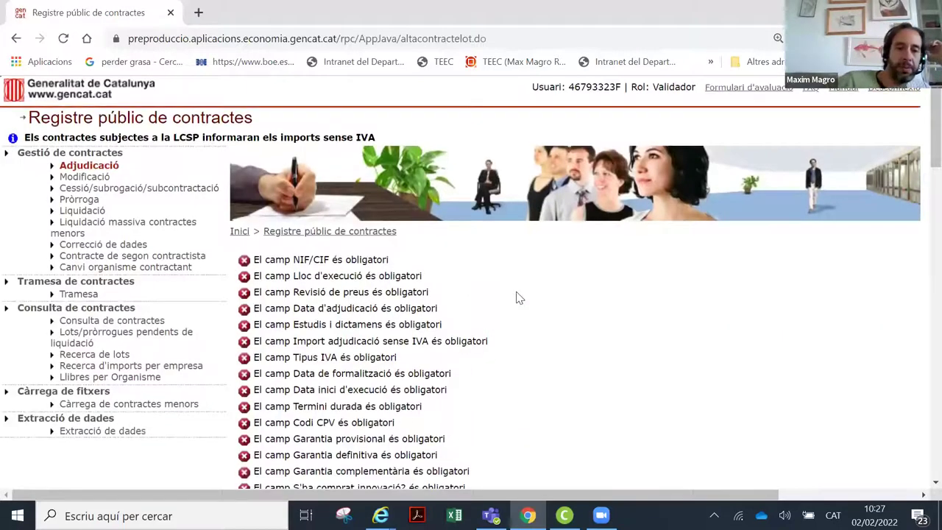
scroll(598, 319, "down", 2)
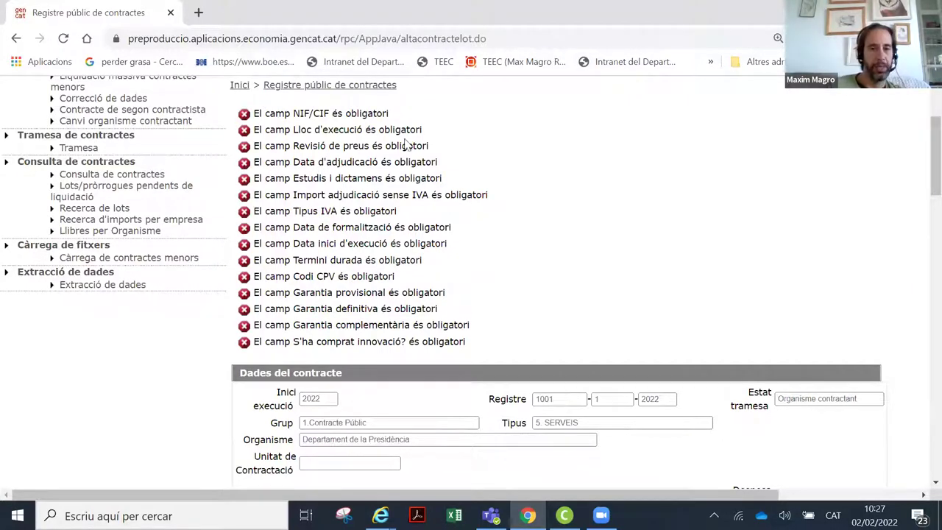
left_click_drag(258, 110, 493, 331)
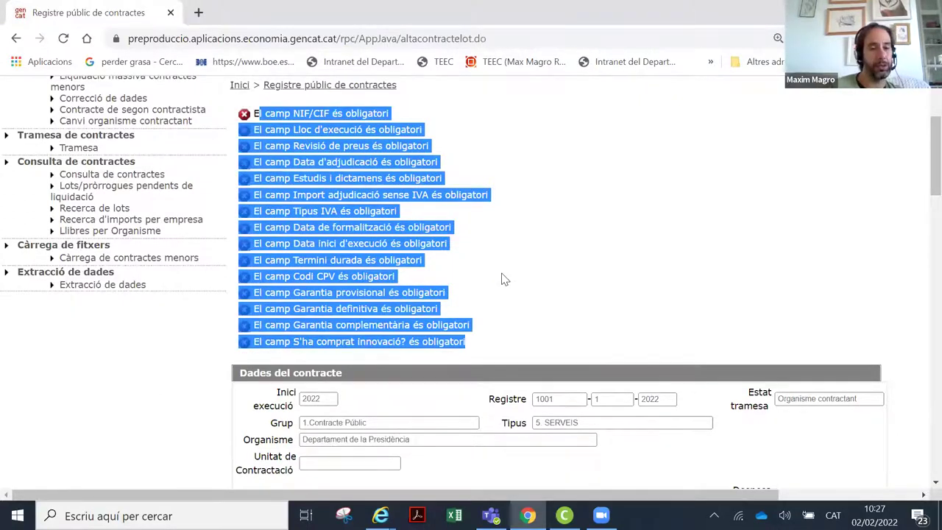
scroll(503, 277, "down", 8)
scroll(307, 320, "down", 2)
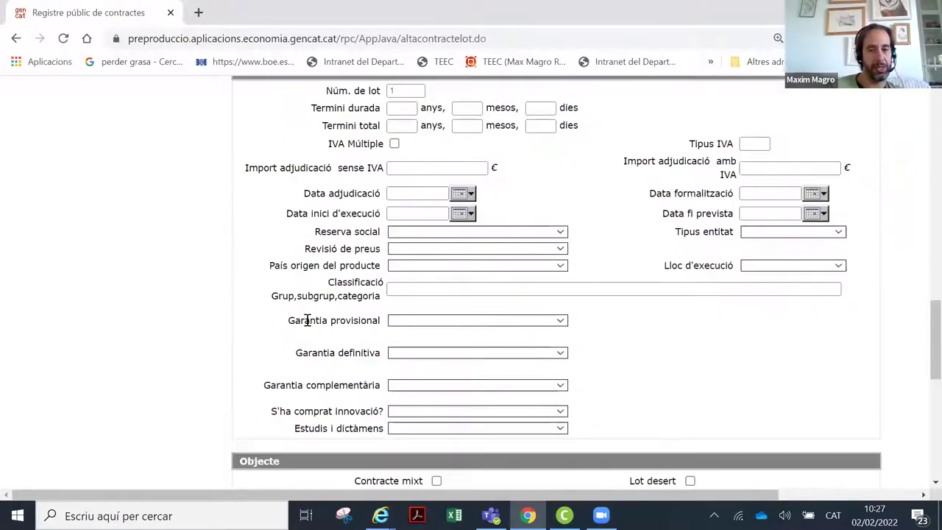
scroll(311, 319, "up", 7)
scroll(703, 344, "up", 8)
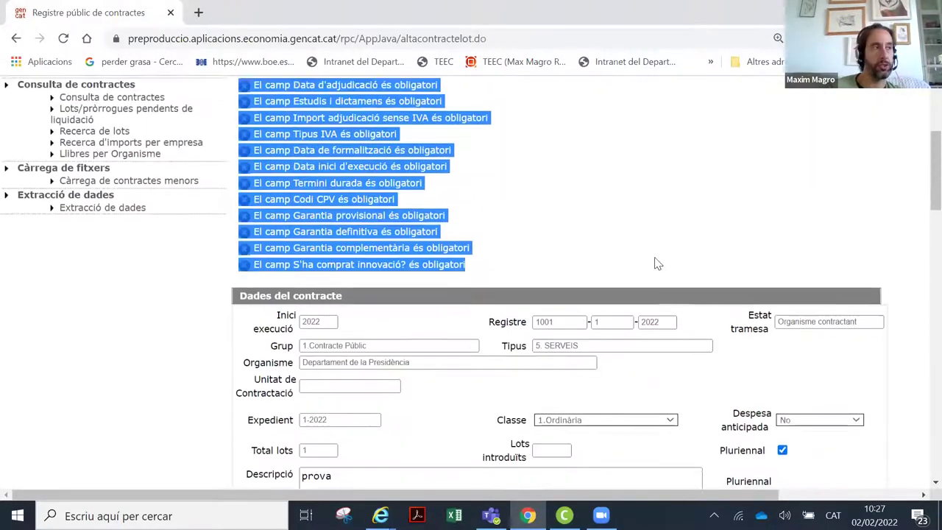
scroll(486, 274, "down", 1)
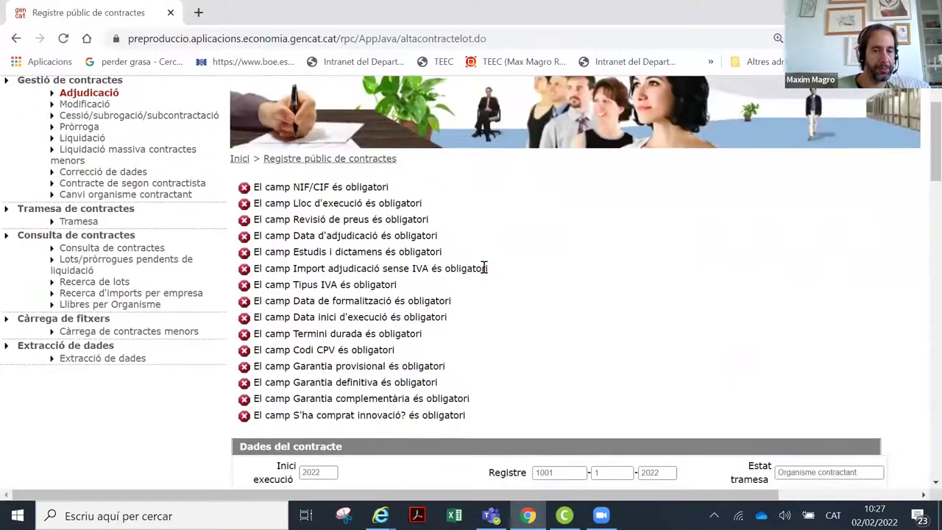
scroll(663, 346, "down", 1)
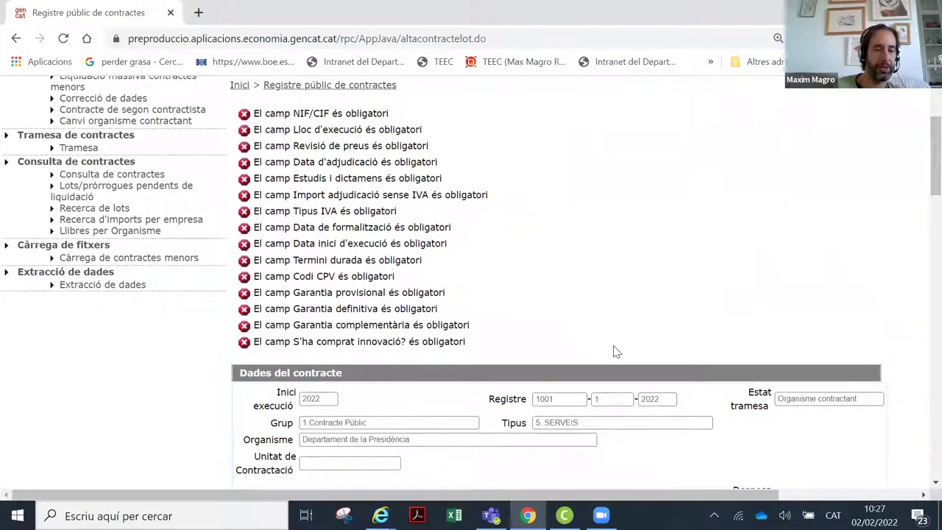
scroll(614, 350, "down", 2)
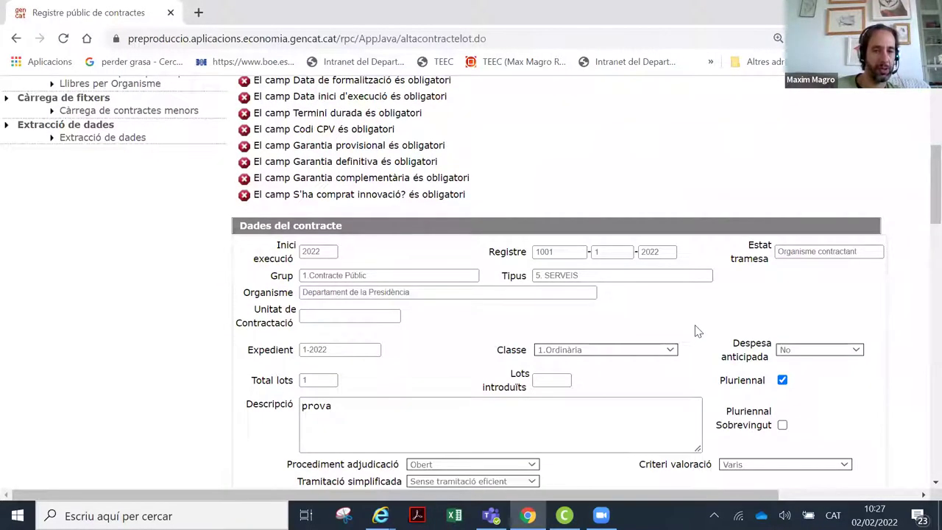
scroll(696, 330, "up", 2)
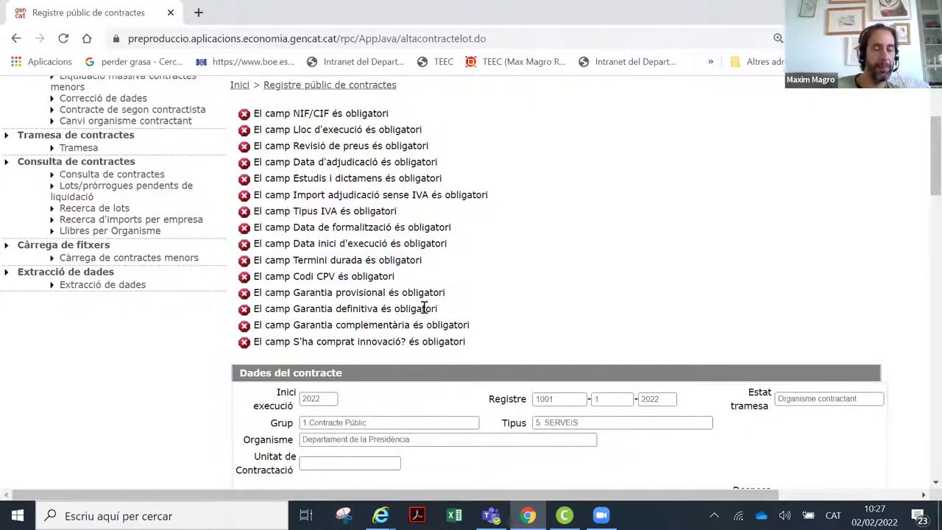
scroll(424, 309, "down", 3)
scroll(424, 312, "down", 1)
double_click(617, 104)
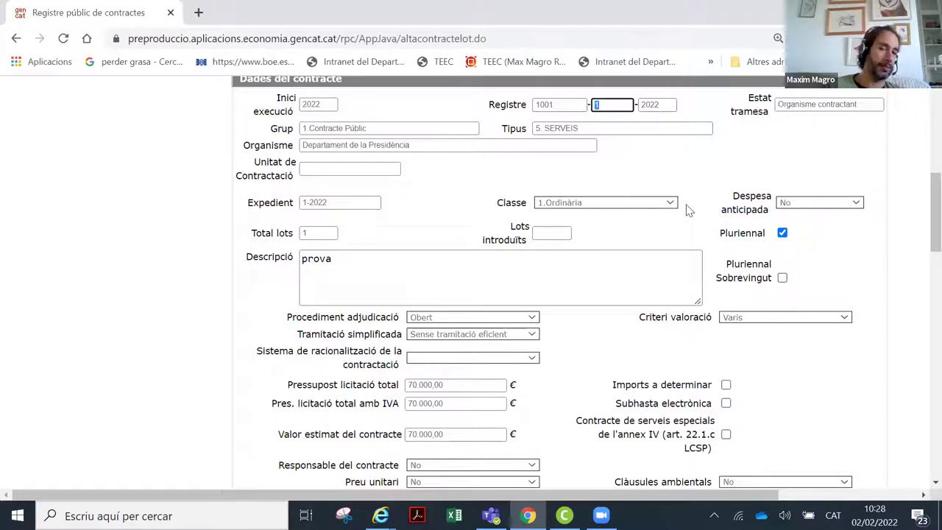
scroll(589, 231, "down", 6)
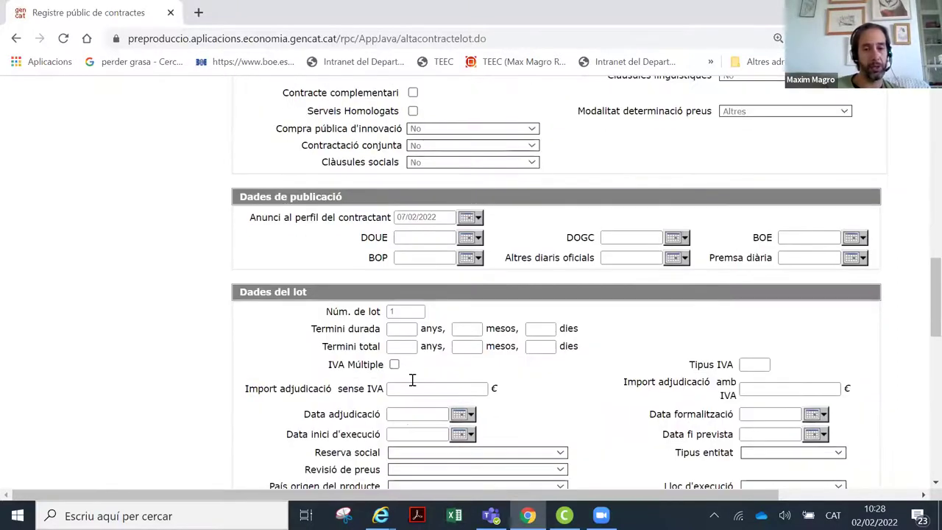
scroll(754, 390, "down", 2)
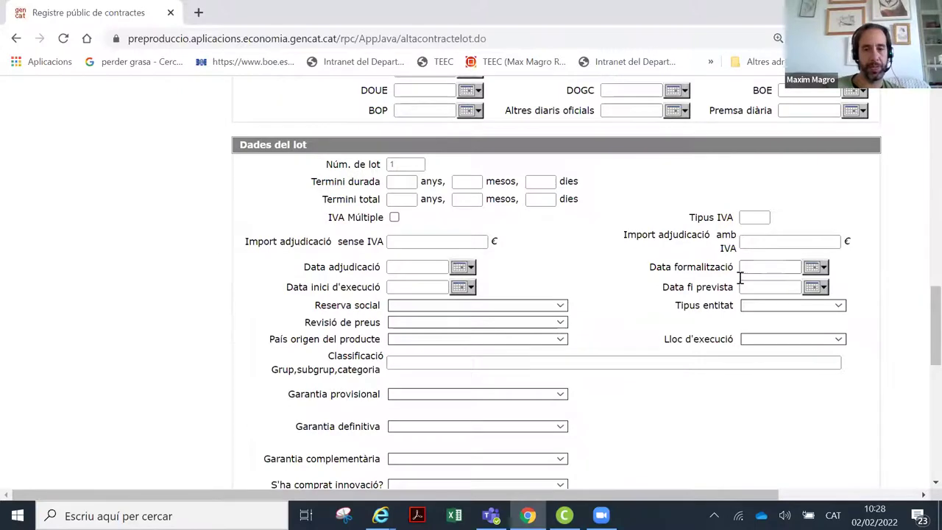
scroll(610, 349, "up", 8)
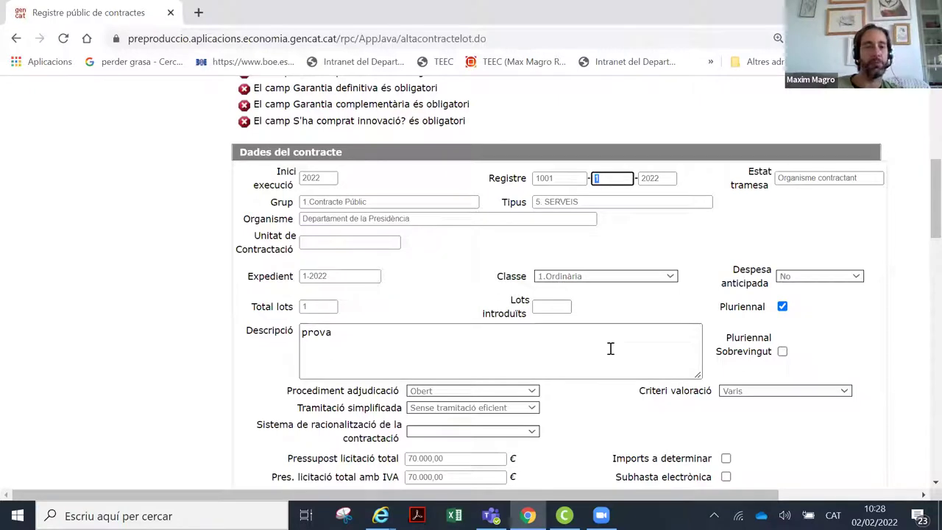
scroll(559, 206, "up", 5)
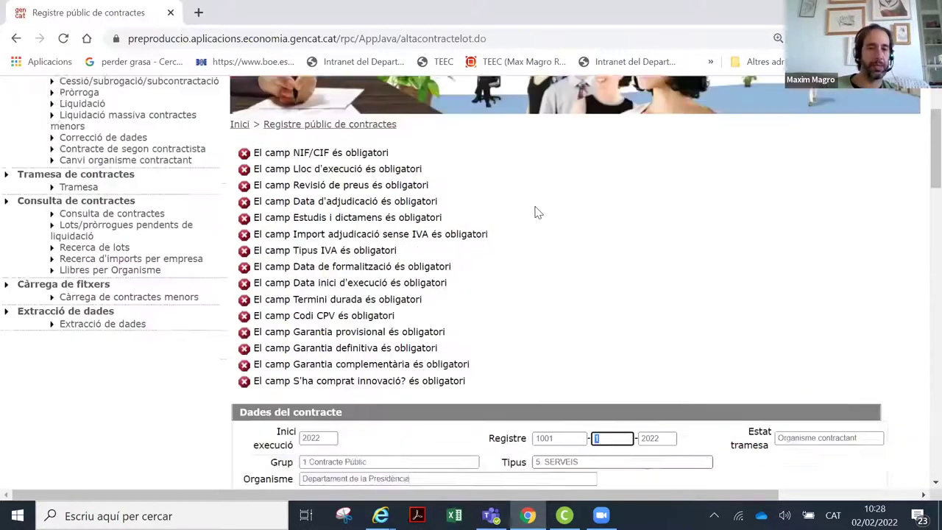
scroll(86, 252, "down", 1)
scroll(86, 252, "down", 3)
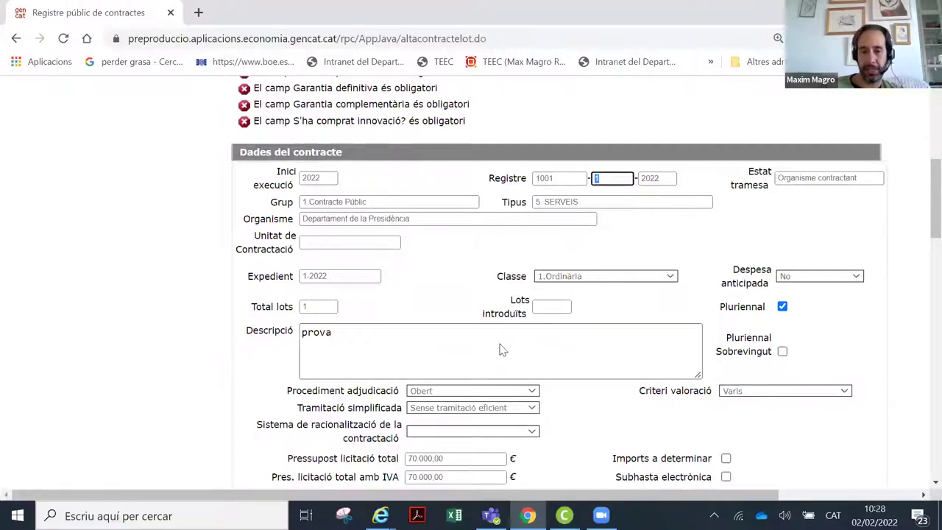
scroll(659, 271, "down", 6)
scroll(568, 368, "down", 2)
scroll(616, 381, "up", 7)
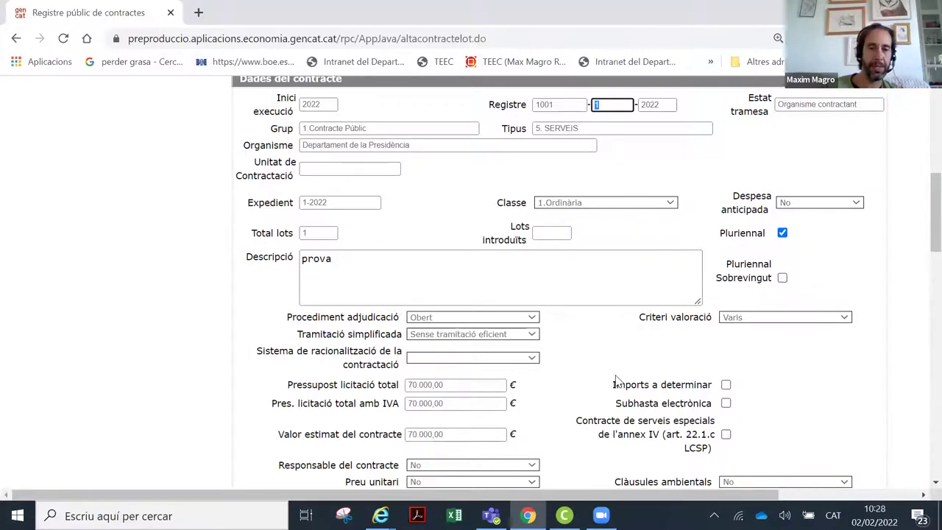
scroll(610, 385, "up", 3)
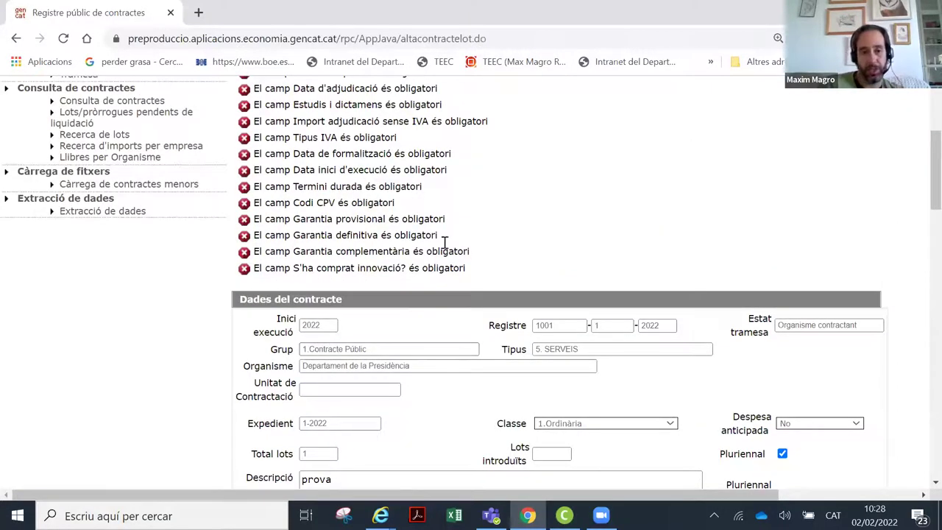
left_click_drag(445, 243, 377, 137)
scroll(309, 258, "up", 3)
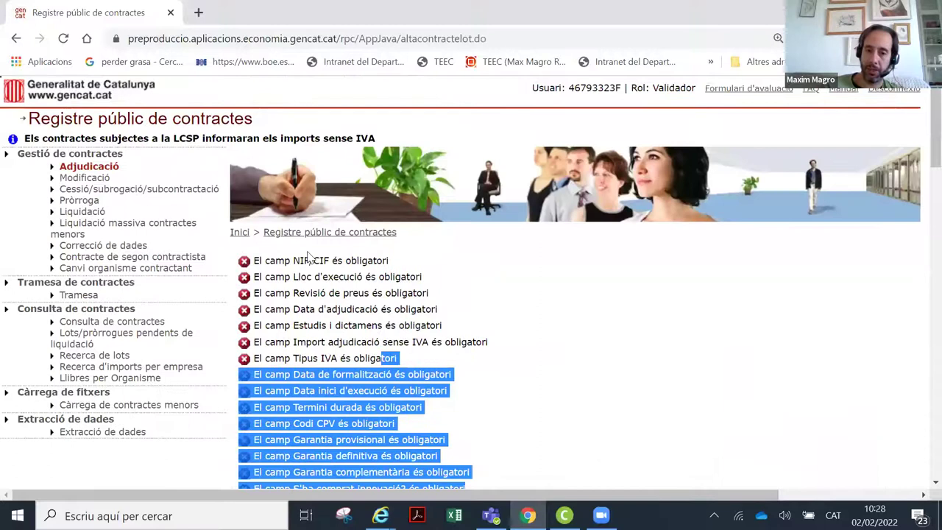
scroll(287, 328, "down", 4)
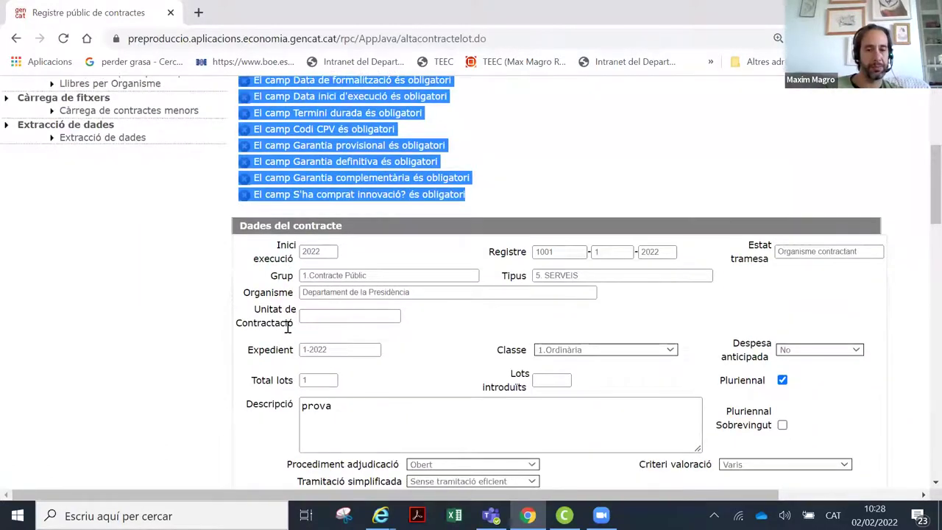
scroll(287, 327, "down", 2)
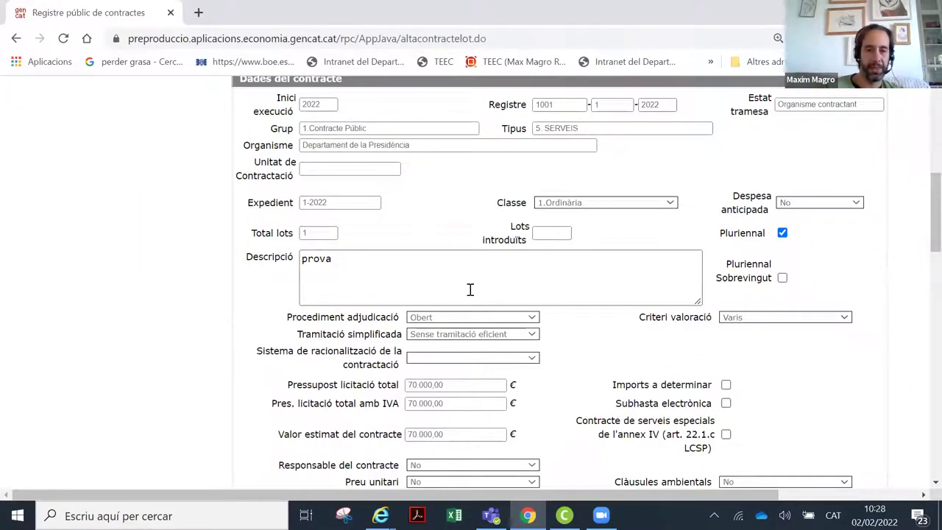
left_click(471, 289)
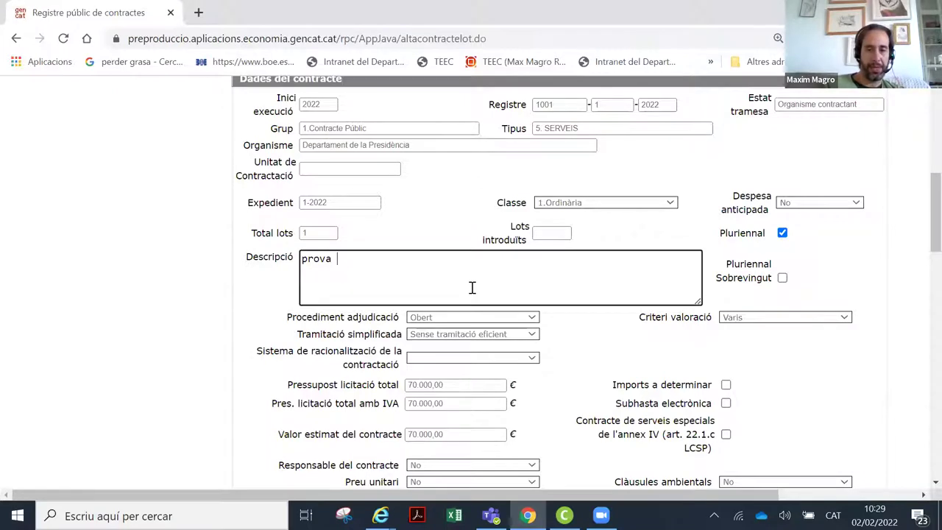
scroll(472, 290, "down", 1)
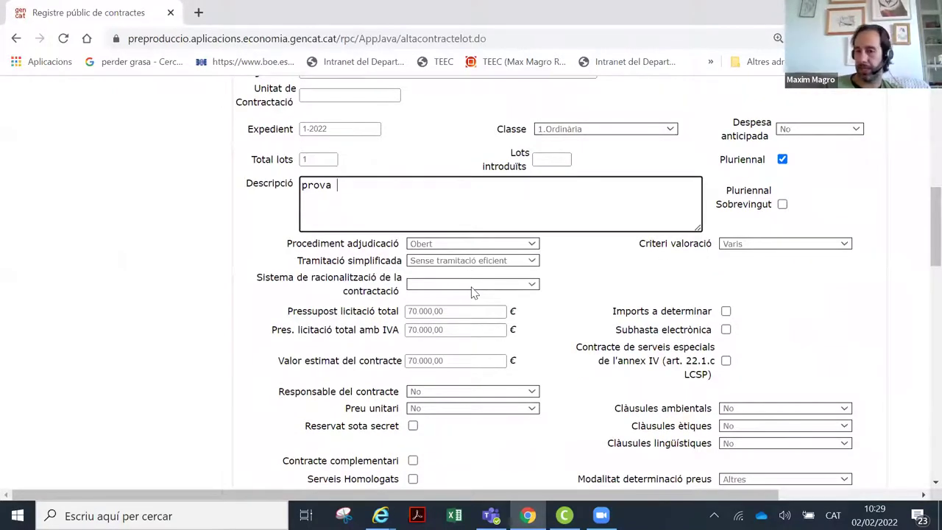
left_click(782, 204)
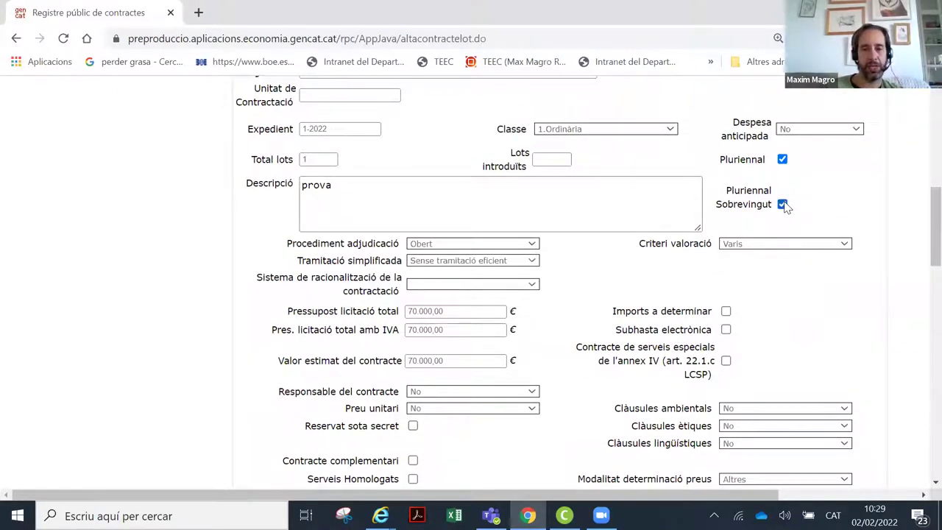
left_click(782, 204)
left_click(783, 159)
left_click(783, 204)
left_click(782, 159)
left_click(782, 204)
left_click(782, 159)
left_click(783, 159)
left_click(783, 159)
left_click(783, 204)
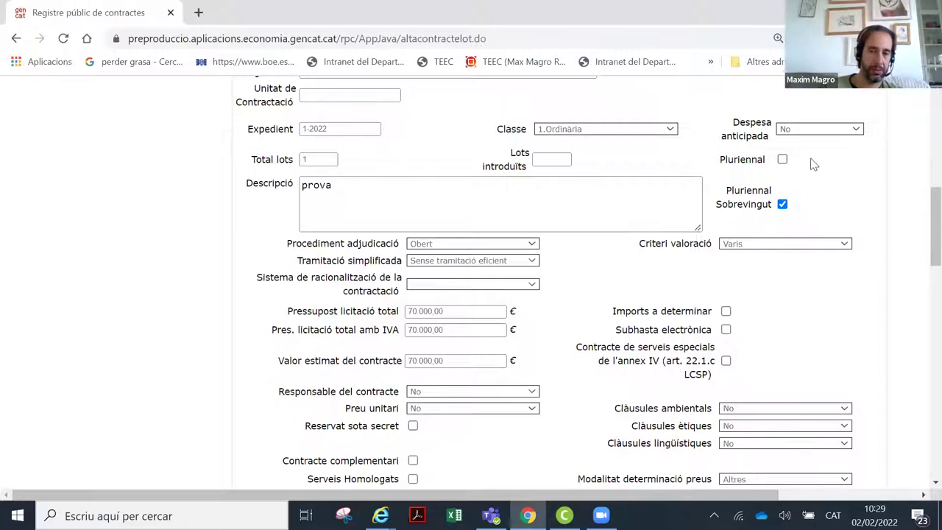
left_click(783, 159)
left_click(783, 205)
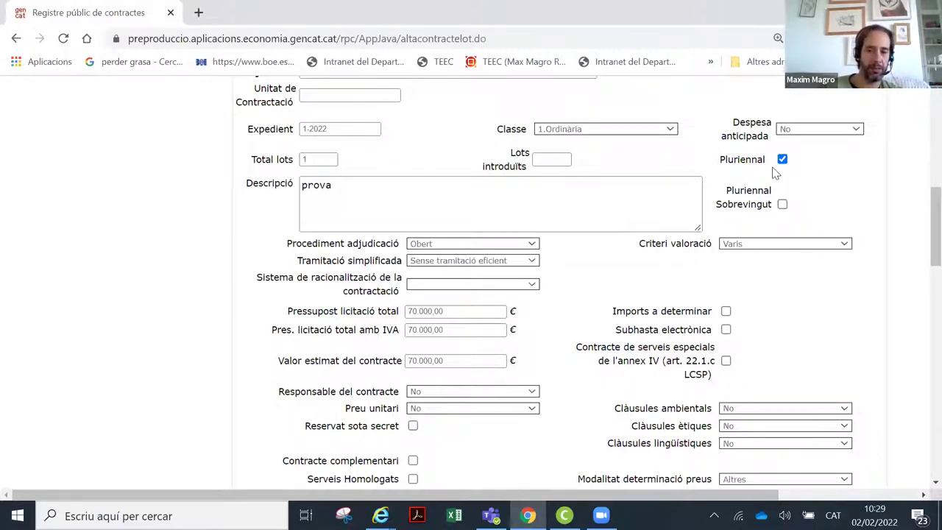
left_click(783, 205)
left_click(783, 160)
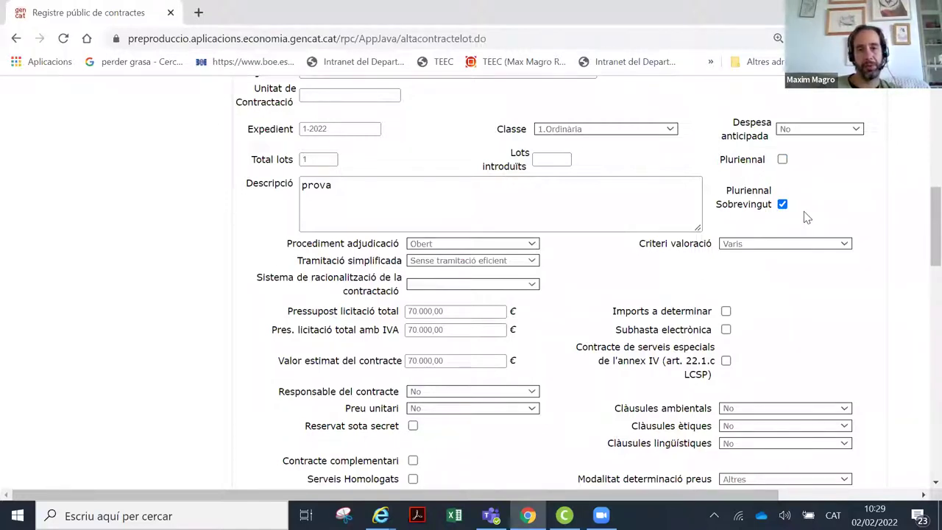
left_click(783, 160)
left_click(783, 205)
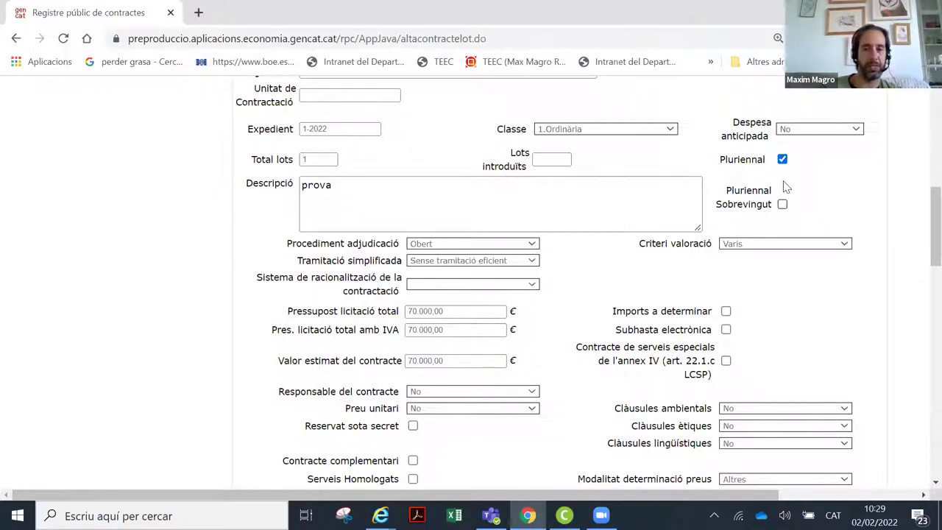
left_click(783, 205)
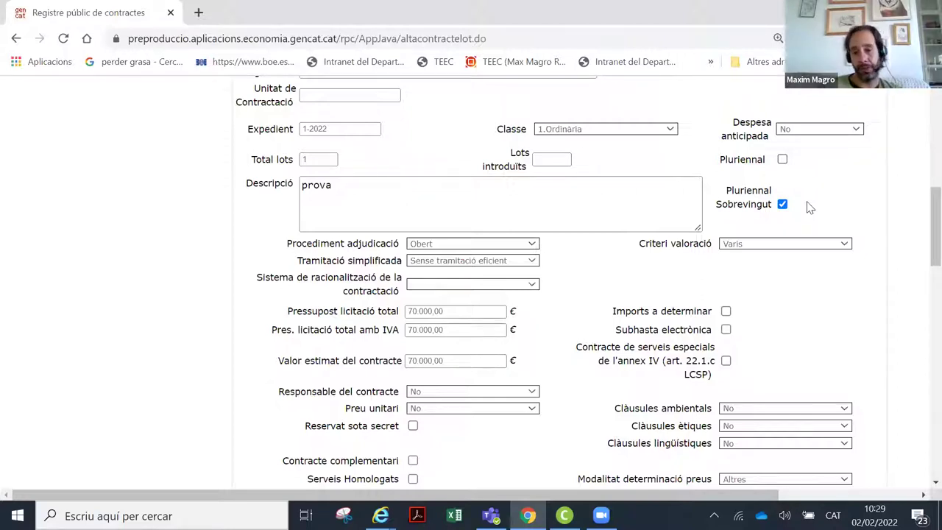
left_click(785, 161)
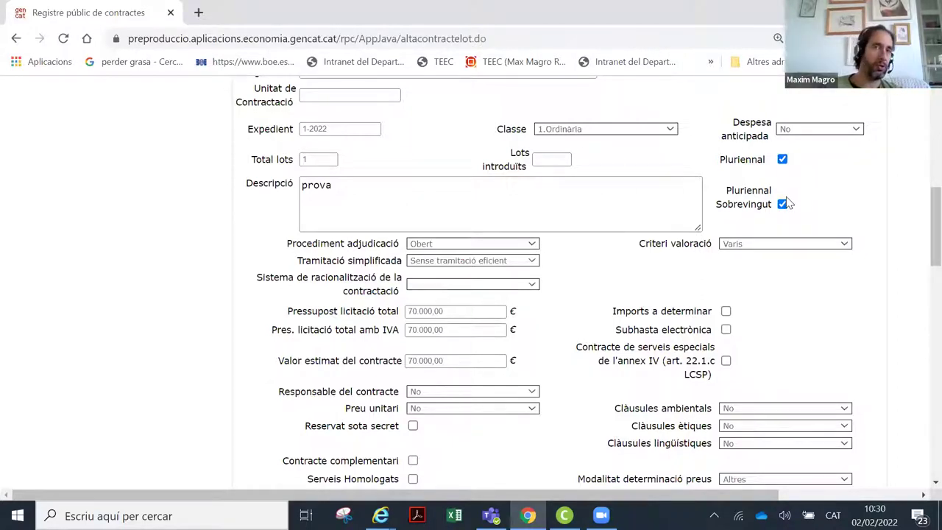
left_click(783, 204)
left_click(783, 159)
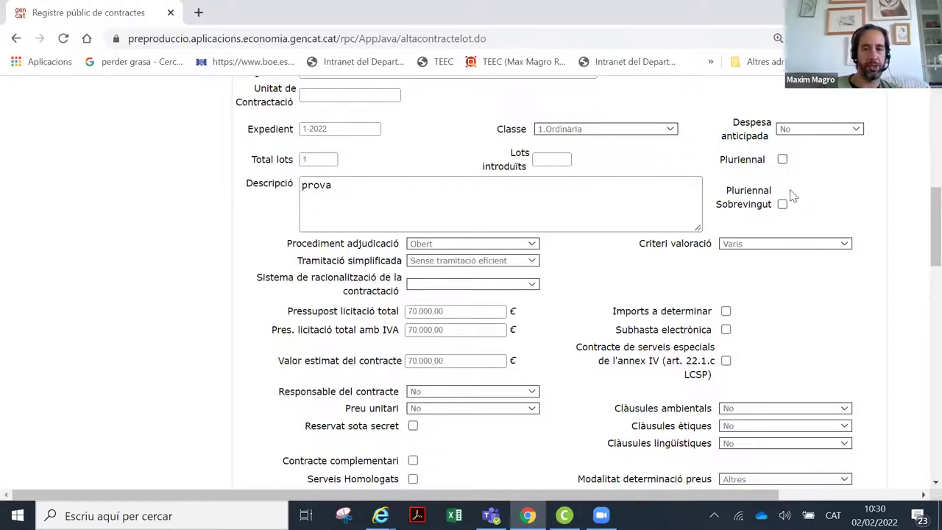
left_click(782, 204)
left_click(783, 160)
left_click(782, 204)
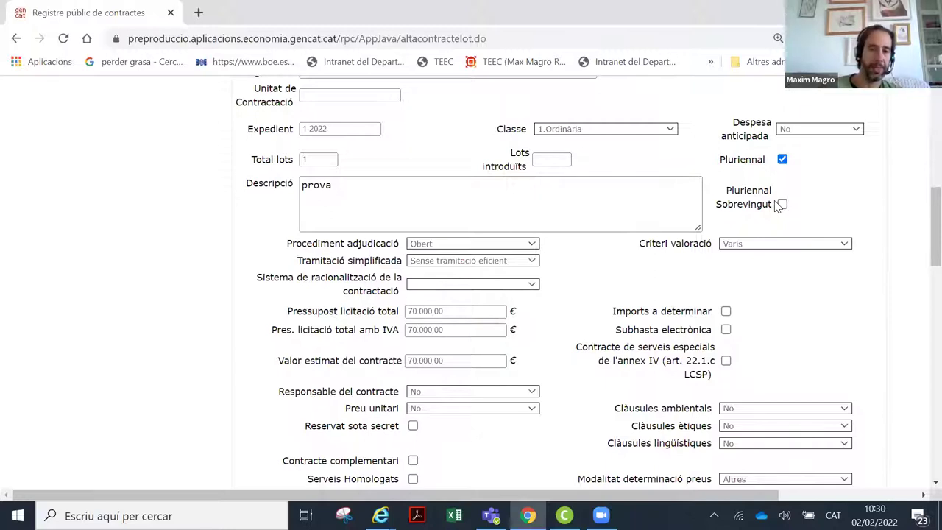
scroll(530, 243, "down", 1)
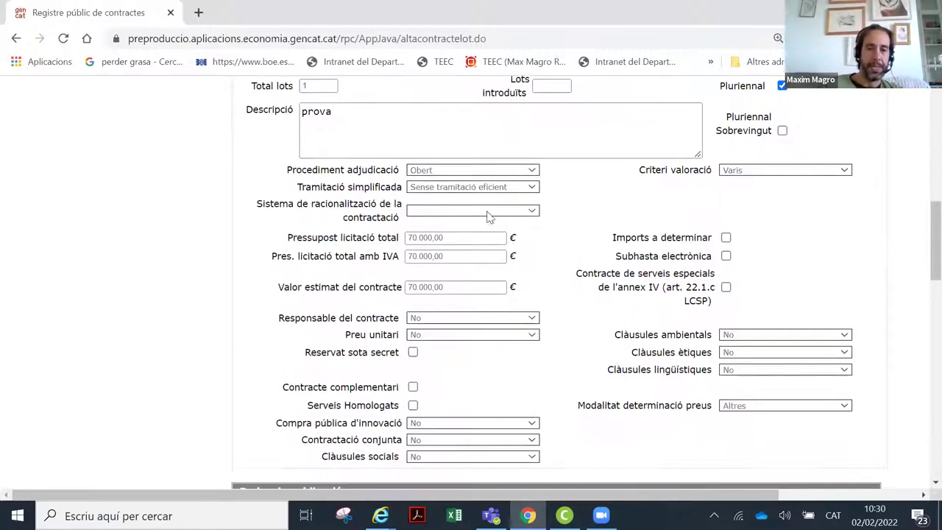
left_click(530, 175)
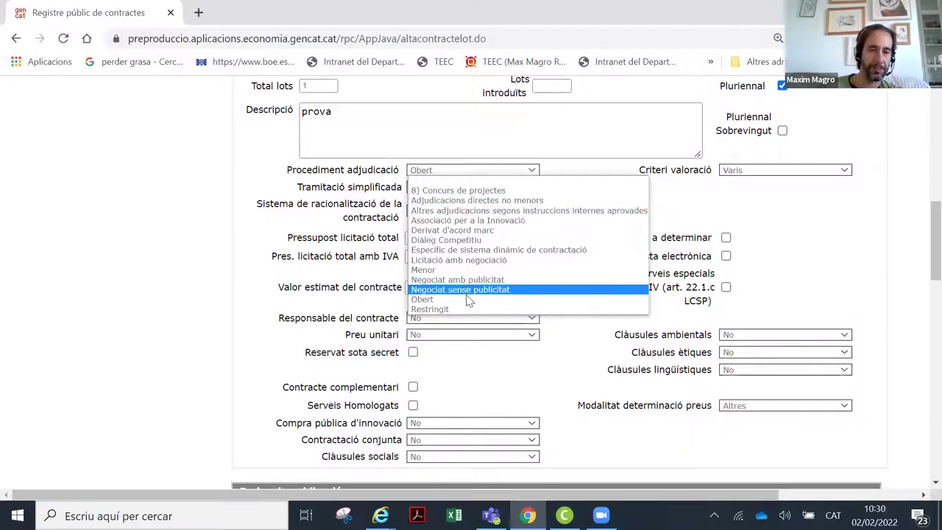
left_click(468, 300)
left_click(506, 189)
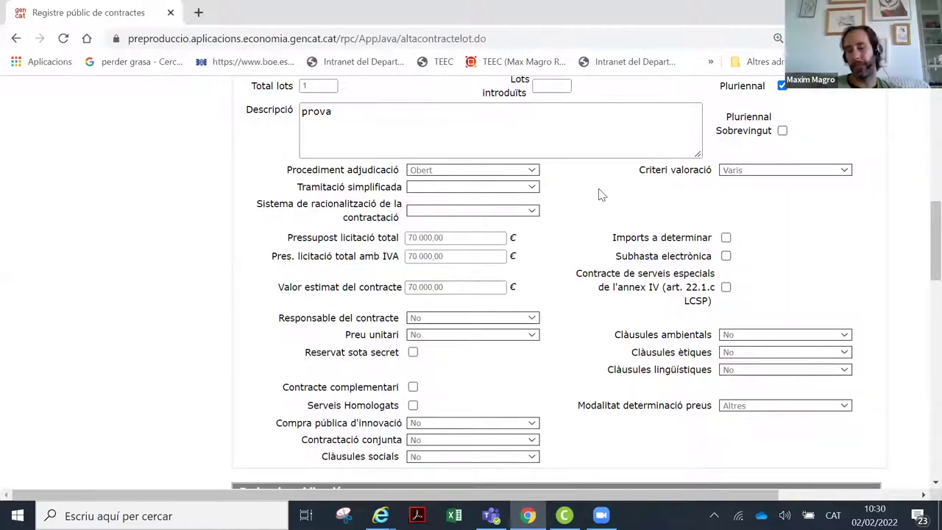
left_click_drag(295, 190, 395, 189)
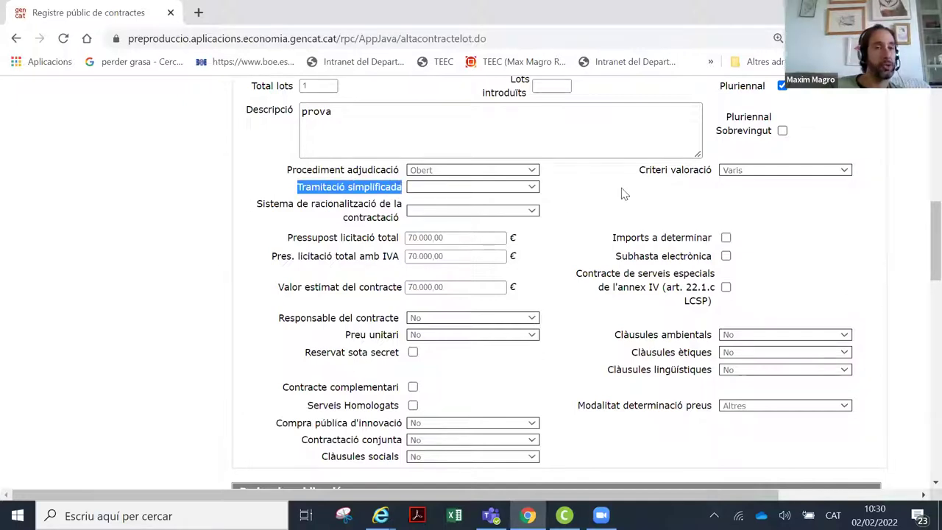
scroll(662, 236, "up", 1)
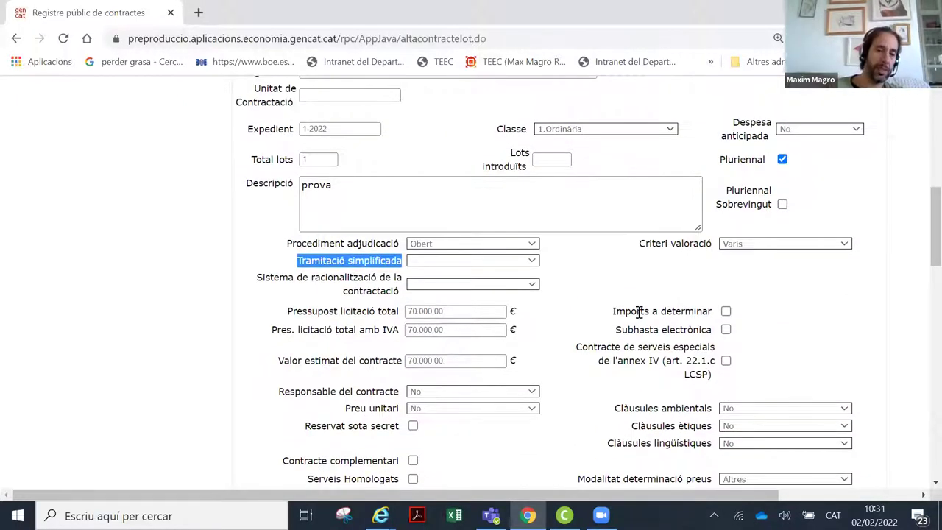
left_click(531, 262)
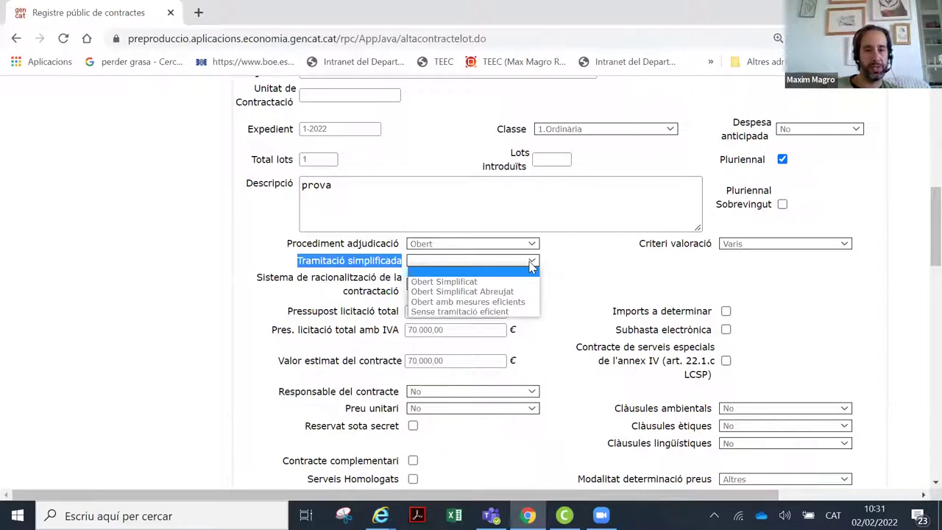
left_click(504, 310)
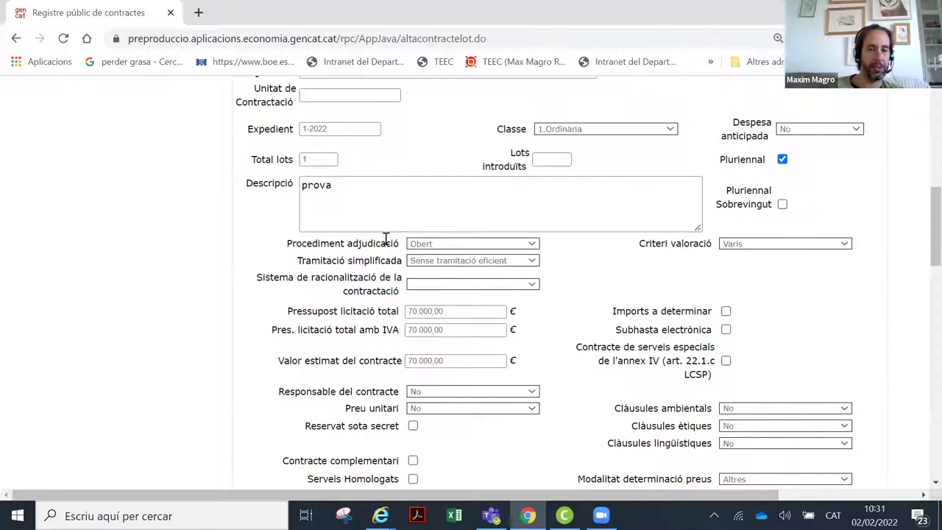
left_click_drag(401, 261, 292, 261)
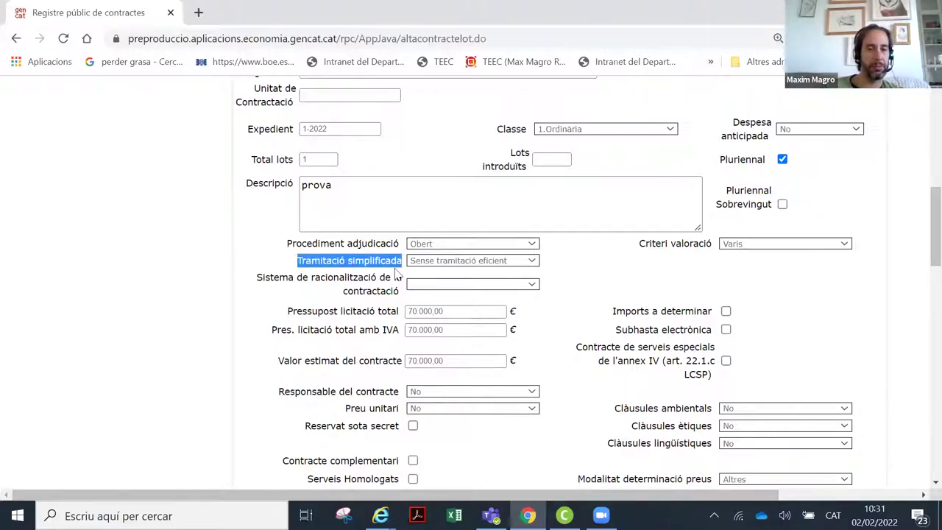
left_click(531, 268)
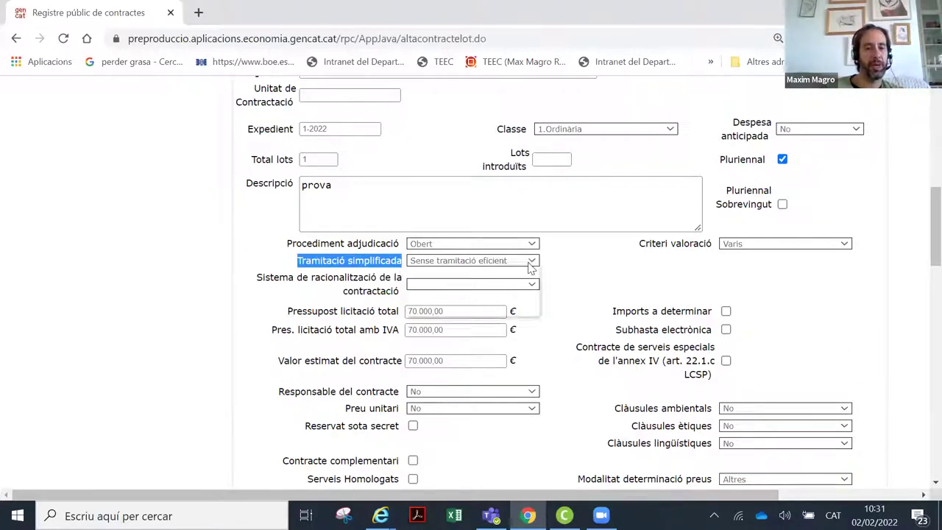
left_click(552, 259)
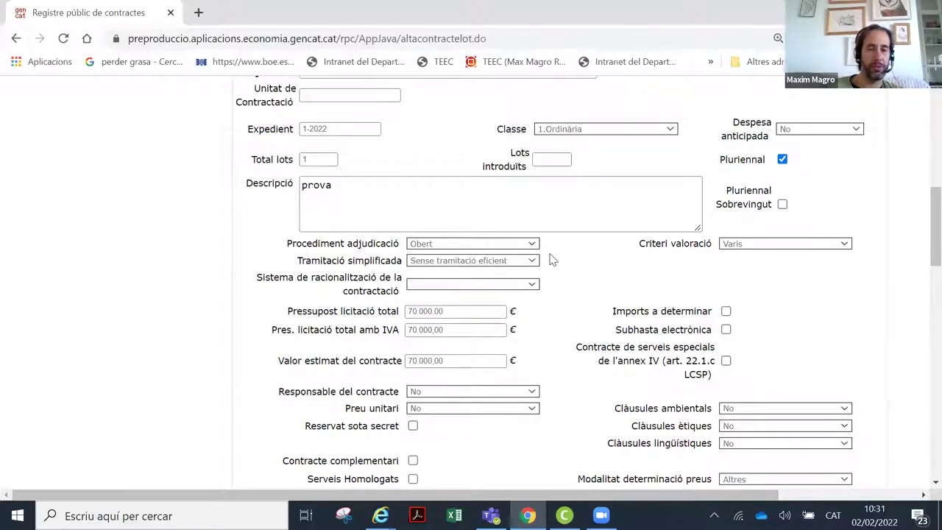
scroll(550, 265, "up", 1)
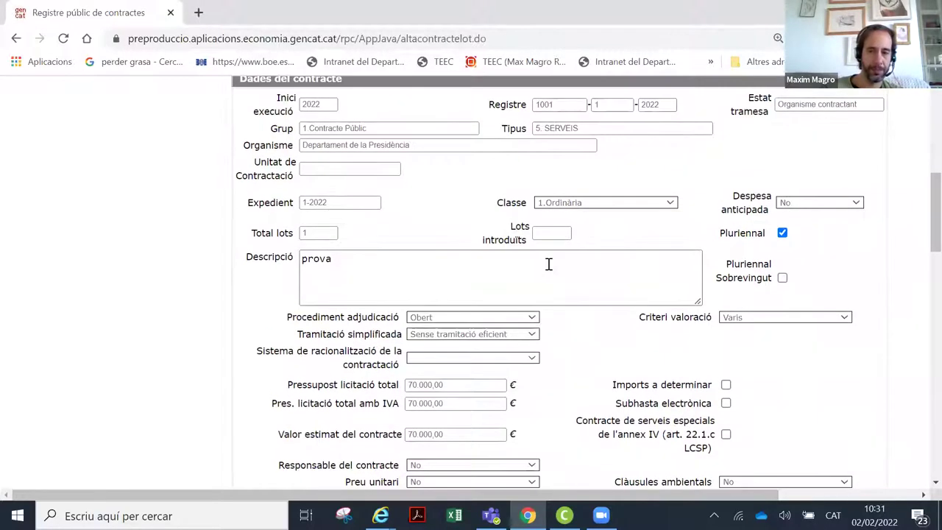
Change Procediment adjudicació from Menor to Derivat d'acord marc, leaving Criteri valoració unselected.
left_click(531, 317)
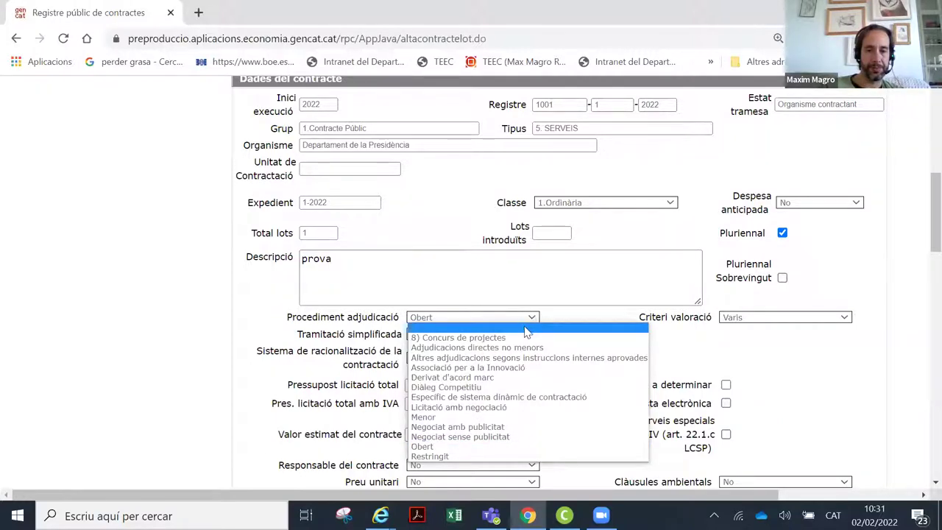
left_click(522, 417)
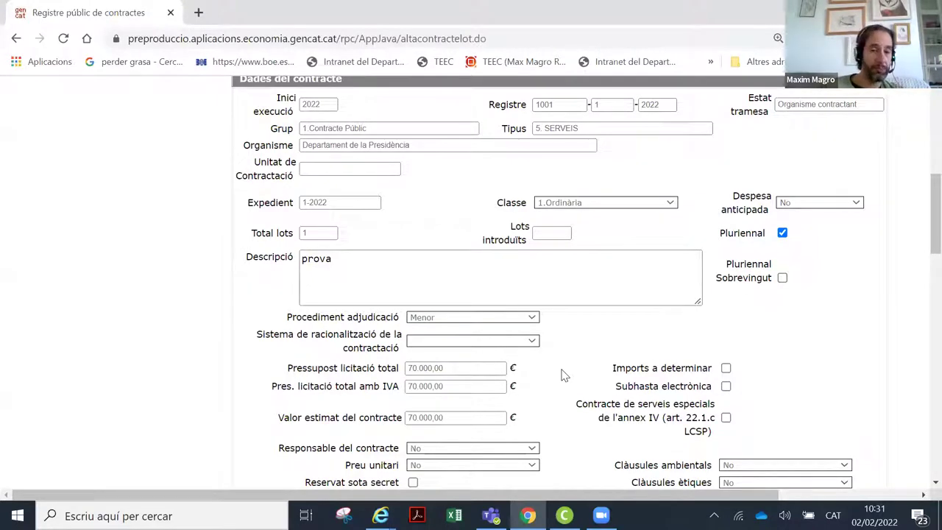
left_click(476, 320)
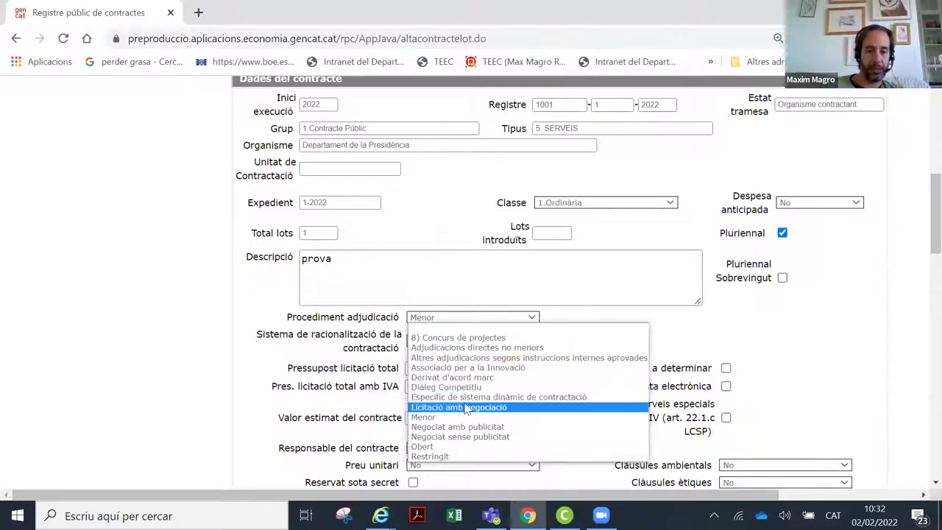
left_click(465, 376)
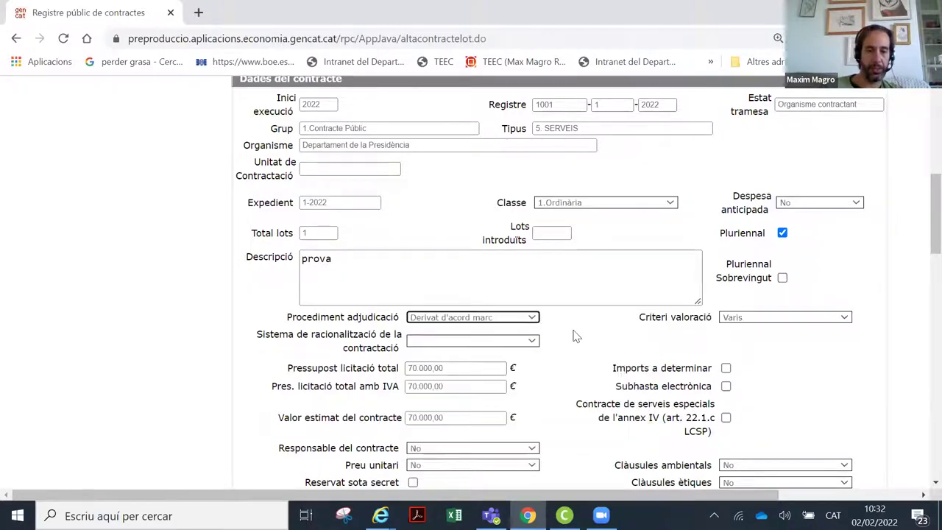
left_click(843, 317)
left_click(839, 319)
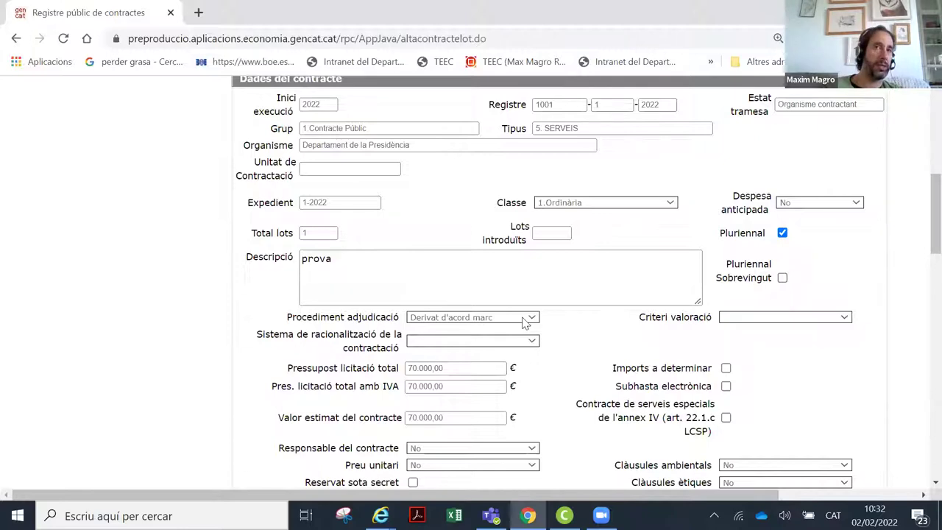
Set Sistema de racionalització de la contractació to Acord Marc.
scroll(552, 328, "down", 1)
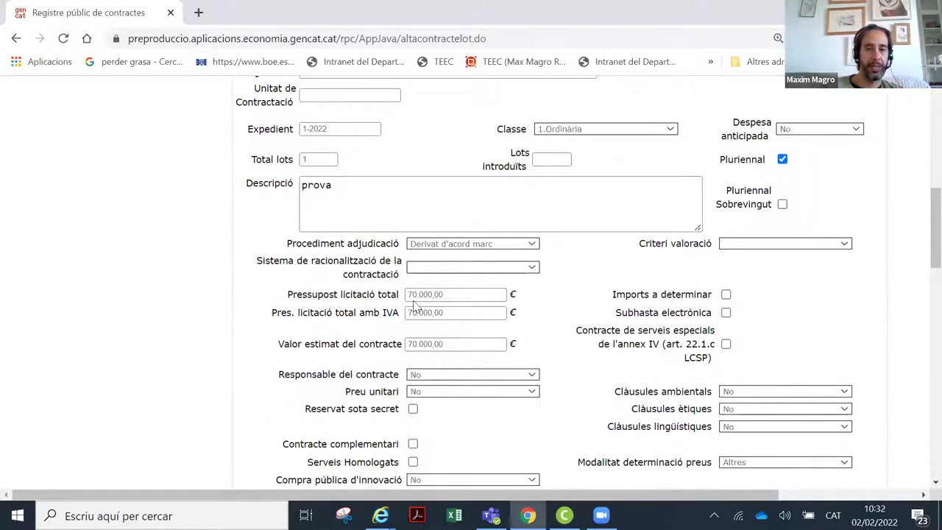
left_click_drag(258, 262, 399, 275)
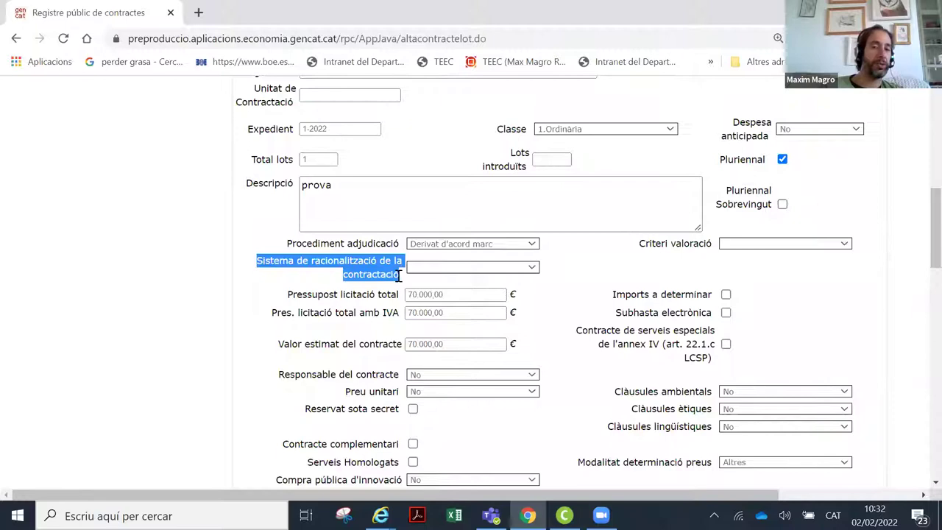
left_click(513, 271)
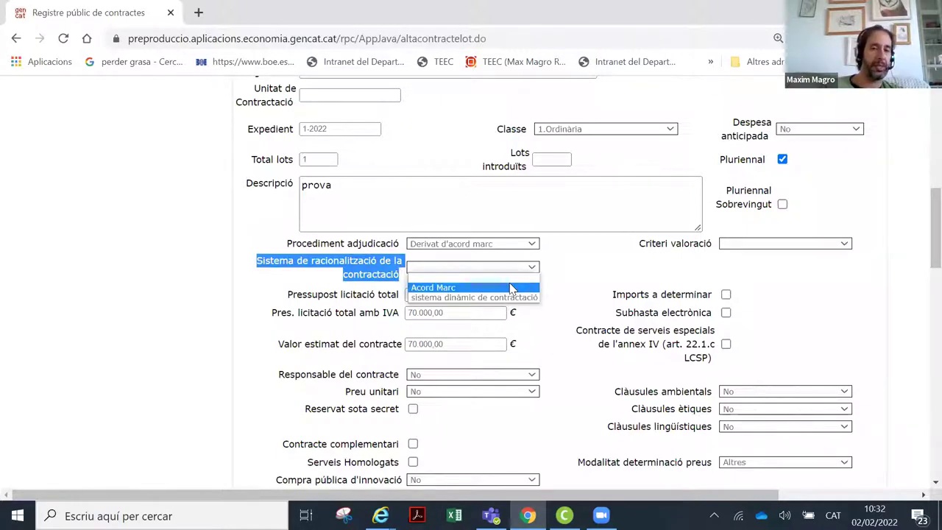
left_click(519, 288)
left_click(598, 270)
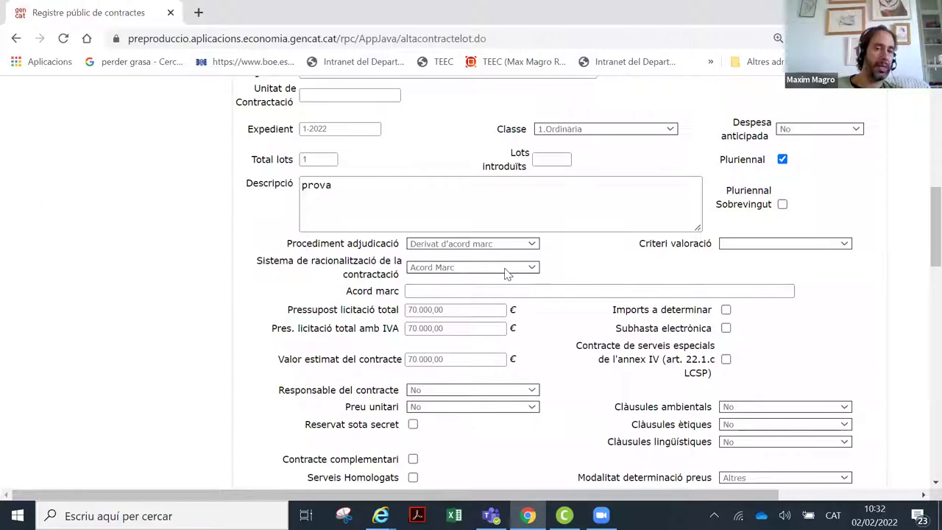
Search 'acord marc' in the Acord marc field and pick Versió 2.6.0 Acord Marc amb lots.
left_click_drag(346, 293, 398, 292)
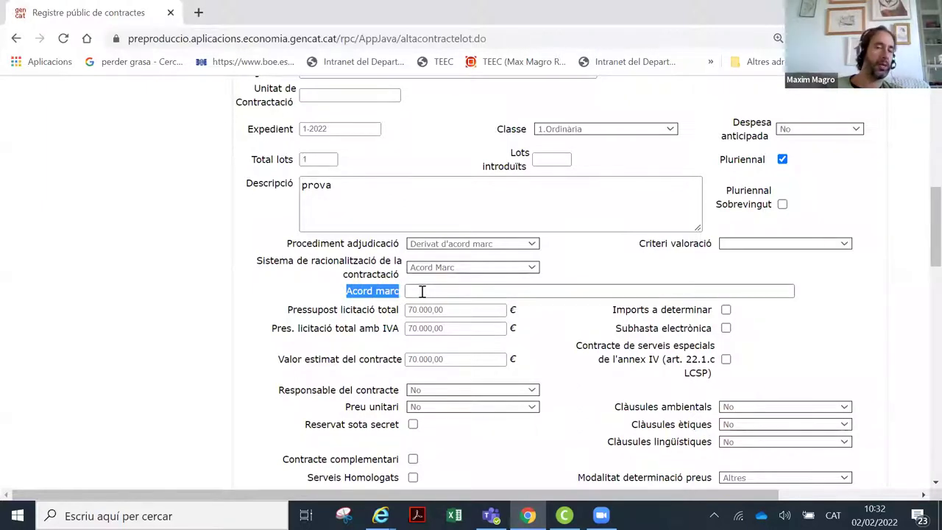
left_click(430, 290)
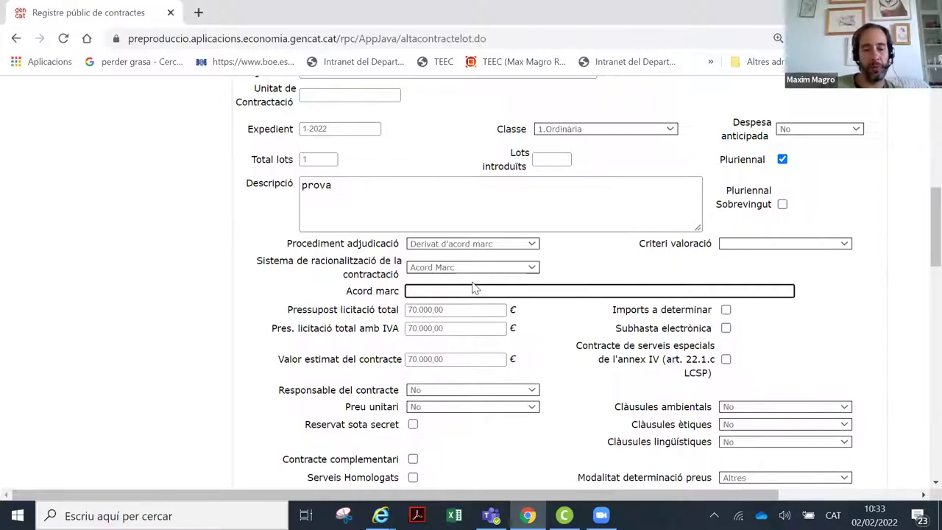
type("acor")
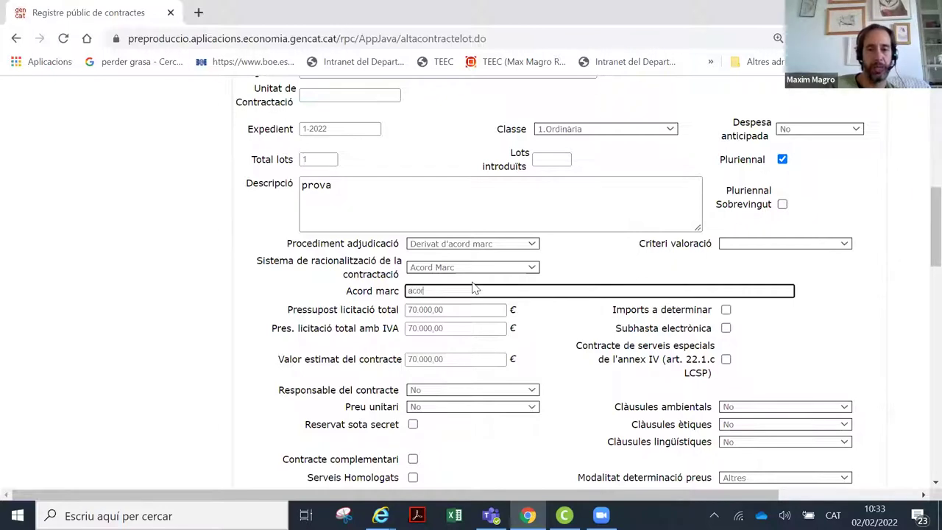
type("d marc")
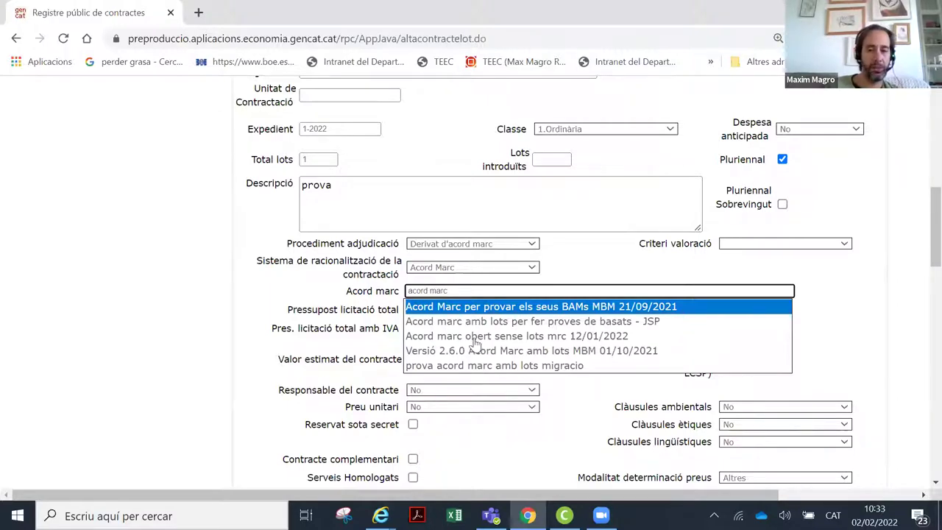
key("Up")
key("Up")
key("Up")
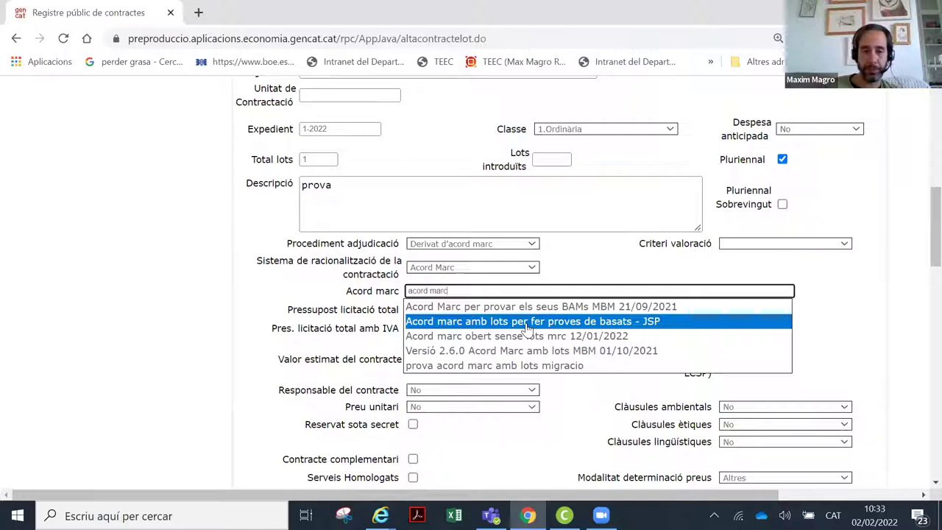
left_click(527, 352)
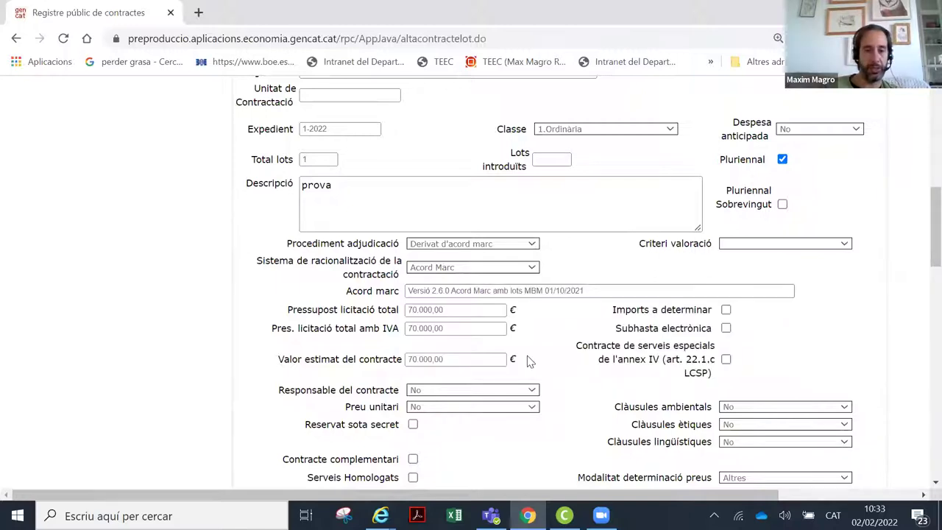
Clear the Acord marc field, search 'Altres' and select the ZZ-Altres entry.
left_click(670, 290)
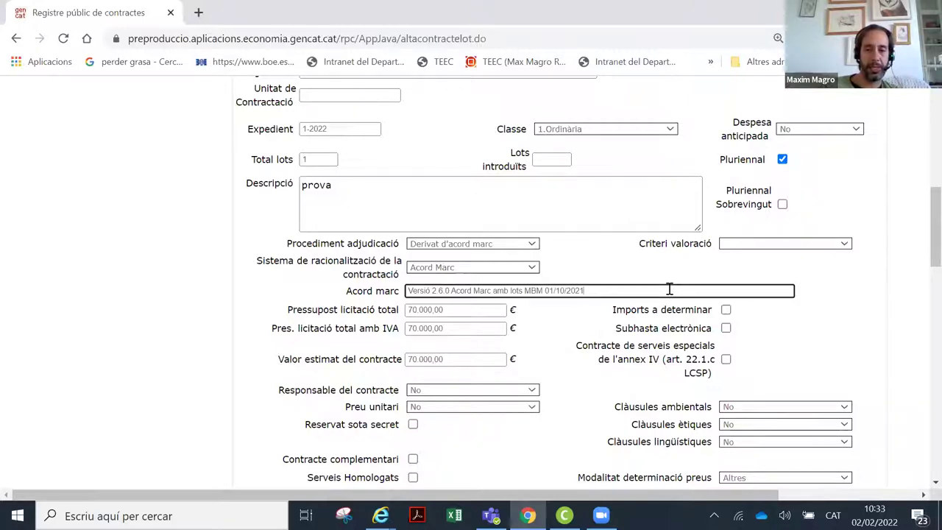
key("BackSpace")
key("BackSpace")
key("BackSpace")
key("BackSpace")
key("BackSpace")
key("BackSpace")
key("BackSpace")
key("BackSpace")
key("BackSpace")
key("BackSpace")
key("BackSpace")
key("BackSpace")
key("BackSpace")
key("BackSpace")
key("BackSpace")
key("BackSpace")
key("BackSpace")
key("BackSpace")
key("BackSpace")
key("BackSpace")
key("BackSpace")
key("BackSpace")
key("BackSpace")
key("BackSpace")
key("BackSpace")
key("BackSpace")
key("BackSpace")
key("BackSpace")
key("BackSpace")
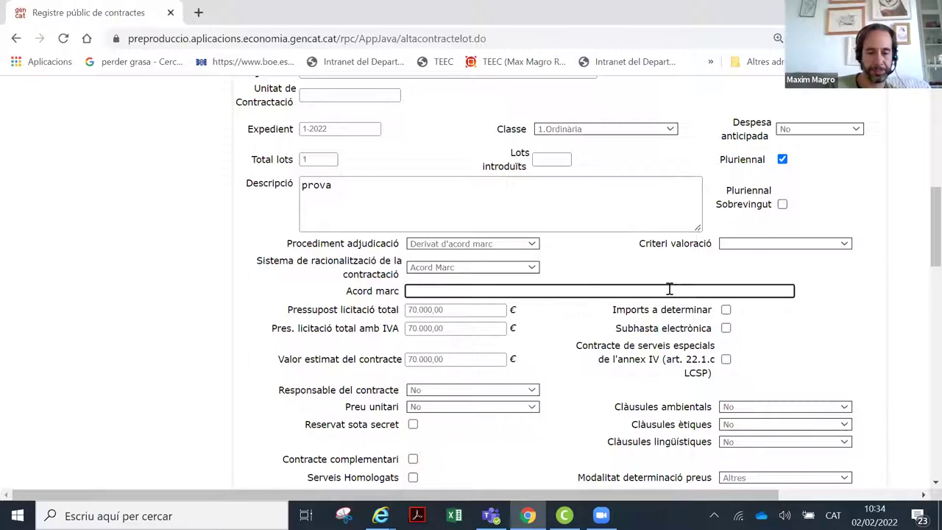
type("zzA")
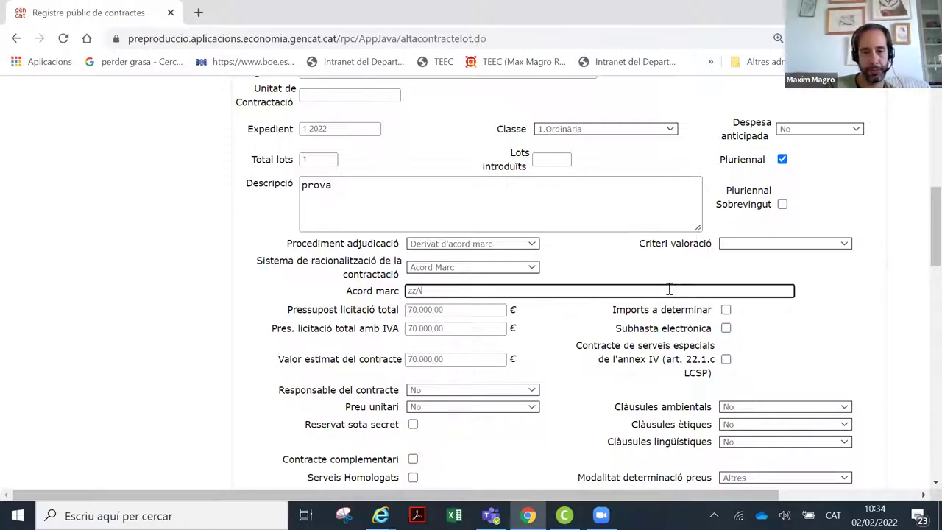
type("ltres")
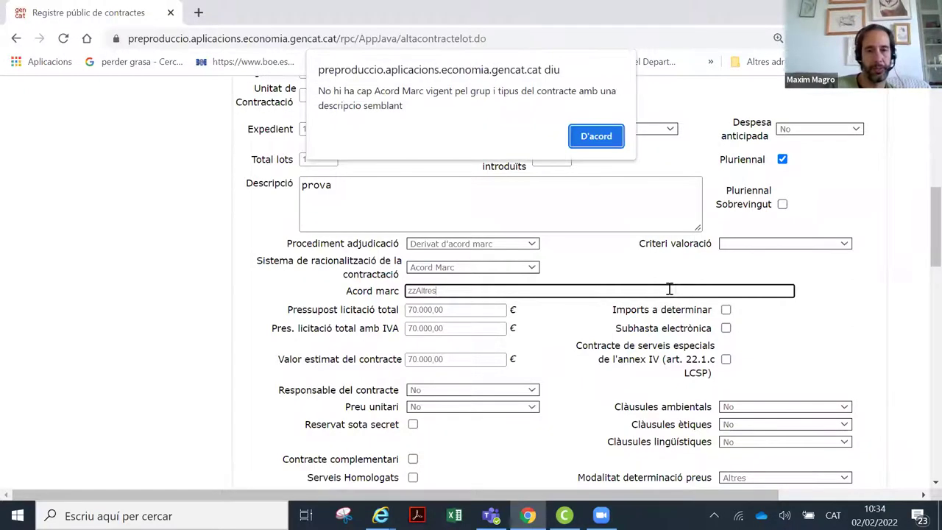
left_click(611, 140)
key("BackSpace")
key("BackSpace")
key("BackSpace")
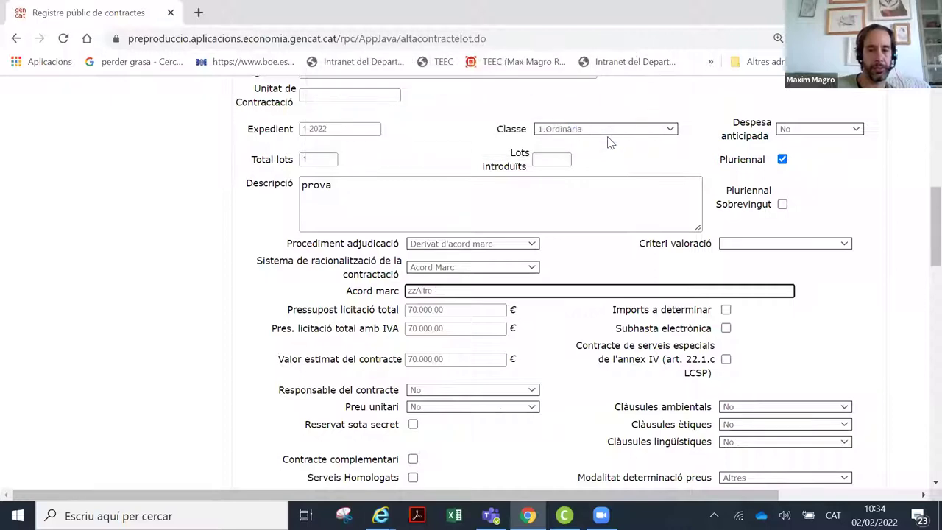
key("BackSpace")
key("BackSpace")
key("BackSpace")
key("BackSpace")
key("BackSpace")
type("Altres")
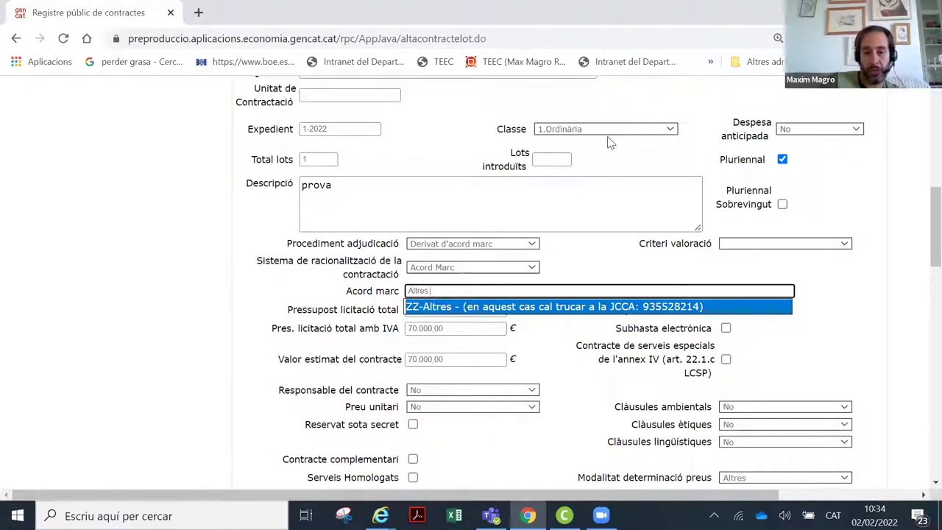
left_click(447, 308)
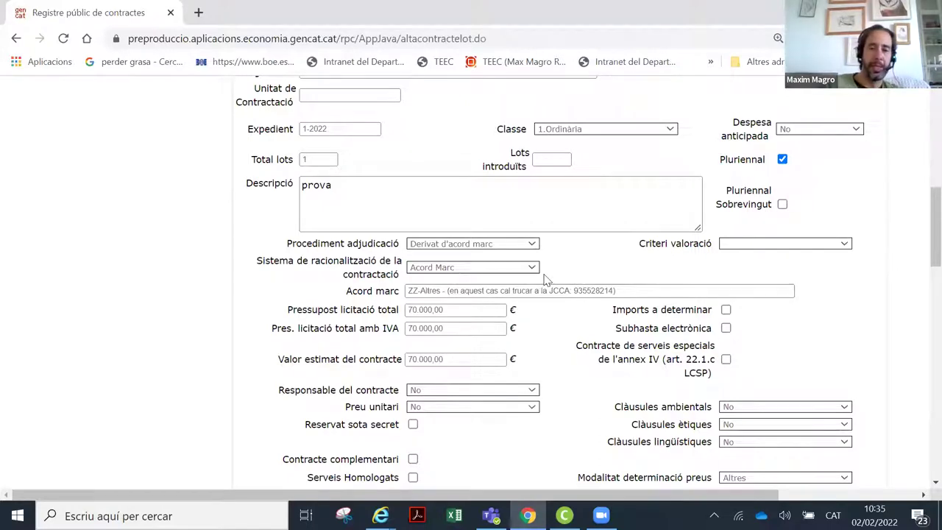
Change Sistema de racionalització from Acord Marc to sistema dinàmic de contractació.
left_click_drag(256, 264, 394, 275)
left_click(508, 269)
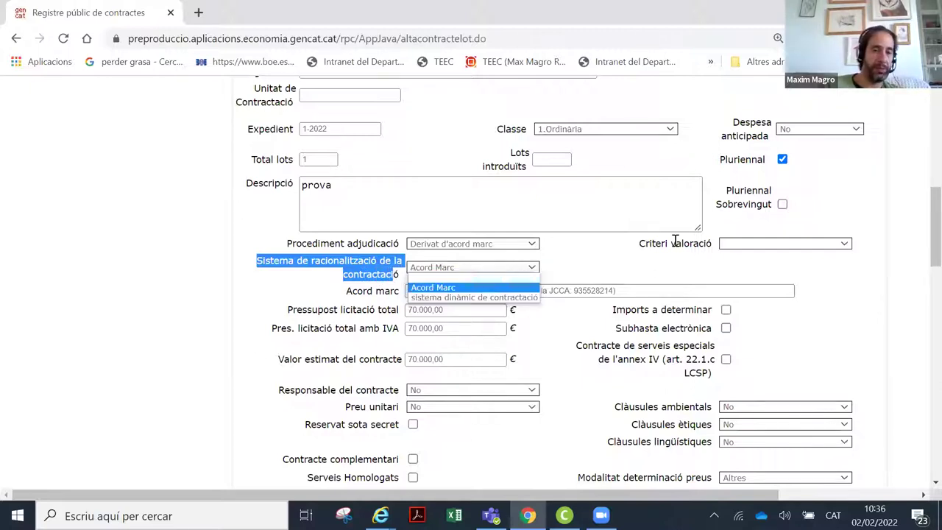
left_click(673, 242)
left_click(535, 268)
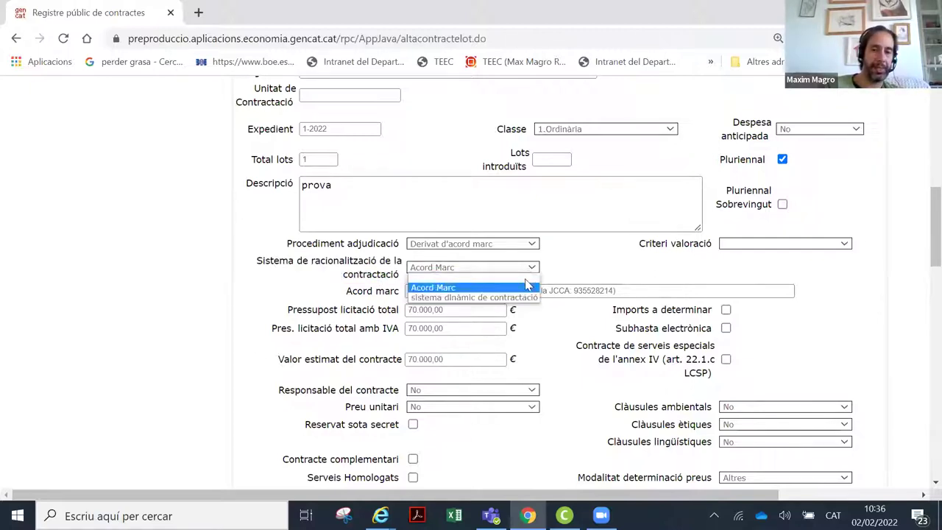
left_click(523, 299)
left_click(560, 276)
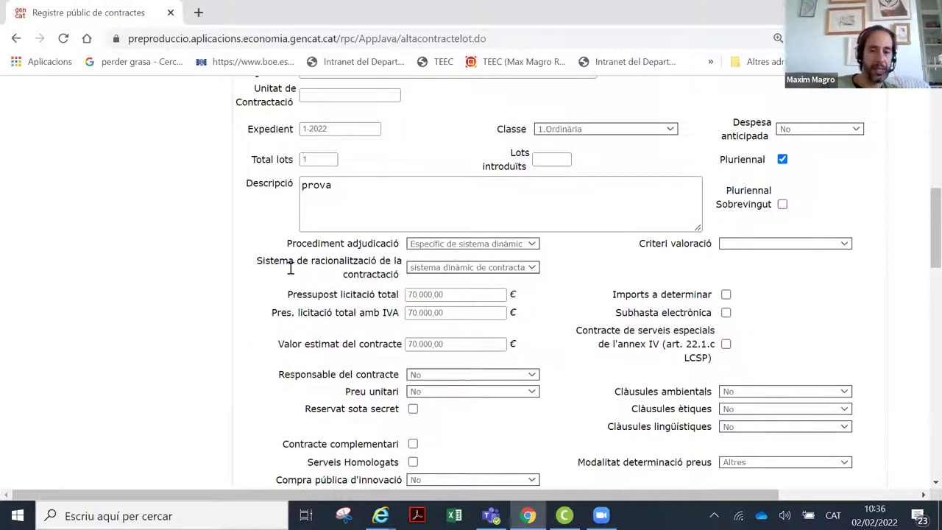
Reset Sistema de racionalització de la contractació to the empty option.
left_click_drag(252, 265, 386, 274)
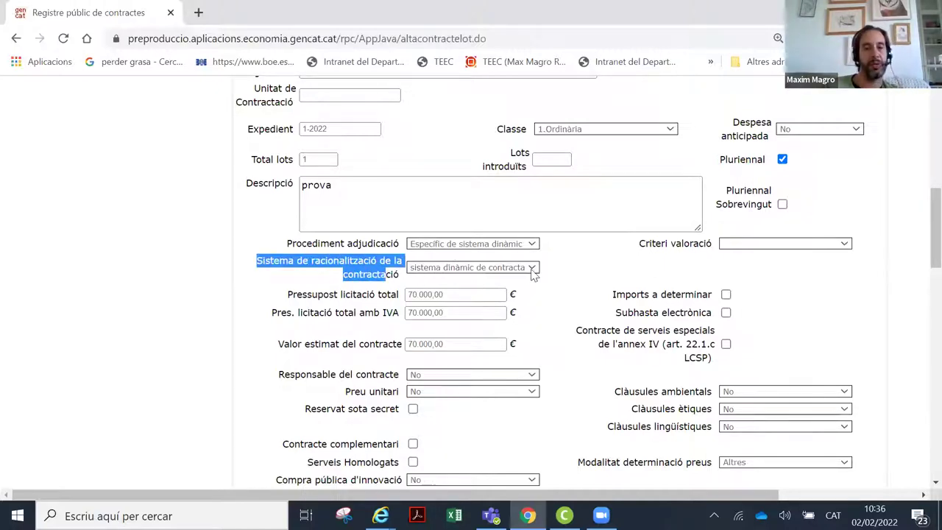
left_click(548, 274)
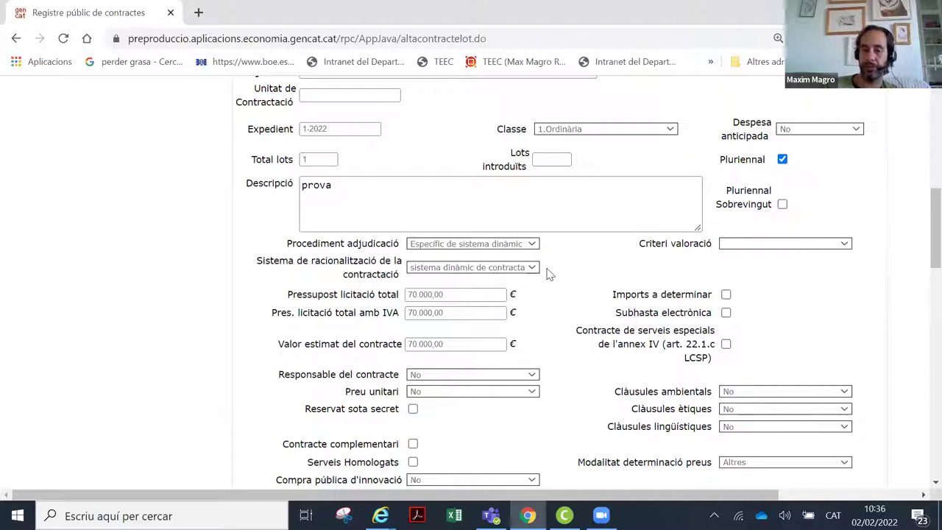
left_click(531, 268)
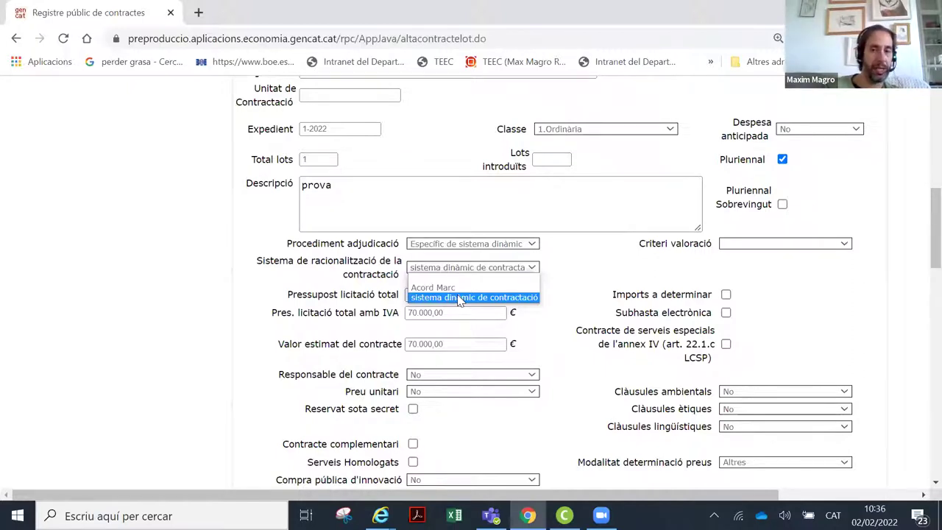
left_click(457, 298)
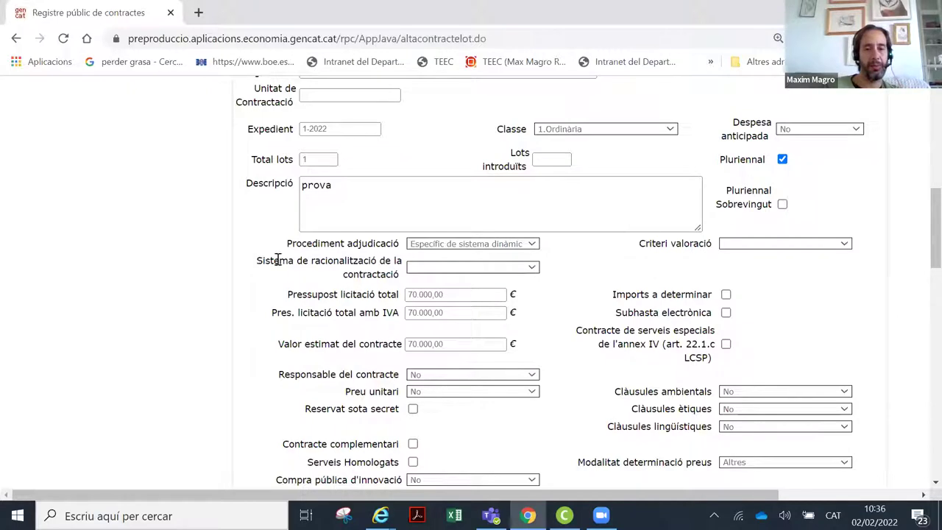
left_click_drag(277, 260, 385, 273)
left_click(393, 273)
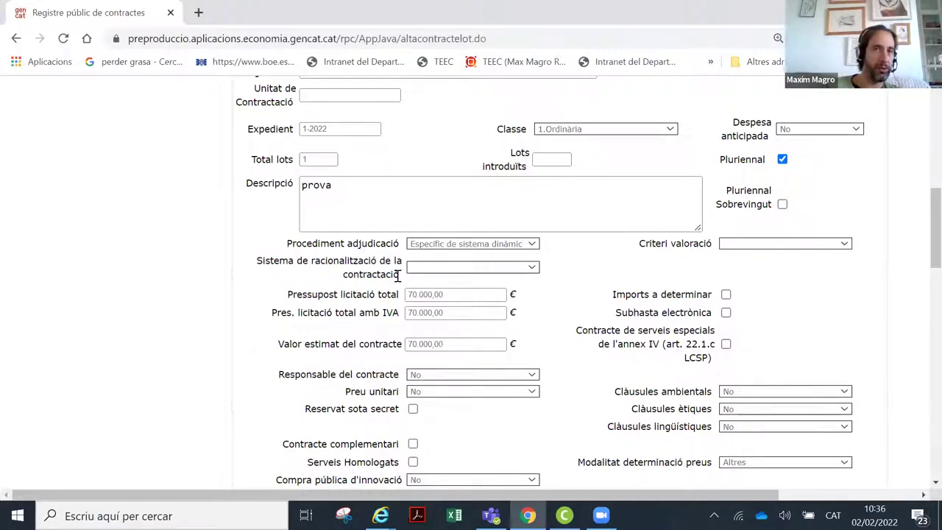
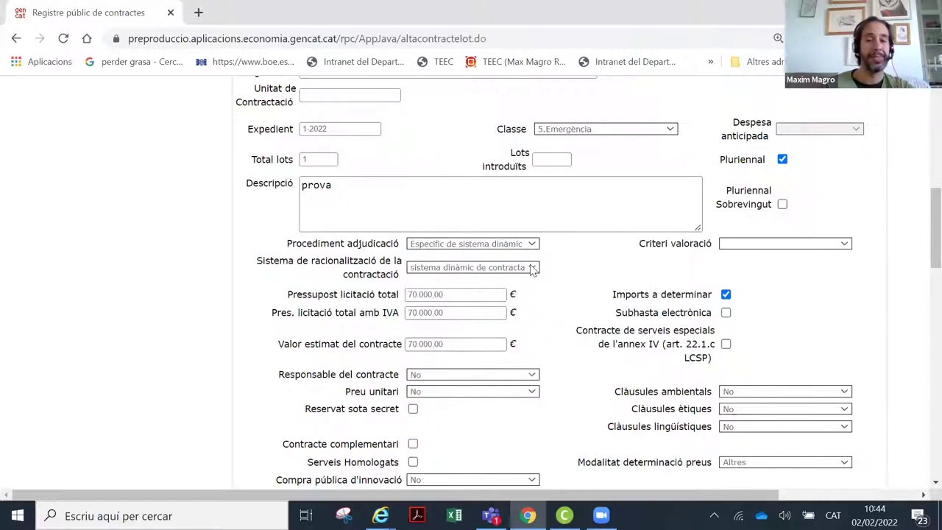
Try Sistema de racionalització options, switching between Acord Marc and sistema dinàmic de contractació.
left_click_drag(318, 266, 390, 274)
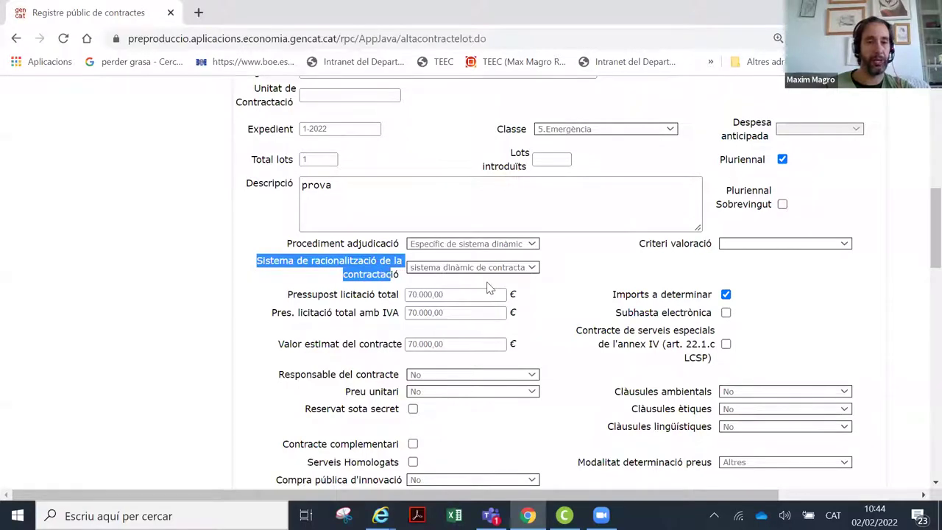
left_click(525, 269)
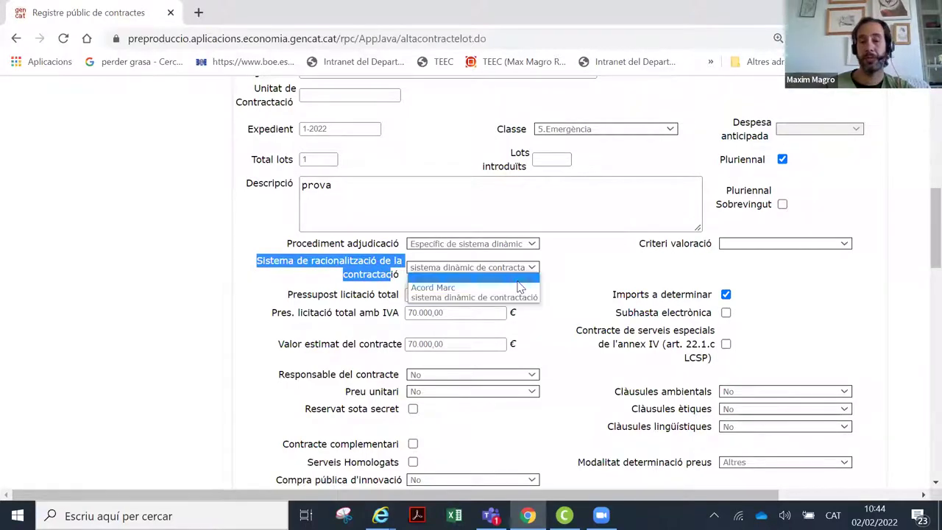
left_click(518, 288)
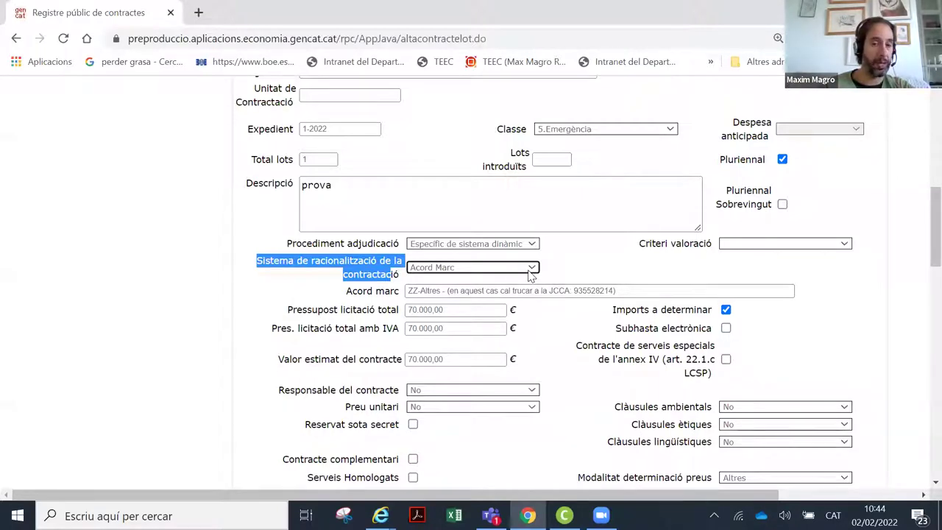
left_click(530, 269)
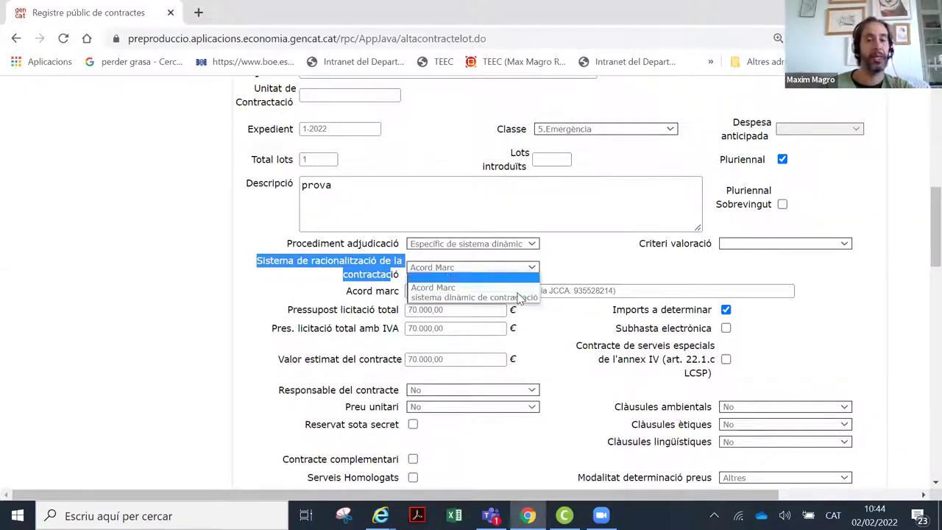
left_click(519, 297)
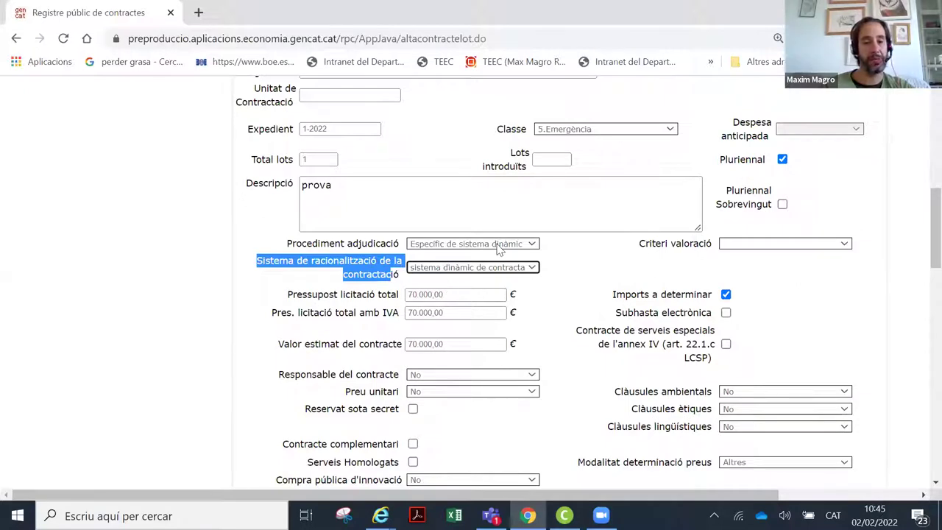
left_click(529, 268)
left_click(534, 274)
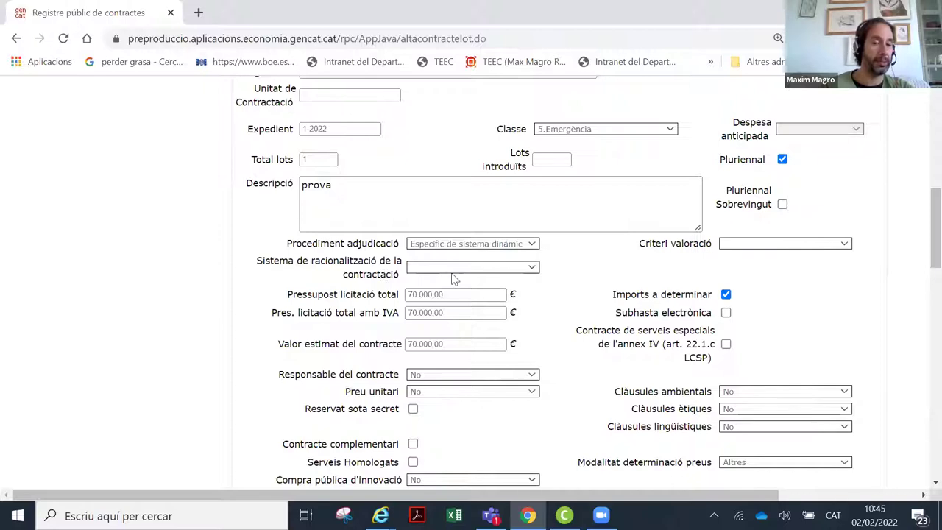
left_click(532, 267)
left_click(520, 287)
left_click(532, 267)
left_click(531, 296)
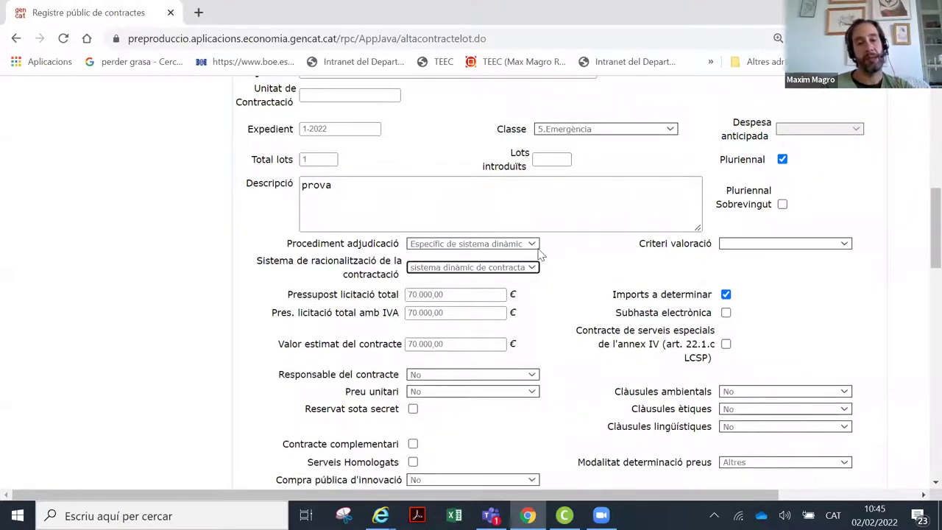
left_click(531, 267)
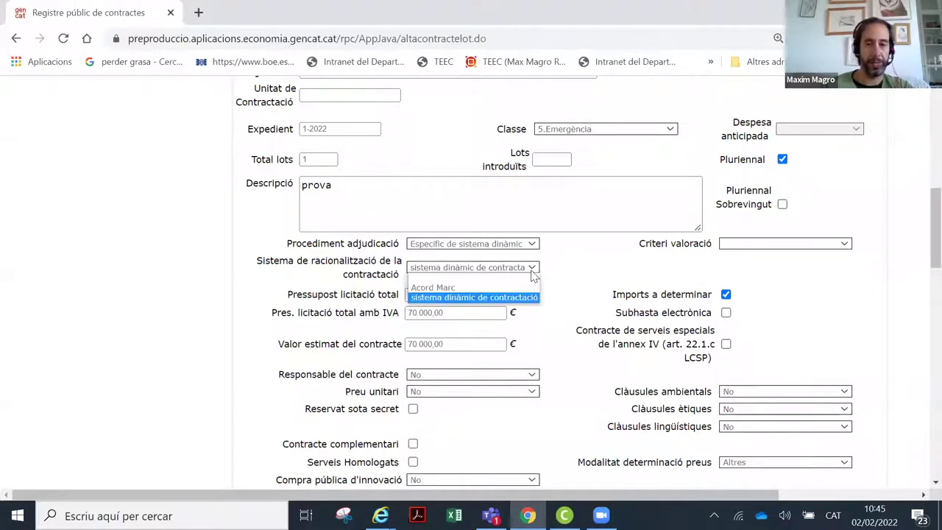
left_click(531, 267)
Set Procediment adjudicació to Adjudicacions directes no menors and review the direct-award reasons.
left_click(531, 244)
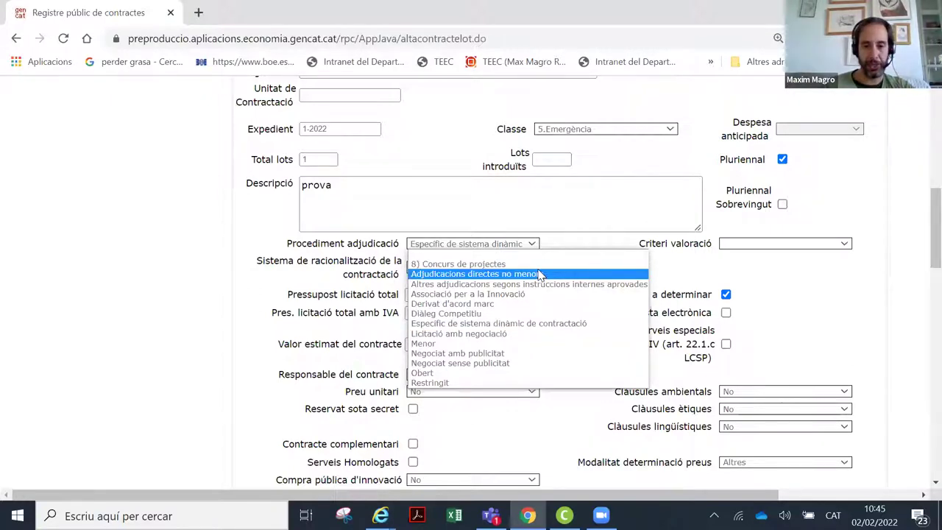
left_click(540, 274)
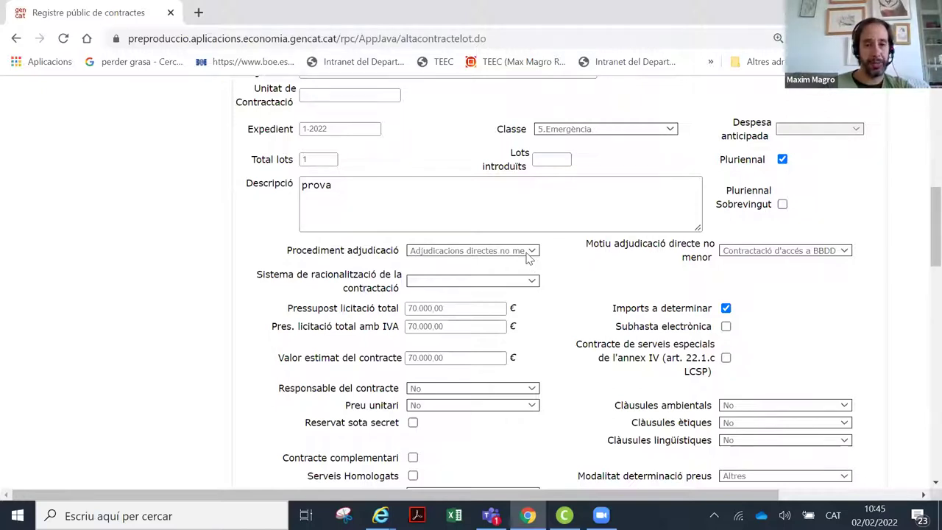
left_click_drag(584, 244, 714, 257)
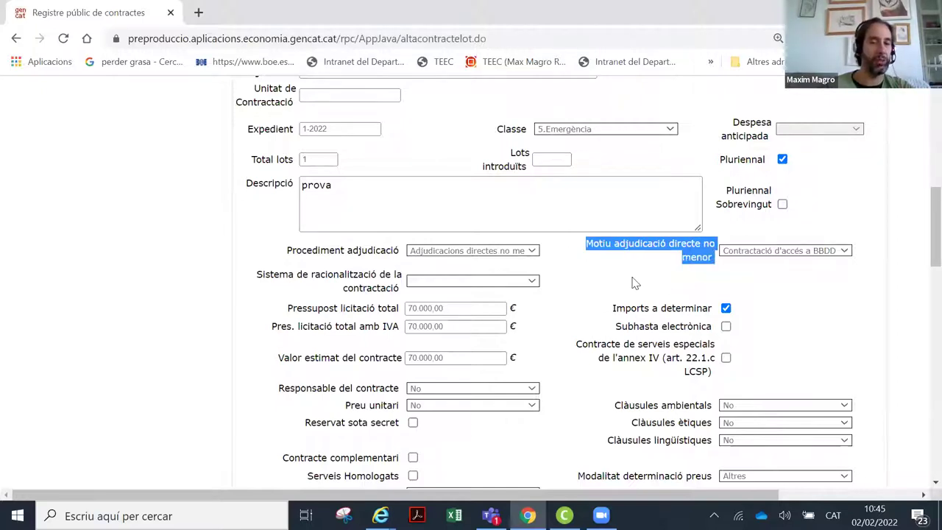
left_click(845, 251)
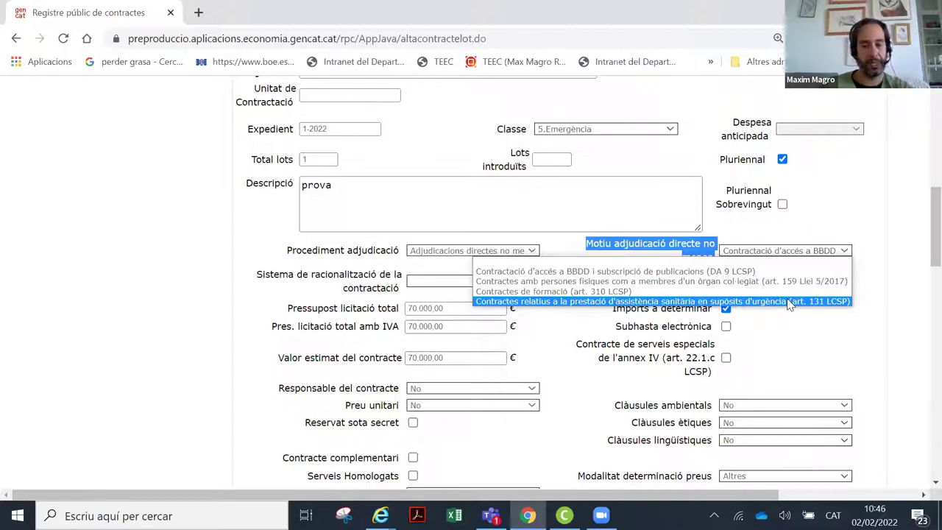
left_click(615, 271)
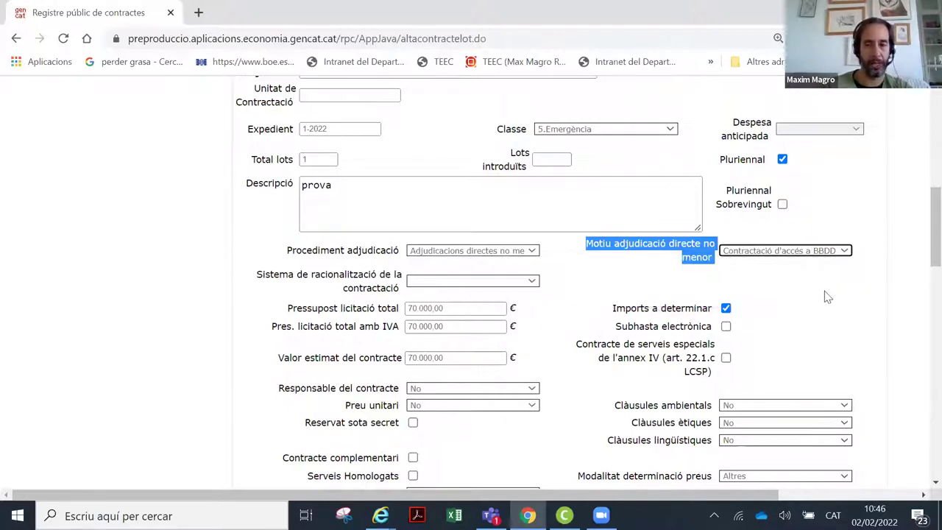
left_click(825, 293)
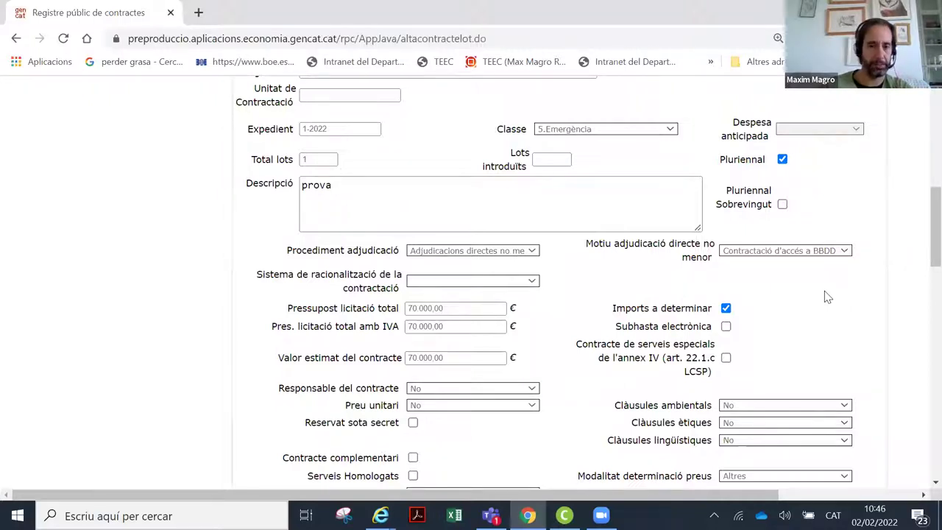
Reset Procediment adjudicació to the blank option.
left_click(532, 252)
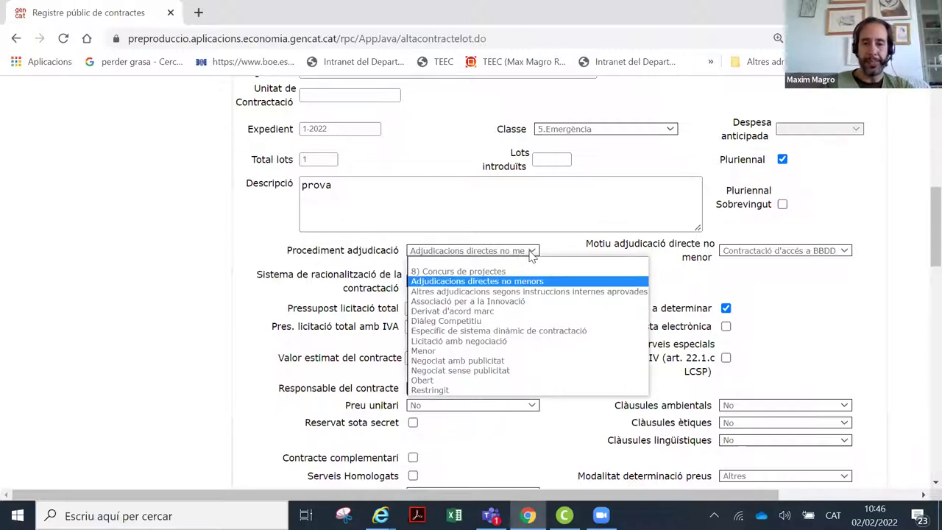
key("Up")
key("Return")
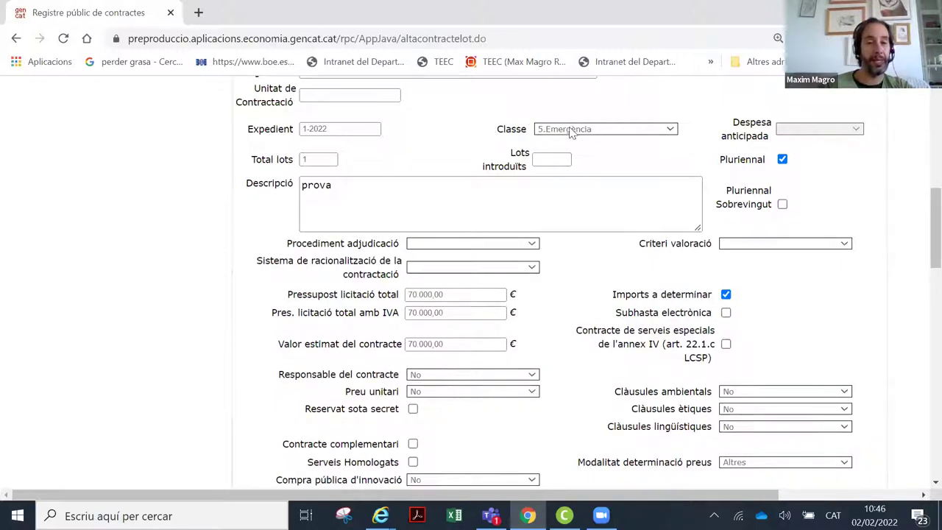
left_click_drag(496, 129, 518, 130)
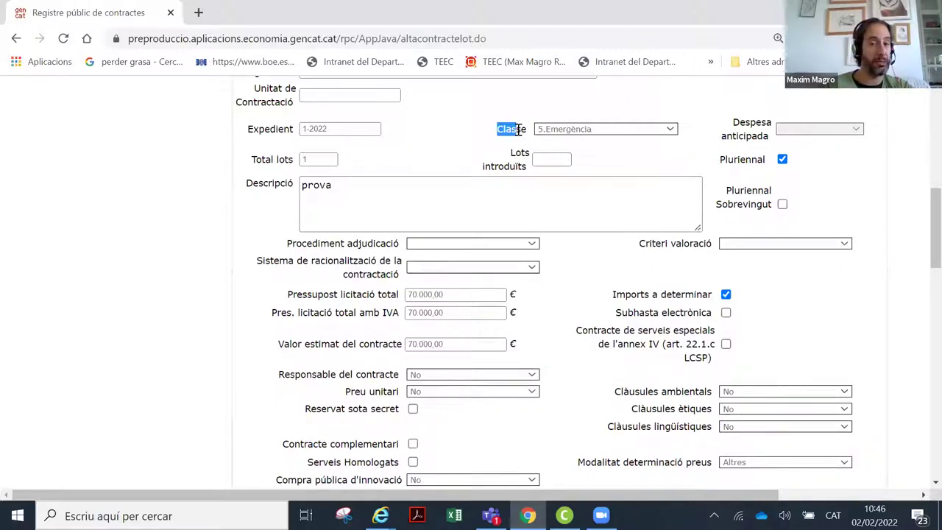
left_click(651, 151)
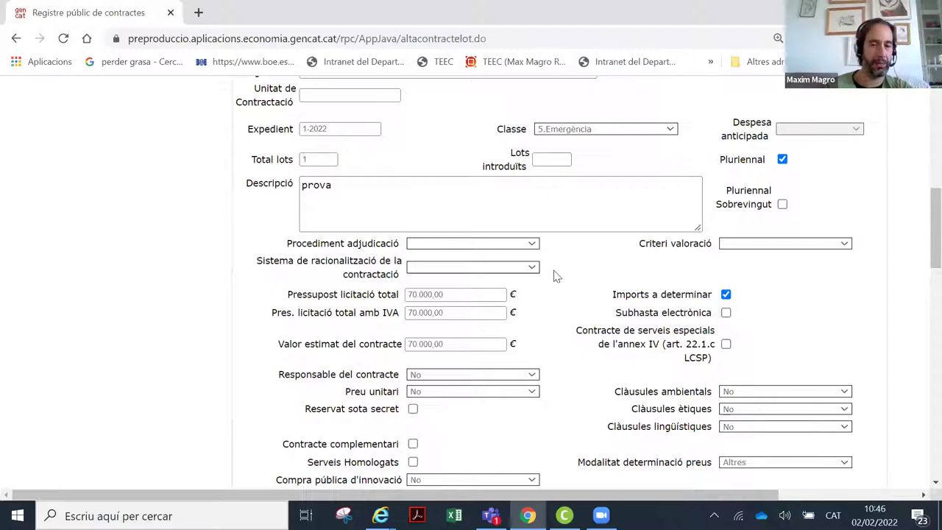
scroll(558, 277, "down", 2)
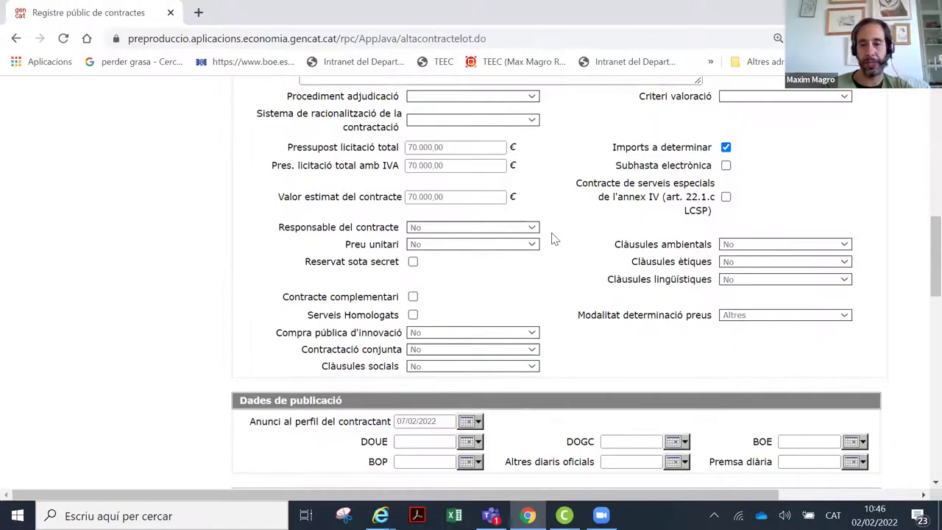
scroll(545, 209, "up", 1)
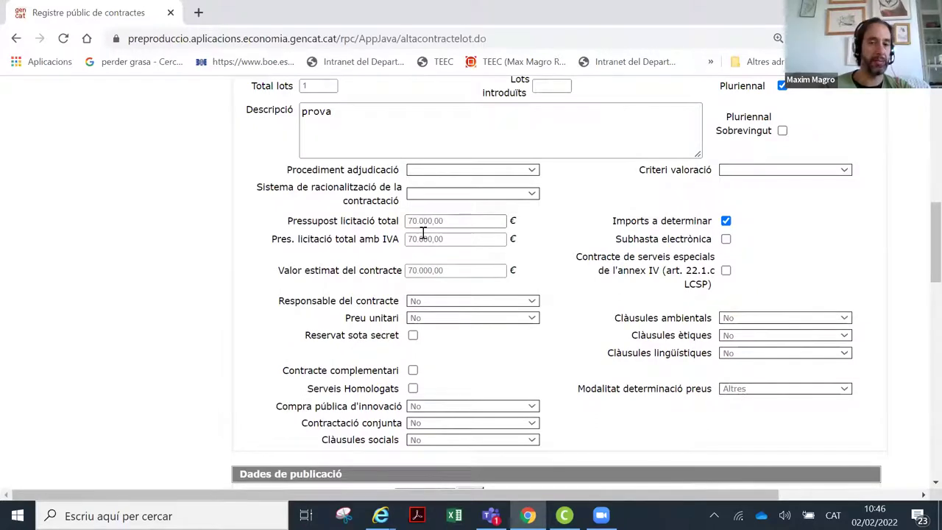
scroll(529, 270, "down", 1)
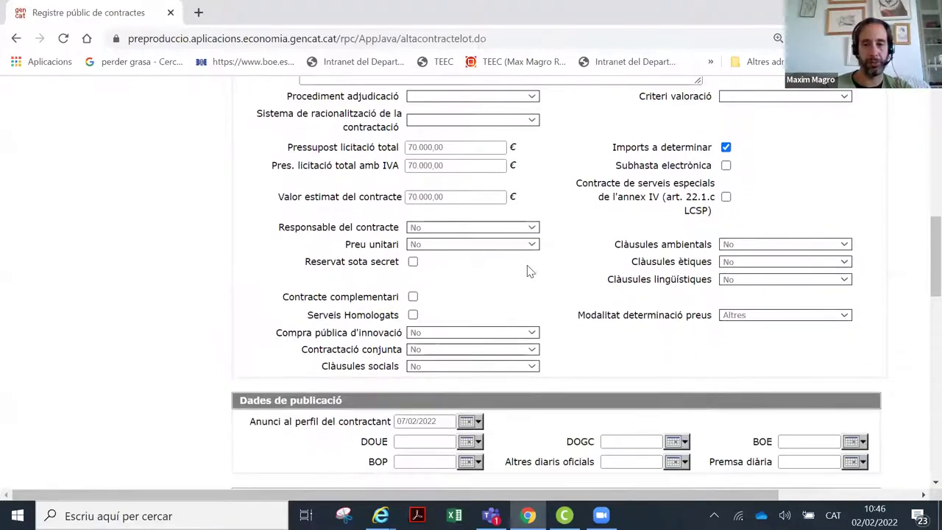
left_click(773, 98)
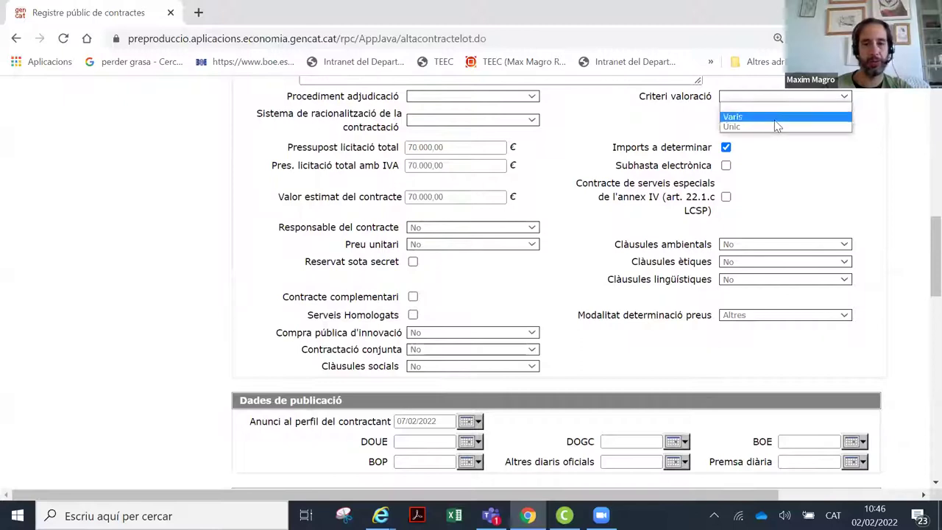
left_click(795, 150)
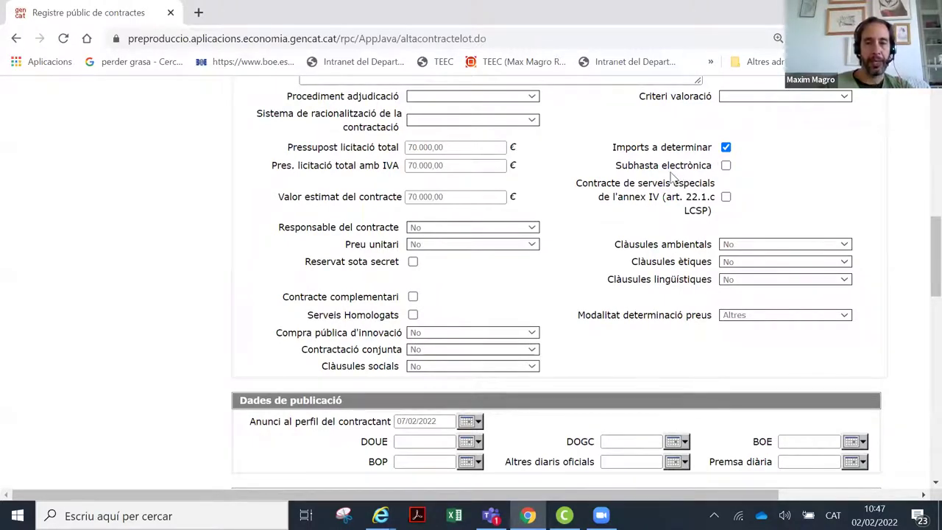
left_click_drag(613, 147, 709, 143)
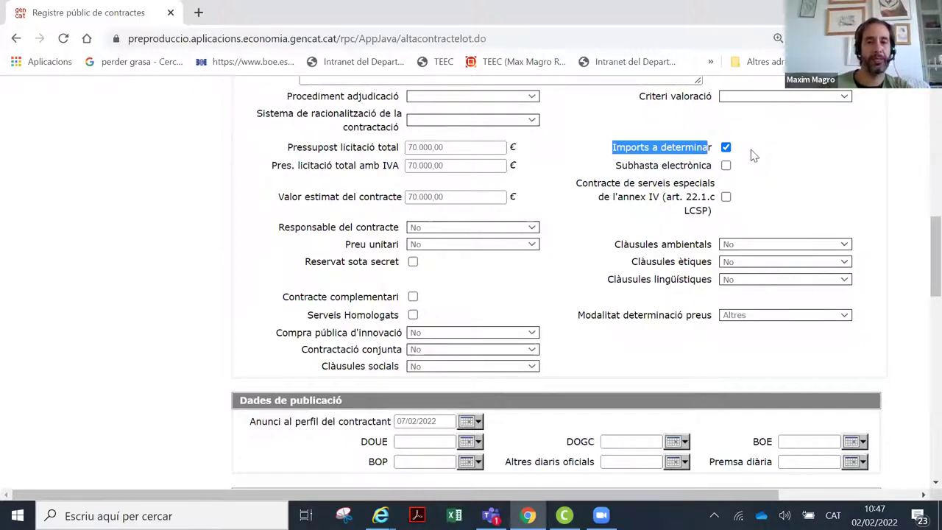
left_click(726, 148)
left_click(726, 147)
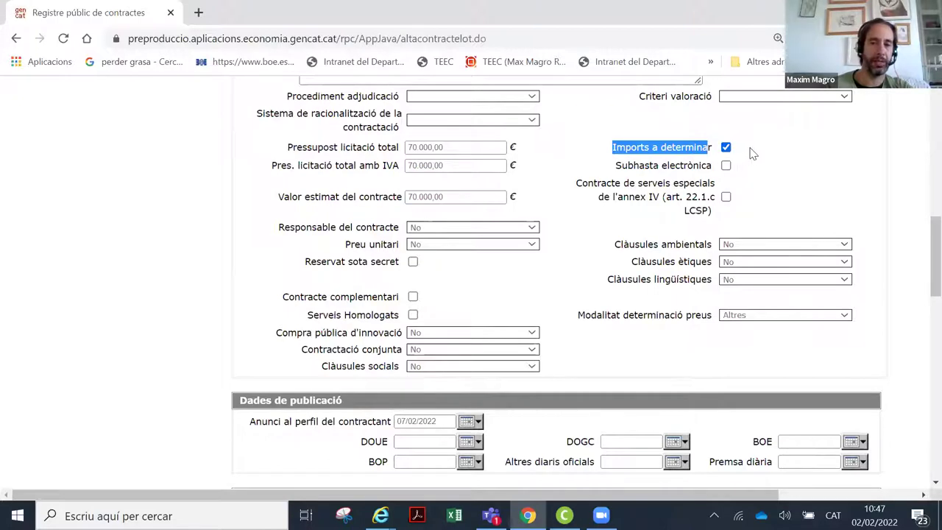
left_click(751, 147)
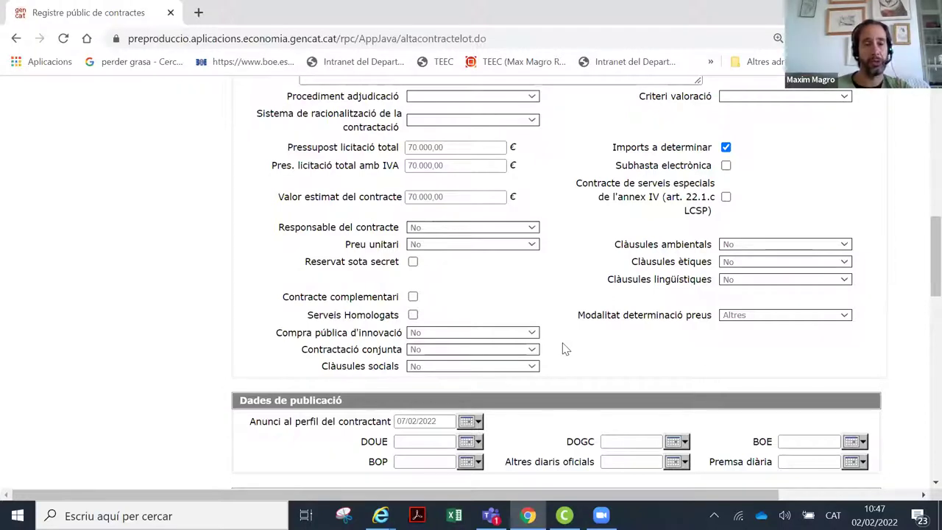
scroll(561, 349, "down", 3)
scroll(557, 351, "down", 8)
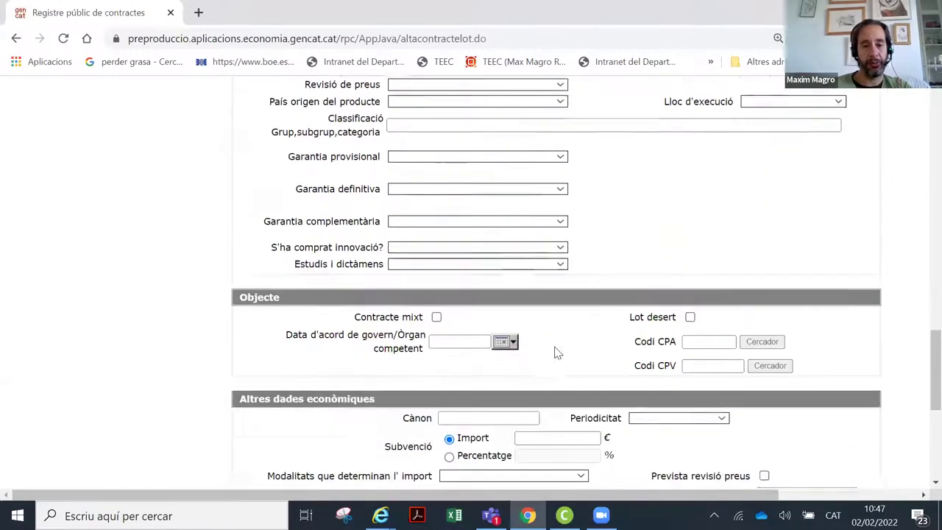
left_click_drag(243, 177, 356, 190)
left_click(372, 185)
triple_click(372, 181)
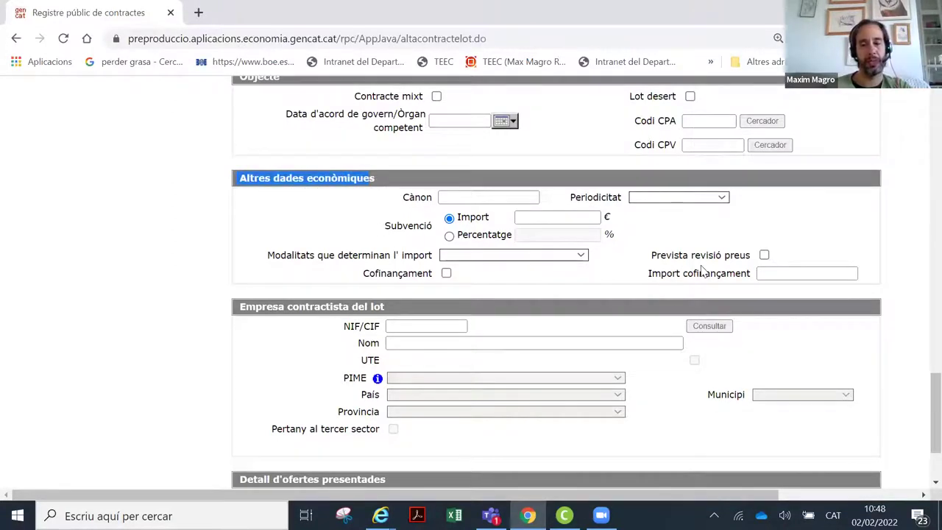
left_click(524, 197)
left_click(698, 210)
left_click(699, 198)
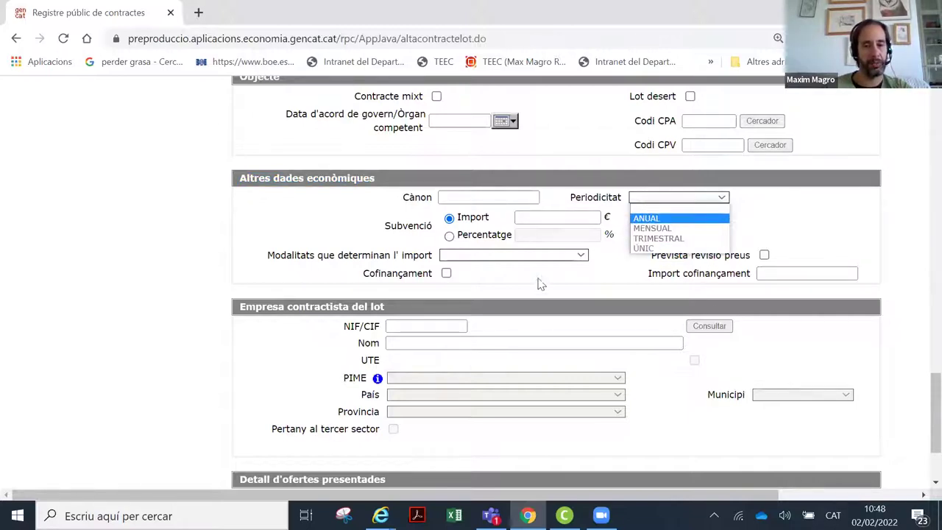
left_click(566, 258)
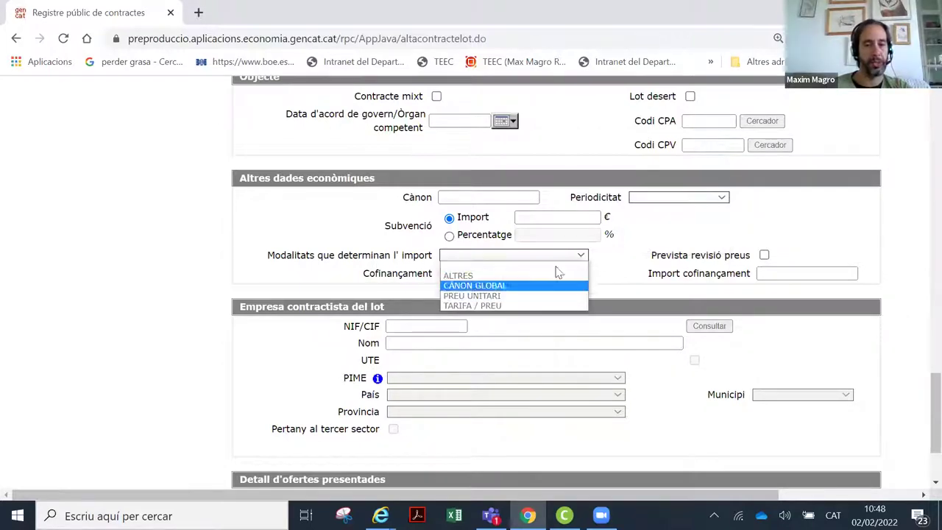
left_click(829, 273)
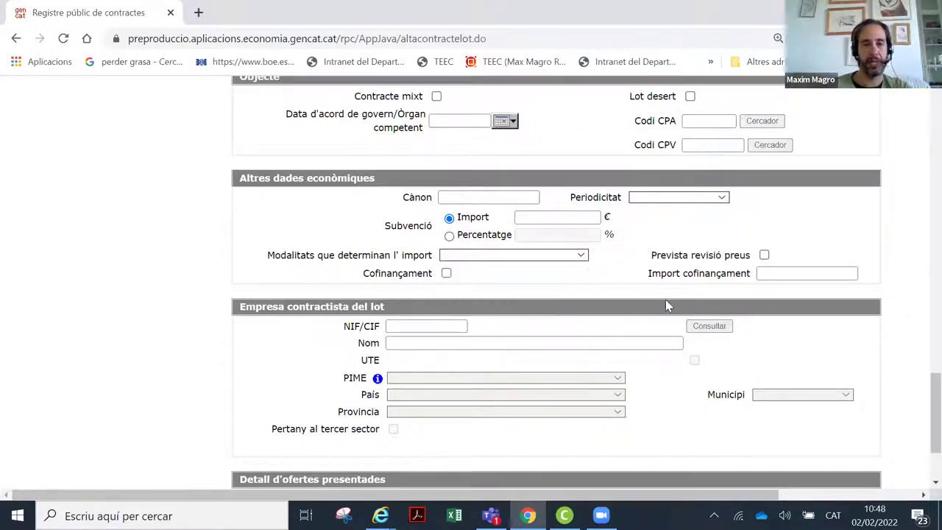
scroll(666, 303, "up", 12)
scroll(669, 305, "up", 2)
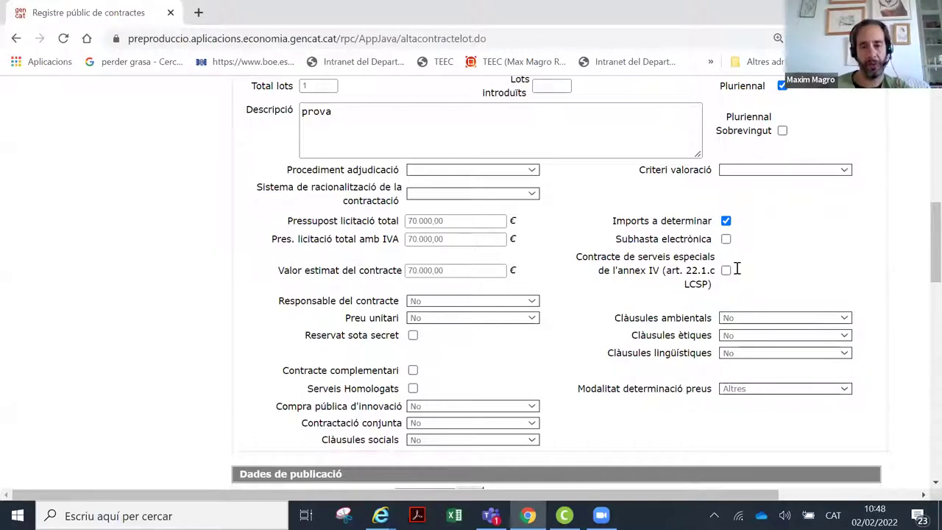
Toggle Imports a determinar, Subhasta electrònica and the annex IV box, leaving all three unticked.
left_click(726, 221)
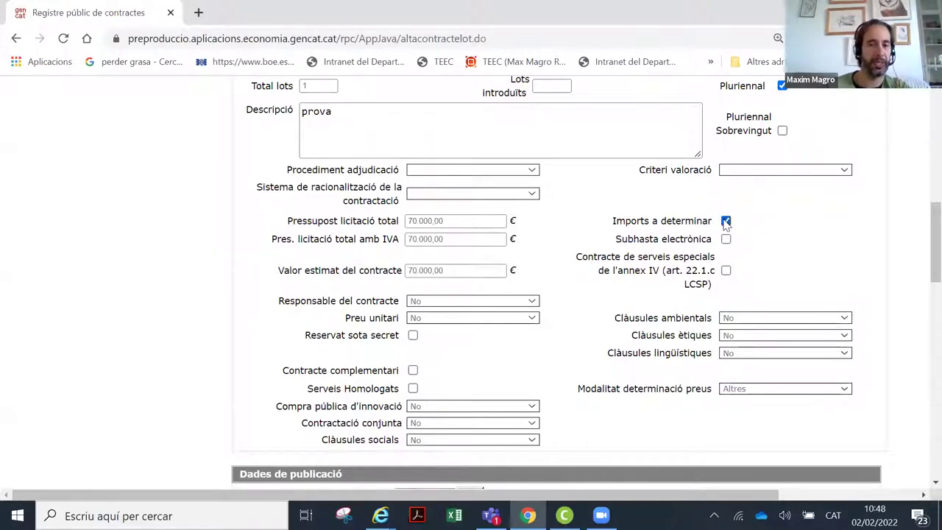
left_click(726, 221)
scroll(784, 260, "down", 1)
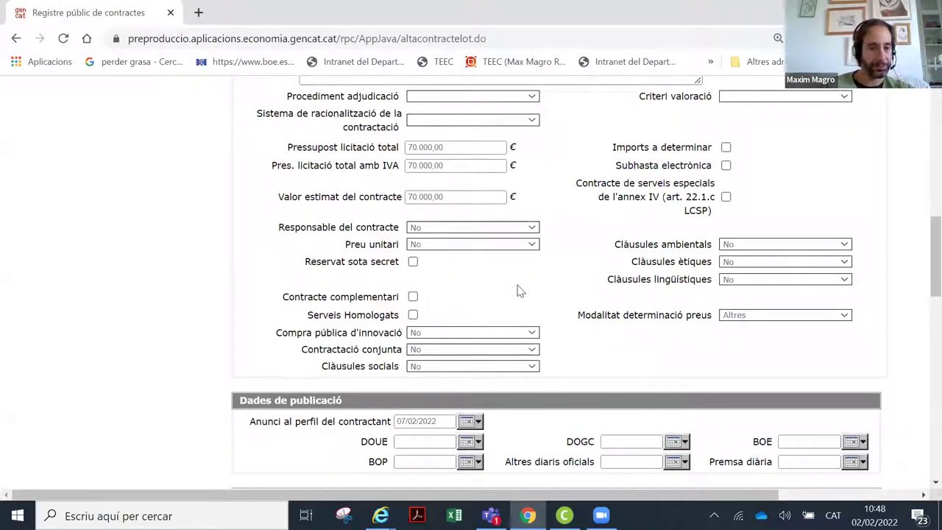
scroll(518, 291, "down", 1)
scroll(635, 218, "up", 1)
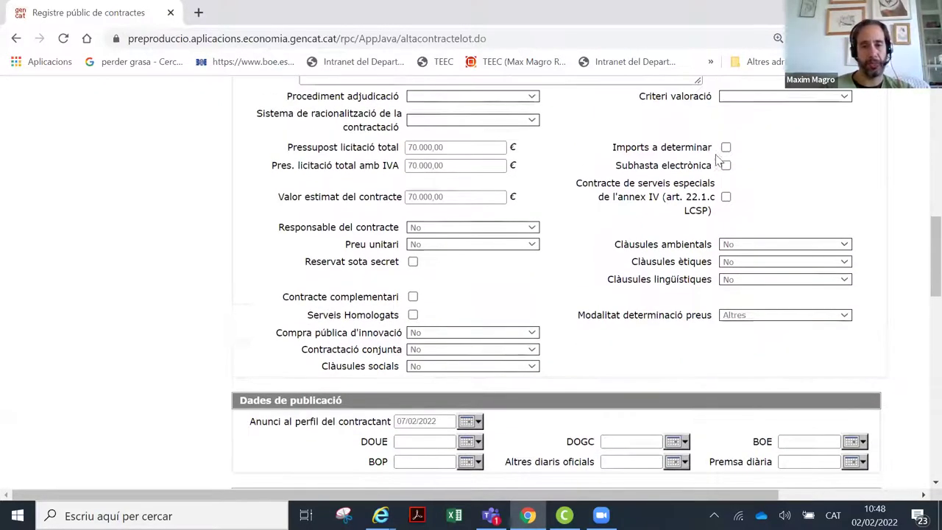
left_click(726, 166)
left_click(726, 166)
left_click(725, 197)
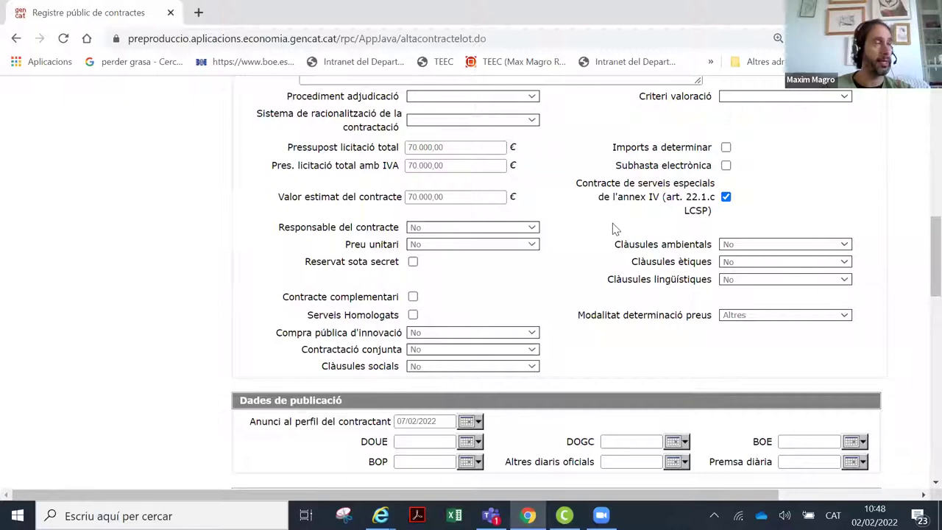
left_click(726, 197)
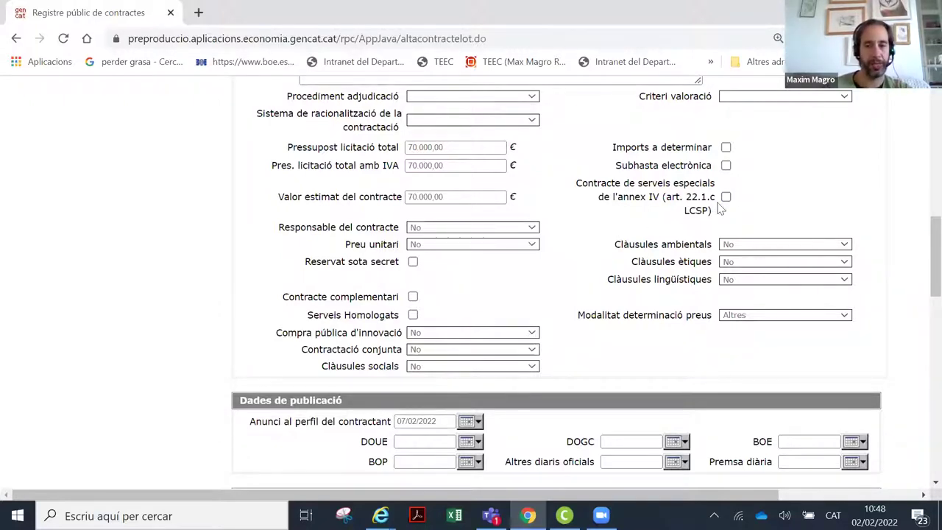
scroll(553, 228, "down", 1)
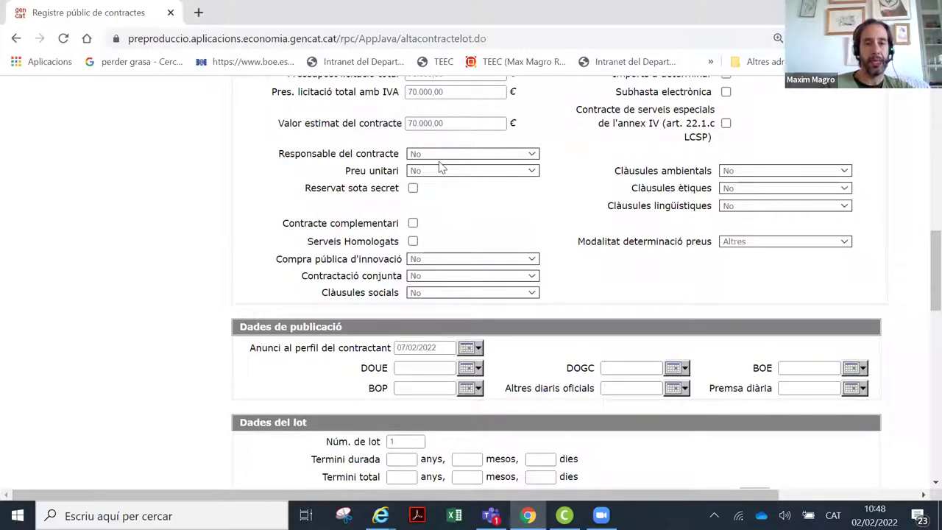
Switch Responsable del contracte to Sí and back to No, and set Preu unitari to Sí.
left_click(488, 159)
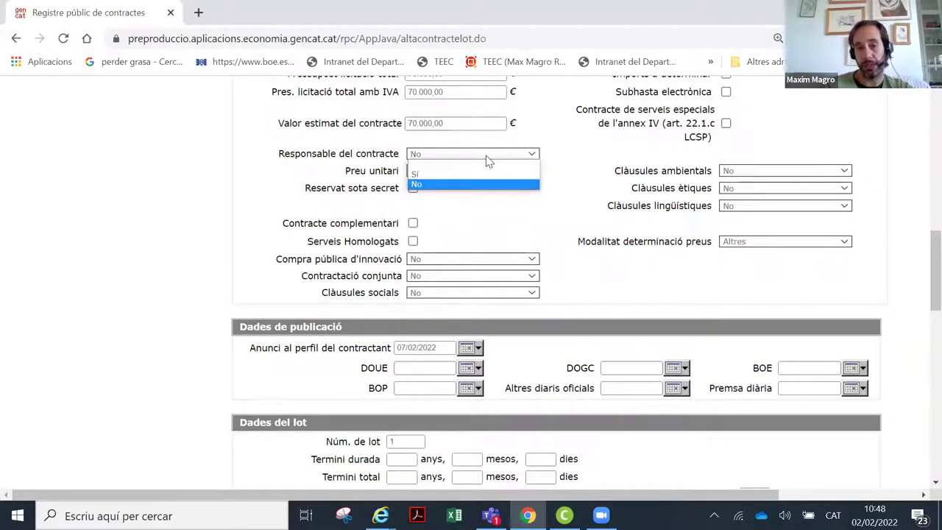
left_click(486, 174)
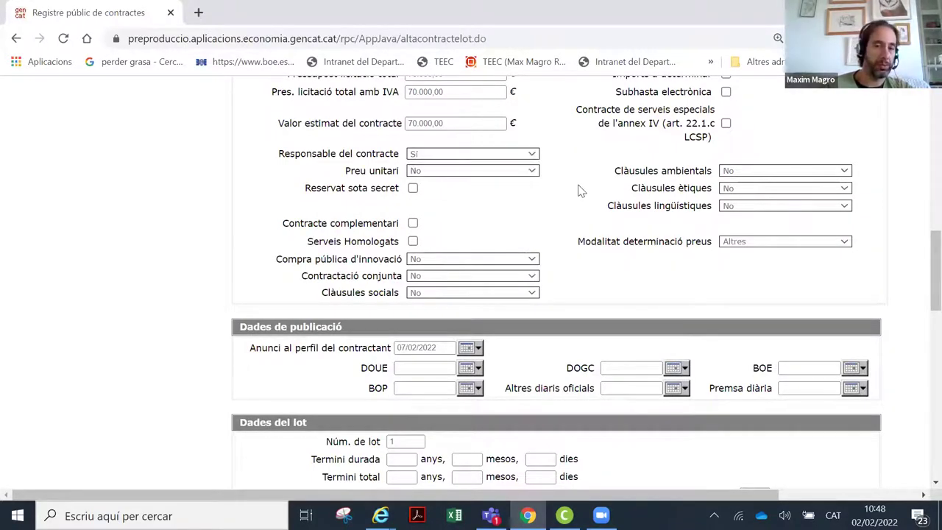
left_click(527, 155)
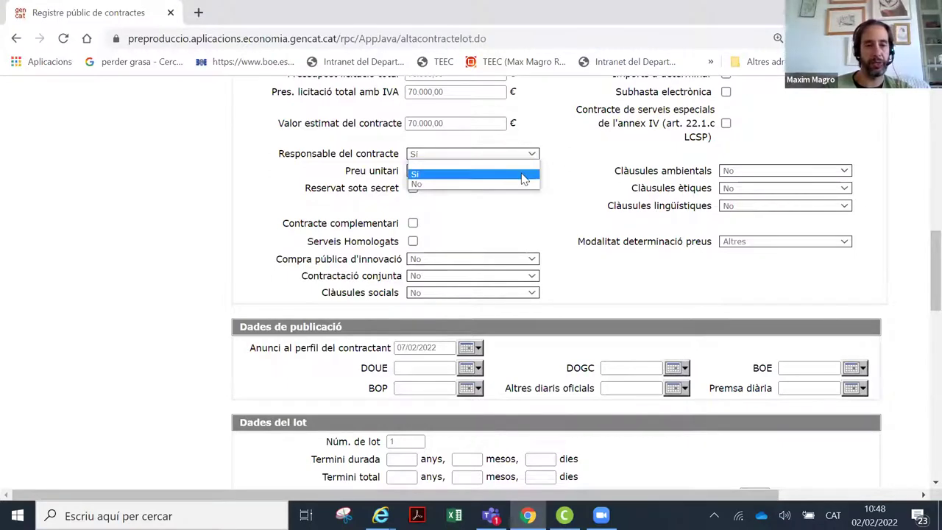
left_click(523, 172)
left_click(531, 155)
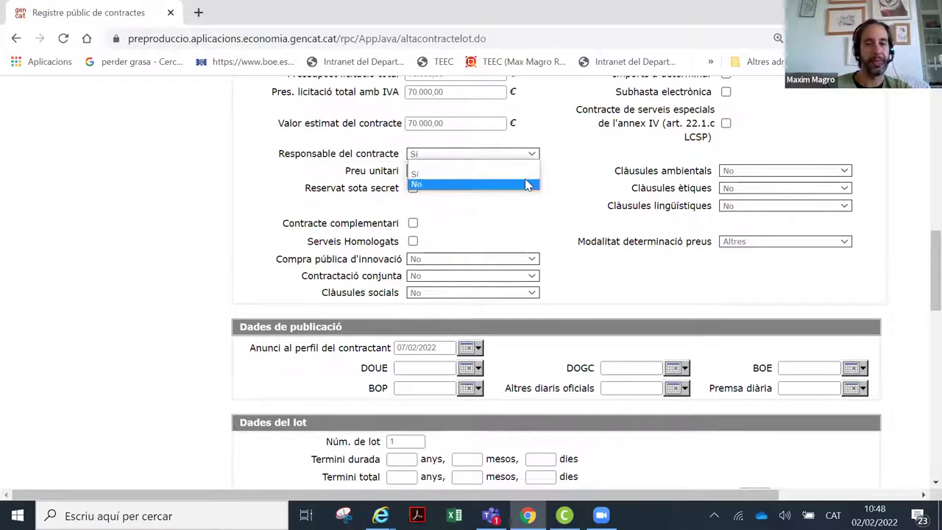
left_click(530, 184)
left_click(527, 174)
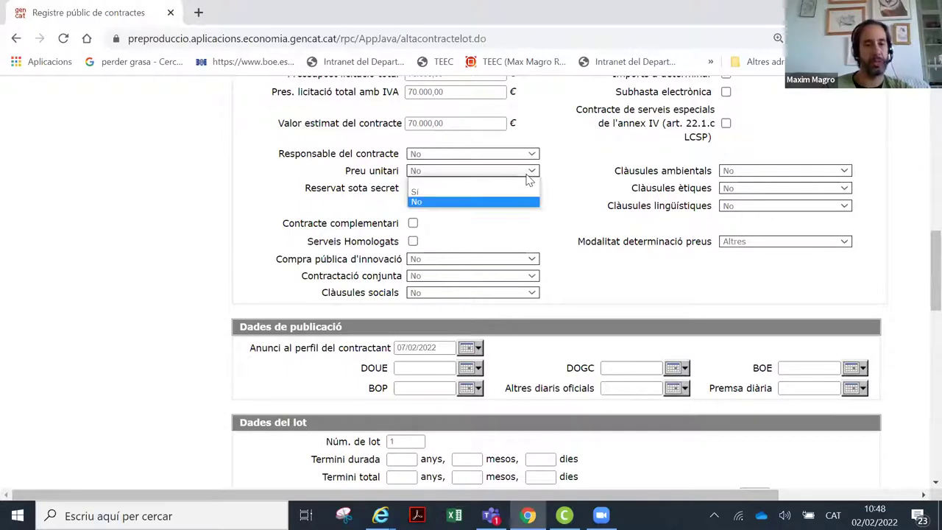
left_click(525, 194)
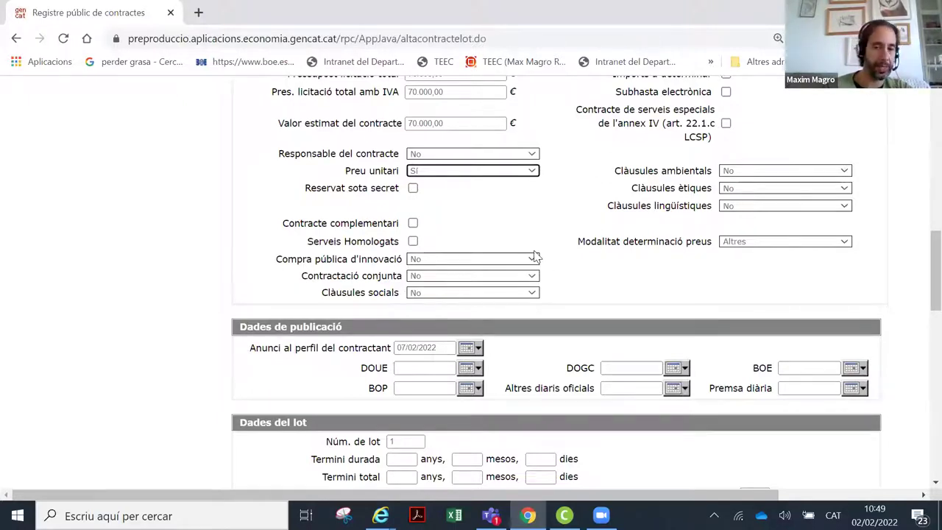
scroll(535, 256, "down", 2)
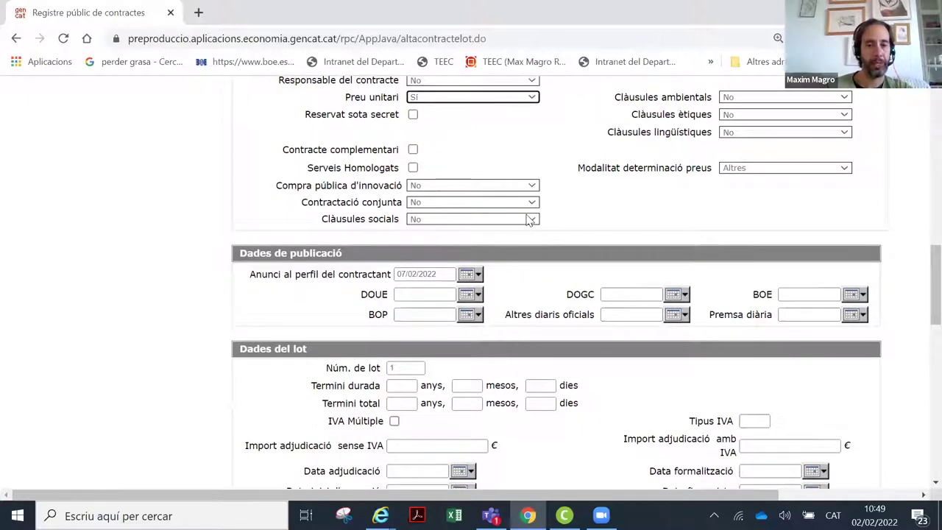
Set Clàusules socials to Sí.
left_click(531, 221)
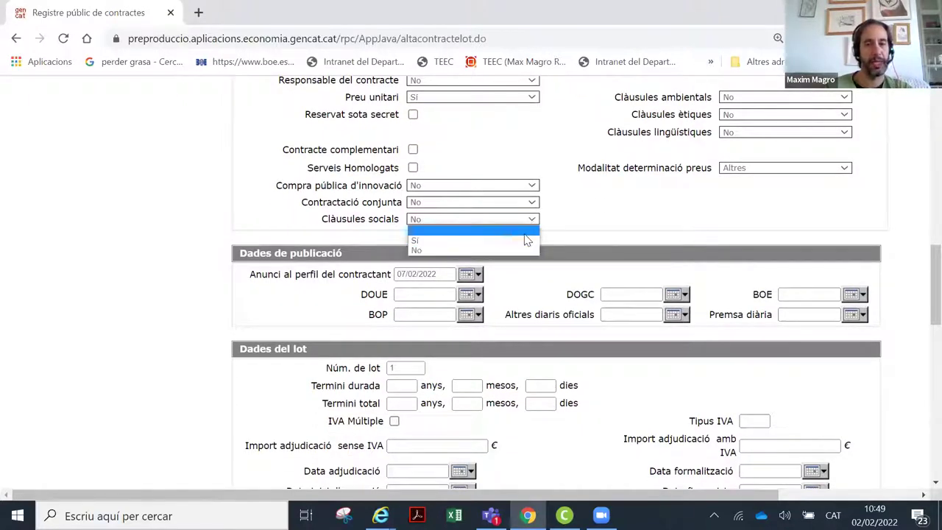
left_click(527, 241)
scroll(594, 208, "down", 4)
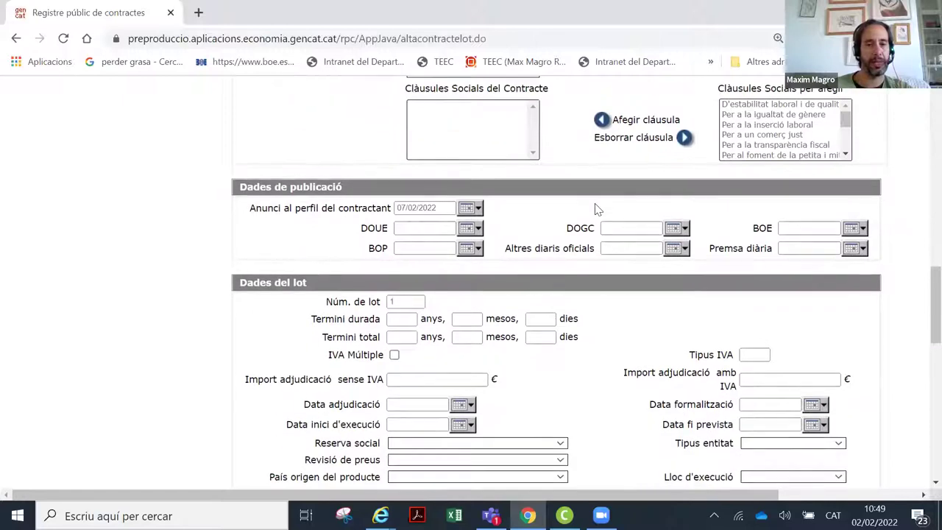
scroll(595, 208, "up", 2)
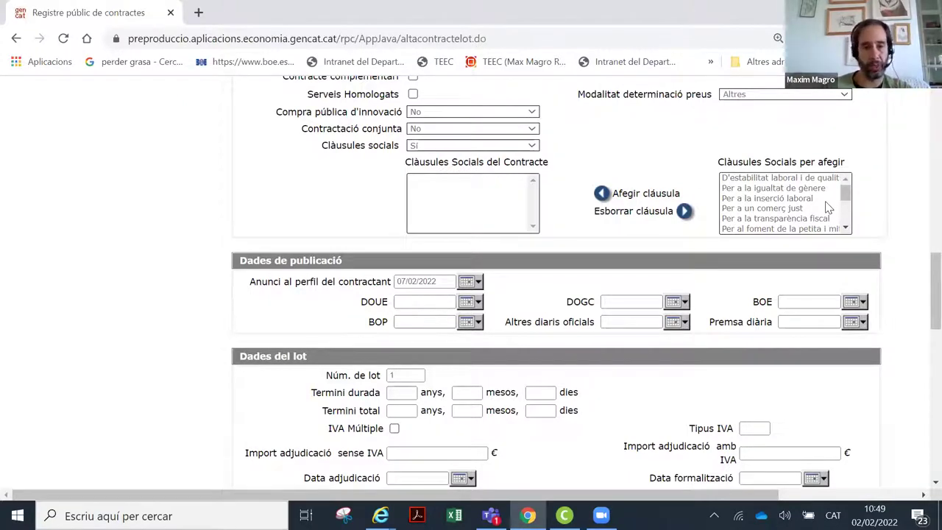
Add the labour-stability, gender equality, fair trade and fiscal transparency clauses.
left_click(758, 179)
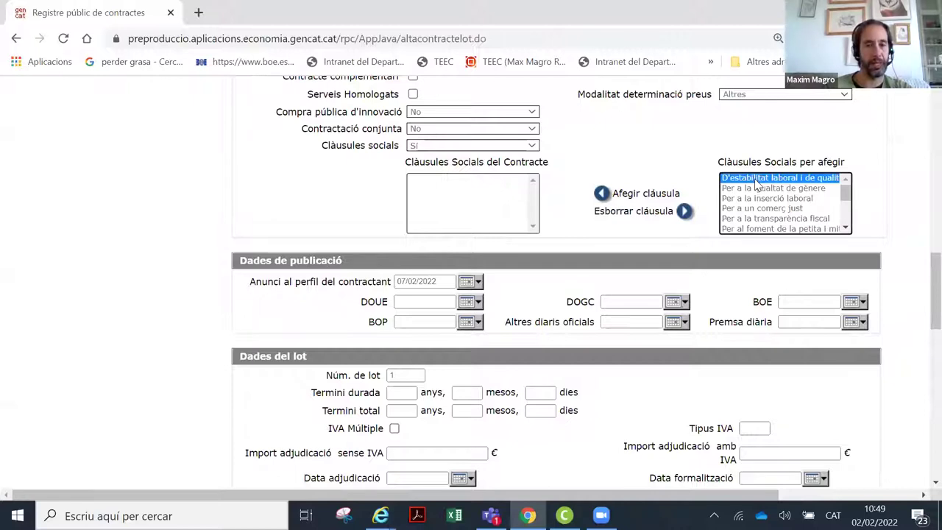
left_click(604, 194)
left_click(603, 194)
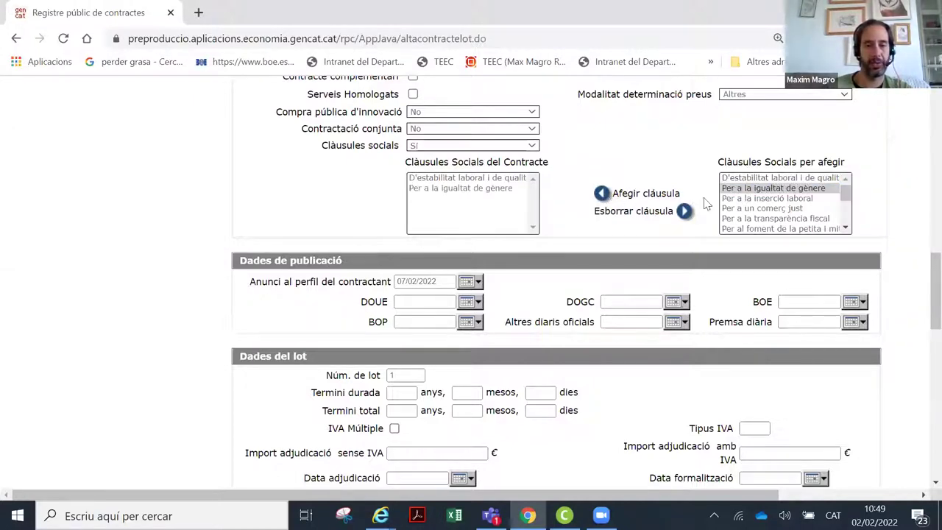
left_click(721, 208)
left_click(604, 195)
left_click(776, 219)
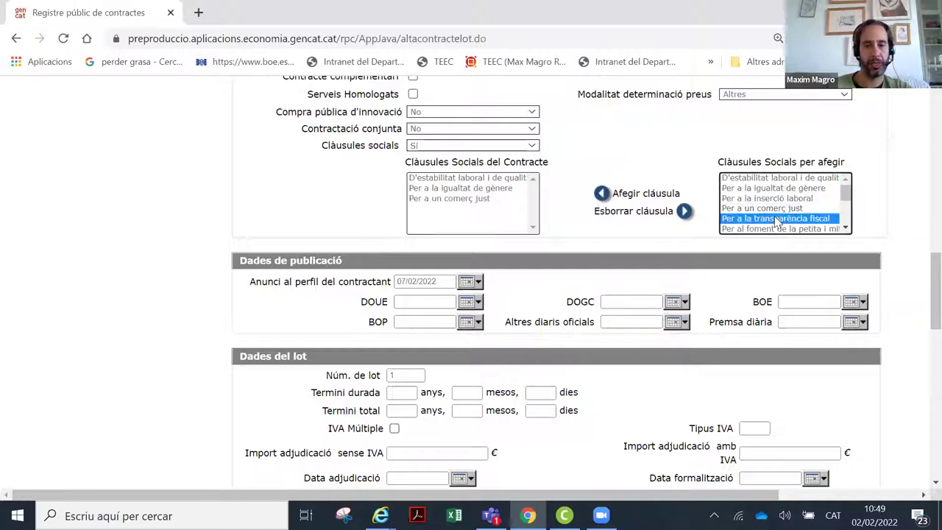
left_click(602, 194)
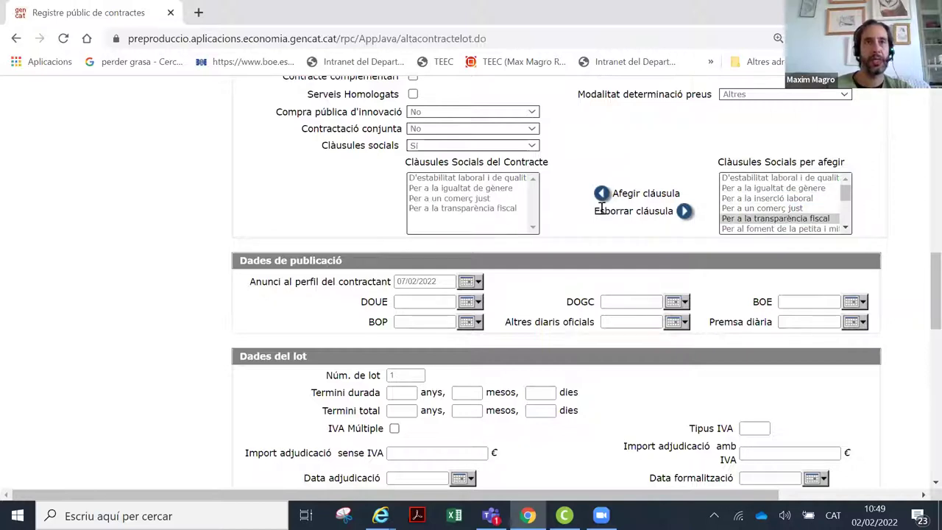
Remove the gender equality, fiscal transparency and fair trade clauses, keeping only labour stability.
left_click(460, 188)
left_click(684, 211)
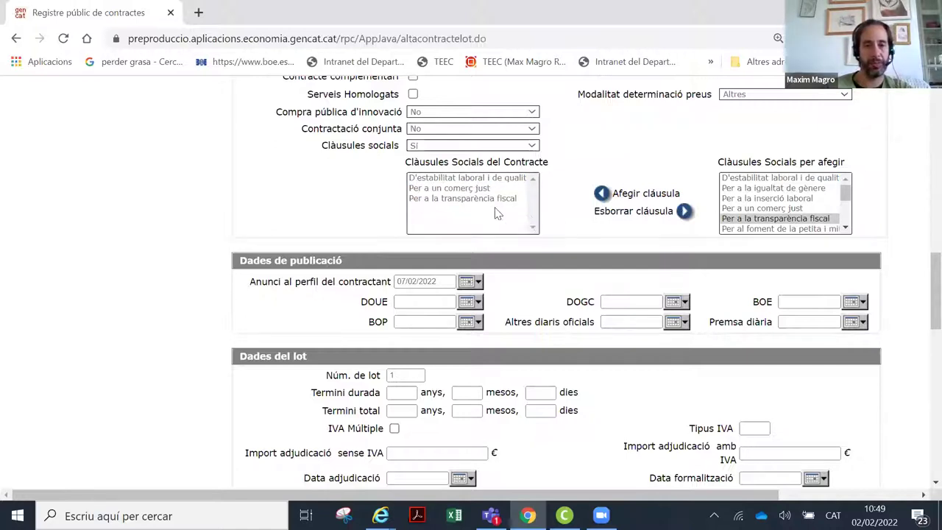
left_click(500, 199)
left_click(684, 211)
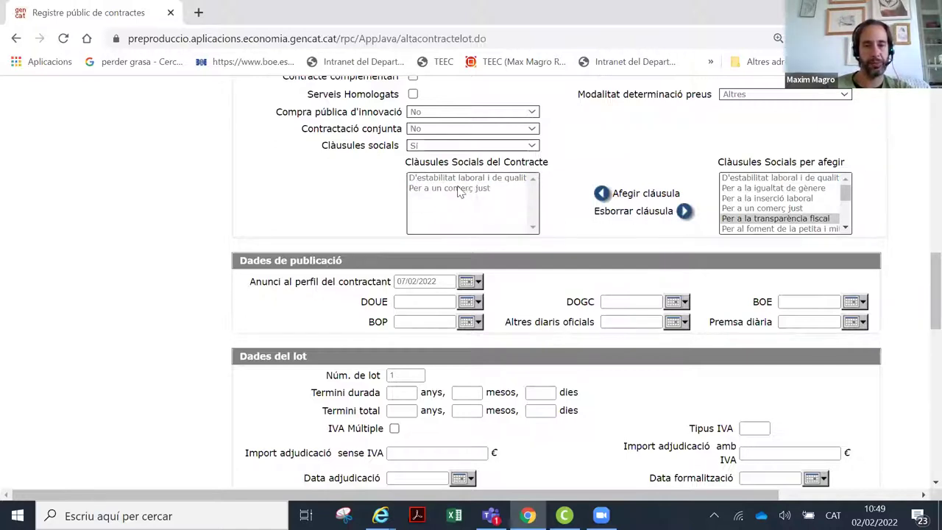
left_click(497, 190)
left_click(683, 211)
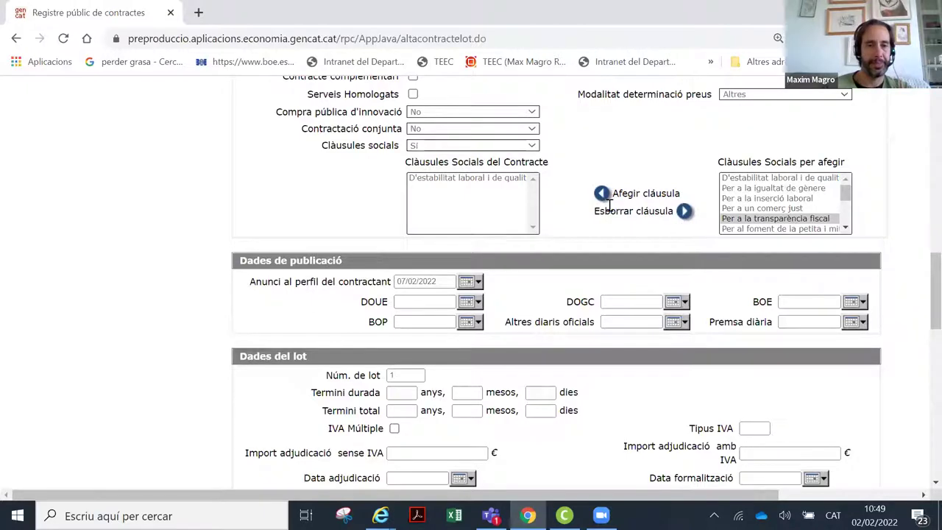
scroll(609, 206, "down", 1)
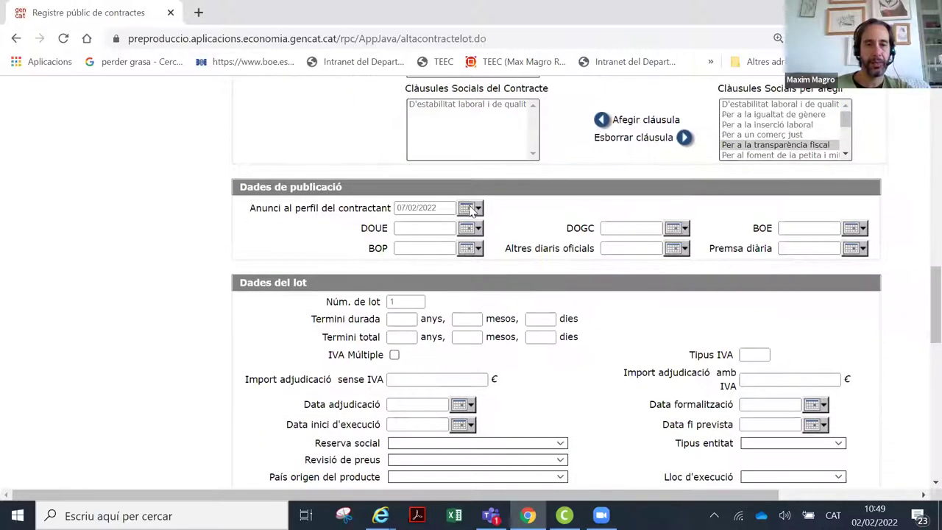
double_click(243, 186)
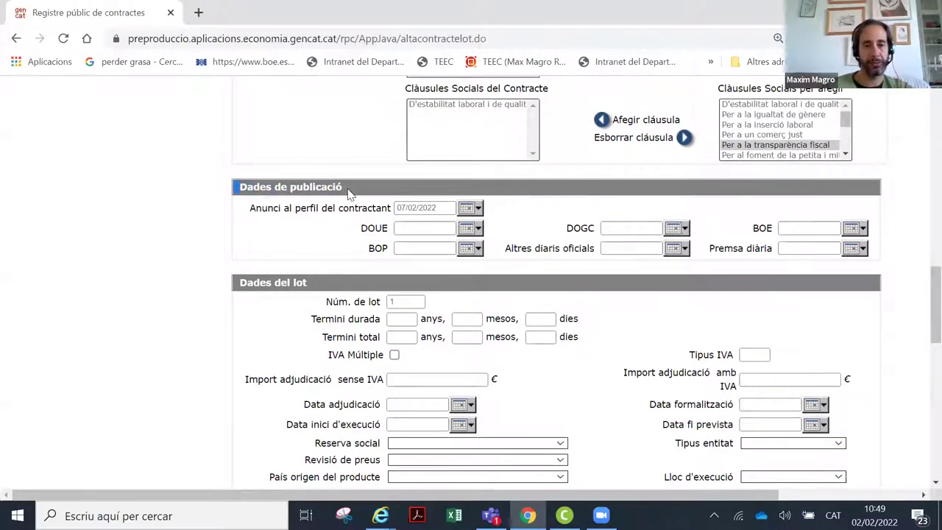
scroll(494, 188, "down", 1)
scroll(527, 154, "up", 1)
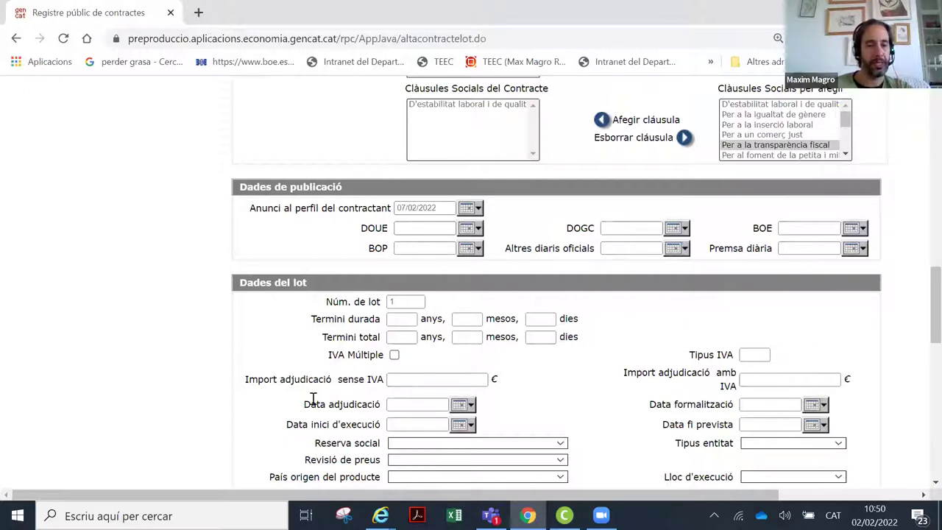
left_click_drag(305, 404, 409, 402)
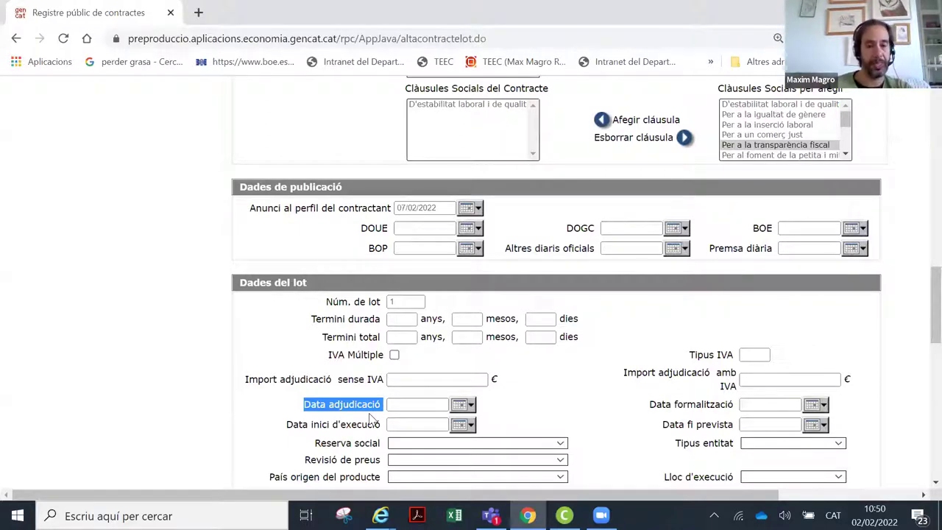
left_click(416, 210)
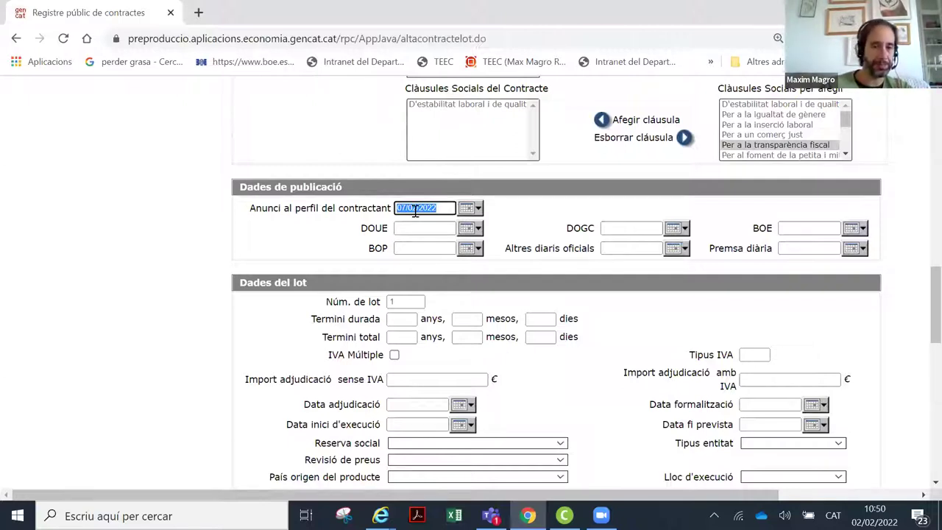
left_click_drag(358, 190, 260, 189)
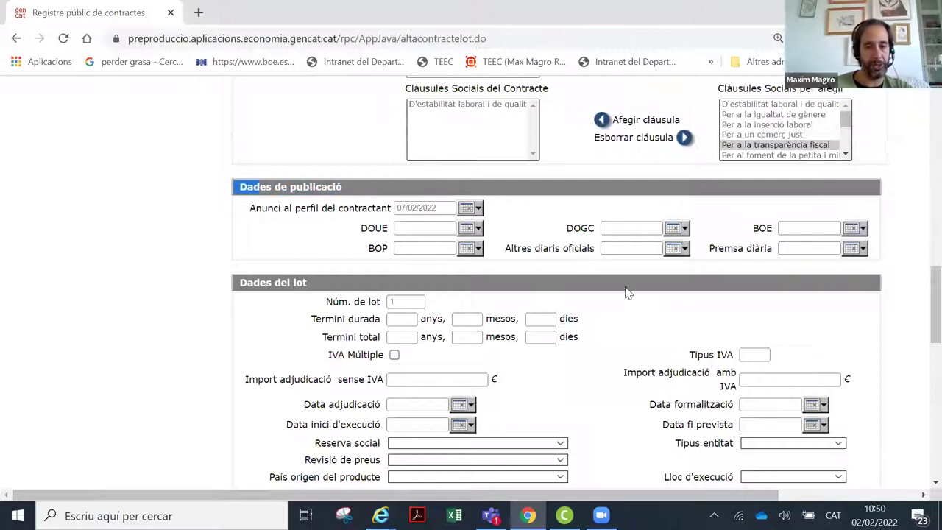
left_click(419, 208)
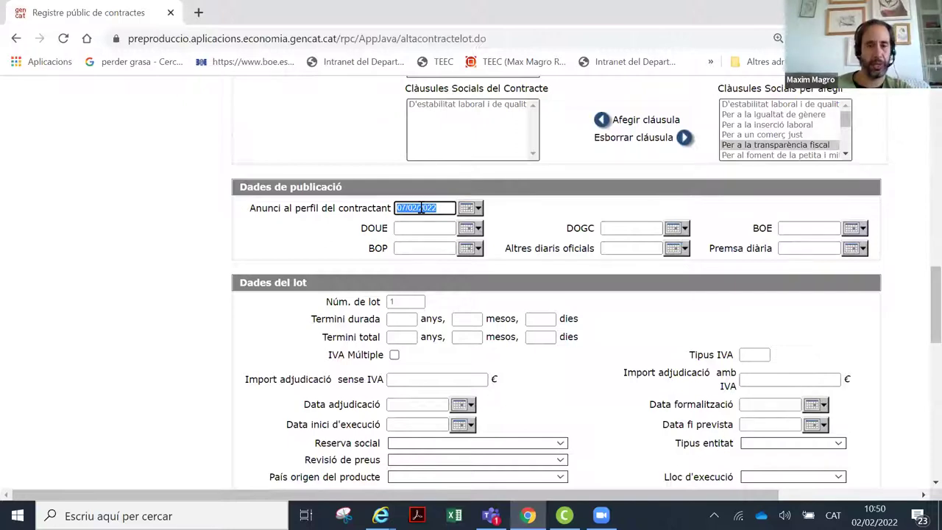
left_click(230, 272)
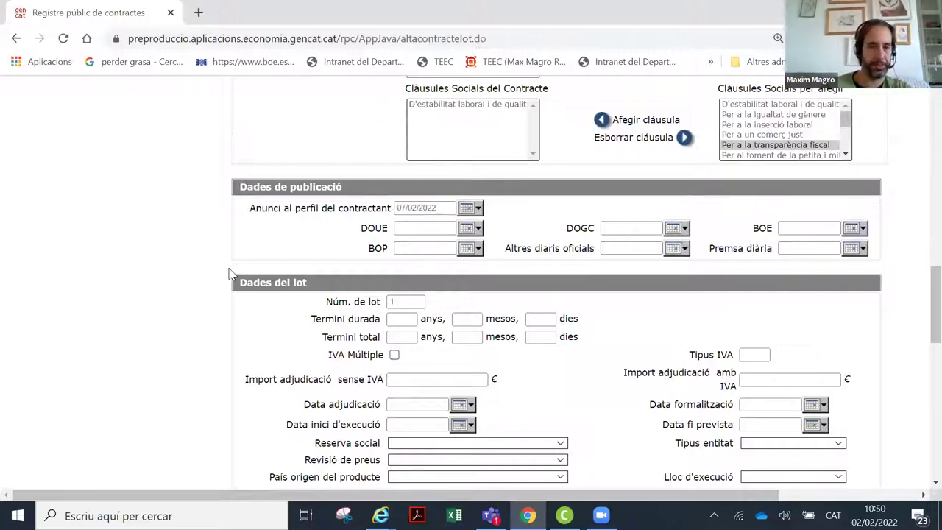
scroll(230, 274, "down", 2)
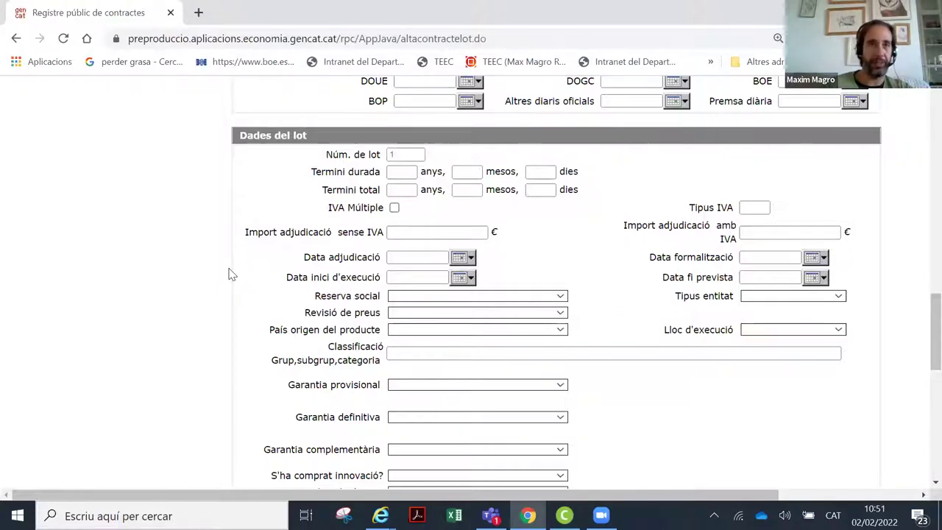
scroll(213, 295, "up", 2)
scroll(214, 296, "down", 3)
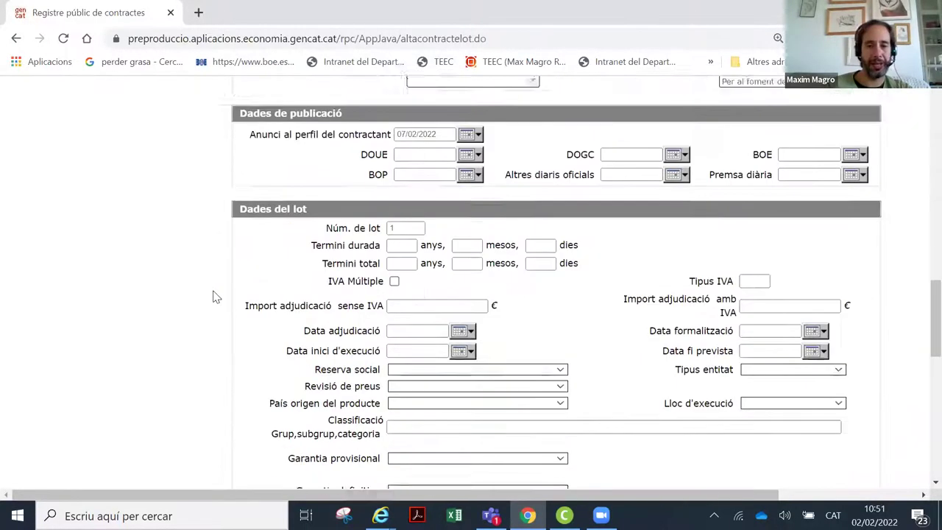
scroll(215, 296, "up", 1)
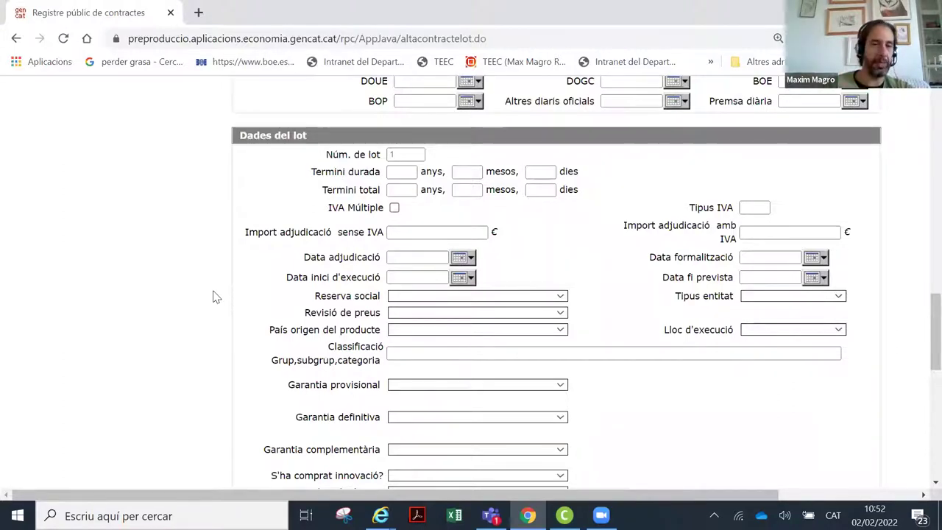
scroll(361, 202, "down", 1)
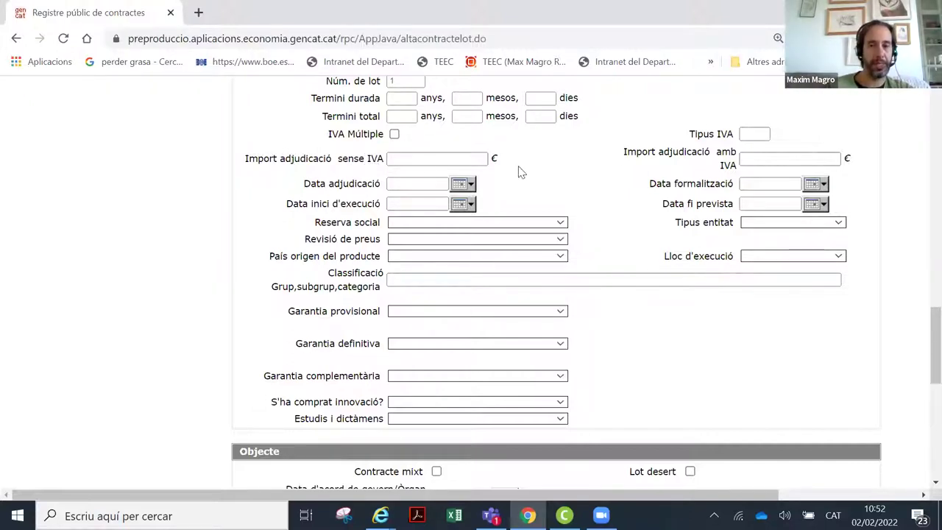
Fill Import adjudicació sense IVA with 50.000.
left_click(445, 157)
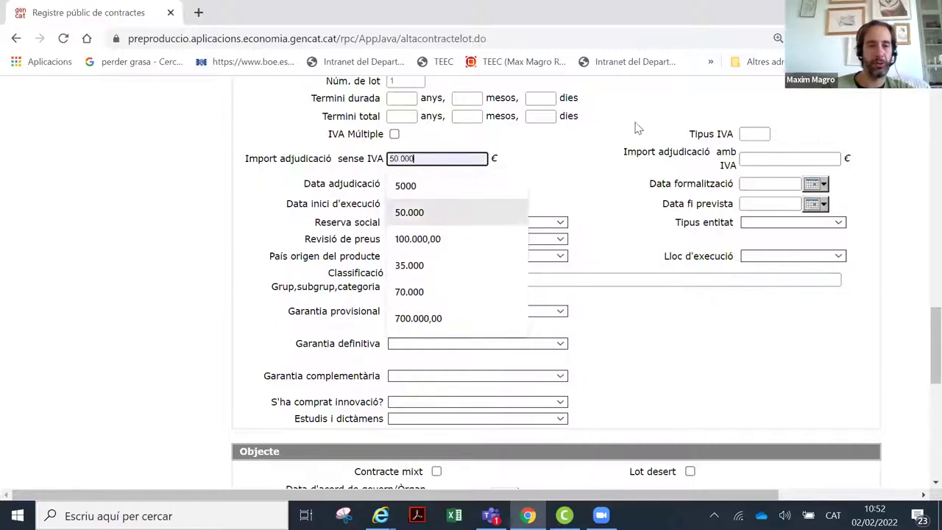
left_click(434, 213)
left_click(754, 134)
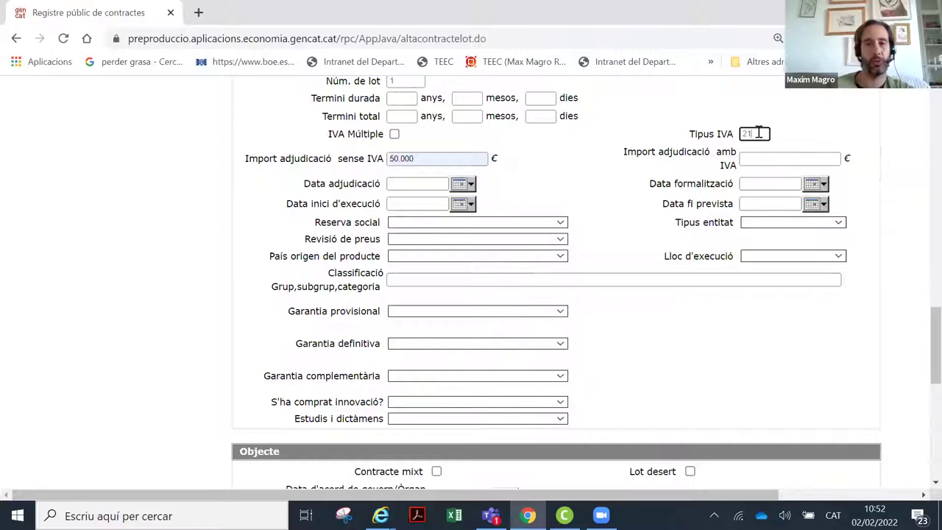
left_click(700, 180)
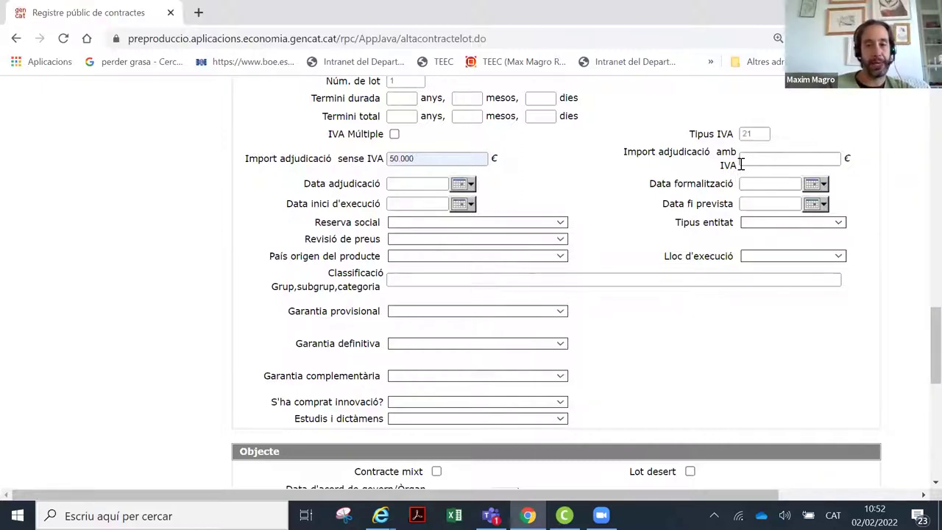
left_click(784, 157)
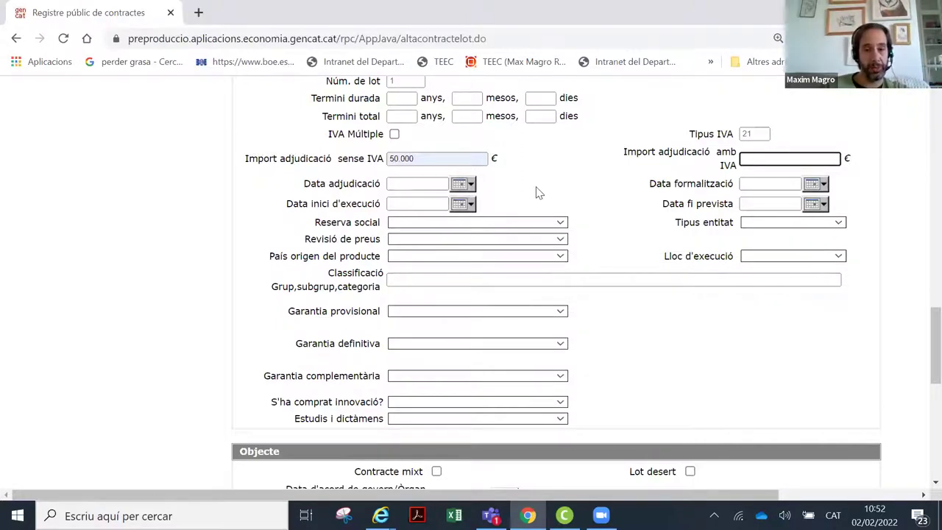
left_click(745, 137)
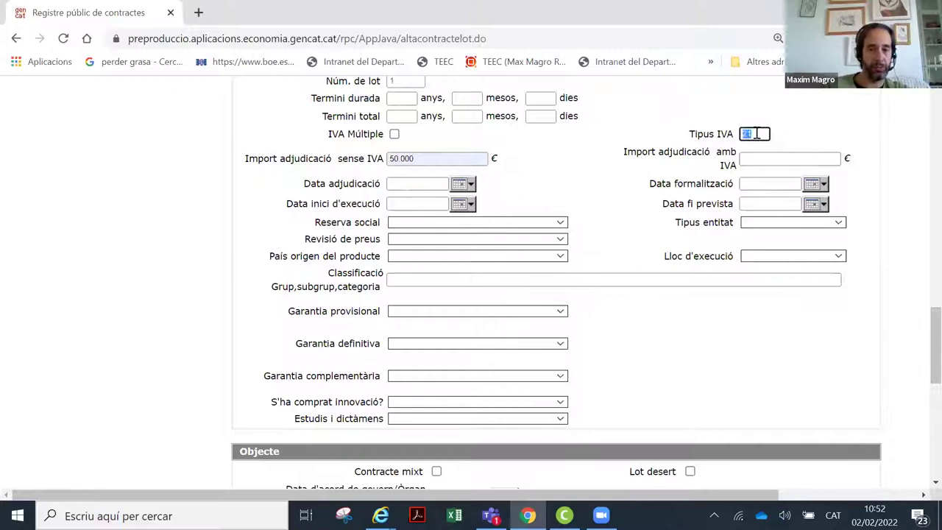
Set Tipus IVA to 21 with IVA Múltiple left unticked.
left_click(394, 134)
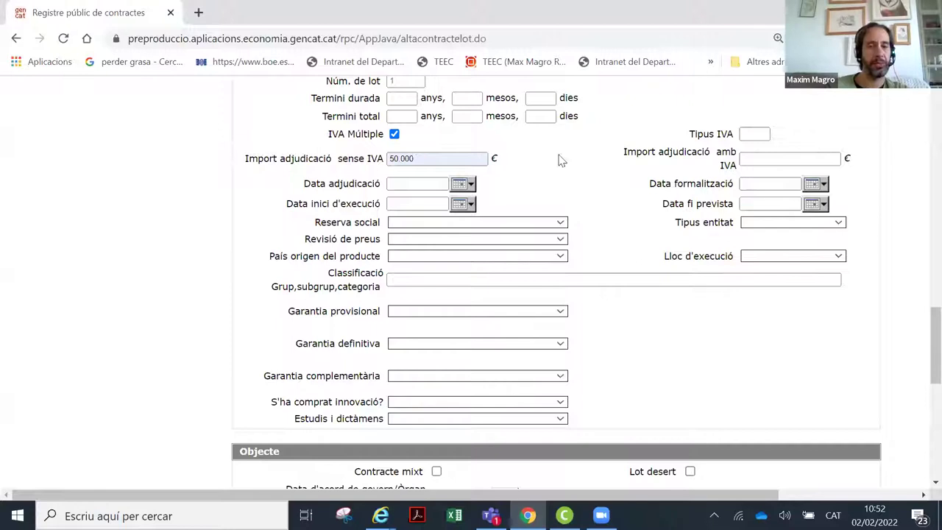
left_click(757, 158)
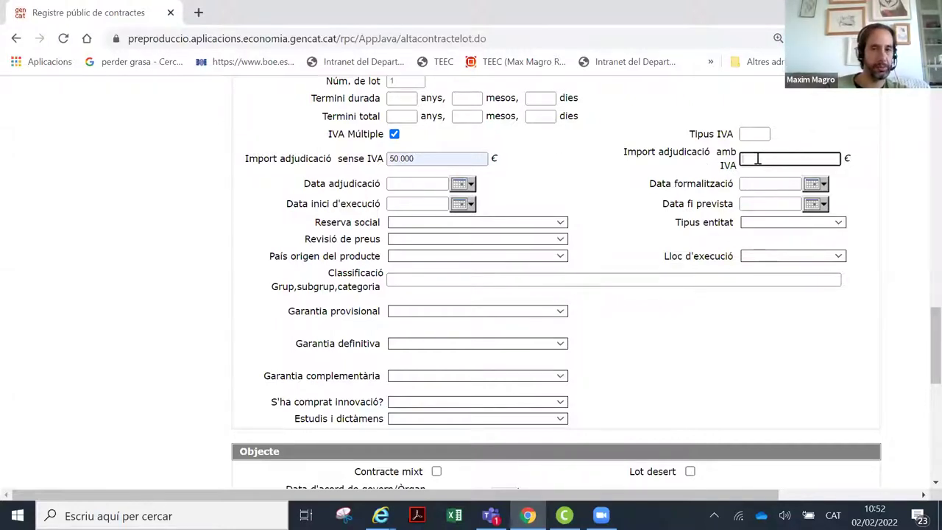
left_click(394, 134)
left_click(762, 134)
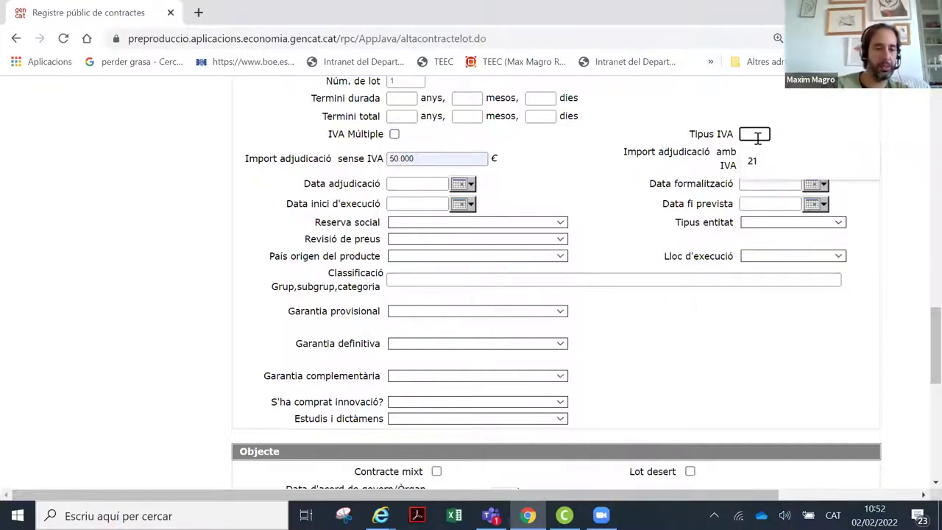
key("Down")
key("Return")
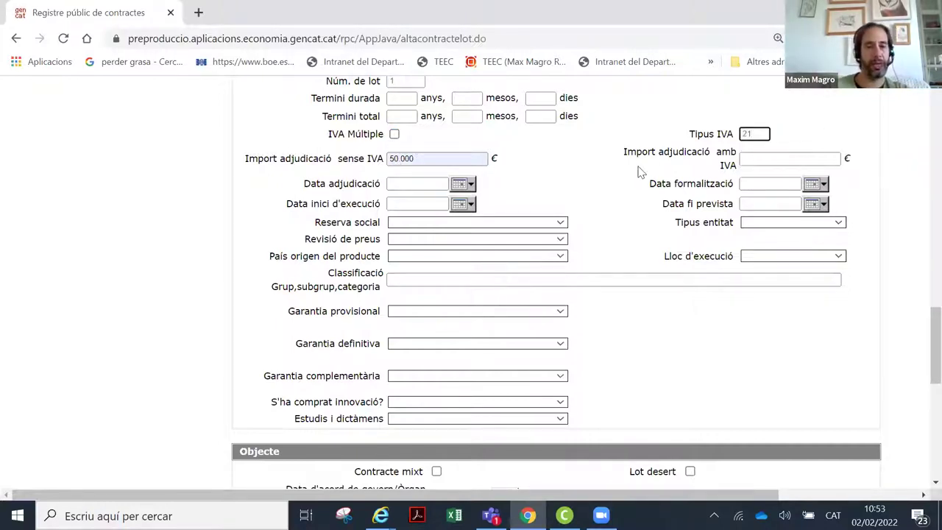
left_click(642, 170)
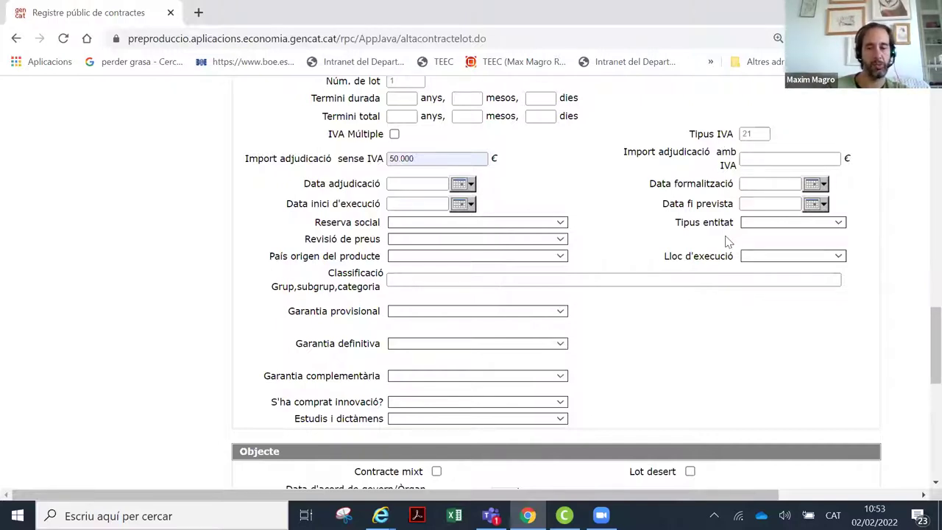
Pick 09/02/2022 from the calendar for Data inici d'execució.
scroll(604, 277, "up", 1)
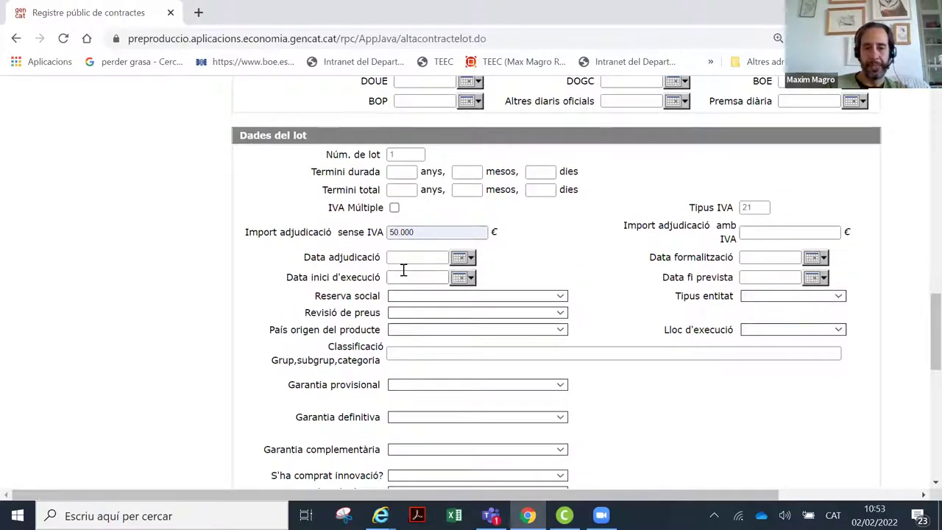
left_click_drag(304, 259, 381, 257)
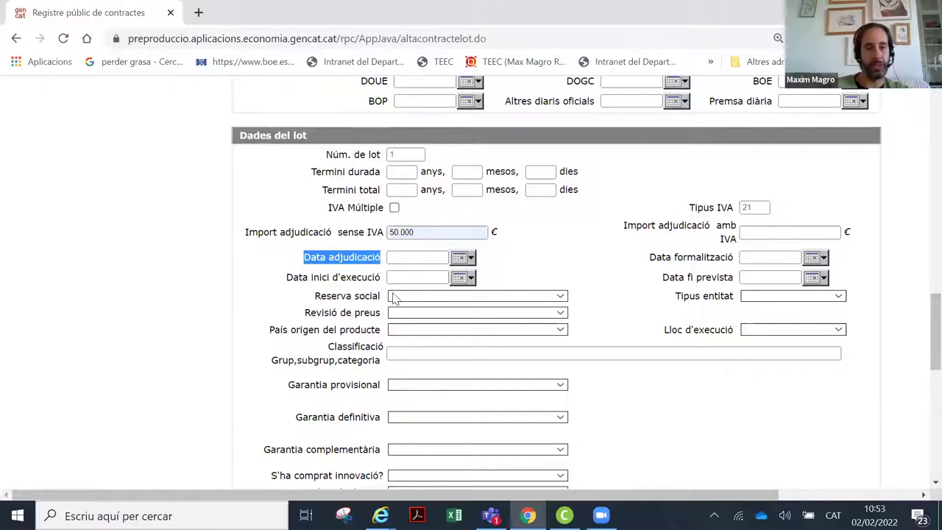
scroll(394, 299, "up", 1)
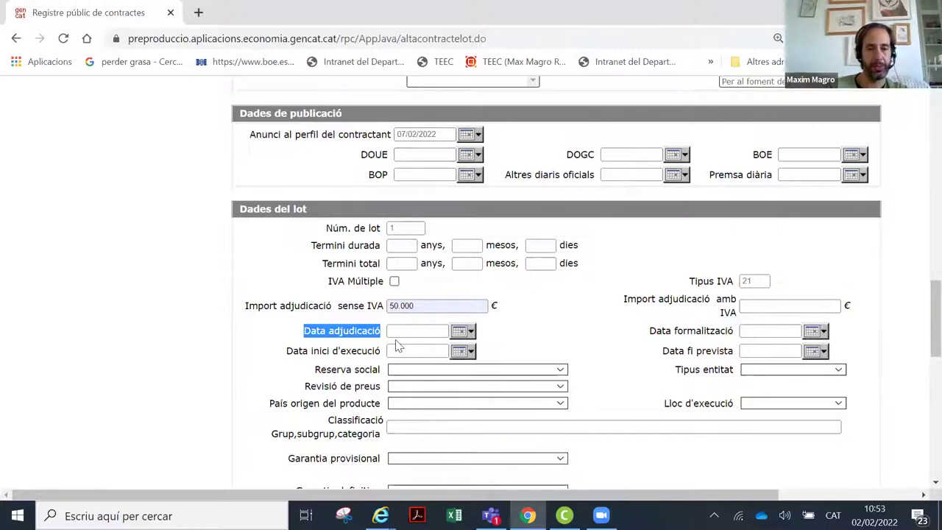
left_click(741, 331)
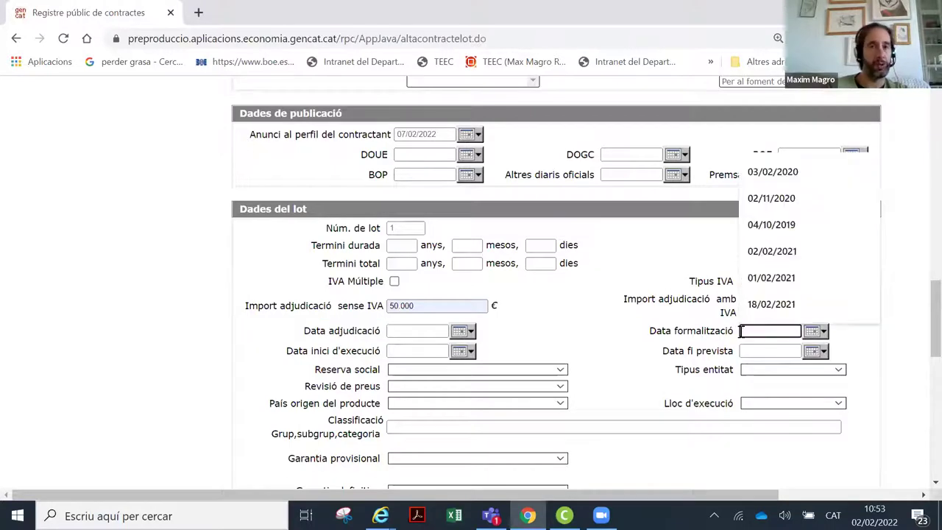
left_click(403, 351)
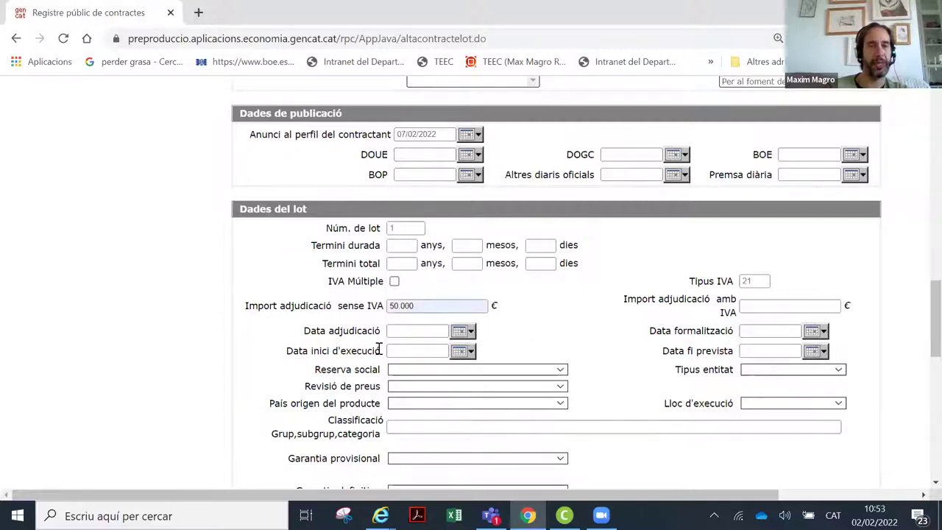
left_click(462, 353)
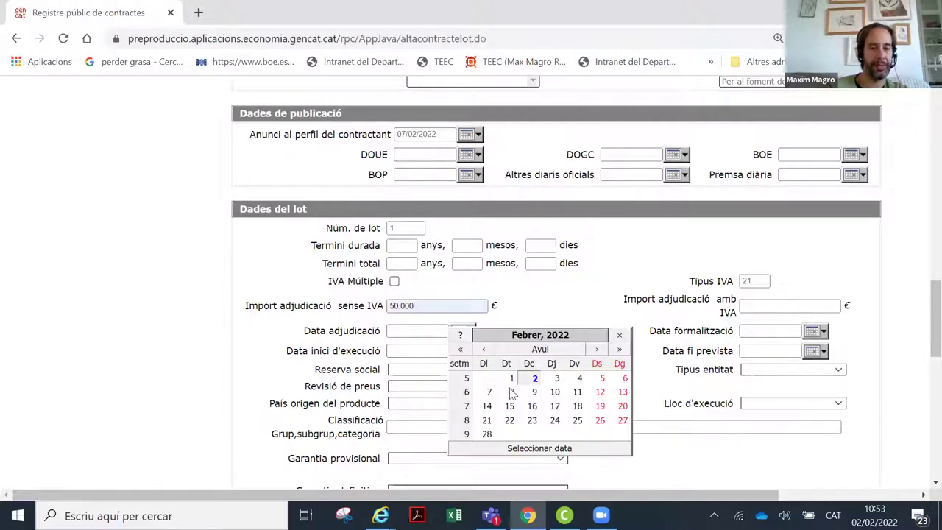
left_click(535, 392)
triple_click(439, 351)
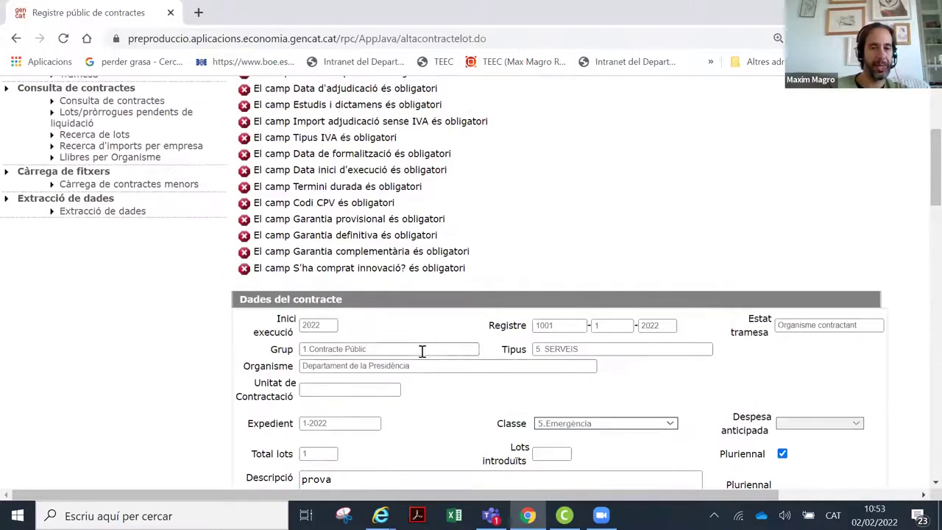
Set both the award date and Data formalització to 01/02/2022 via the calendars.
left_click(329, 323)
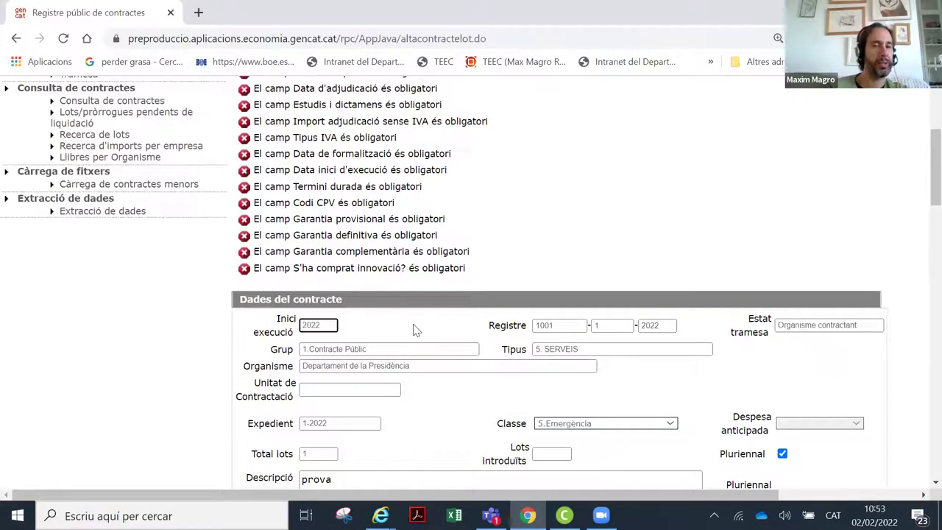
scroll(416, 331, "down", 10)
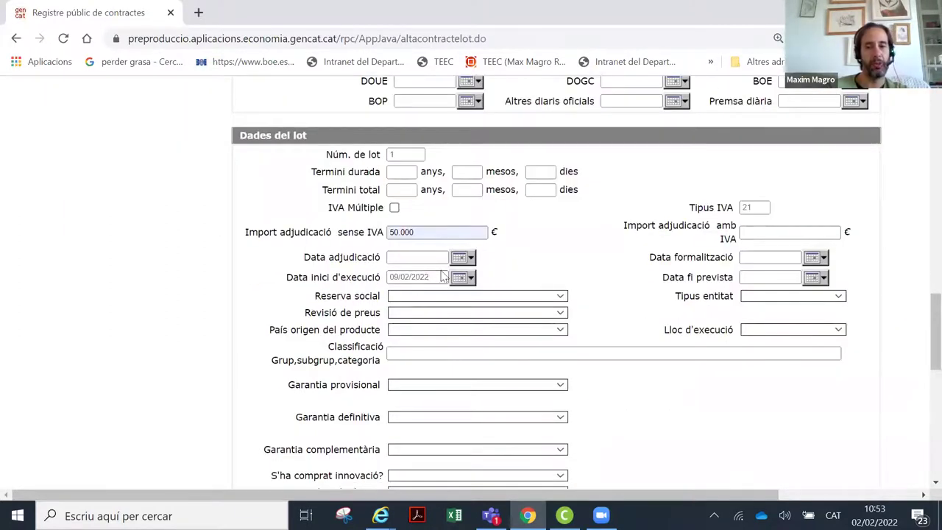
left_click(460, 258)
left_click(512, 318)
left_click(817, 259)
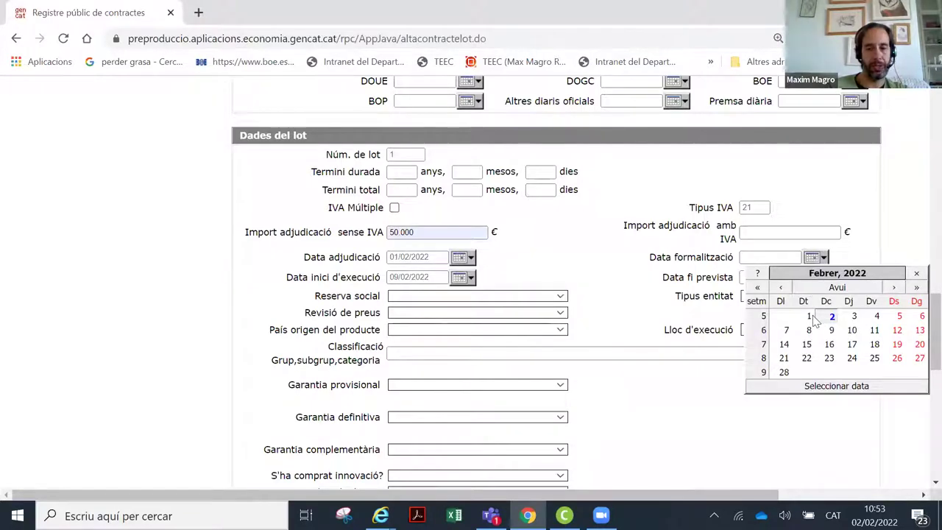
left_click(812, 316)
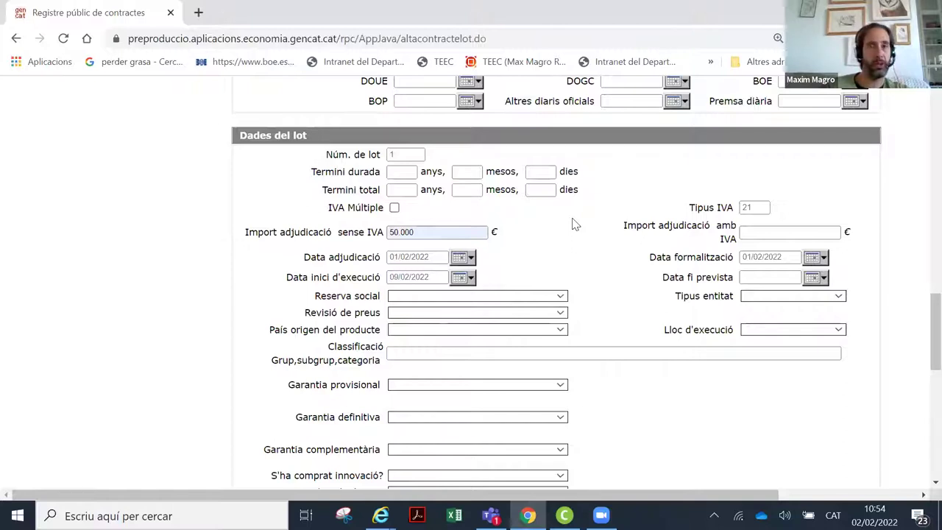
Check the execution start date, Data fi prevista and Termini durada fields.
triple_click(433, 276)
left_click(751, 277)
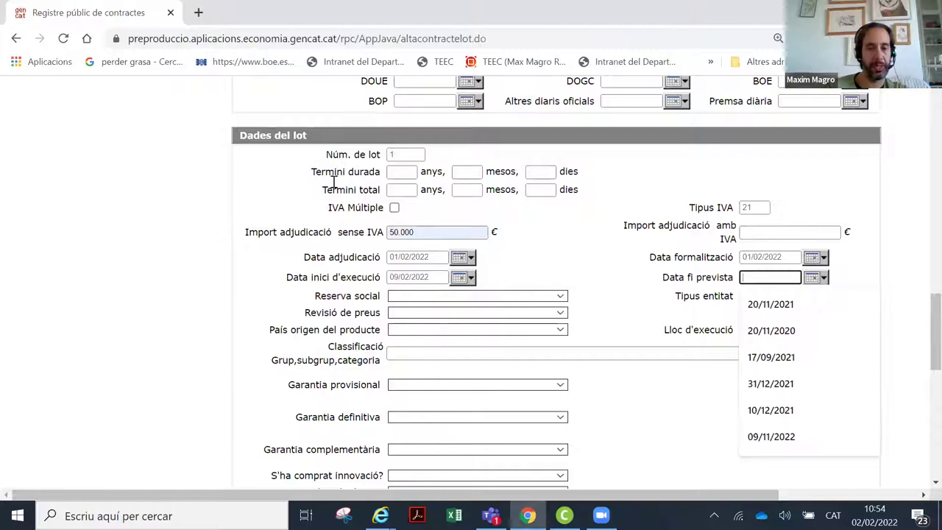
left_click(405, 173)
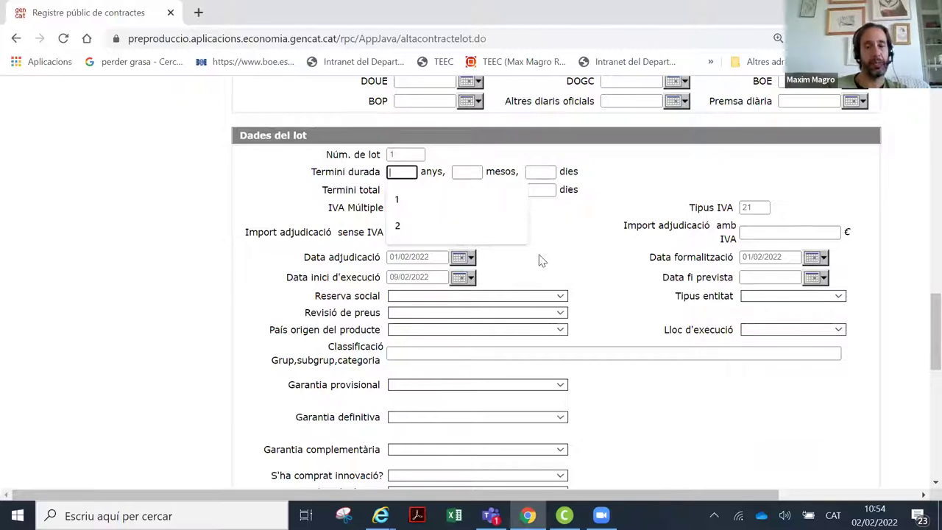
left_click(625, 260)
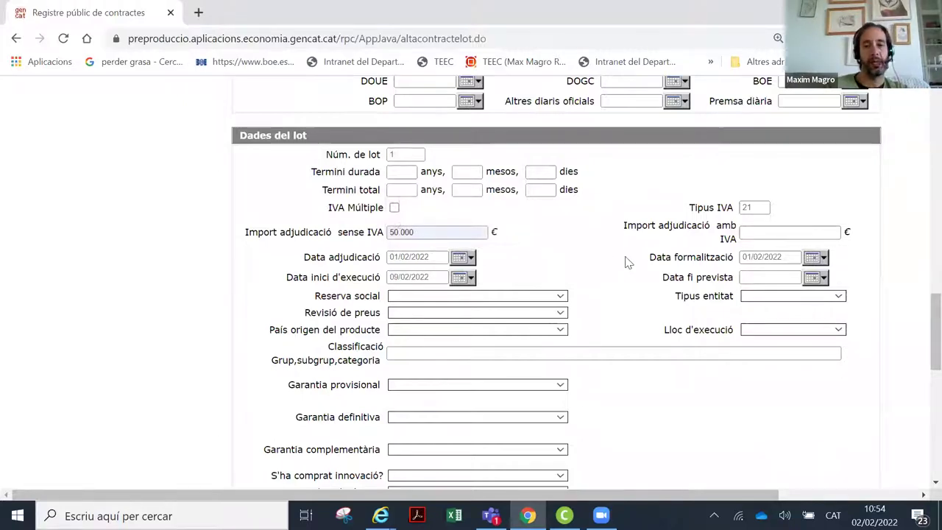
left_click(745, 277)
Enter a contract duration of 1 year in Termini durada anys.
left_click(477, 173)
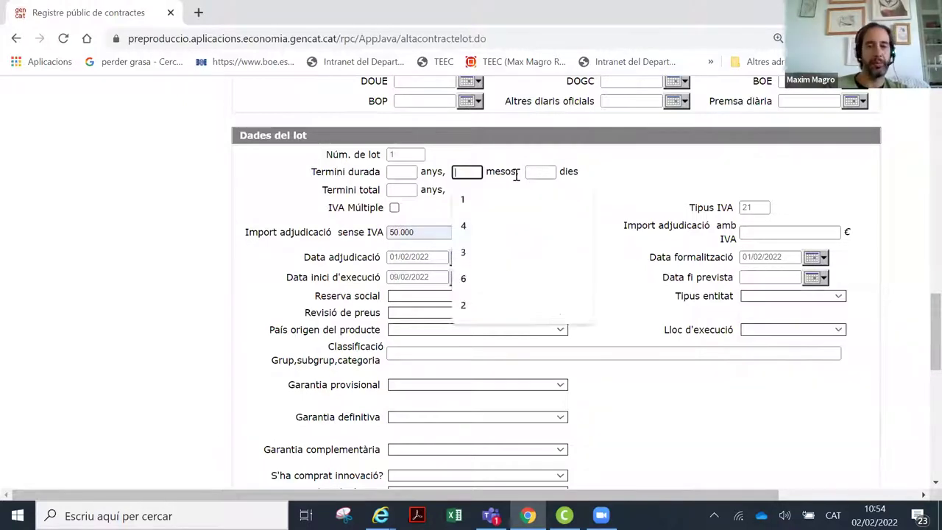
left_click(603, 190)
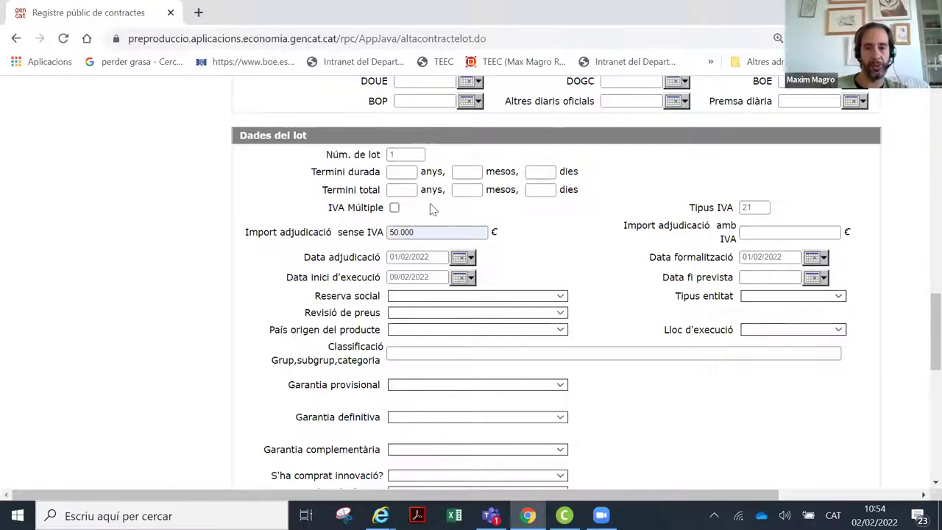
left_click(414, 172)
type("1")
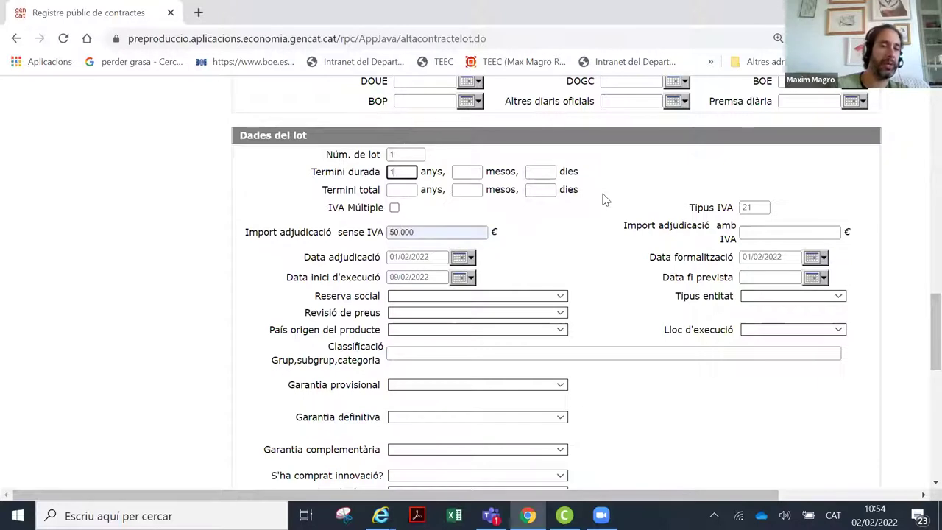
left_click(601, 237)
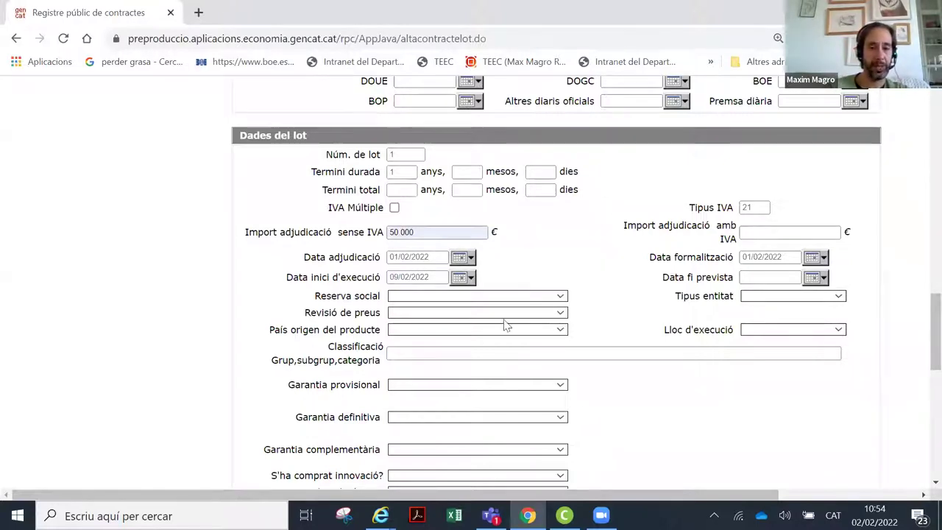
Type 09/03/ in Data fi prevista and try a 1-day duration, then delete the days value.
left_click(403, 280)
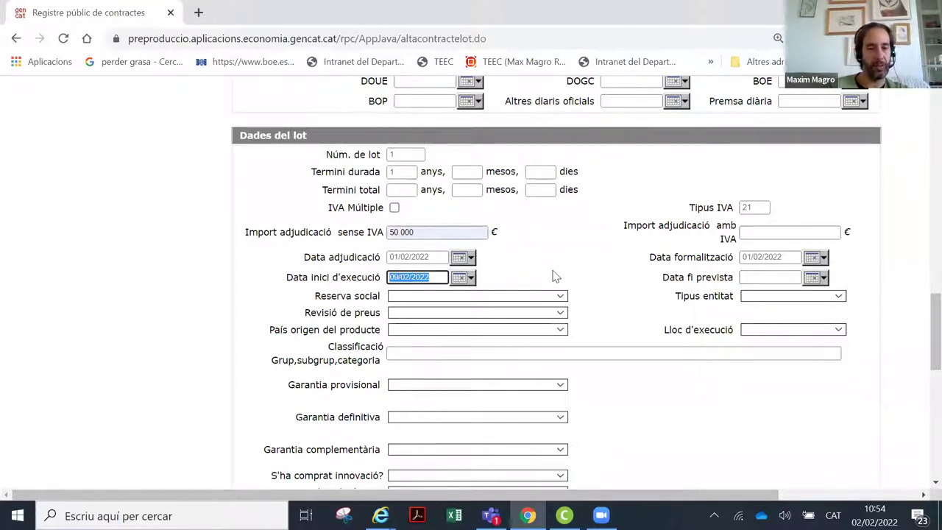
left_click(755, 277)
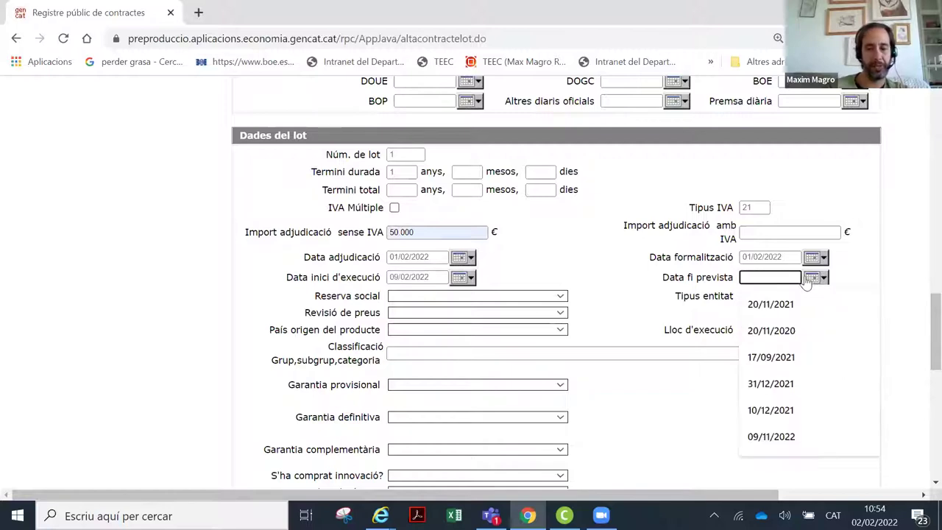
type("09/03/2023")
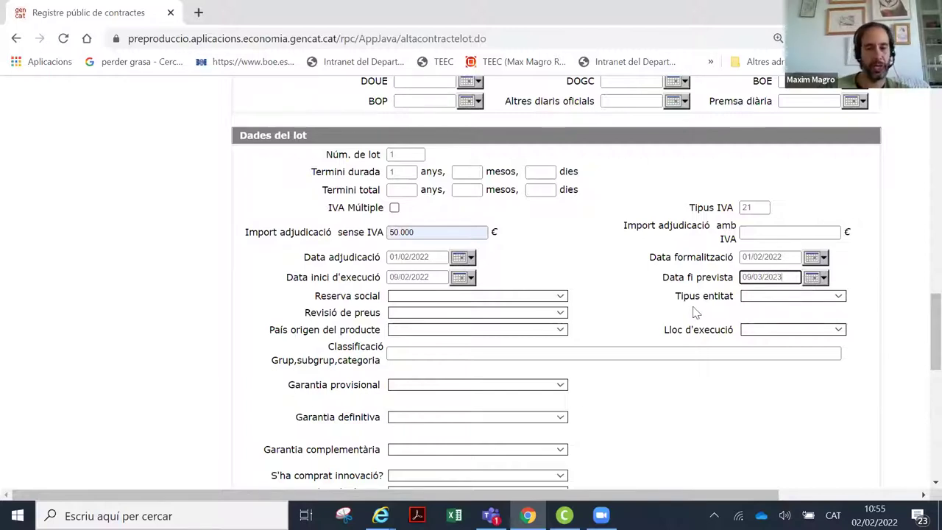
left_click(546, 170)
type("1")
left_click(552, 238)
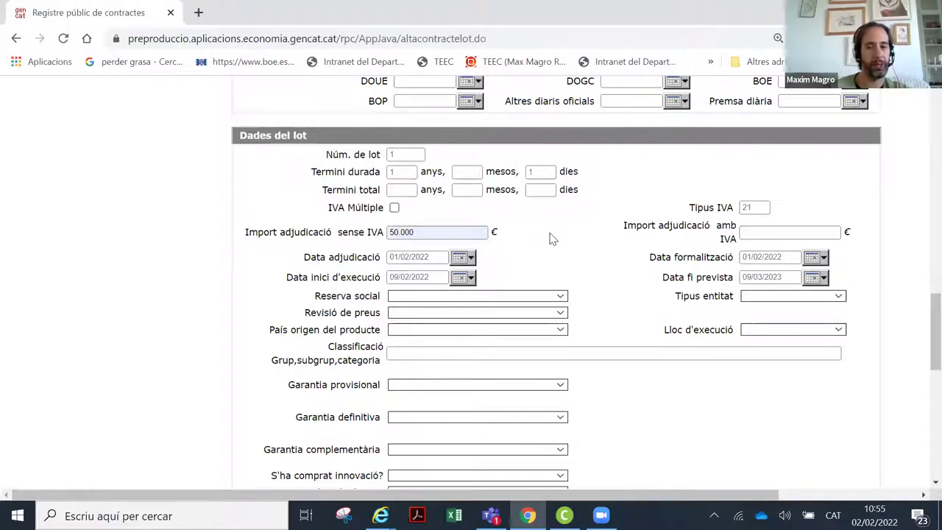
double_click(544, 172)
key("BackSpace")
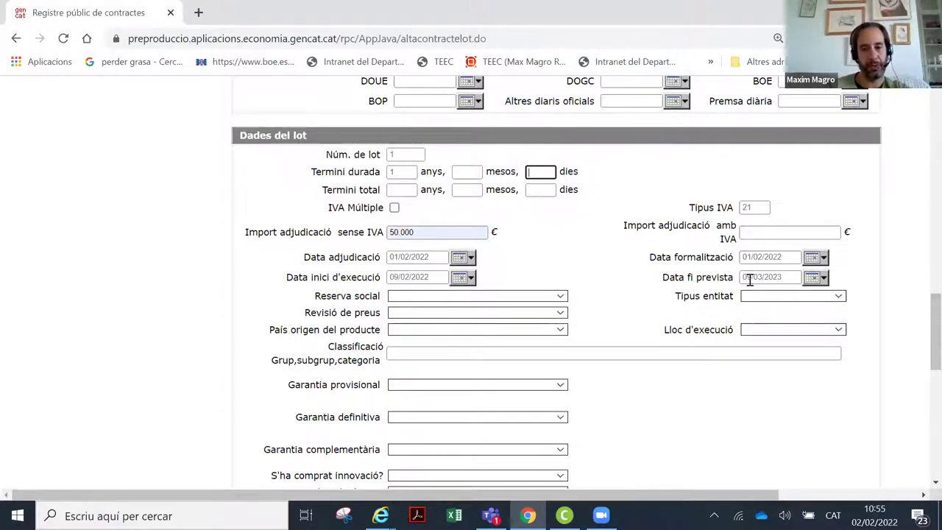
Change the expected end date to 08/02/2023, then delete it so the field is empty.
left_click(751, 279)
left_click(762, 277)
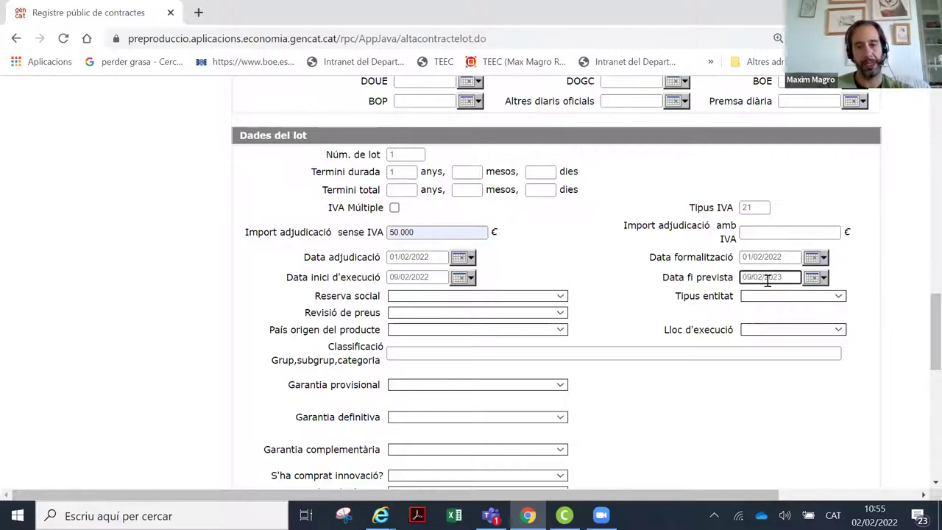
key("BackSpace")
type("8")
left_click(667, 321)
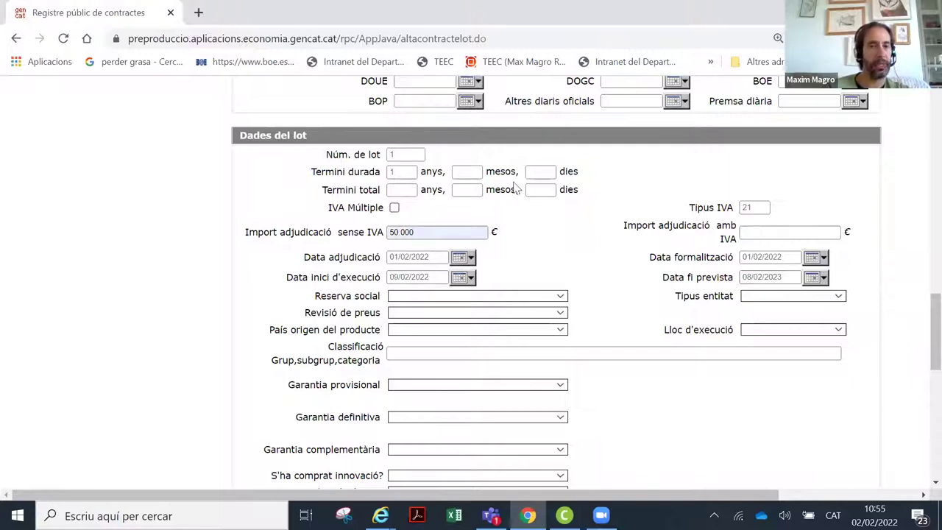
left_click(786, 277)
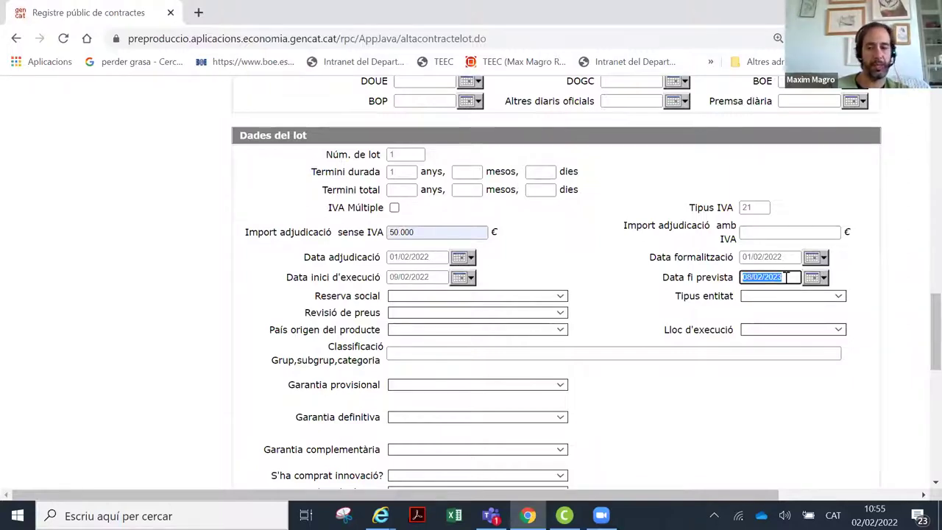
key("BackSpace")
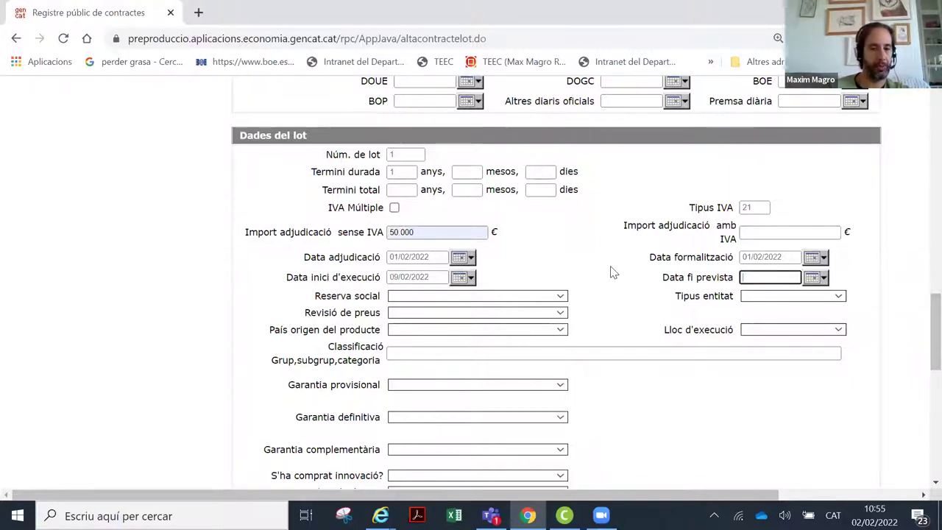
Try Reserva social Sí with entity type Altres, then clear the social reservation answer.
scroll(611, 272, "down", 2)
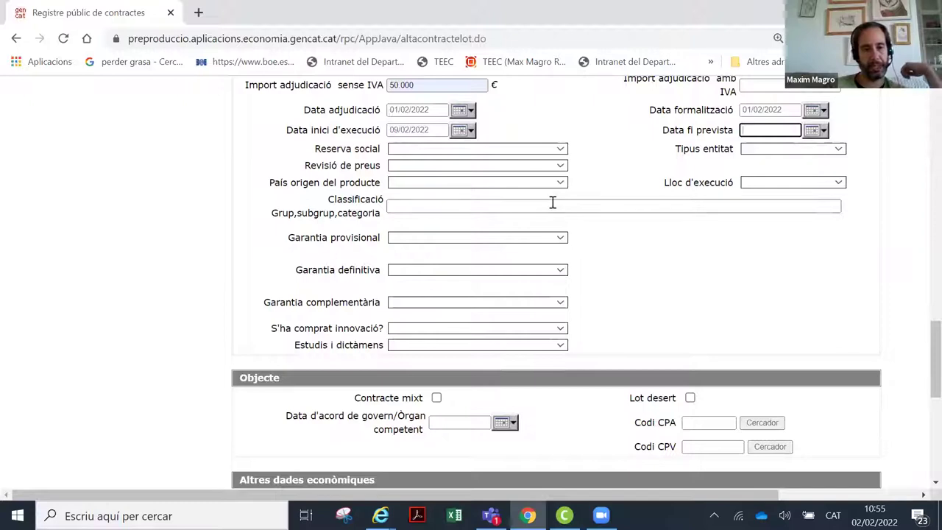
left_click(562, 150)
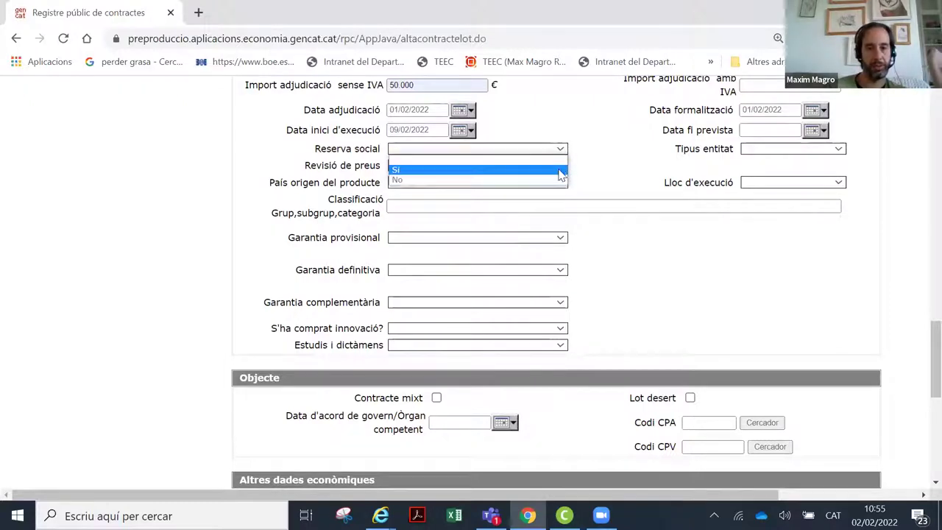
left_click(561, 174)
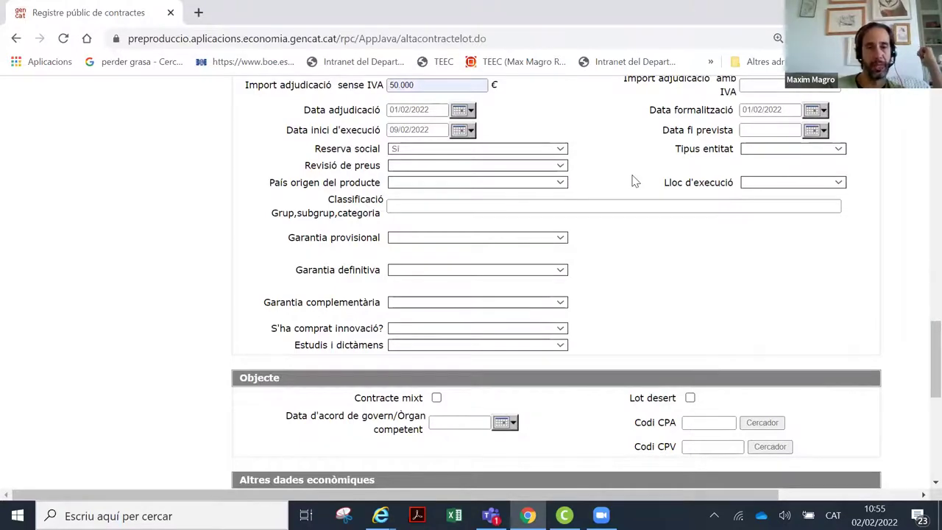
left_click(753, 151)
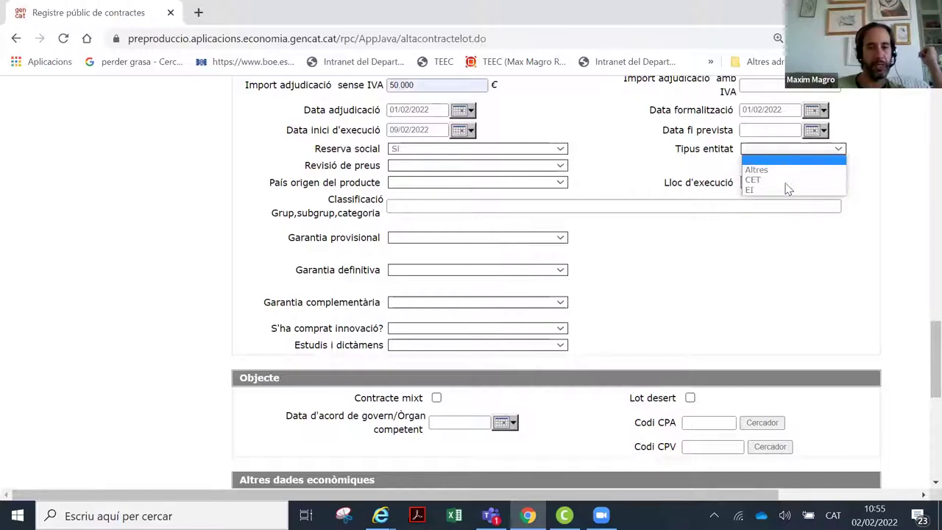
left_click(771, 170)
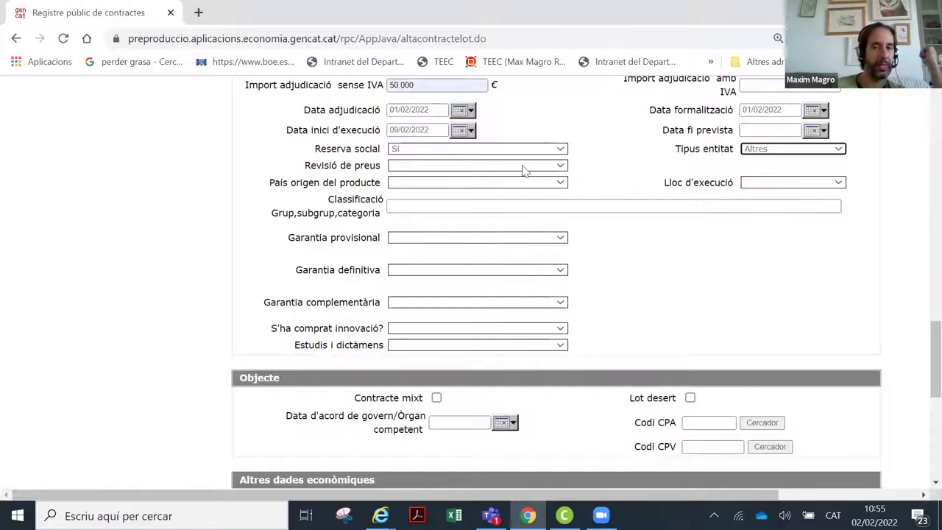
left_click(549, 151)
left_click(551, 161)
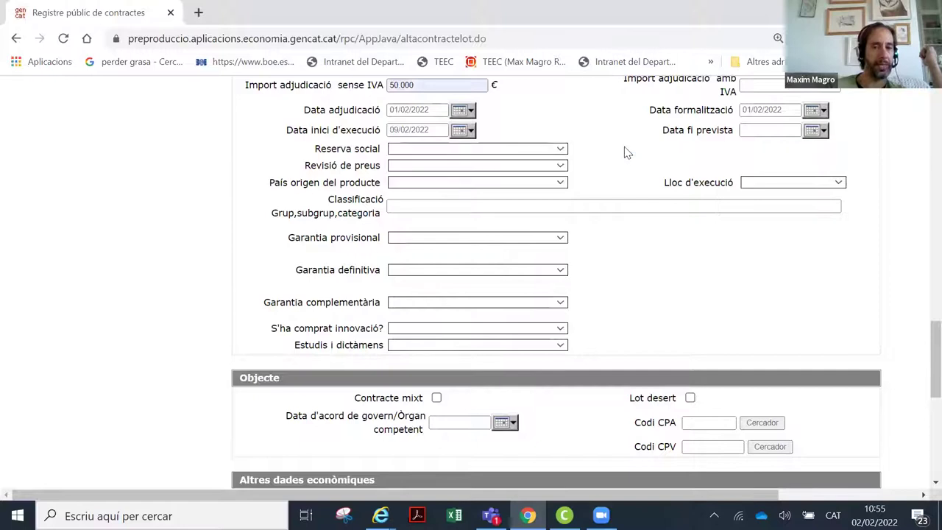
Set Revisió de preus to 'a) No prevista revisió de preus' and Reserva social to No.
left_click(559, 166)
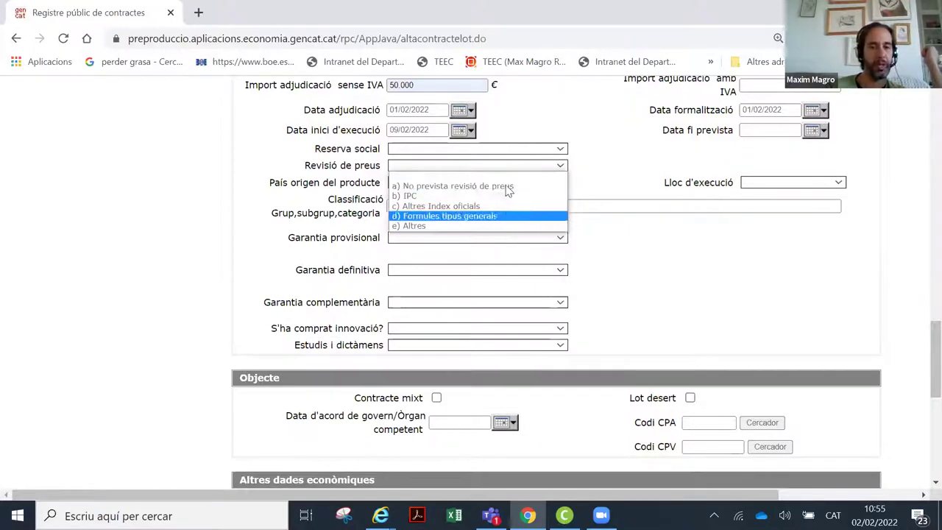
left_click(554, 186)
left_click(557, 150)
left_click(553, 180)
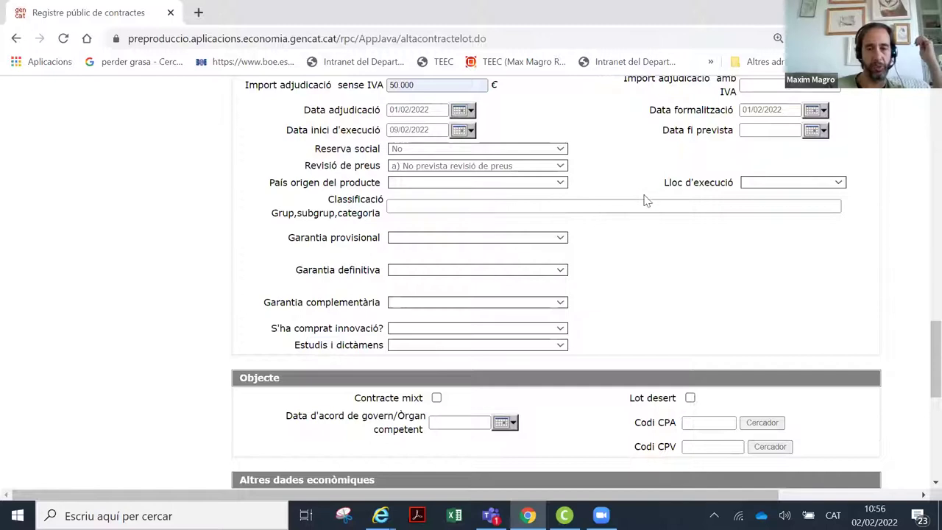
scroll(627, 189, "down", 1)
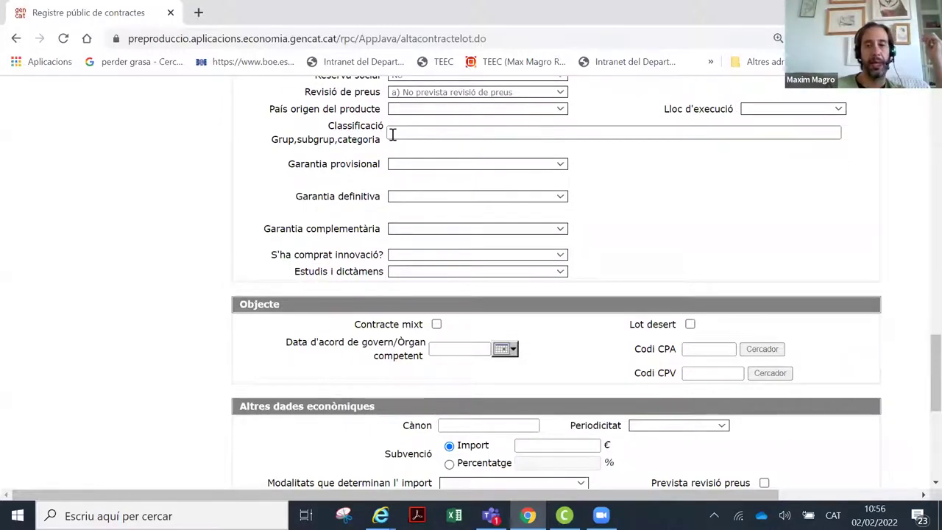
Mark the provisional, definitive and complementary guarantees as required.
left_click_drag(342, 126, 463, 130)
left_click(464, 130)
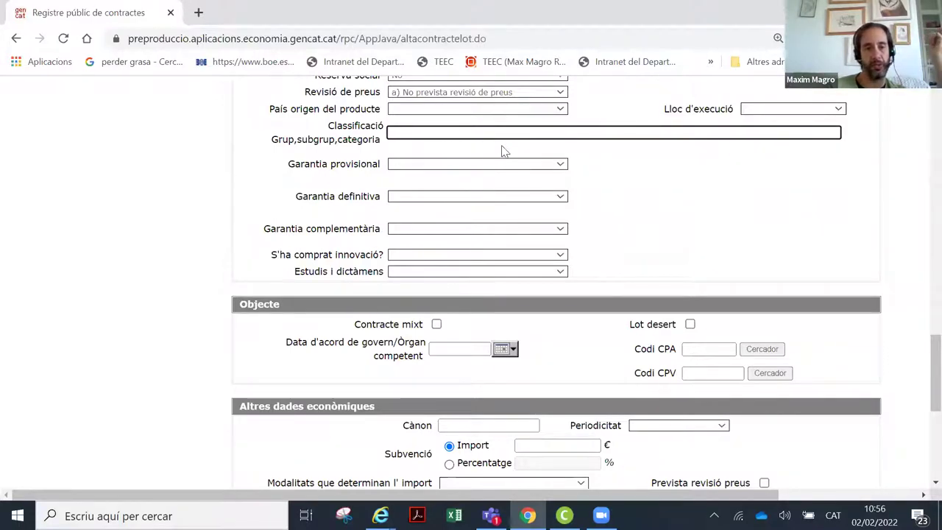
left_click(561, 165)
left_click(551, 185)
left_click(564, 199)
left_click(560, 221)
left_click(559, 229)
left_click(556, 252)
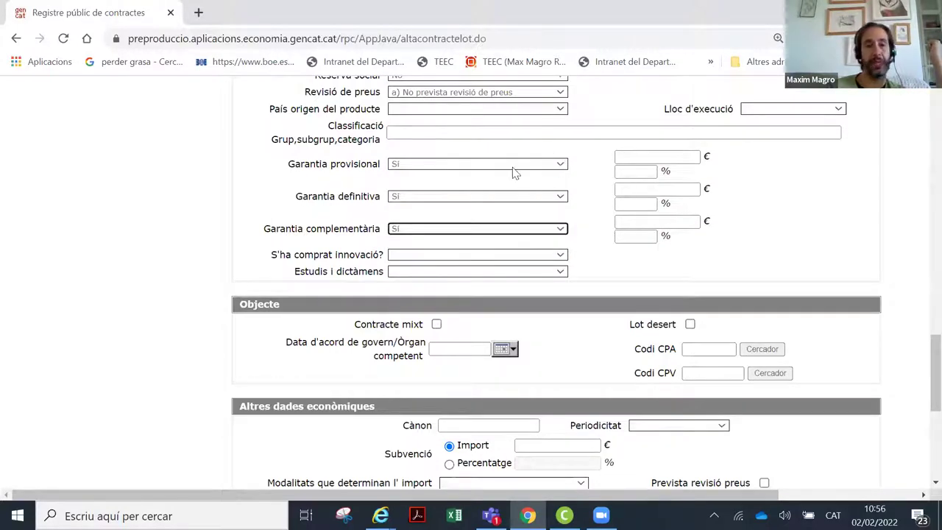
Switch Garantia complementària, definitiva and provisional to No, and S'ha comprat innovació to No.
left_click(559, 232)
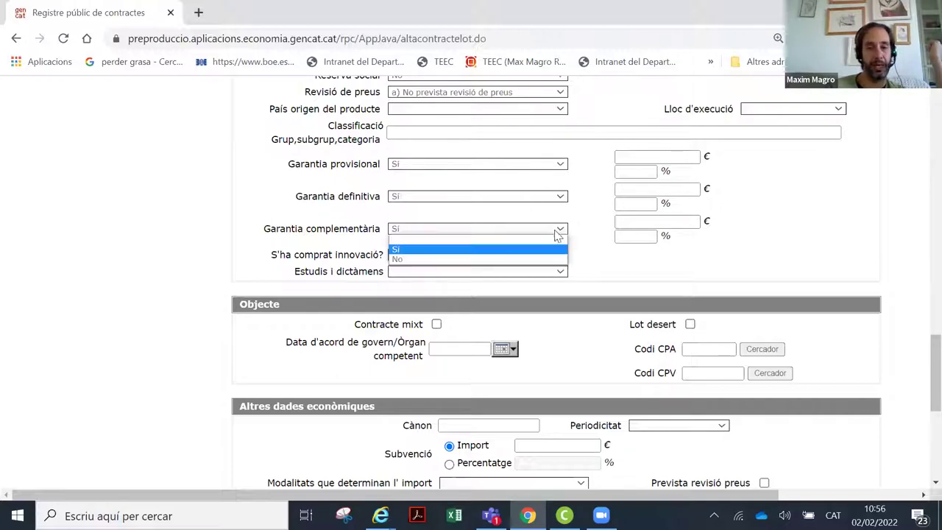
left_click(547, 259)
left_click(560, 197)
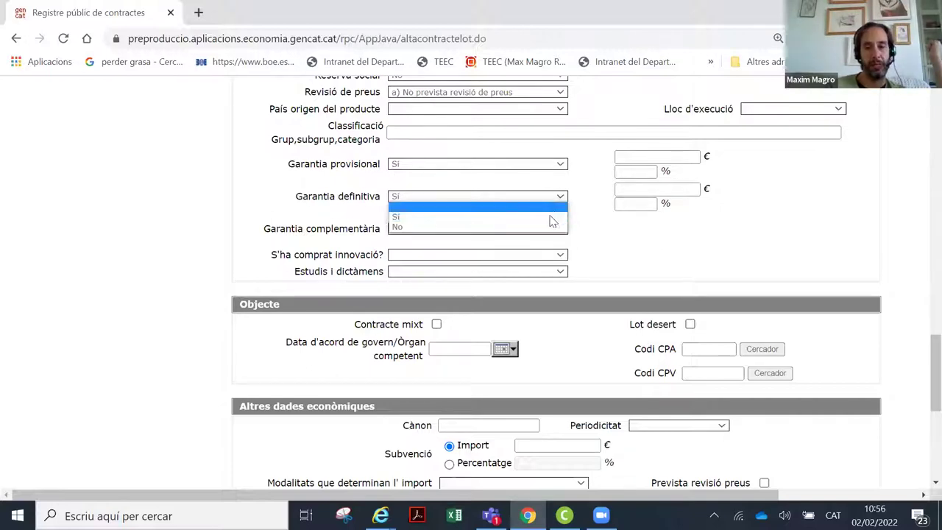
left_click(551, 227)
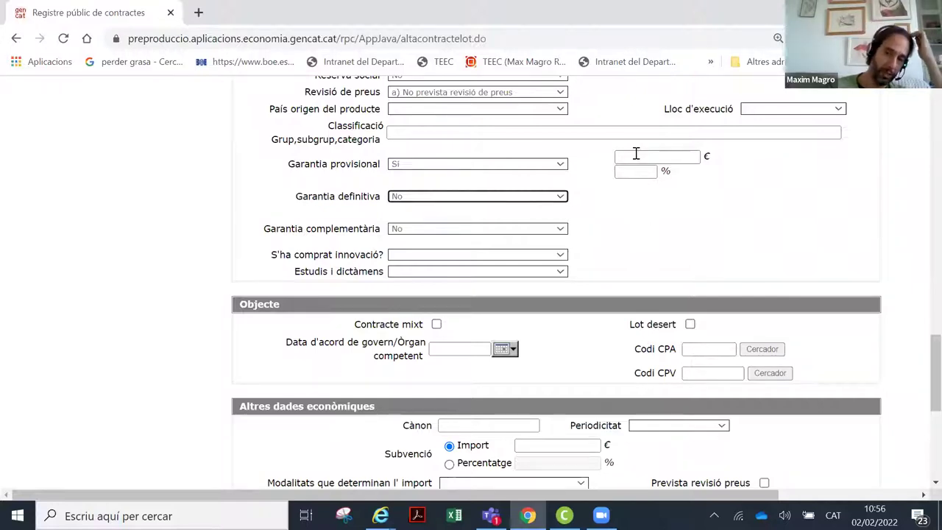
left_click(561, 166)
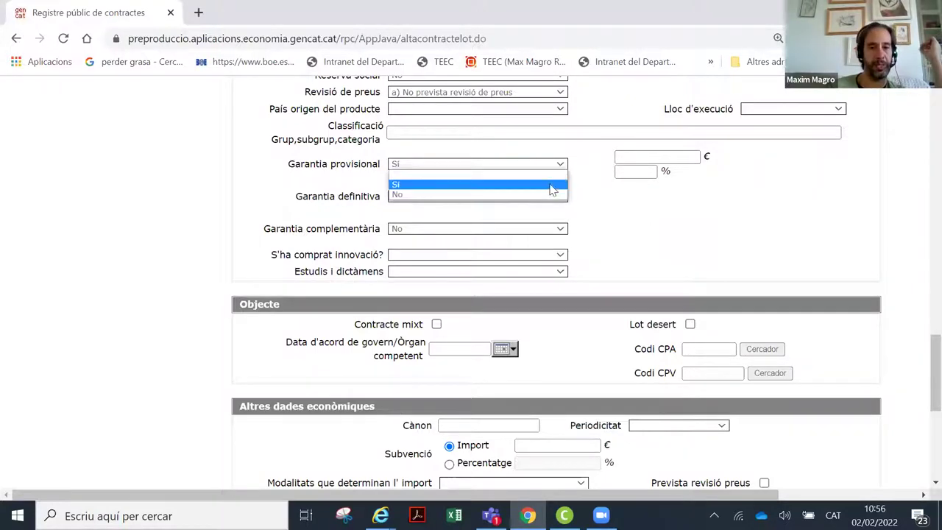
left_click(549, 194)
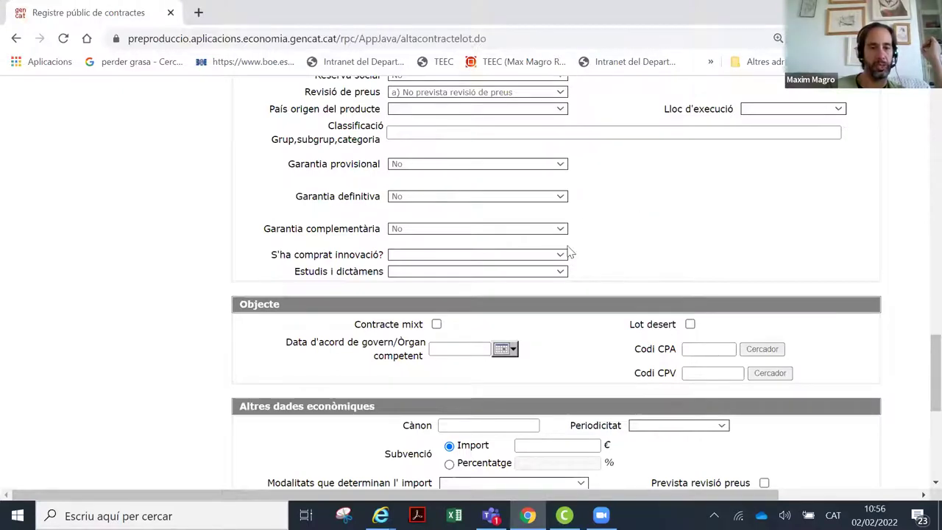
left_click(544, 255)
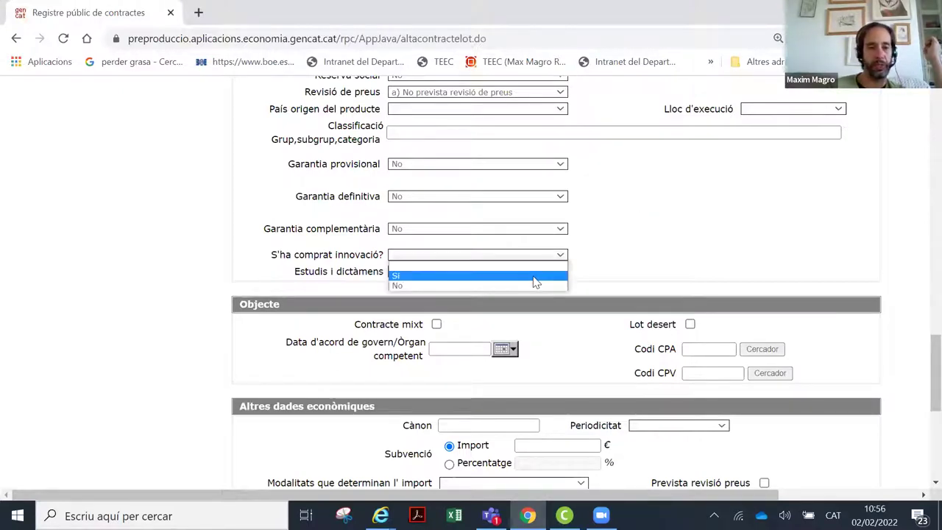
left_click(534, 287)
Answer Sí to Estudis i dictàmens and inspect its budget line, account and reason fields.
scroll(626, 234, "down", 1)
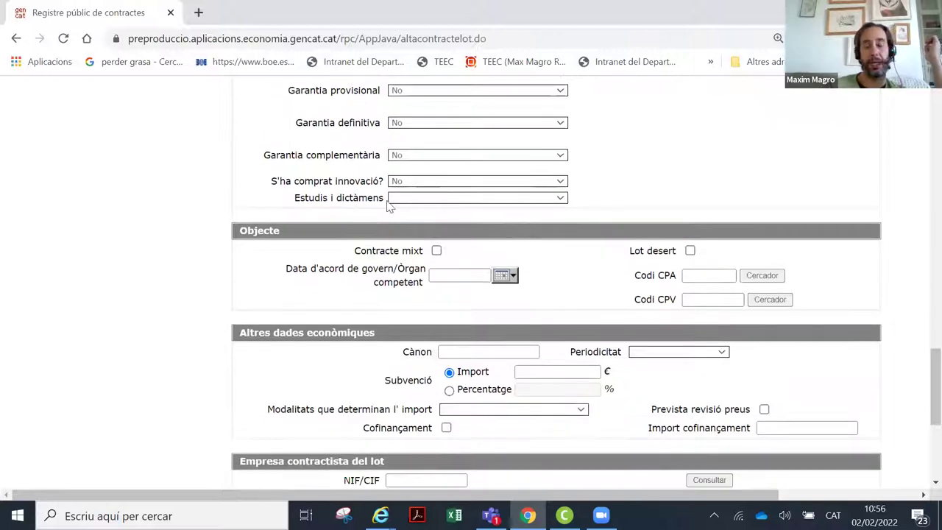
left_click(562, 198)
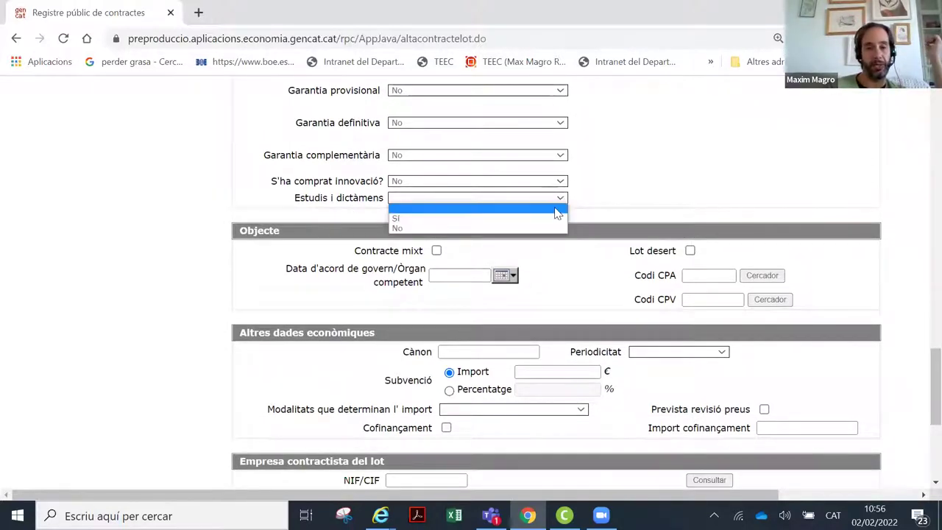
left_click(552, 219)
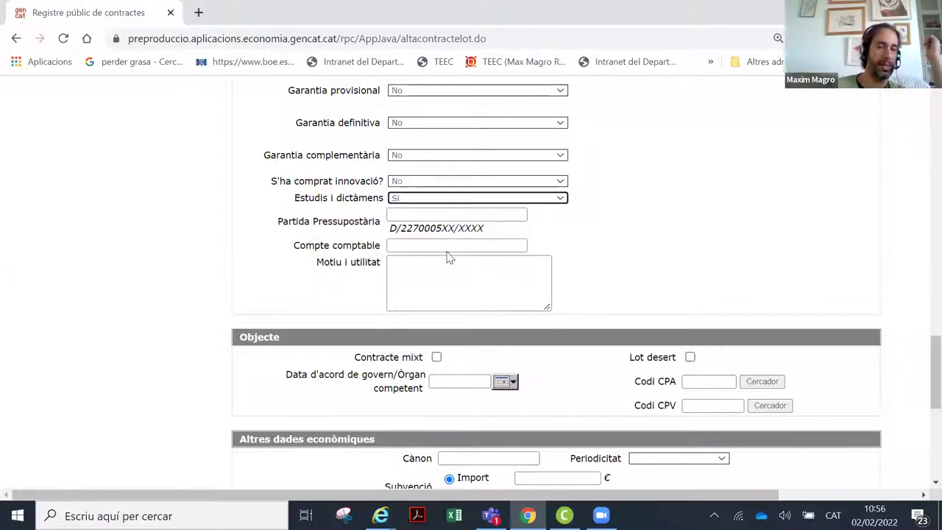
left_click(611, 219)
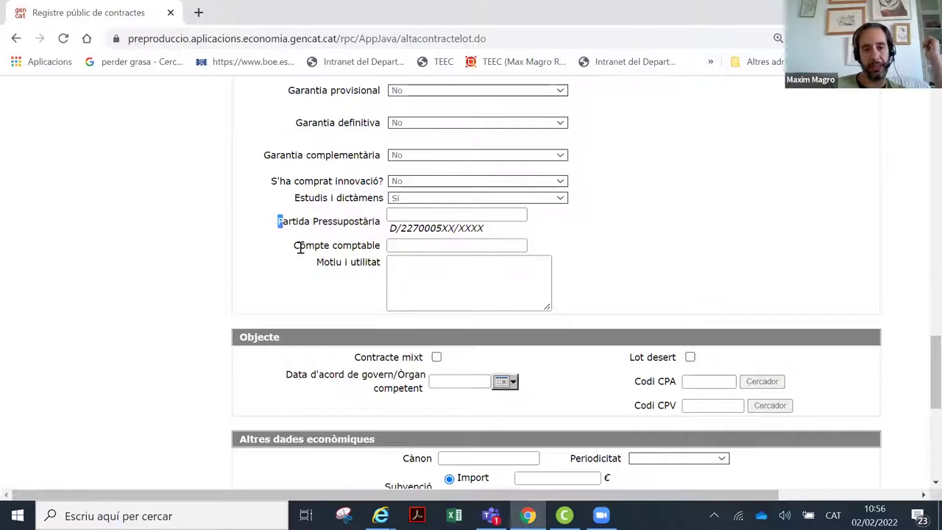
left_click_drag(294, 246, 583, 315)
left_click(691, 278)
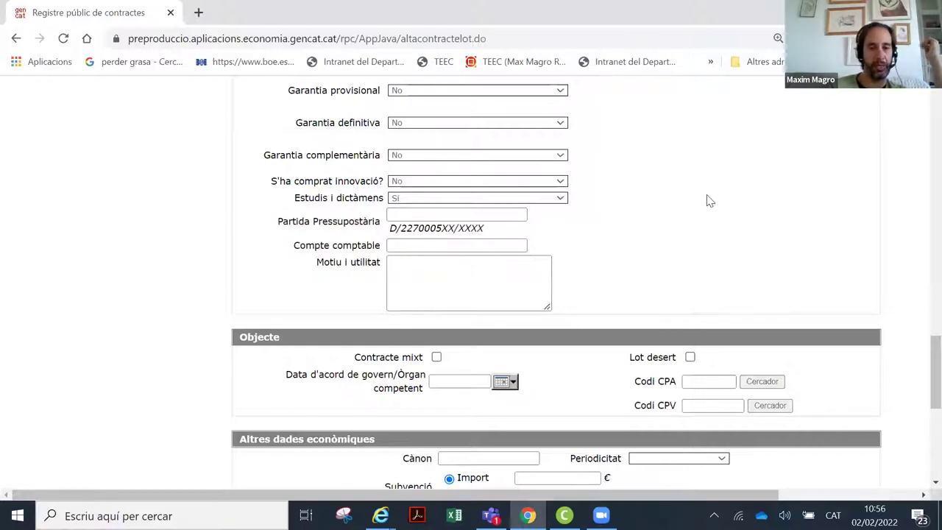
left_click(398, 265)
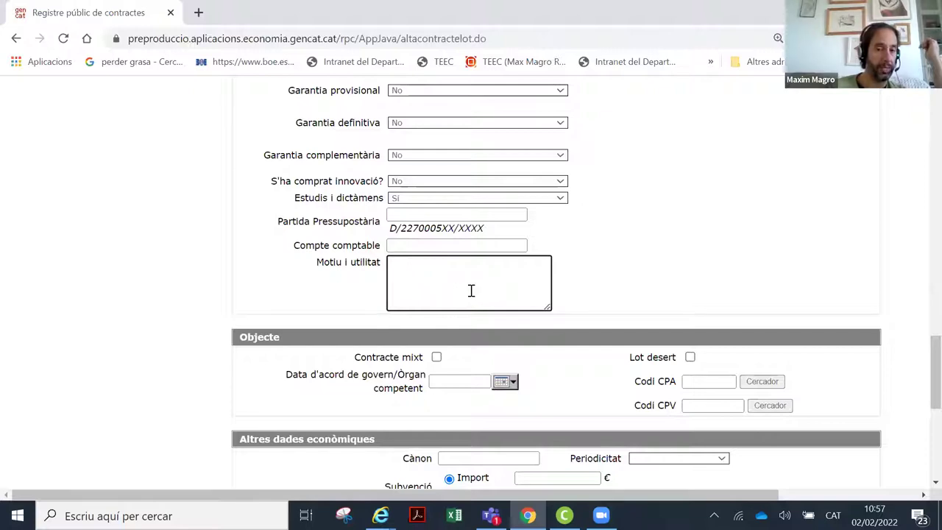
left_click(435, 213)
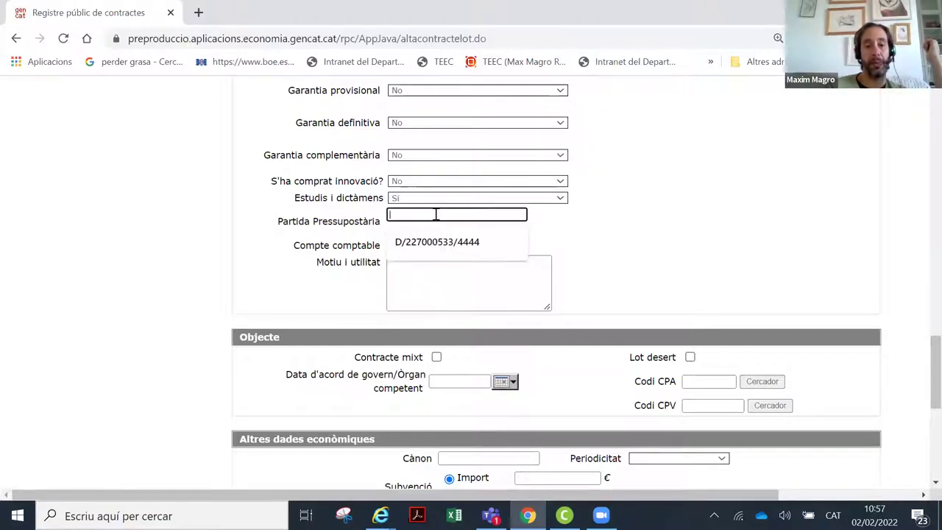
left_click(508, 245)
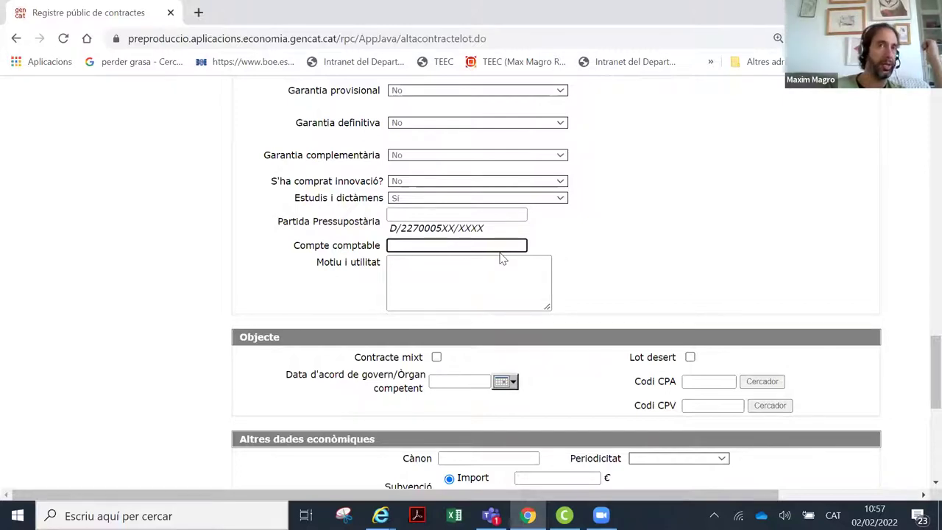
left_click(452, 213)
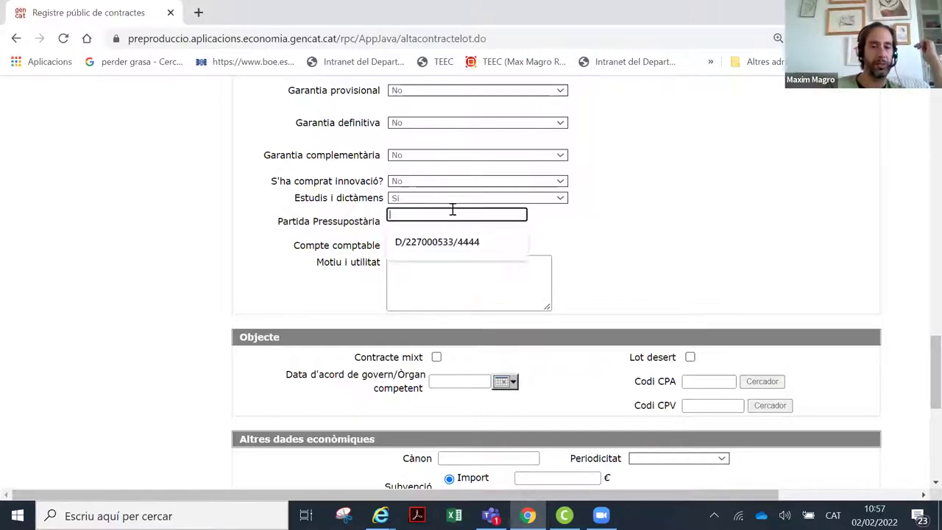
left_click(556, 212)
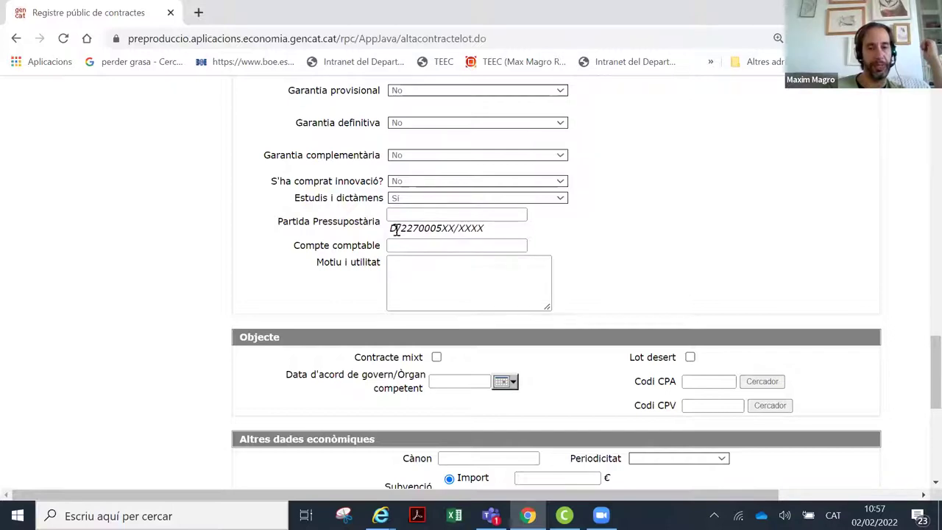
left_click_drag(423, 228, 491, 210)
Change Estudis i dictàmens to No and scroll down to the Objecte section.
left_click(491, 199)
left_click(612, 236)
left_click(612, 236)
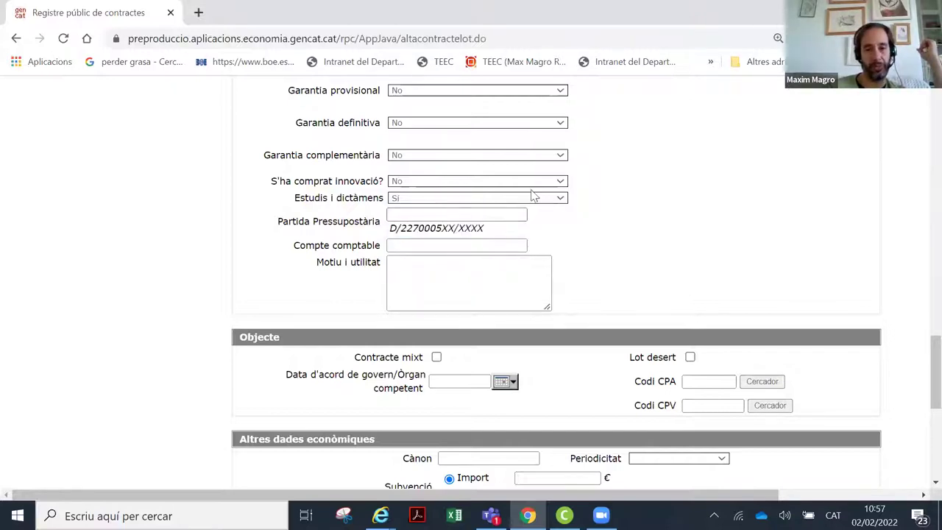
left_click(562, 200)
left_click(555, 210)
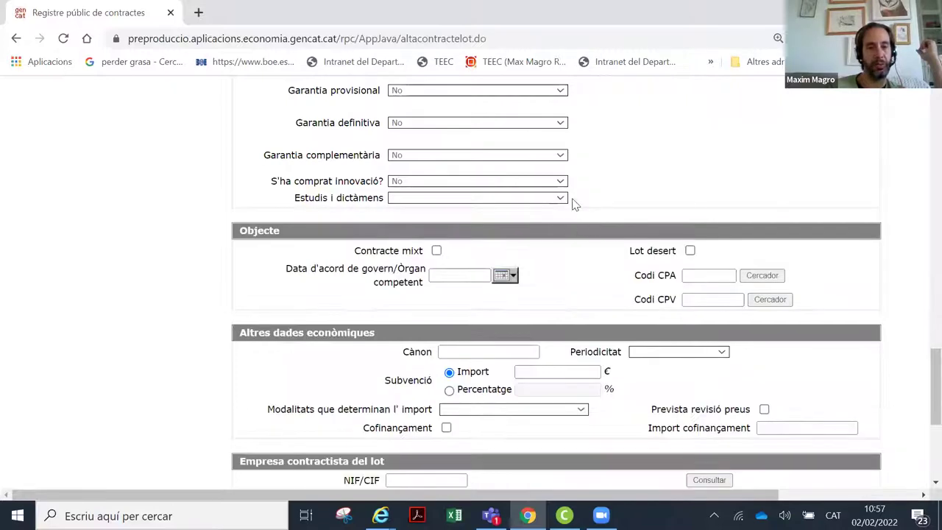
left_click(564, 200)
left_click(551, 218)
left_click(561, 198)
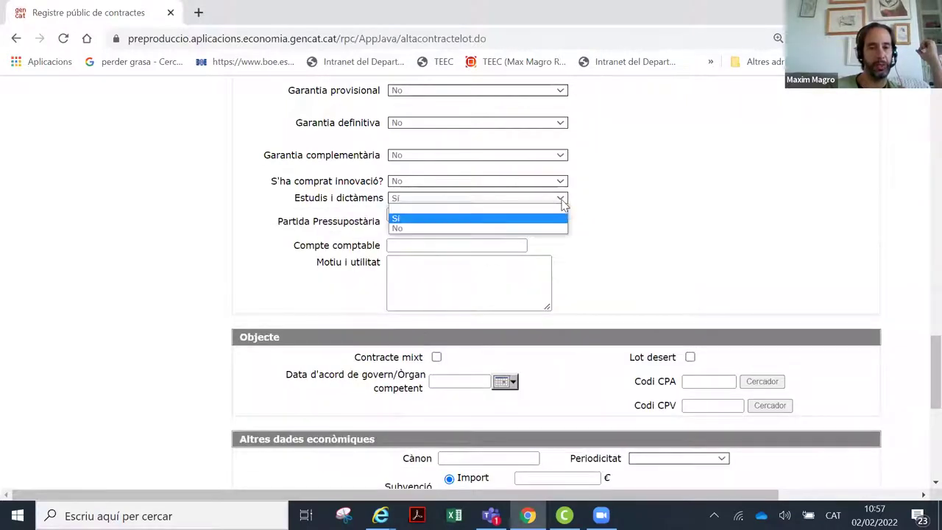
left_click(556, 229)
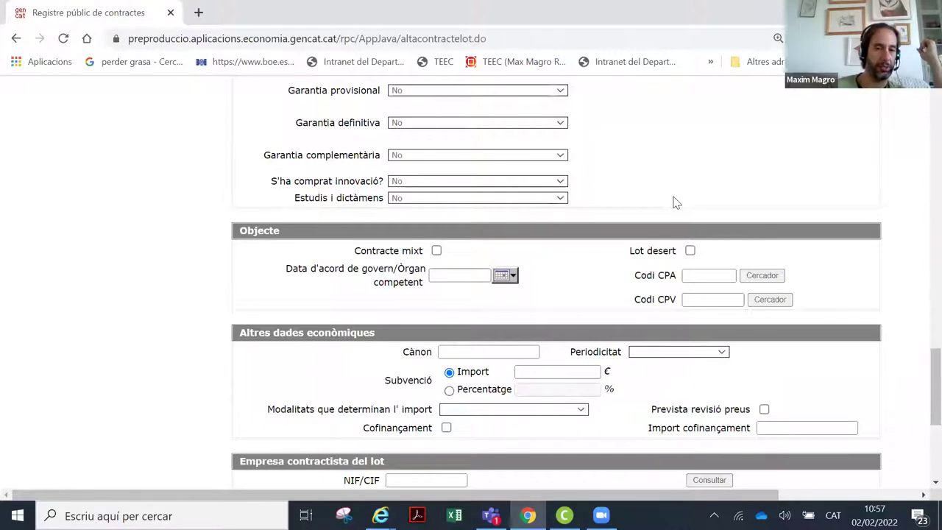
scroll(677, 203, "down", 1)
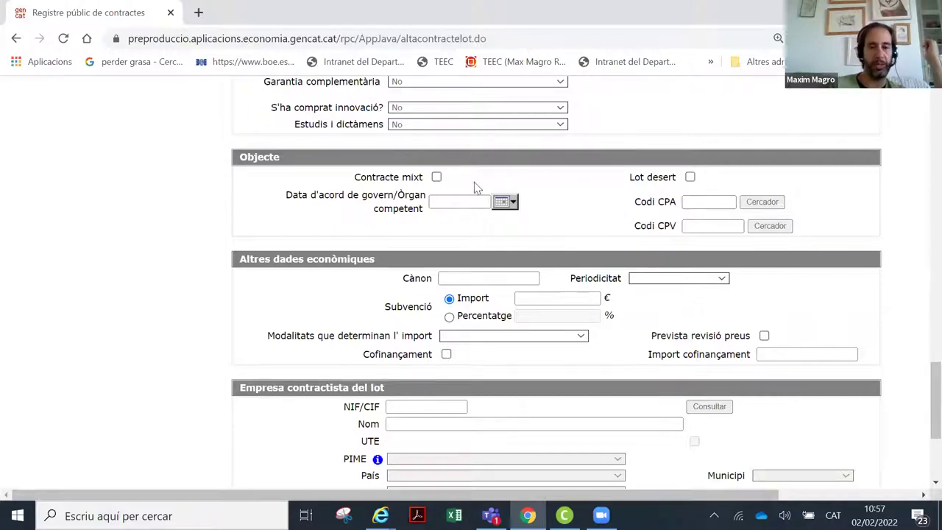
left_click(483, 204)
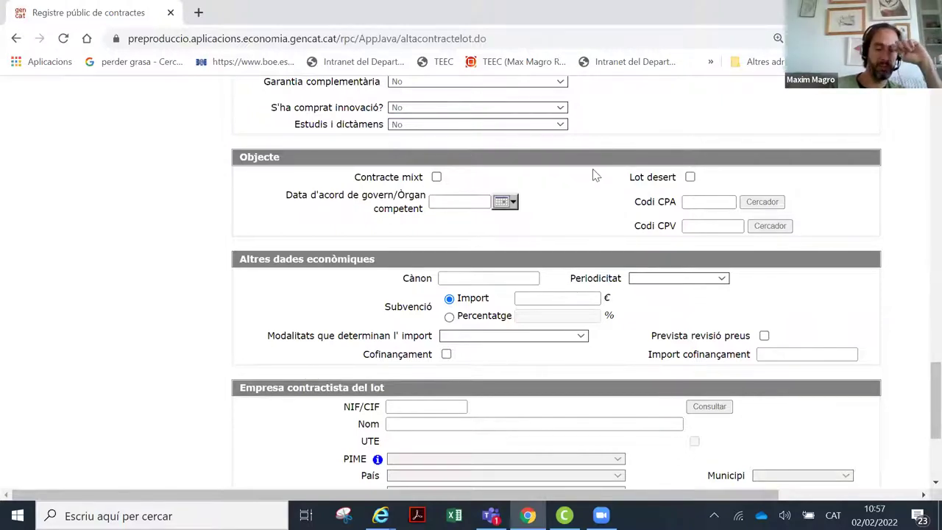
scroll(596, 175, "down", 1)
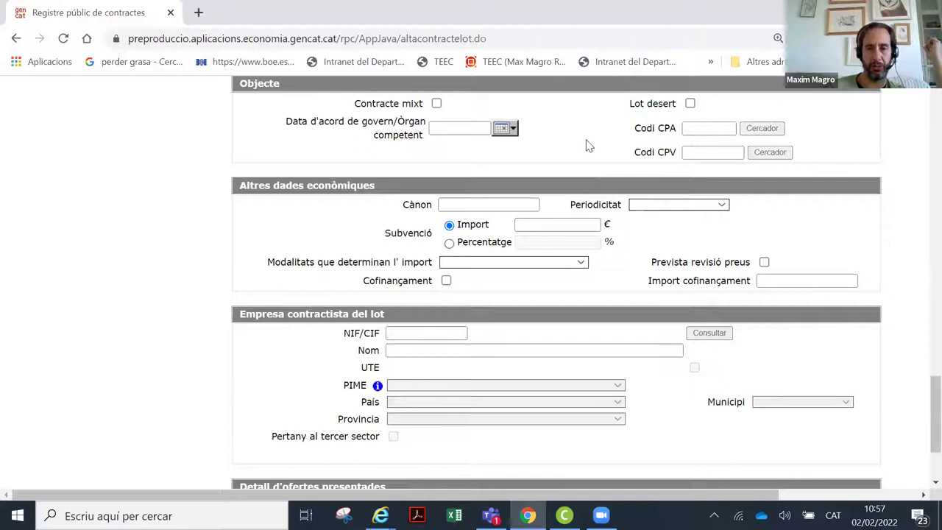
Tick Lot desert under Objecte and review the Dades del lot fields above it.
left_click(689, 105)
left_click_drag(683, 107, 620, 114)
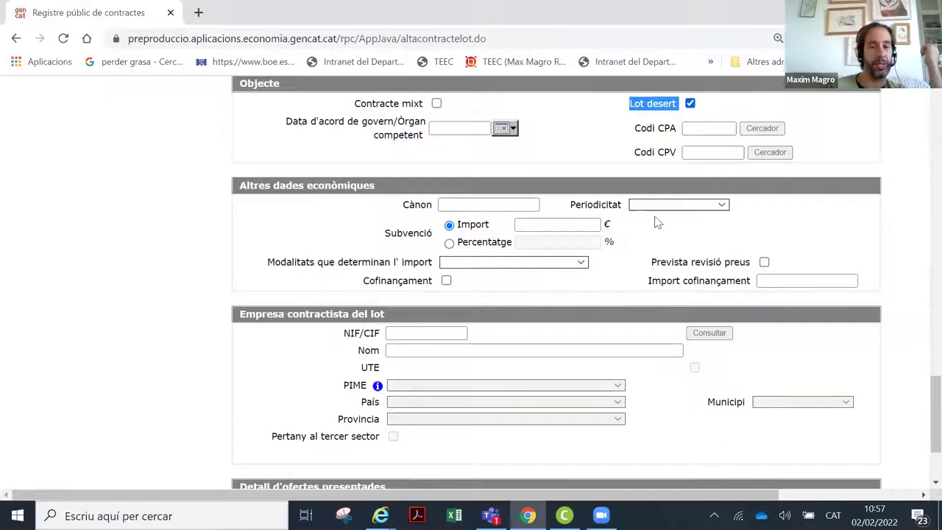
scroll(684, 213, "up", 6)
scroll(465, 302, "up", 5)
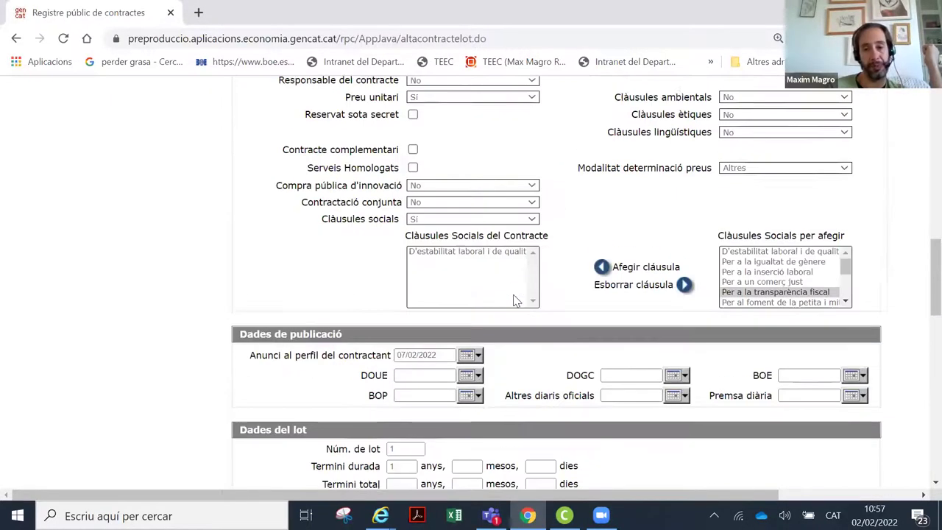
scroll(508, 273, "down", 3)
scroll(506, 276, "down", 3)
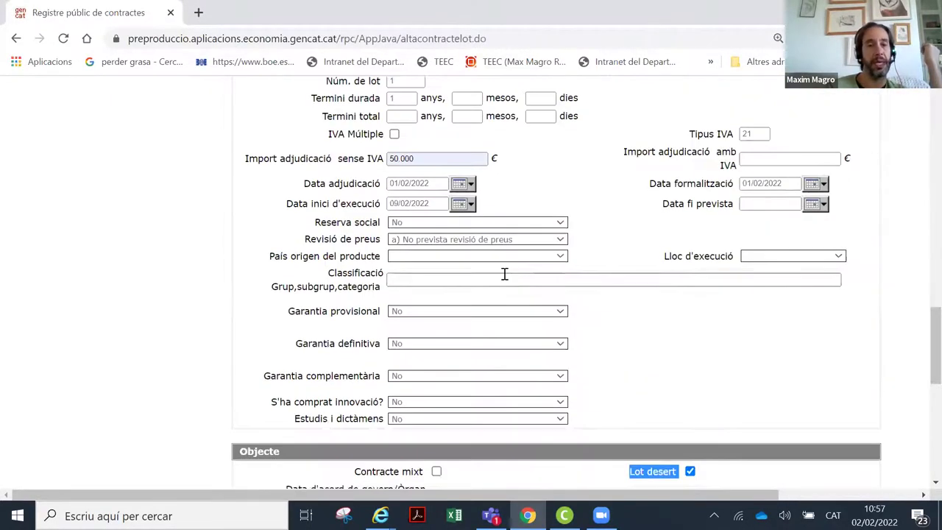
scroll(442, 274, "up", 1)
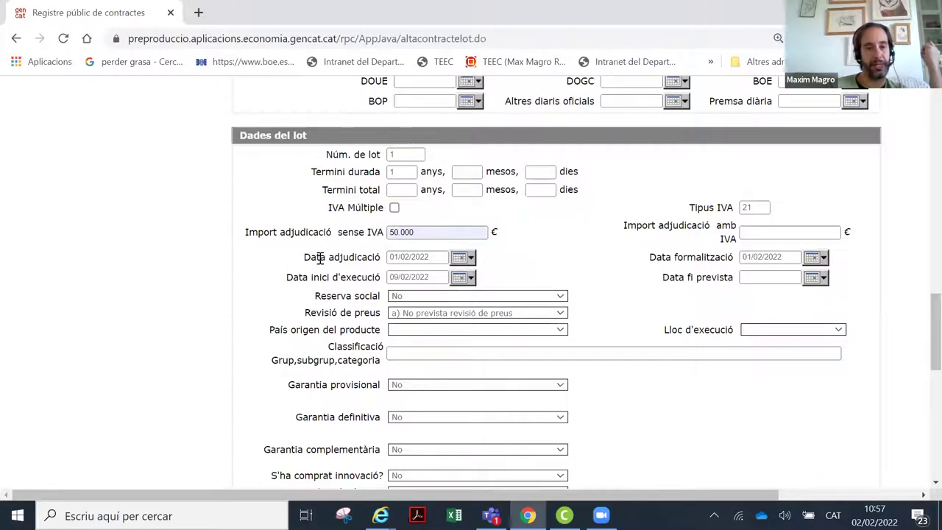
left_click_drag(306, 257, 384, 261)
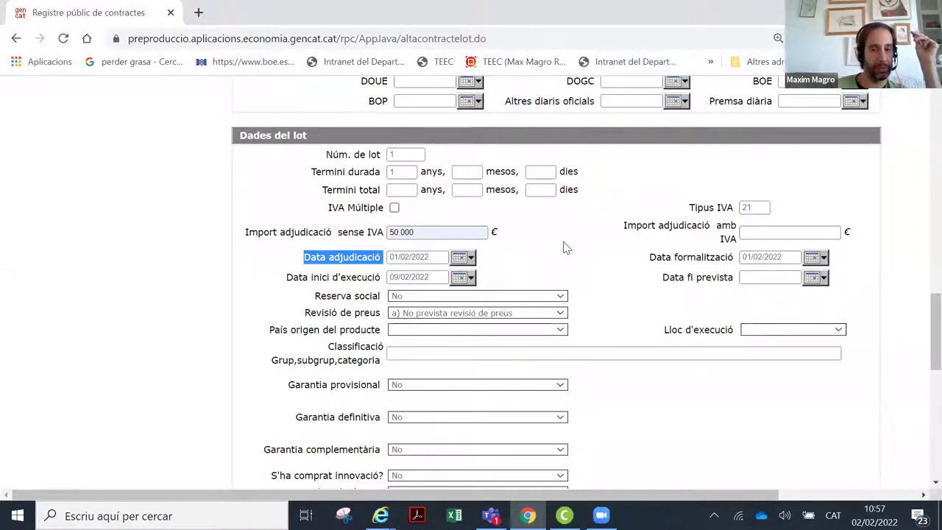
scroll(565, 247, "down", 5)
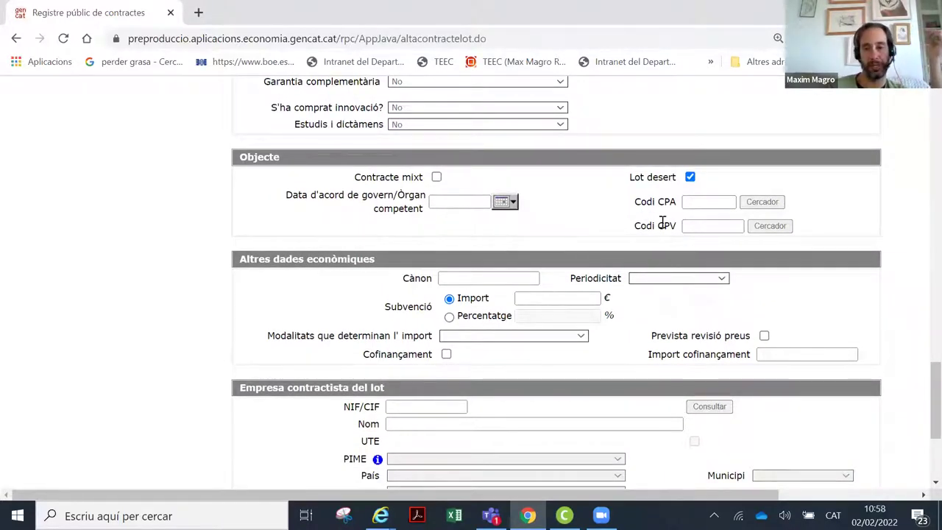
left_click(691, 179)
scroll(662, 213, "up", 3)
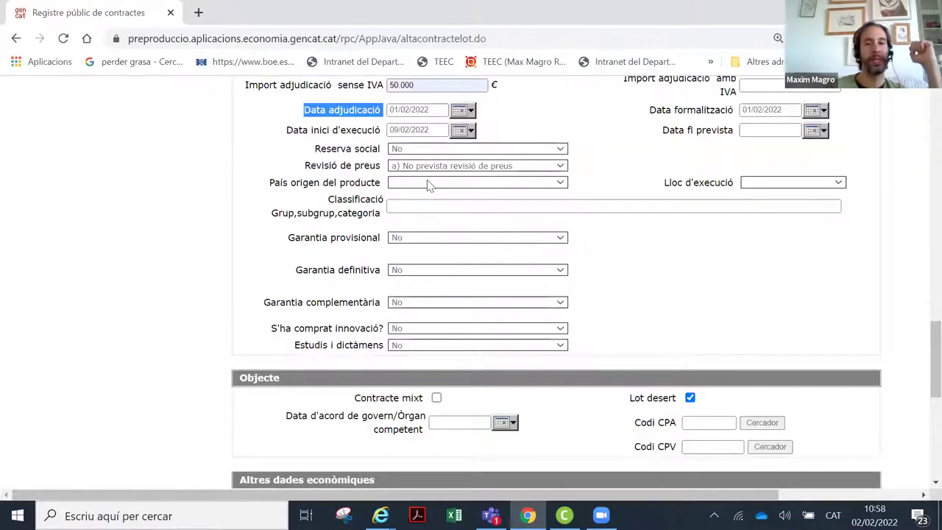
left_click(614, 171)
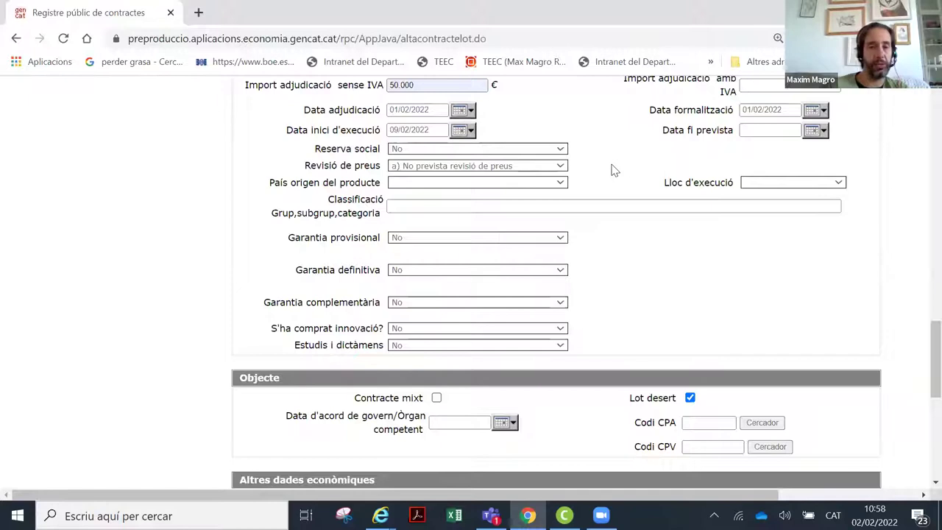
scroll(613, 170, "down", 1)
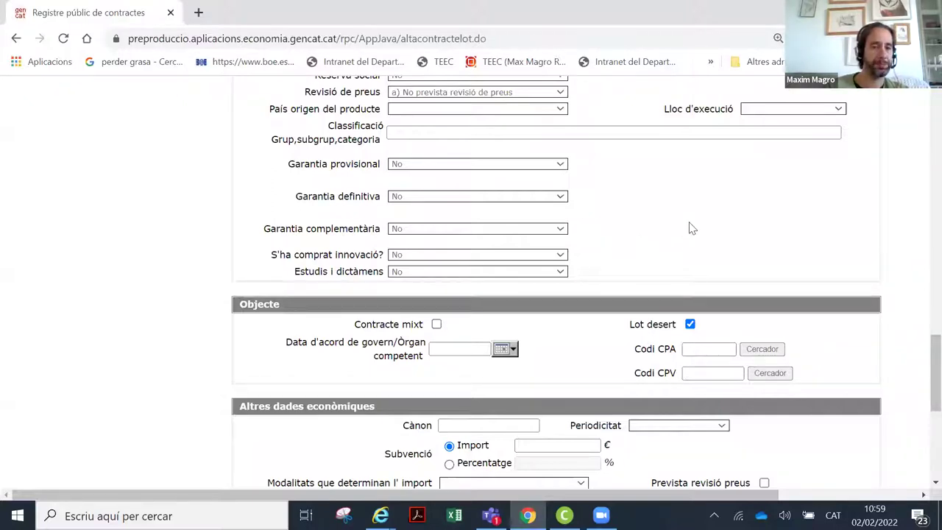
scroll(692, 232, "down", 1)
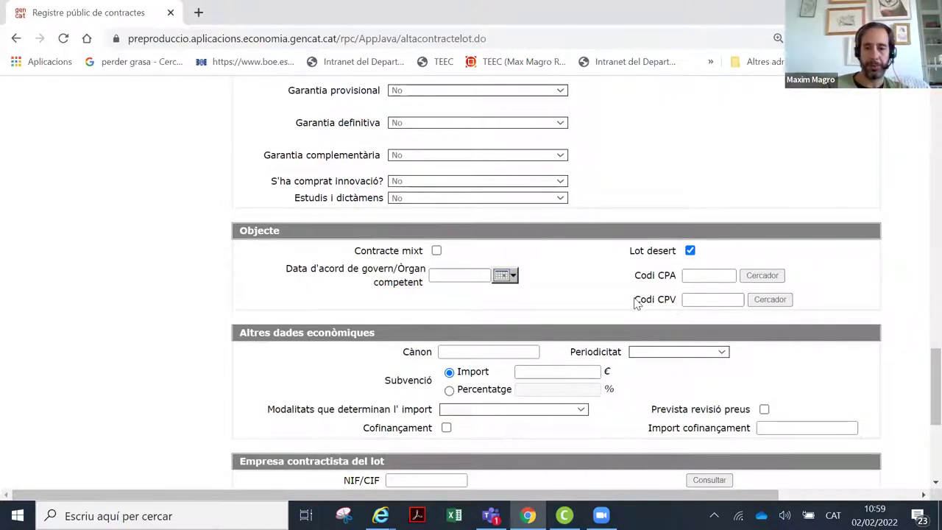
left_click_drag(636, 299, 683, 309)
Untick Lot desert in the Objecte section and move to the empty Codi CPV field.
left_click(689, 251)
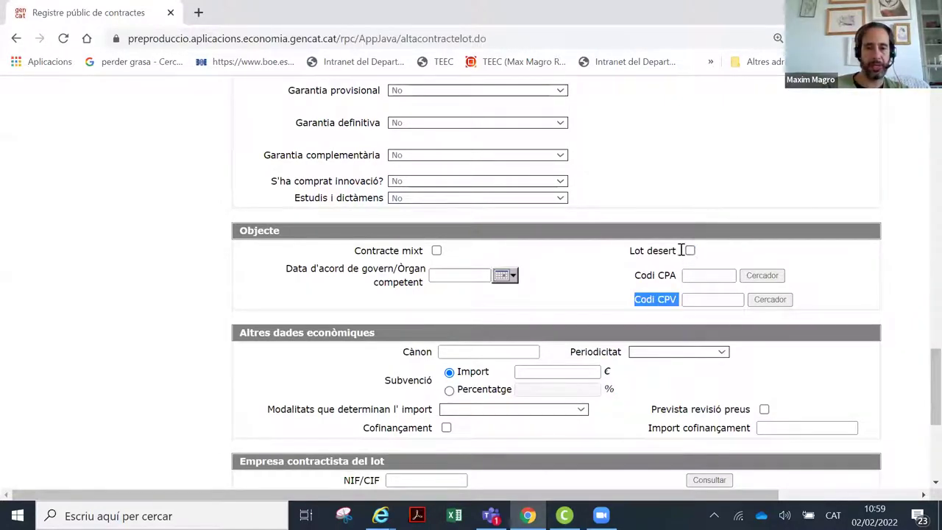
scroll(663, 250, "down", 2)
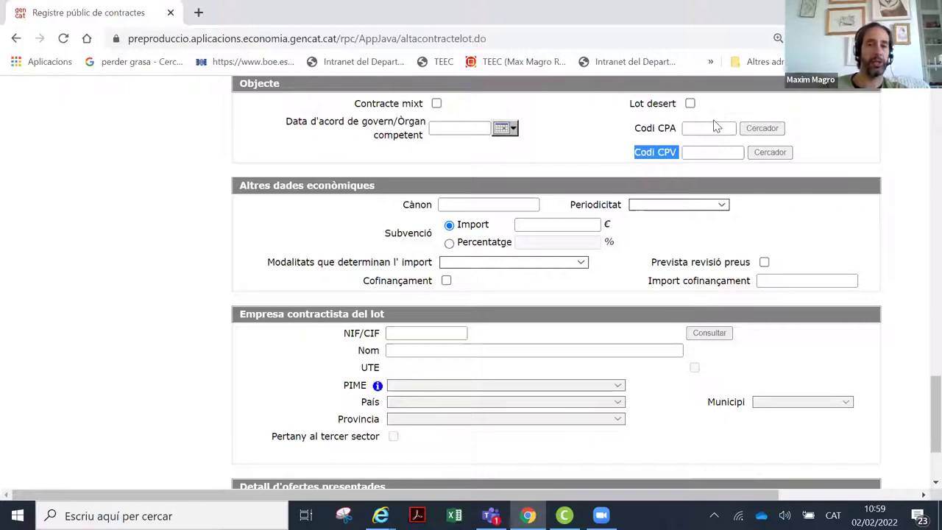
left_click(704, 153)
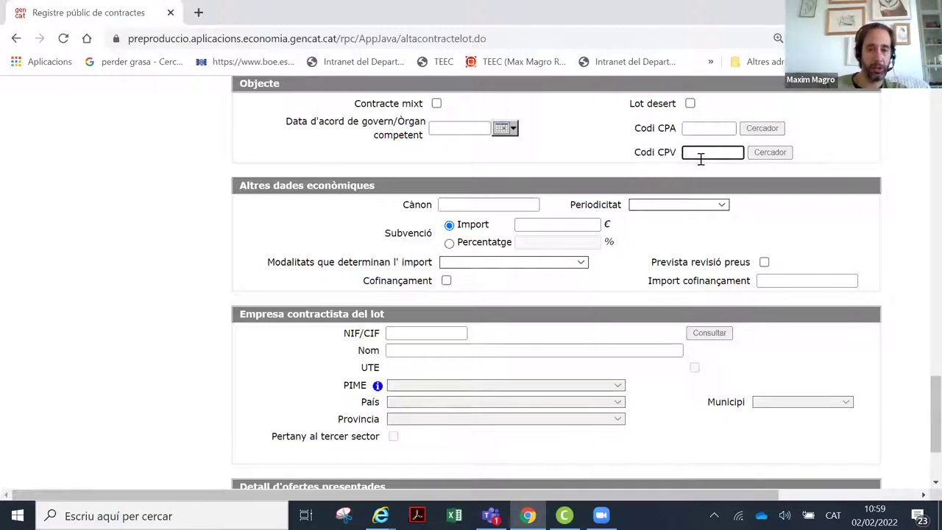
Search the CPV code list and assign code 03111200-4 (Cacahuetes) to the lot.
left_click(769, 153)
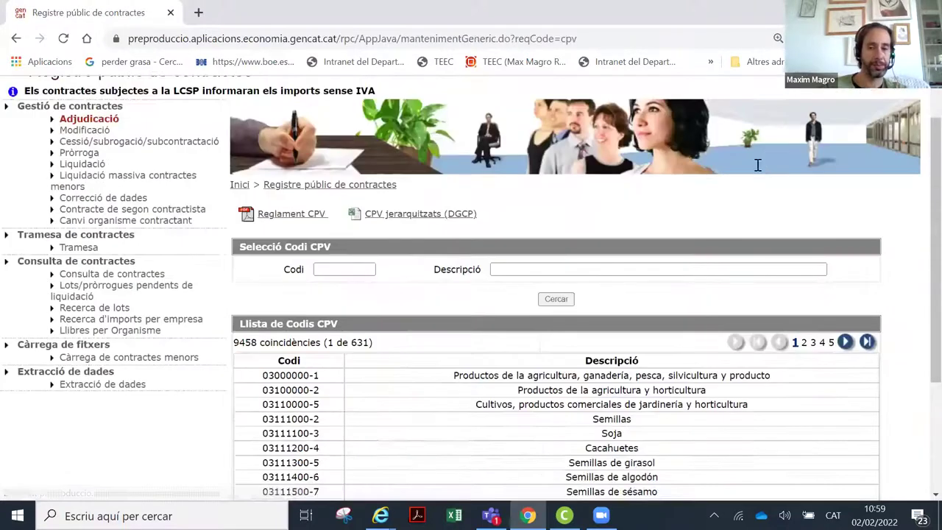
scroll(456, 374, "down", 2)
scroll(509, 162, "up", 1)
left_click(506, 172)
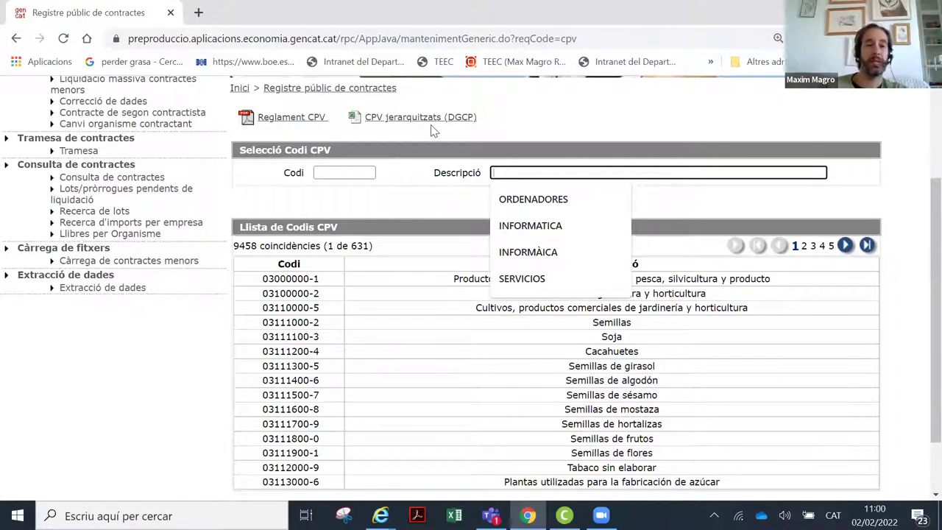
left_click(301, 352)
scroll(508, 352, "down", 12)
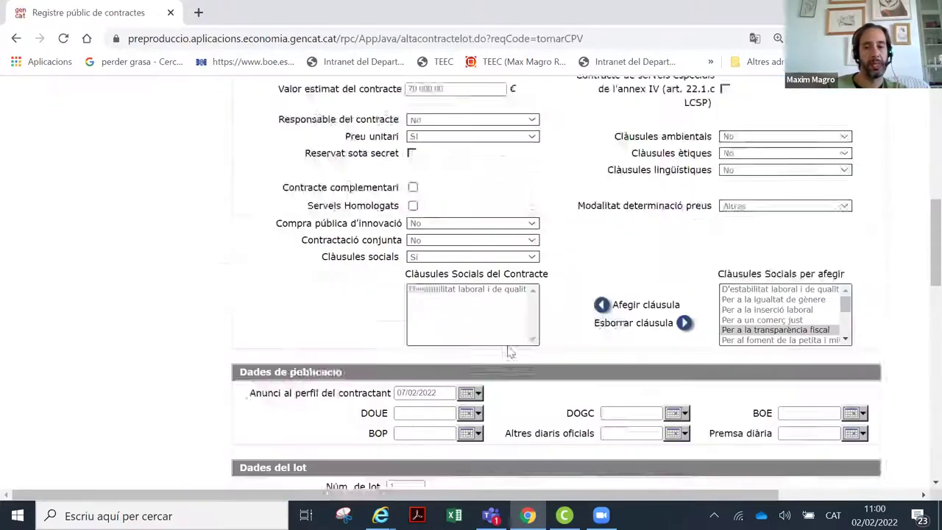
scroll(508, 352, "down", 6)
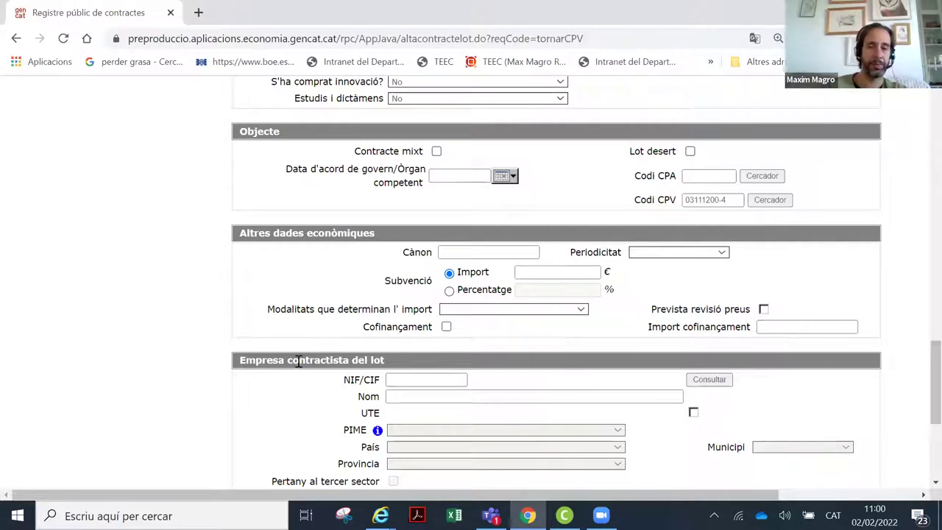
scroll(456, 225, "down", 2)
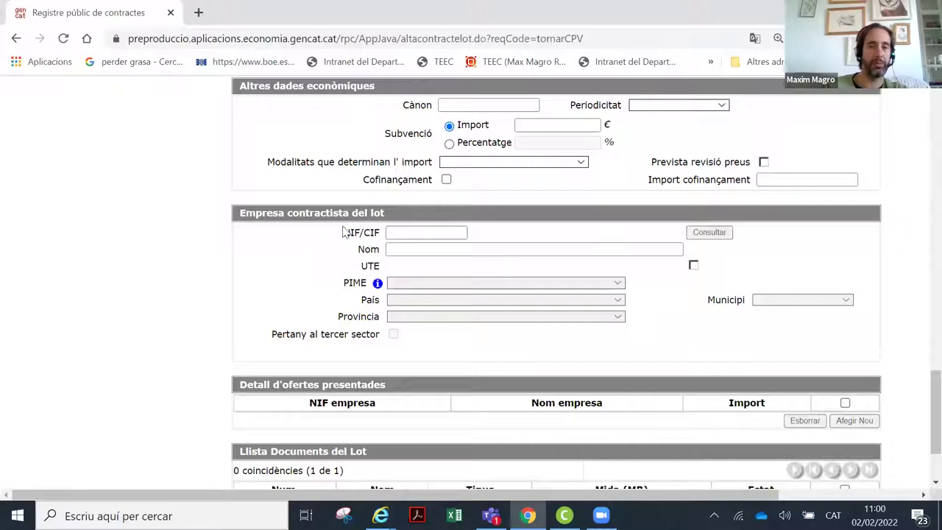
Look up the contractor by its saved NIF/CIF and dismiss the database error.
scroll(140, 229, "down", 1)
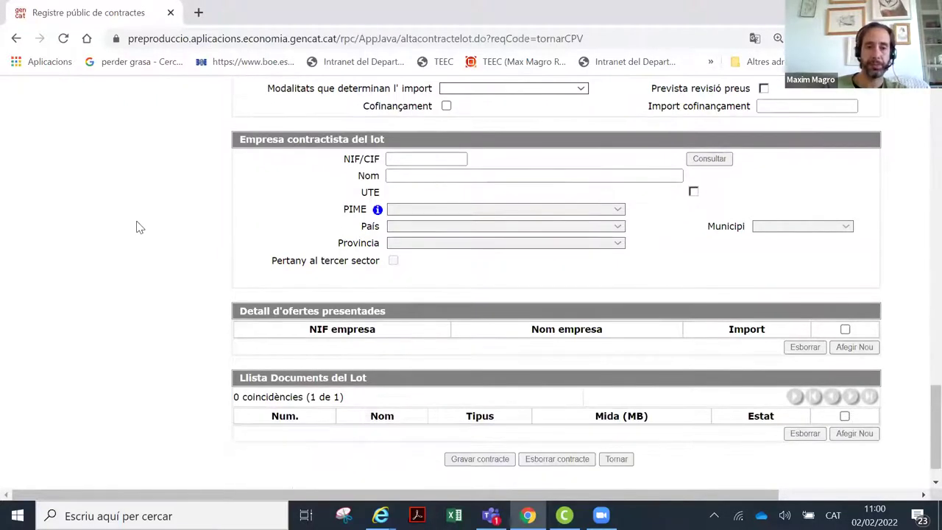
left_click(417, 161)
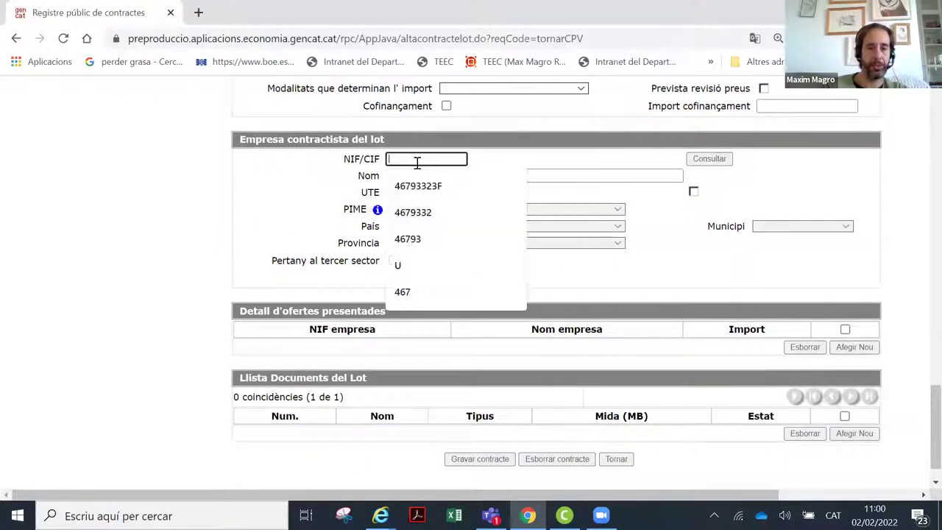
left_click(417, 186)
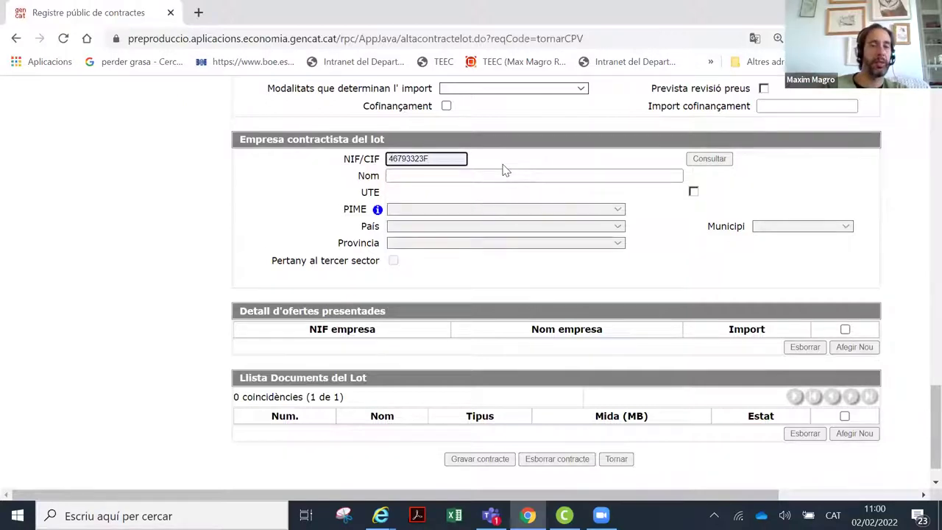
left_click(703, 167)
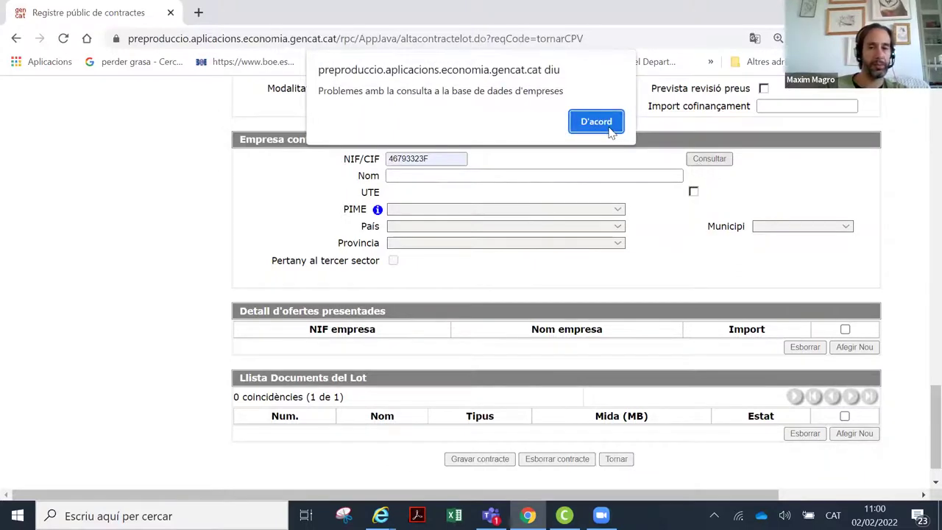
left_click(609, 128)
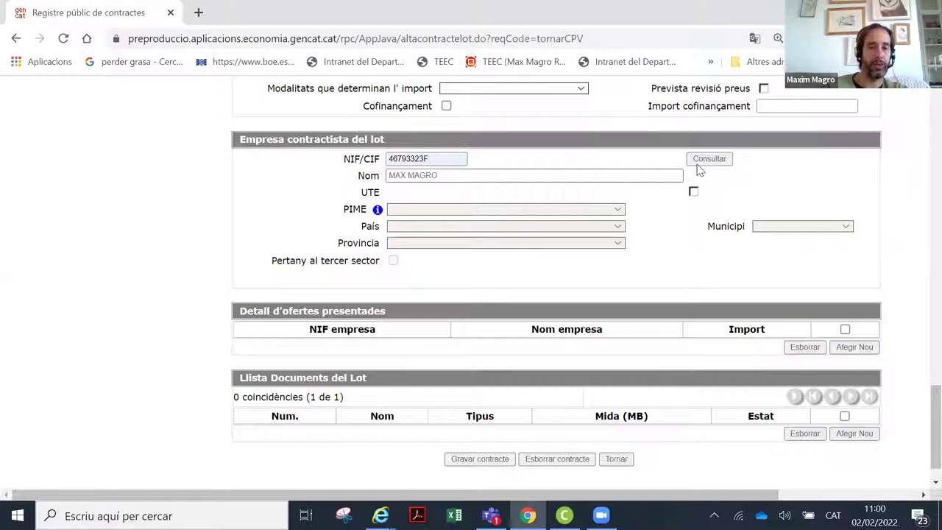
Shorten the NIF/CIF, look it up again and agree to register the new company.
left_click(471, 180)
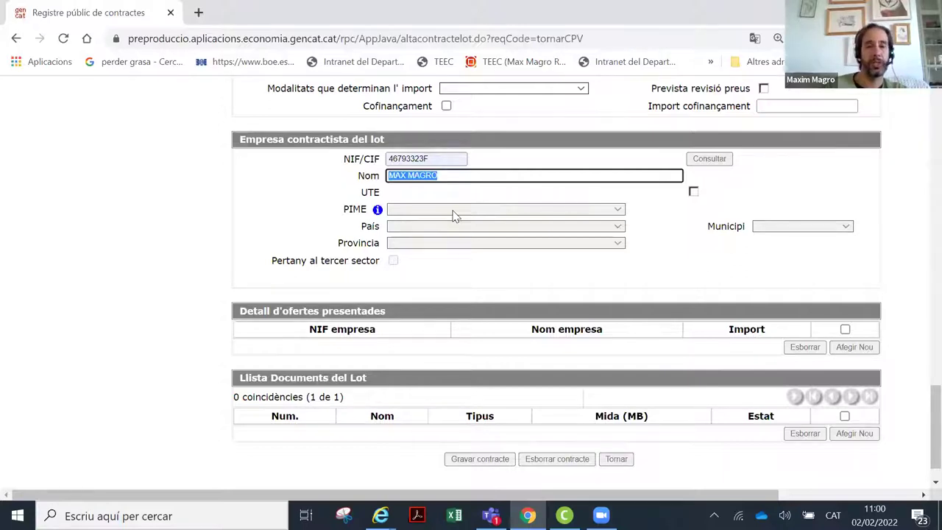
left_click(448, 160)
key("BackSpace")
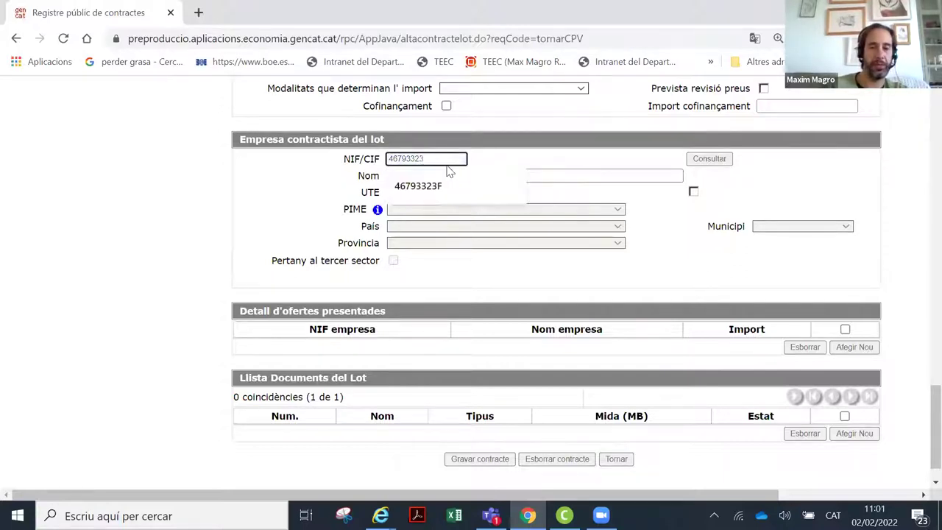
key("BackSpace")
key("BackSpace")
key("BackSpace")
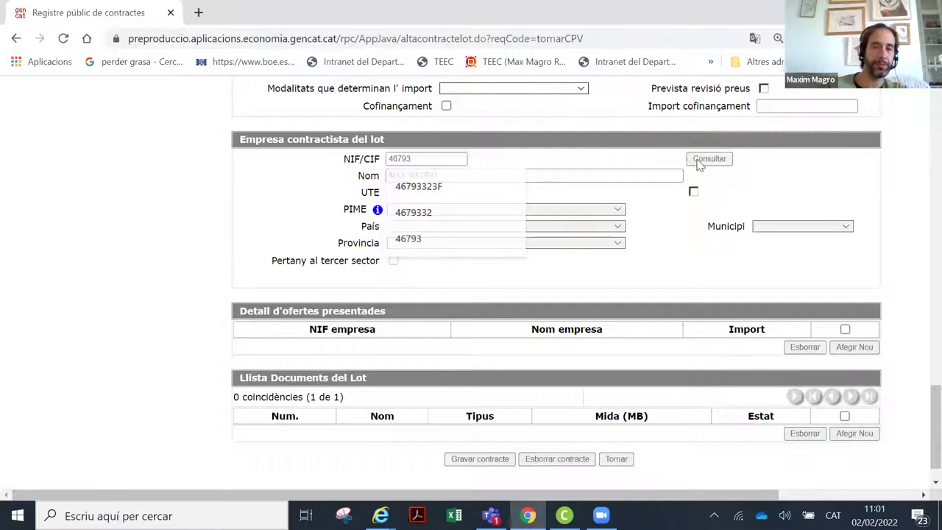
left_click(701, 161)
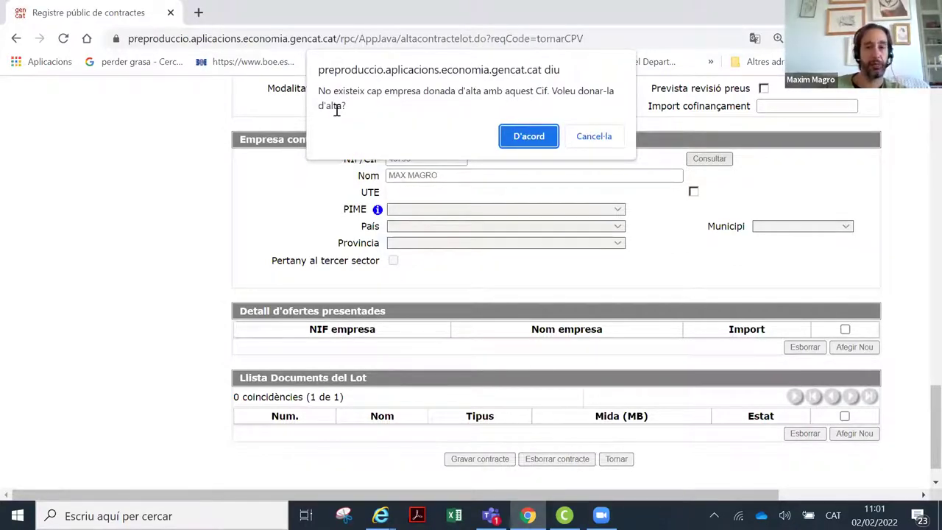
left_click(537, 141)
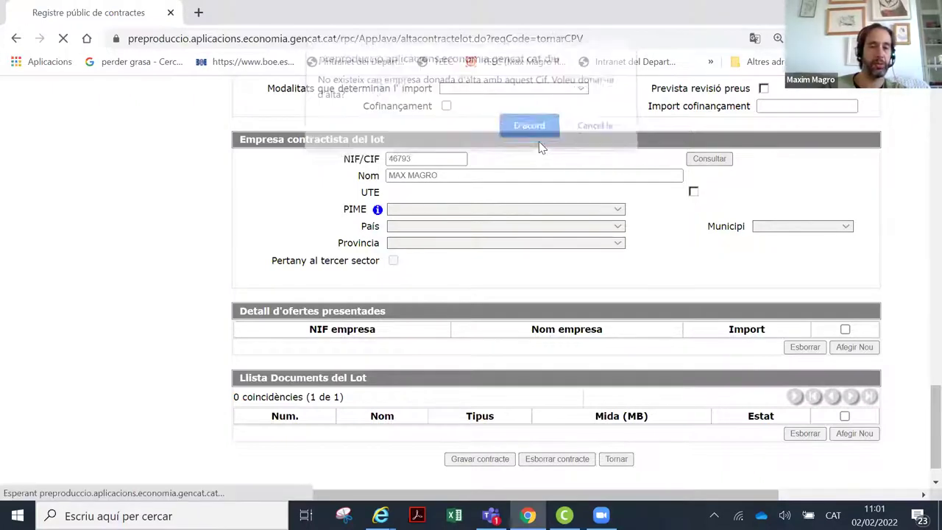
scroll(495, 221, "down", 2)
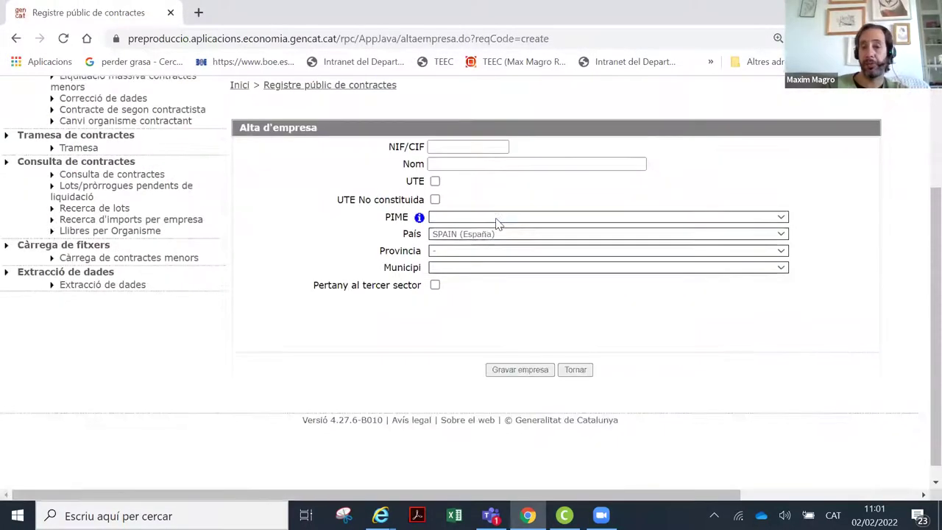
Try the UTE and UTE No constituida options on the new company, leaving both unticked.
left_click(473, 147)
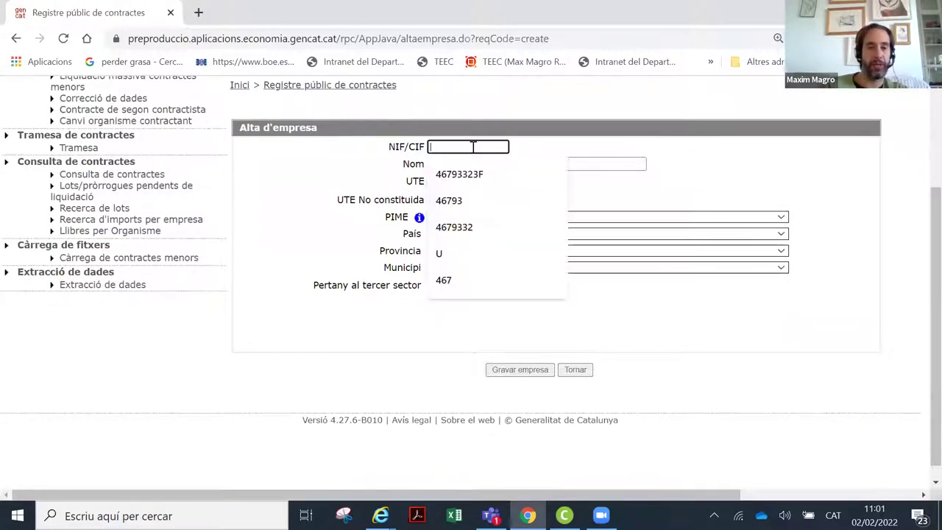
left_click(606, 164)
left_click(698, 179)
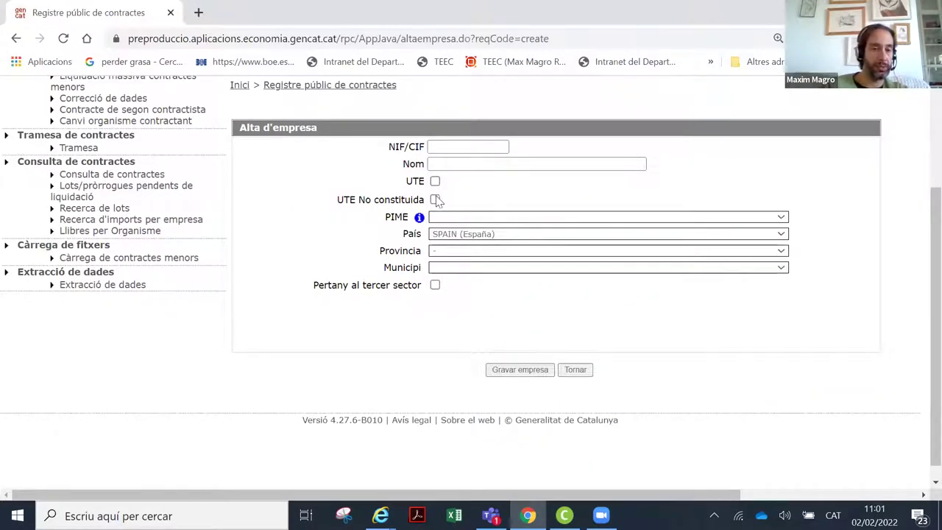
left_click(435, 200)
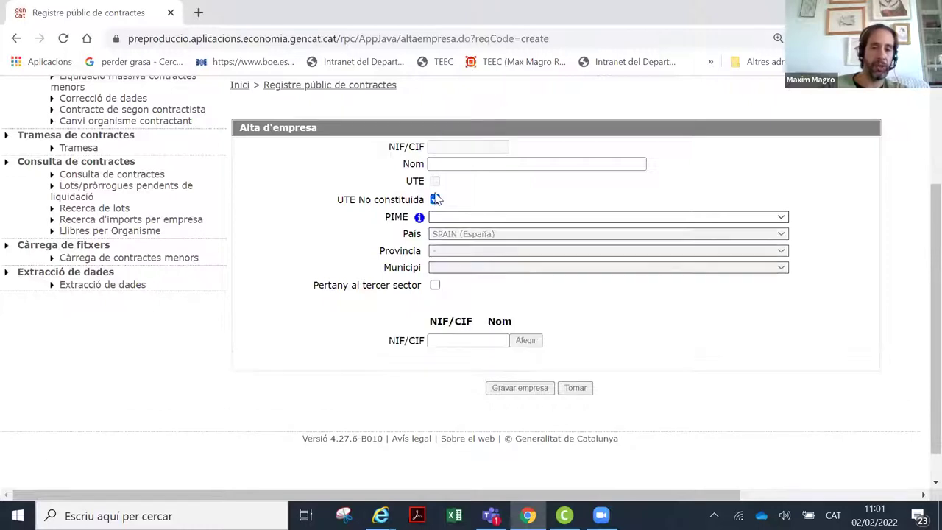
left_click(435, 200)
left_click(435, 181)
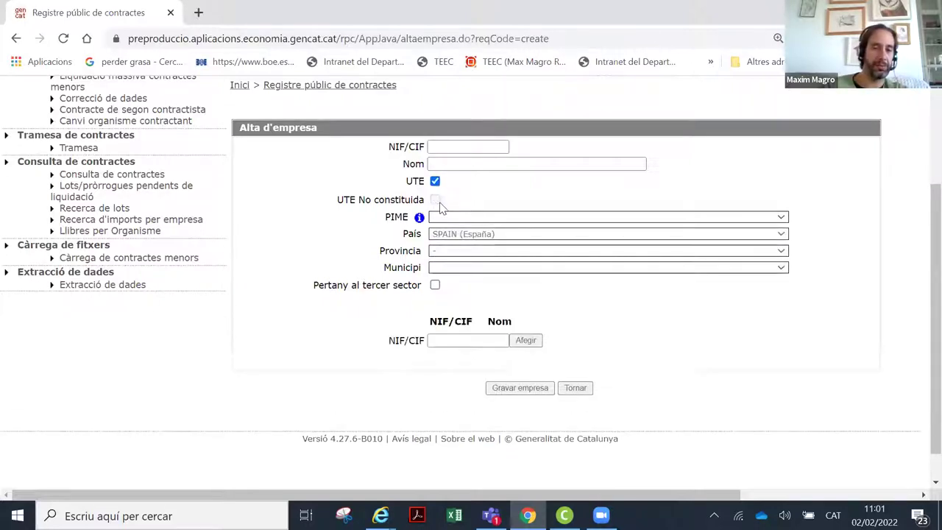
left_click_drag(337, 200, 457, 196)
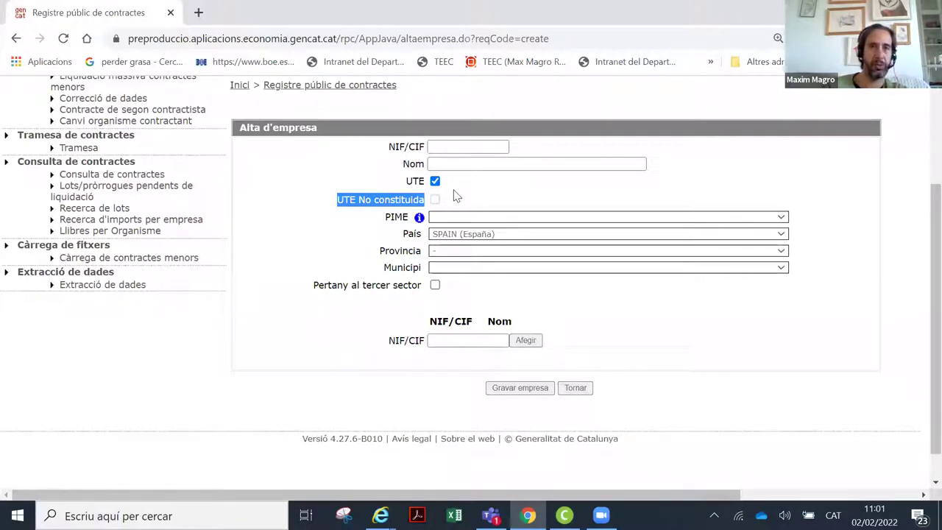
left_click(435, 183)
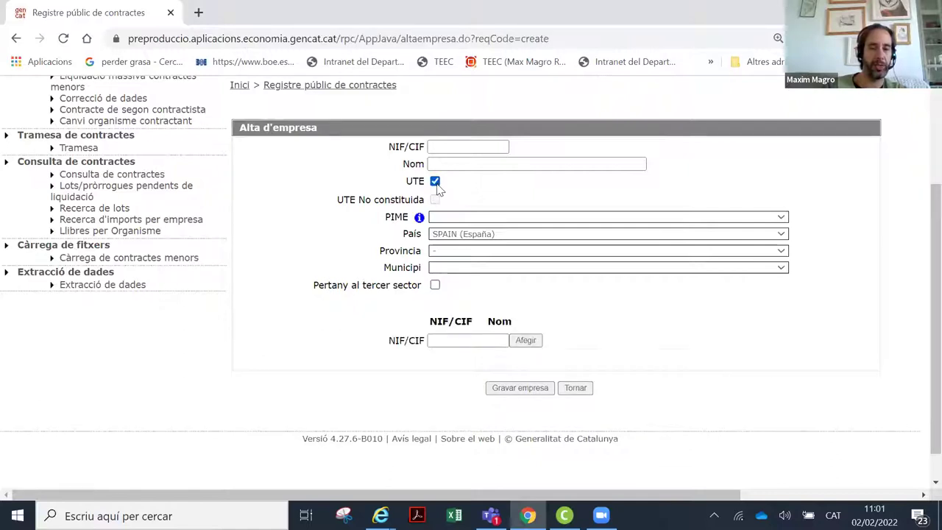
left_click(460, 342)
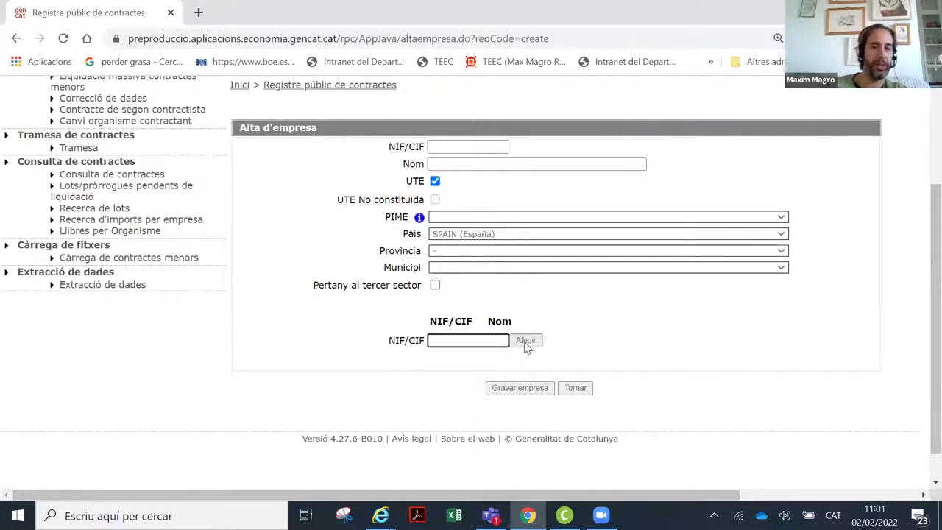
left_click(435, 182)
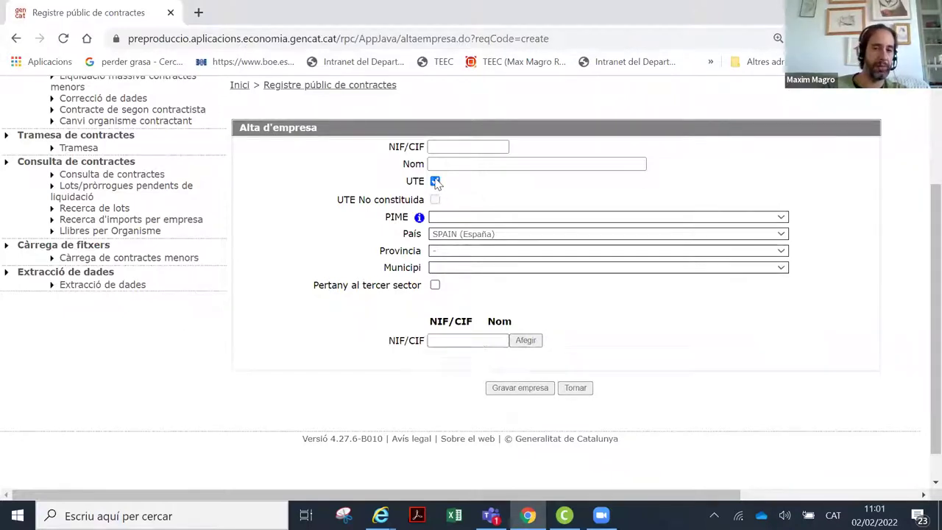
Browse the PIME and location lists, then tick Pertany al tercer sector and view its types.
left_click(447, 219)
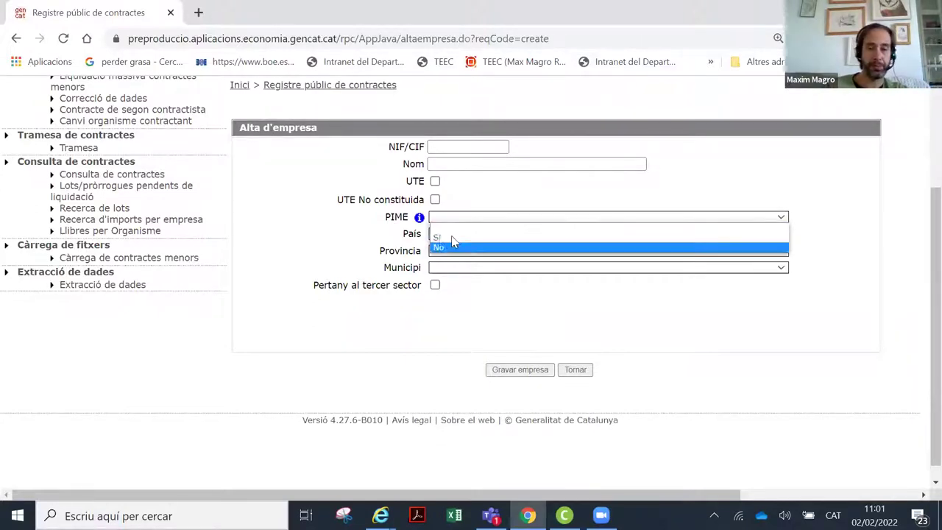
left_click(372, 234)
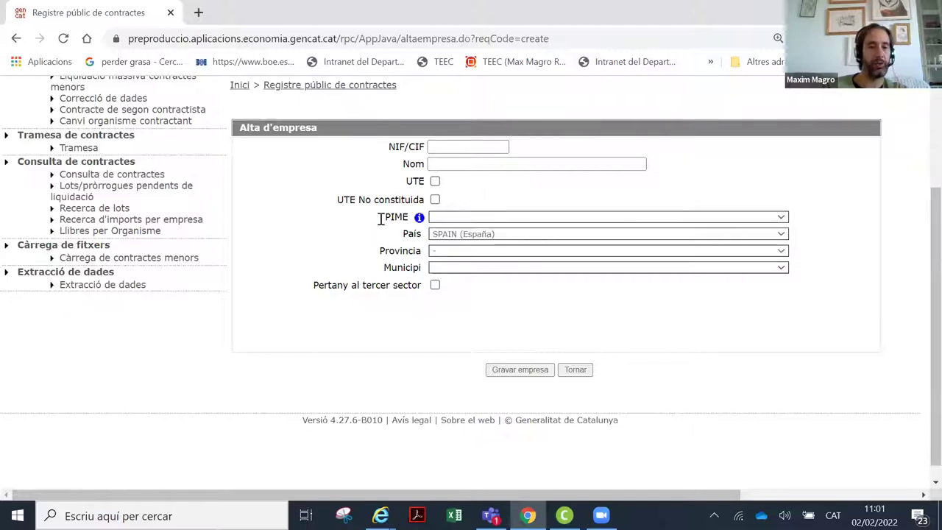
left_click(778, 237)
left_click(798, 265)
left_click(784, 253)
left_click(802, 279)
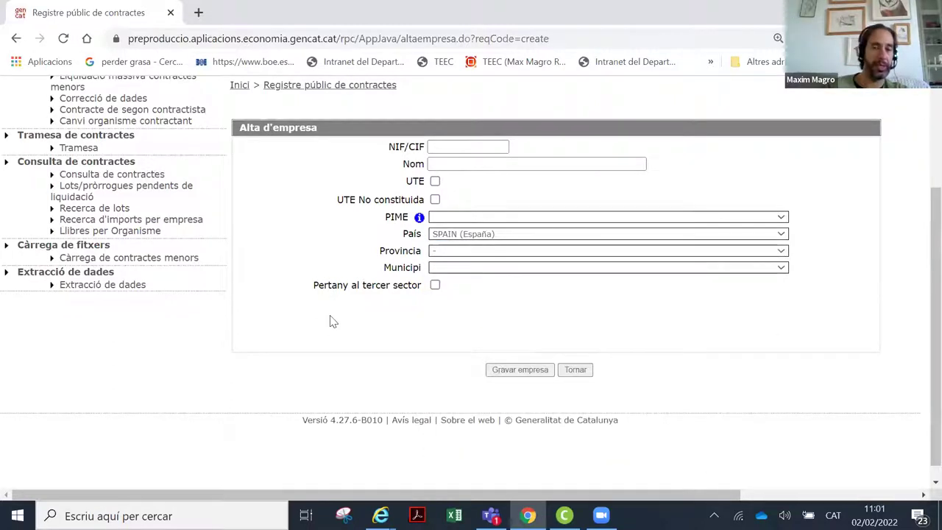
left_click_drag(315, 286, 380, 286)
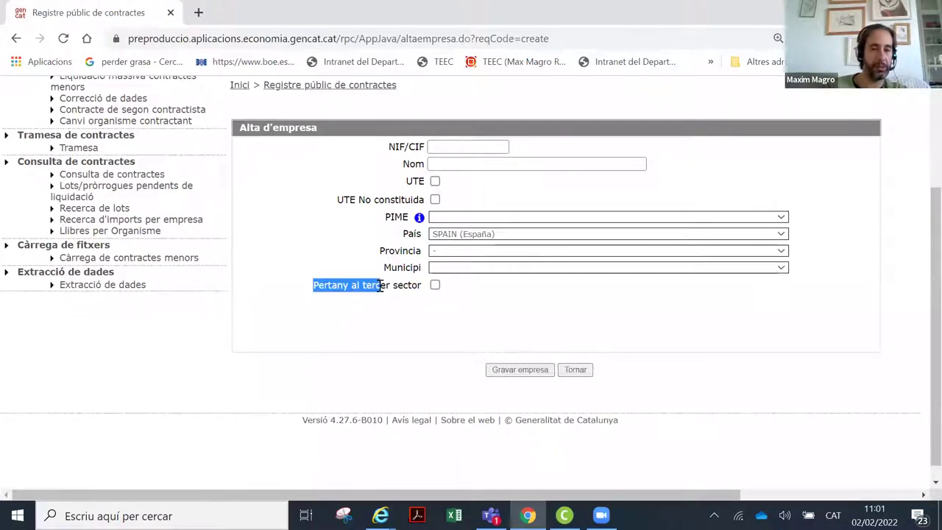
left_click(435, 285)
left_click(380, 318)
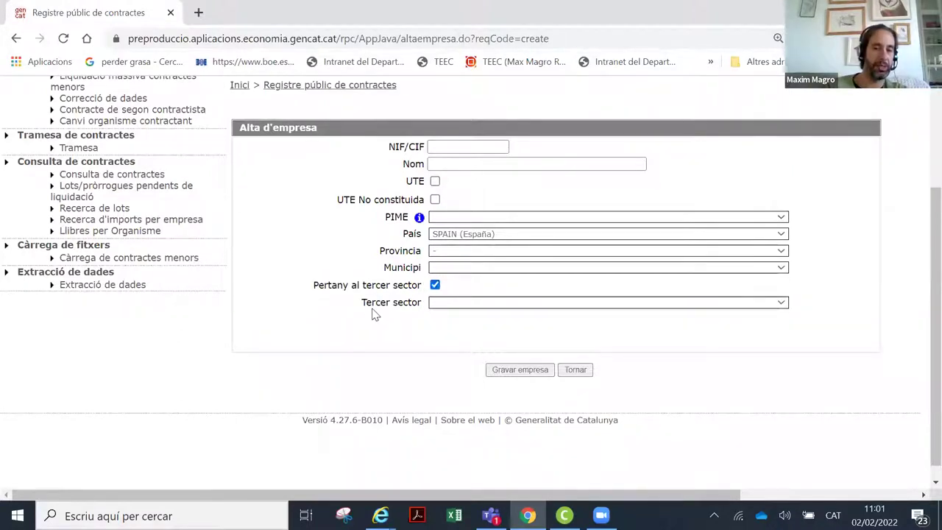
left_click(782, 305)
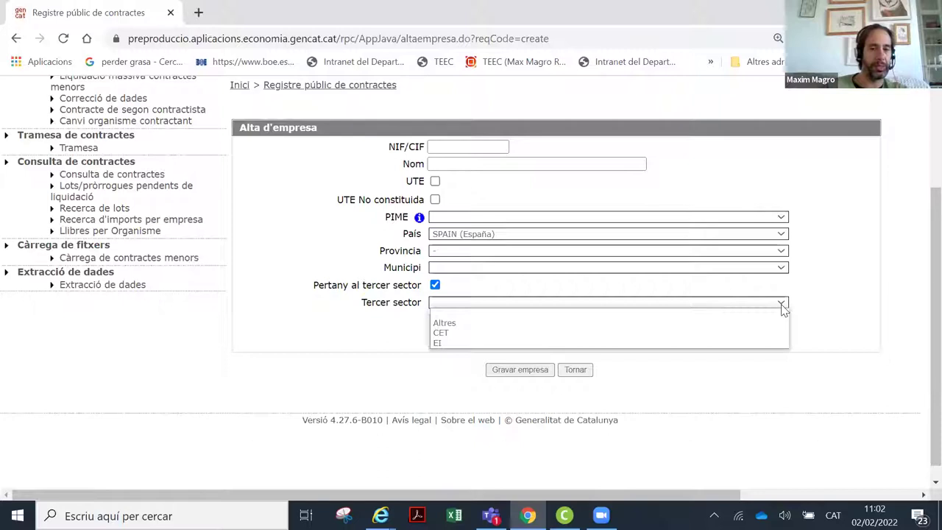
left_click(826, 288)
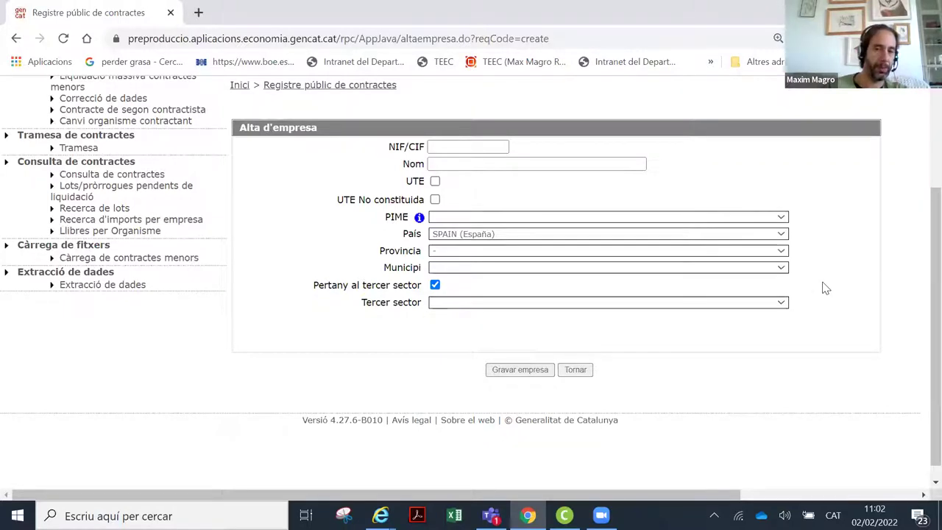
Return to the contract lot without saving the new company.
left_click(575, 370)
scroll(573, 381, "down", 6)
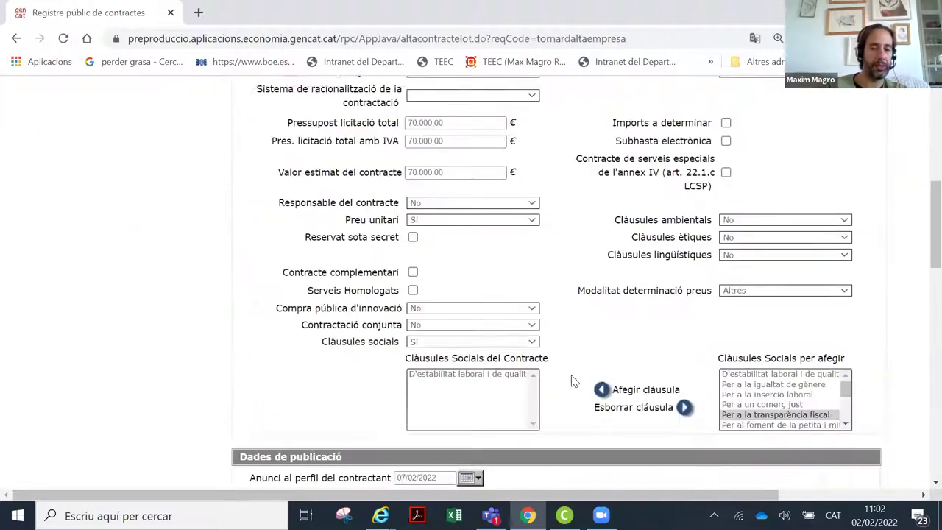
scroll(573, 381, "down", 10)
scroll(573, 381, "down", 1)
Enter the contractor's saved tax ID and look it up, filling PIME Sí, Spain and Barcelona.
left_click(445, 310)
key("BackSpace")
key("BackSpace")
key("BackSpace")
key("BackSpace")
left_click(443, 310)
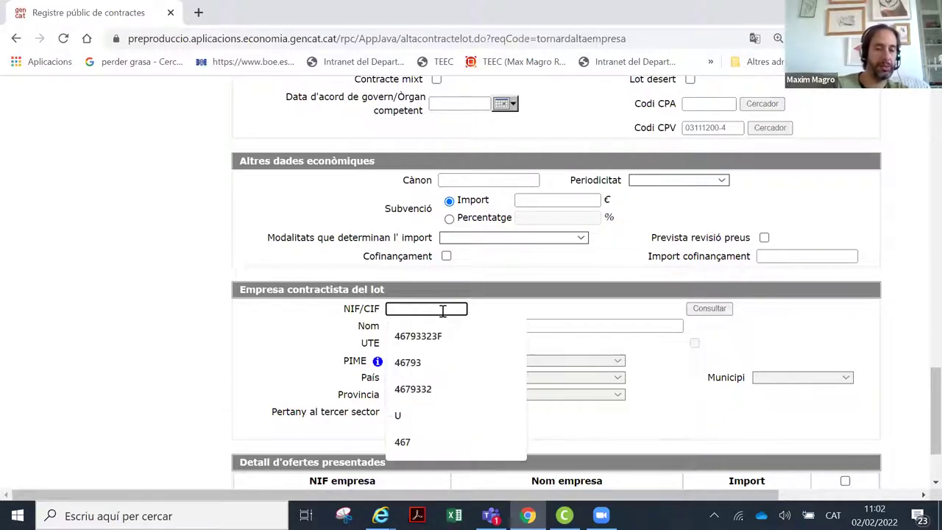
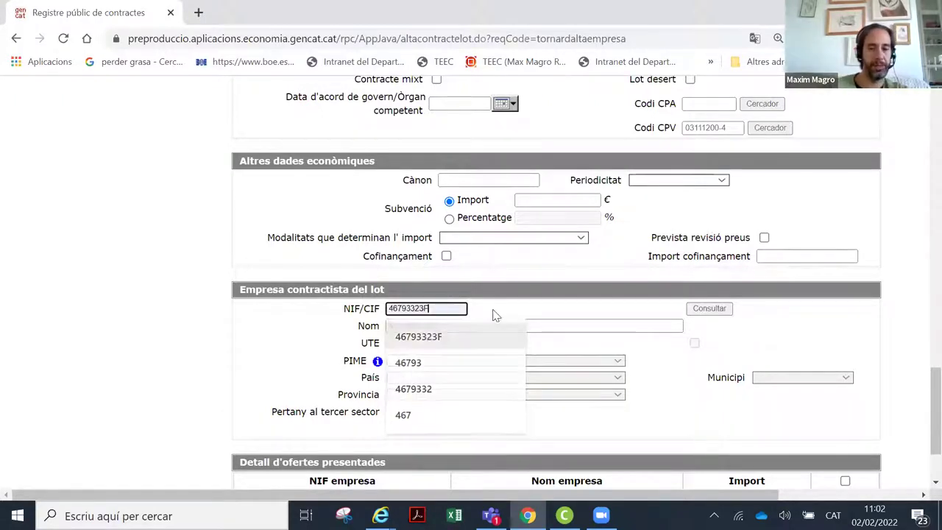
left_click(442, 334)
left_click(703, 309)
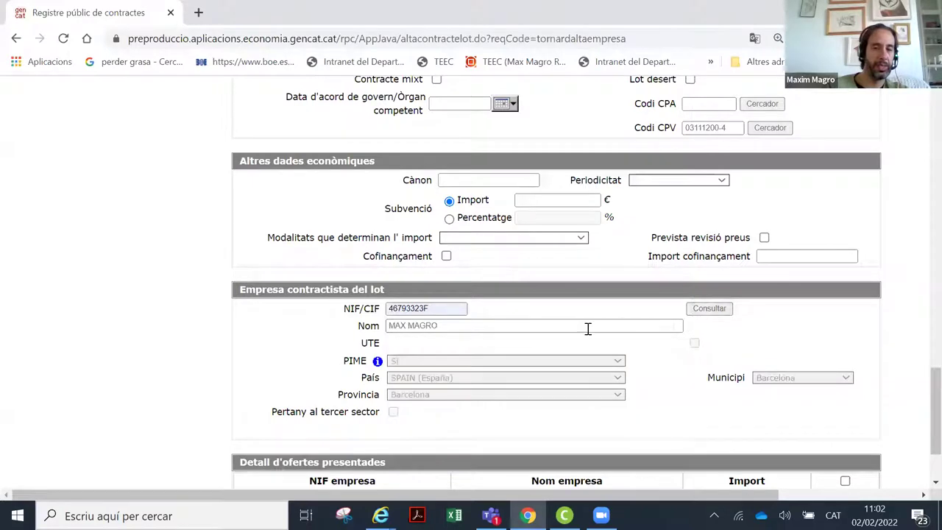
triple_click(444, 325)
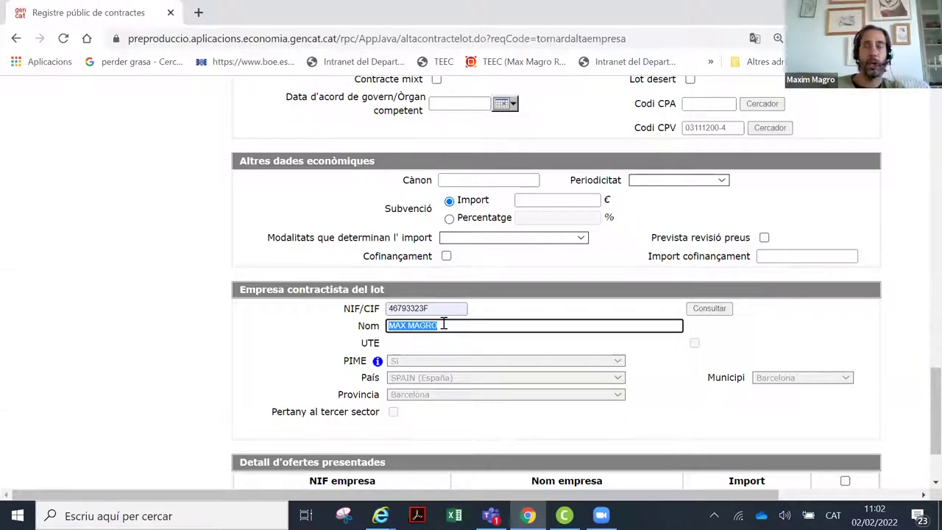
left_click(456, 343)
left_click(481, 326)
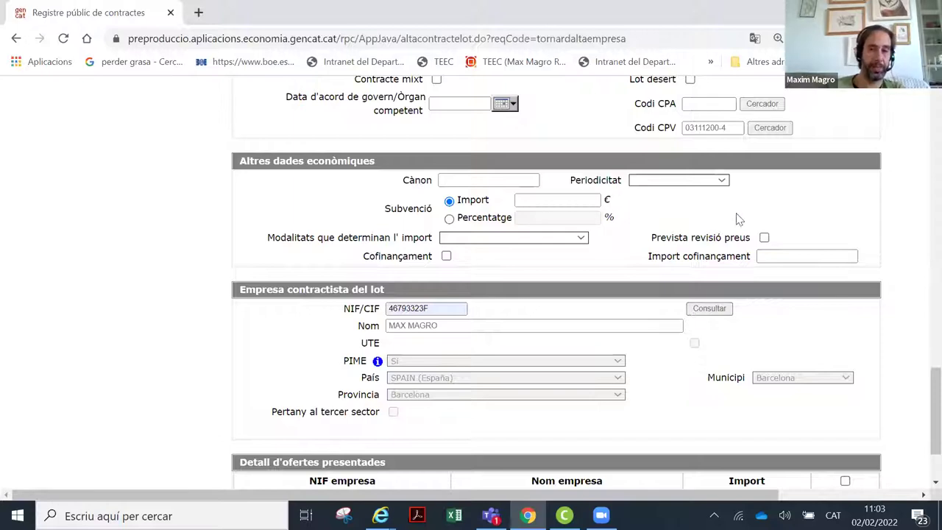
Try saving the contract lot and scroll through to find the reported errors.
scroll(652, 374, "down", 2)
scroll(652, 376, "down", 1)
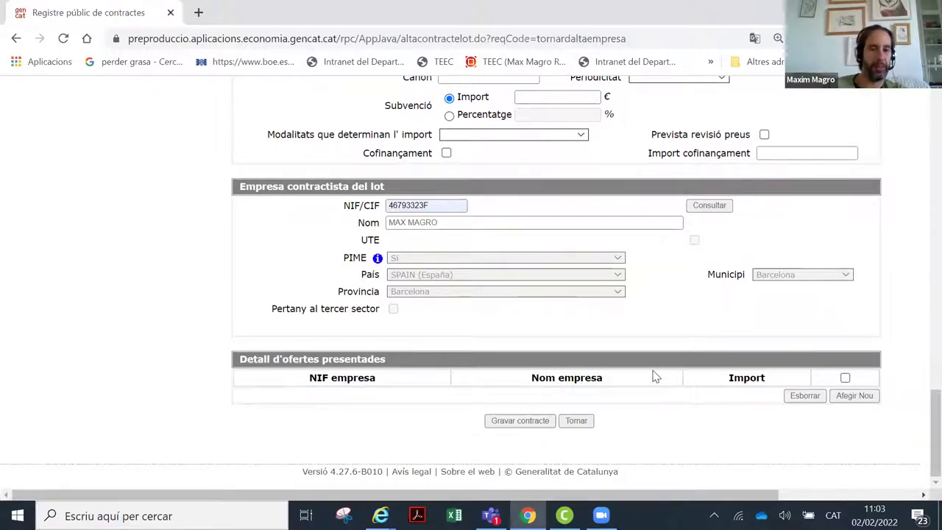
left_click(520, 421)
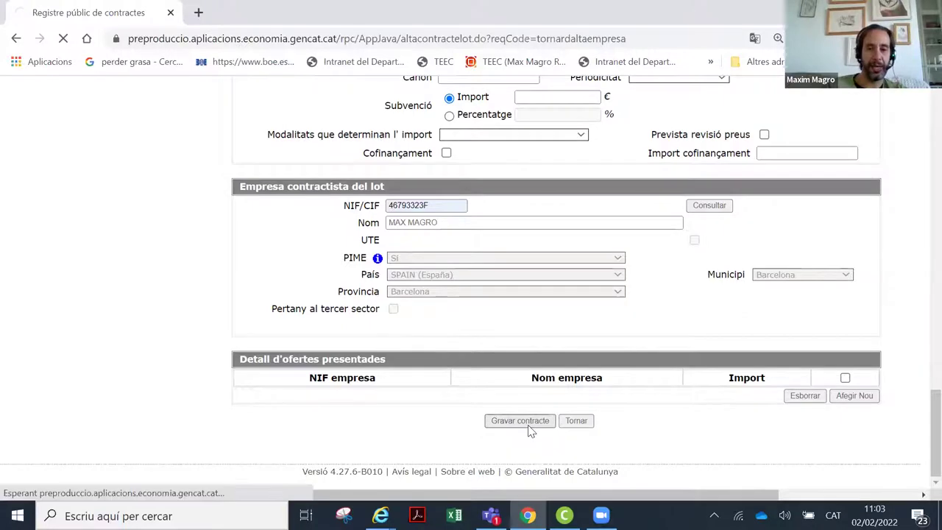
scroll(523, 397, "down", 3)
scroll(766, 330, "down", 8)
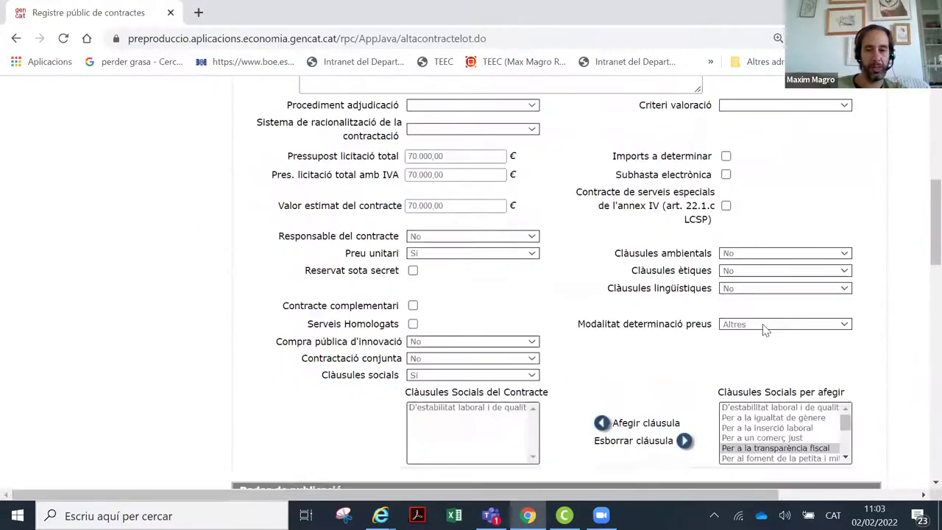
scroll(765, 331, "down", 2)
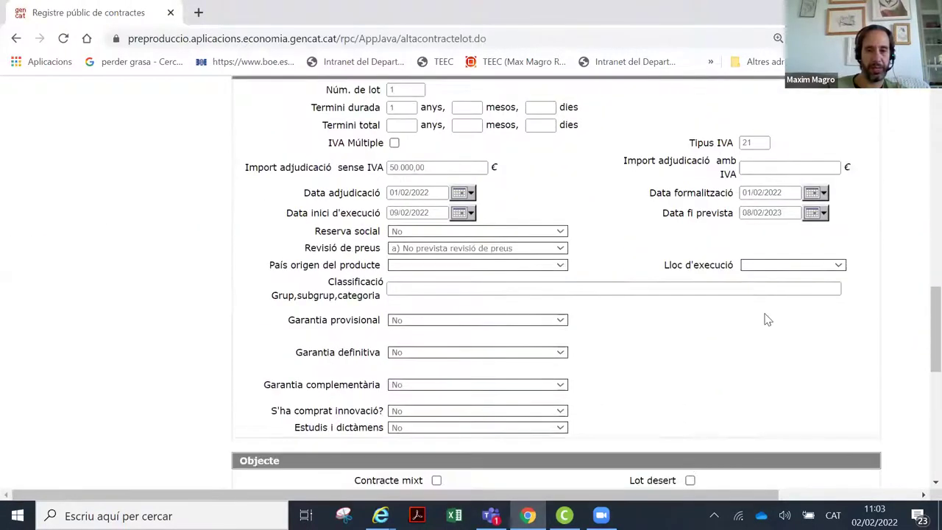
scroll(768, 319, "up", 1)
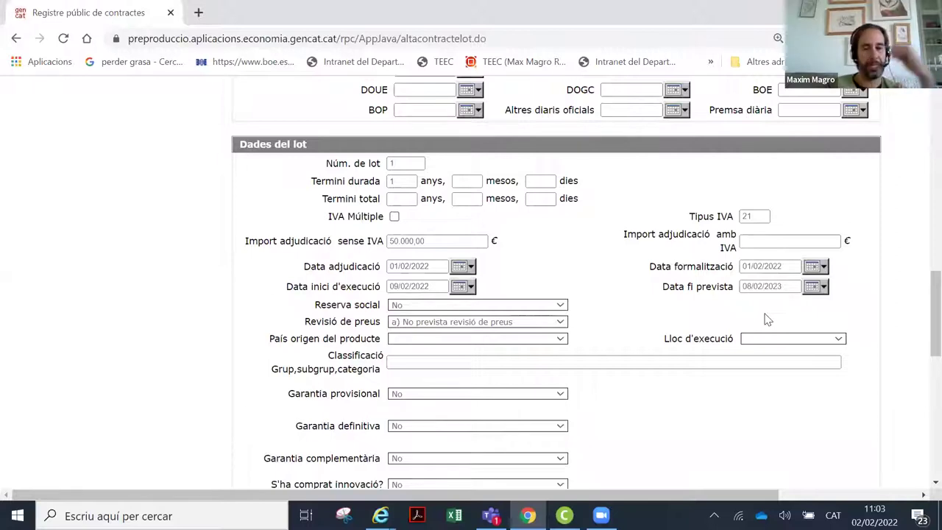
scroll(768, 319, "down", 1)
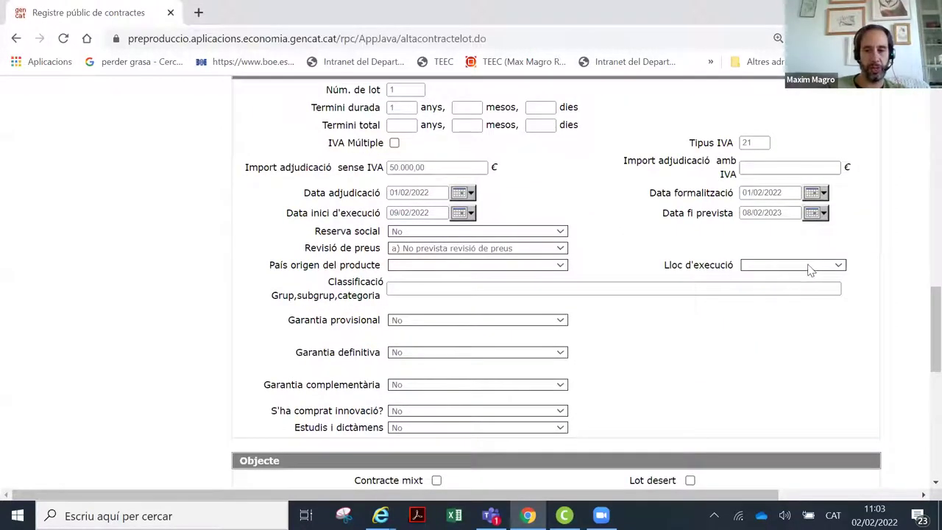
Set Lloc d'execució to Barcelona and the profile announcement date to 04/01/2022.
left_click(810, 266)
left_click(793, 346)
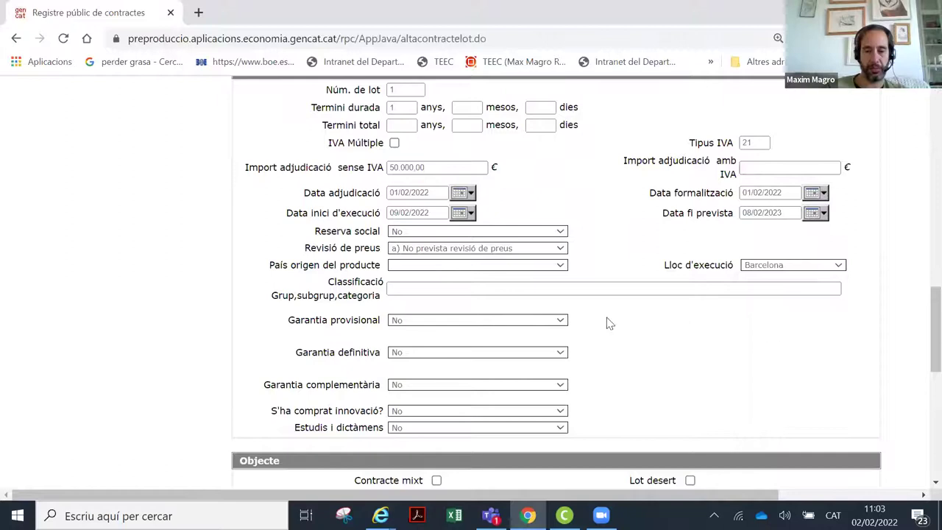
scroll(589, 320, "up", 10)
scroll(589, 320, "up", 3)
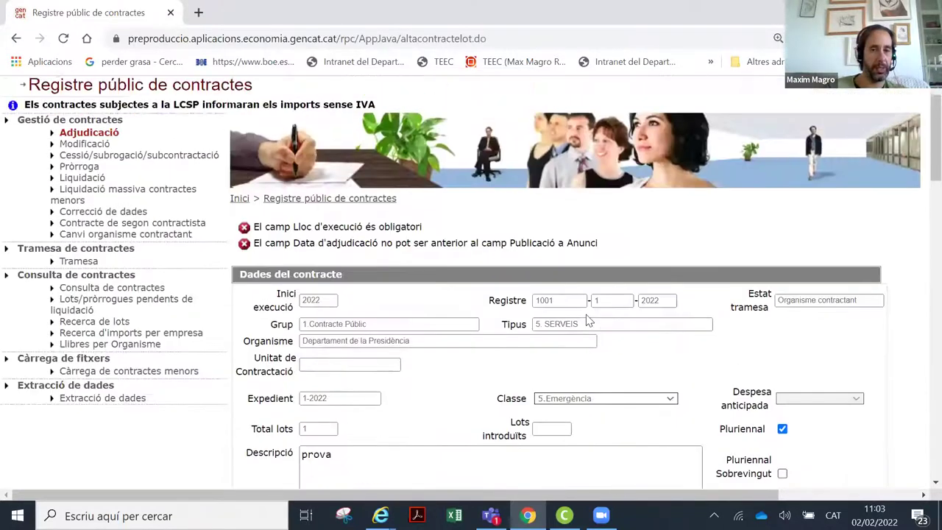
scroll(589, 321, "down", 1)
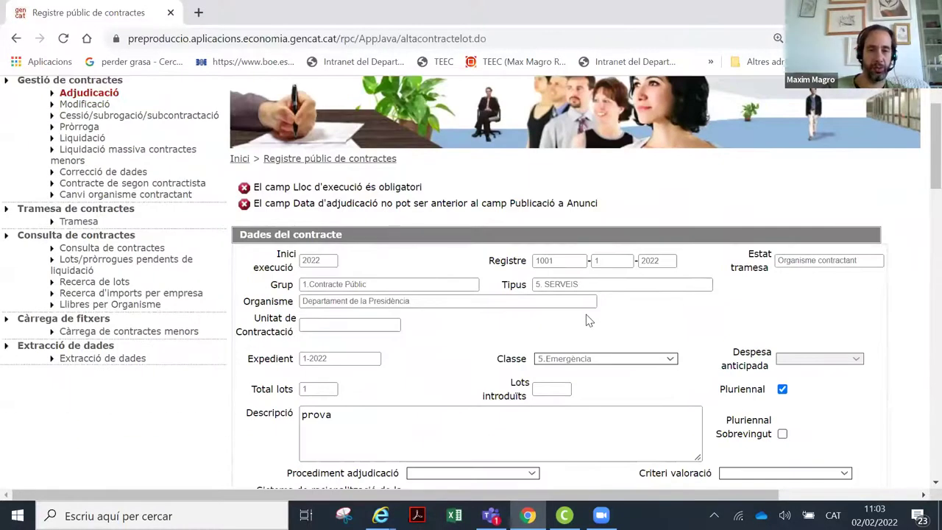
scroll(491, 284, "down", 10)
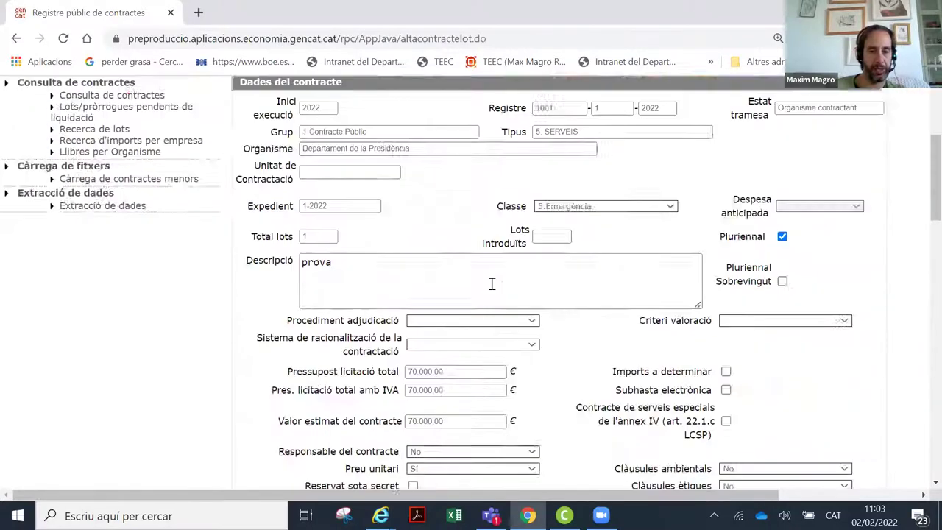
left_click(450, 215)
left_click(469, 217)
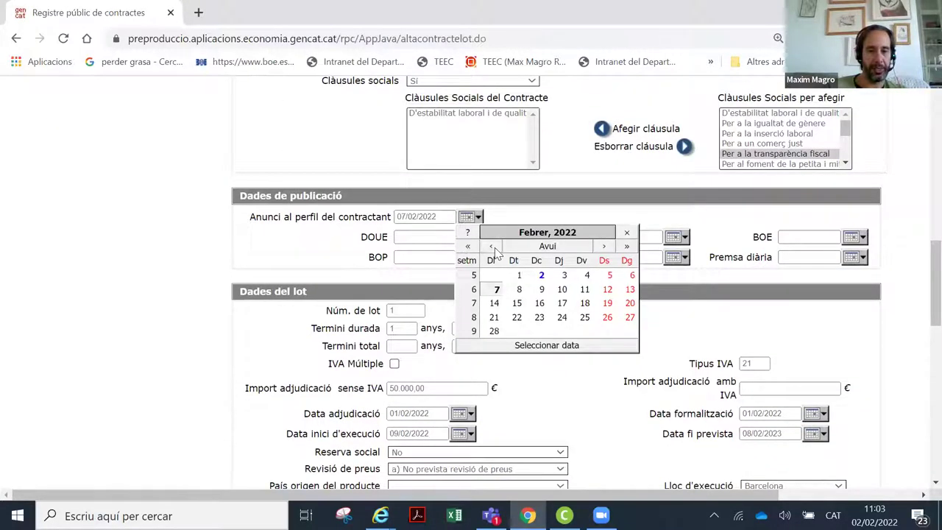
left_click(491, 246)
left_click(517, 290)
scroll(640, 330, "down", 2)
scroll(639, 331, "down", 10)
left_click(520, 422)
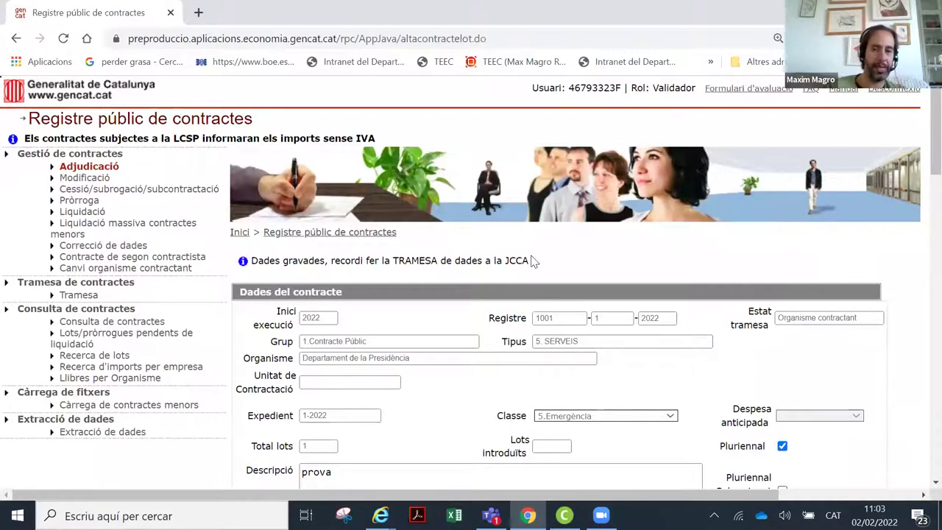
left_click_drag(528, 260, 227, 265)
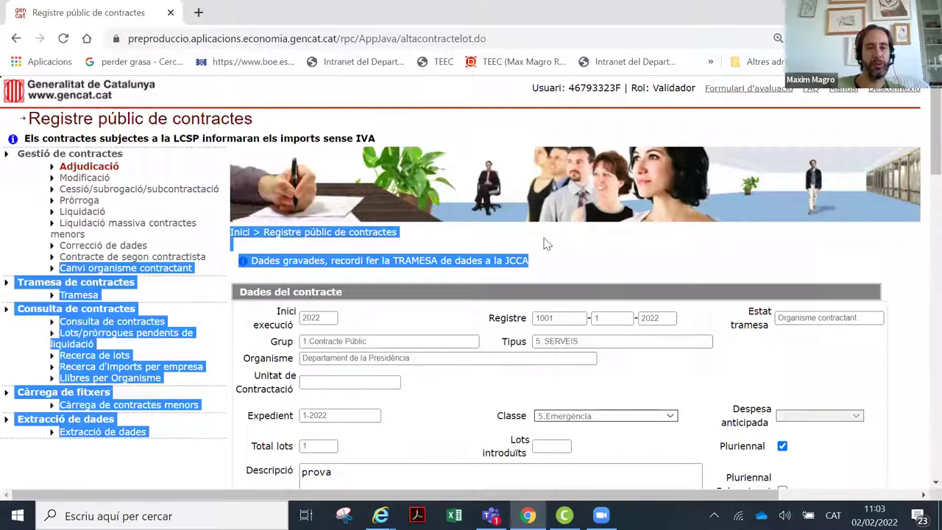
left_click(498, 280)
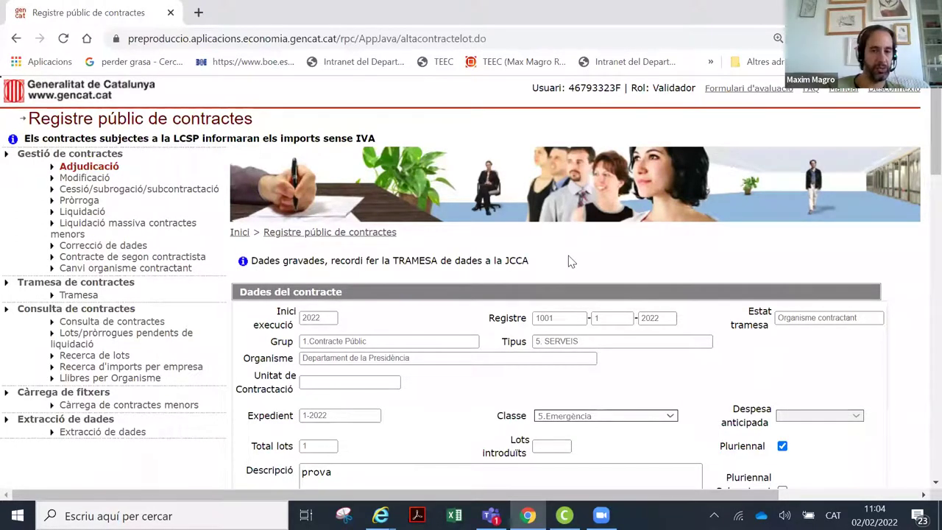
scroll(572, 261, "down", 15)
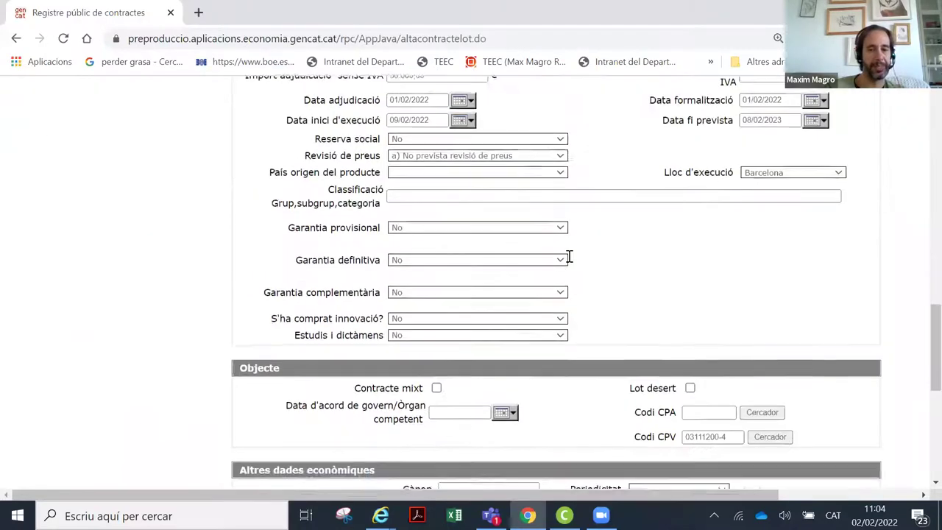
scroll(569, 257, "down", 6)
scroll(571, 260, "up", 10)
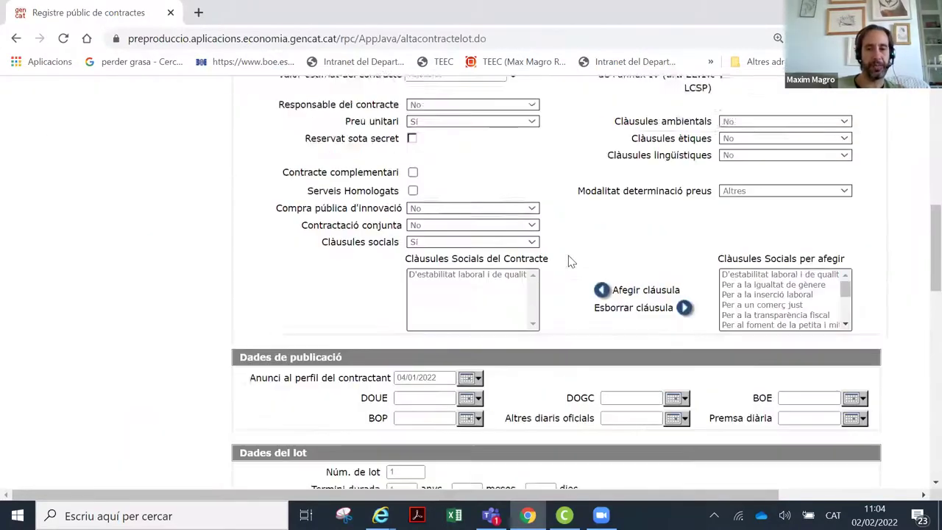
scroll(571, 262, "up", 12)
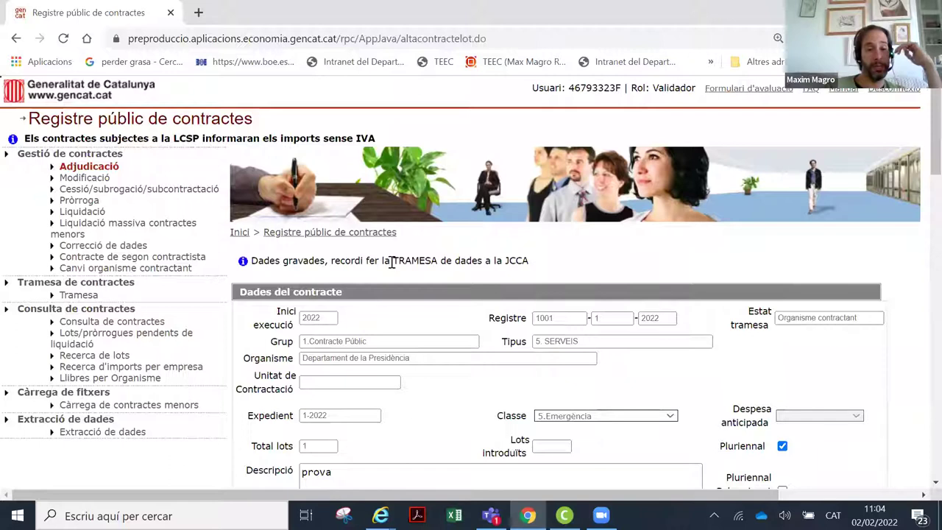
scroll(508, 265, "down", 5)
scroll(512, 266, "down", 10)
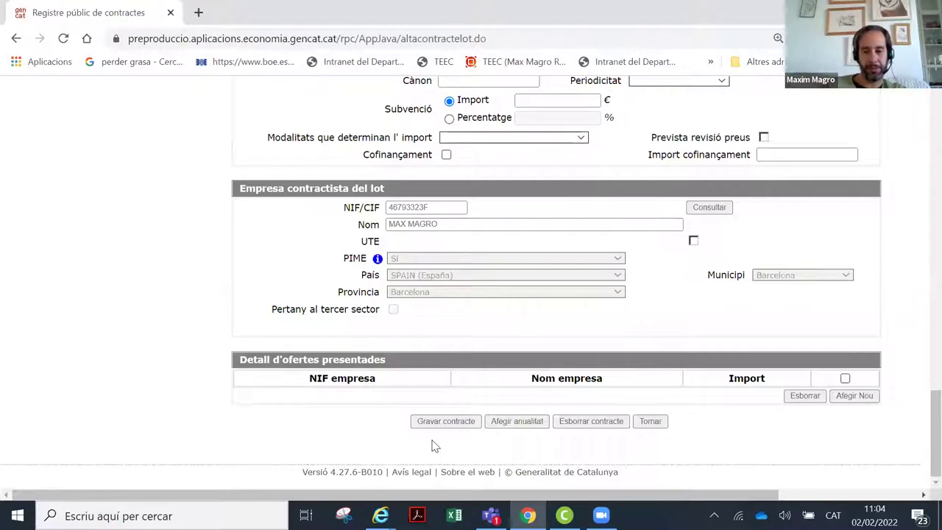
scroll(434, 445, "up", 20)
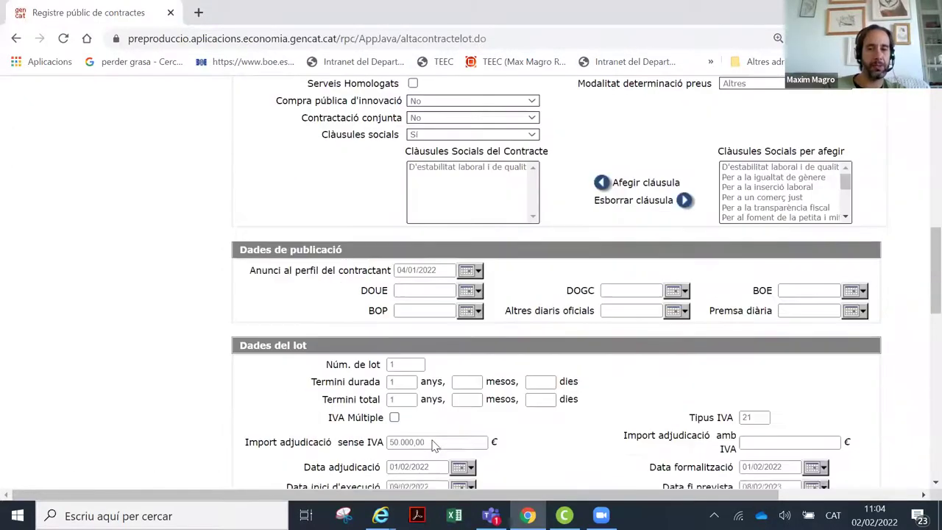
scroll(434, 446, "up", 2)
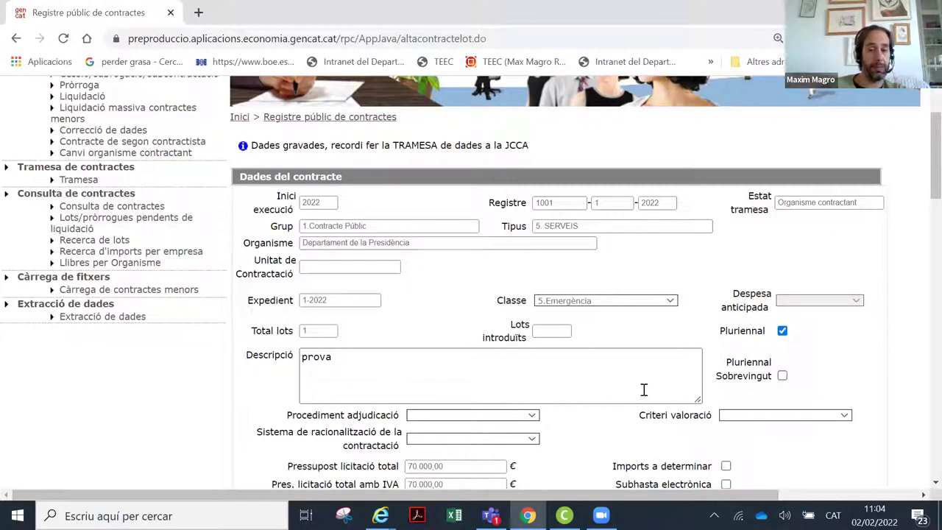
double_click(608, 203)
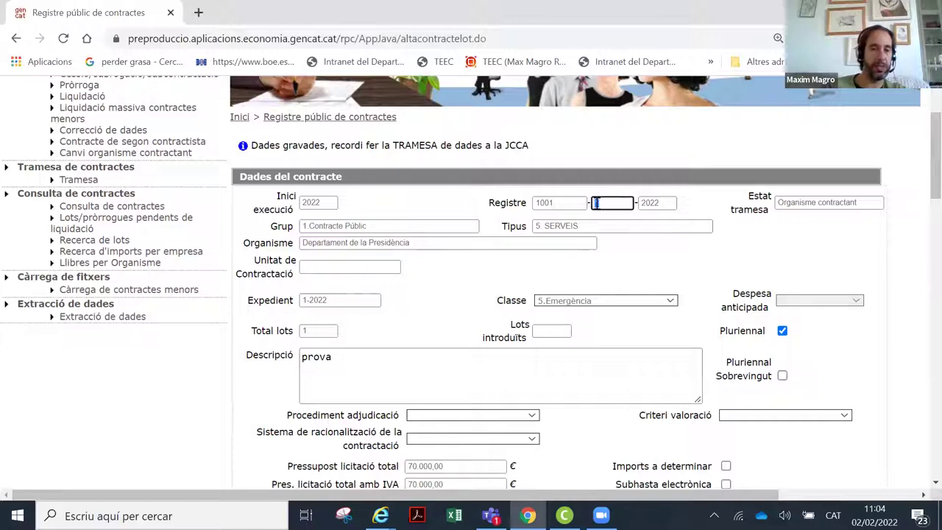
left_click(309, 158)
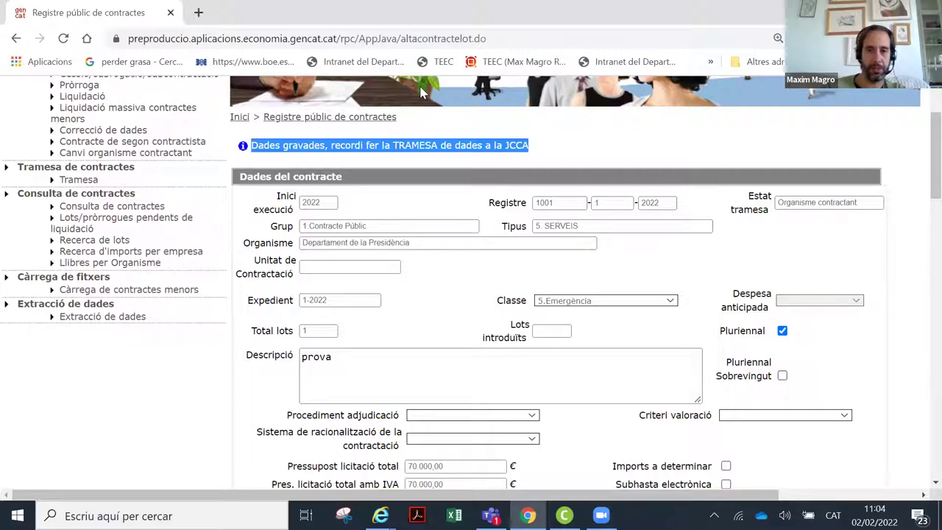
Duplicate the saved contract's tab and open the Tramesa page in the new tab.
right_click(131, 12)
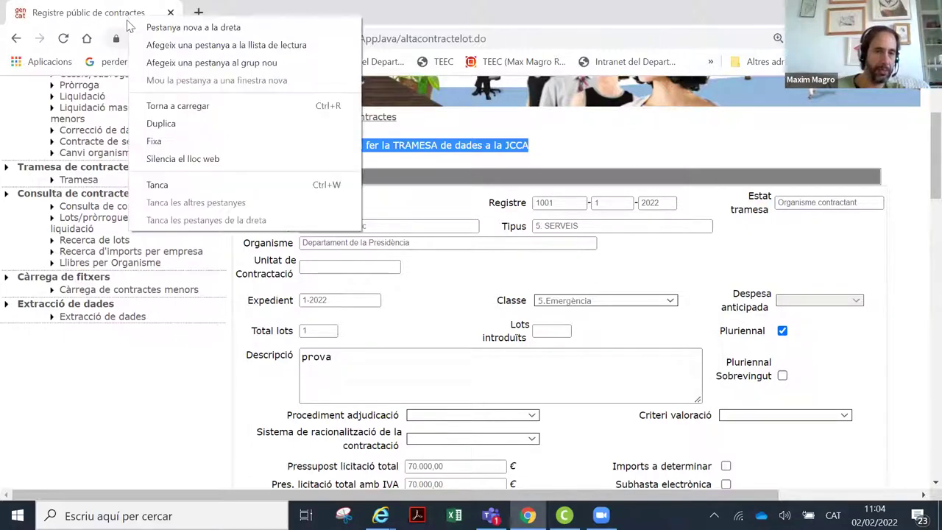
left_click(161, 122)
left_click(133, 18)
left_click(249, 19)
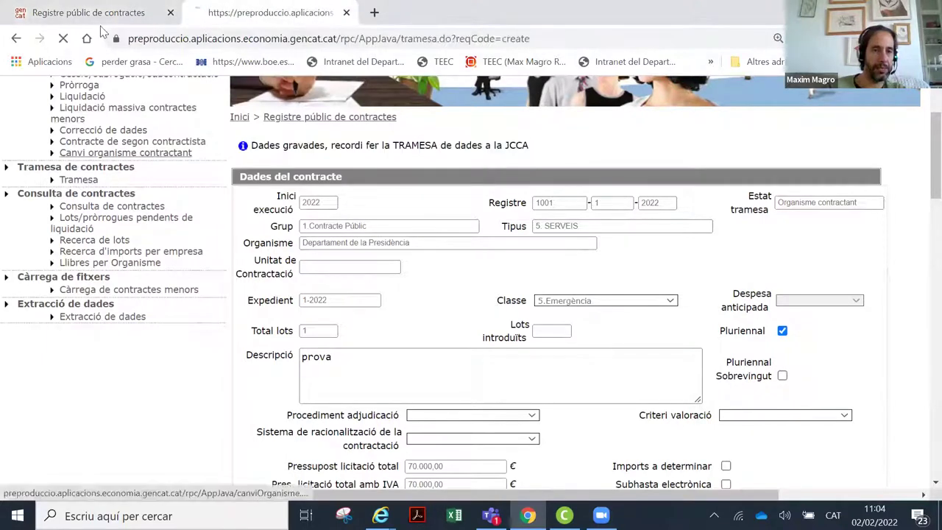
left_click(95, 13)
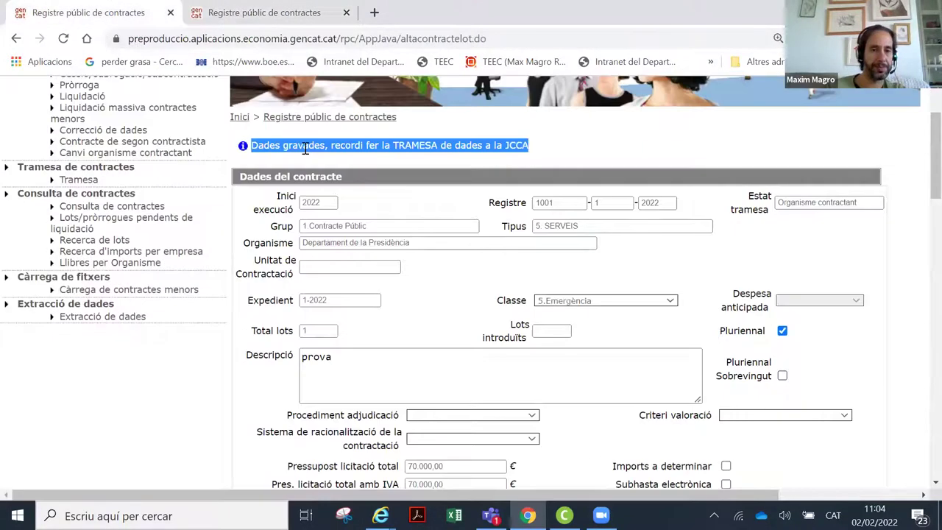
double_click(559, 203)
left_click(230, 15)
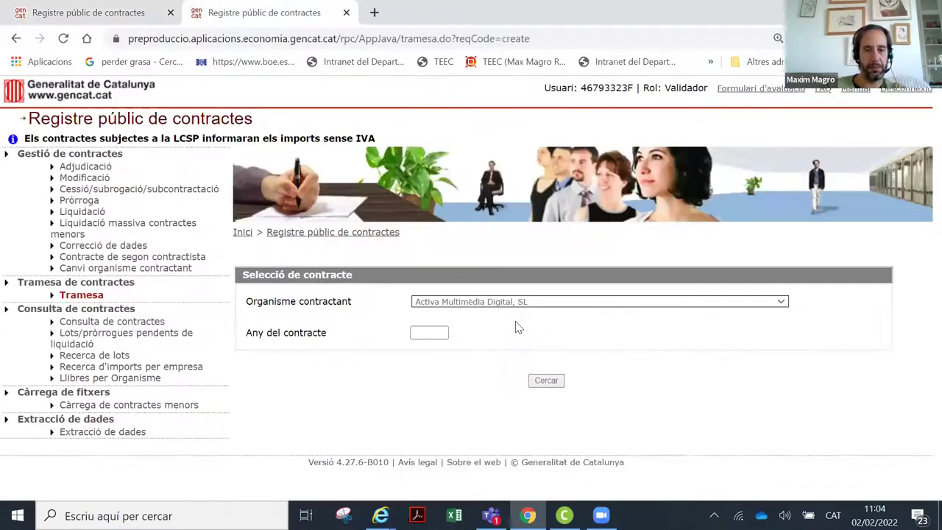
Choose Departament de la Presidència as the contracting organisation for the Tramesa search.
left_click(779, 305)
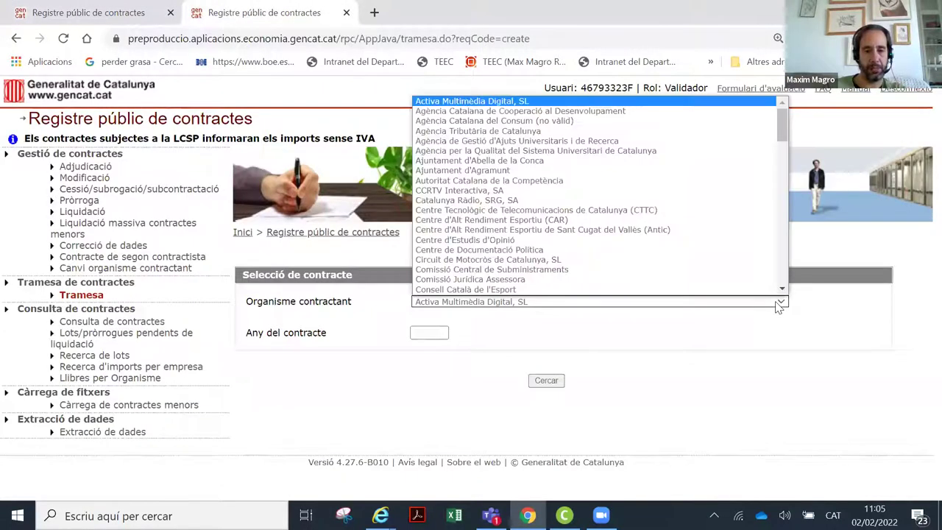
left_click(729, 303)
left_click(756, 302)
scroll(608, 237, "down", 3)
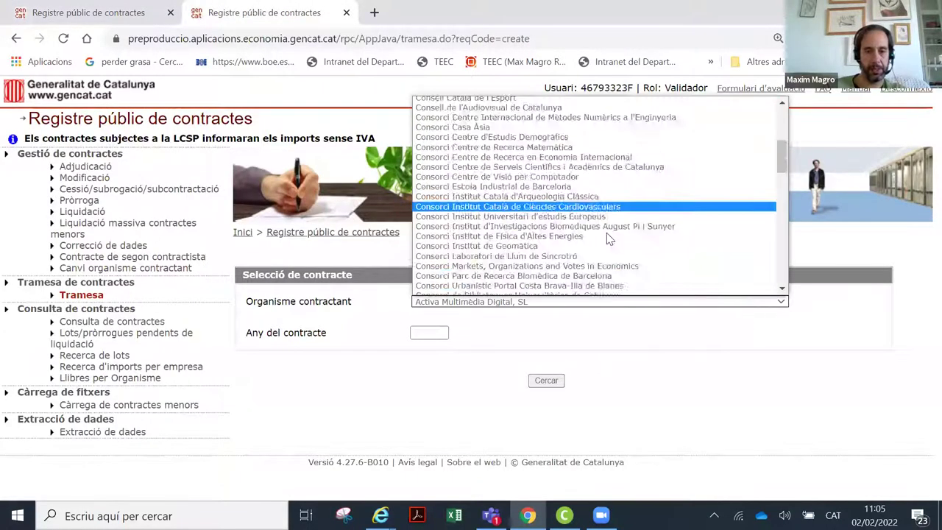
scroll(609, 238, "down", 5)
scroll(592, 229, "up", 4)
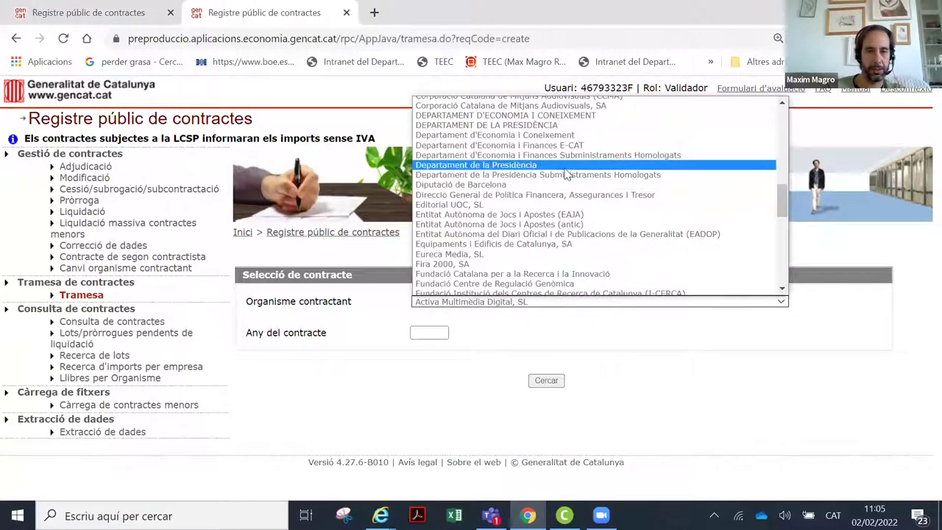
left_click(564, 169)
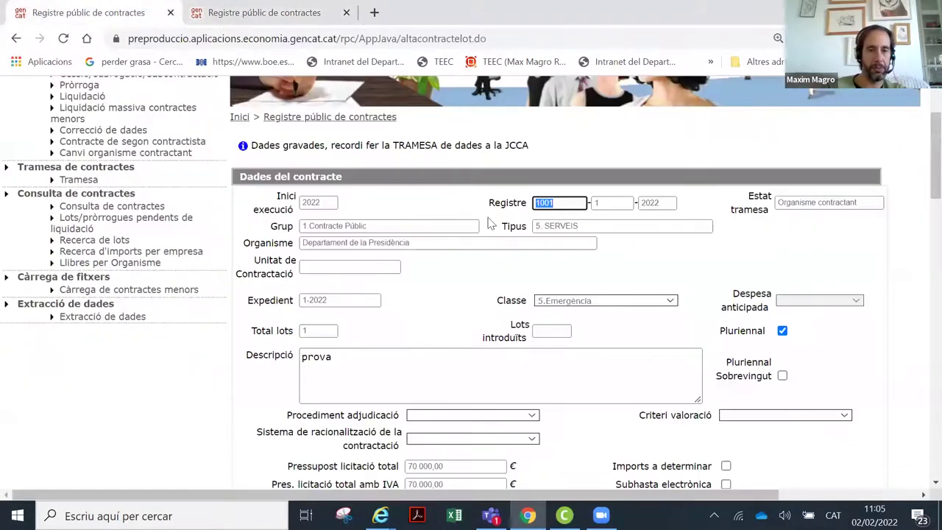
Enter year 2022 and search for contracts to send, which finds none.
left_click(213, 16)
left_click(431, 332)
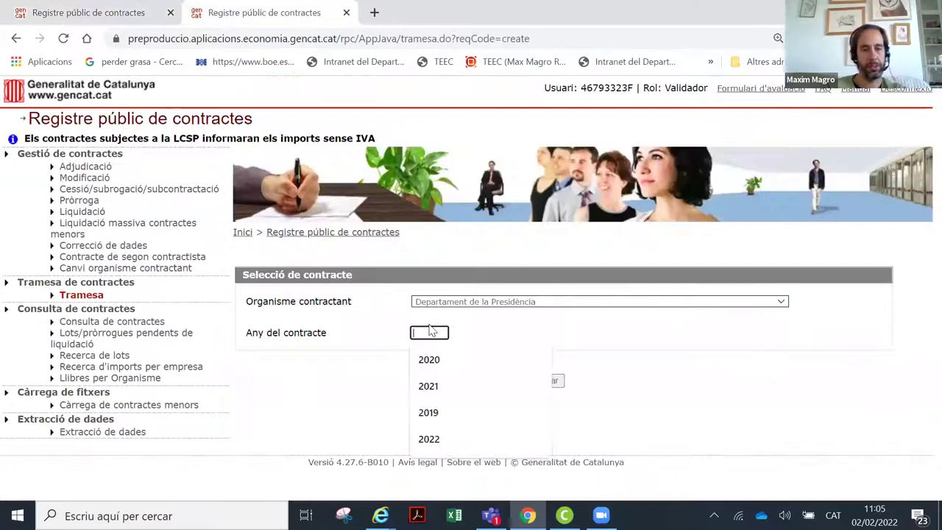
type("200")
type("2")
key("BackSpace")
key("BackSpace")
type("22")
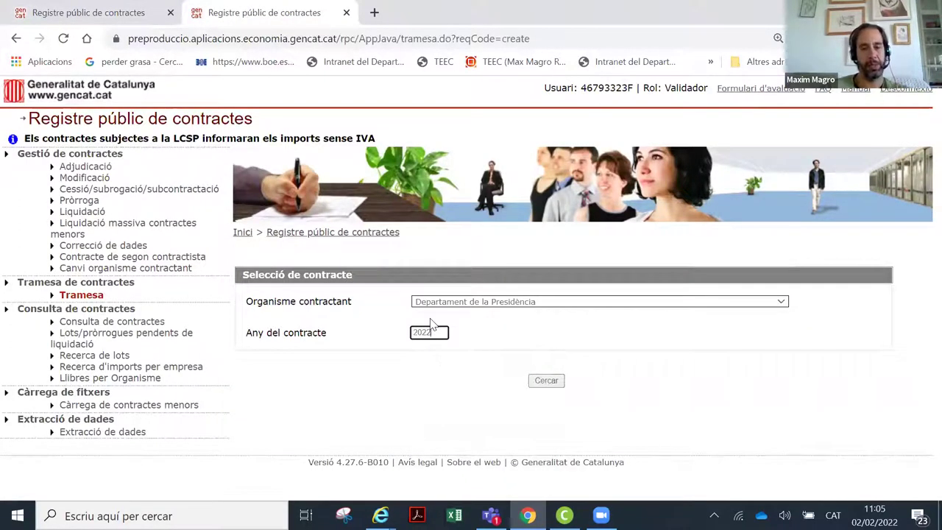
left_click(552, 382)
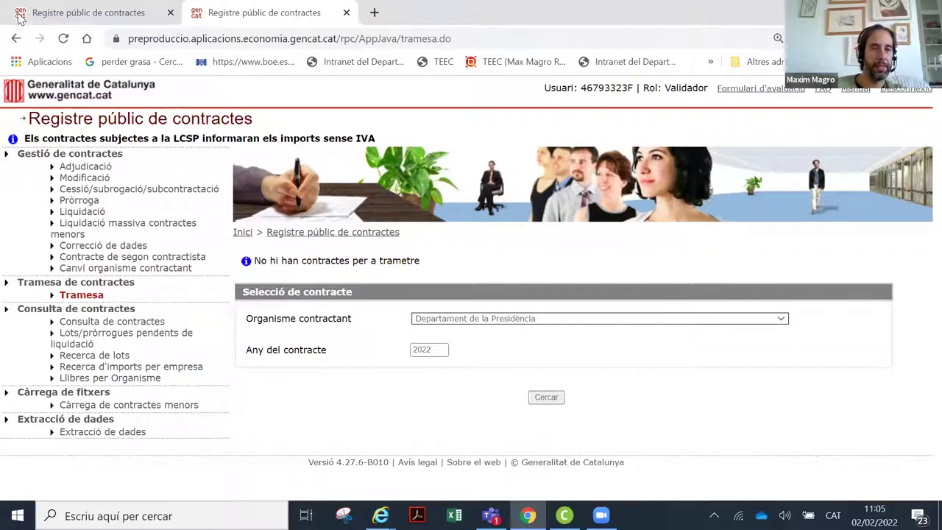
key("ctrl+Page_Up")
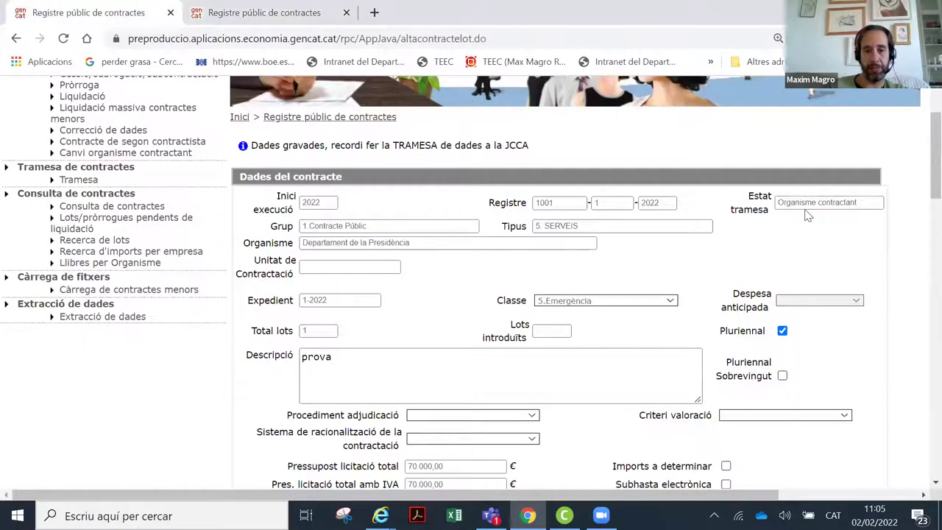
left_click_drag(869, 203, 766, 208)
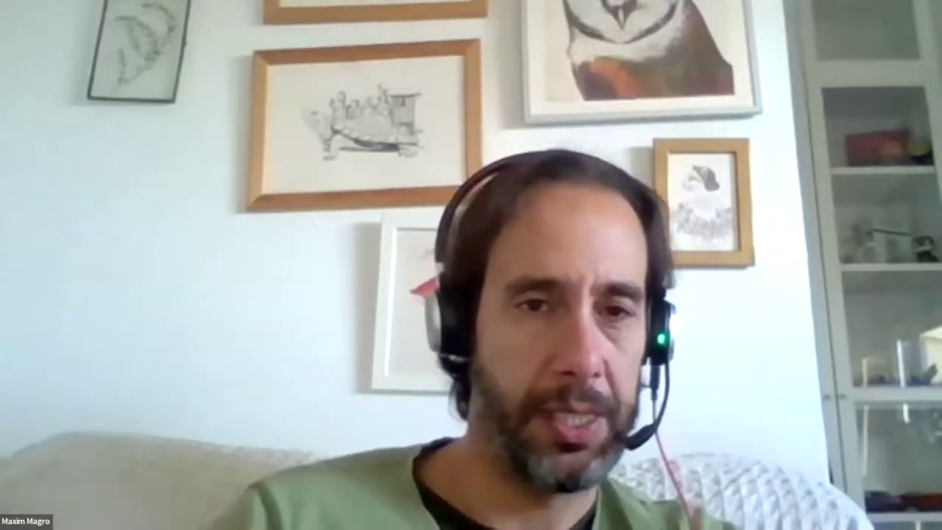
scroll(398, 265, "down", 2)
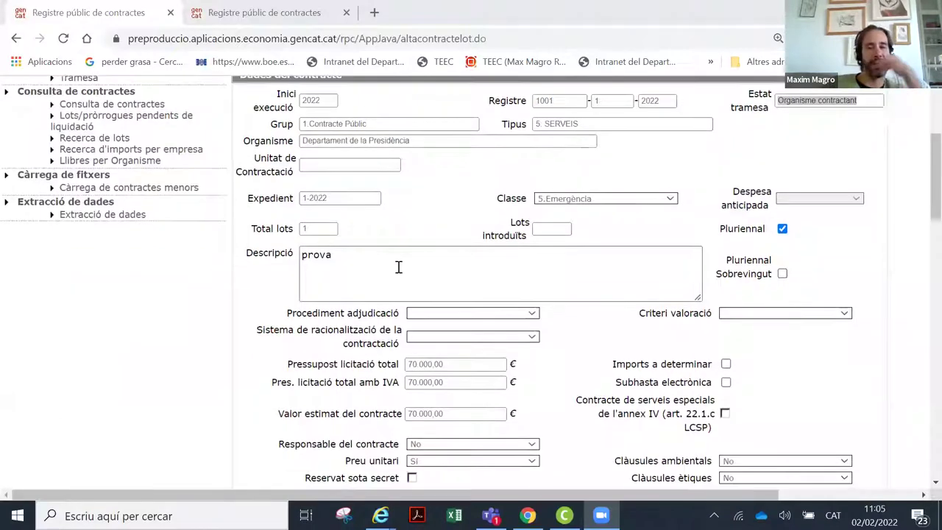
scroll(381, 245, "up", 1)
left_click_drag(302, 257, 338, 253)
scroll(353, 257, "down", 10)
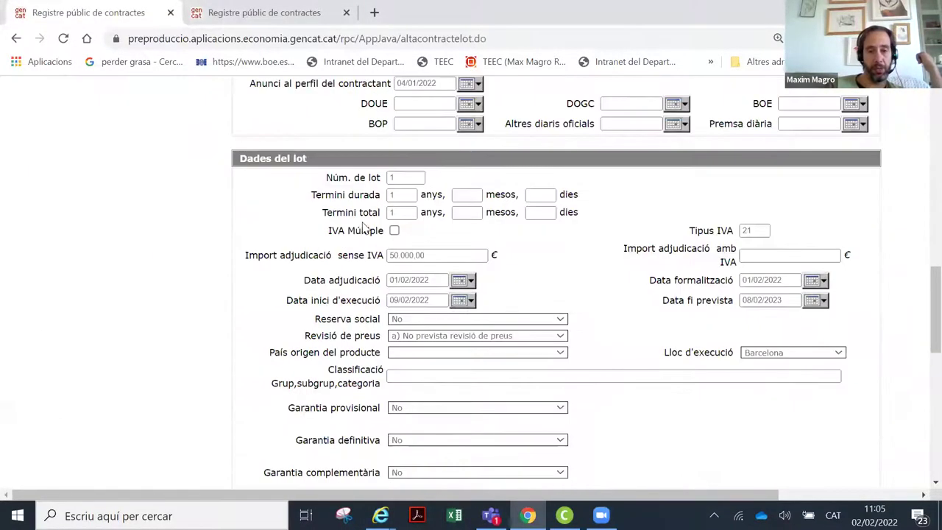
scroll(405, 188, "down", 8)
scroll(423, 208, "up", 4)
scroll(423, 208, "up", 4)
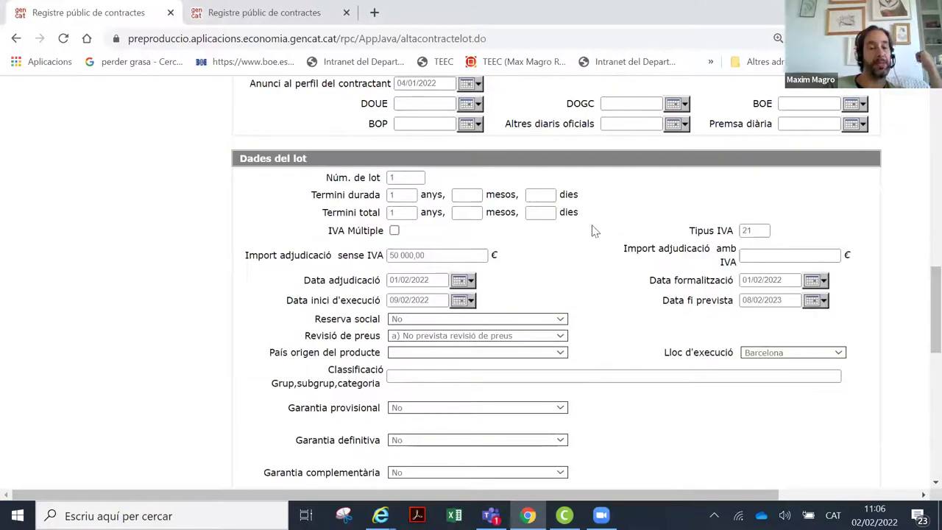
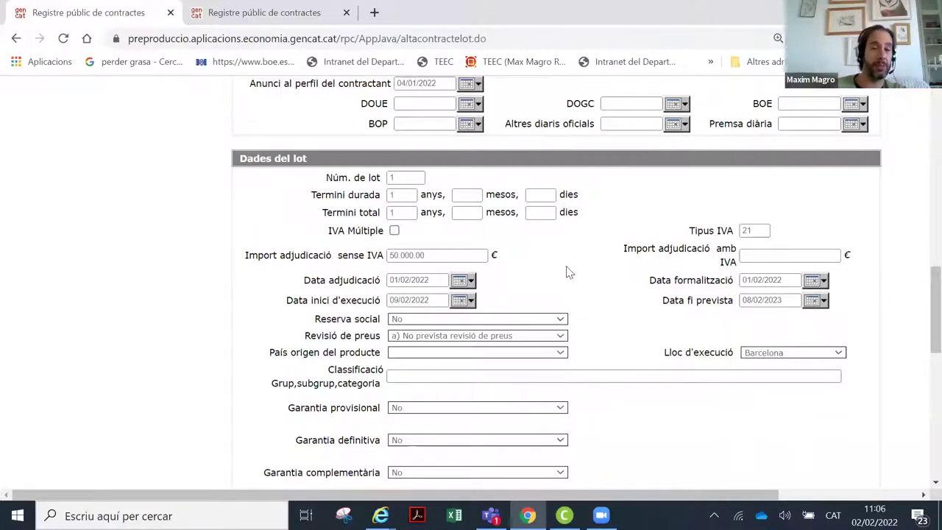
Review the lot's execution start date and planned end date in Dades del lot.
scroll(586, 287, "up", 5)
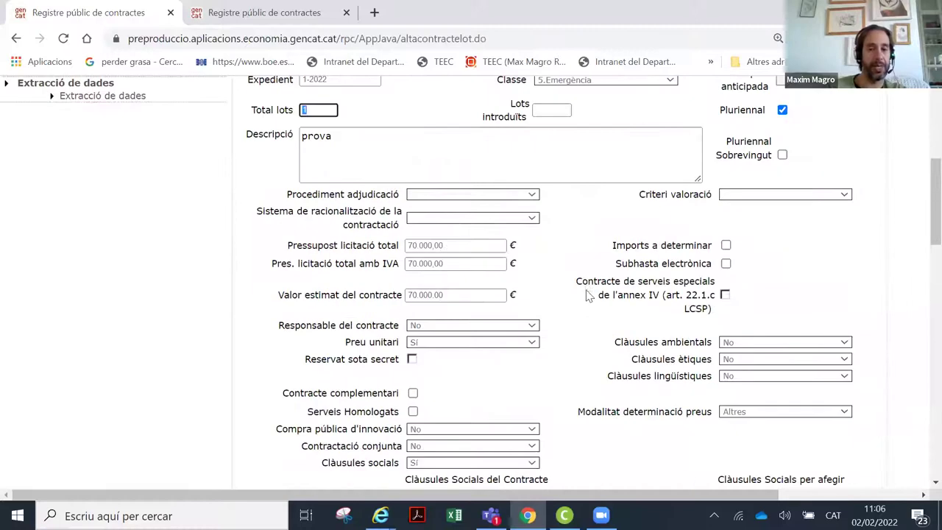
scroll(587, 289, "down", 4)
scroll(505, 343, "down", 3)
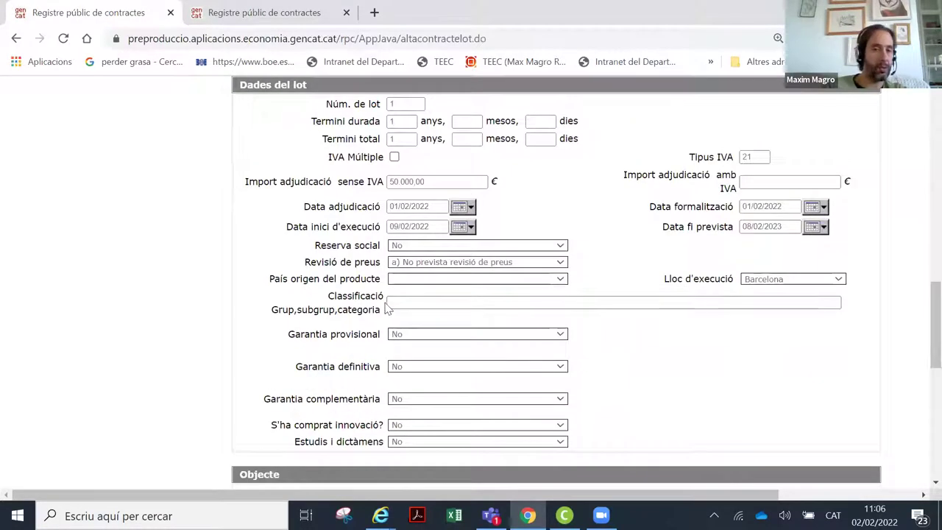
scroll(556, 258, "up", 6)
scroll(556, 254, "down", 7)
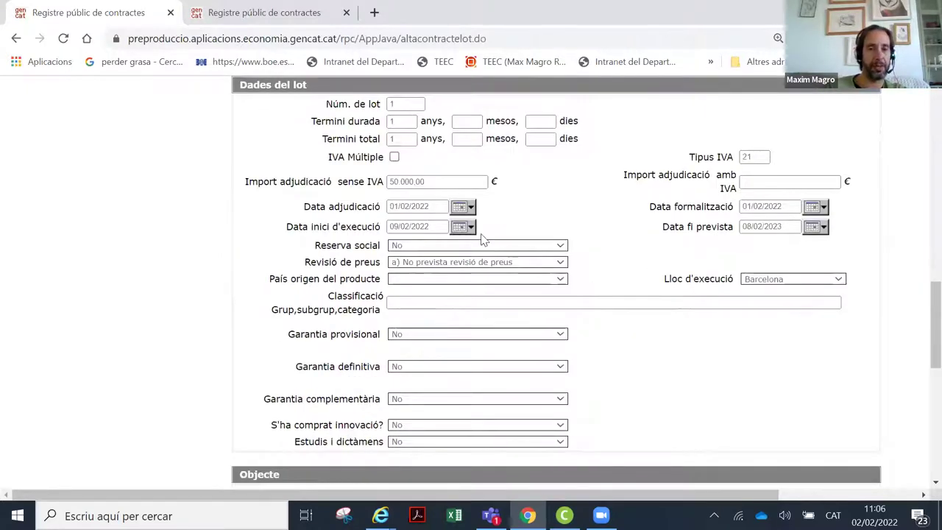
scroll(482, 240, "up", 2)
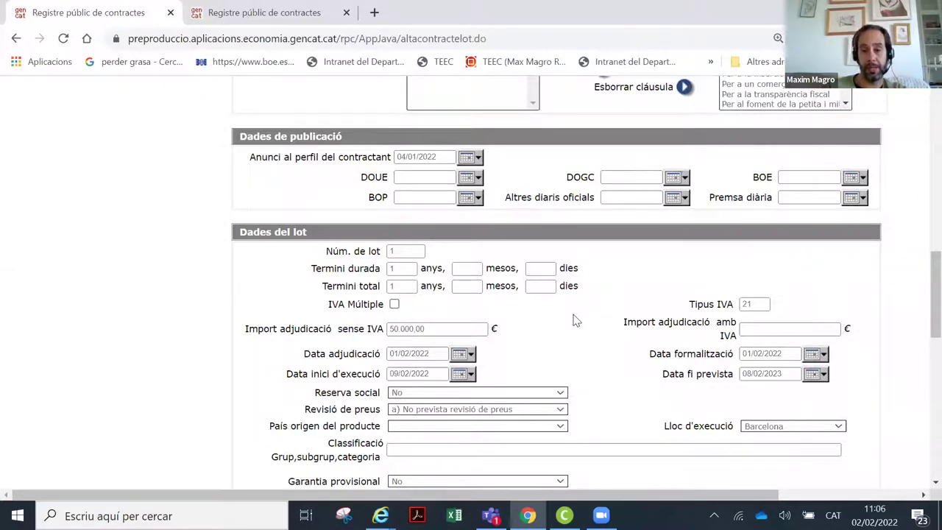
scroll(576, 320, "up", 7)
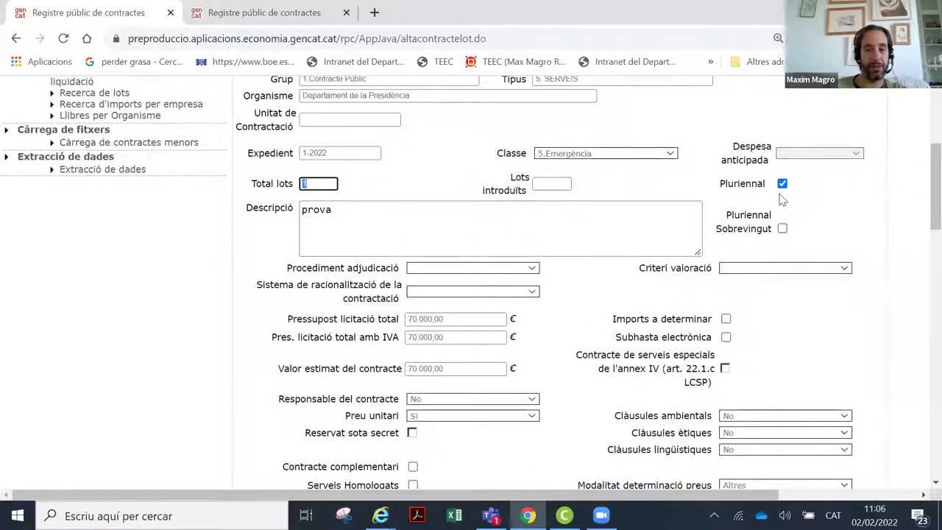
scroll(782, 198, "down", 7)
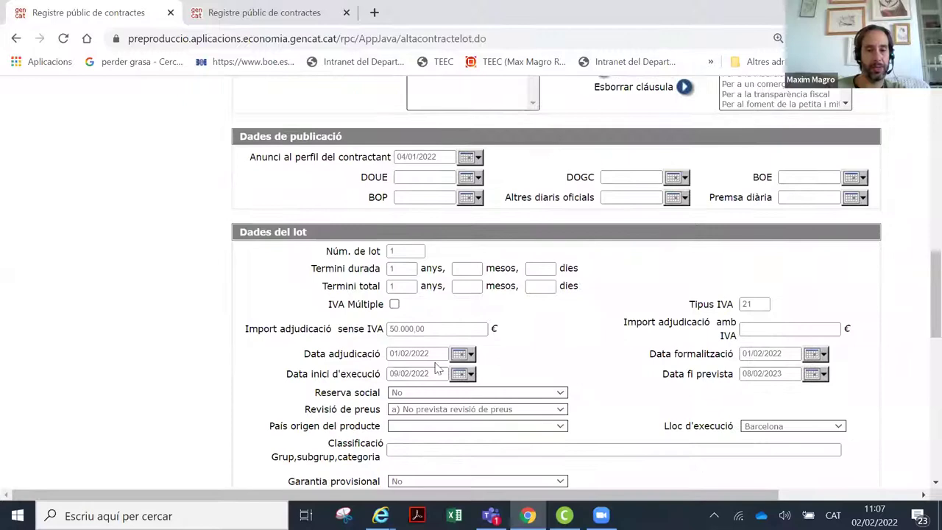
left_click(429, 376)
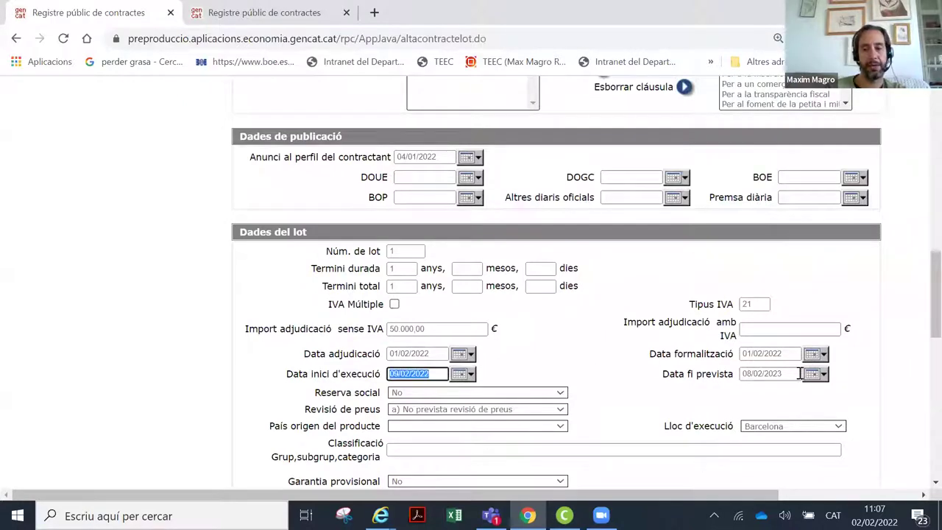
left_click(770, 373)
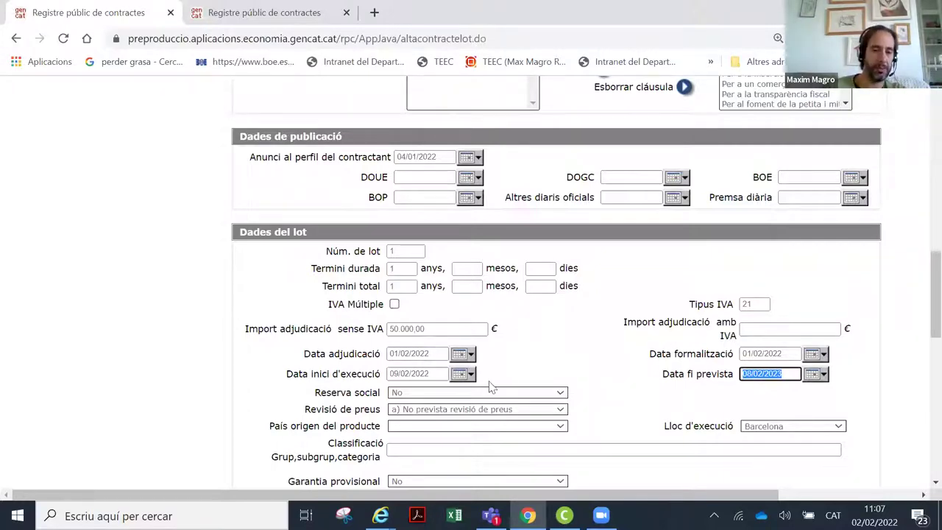
left_click(435, 377)
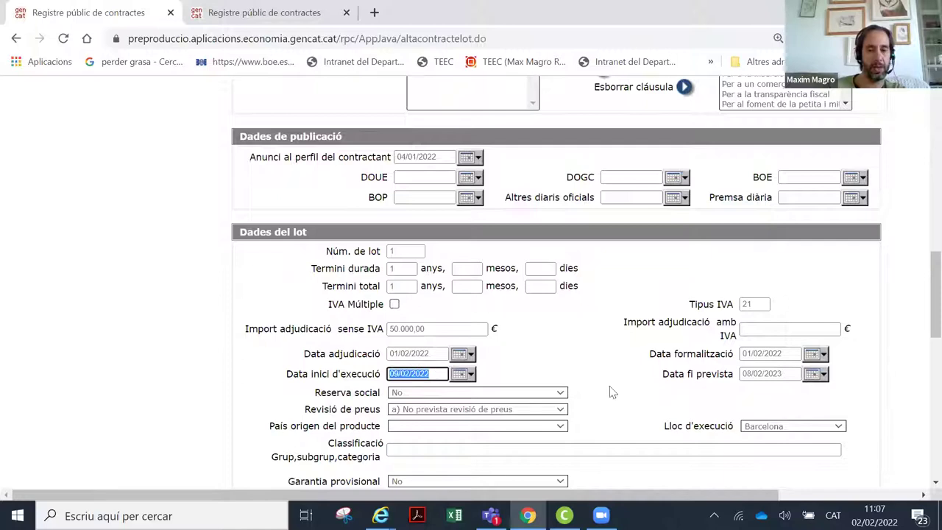
left_click(795, 374)
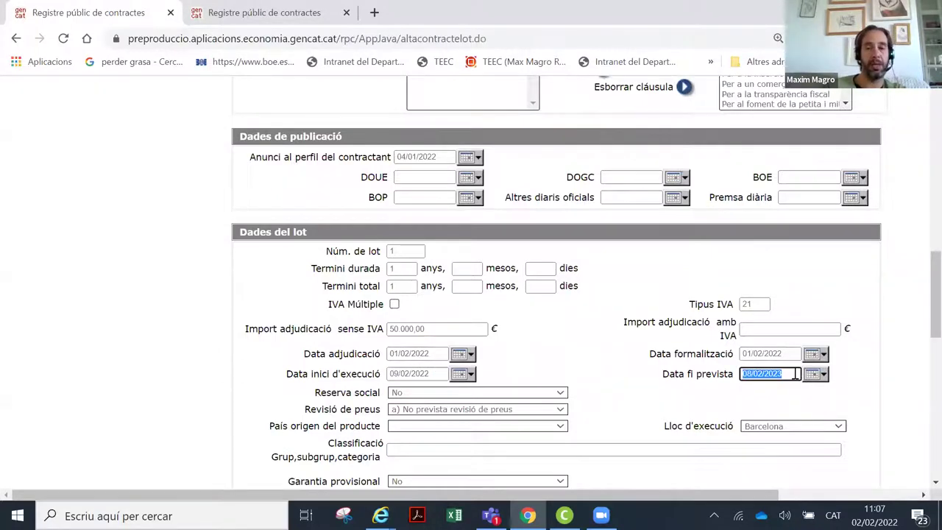
Scroll to the bottom of the lot form and choose Afegir anualitat.
scroll(795, 374, "up", 10)
scroll(740, 349, "down", 1)
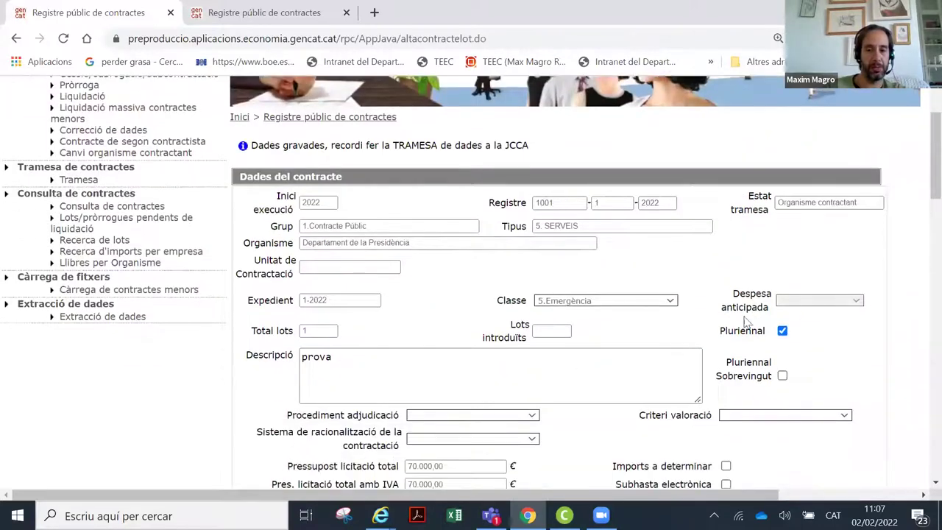
scroll(747, 332, "down", 12)
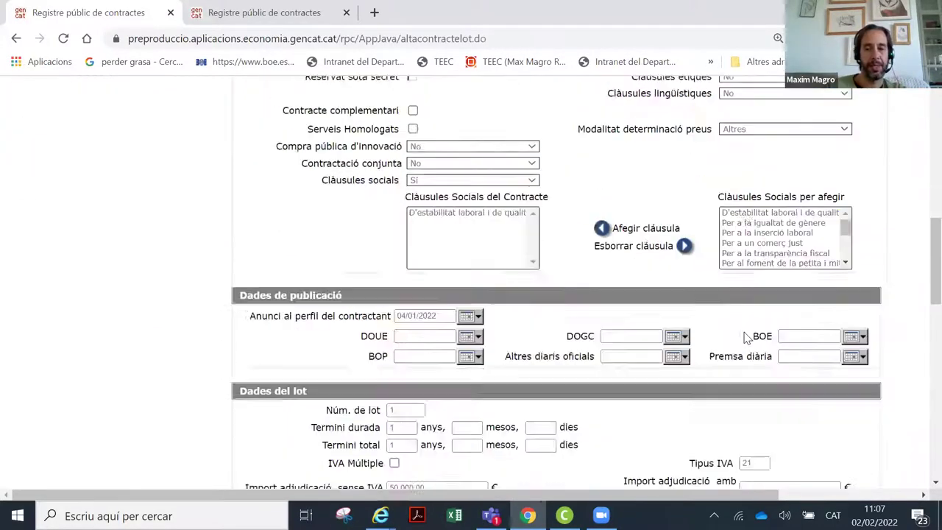
scroll(745, 338, "down", 4)
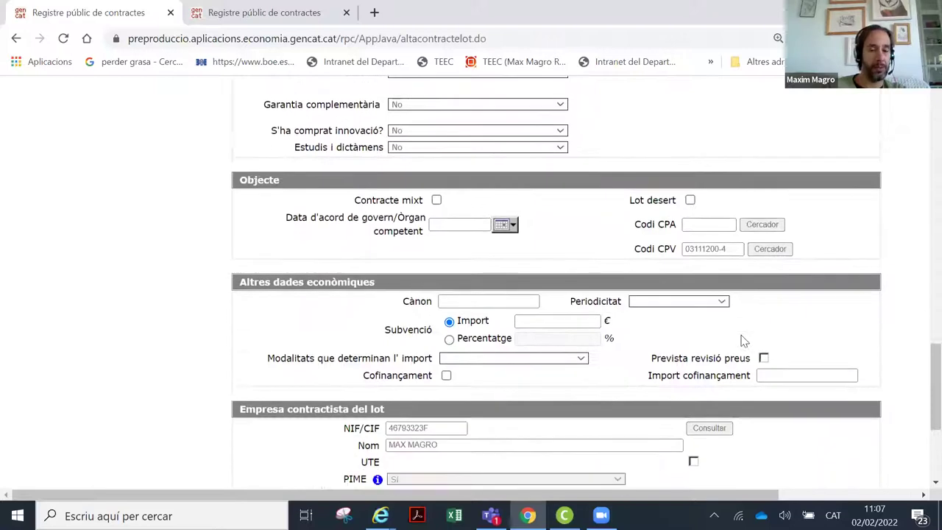
scroll(742, 341, "down", 1)
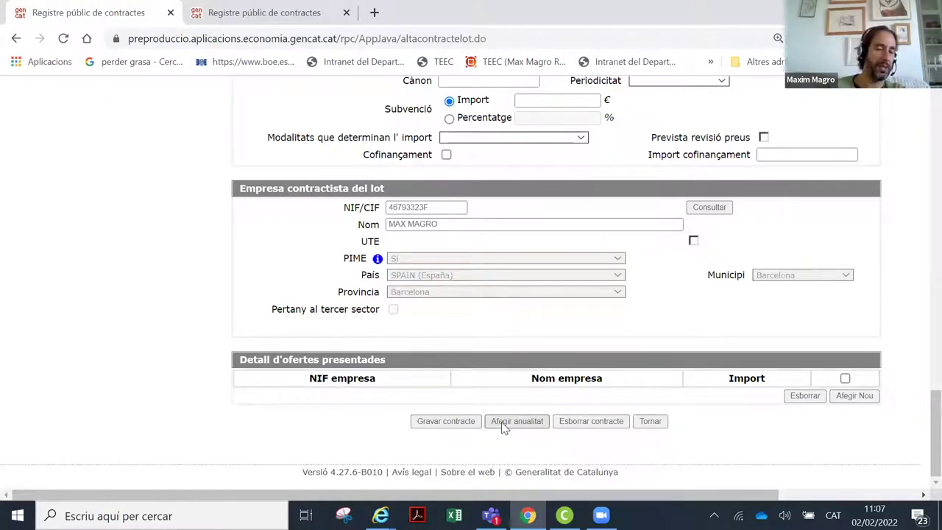
left_click(504, 427)
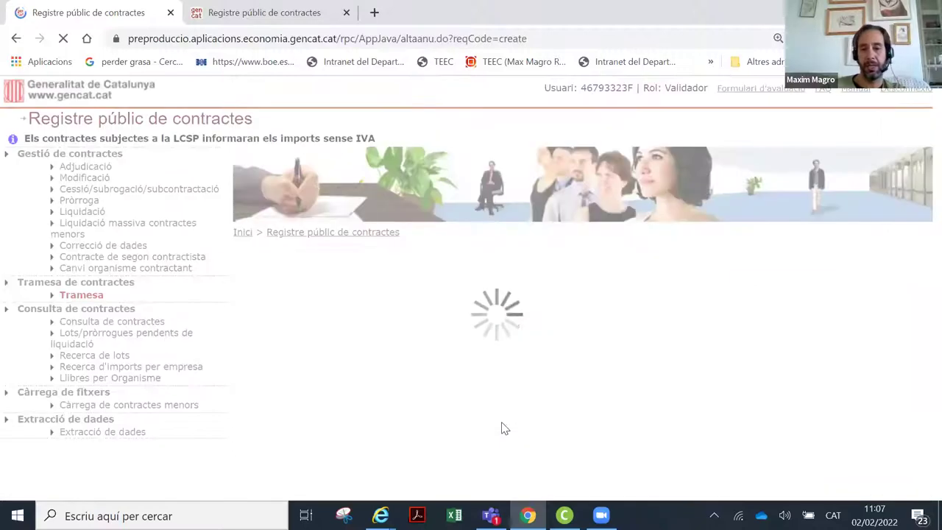
Enter year 2022 and a 0 tender amount for the new annuality.
scroll(462, 382, "down", 1)
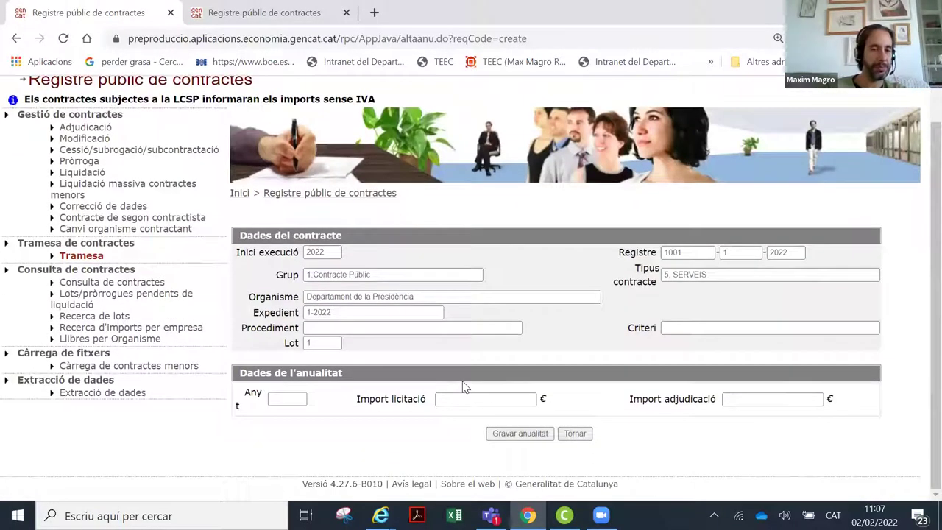
left_click(292, 400)
type("2022")
left_click(518, 399)
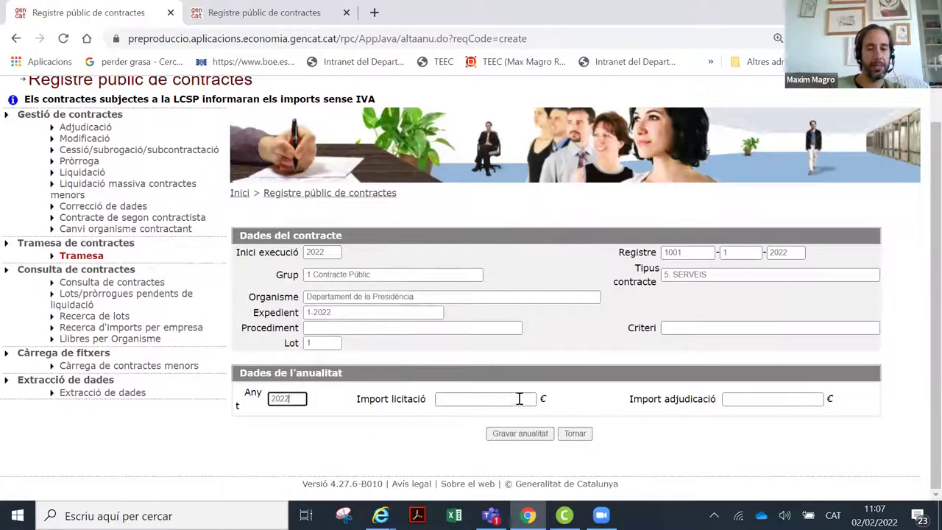
type("0")
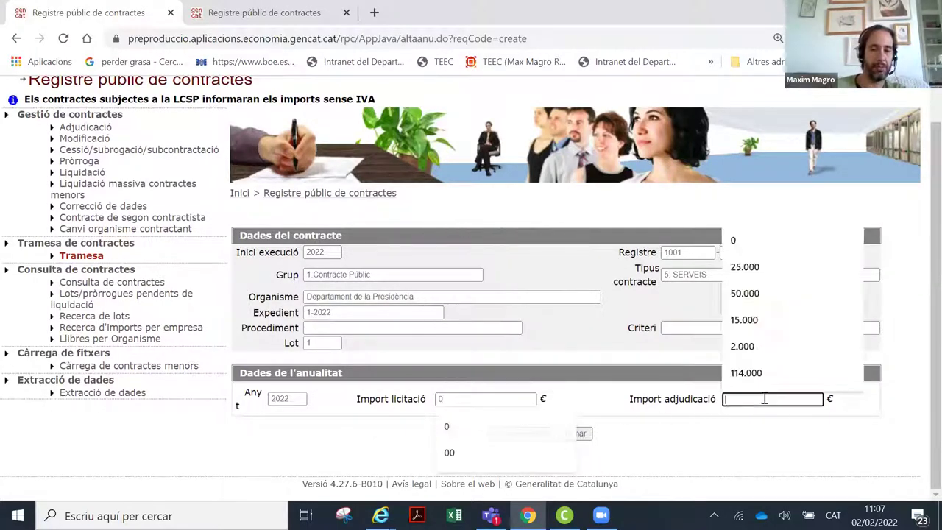
left_click(763, 398)
type("0")
Set the awarded amount to 10.000, save the annuality and return to the lot.
left_click(737, 422)
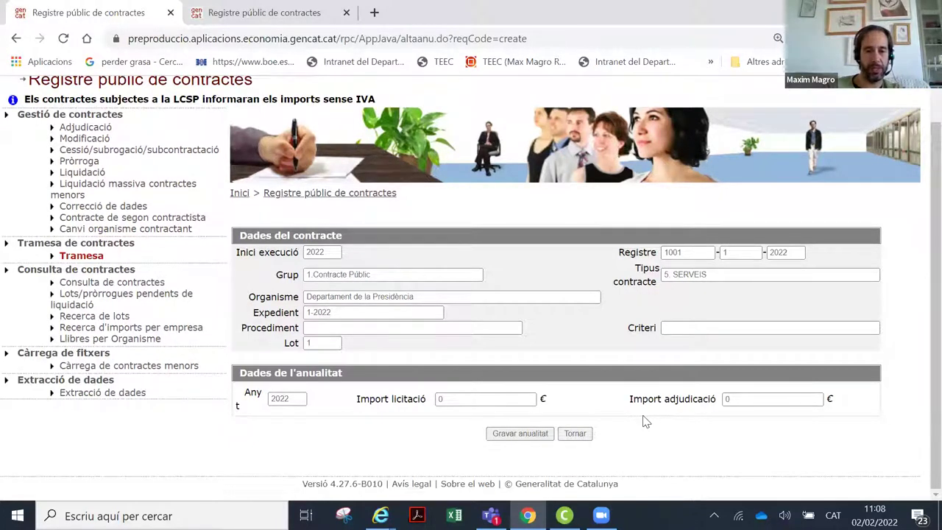
left_click(773, 400)
type("10.0")
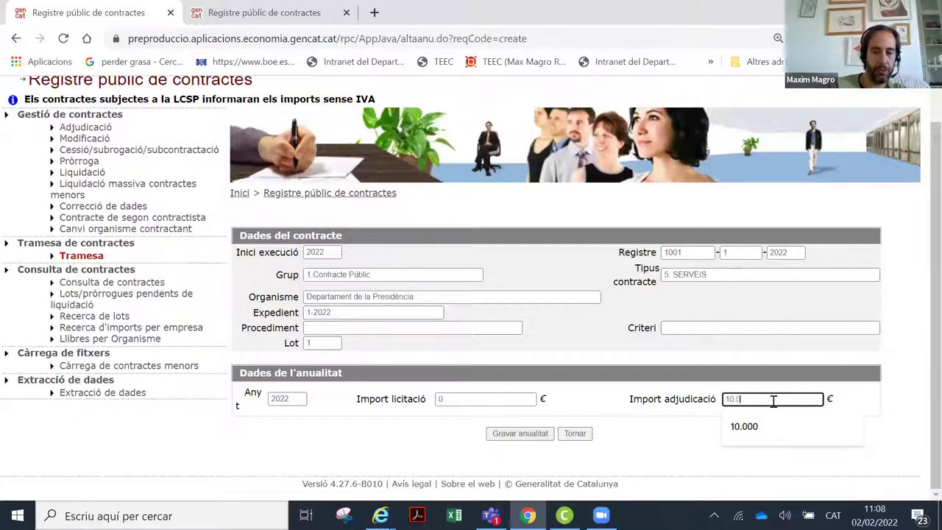
type("00")
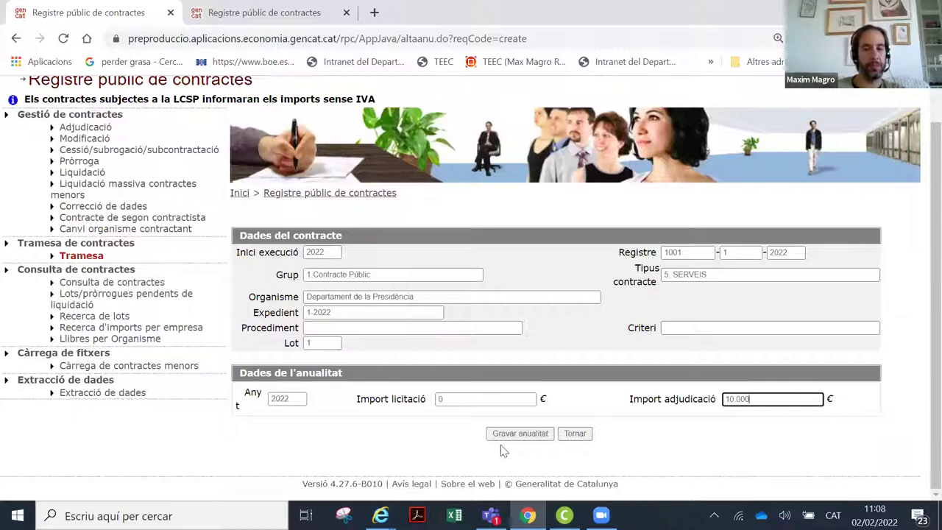
left_click(504, 437)
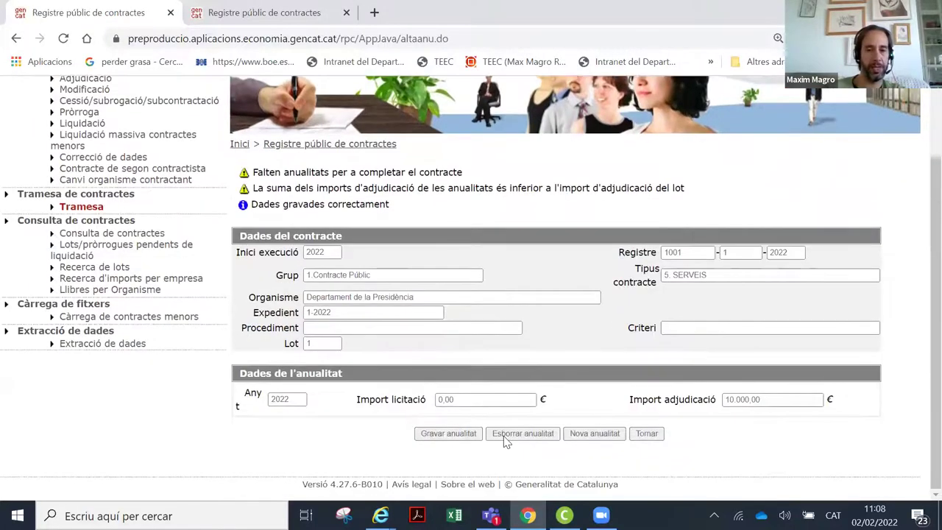
left_click(648, 434)
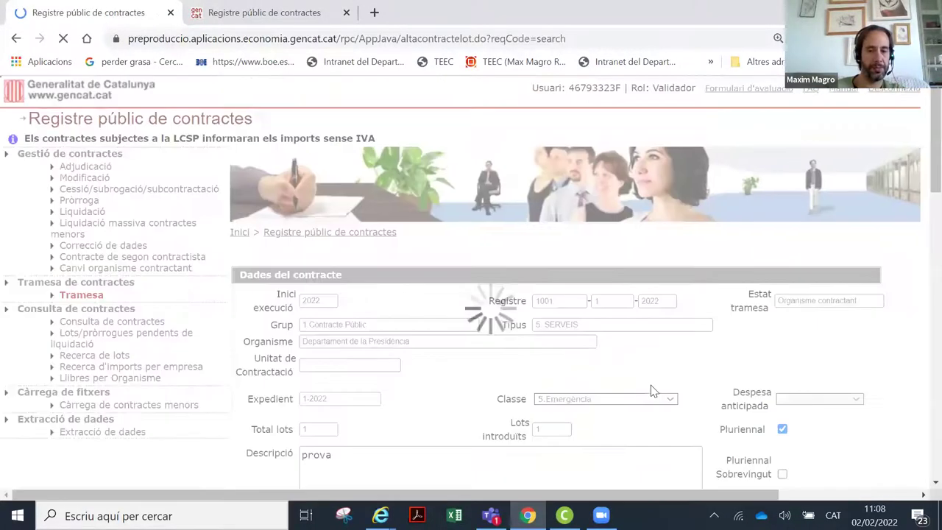
Check the 2022 row (0,00 tender, 10.000,00 awarded) and start another annuality.
scroll(651, 392, "down", 10)
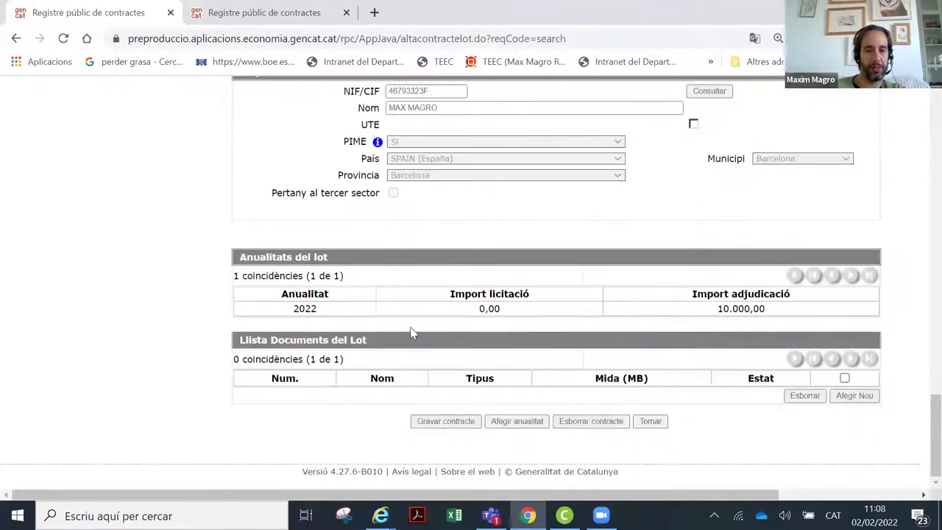
double_click(486, 309)
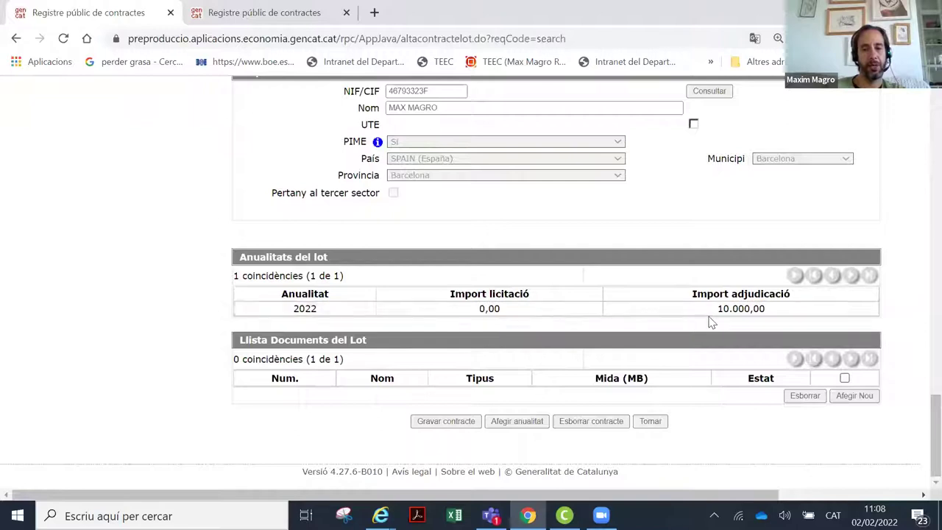
scroll(807, 315, "up", 5)
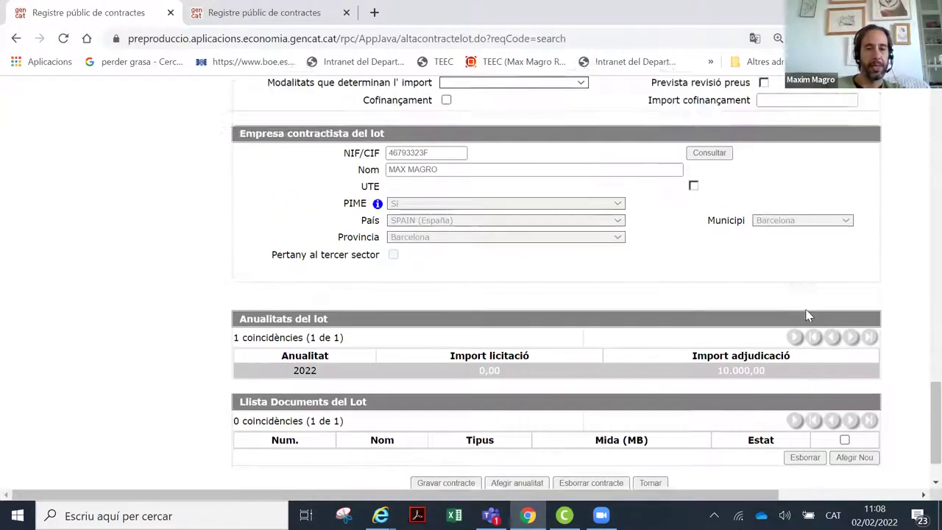
scroll(809, 317, "up", 3)
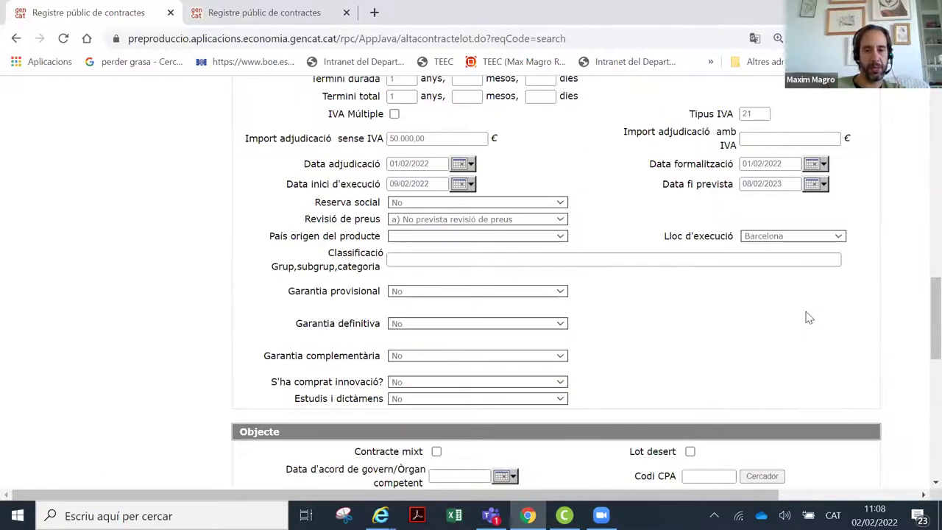
scroll(809, 318, "down", 10)
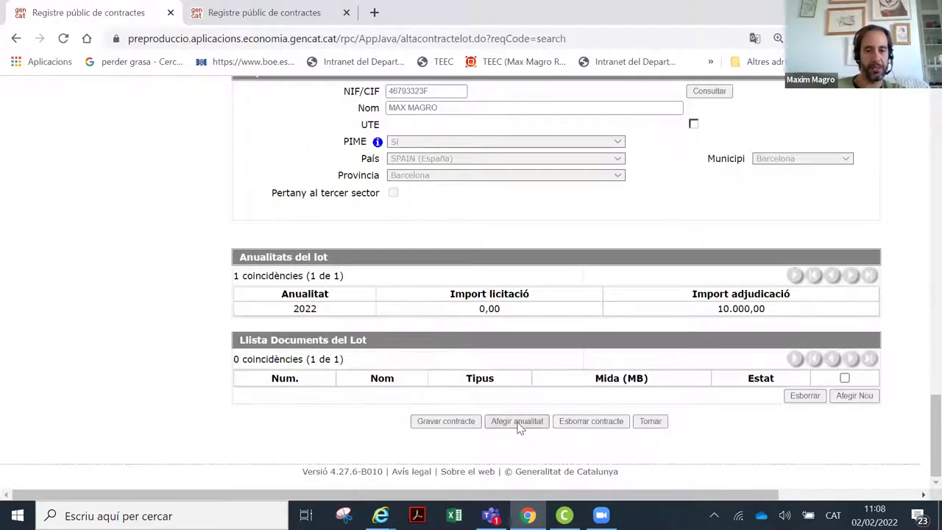
left_click(517, 422)
Fill in the annuity with year 2023, tender amount 0 and awarded amount 30.000.
left_click(296, 438)
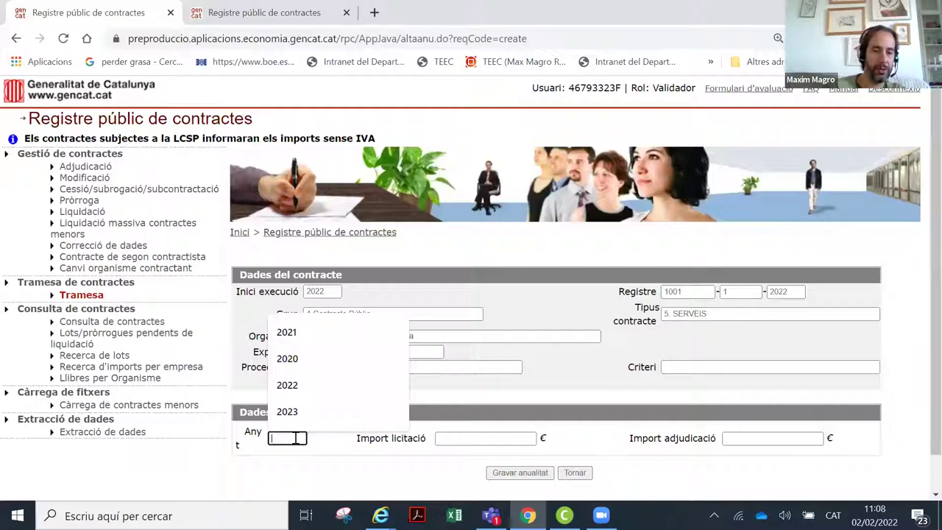
type("2023")
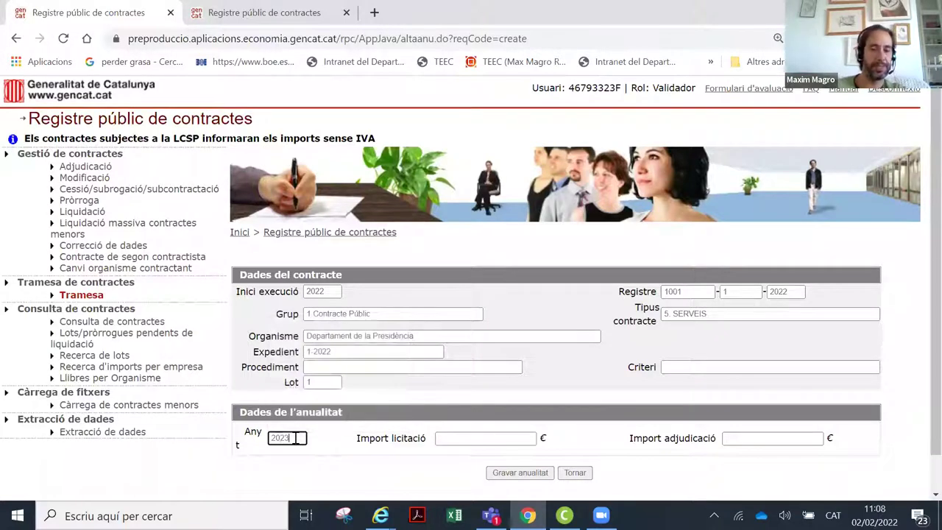
left_click(410, 469)
left_click(491, 438)
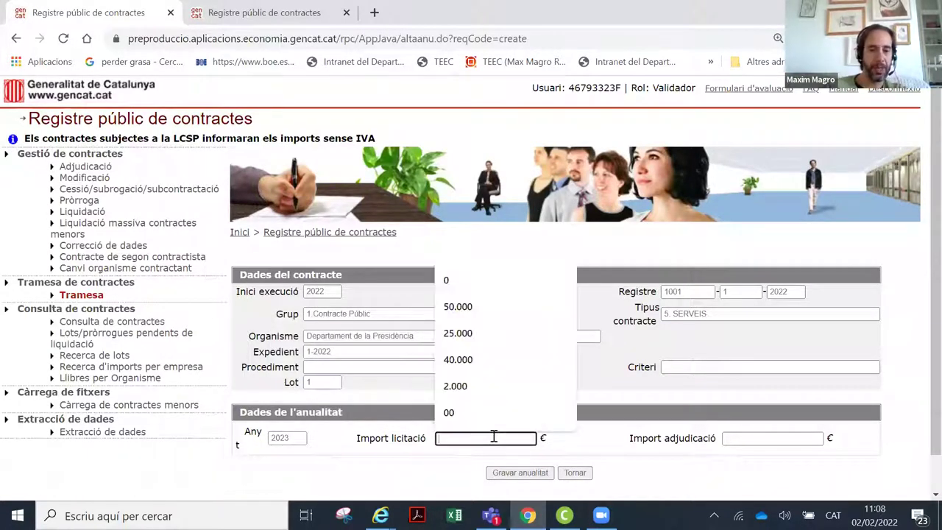
type("0")
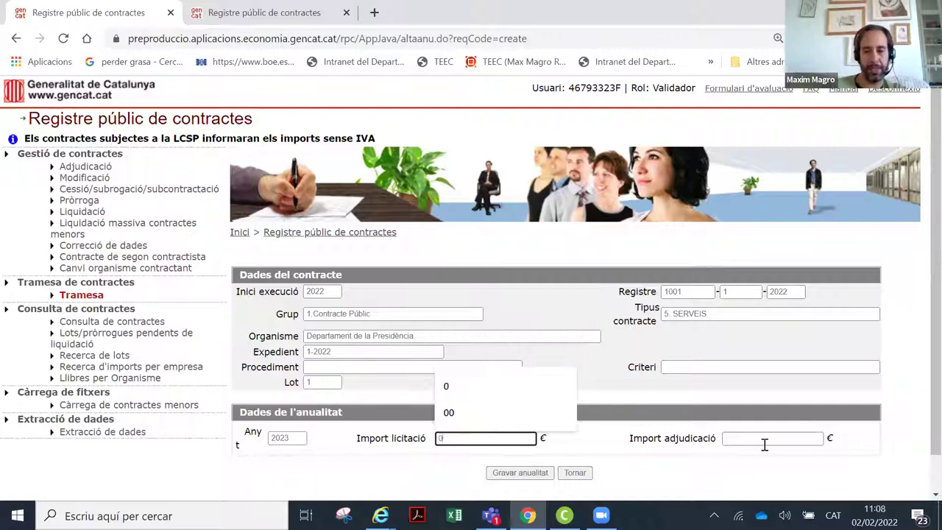
left_click(799, 439)
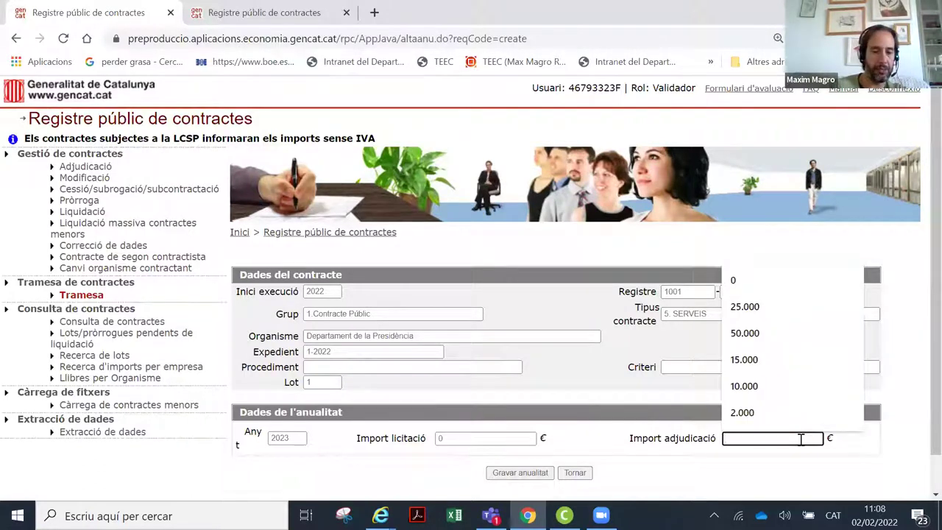
type("30")
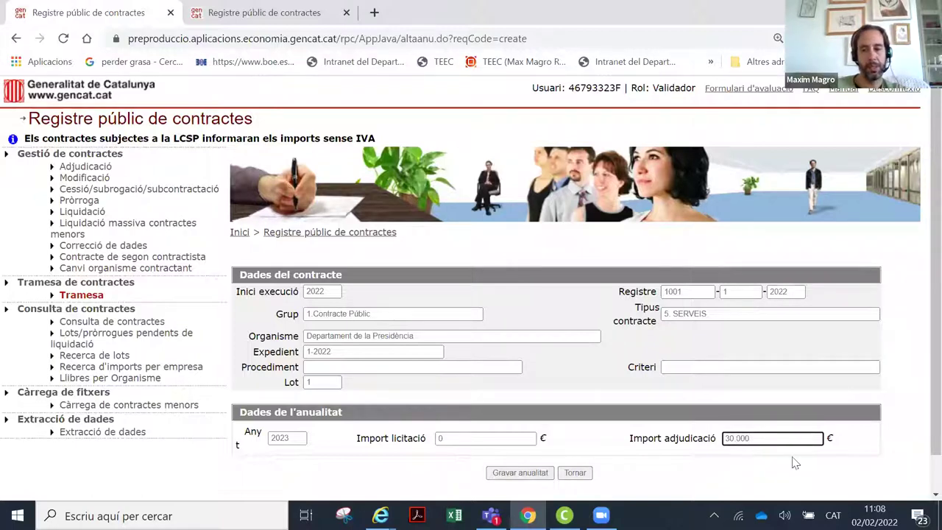
left_click(745, 477)
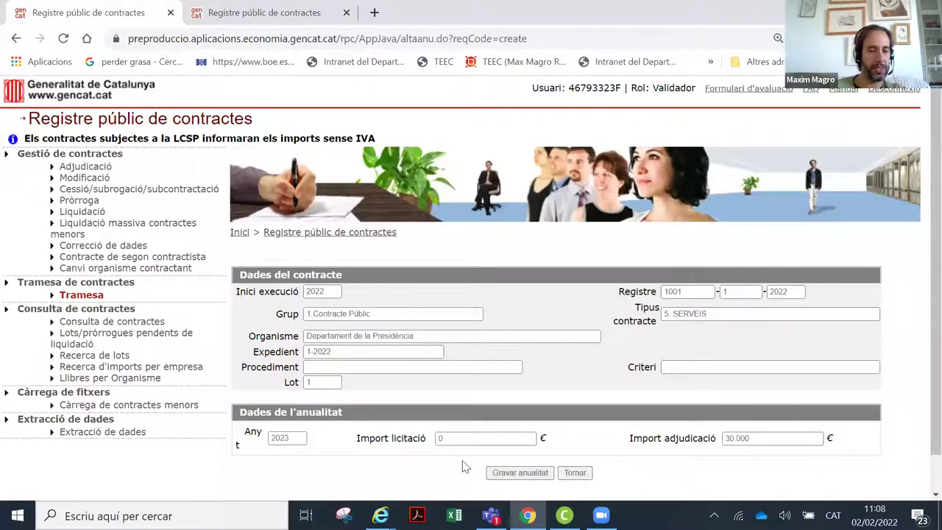
Save the 2023 annuity and return to the lot record.
left_click(515, 473)
scroll(514, 471, "down", 1)
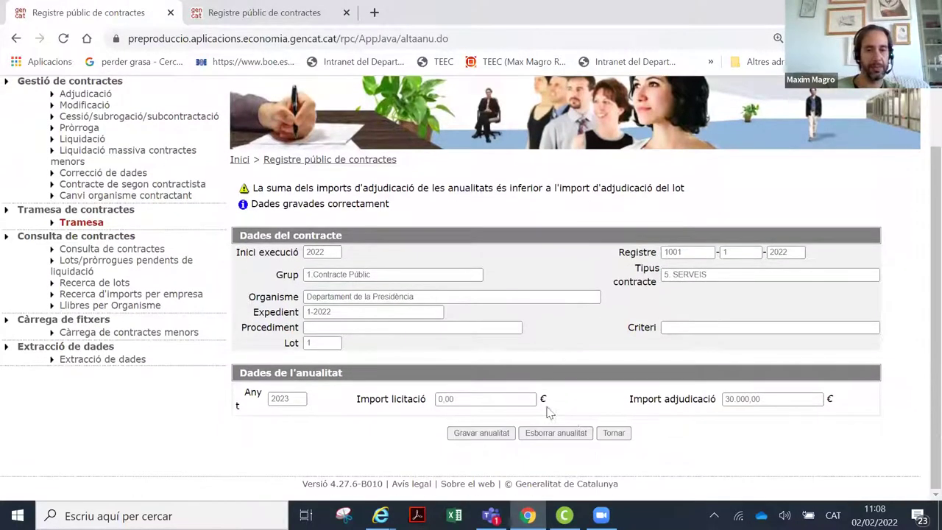
left_click(613, 436)
scroll(624, 434, "down", 20)
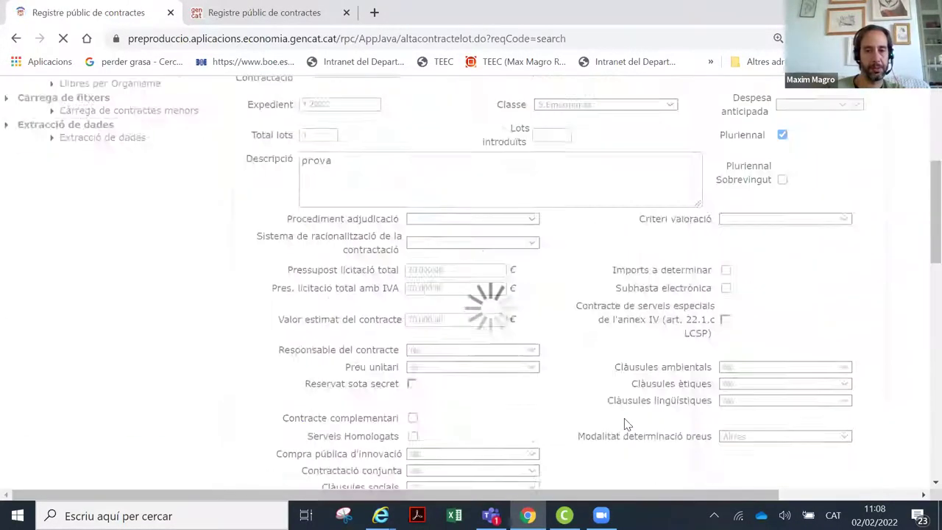
Open the 2023 row (0,00 tender, 30.000,00 awarded) in Anualitats del lot.
scroll(624, 418, "down", 5)
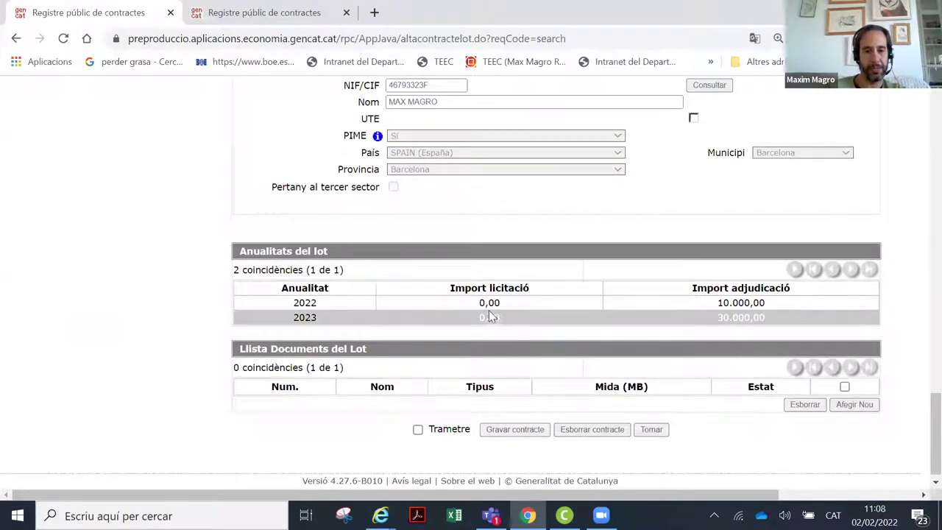
scroll(680, 326, "up", 2)
scroll(681, 327, "down", 2)
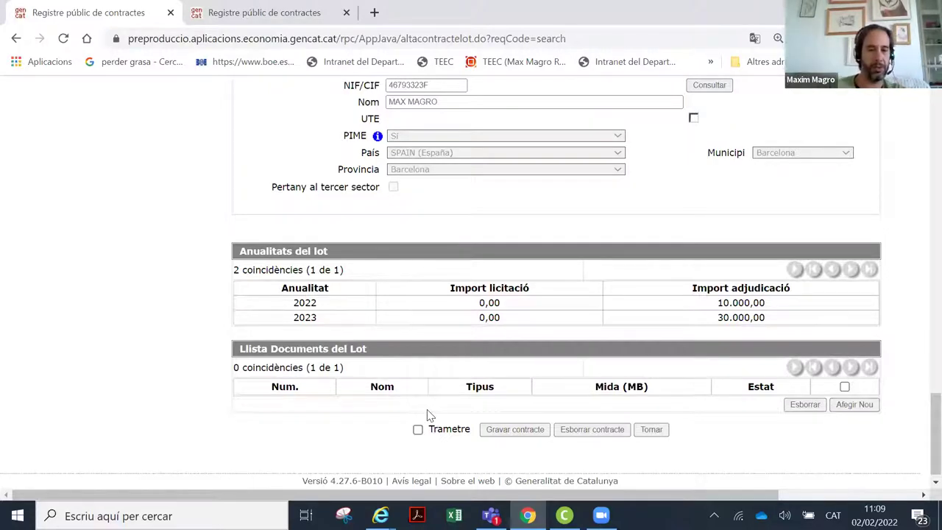
left_click(304, 318)
Go back to the lot record and reopen the 2023 annuity.
scroll(542, 335, "down", 1)
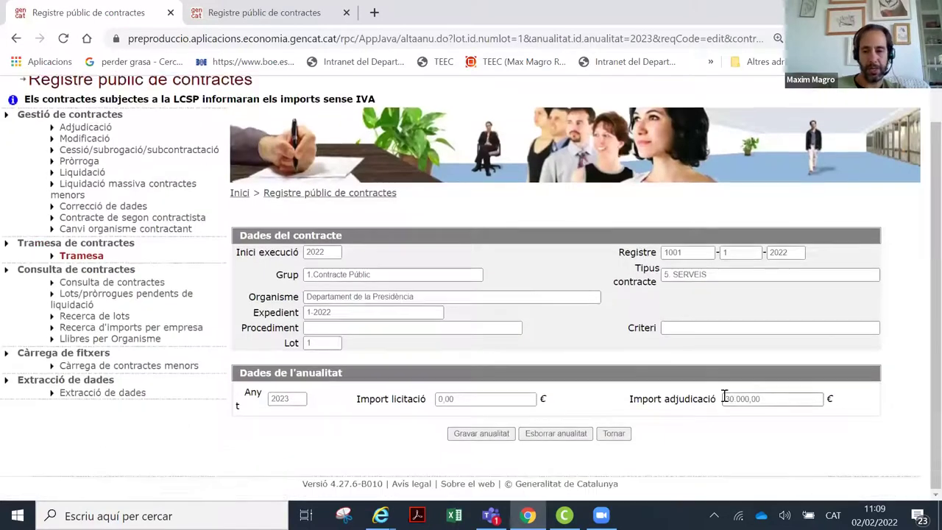
left_click(614, 434)
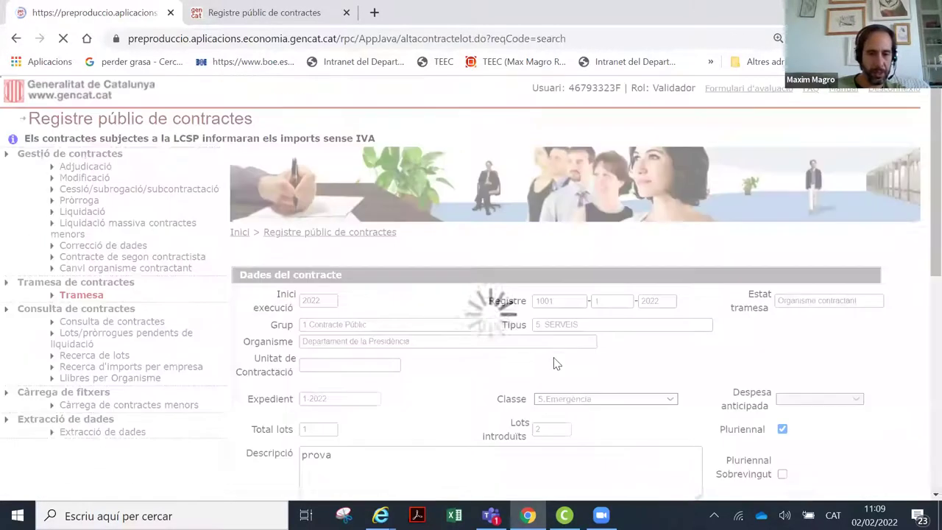
scroll(553, 361, "down", 8)
scroll(556, 362, "down", 10)
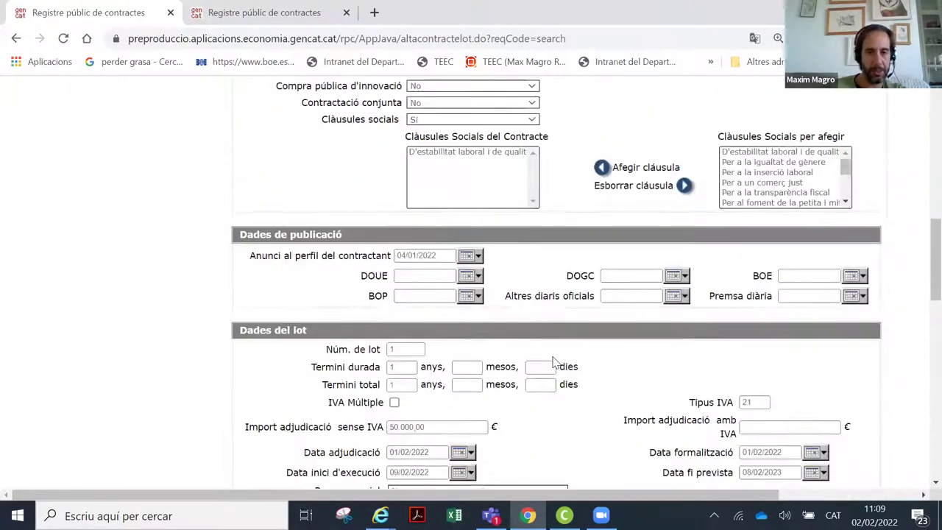
scroll(556, 363, "down", 5)
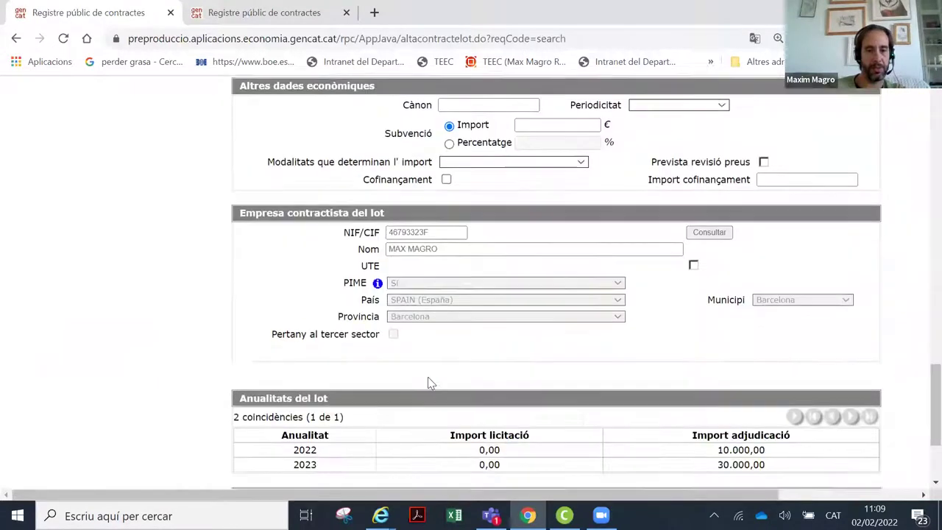
left_click(305, 308)
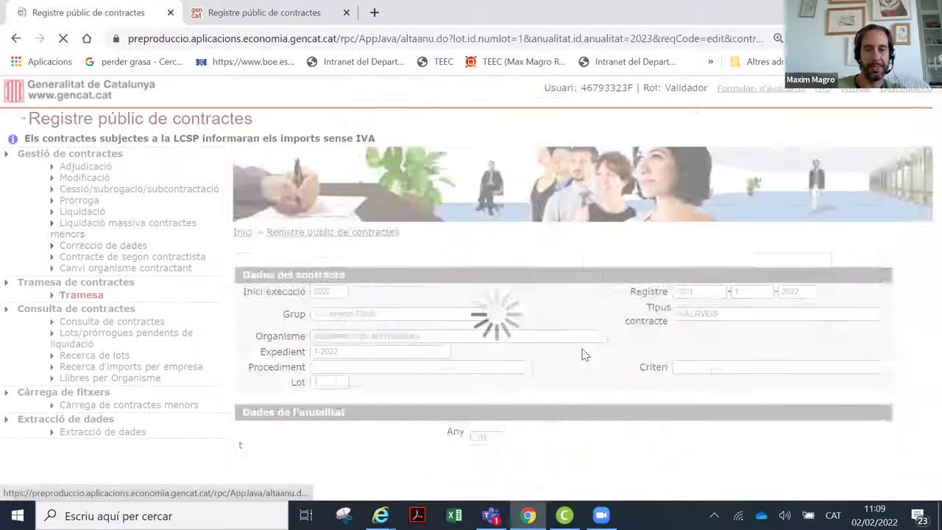
Raise the 2023 awarded amount to 50.000,00 and save, triggering the lot-total limit error.
double_click(729, 438)
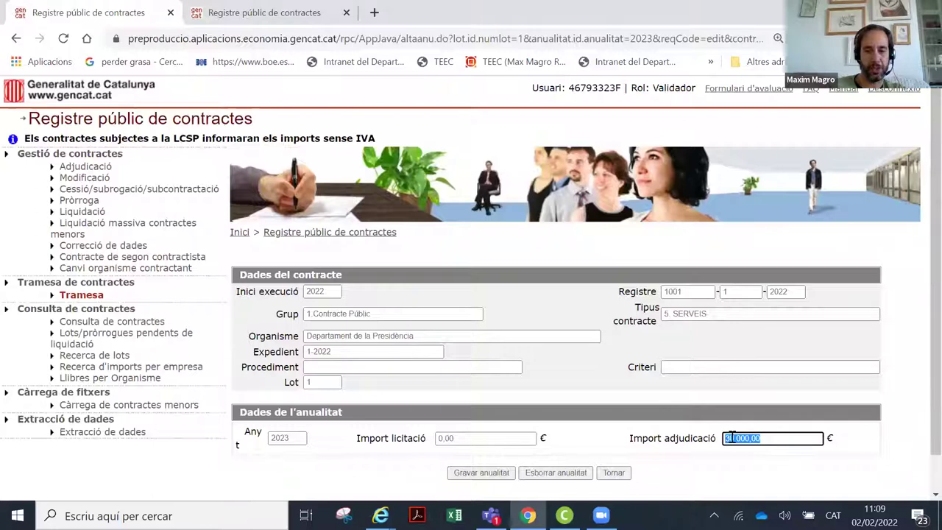
left_click(731, 438)
type("5")
left_click(481, 473)
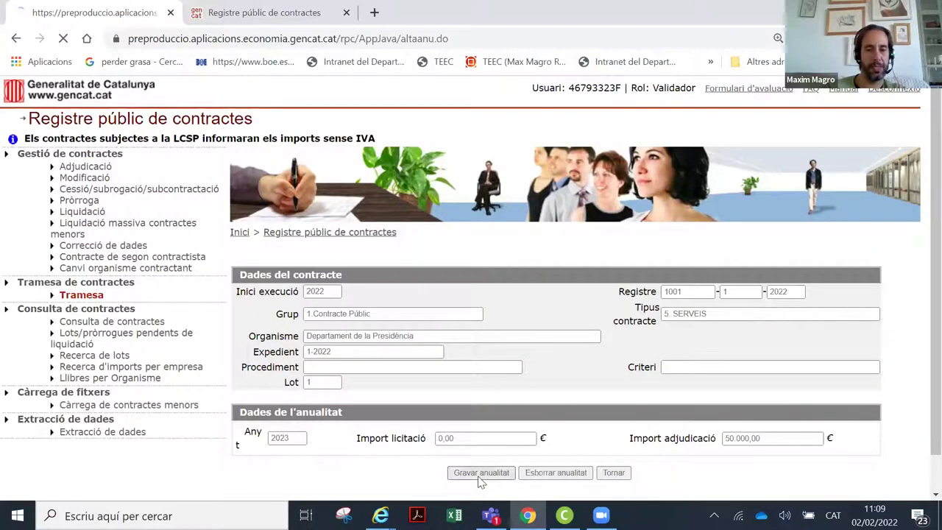
scroll(725, 398, "down", 1)
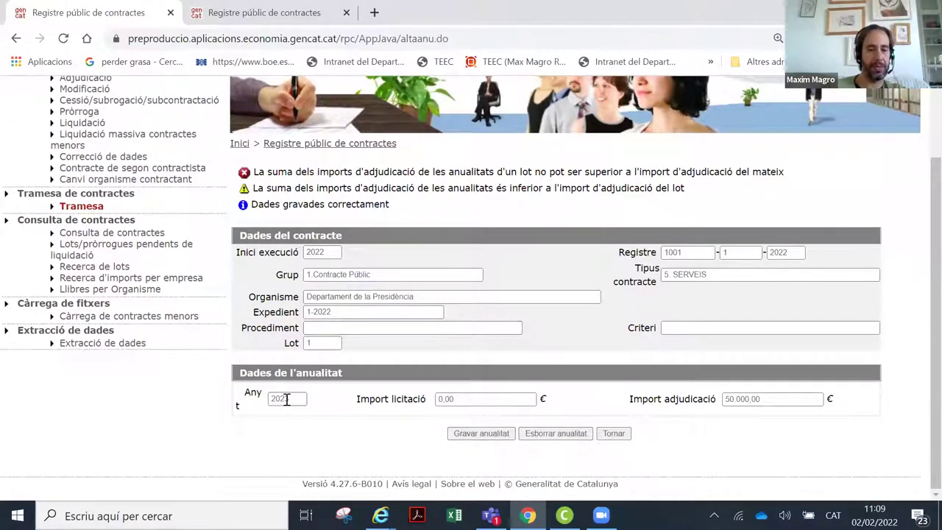
double_click(761, 400)
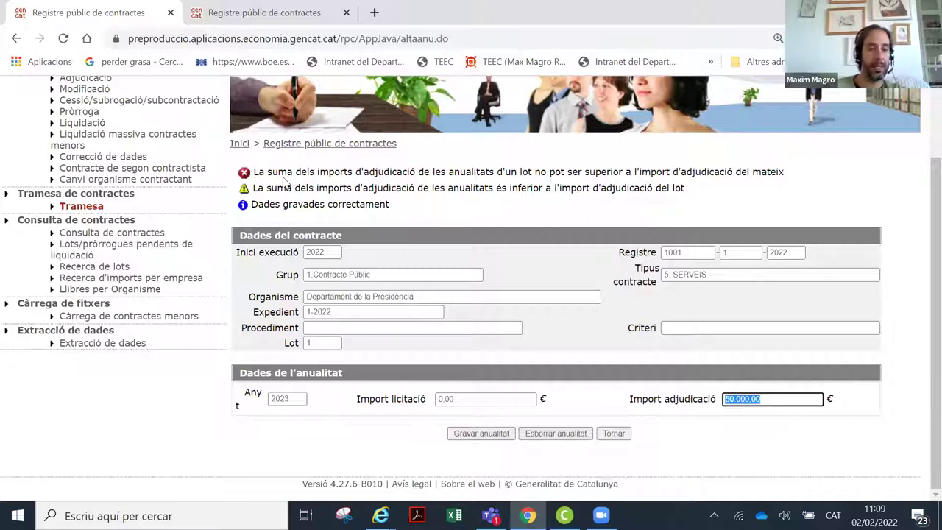
left_click_drag(276, 172, 772, 173)
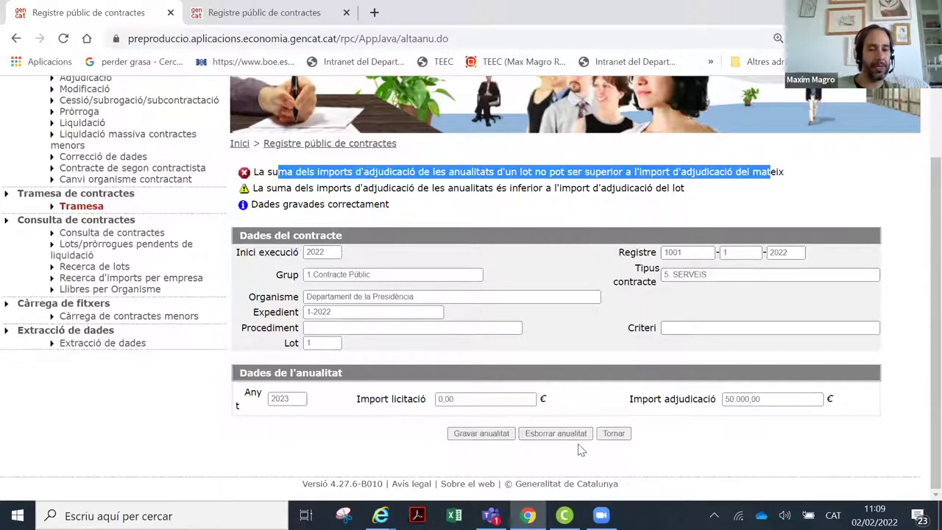
left_click(475, 438)
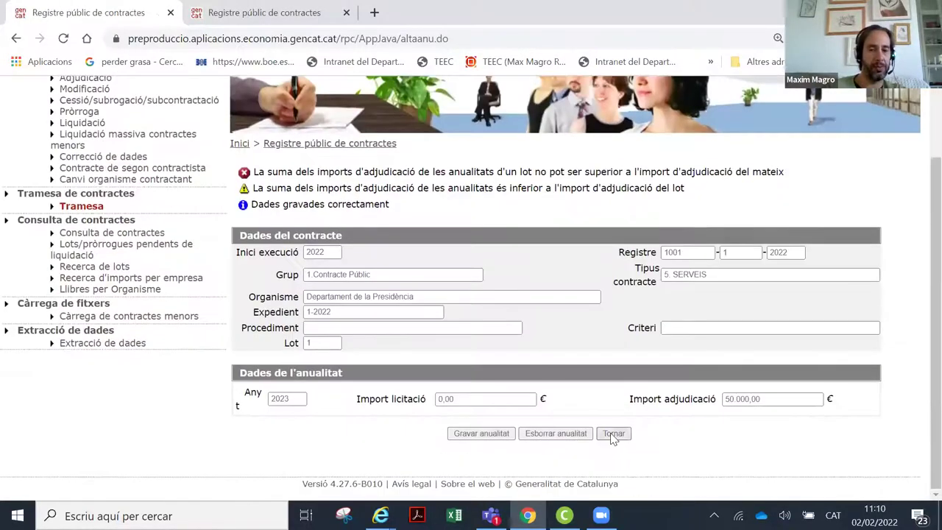
left_click(615, 434)
scroll(519, 377, "down", 15)
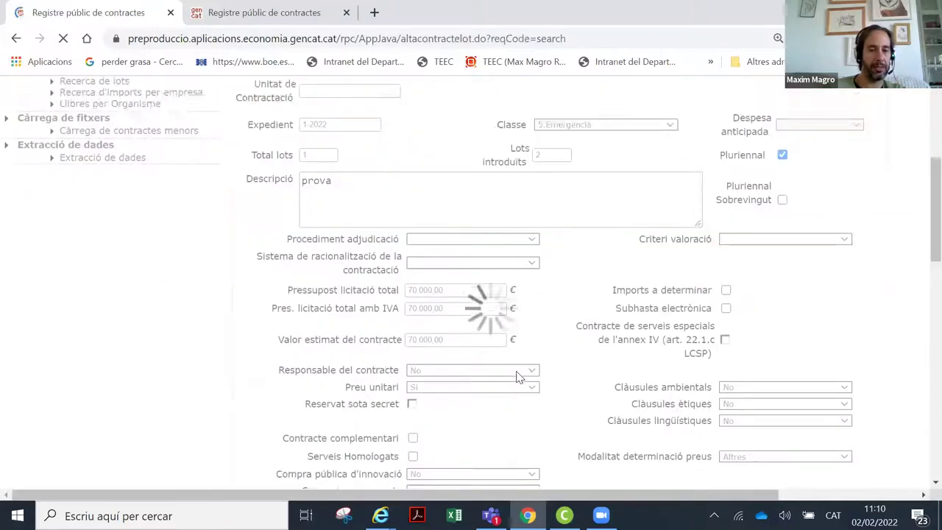
scroll(519, 377, "down", 5)
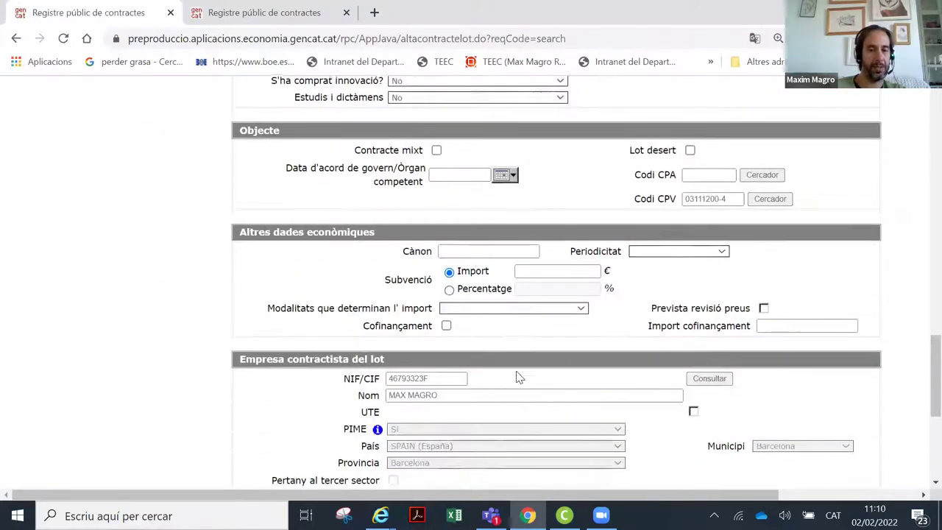
left_click(313, 319)
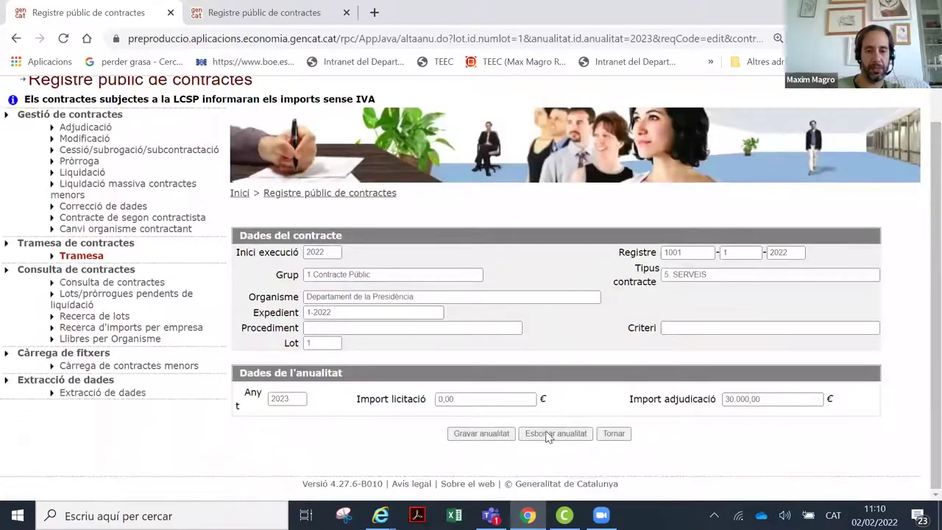
left_click(549, 436)
scroll(550, 440, "down", 10)
scroll(553, 440, "down", 15)
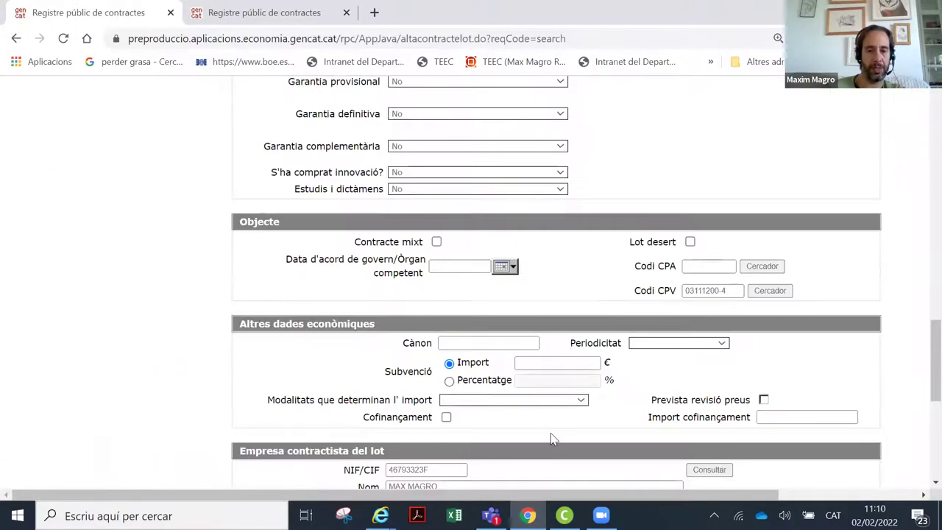
left_click(509, 423)
left_click(296, 437)
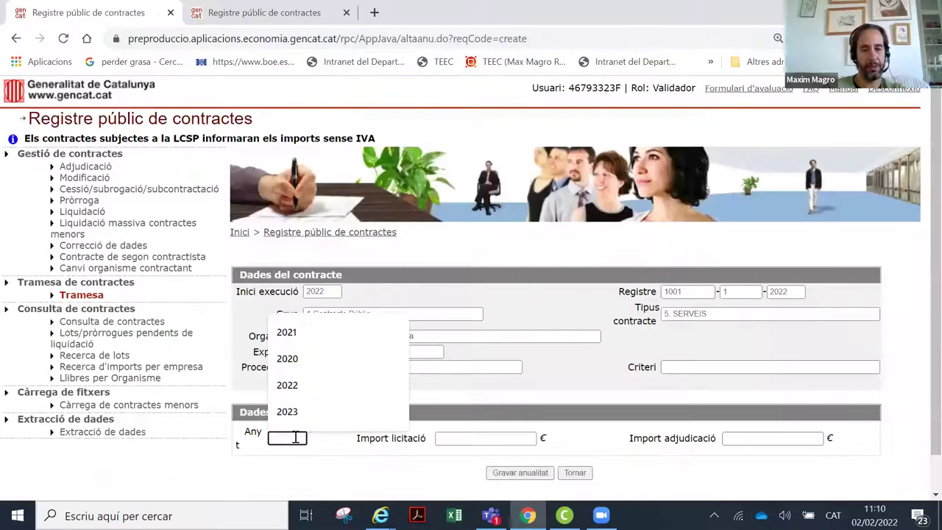
left_click(289, 414)
left_click(482, 440)
type("0")
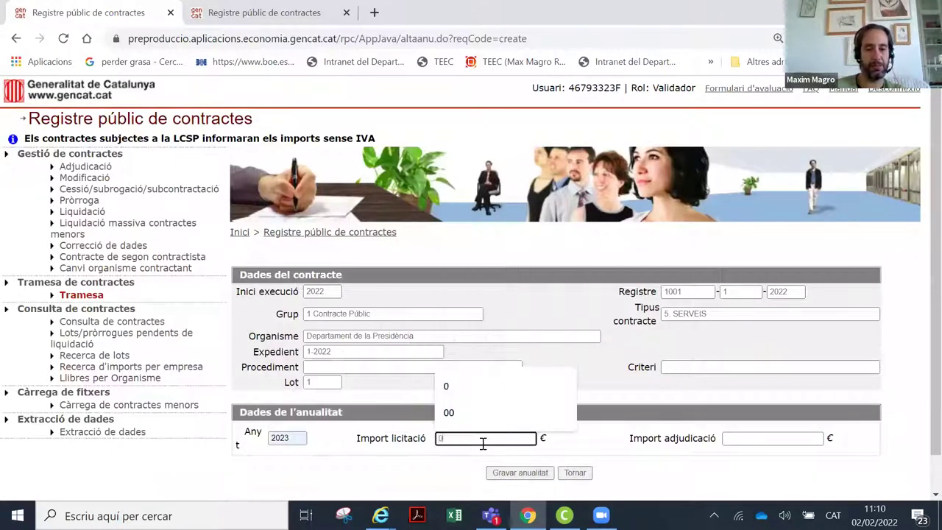
left_click(747, 439)
type("50.000")
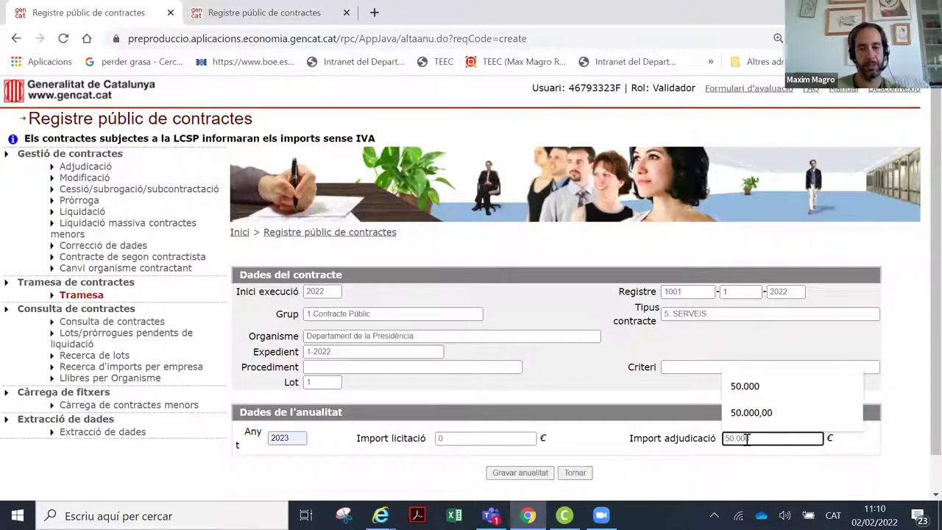
left_click(534, 475)
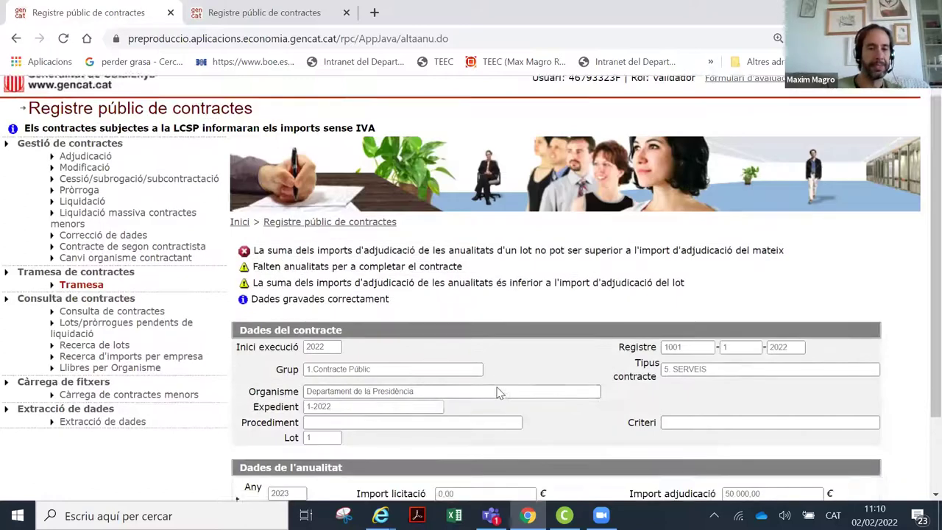
scroll(446, 270, "down", 2)
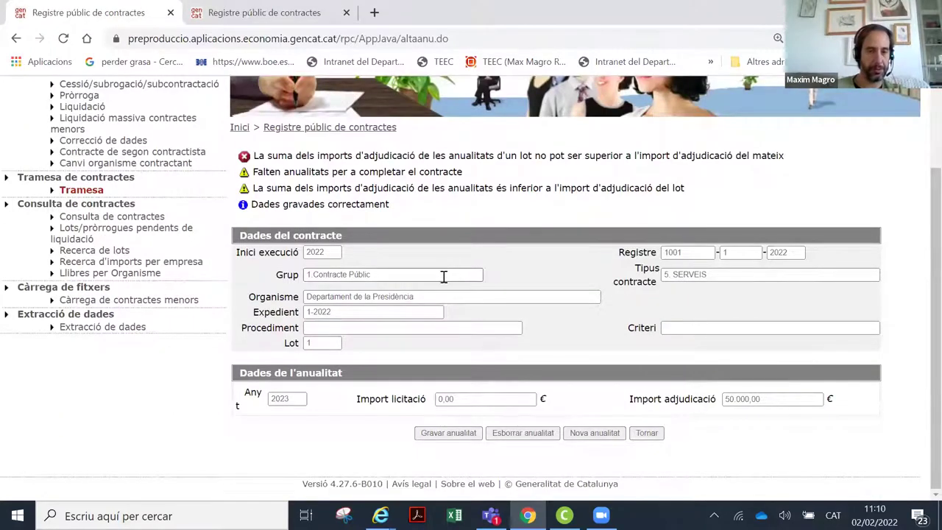
left_click(646, 434)
scroll(498, 343, "down", 15)
scroll(501, 346, "down", 10)
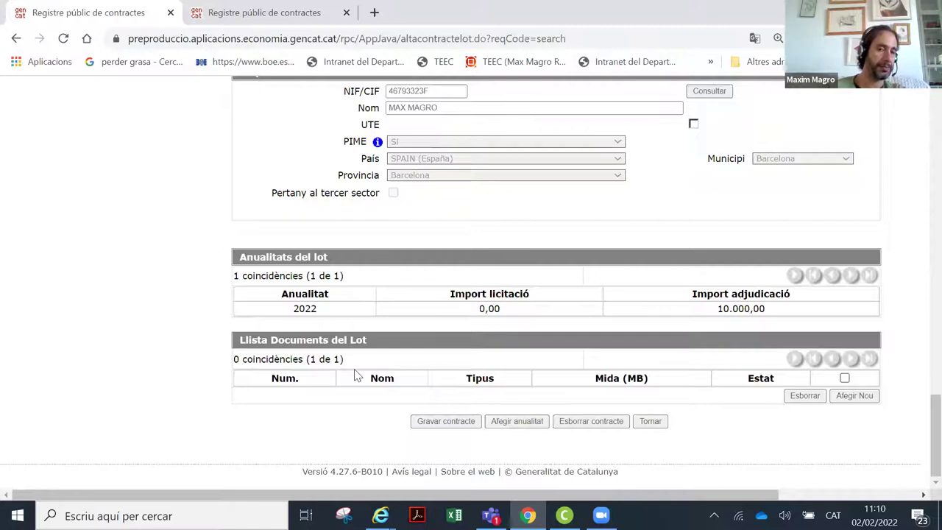
left_click(500, 428)
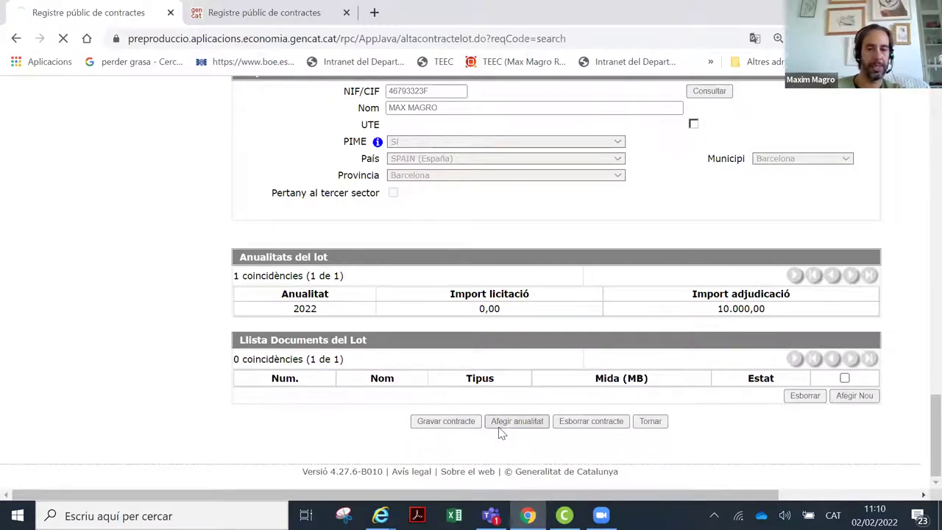
Save a 2023 annuality with 70.000 tender amount and 40.000 awarded amount.
left_click(289, 437)
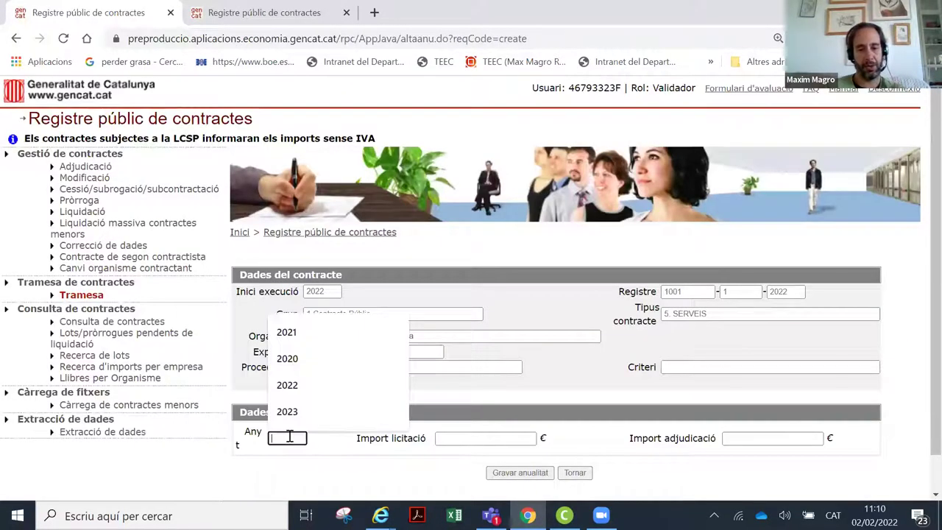
left_click(287, 411)
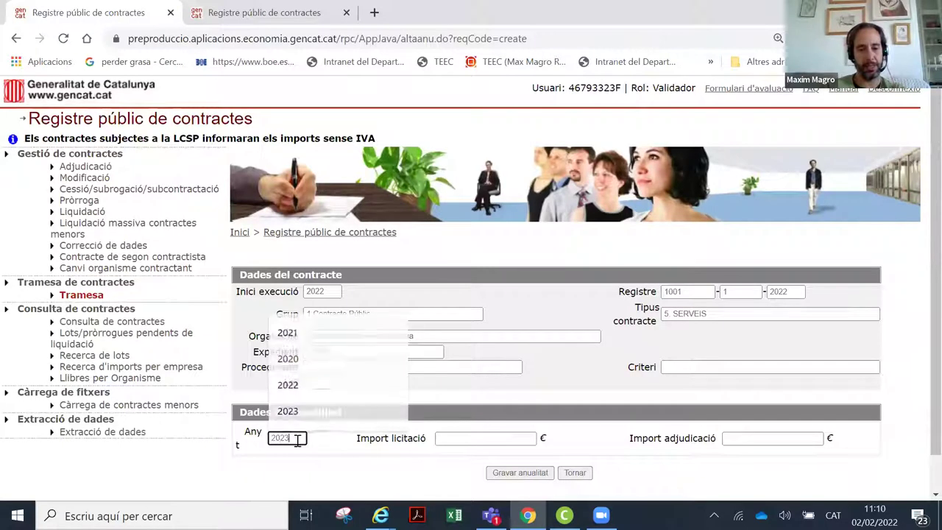
left_click(511, 439)
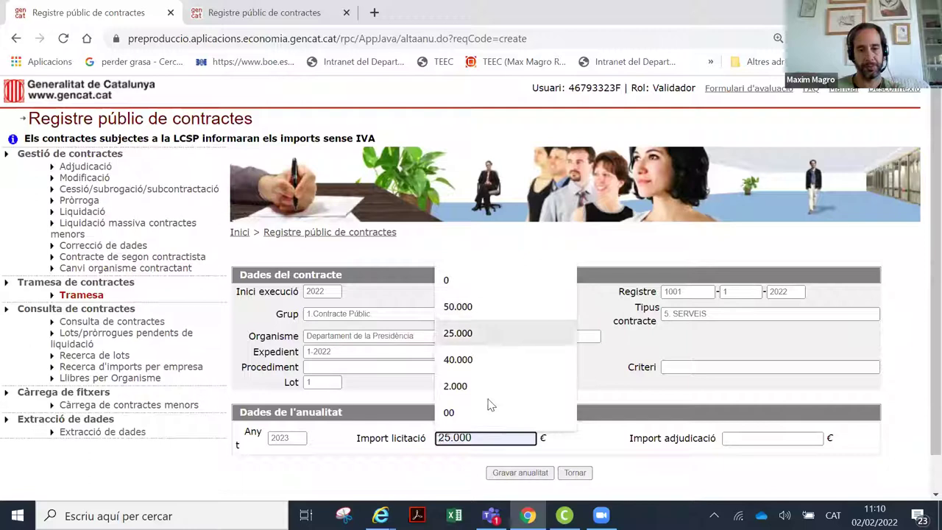
type("70.000")
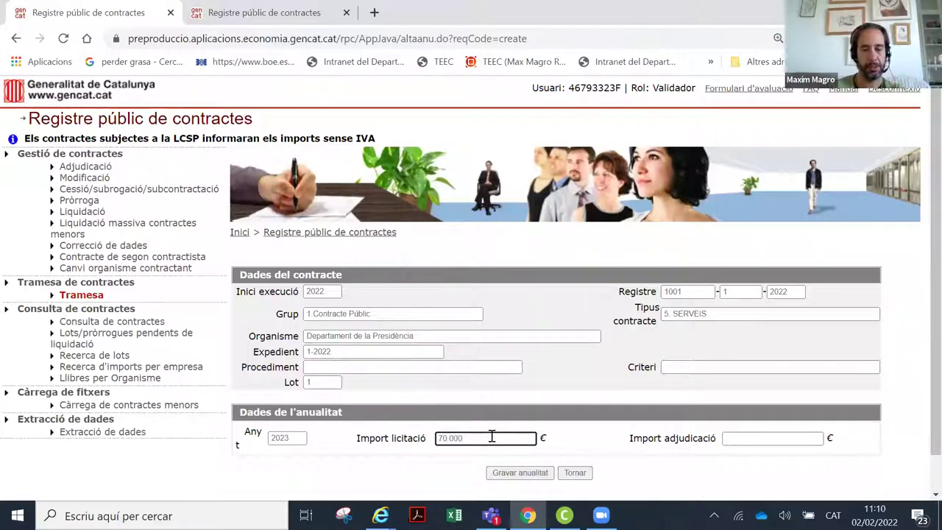
left_click(747, 439)
type("40.000")
left_click(520, 473)
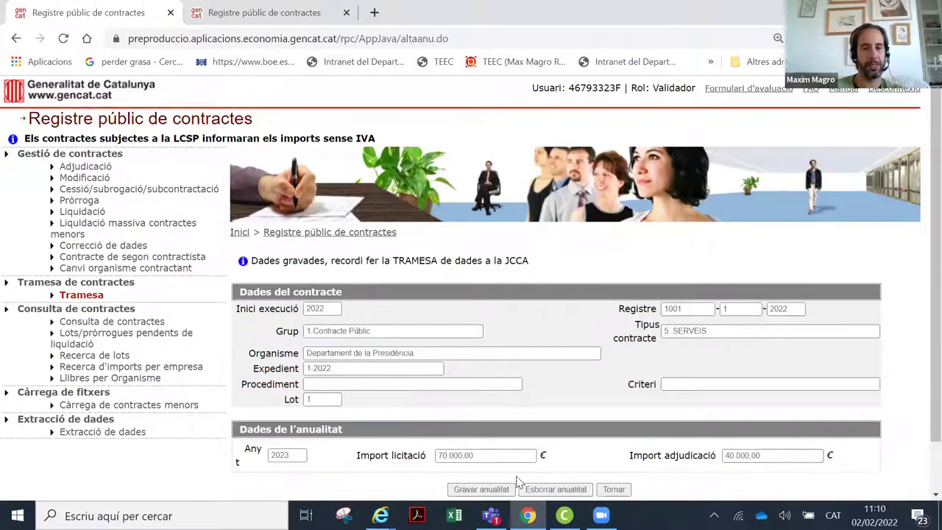
scroll(518, 482, "down", 1)
Return to the lot record and scroll down to the annualities table.
left_click(616, 434)
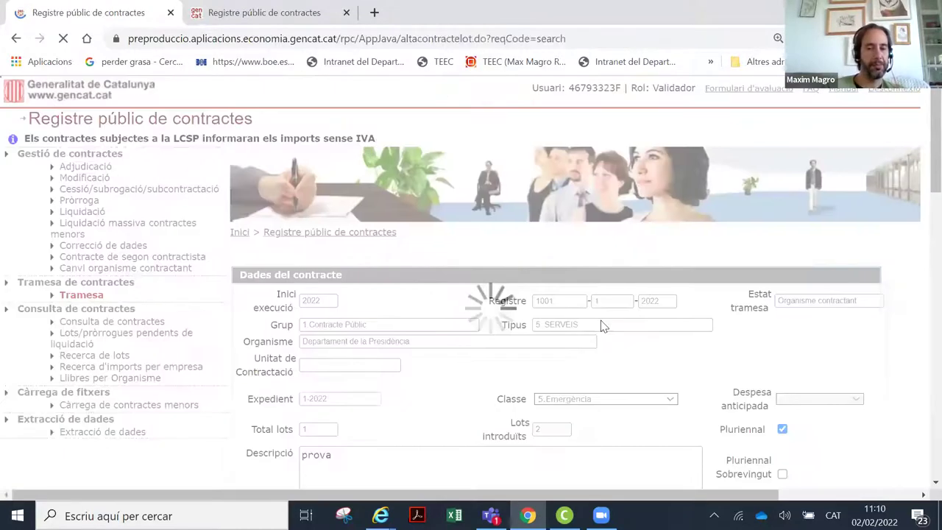
scroll(601, 327, "down", 15)
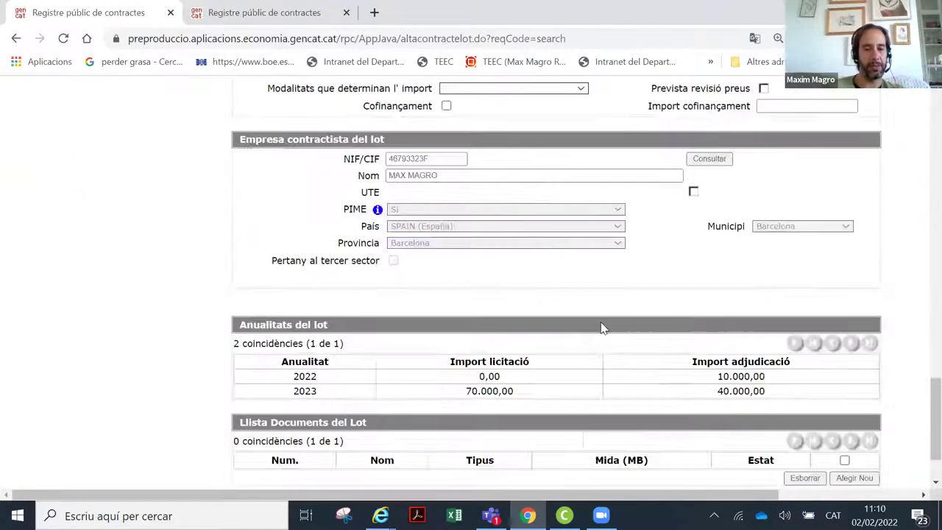
scroll(601, 328, "down", 2)
left_click_drag(466, 424, 420, 434)
left_click(484, 436)
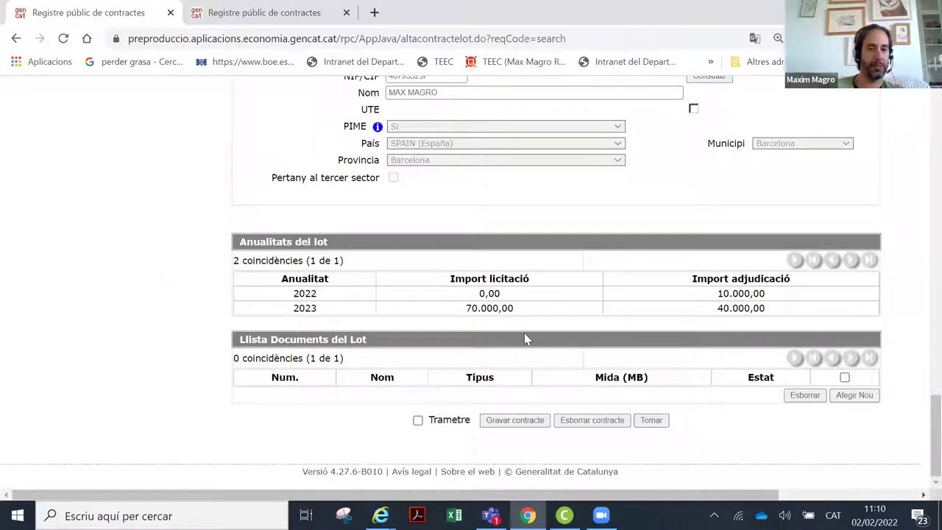
Review the 2022 and 2023 annuality rows, totalling 50.000,00 awarded.
scroll(525, 333, "up", 1)
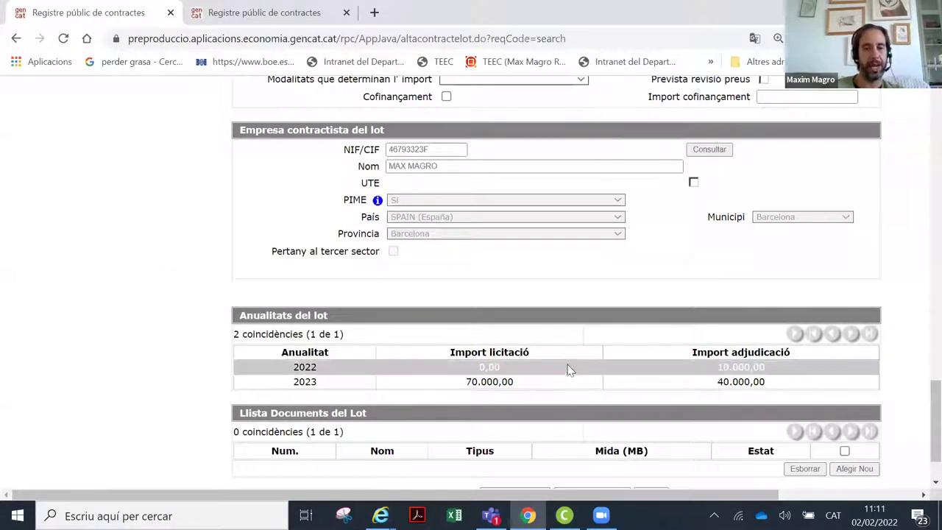
left_click_drag(454, 373, 524, 391)
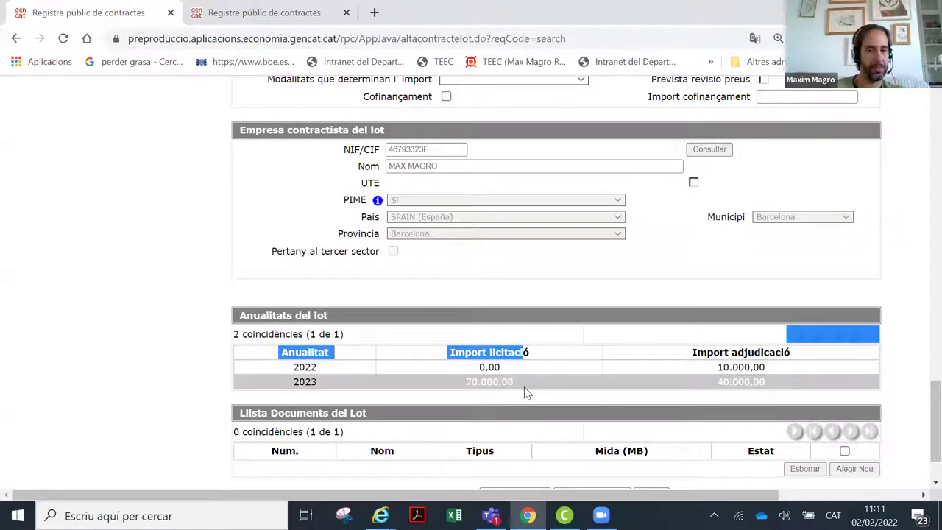
scroll(526, 393, "up", 4)
scroll(694, 328, "up", 7)
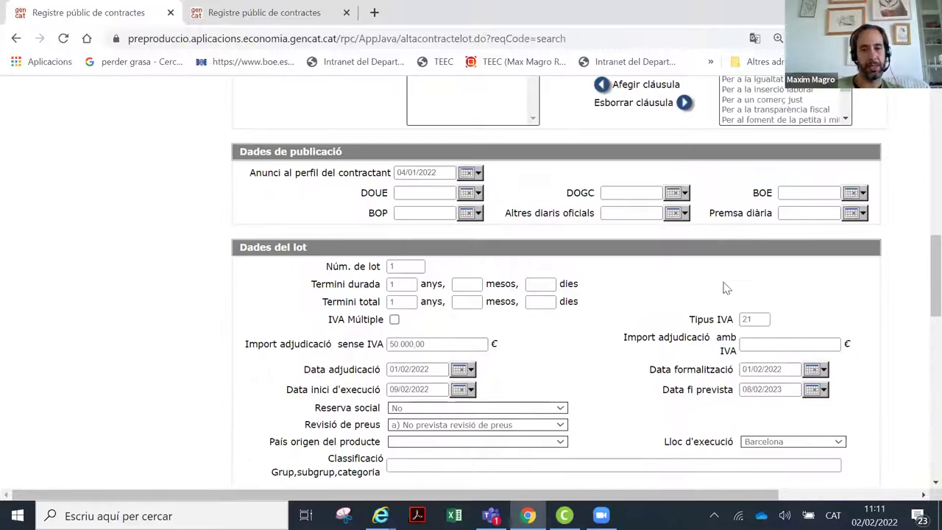
scroll(725, 291, "up", 5)
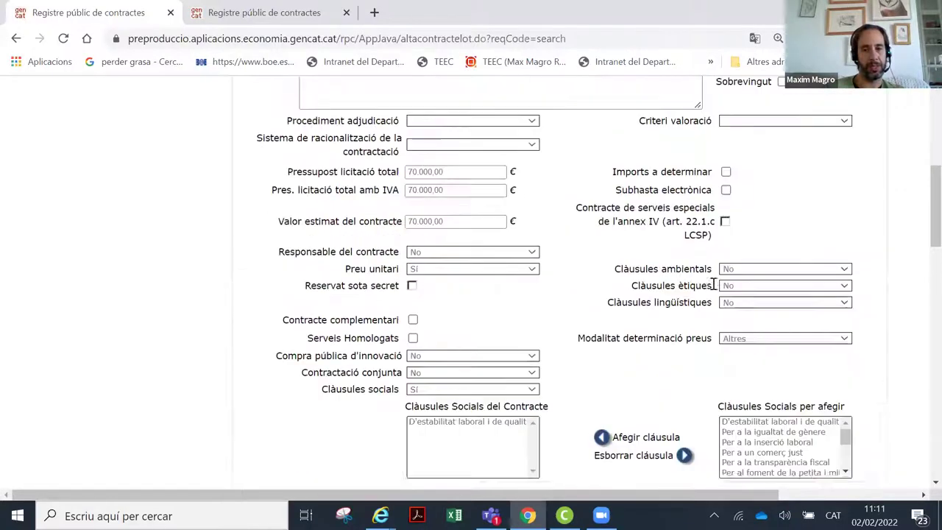
scroll(522, 319, "down", 20)
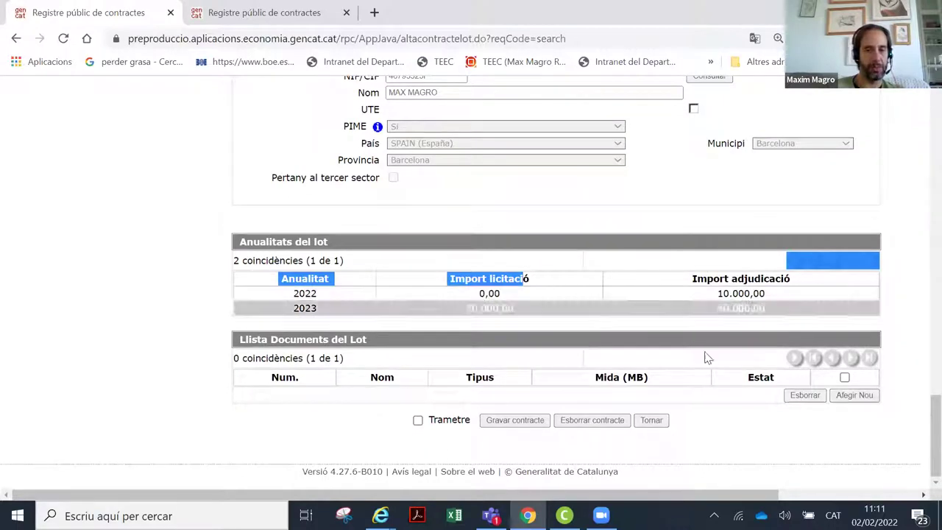
scroll(745, 324, "up", 5)
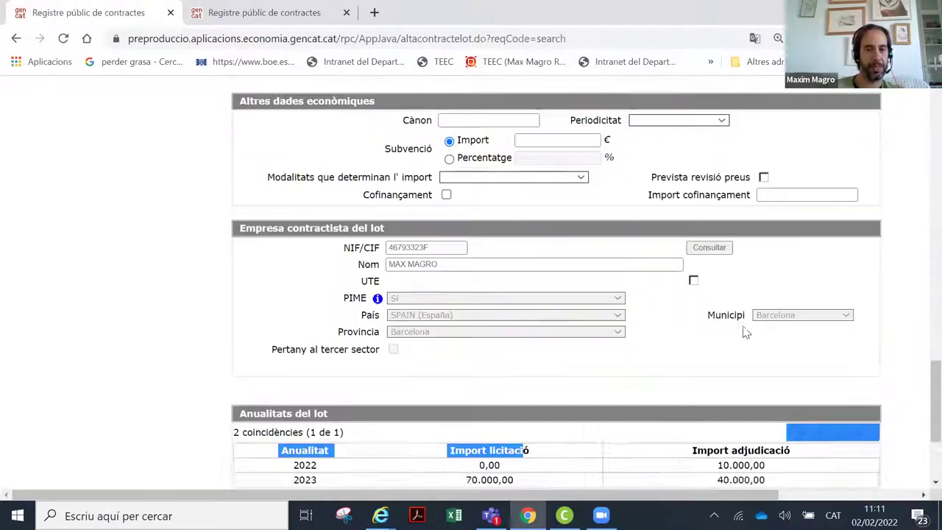
scroll(742, 329, "up", 3)
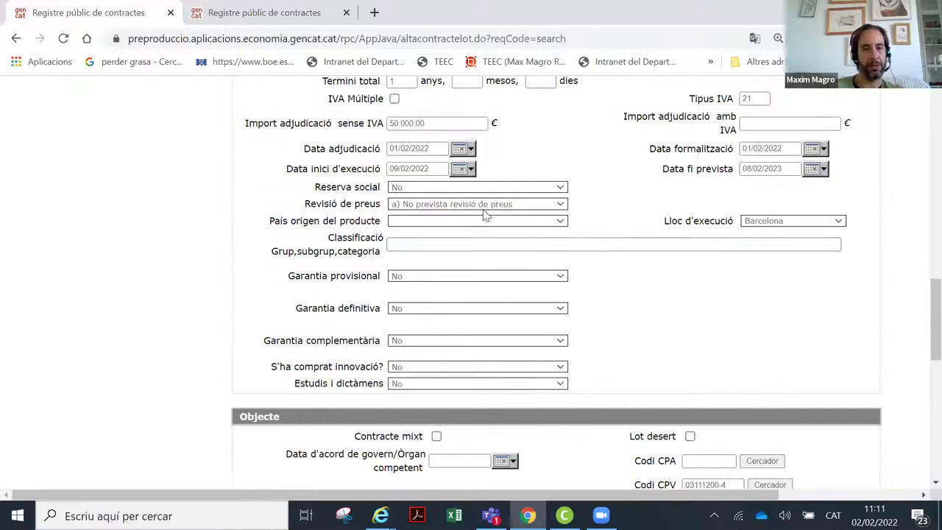
scroll(753, 316, "down", 8)
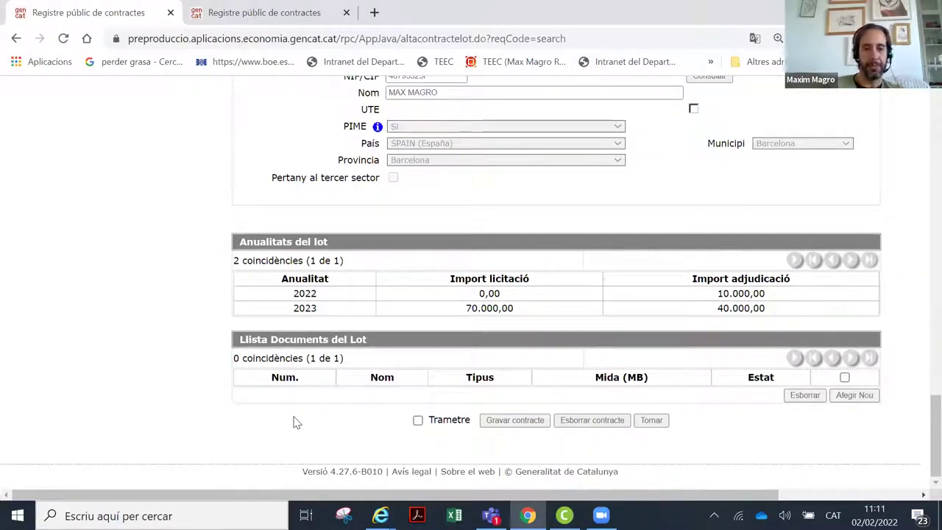
scroll(293, 421, "up", 2)
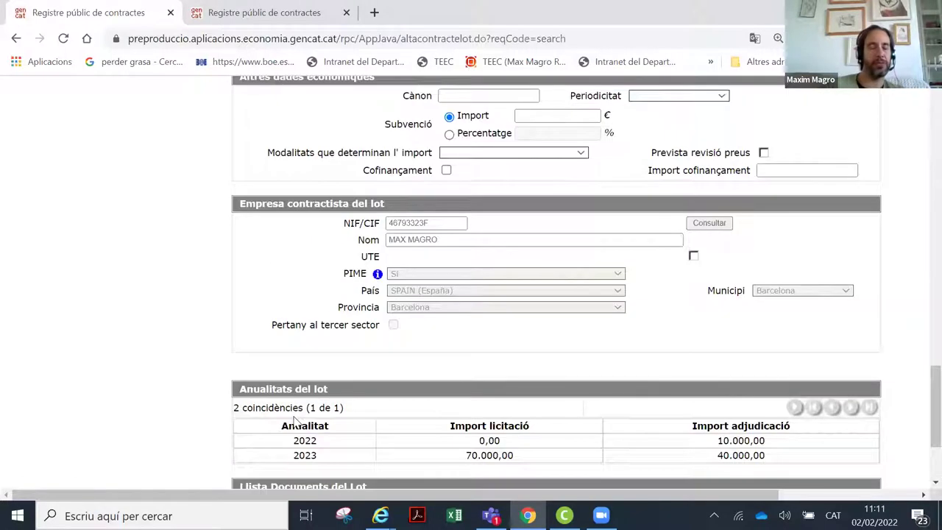
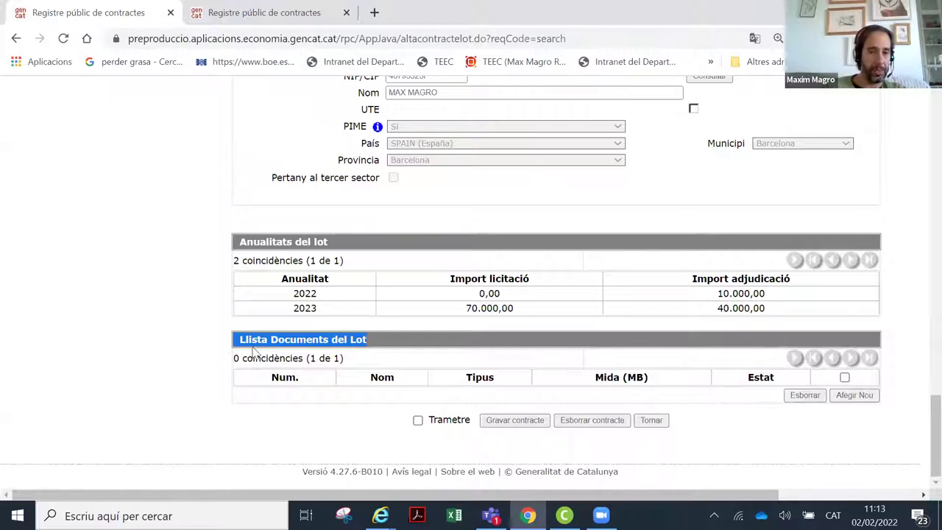
left_click(854, 395)
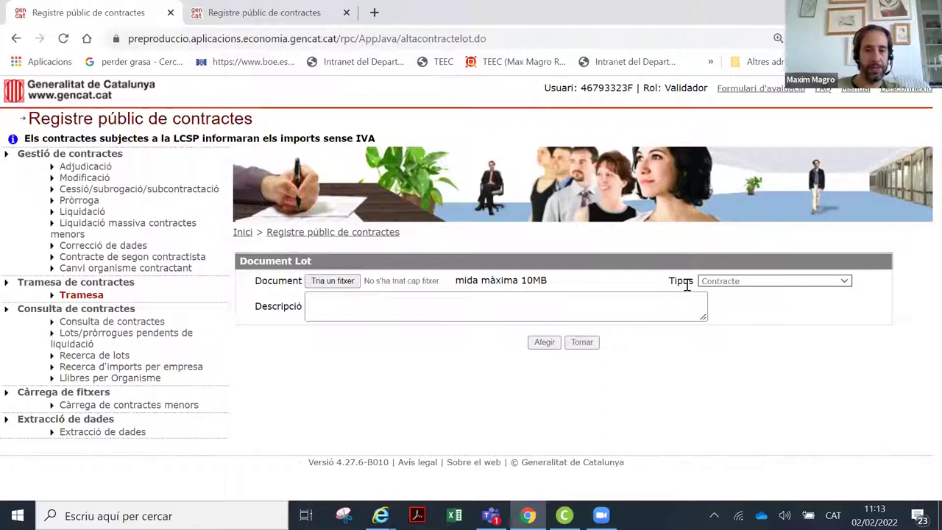
left_click(768, 283)
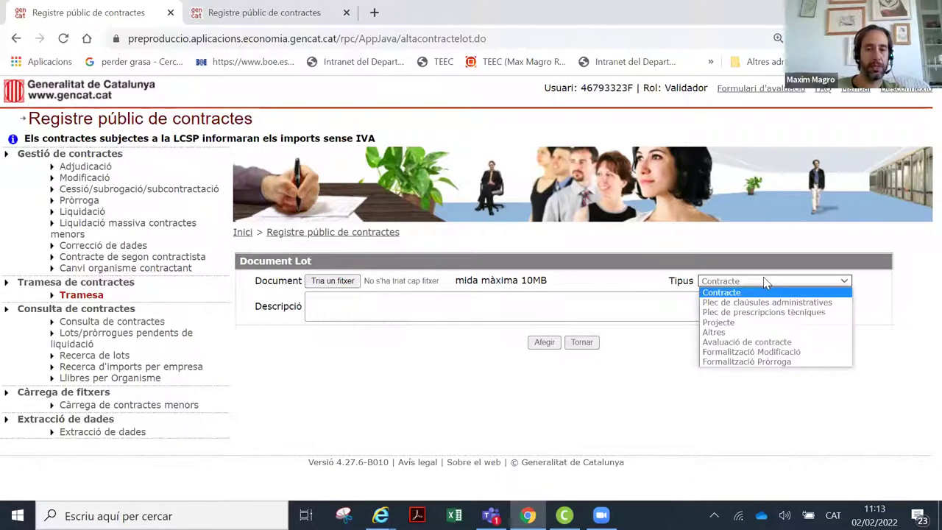
left_click(782, 302)
left_click(826, 283)
left_click(803, 312)
left_click(830, 285)
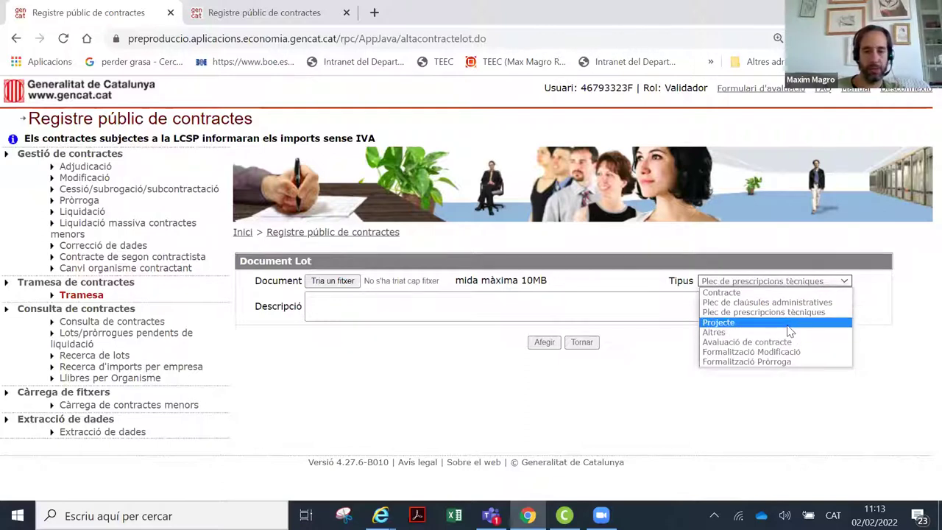
left_click(789, 332)
left_click(840, 283)
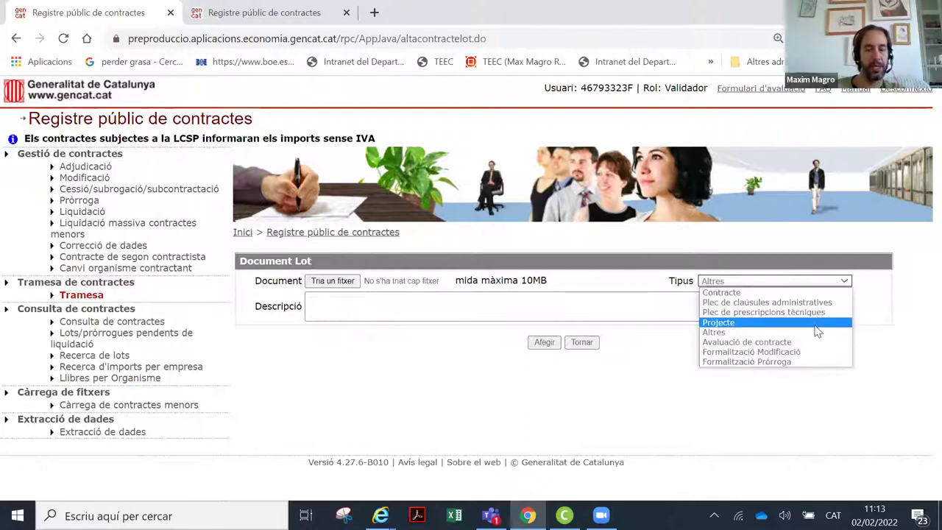
left_click(817, 322)
left_click(808, 287)
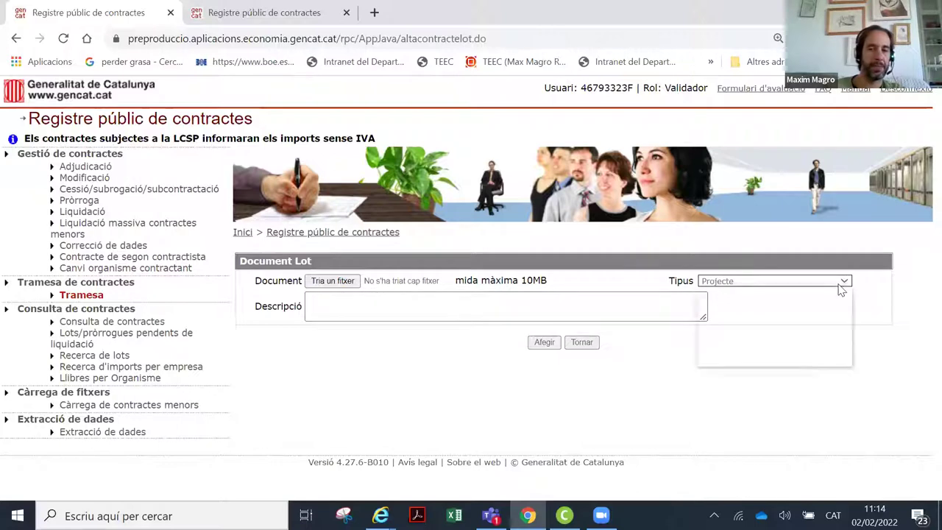
left_click(819, 292)
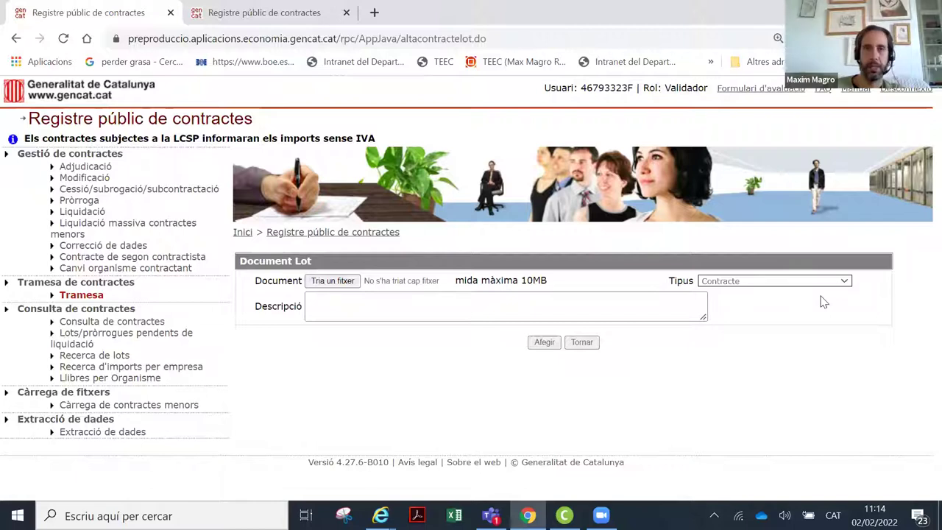
left_click(507, 319)
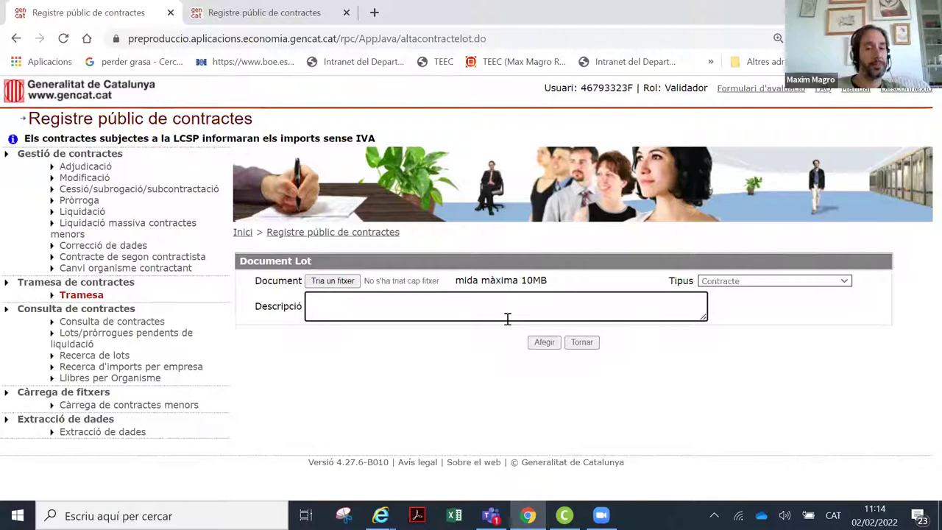
left_click(327, 283)
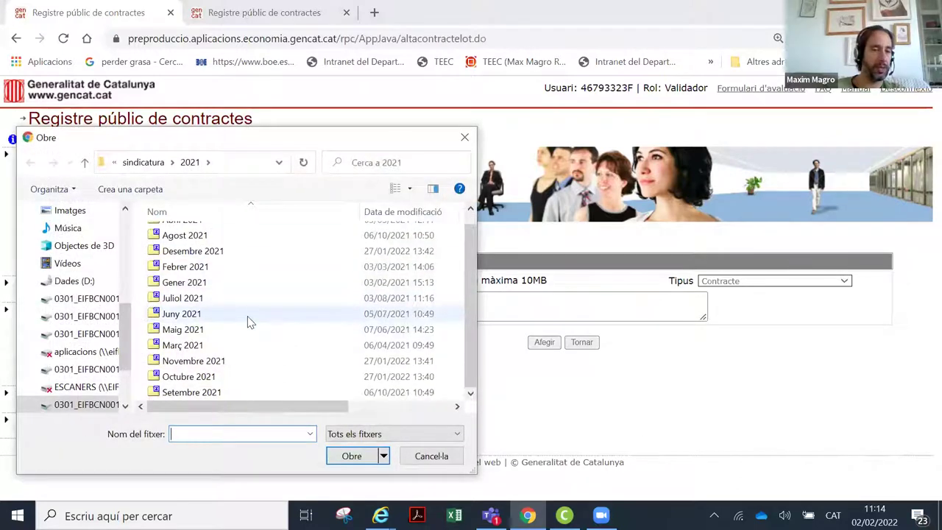
scroll(104, 274, "up", 2)
scroll(104, 274, "up", 2)
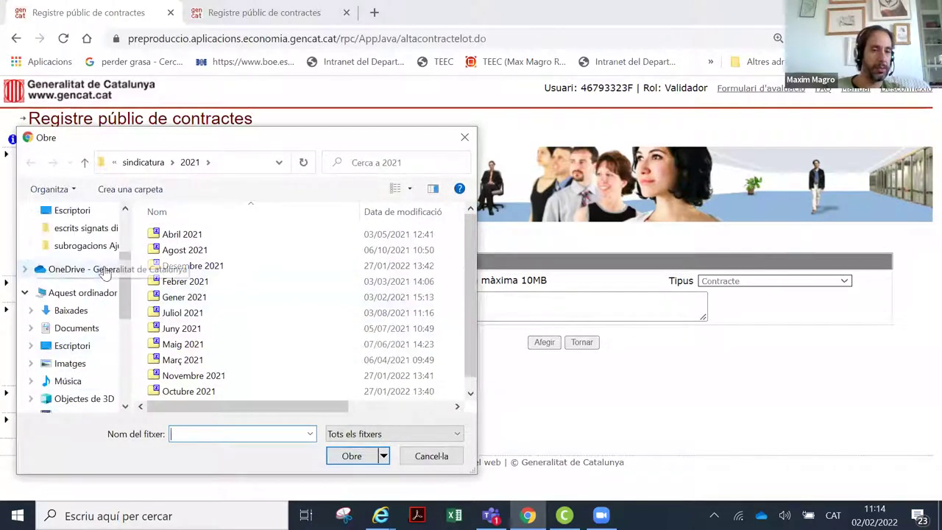
left_click(73, 210)
scroll(264, 284, "down", 10)
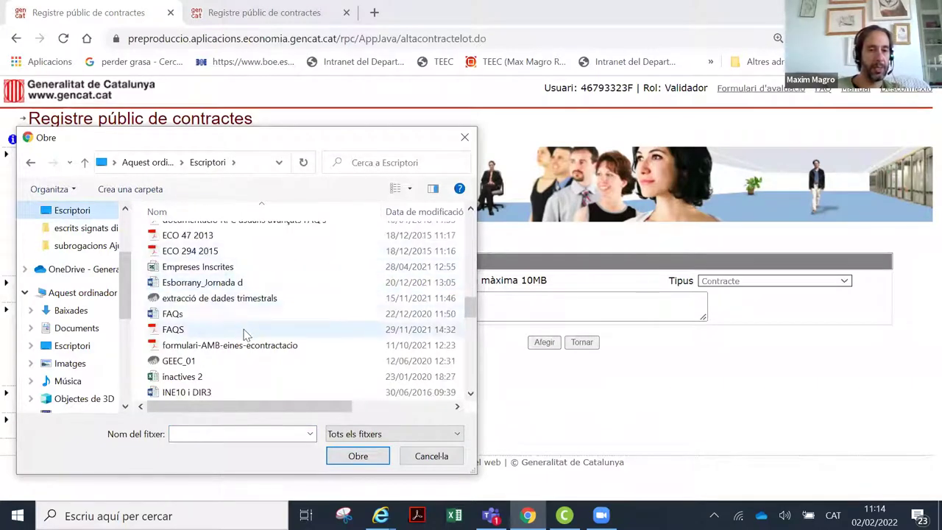
scroll(245, 337, "down", 1)
scroll(223, 389, "down", 4)
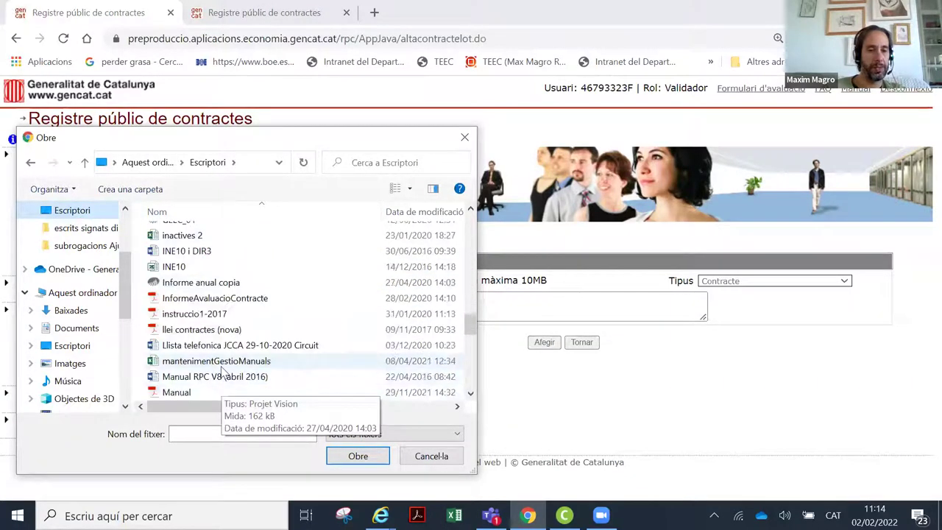
scroll(226, 365, "down", 3)
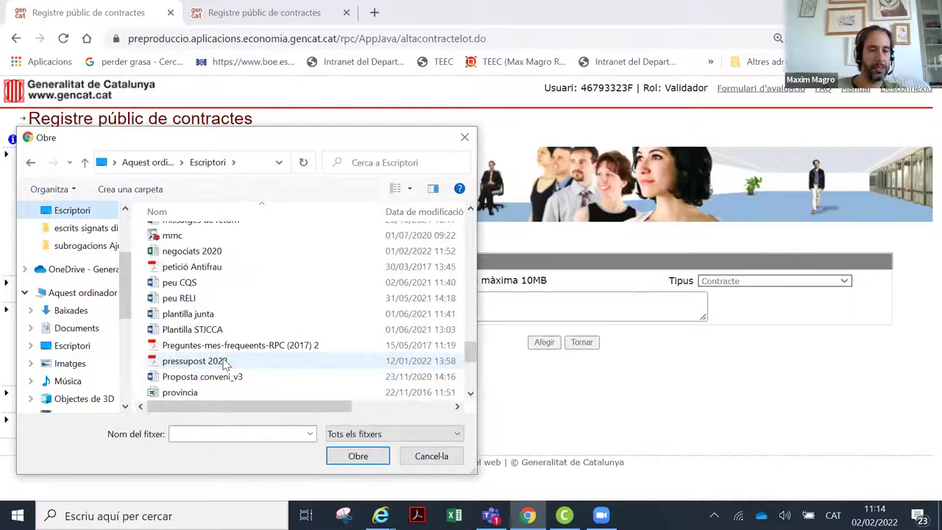
double_click(221, 363)
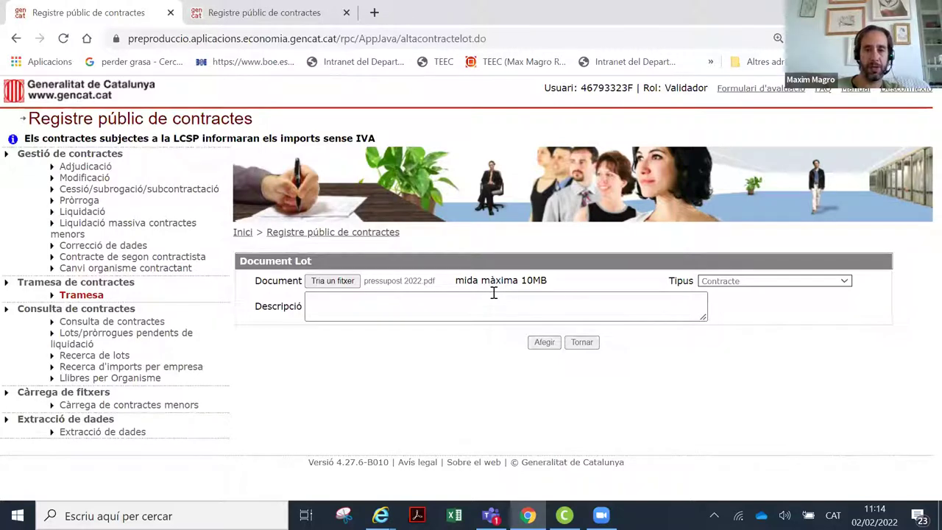
left_click_drag(526, 280, 546, 280)
left_click(558, 292)
left_click(583, 344)
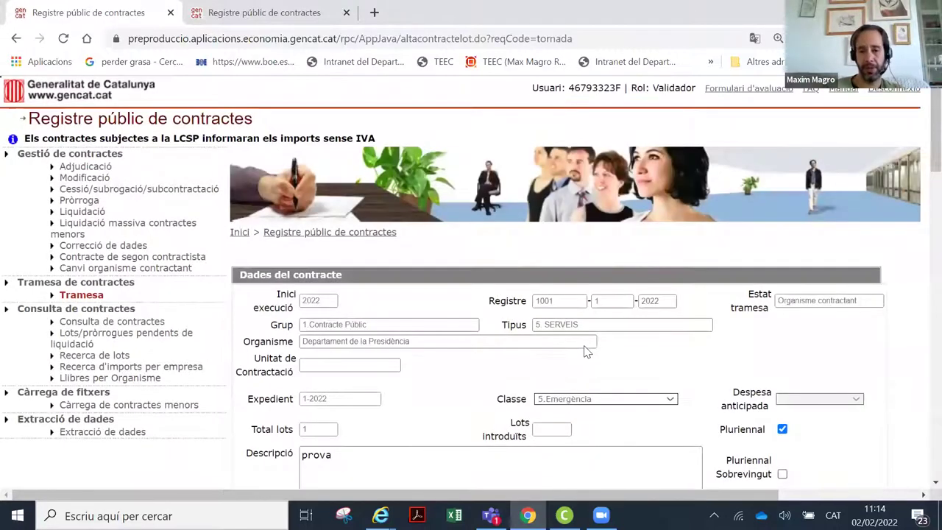
Select all rows of the still-empty Llista Documents del Lot via its Estat header checkbox.
scroll(604, 331, "down", 8)
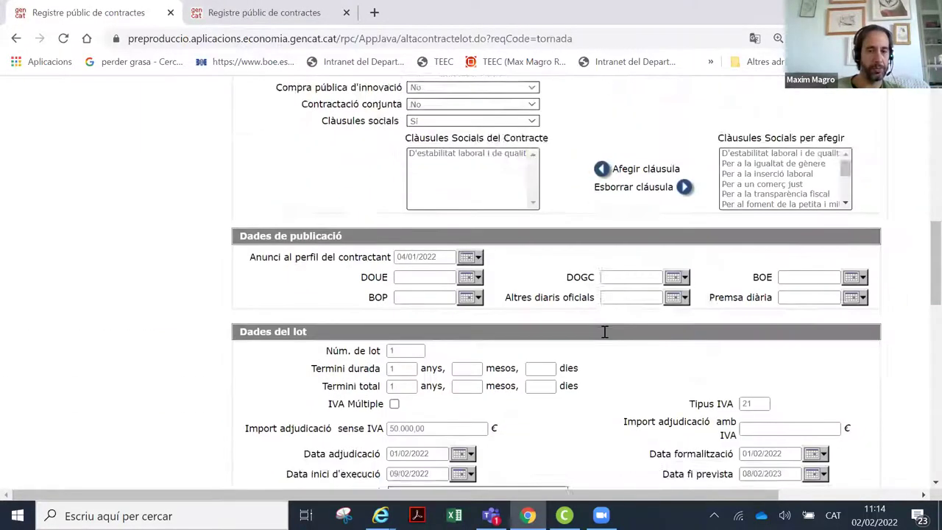
scroll(604, 332, "down", 10)
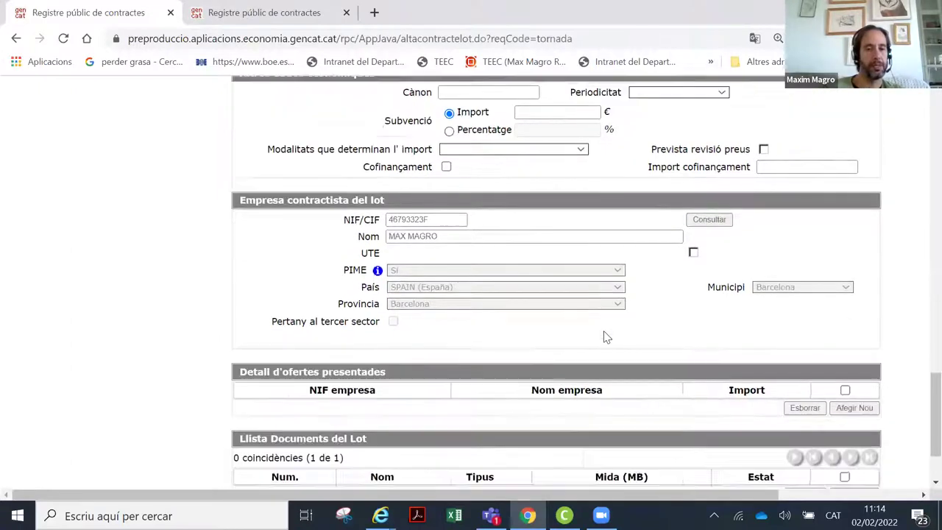
scroll(604, 335, "down", 1)
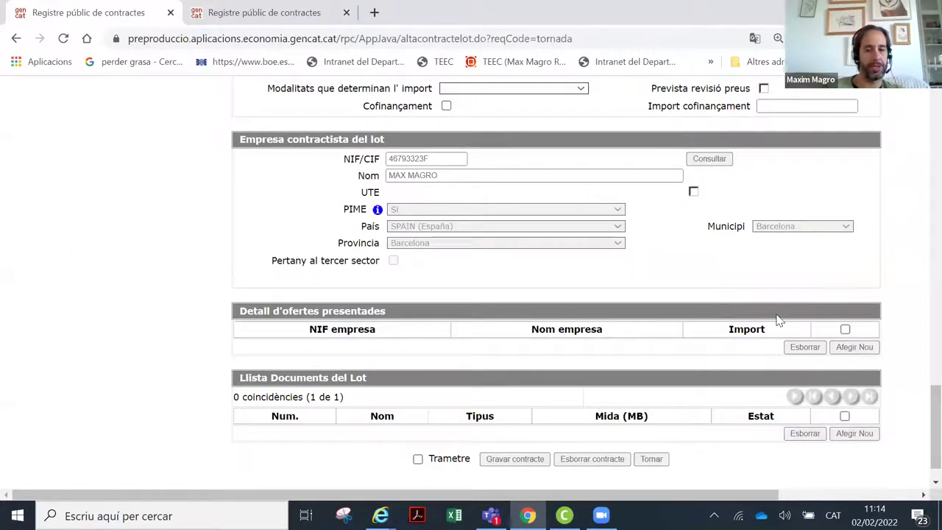
scroll(810, 361, "down", 1)
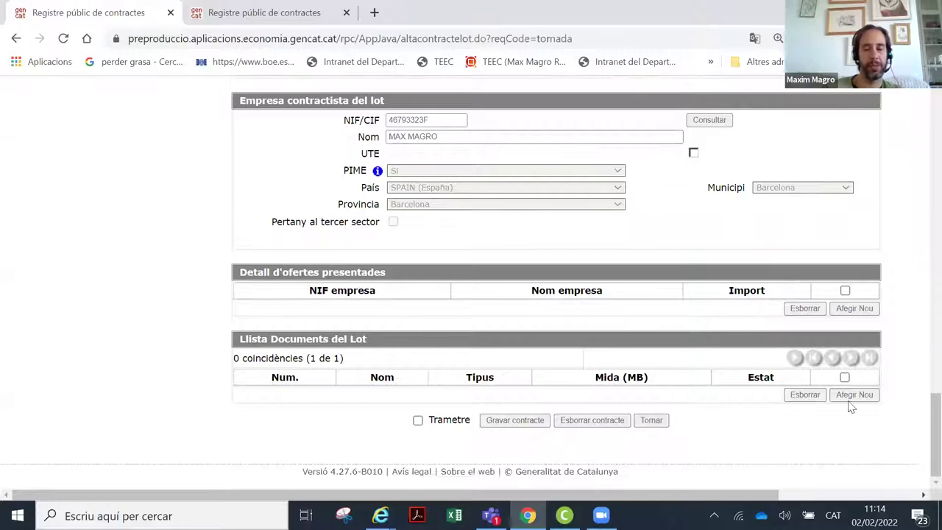
left_click(845, 377)
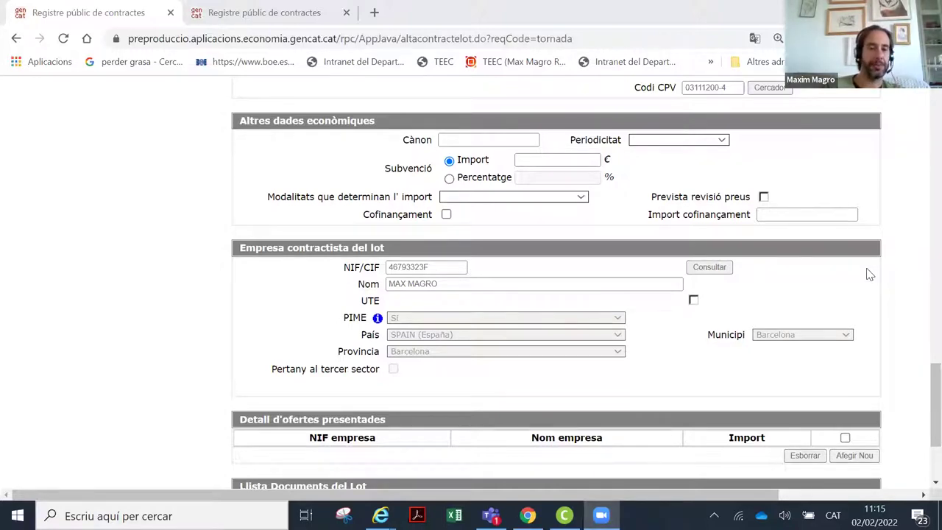
Highlight the Detall d'ofertes presentades section heading, then clear the highlight.
scroll(869, 274, "down", 3)
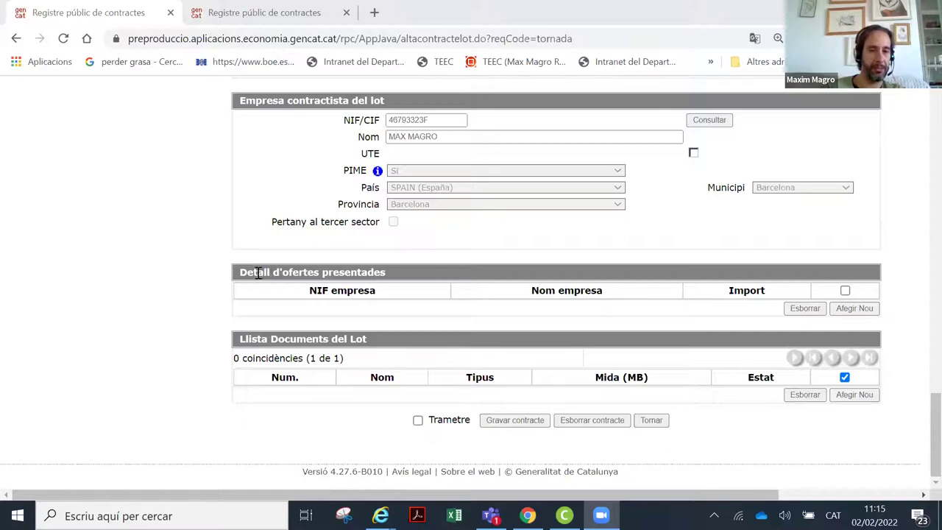
left_click_drag(240, 272, 390, 280)
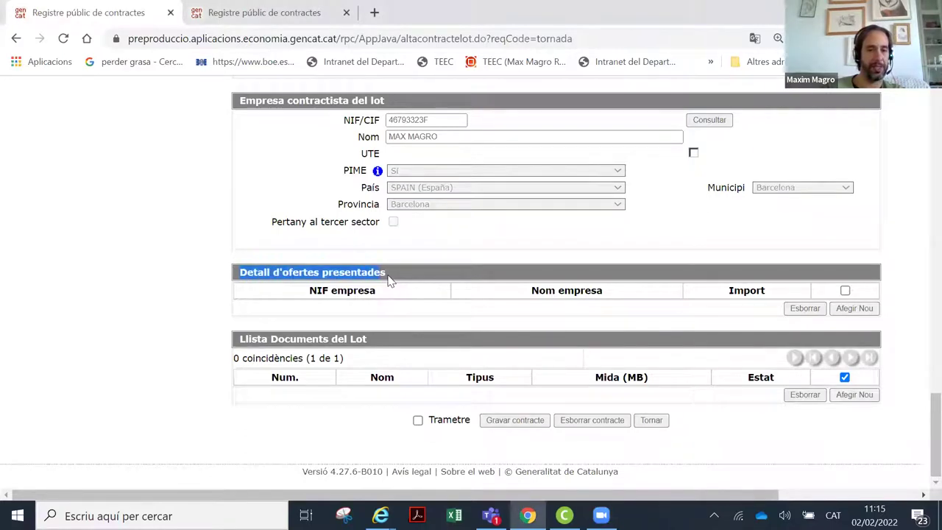
left_click(401, 278)
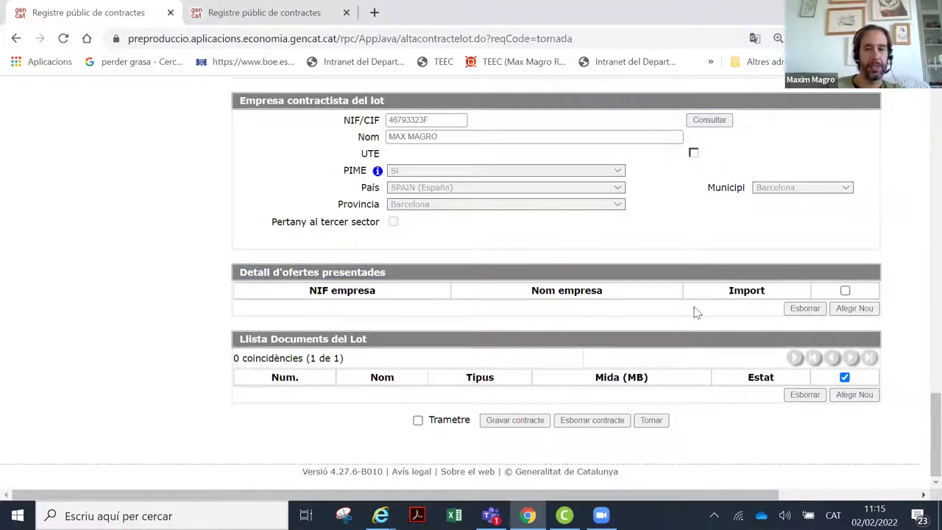
Add a presented offer with the bidder's tax ID looked up and an amount of 60.000.
left_click(864, 313)
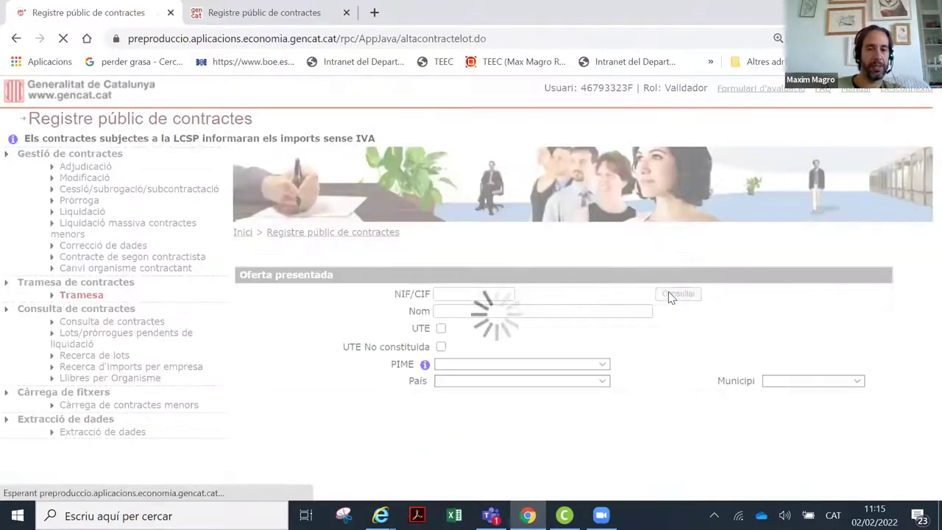
scroll(609, 337, "down", 1)
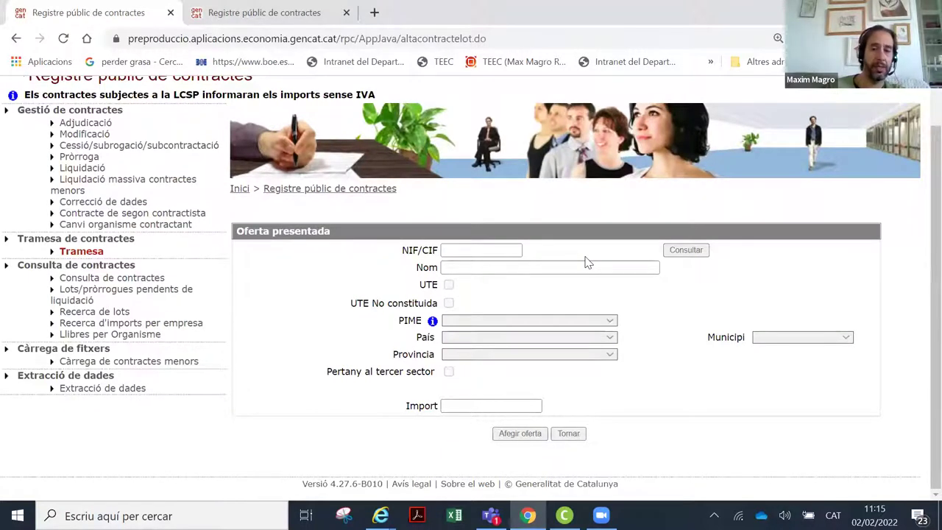
left_click(518, 251)
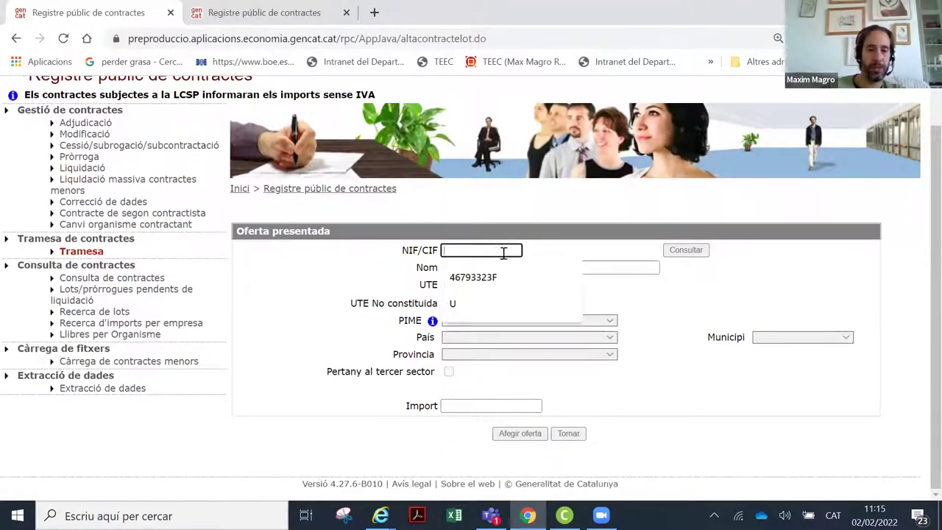
left_click(536, 276)
left_click(678, 250)
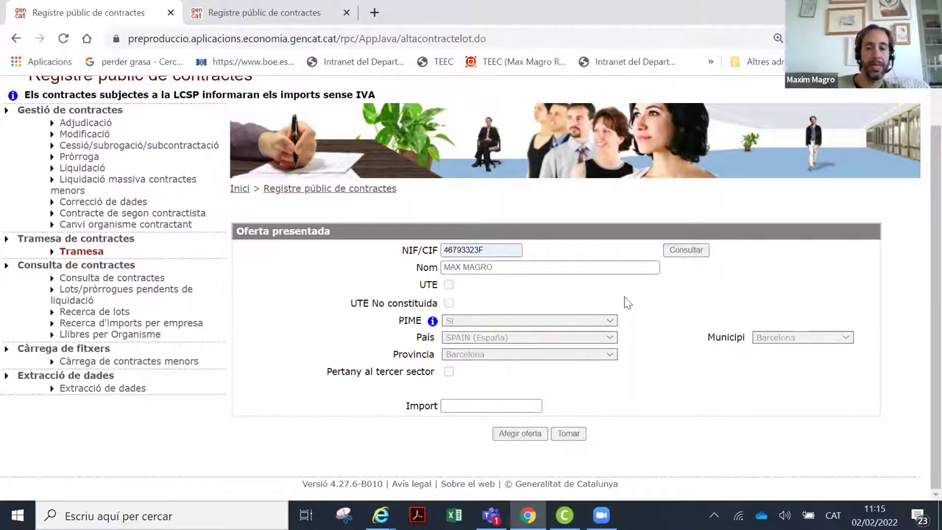
left_click(485, 407)
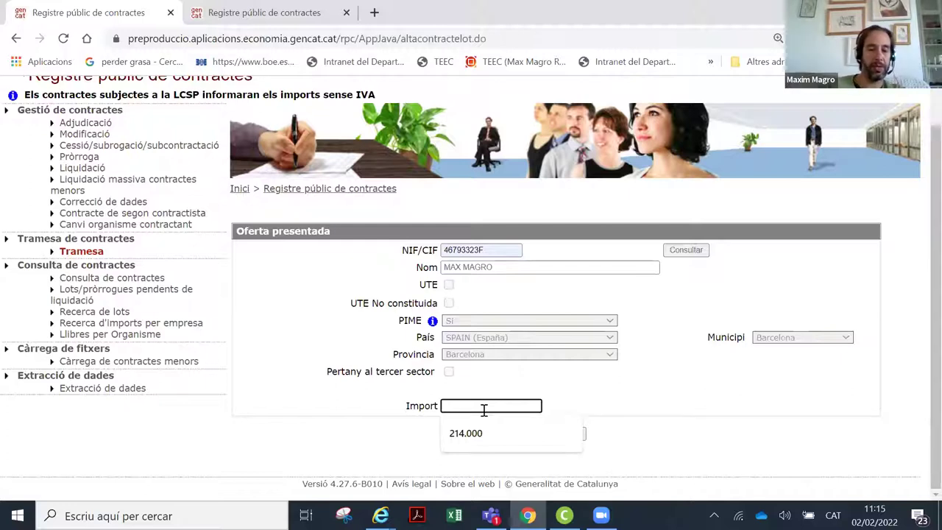
type("6")
type("0,00")
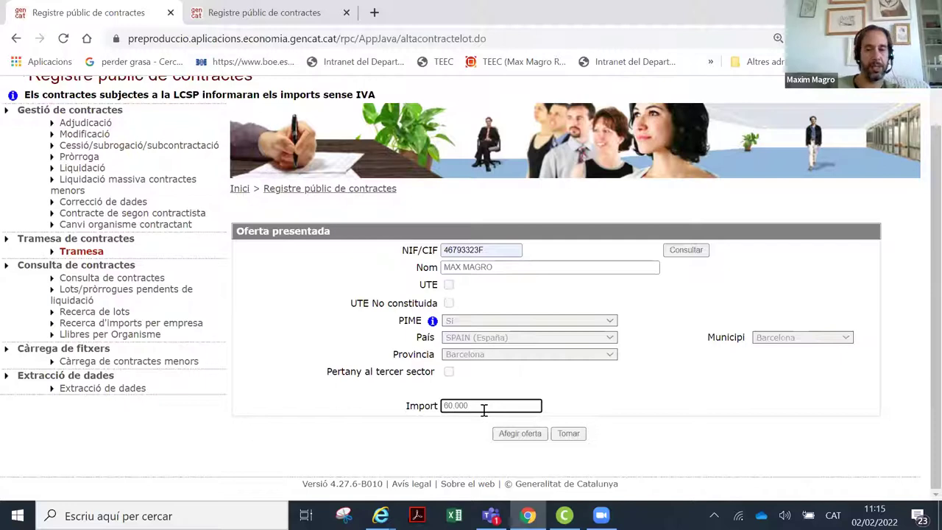
left_click(564, 396)
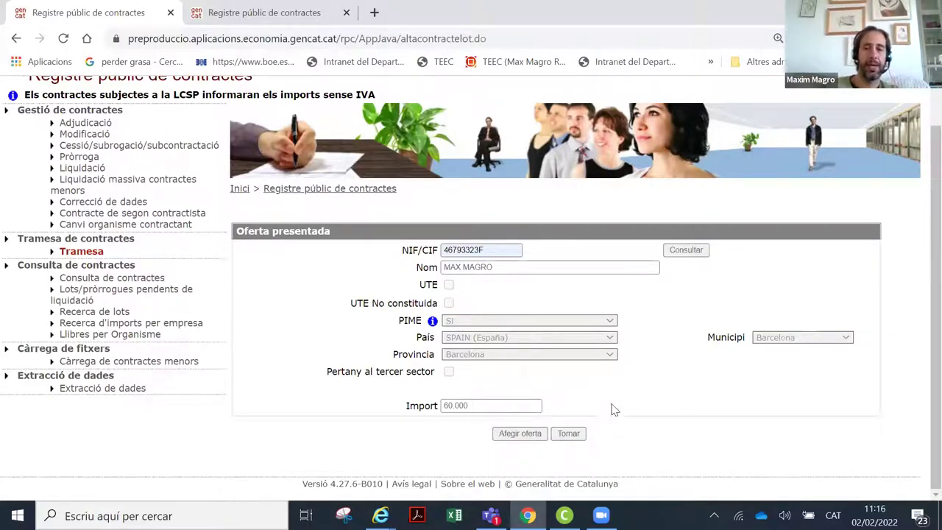
Delete the offer's NIF/CIF value and dismiss the tax ID suggestion list.
double_click(500, 251)
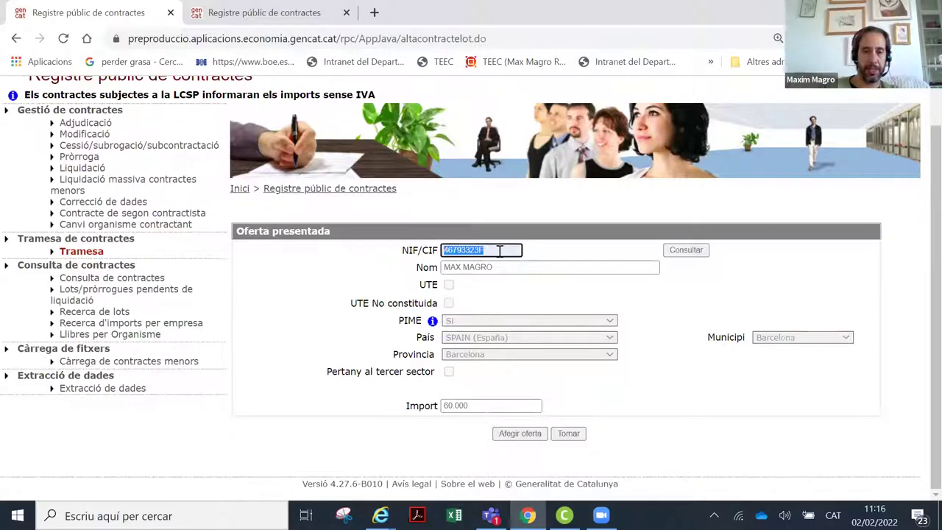
key("BackSpace")
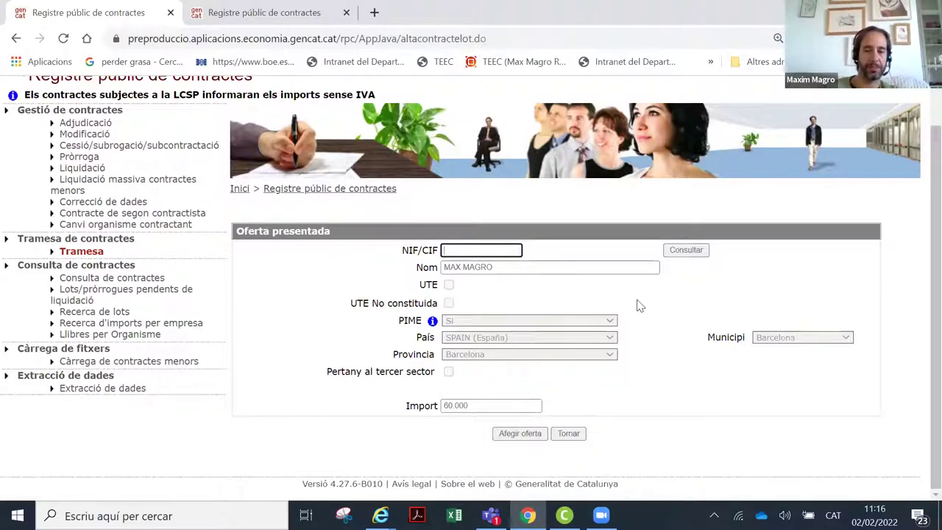
left_click(655, 306)
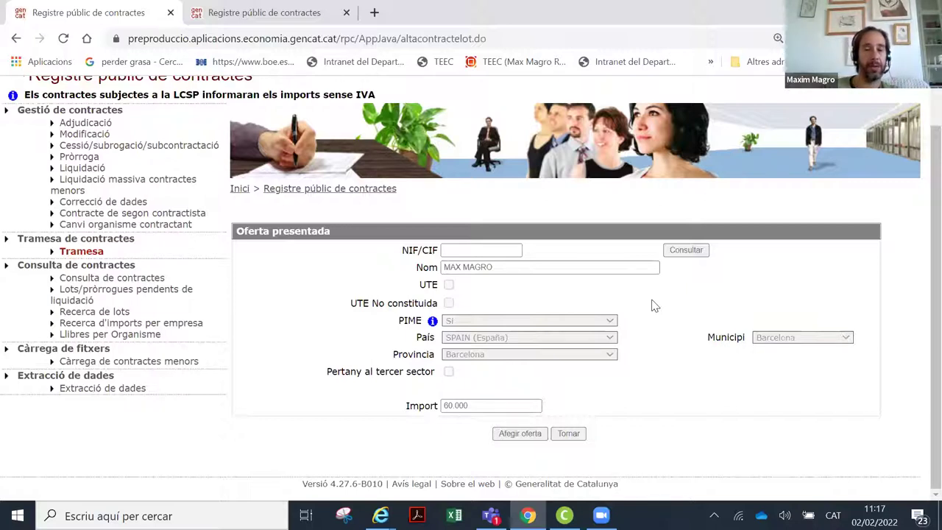
left_click(487, 251)
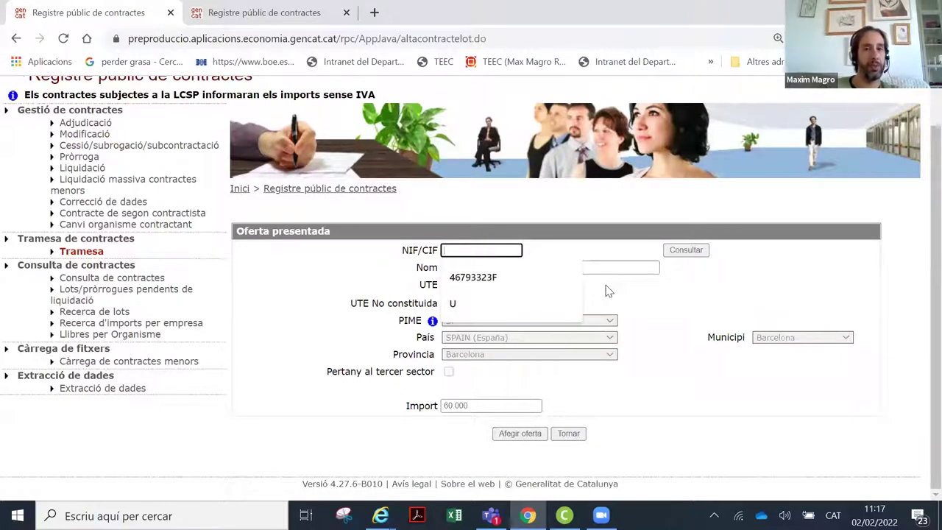
left_click(621, 305)
left_click(500, 254)
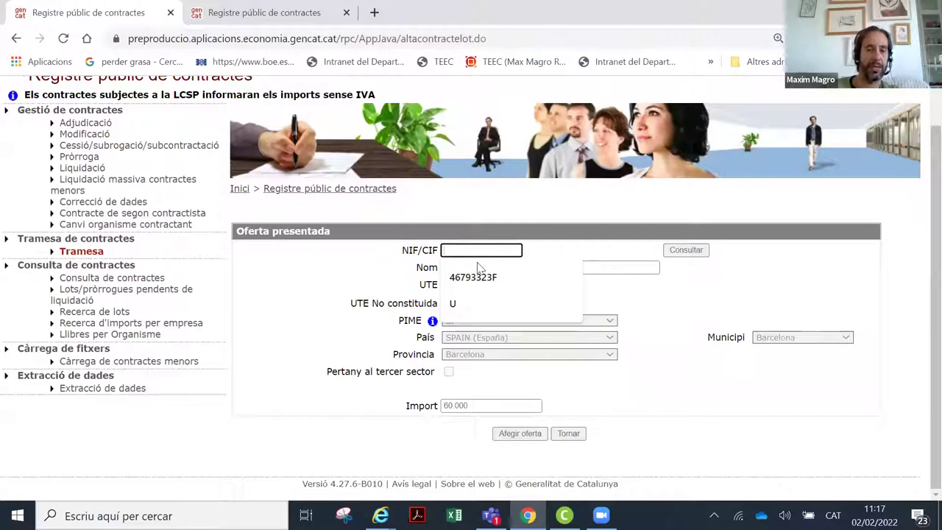
left_click(378, 287)
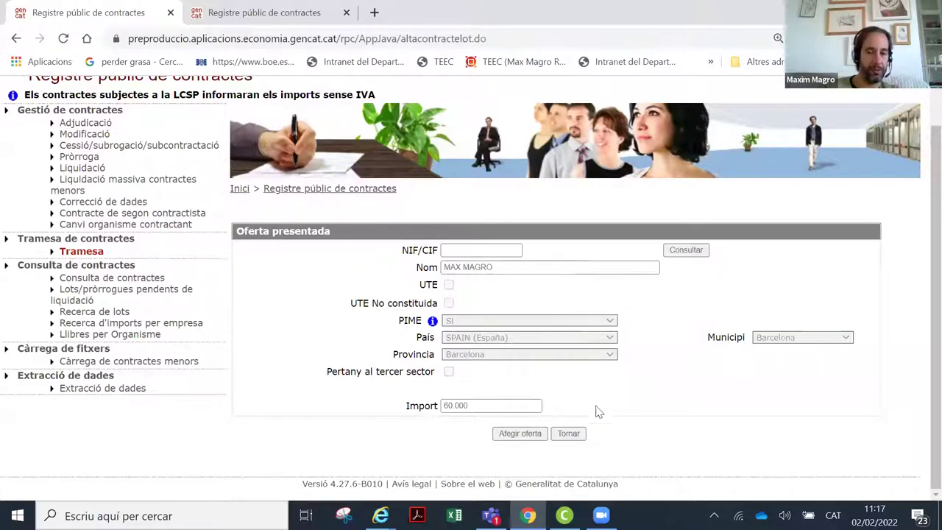
Return to the contract lot form and start a new presented offer with Afegir Nou.
left_click(570, 434)
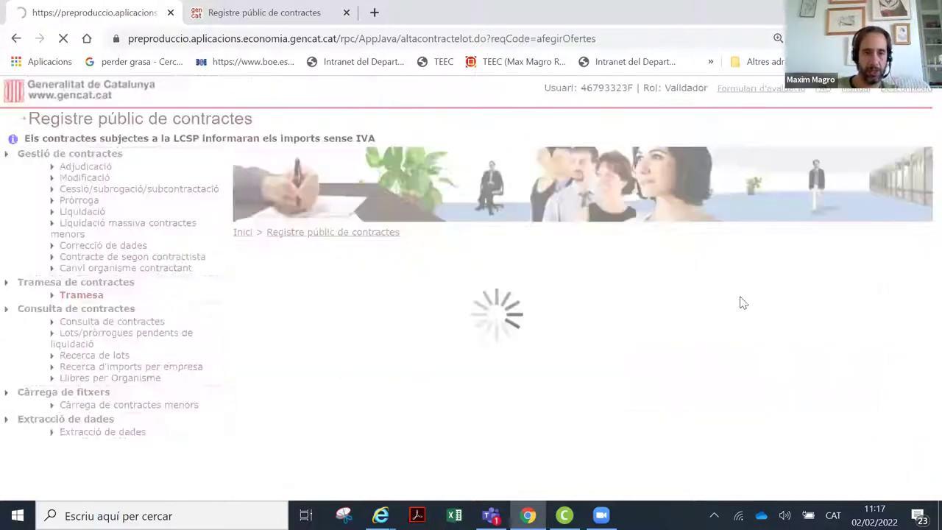
scroll(742, 302, "down", 20)
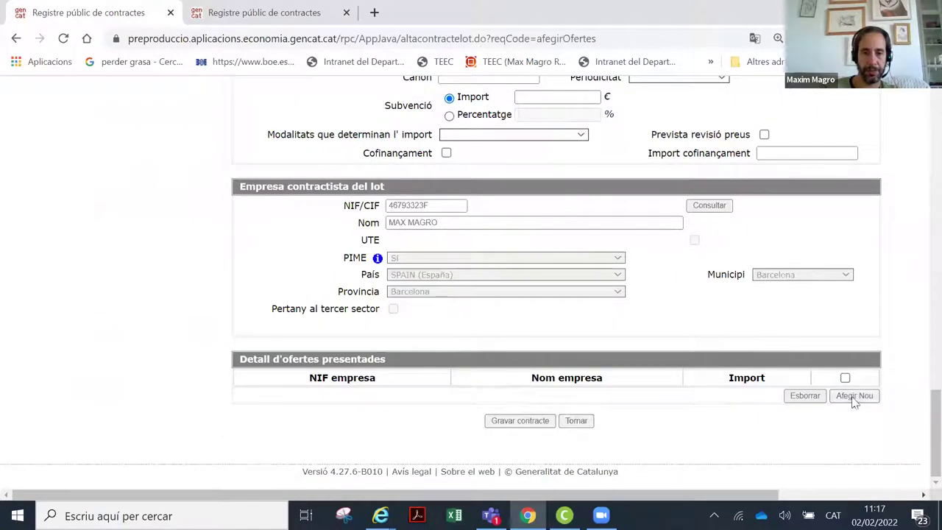
left_click(854, 397)
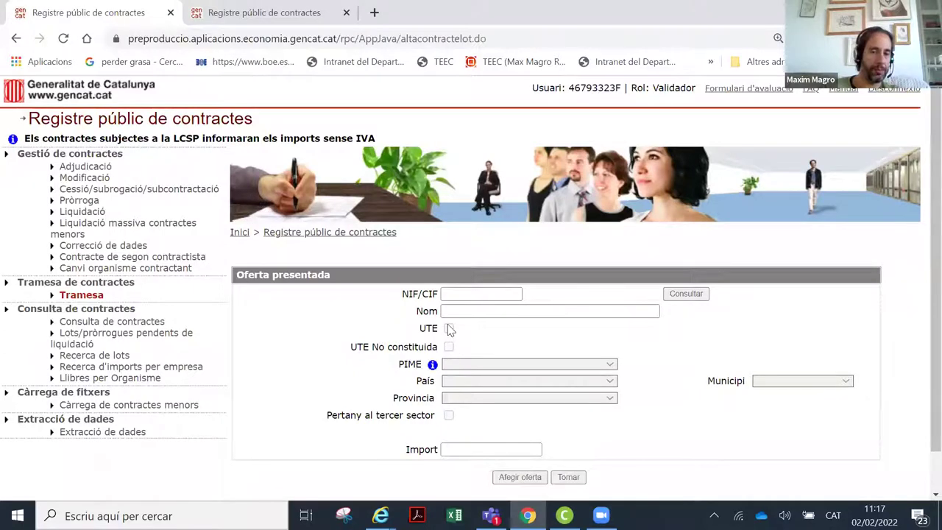
left_click(458, 311)
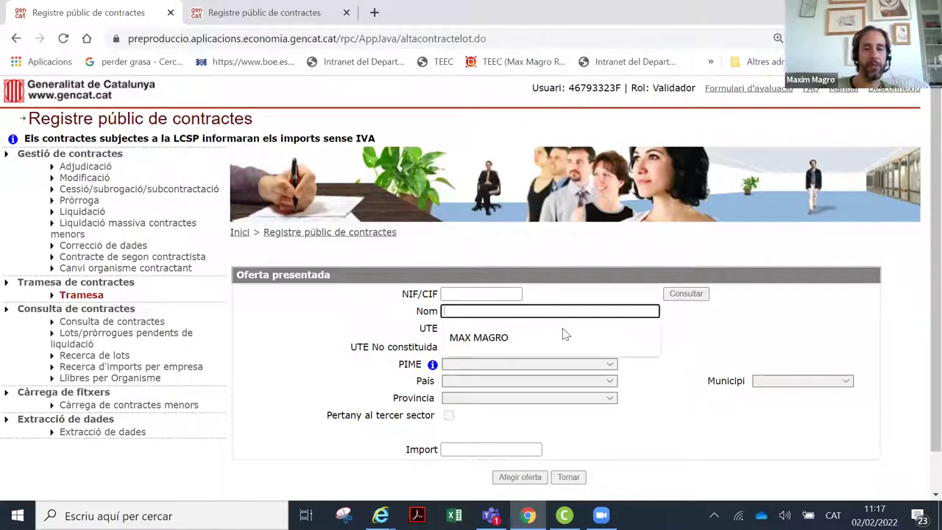
left_click(699, 337)
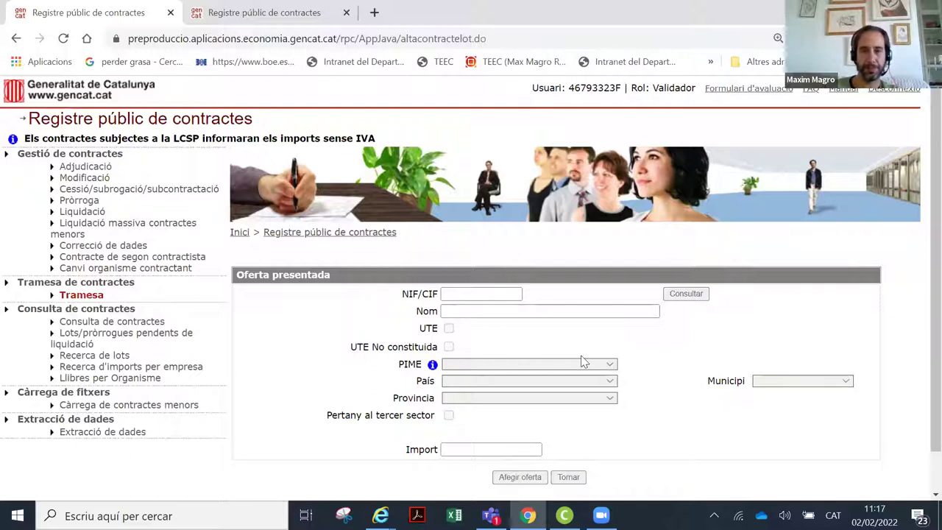
Fill the tax ID from a saved suggestion, change its ending to 12, and consult it.
left_click(486, 296)
left_click(592, 304)
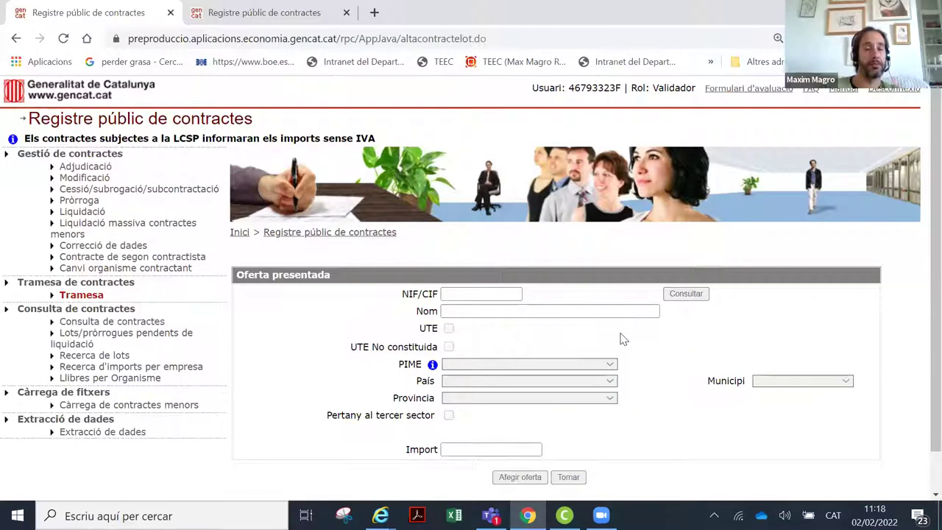
left_click(476, 293)
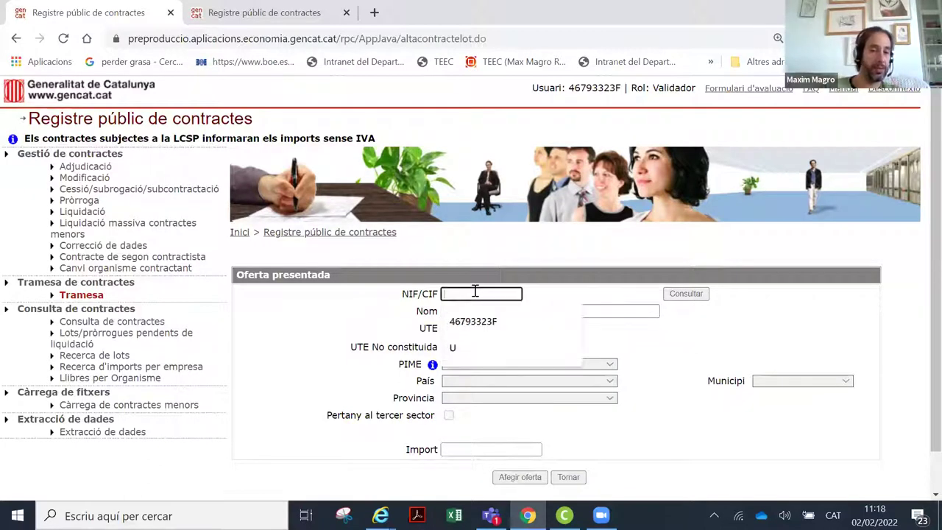
left_click(491, 328)
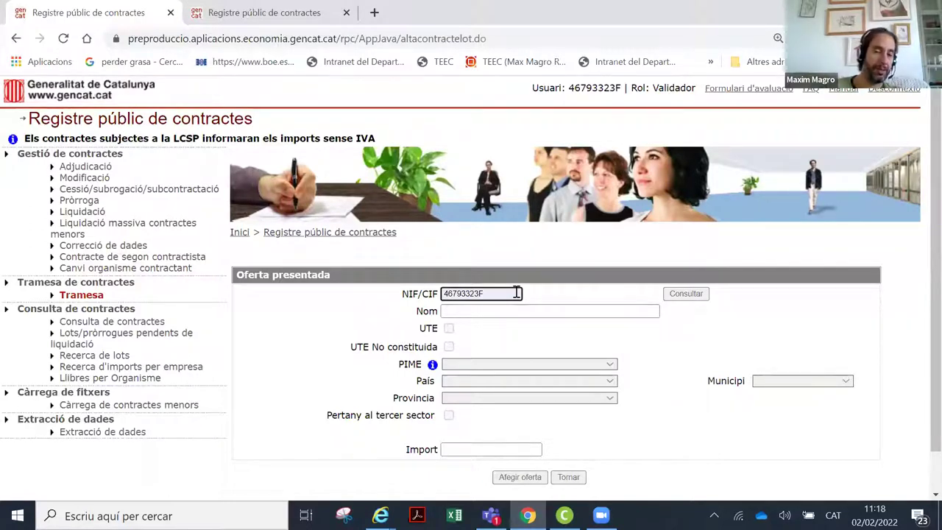
key("BackSpace")
key("BackSpace")
key("BackSpace")
key("BackSpace")
key("BackSpace")
key("BackSpace")
key("BackSpace")
key("BackSpace")
key("BackSpace")
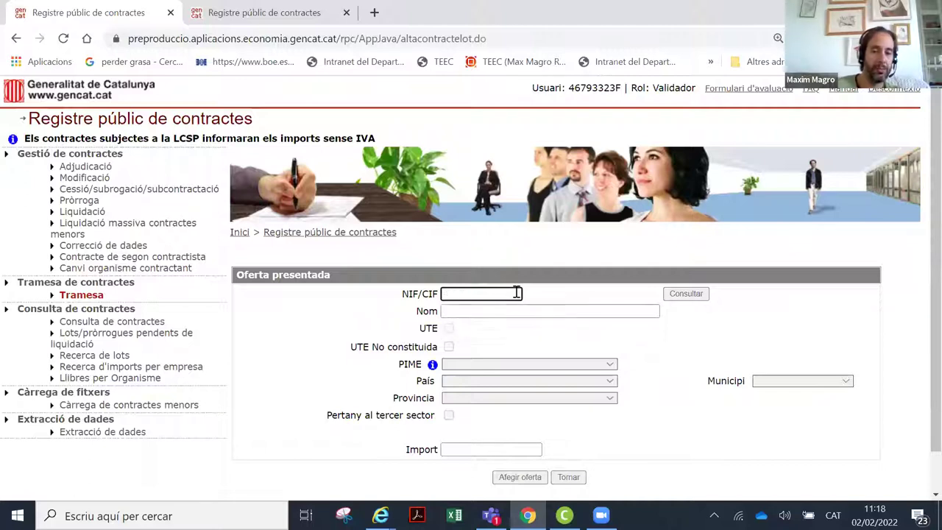
type("12")
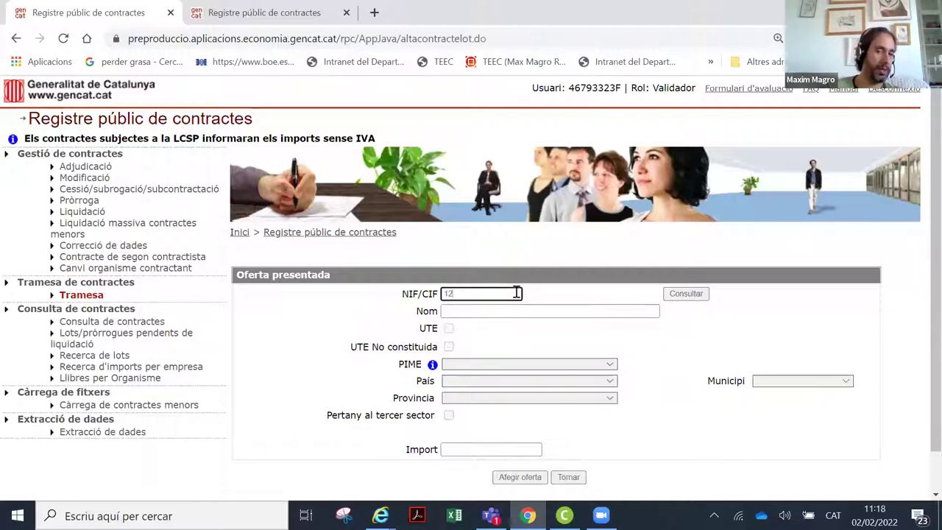
left_click(685, 298)
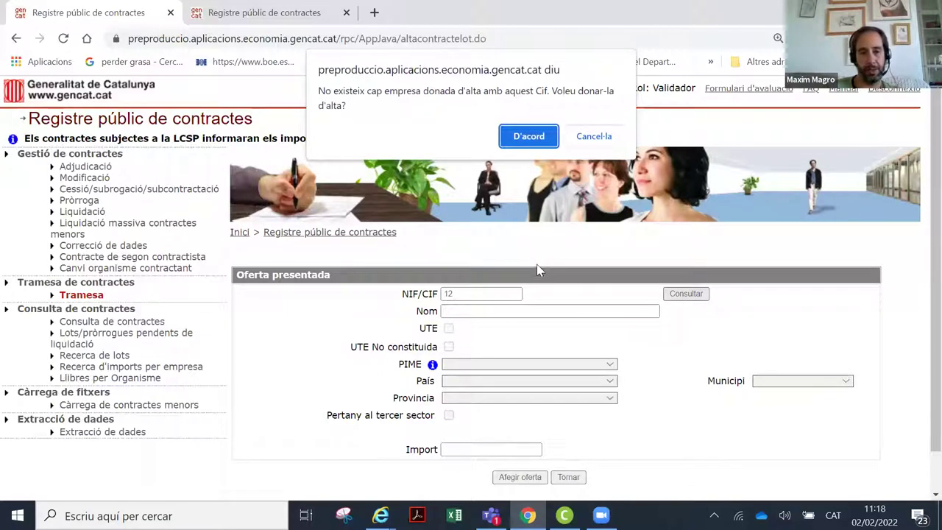
Accept registering the unknown company and tick UTE No constituida on Alta d'empresa.
left_click(529, 138)
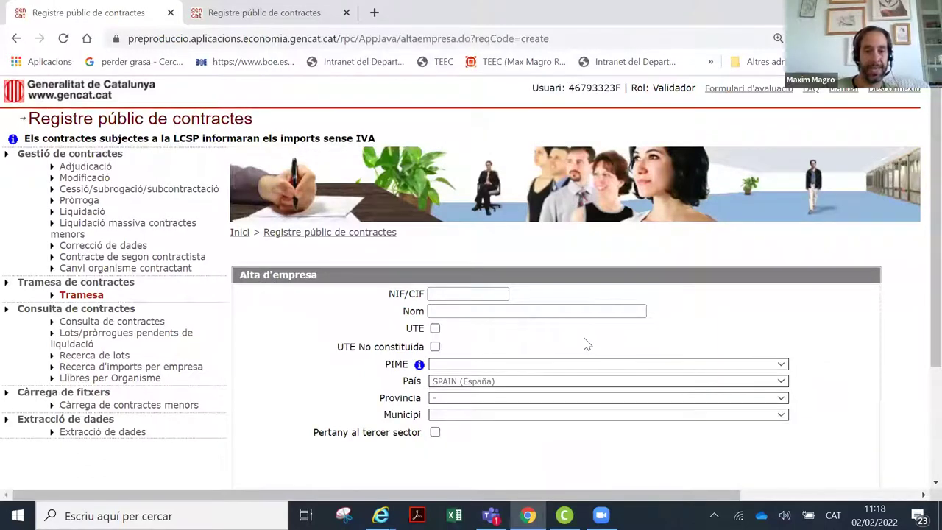
left_click(435, 346)
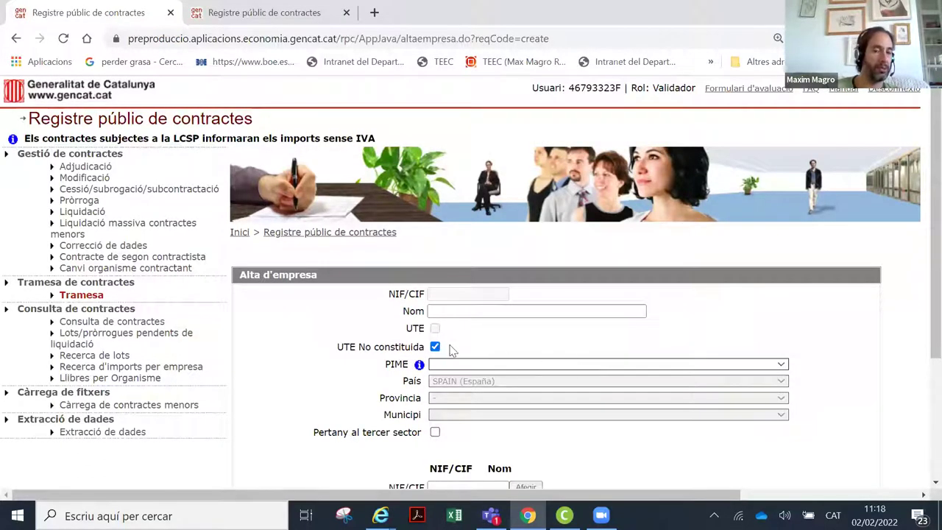
left_click(435, 347)
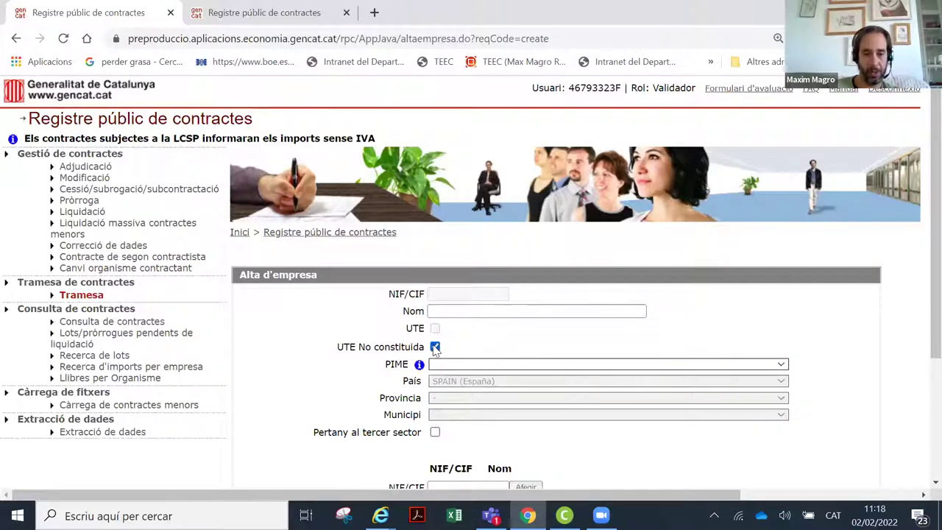
left_click(435, 347)
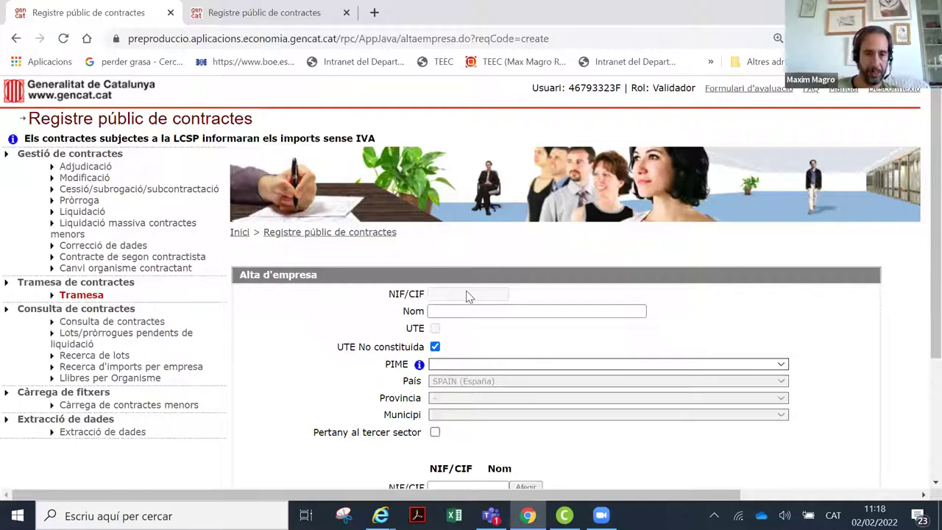
left_click(472, 311)
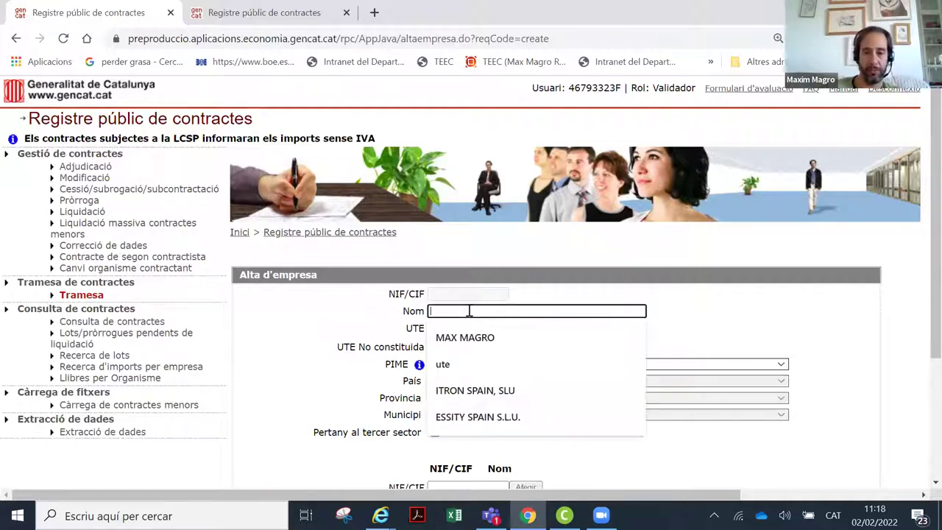
left_click(663, 318)
scroll(626, 317, "down", 2)
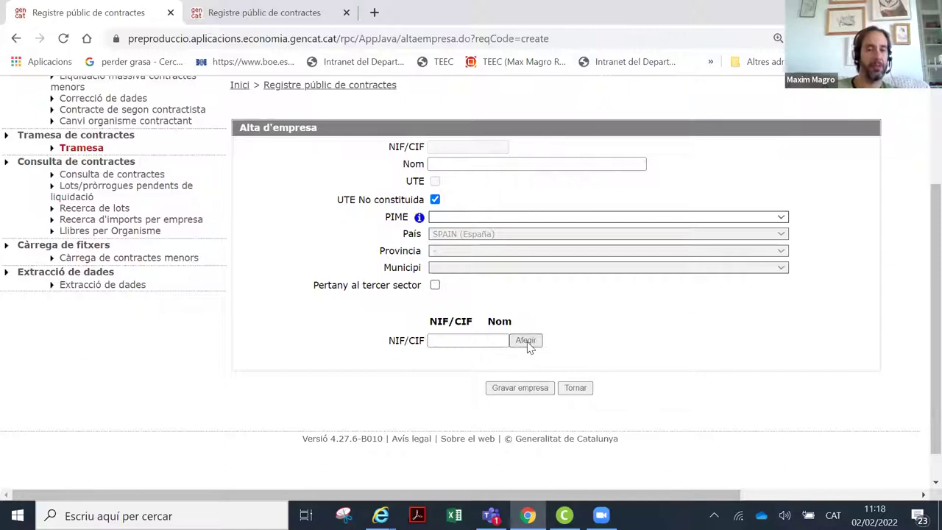
Leave the company registration and offer forms unsaved, back to the contract lot data.
left_click(589, 388)
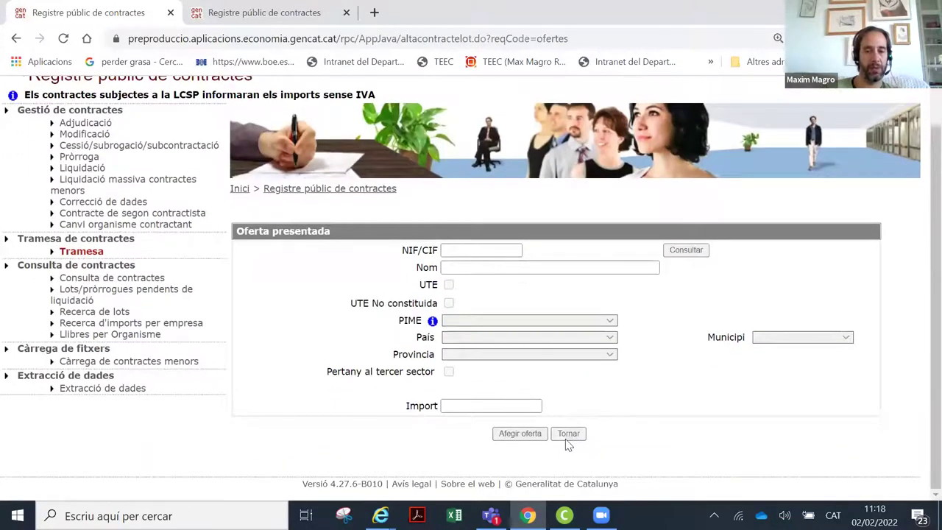
left_click(568, 434)
scroll(614, 376, "down", 3)
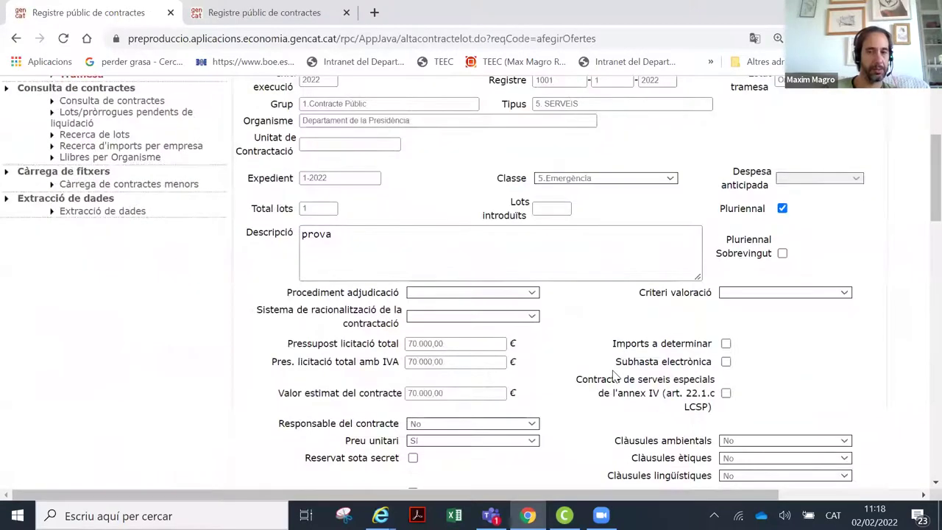
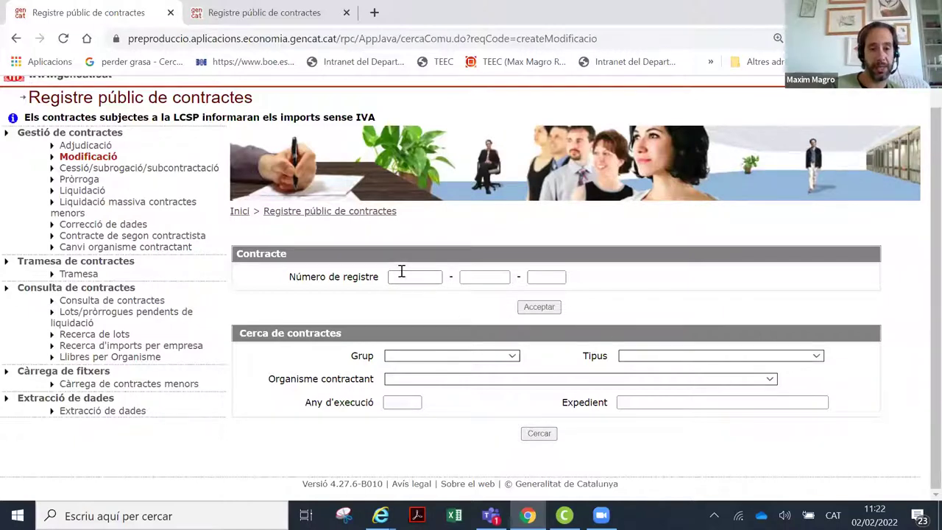
Choose Departament de la Presidència as the Organisme contractant in the contract search form.
left_click_drag(343, 280, 366, 282)
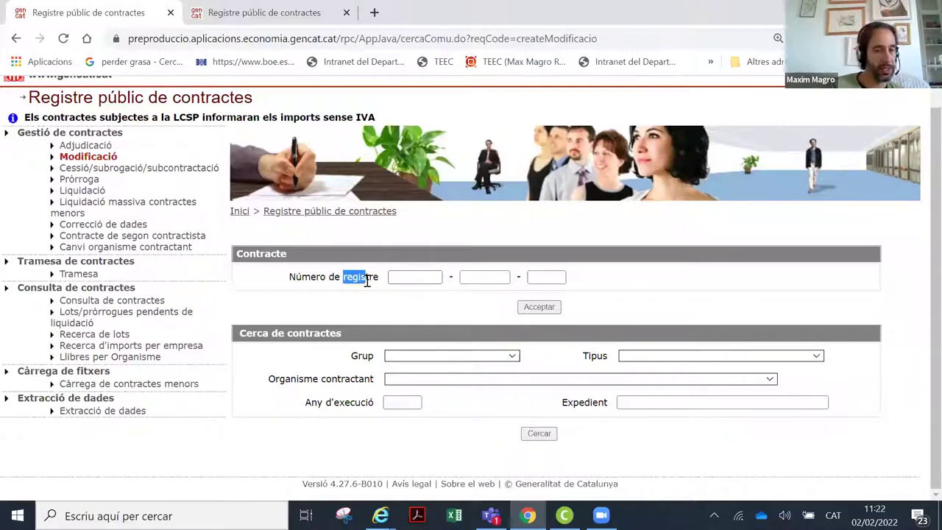
left_click(498, 277)
left_click(576, 285)
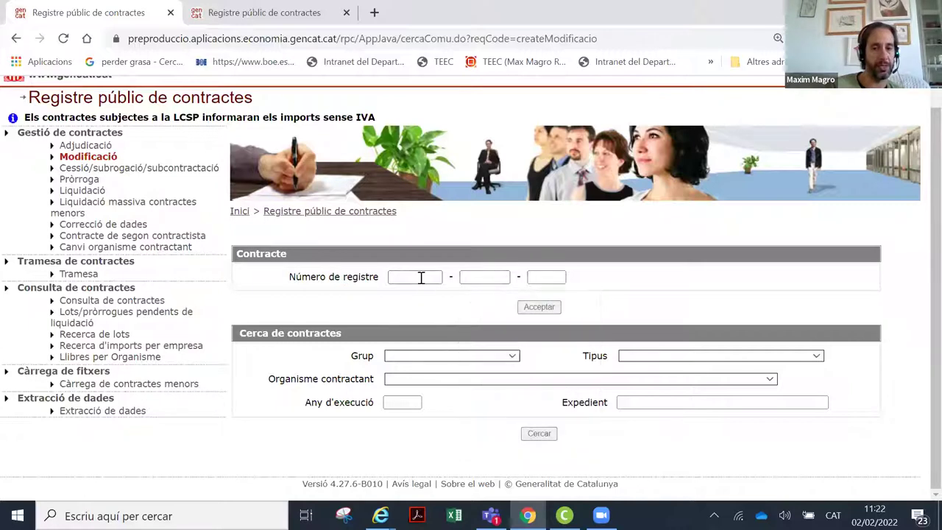
left_click(631, 407)
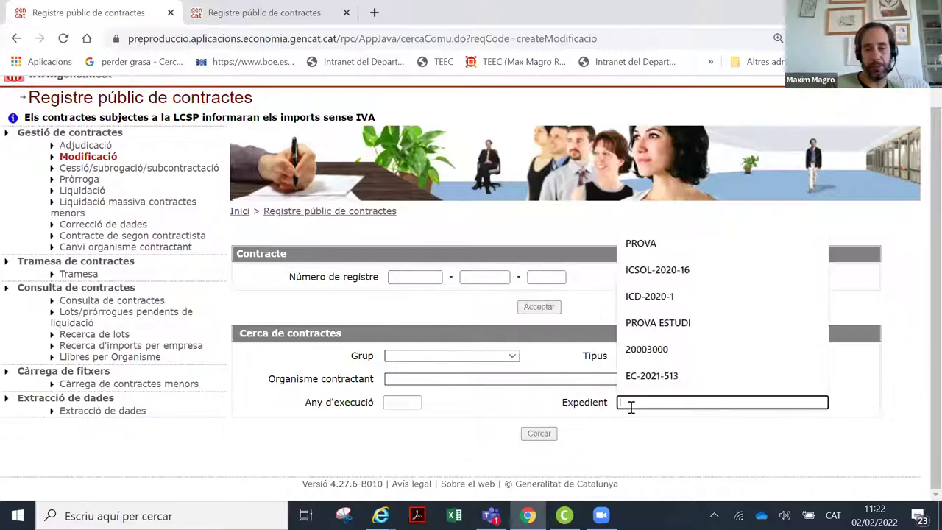
left_click(454, 393)
left_click(403, 380)
scroll(419, 361, "down", 1)
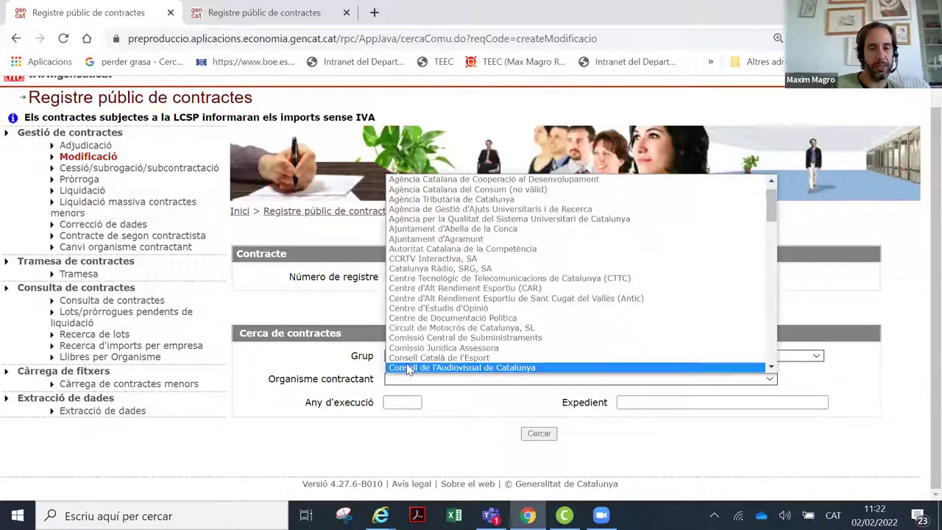
scroll(443, 335, "down", 8)
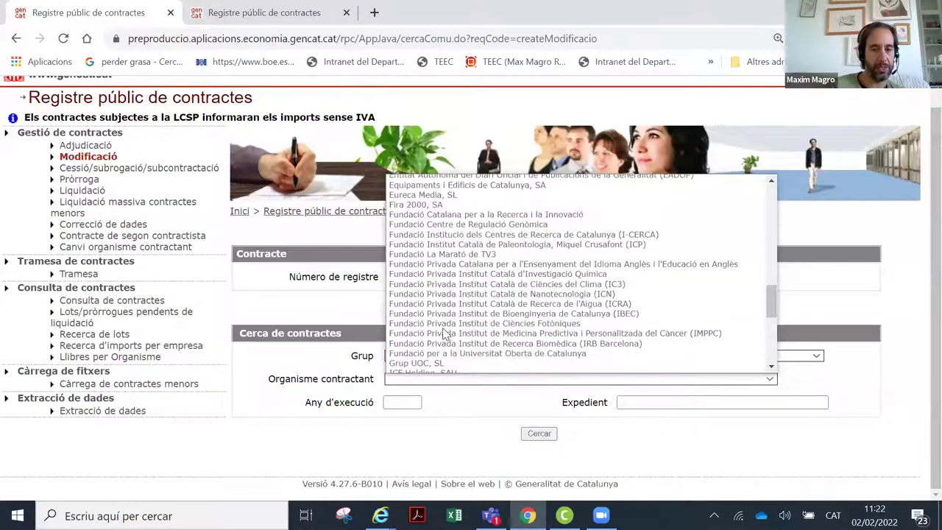
scroll(444, 335, "up", 9)
scroll(453, 280, "down", 5)
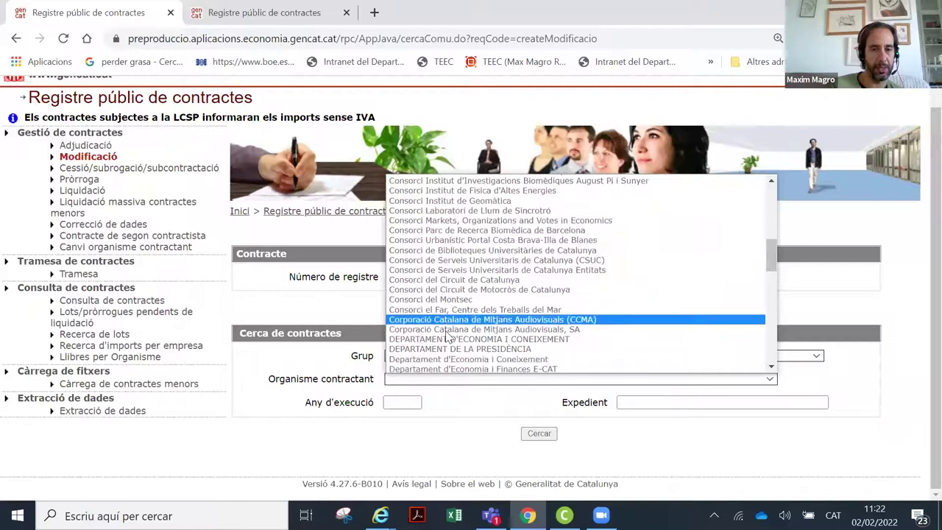
left_click(456, 254)
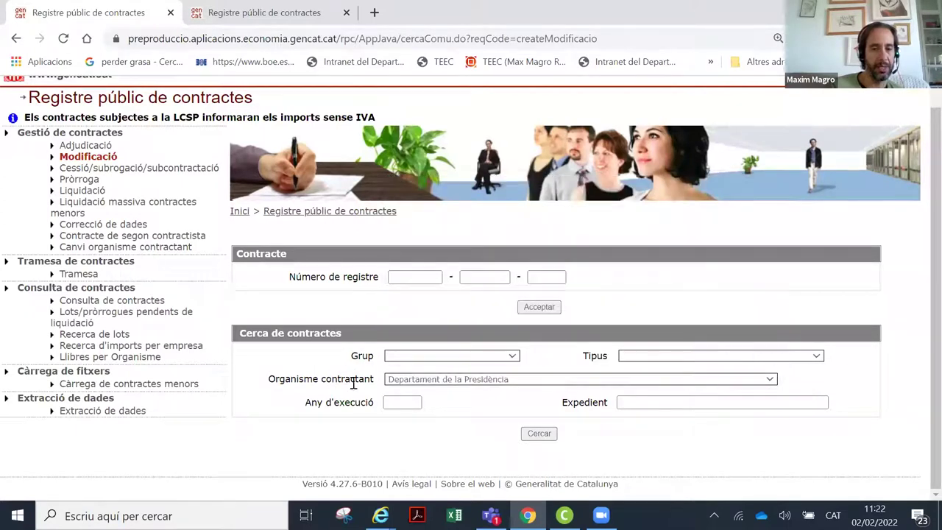
Run the search and scroll through the 3985 matching Presidència contracts.
left_click(402, 402)
left_click(528, 413)
left_click(541, 435)
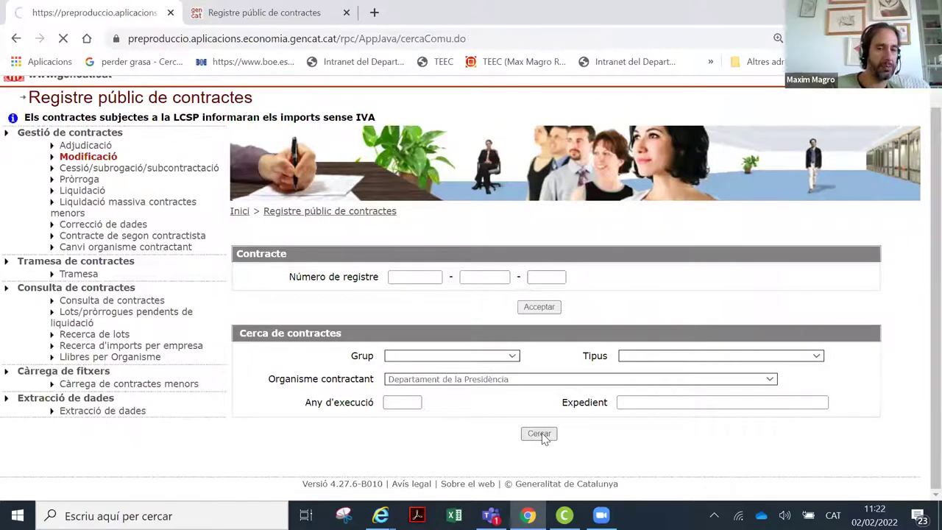
scroll(541, 437, "down", 3)
scroll(485, 337, "down", 1)
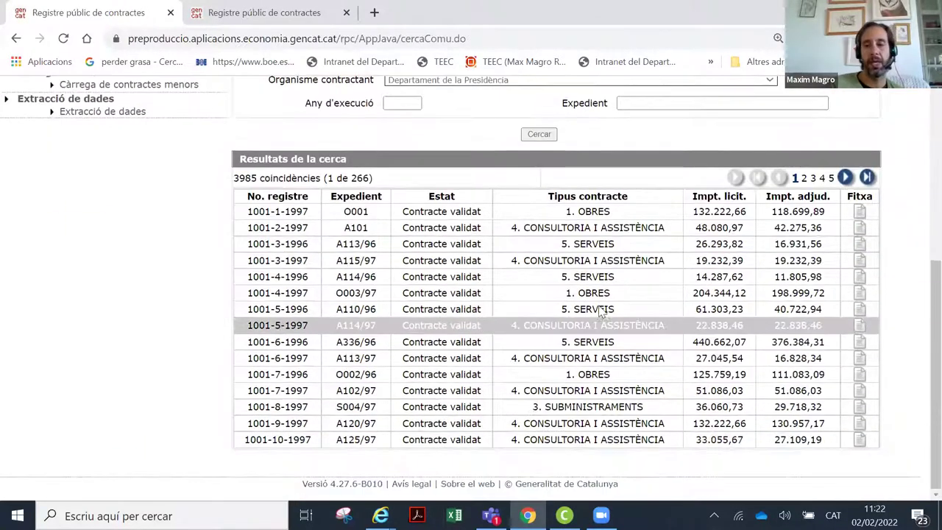
scroll(463, 335, "up", 1)
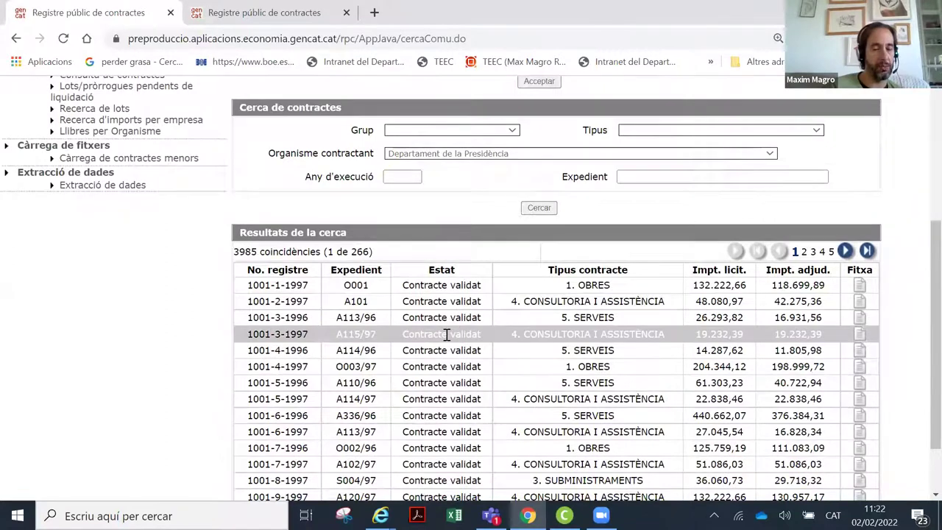
scroll(460, 334, "up", 2)
scroll(546, 238, "down", 1)
scroll(546, 238, "down", 2)
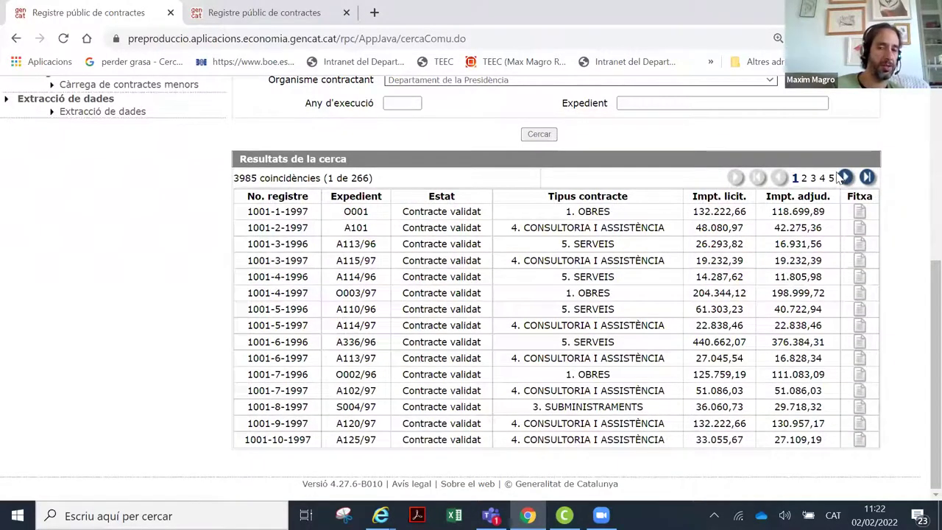
Open contract 1001-1-1997 from the results and review its 'Lot extingit' message.
left_click(284, 218)
scroll(283, 217, "down", 2)
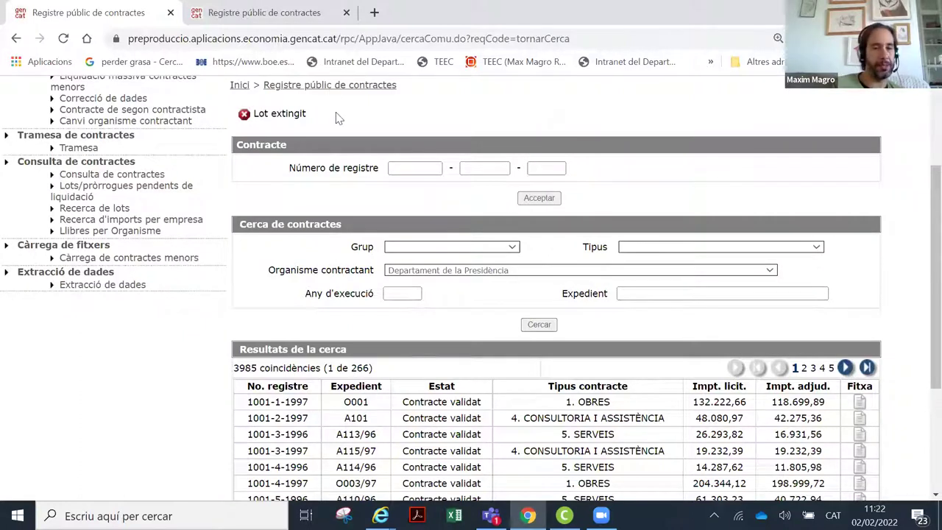
left_click_drag(308, 114, 259, 115)
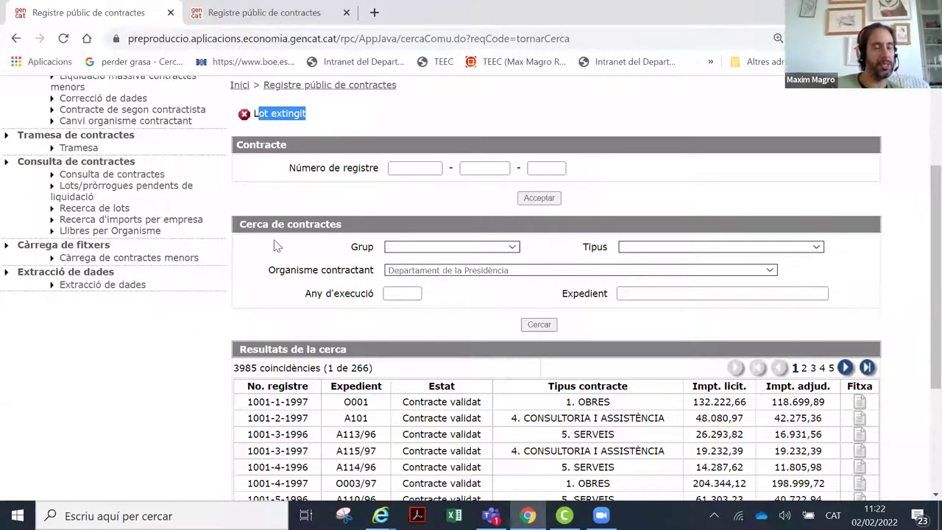
scroll(288, 287, "down", 1)
scroll(292, 302, "up", 2)
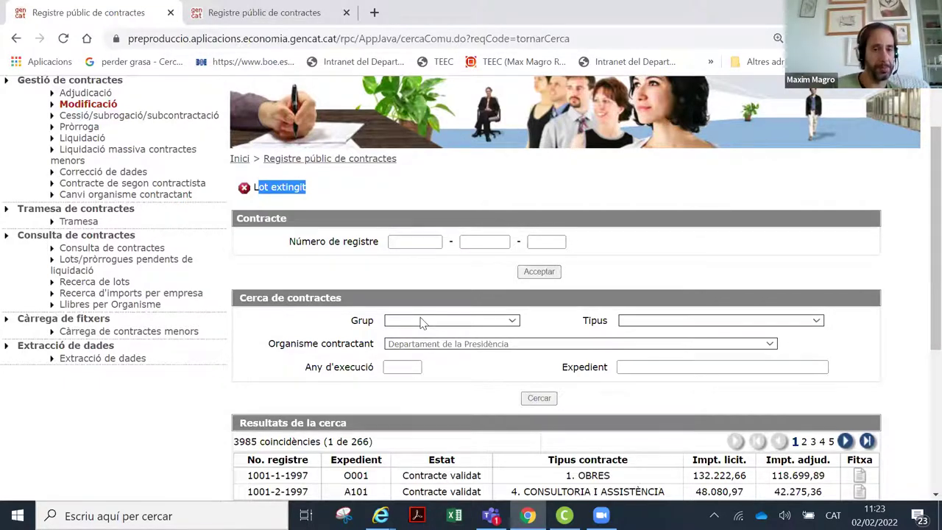
scroll(422, 324, "down", 4)
Search the department's 2021 contracts and open 1001-2-2021, with lots lot1sboc and lot2sboc.
left_click(392, 103)
type("2021")
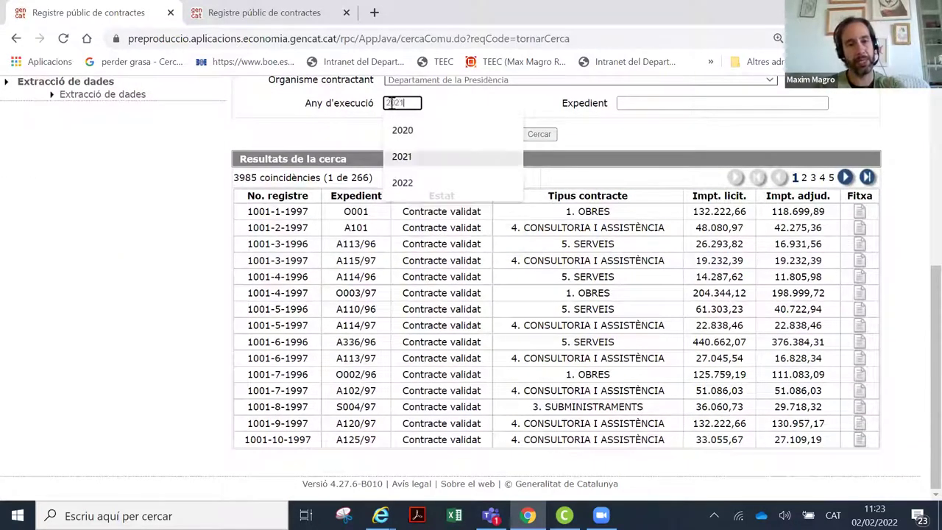
left_click(540, 135)
scroll(490, 282, "down", 2)
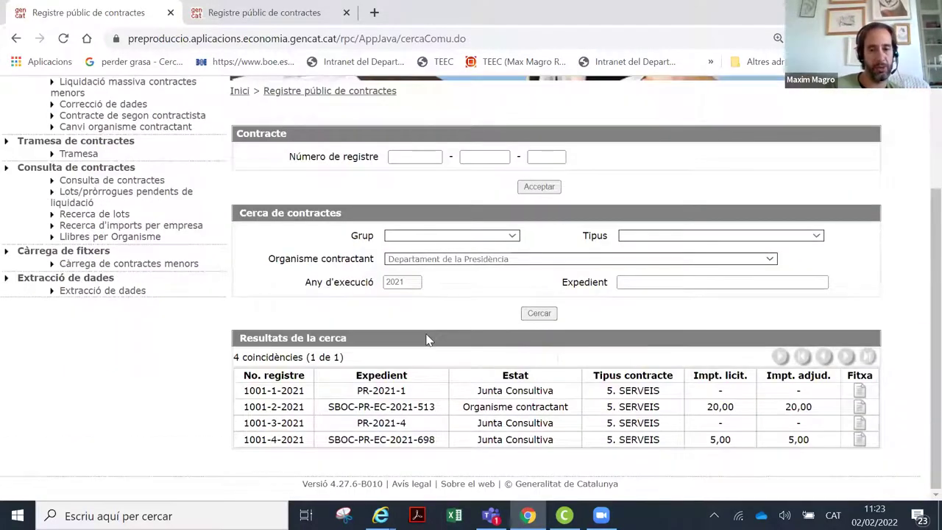
left_click(291, 412)
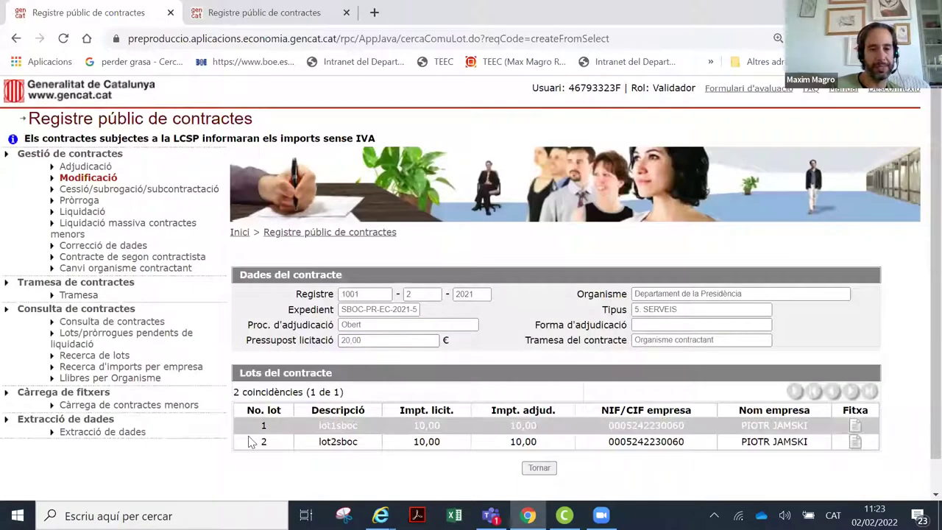
scroll(391, 361, "down", 1)
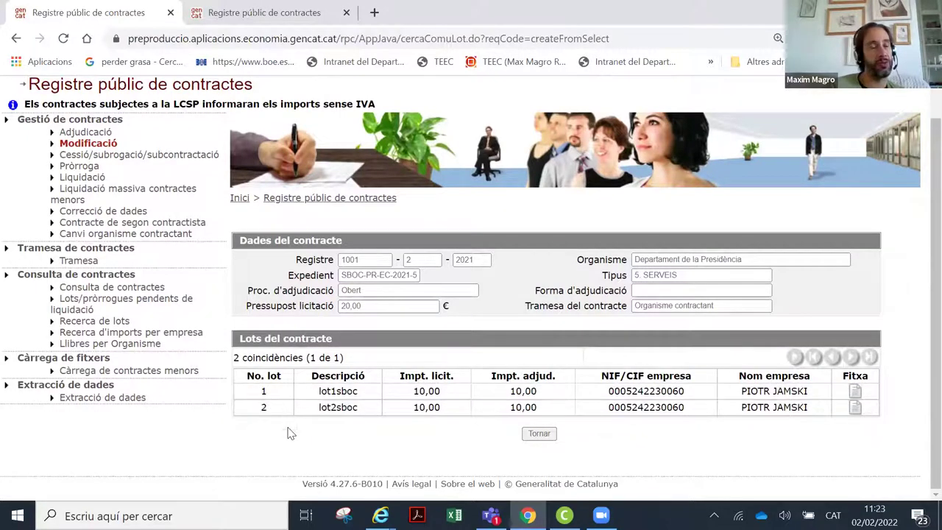
Open lot 1 of the contract for modification.
left_click(264, 398)
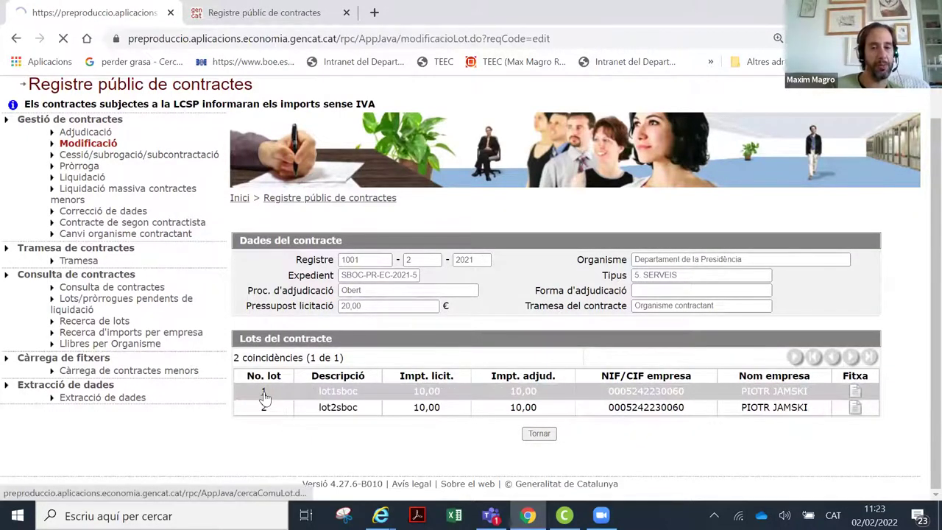
scroll(471, 300, "down", 5)
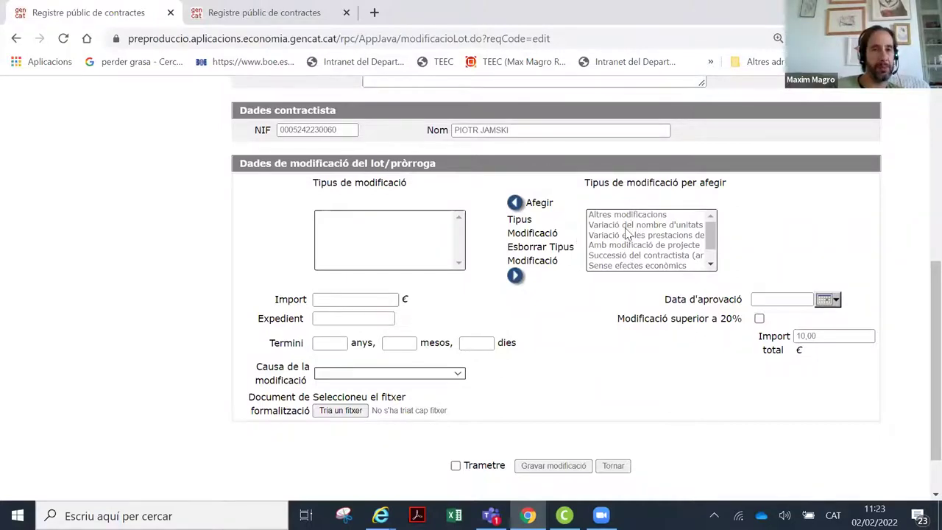
scroll(668, 237, "down", 1)
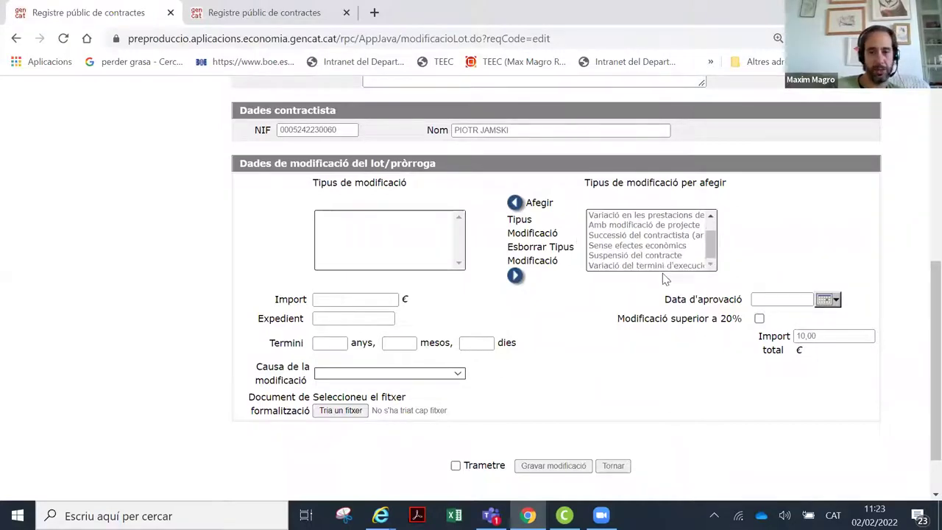
scroll(655, 251, "up", 1)
Leave 'Variació en les prestacions' as the only chosen modification type.
left_click(647, 235)
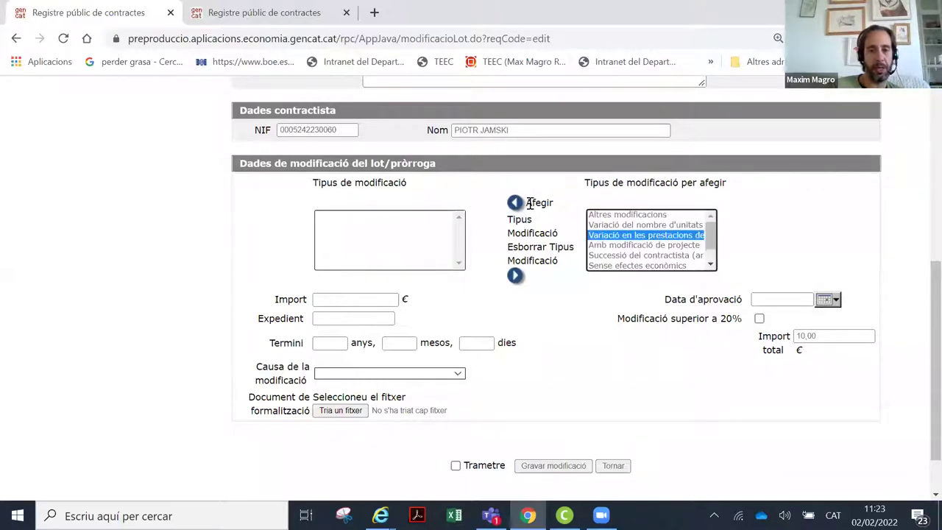
left_click(515, 204)
left_click(642, 245)
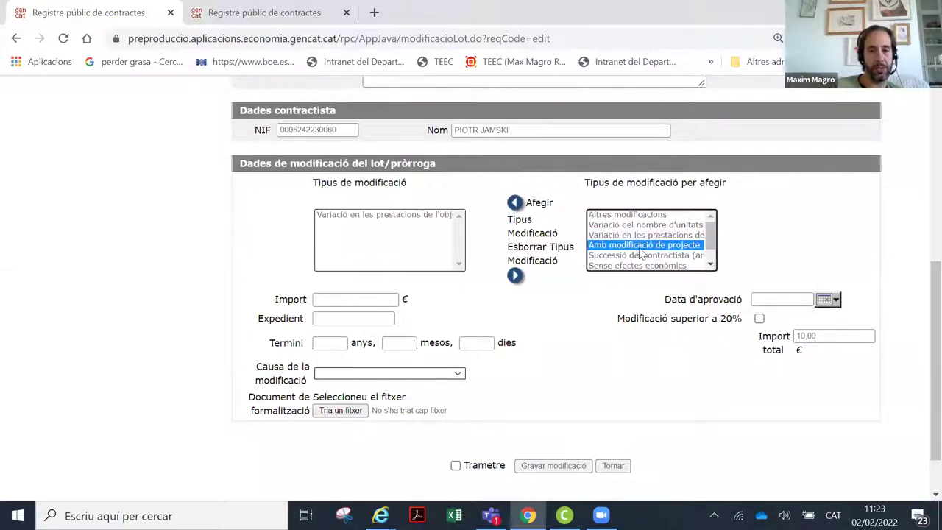
left_click(515, 203)
left_click(622, 256)
left_click(515, 203)
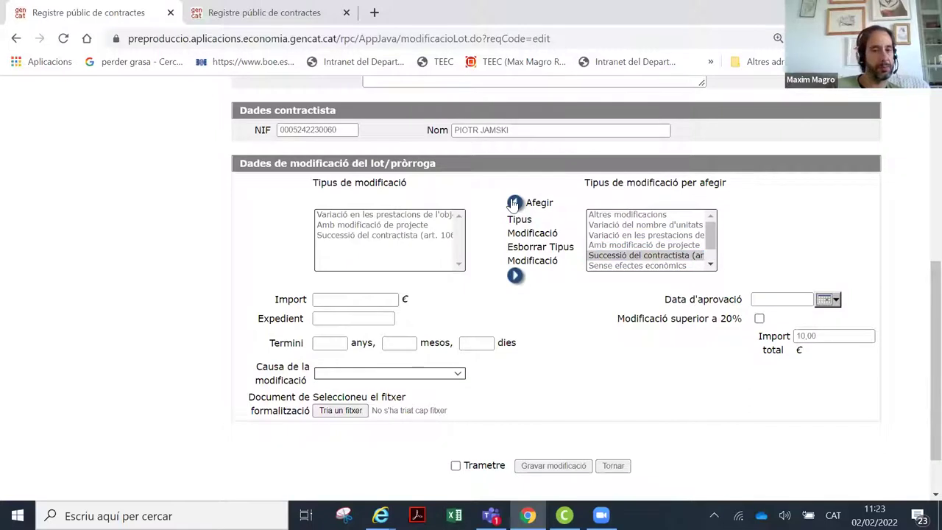
left_click(425, 234)
left_click(514, 276)
left_click(515, 277)
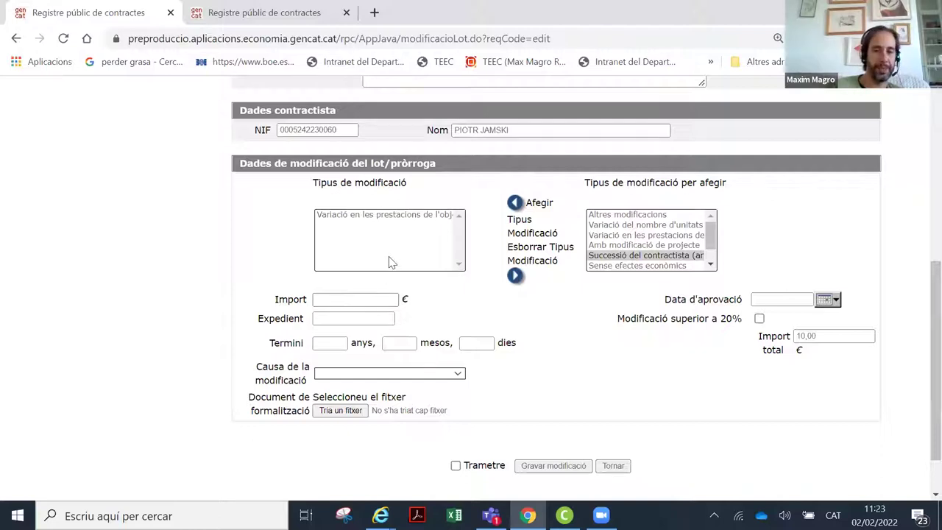
Clear the -3.000 amount from the modification's Import field.
left_click(356, 303)
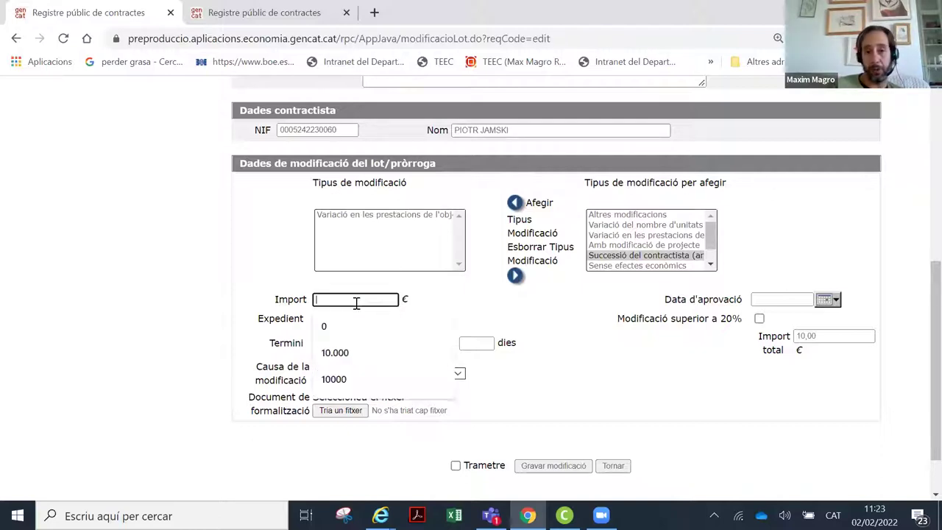
left_click(255, 254)
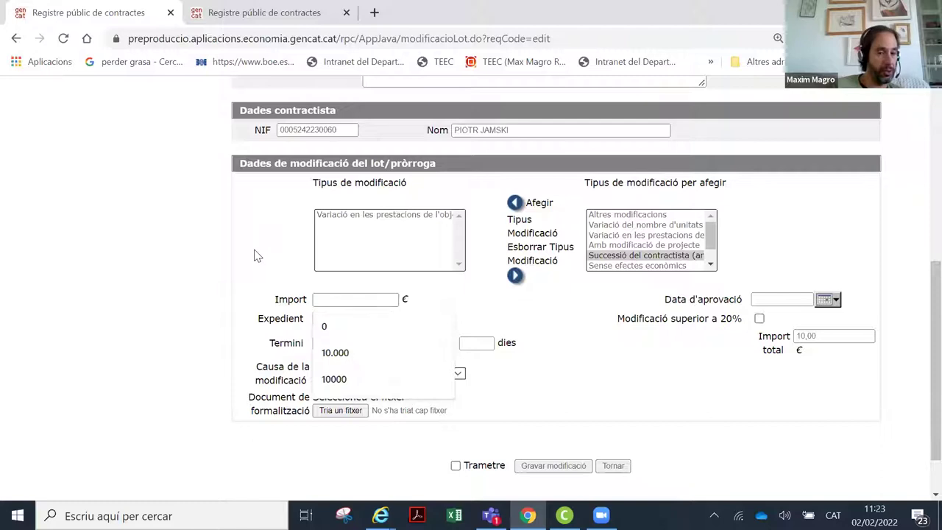
left_click(333, 294)
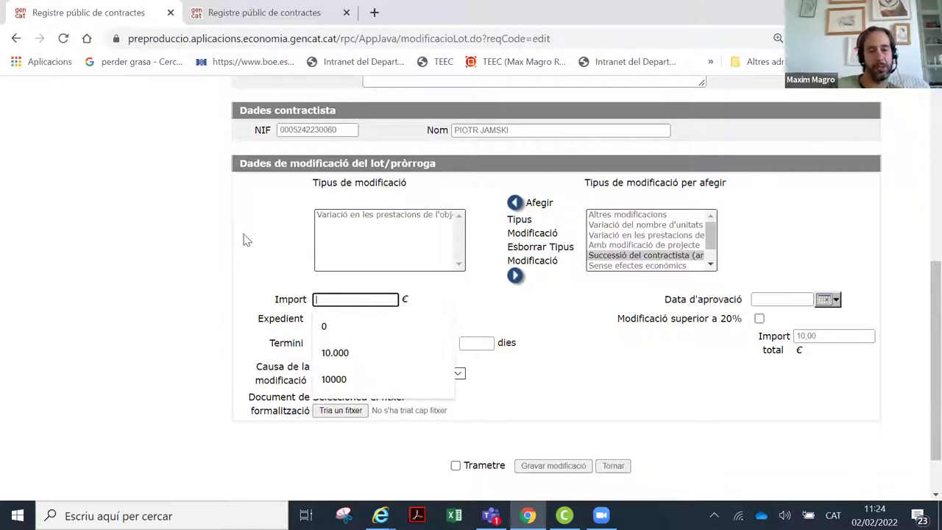
left_click(287, 256)
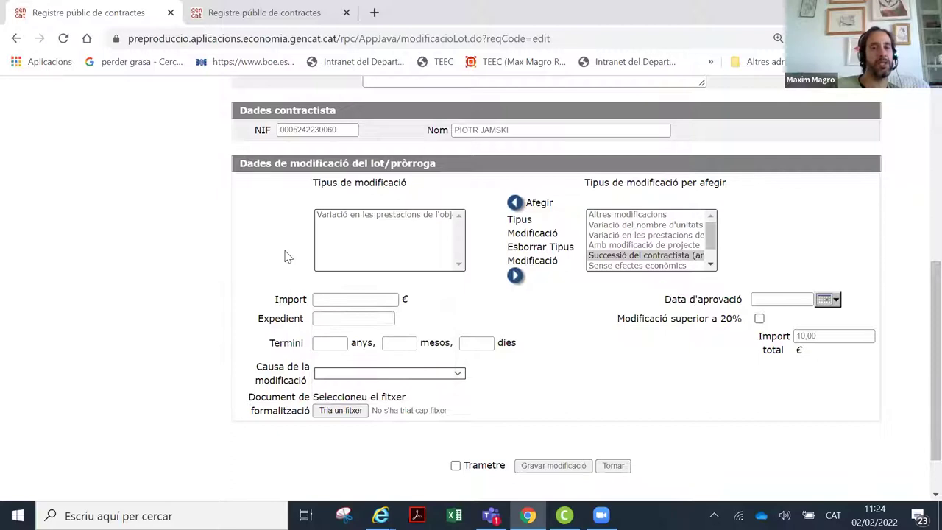
left_click(338, 299)
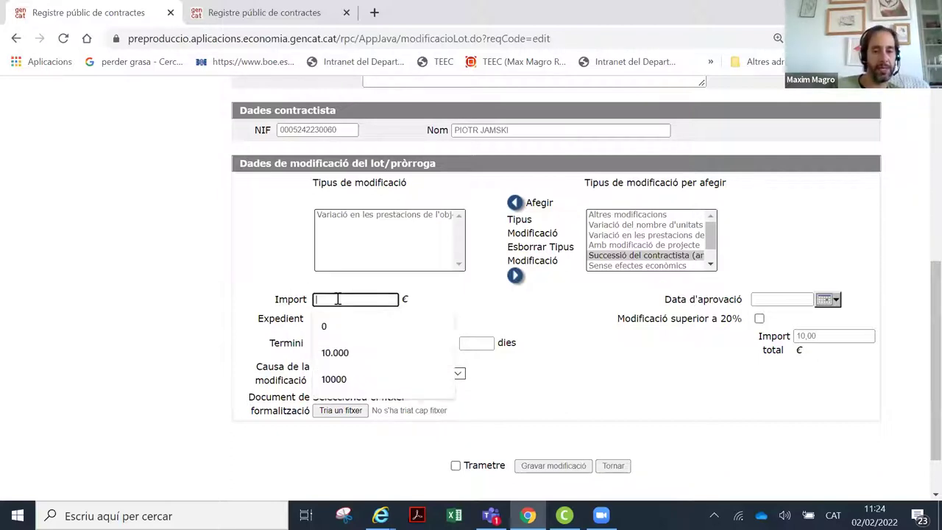
key("Escape")
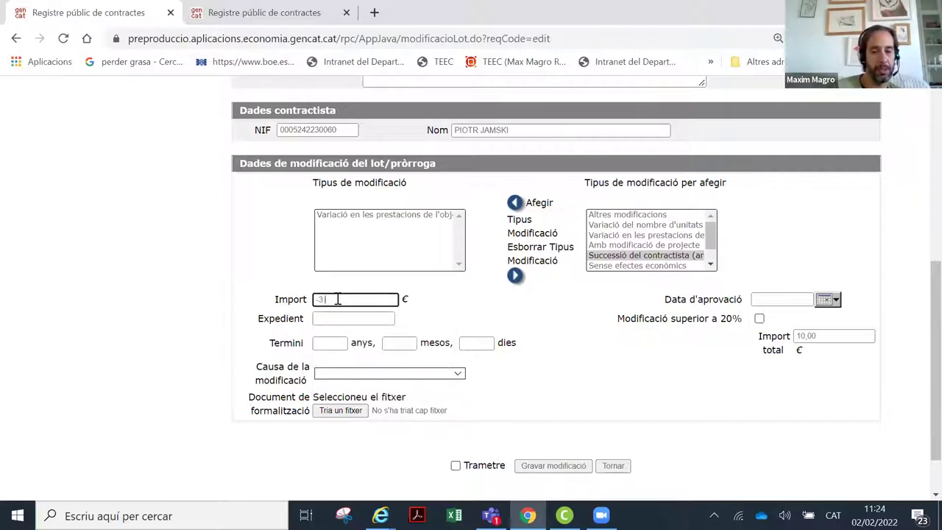
left_click(432, 302)
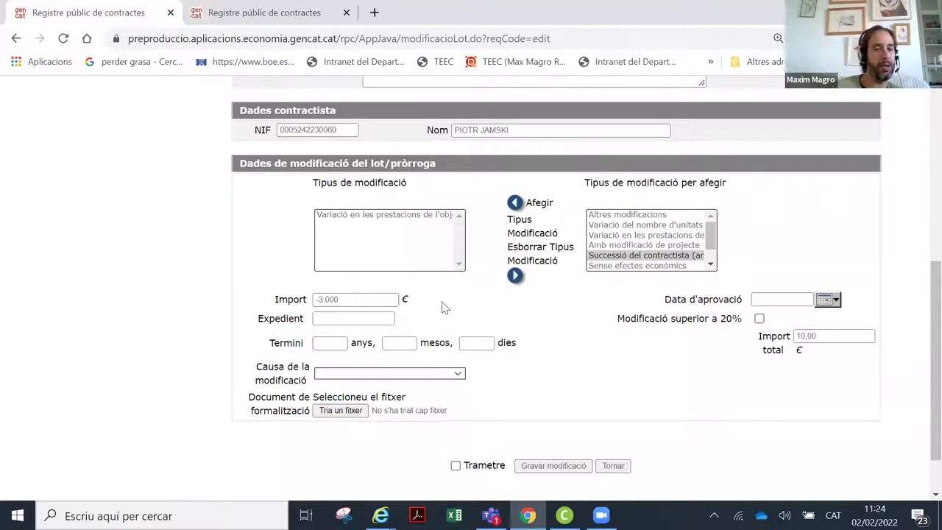
triple_click(362, 303)
key("BackSpace")
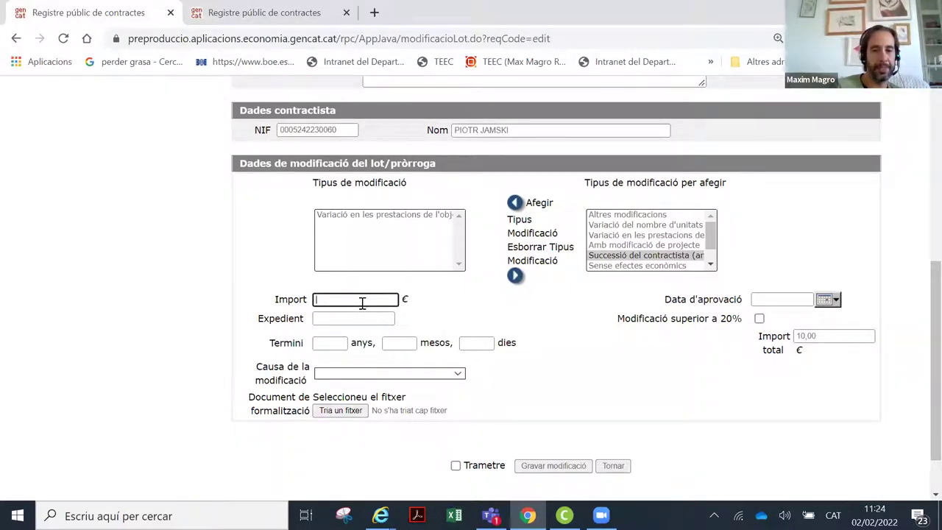
Tick 'Modificació superior a 20%', check the term fields, and list the modification causes.
left_click_drag(308, 318, 259, 320)
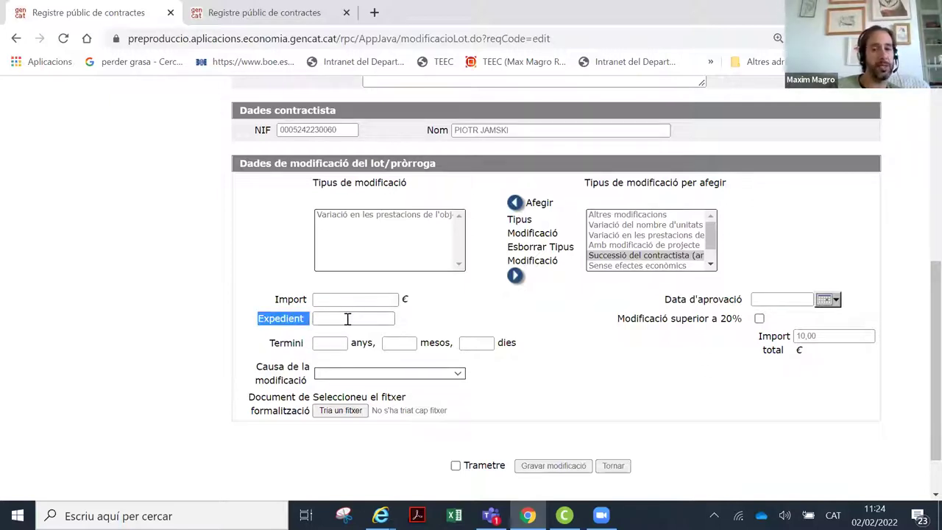
left_click(748, 298)
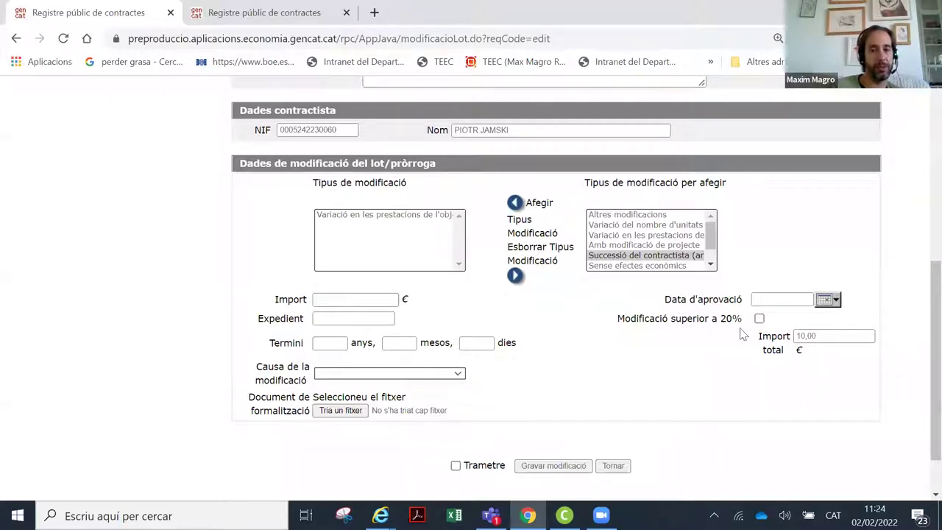
left_click(760, 320)
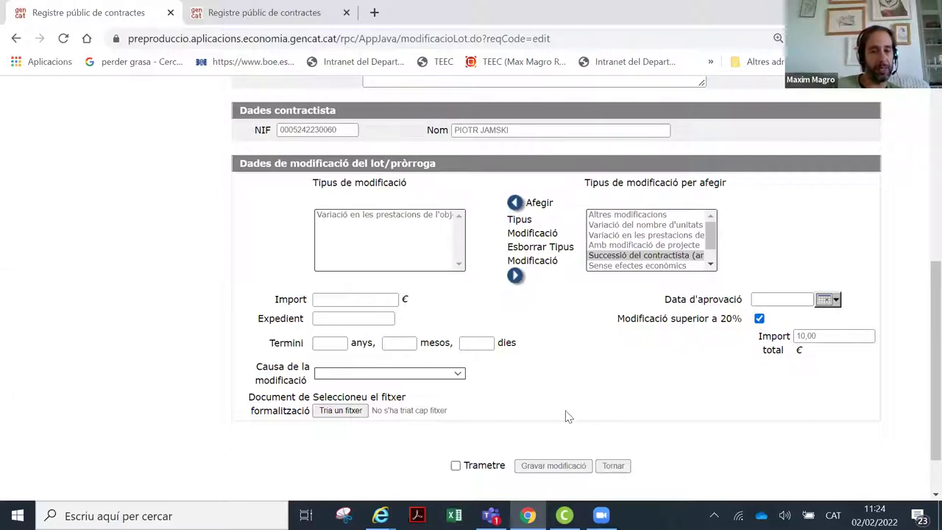
left_click(336, 341)
left_click(394, 342)
left_click(475, 342)
left_click(333, 343)
left_click(573, 351)
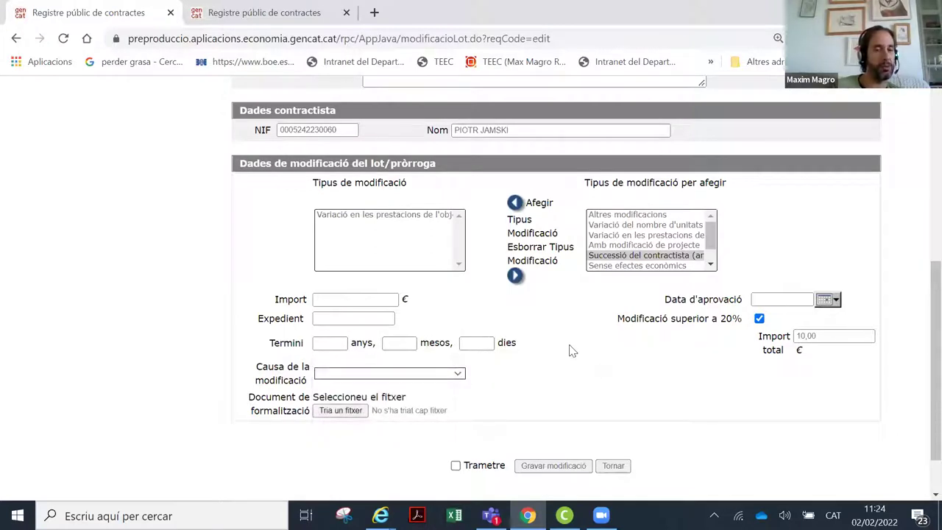
scroll(571, 349, "down", 1)
left_click(454, 314)
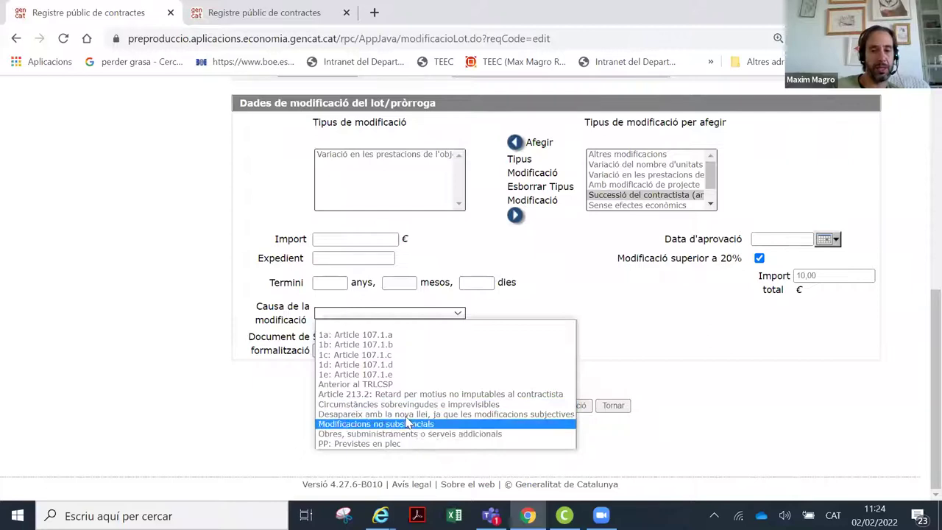
left_click(530, 307)
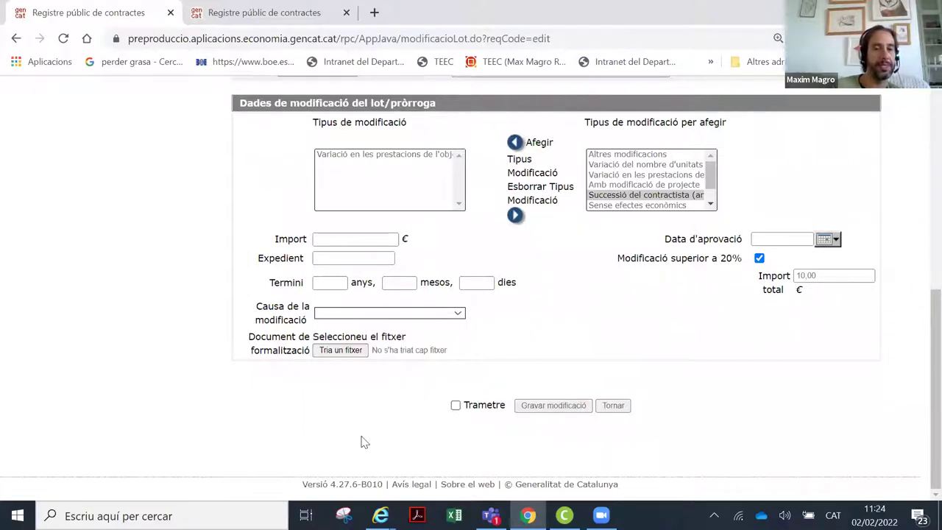
left_click_drag(254, 337, 329, 354)
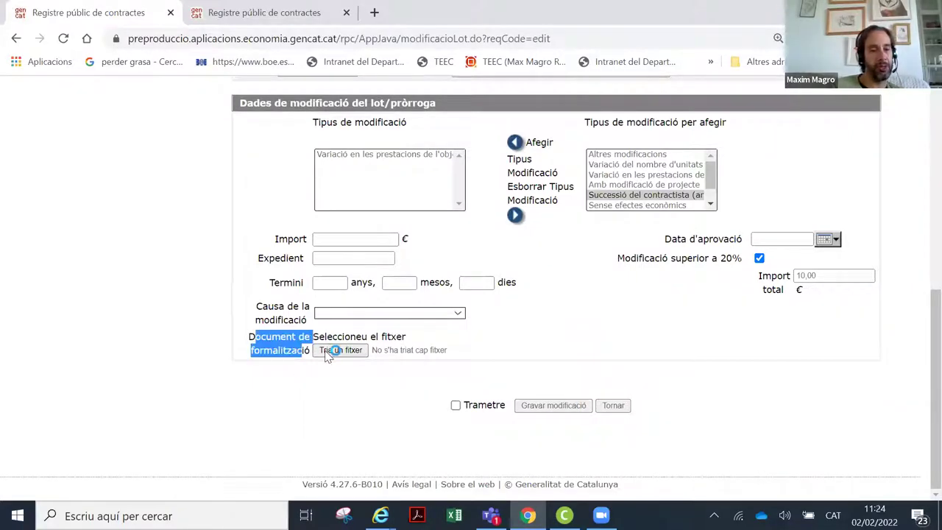
left_click(330, 351)
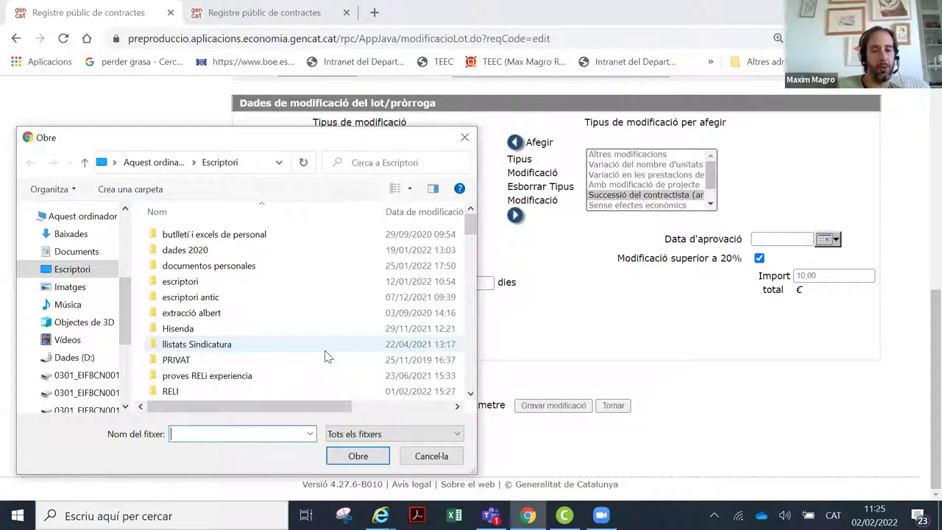
left_click(465, 137)
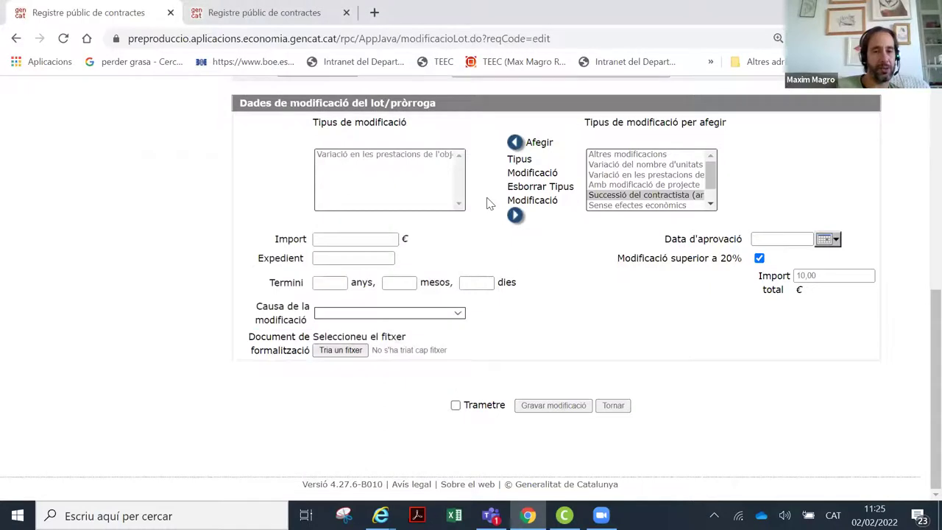
left_click(353, 239)
left_click(445, 238)
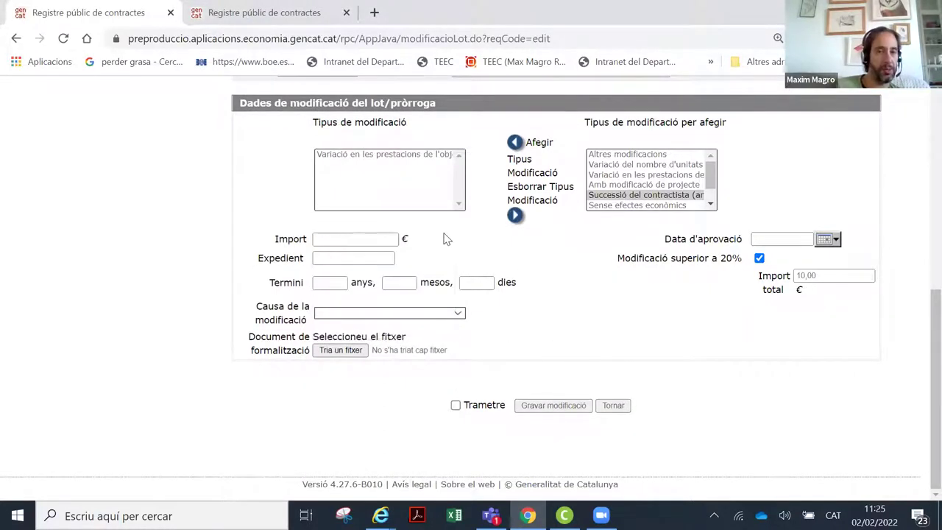
scroll(464, 288, "up", 6)
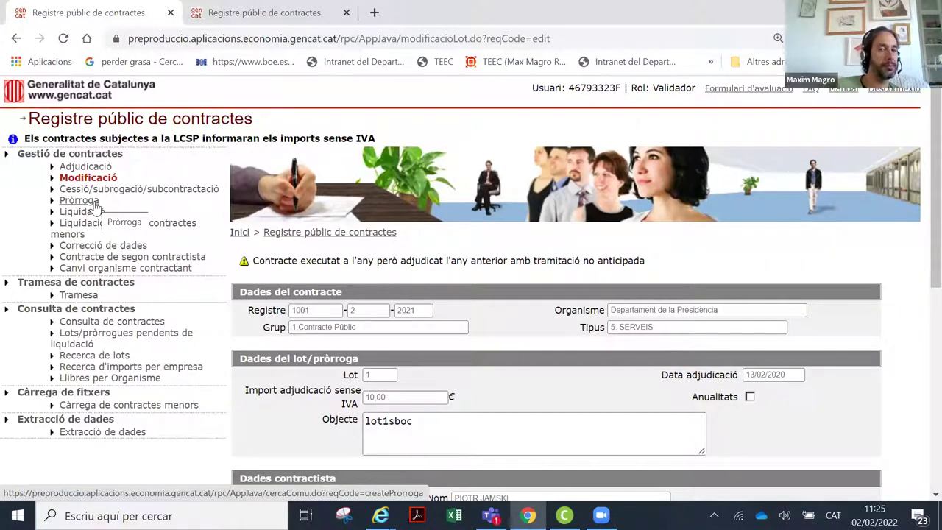
Start a Pròrroga search with Departament de la Presidència as contracting body.
left_click(95, 206)
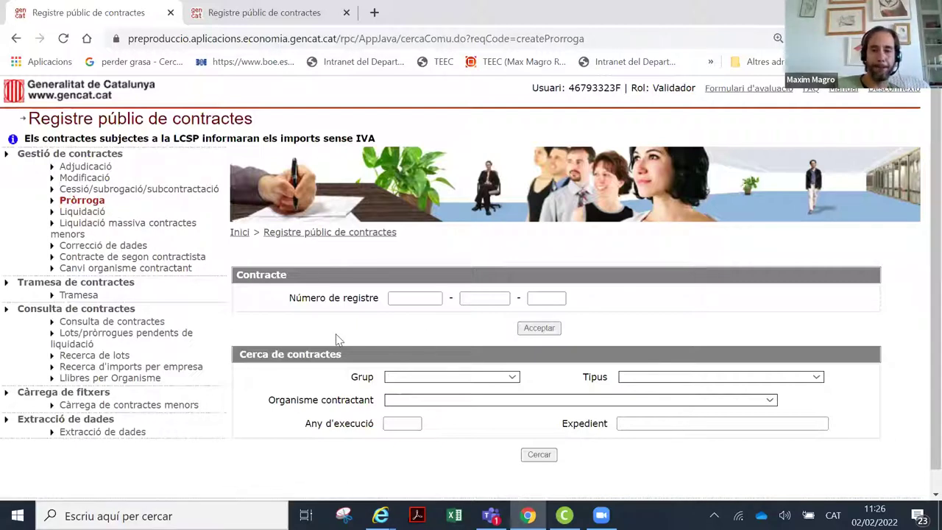
scroll(335, 335, "down", 1)
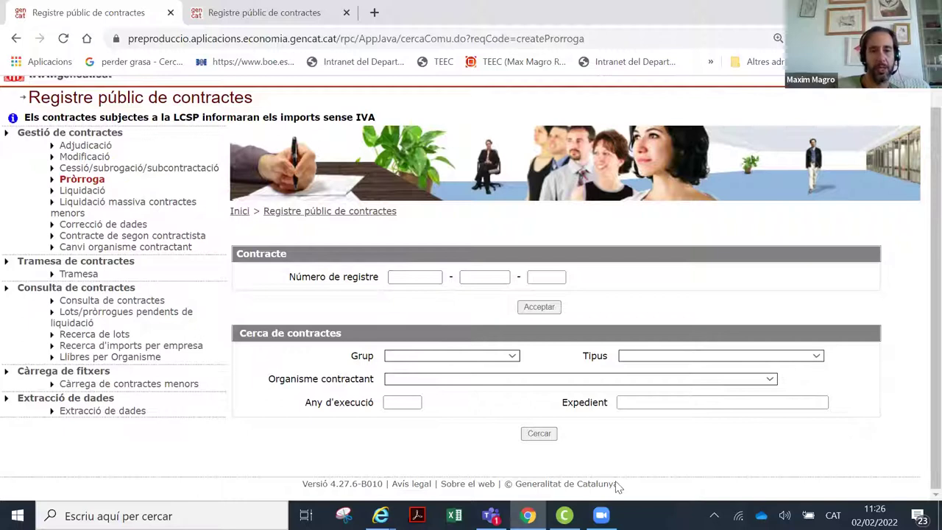
left_click(541, 382)
scroll(520, 332, "down", 5)
scroll(520, 331, "down", 15)
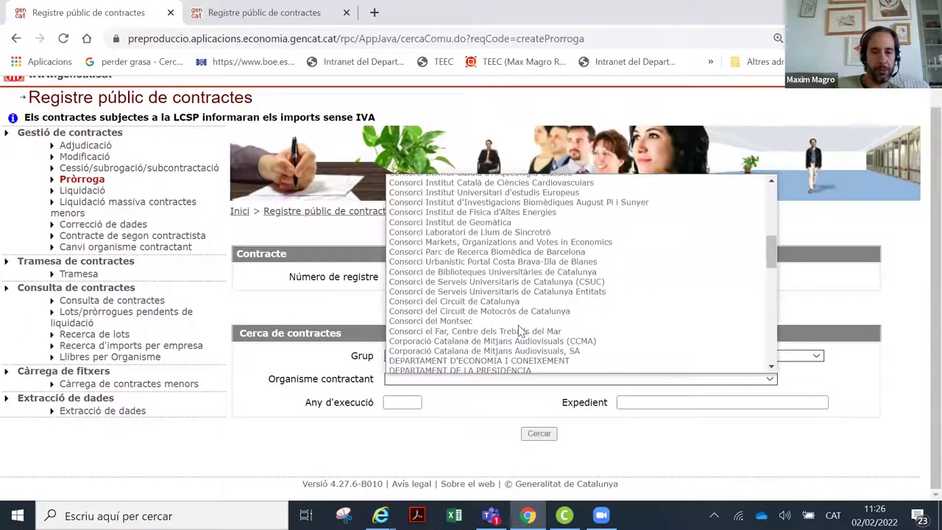
scroll(520, 331, "up", 5)
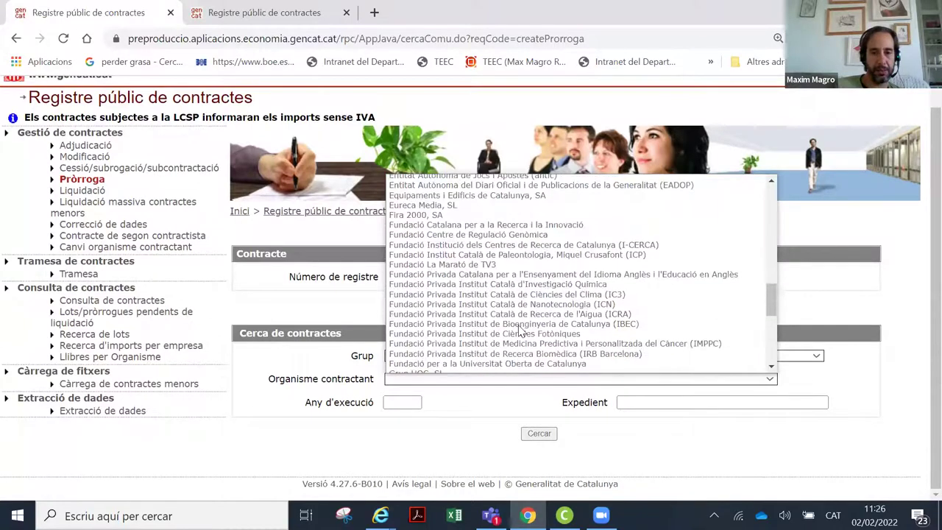
scroll(519, 332, "up", 10)
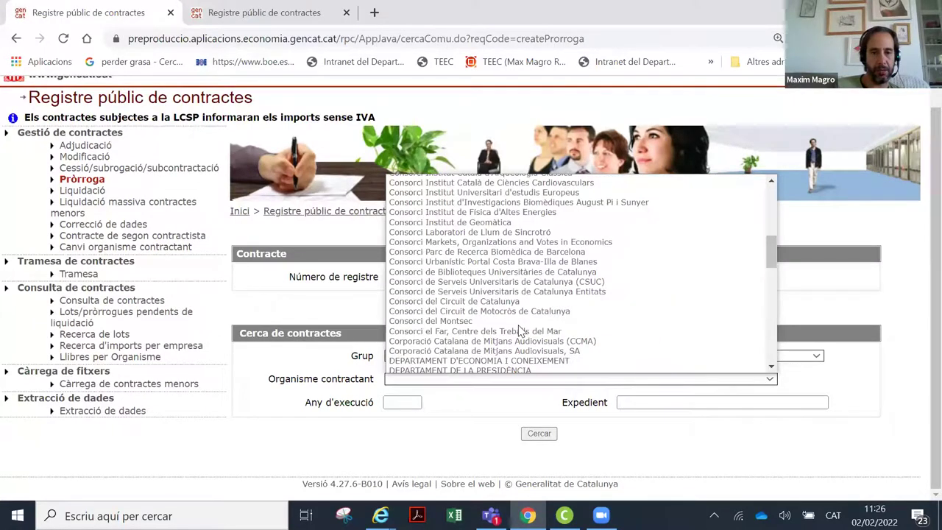
scroll(520, 332, "down", 5)
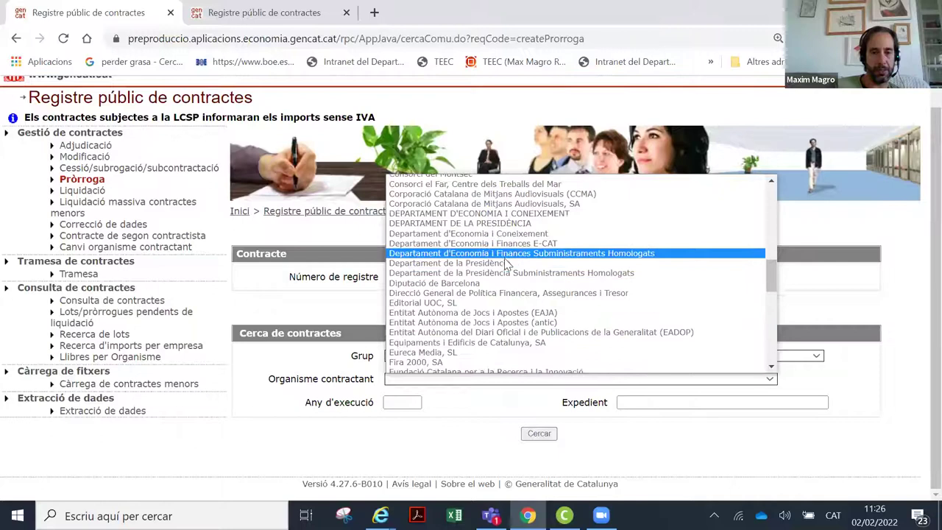
left_click(471, 252)
Search the 2022 contracts, returning services contract 1001-1-2022.
left_click(412, 401)
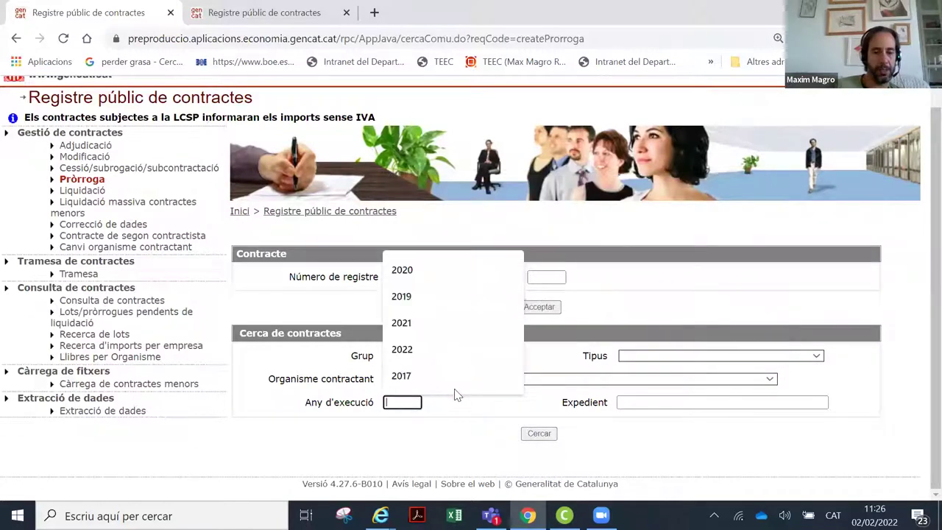
type("2022")
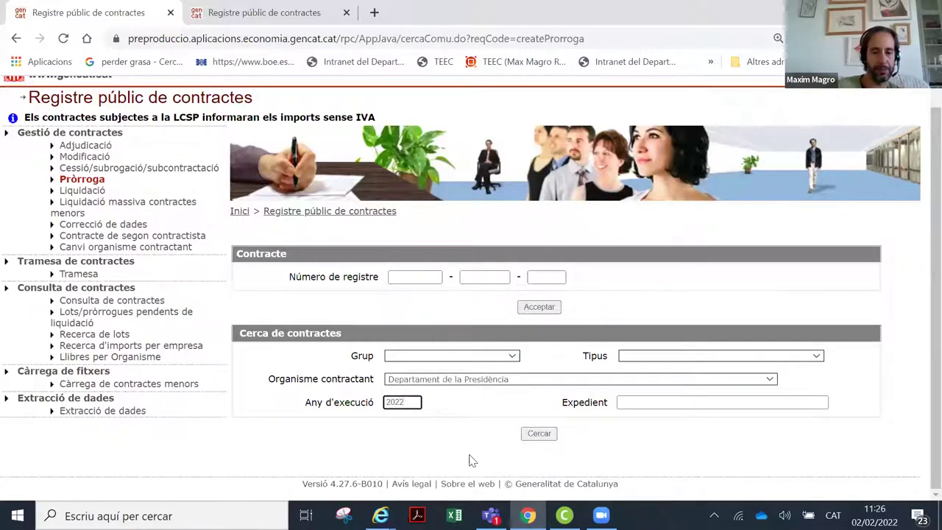
left_click(541, 437)
scroll(543, 442, "down", 2)
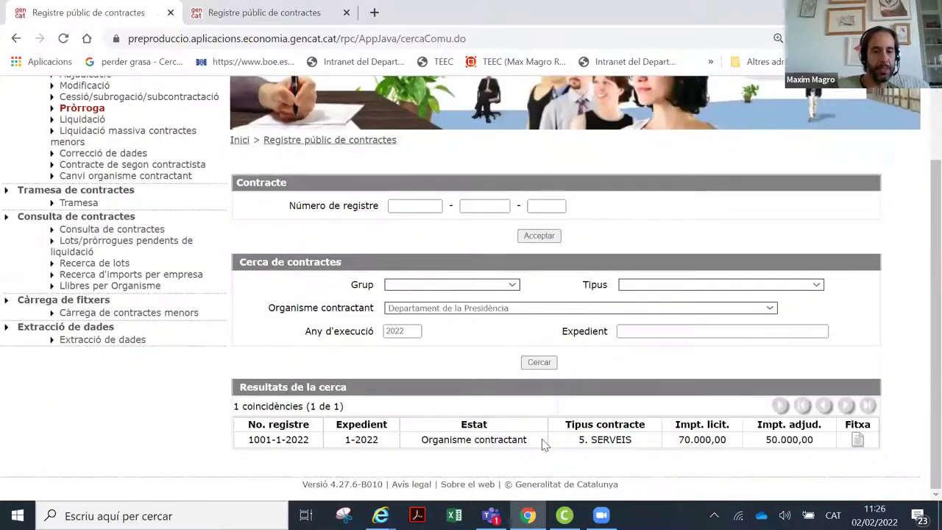
left_click(280, 440)
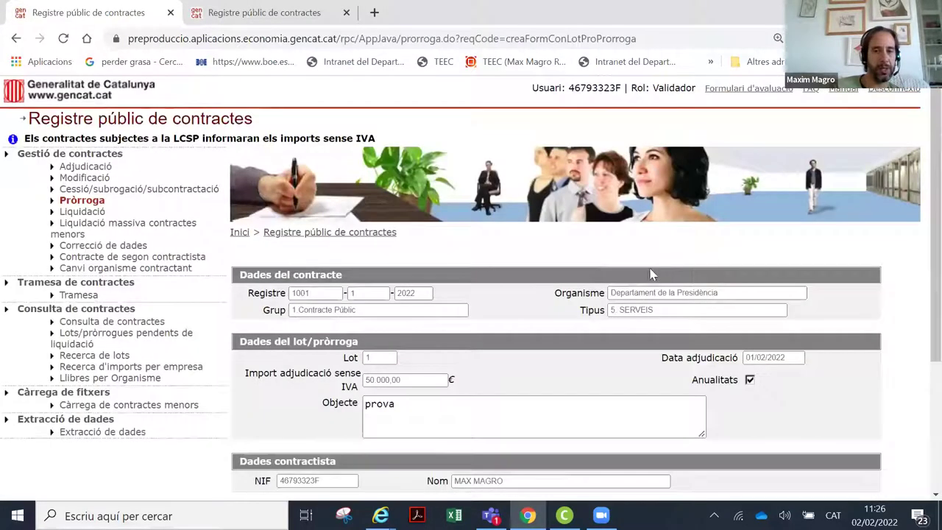
scroll(655, 278, "down", 3)
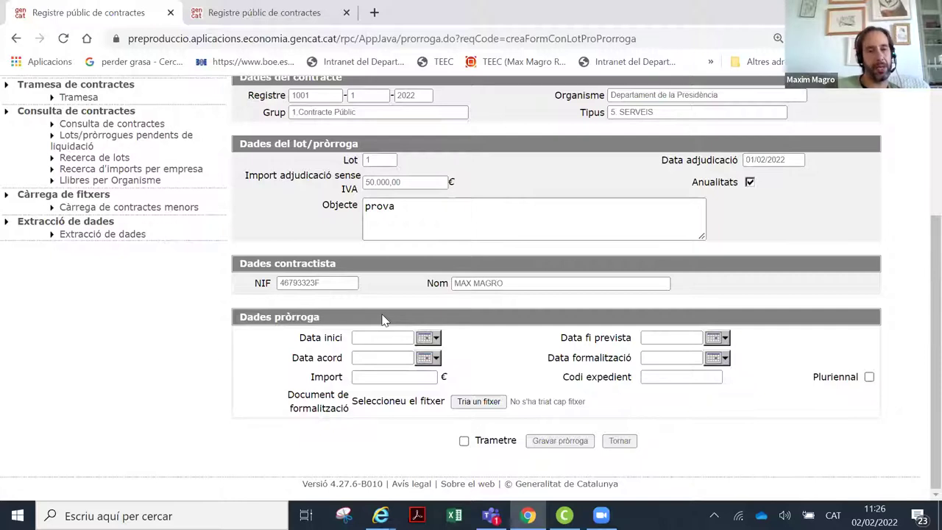
left_click(379, 338)
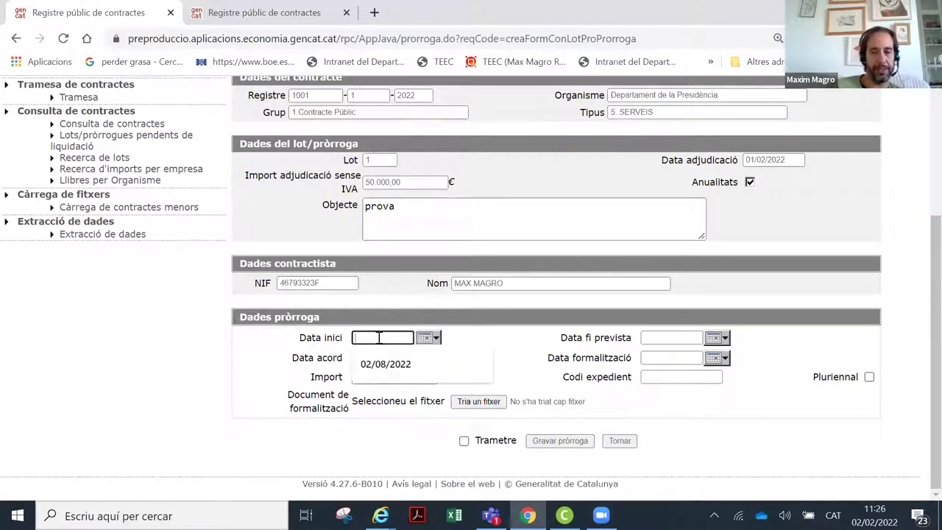
left_click(661, 338)
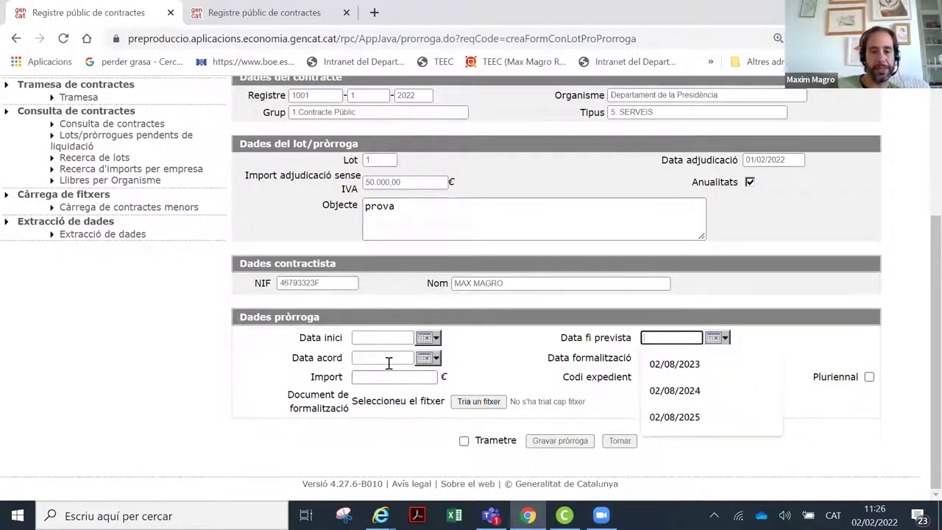
key("Tab")
key("Tab")
key("Tab")
key("Tab")
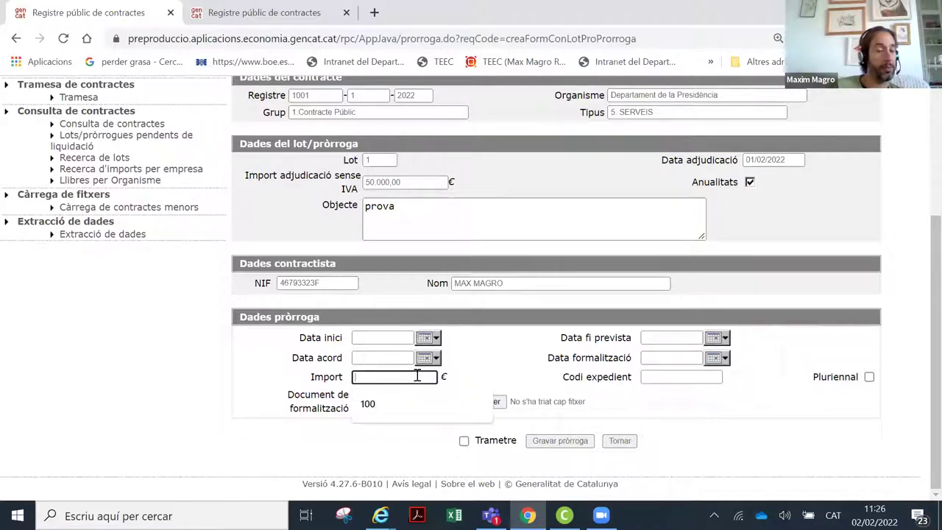
left_click(667, 377)
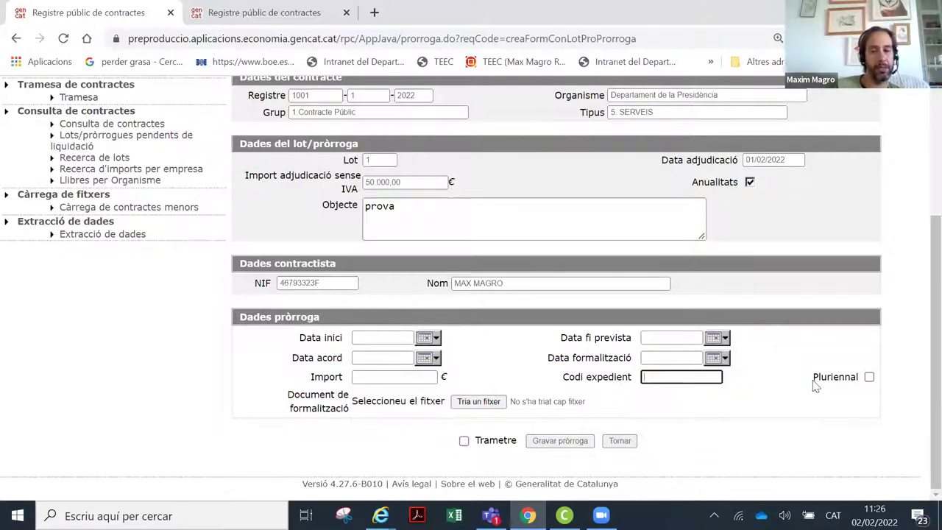
left_click(869, 377)
left_click(870, 377)
left_click(870, 376)
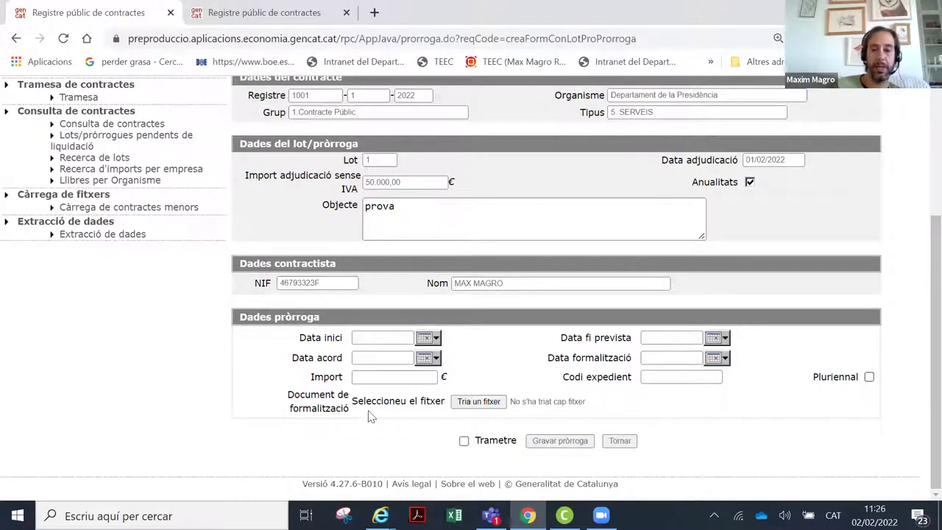
left_click(464, 407)
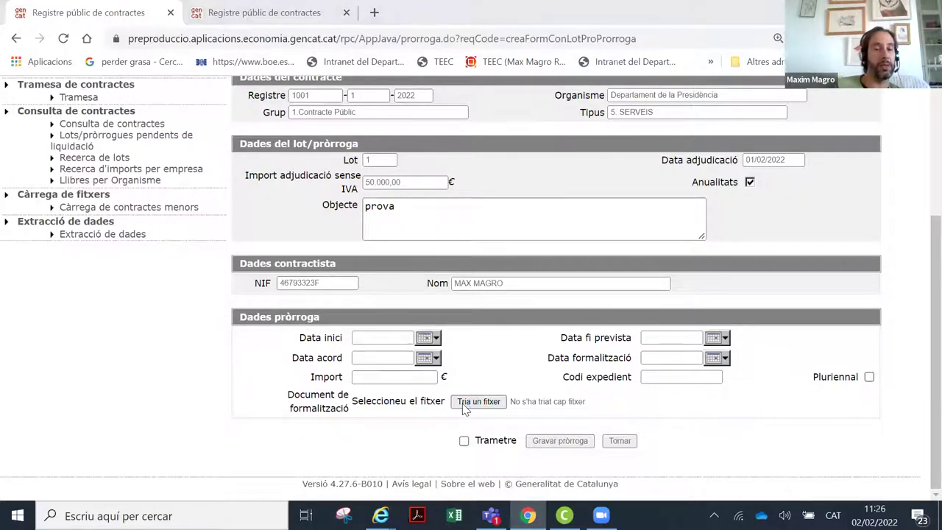
left_click(465, 138)
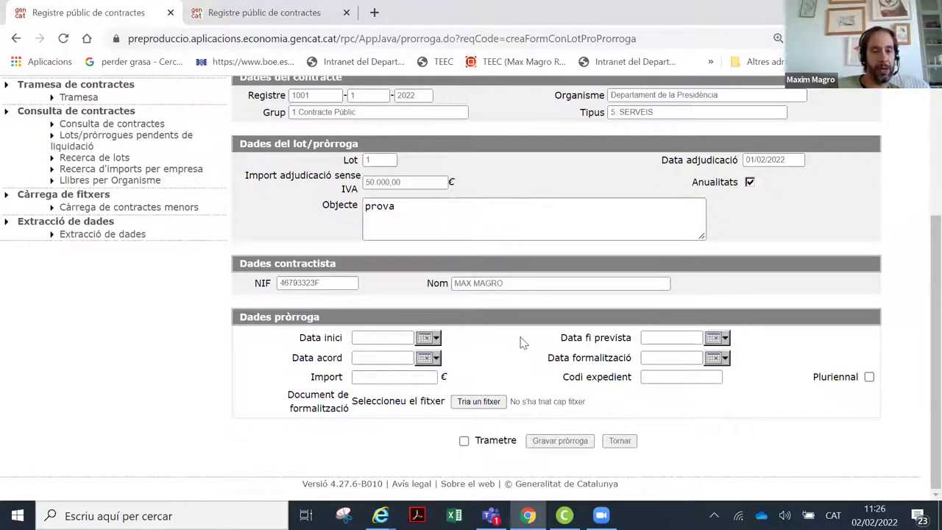
scroll(475, 366, "up", 2)
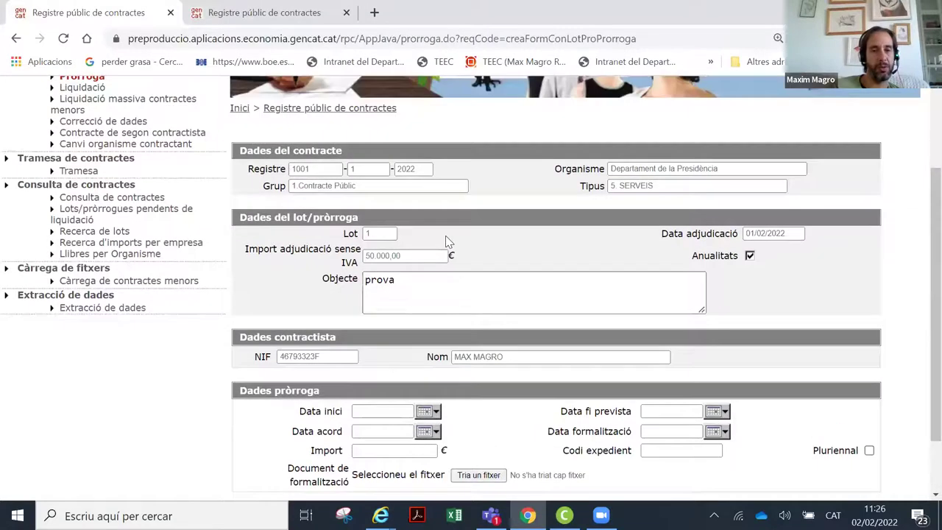
scroll(447, 239, "down", 2)
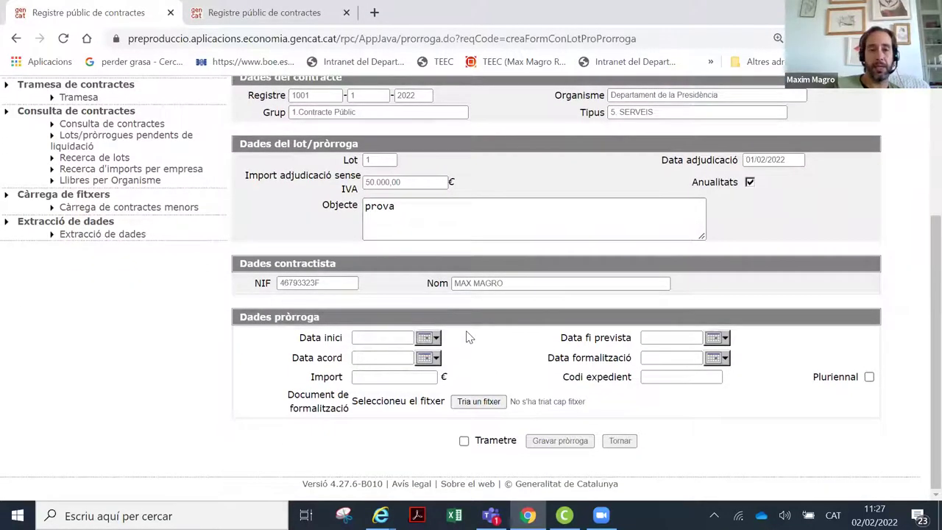
scroll(470, 337, "up", 4)
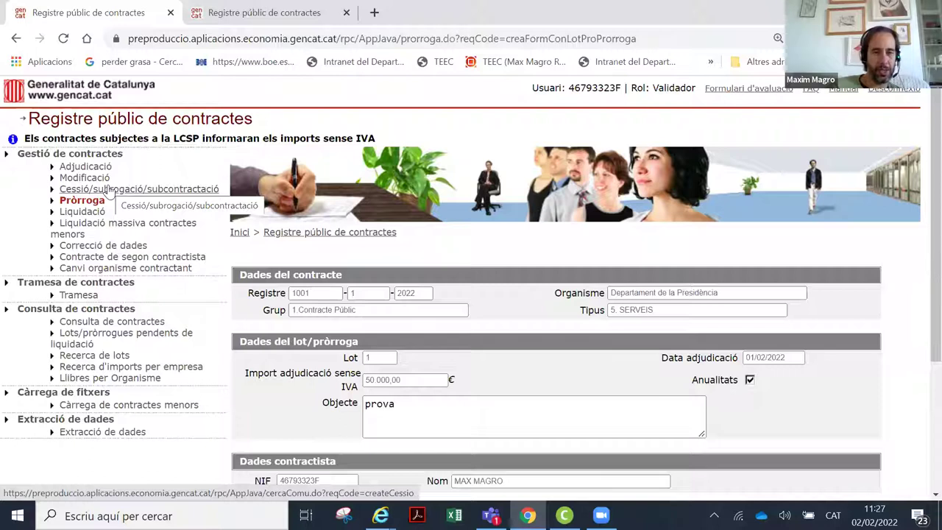
In Cessió/subrogació/subcontractació, choose Departament de la Presidència as contracting body.
left_click(109, 190)
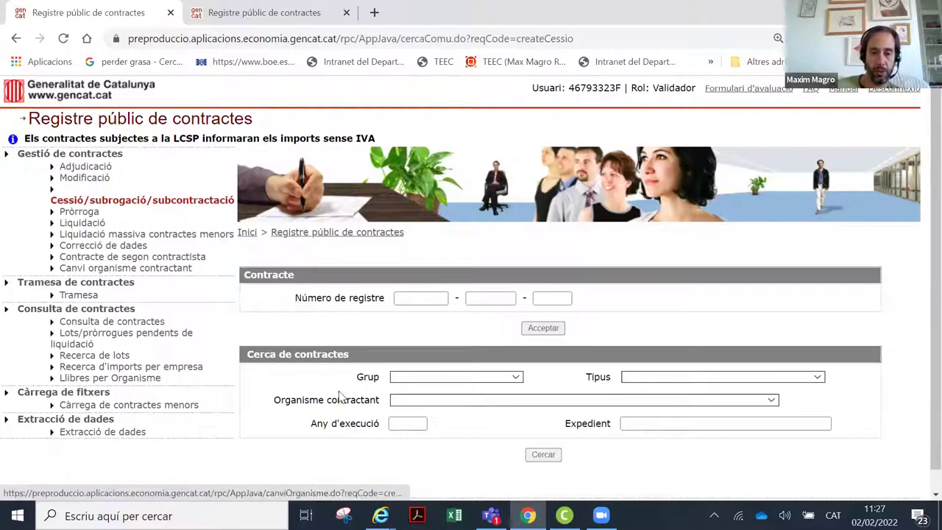
left_click(426, 404)
scroll(466, 339, "down", 10)
scroll(466, 339, "up", 4)
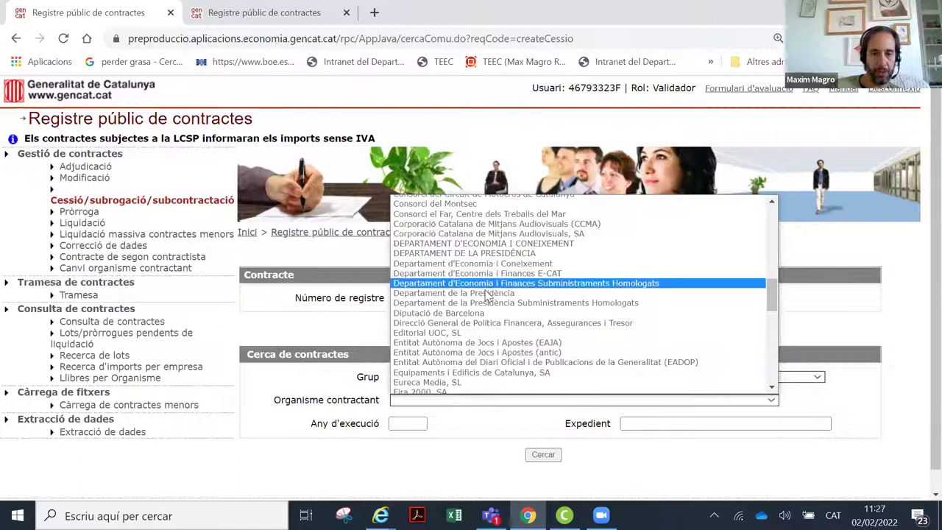
left_click(454, 293)
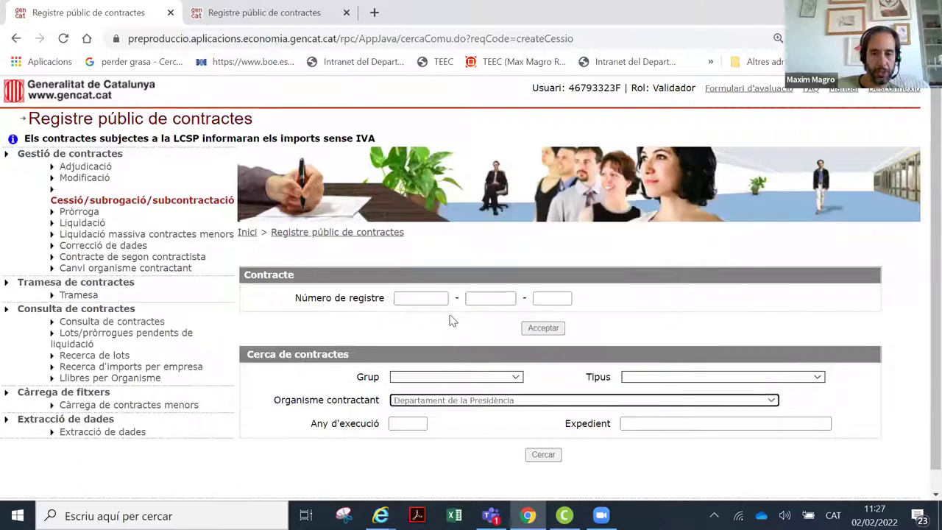
Search the 2021 contracts and open contract 1001-2-2021 with its two lots.
left_click(398, 424)
type("2021")
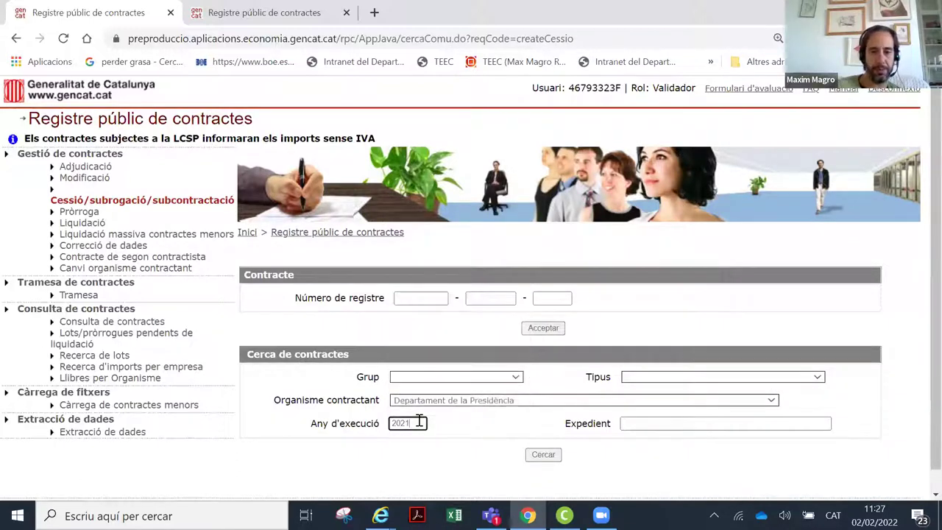
left_click(557, 456)
scroll(424, 301, "down", 2)
left_click(318, 405)
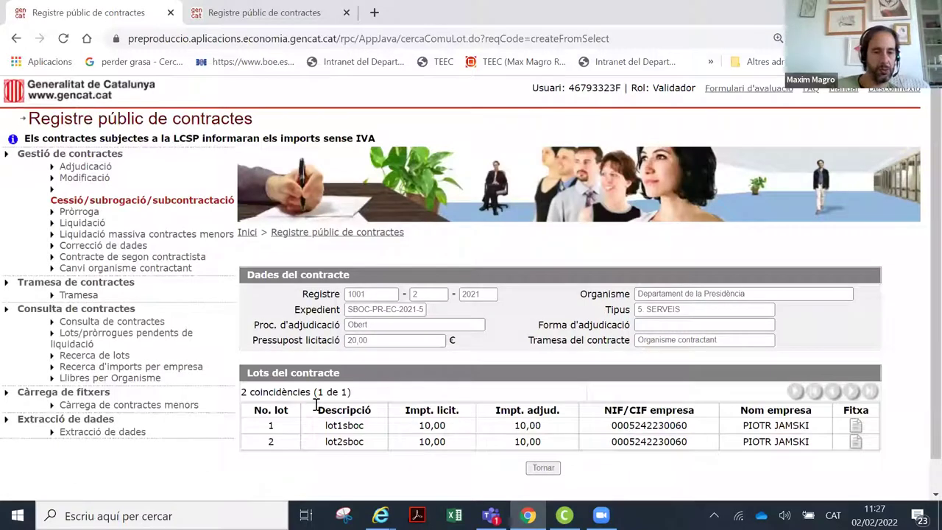
Start a cession for lot 2, keeping Cessió as the operation type.
left_click(269, 441)
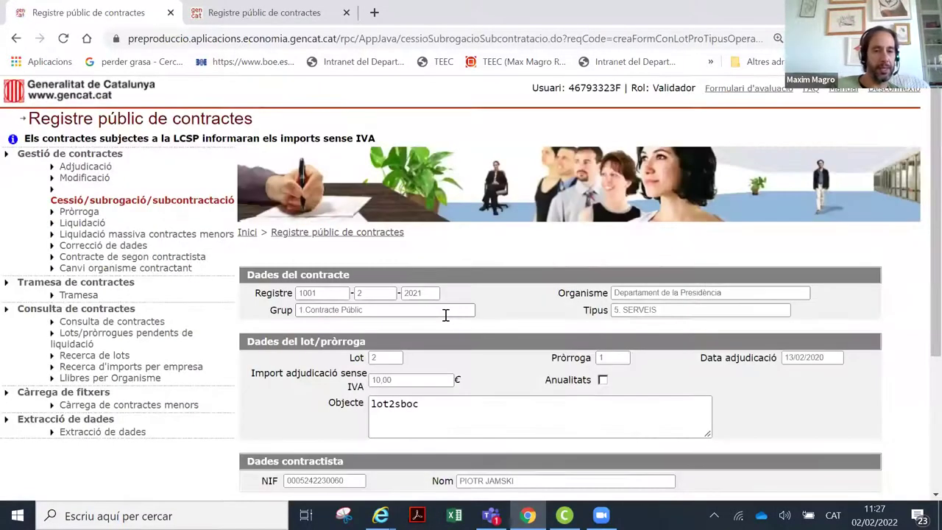
scroll(446, 320, "down", 1)
scroll(444, 322, "down", 2)
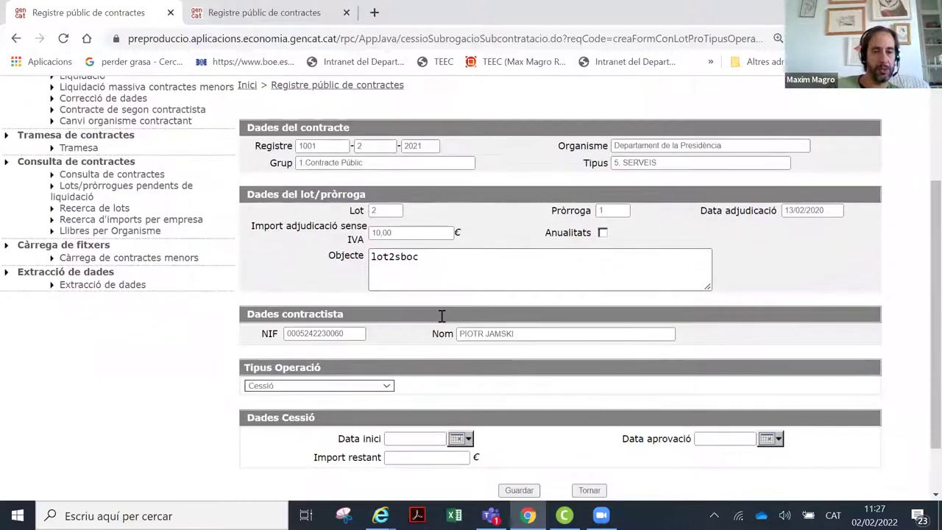
left_click(354, 323)
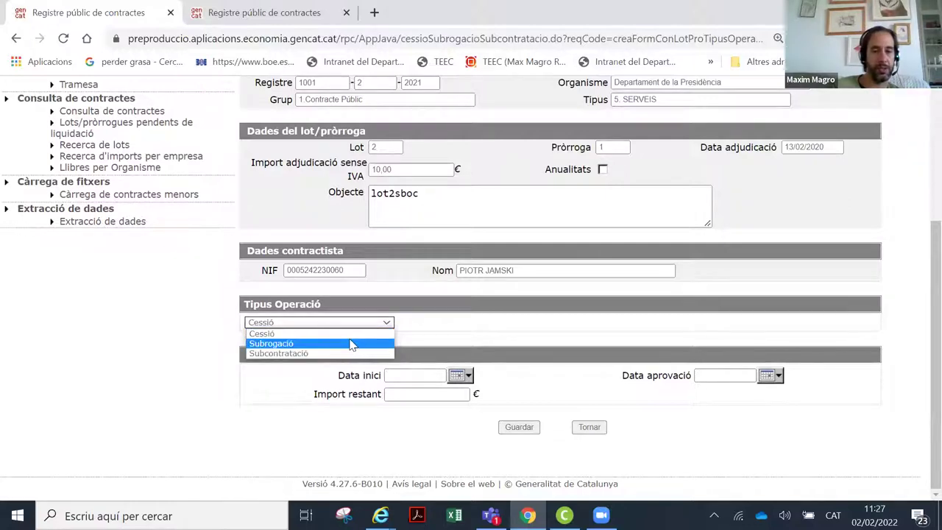
left_click(478, 342)
Set start date 18/02/2022, approval date 25/02/2022, remaining amount 8000, and save.
left_click(420, 377)
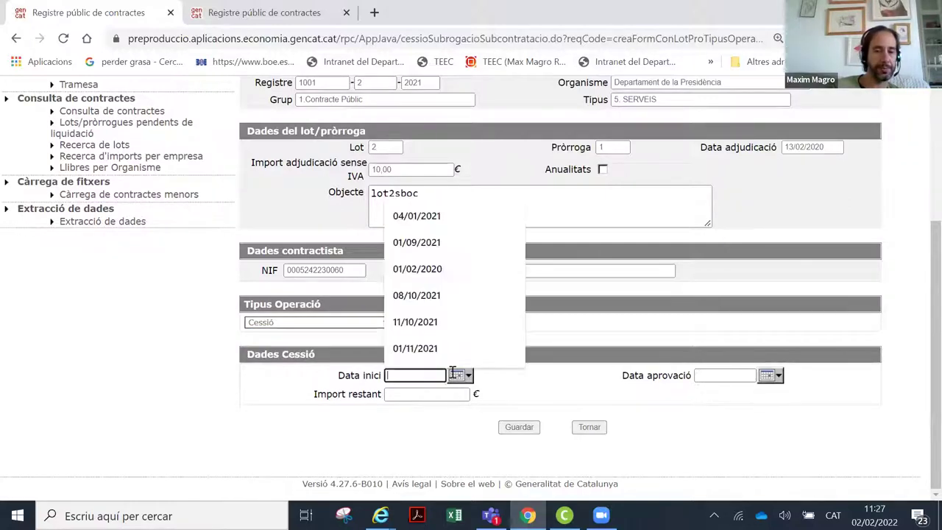
left_click(456, 377)
left_click(572, 425)
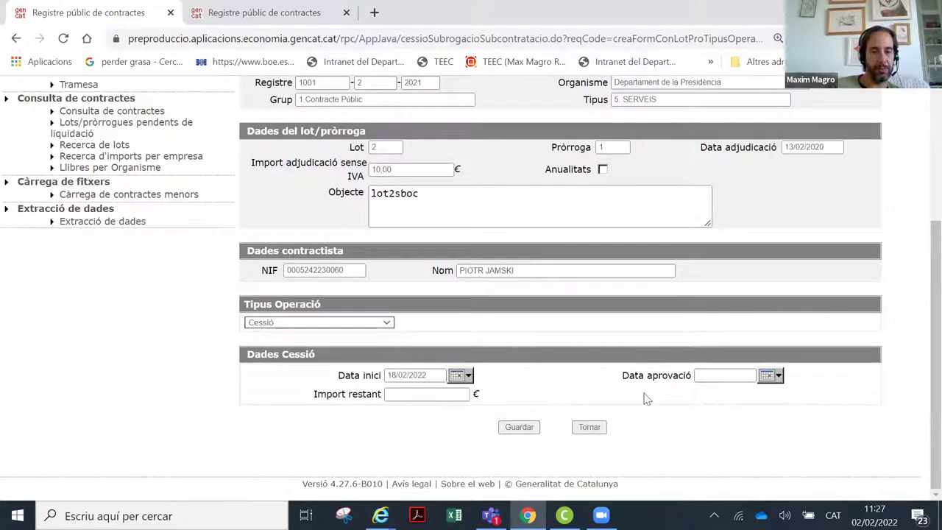
left_click(735, 375)
left_click(769, 376)
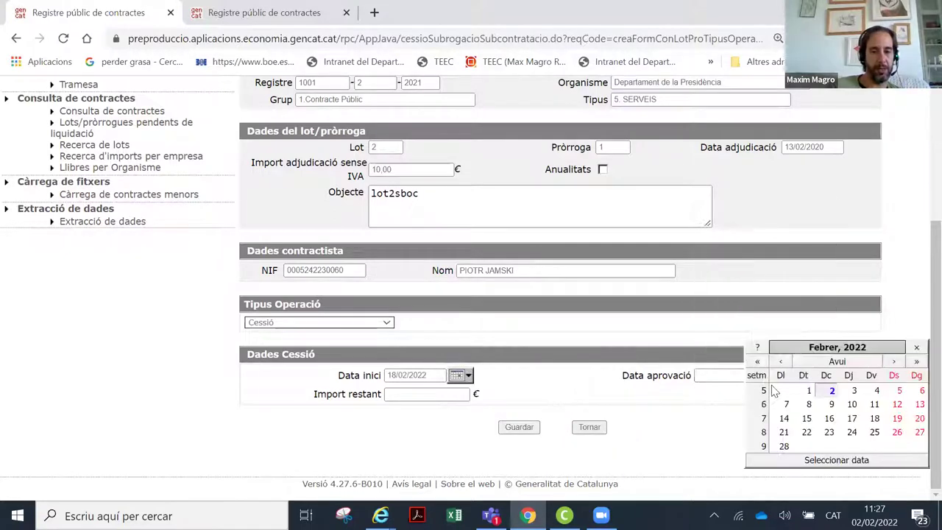
left_click(873, 433)
left_click(444, 394)
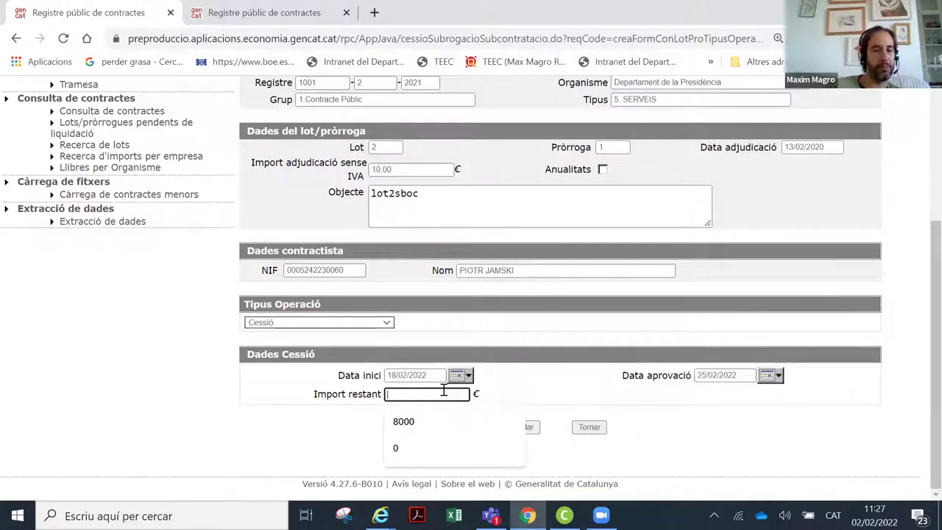
left_click(444, 420)
left_click(513, 392)
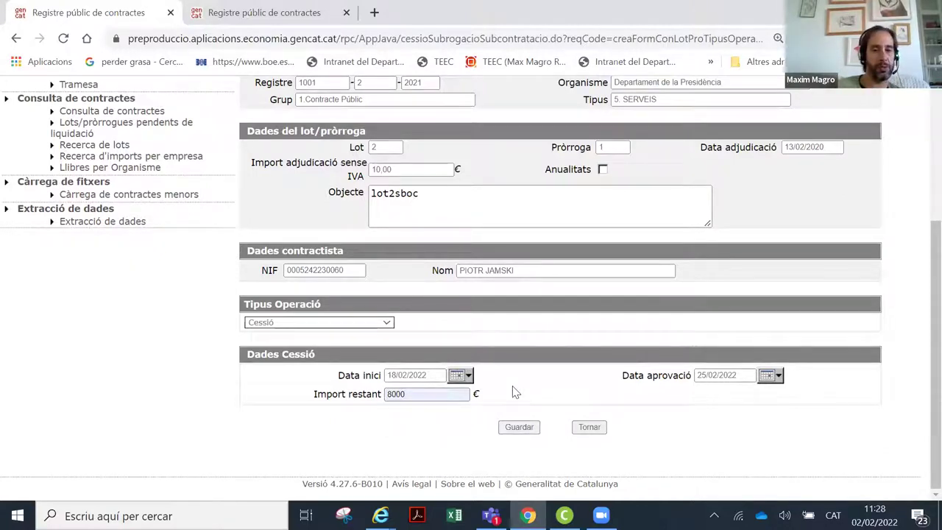
left_click(521, 429)
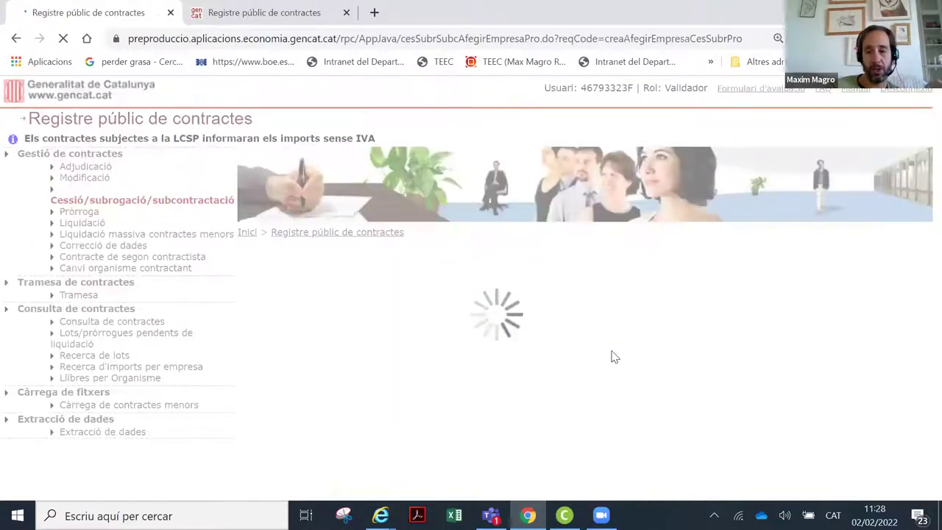
Look up the assignee company by its tax ID, add it to the awarded companies, and save.
scroll(615, 356, "down", 5)
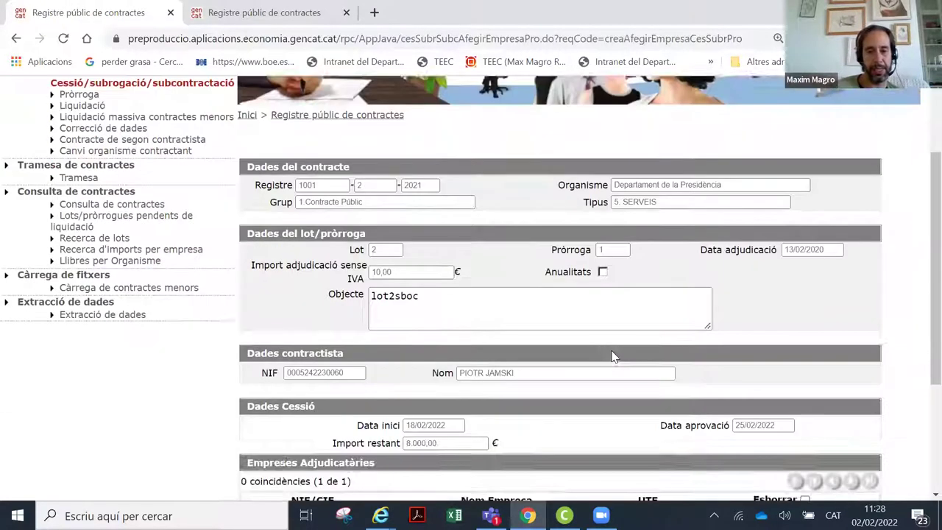
left_click(347, 377)
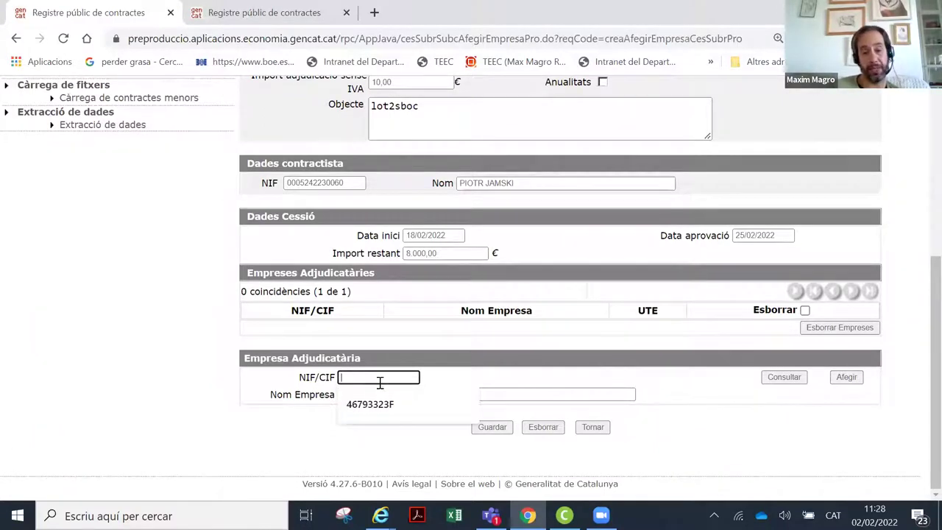
left_click(365, 404)
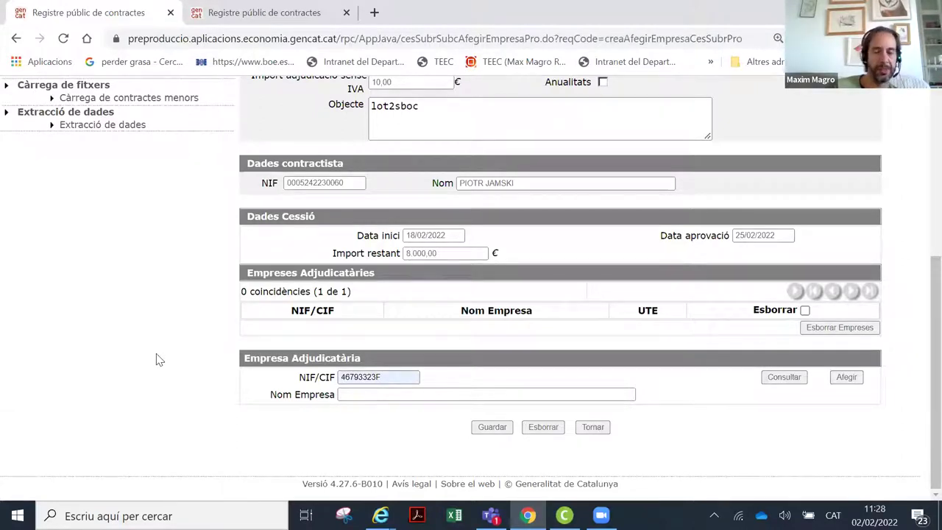
left_click(782, 377)
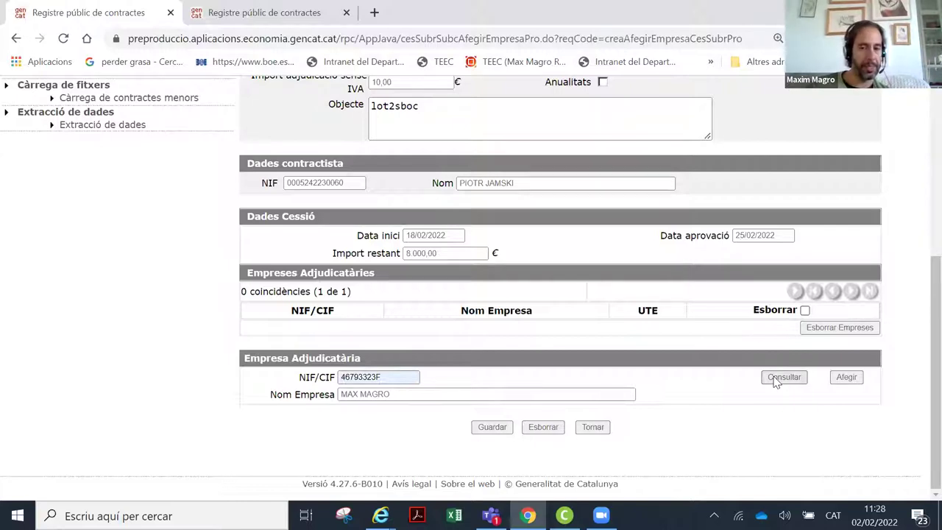
left_click(848, 378)
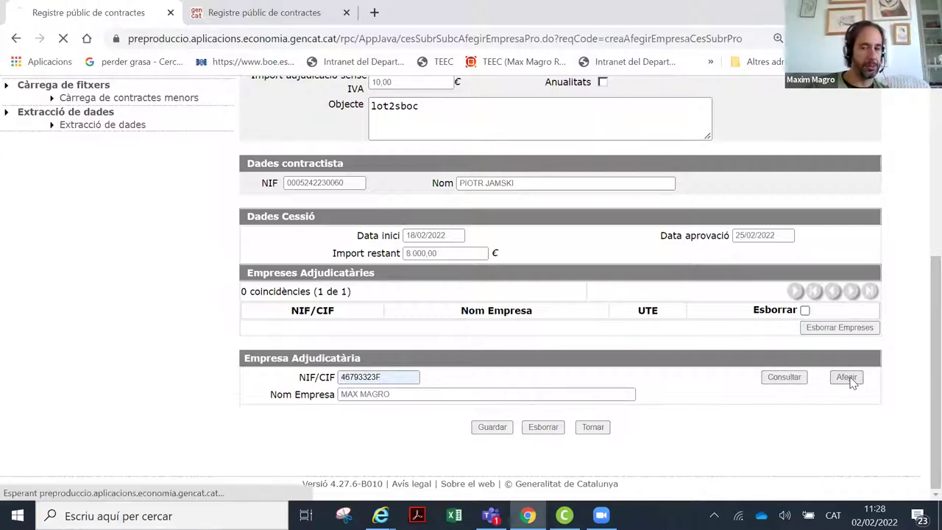
scroll(851, 381, "down", 3)
scroll(832, 398, "down", 2)
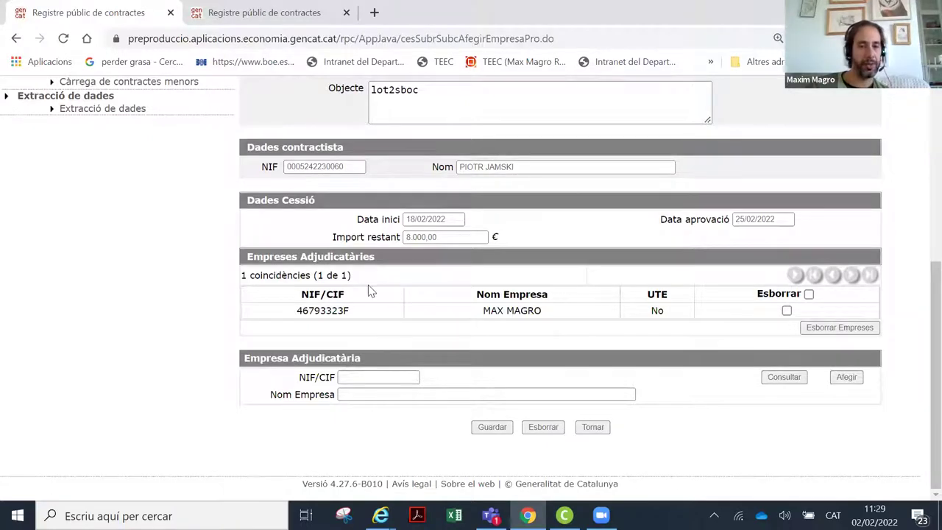
left_click(482, 430)
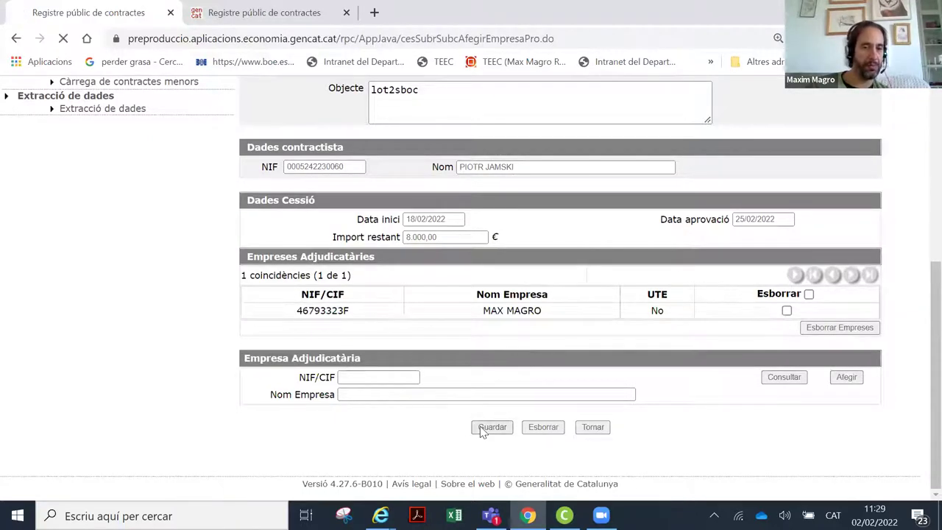
Confirm the lot 2 cession shows 'Dades gravades correctament', then go to Liquidació.
scroll(645, 371, "down", 5)
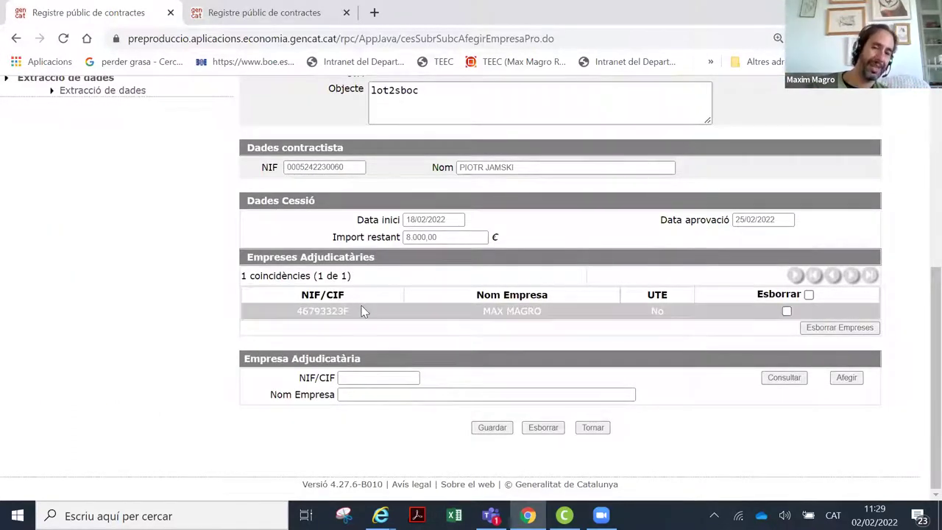
left_click_drag(495, 331, 475, 331)
left_click(512, 327)
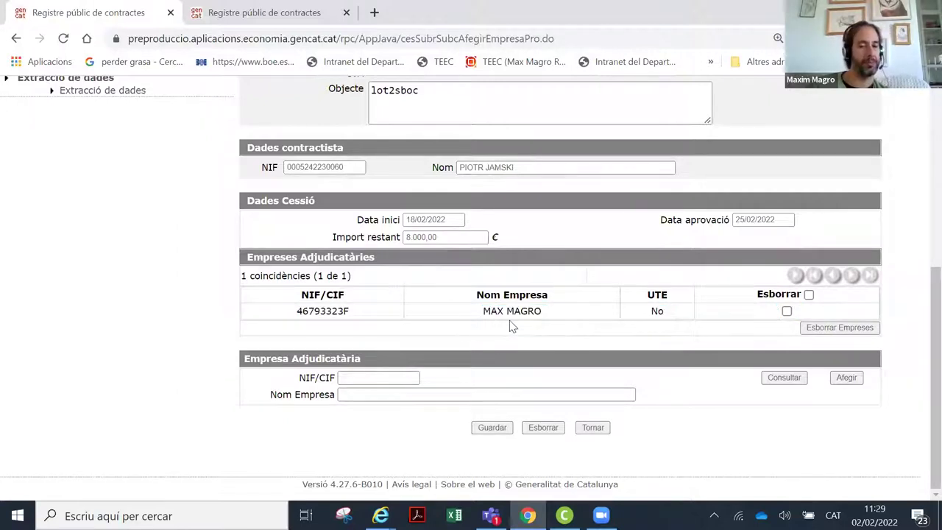
left_click(391, 377)
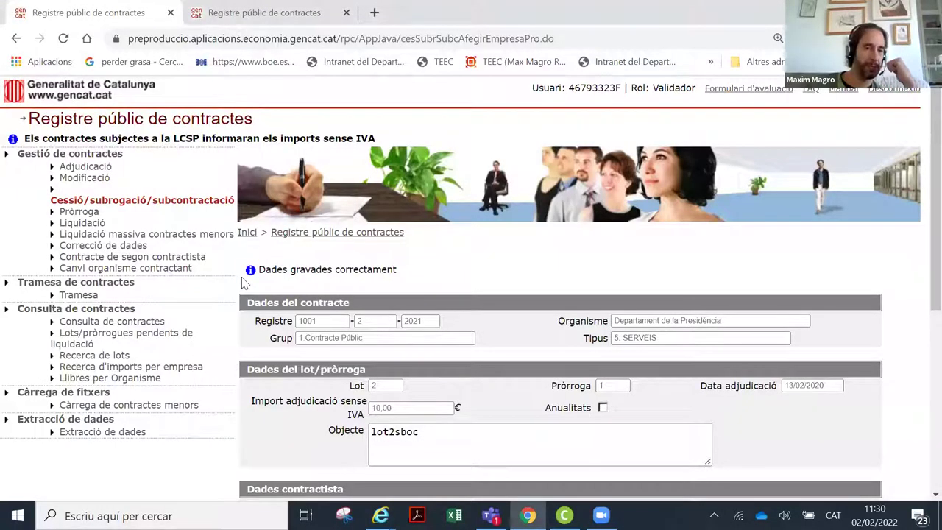
left_click(99, 224)
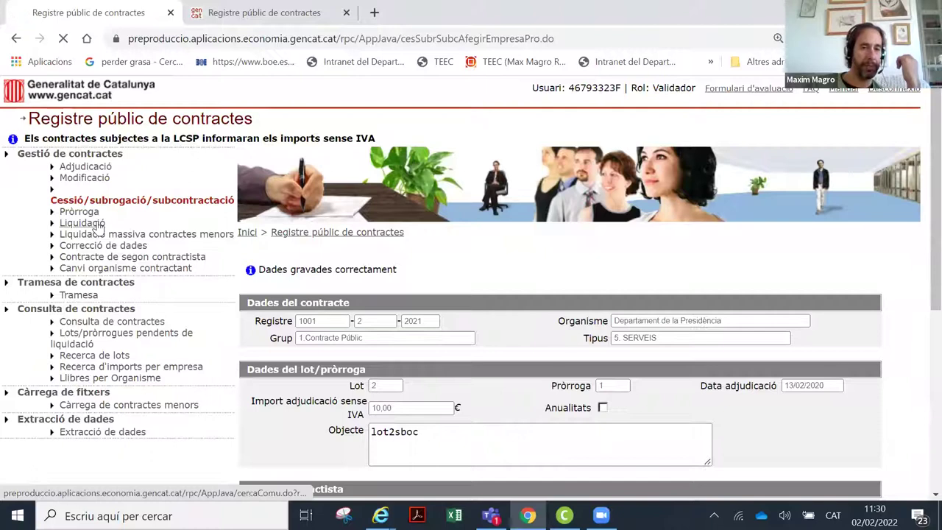
Open the Lots/pròrrogues pendents de liquidació search, with pending date 02/02/2022.
scroll(190, 234, "down", 1)
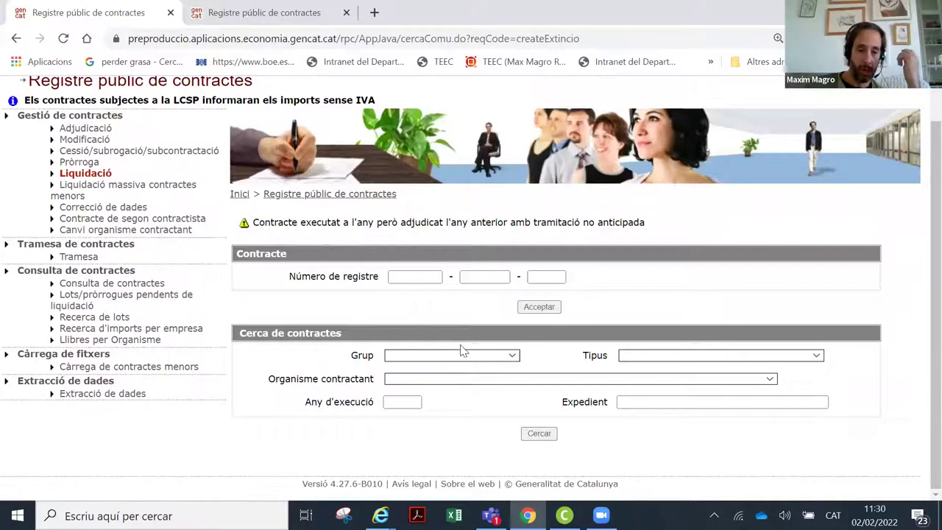
left_click(437, 276)
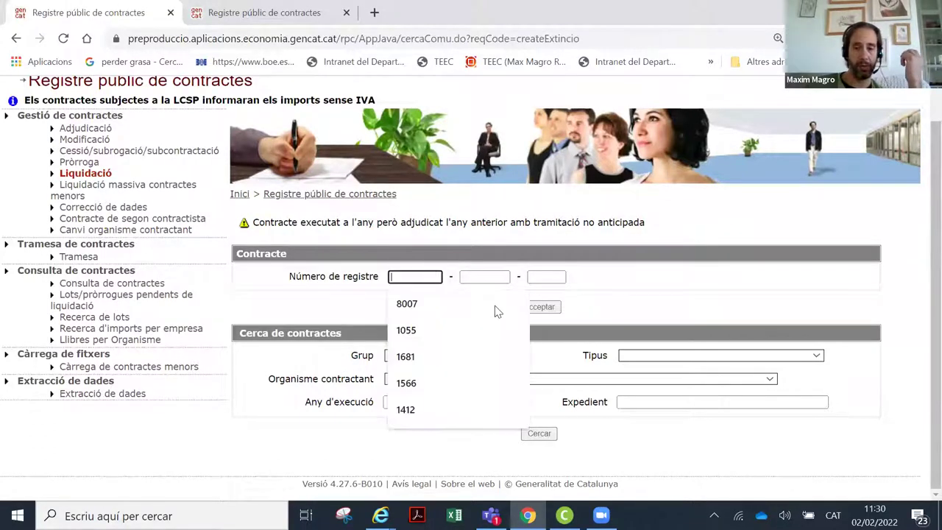
left_click(721, 403)
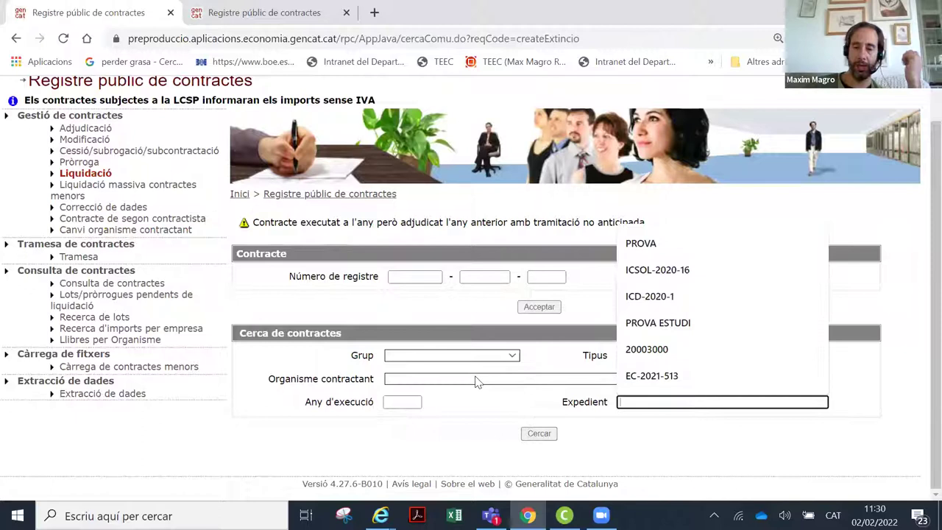
left_click(464, 380)
left_click(434, 404)
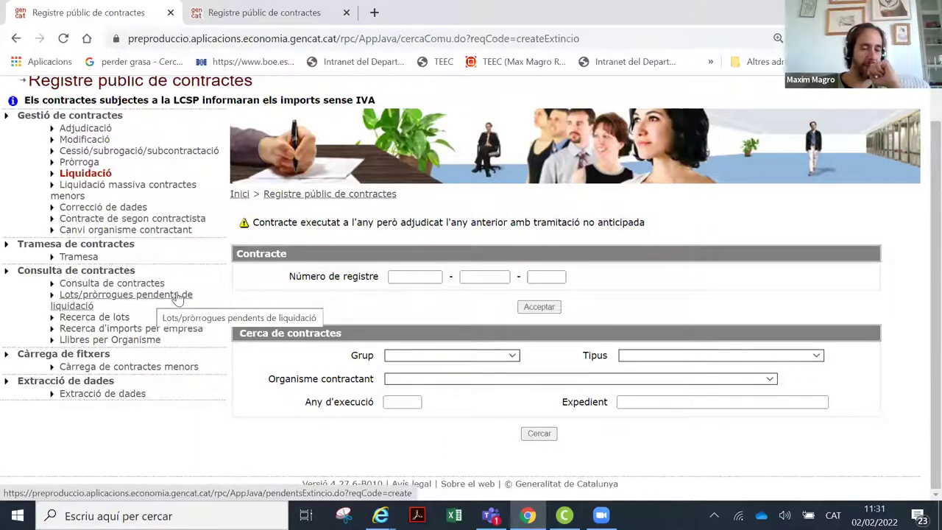
left_click(131, 297)
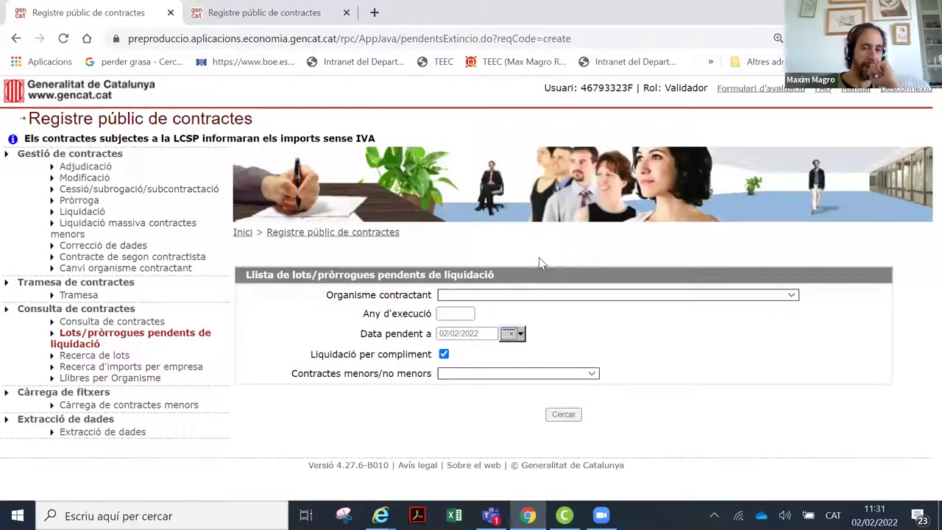
Filter by Departament de la Presidència as contracting body and 2020 as execution year.
left_click(671, 296)
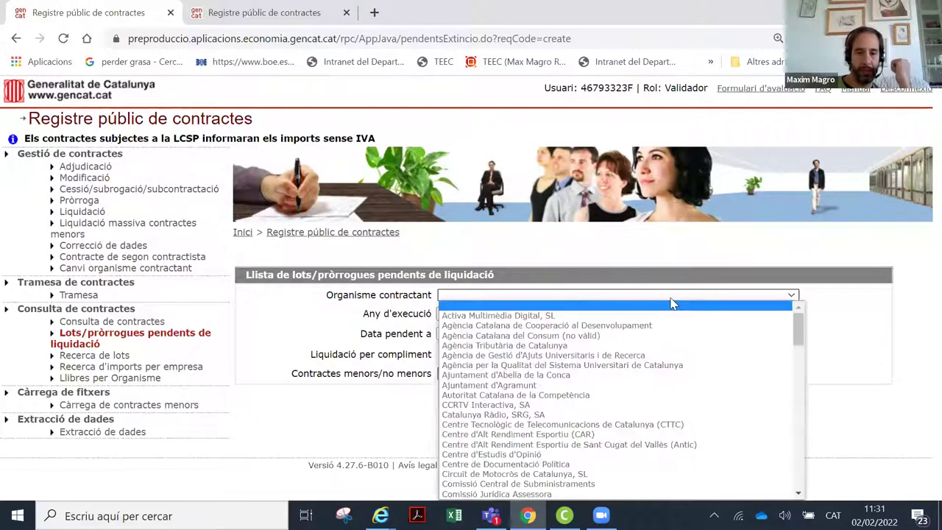
scroll(556, 390, "down", 6)
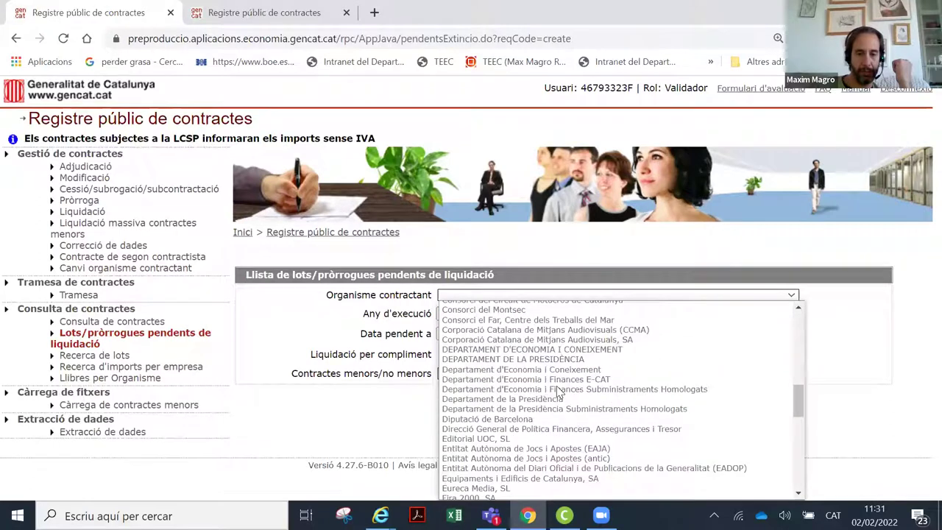
left_click(556, 399)
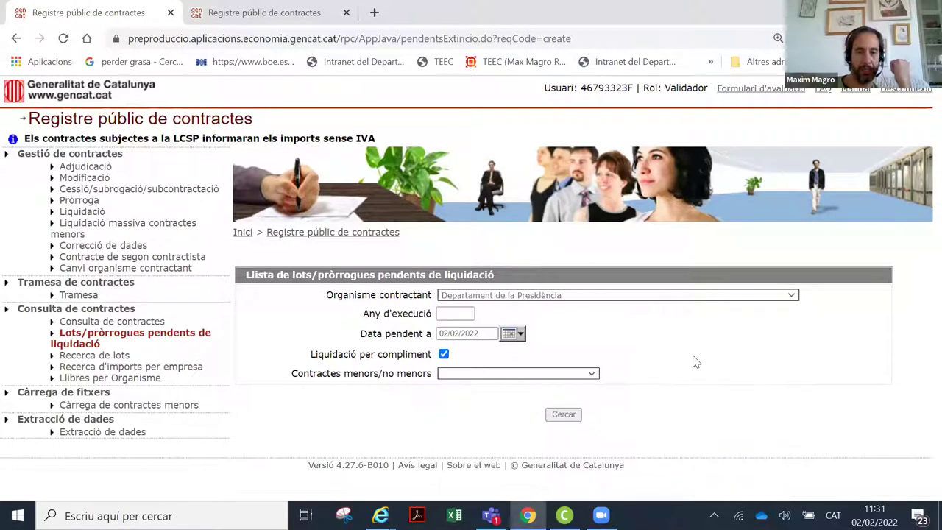
mouse_move(369, 314)
left_mouse_down()
mouse_move(435, 316)
mouse_move(359, 318)
left_mouse_up()
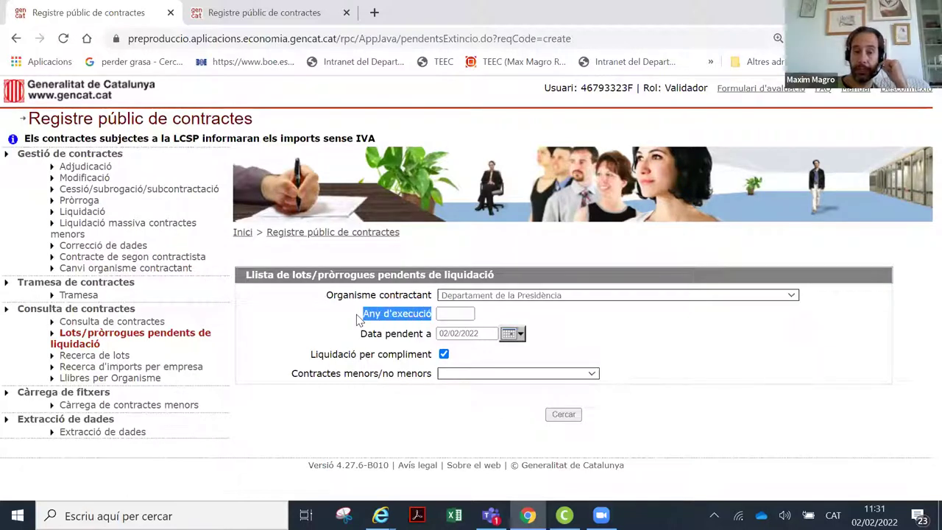
left_click(455, 314)
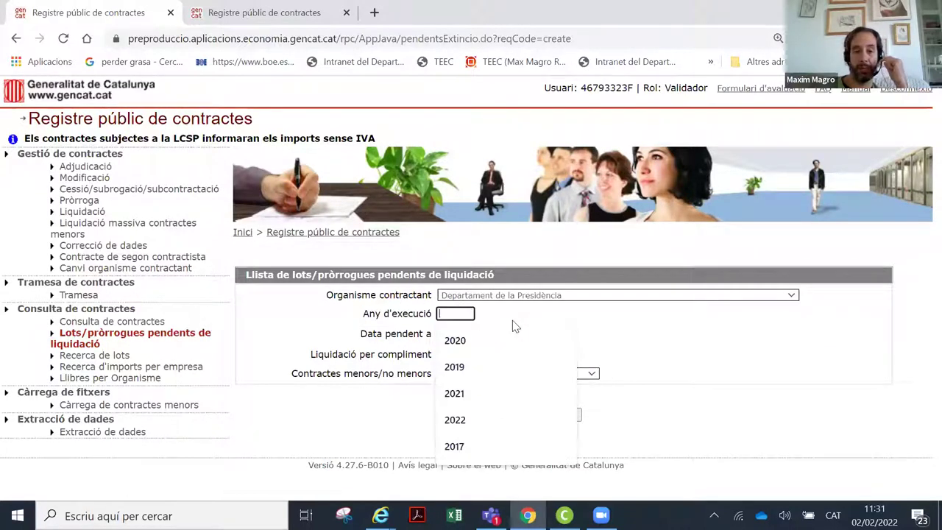
left_click(454, 340)
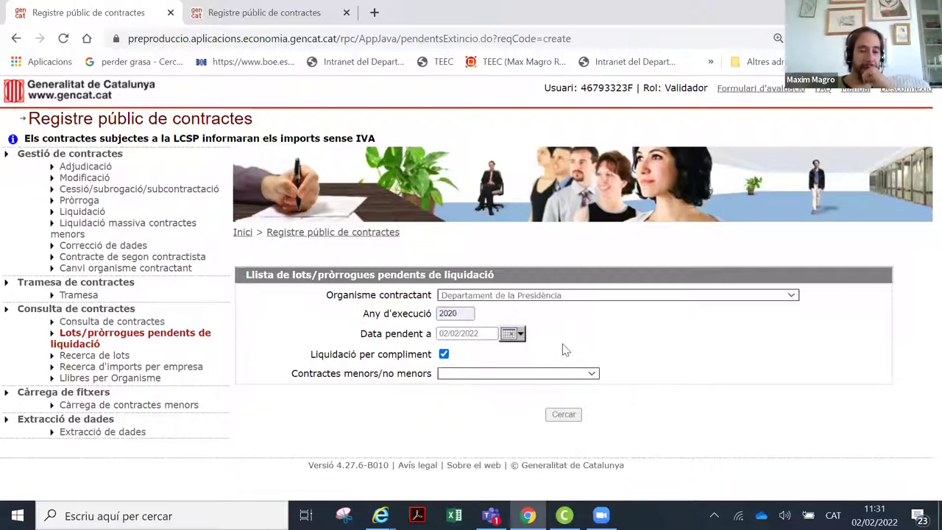
Keep the pending date at 02/02/2022 and leave the Liquidació per compliment filter ticked.
left_click(490, 335)
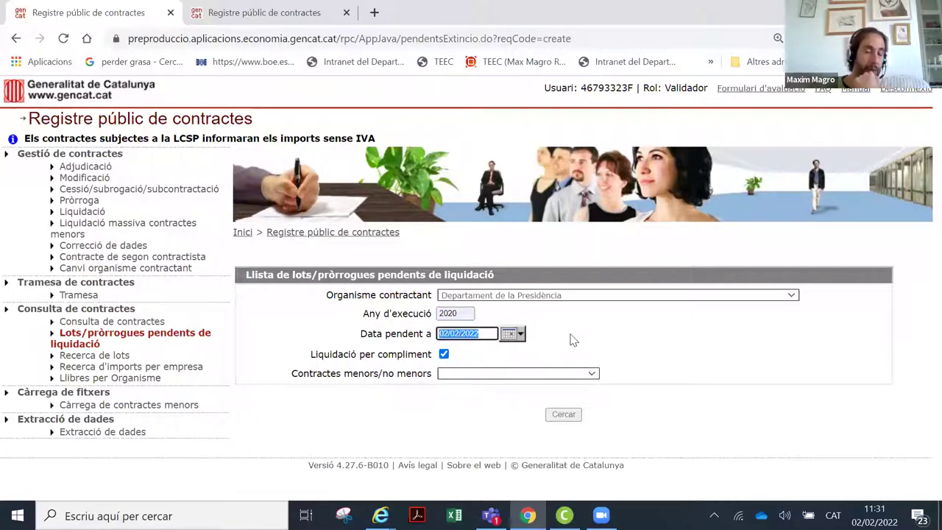
left_click(511, 334)
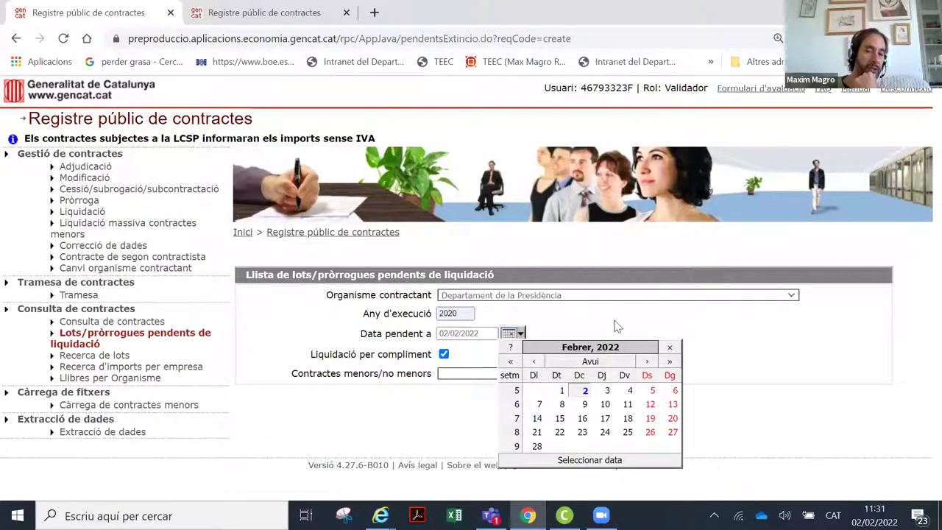
left_click(515, 322)
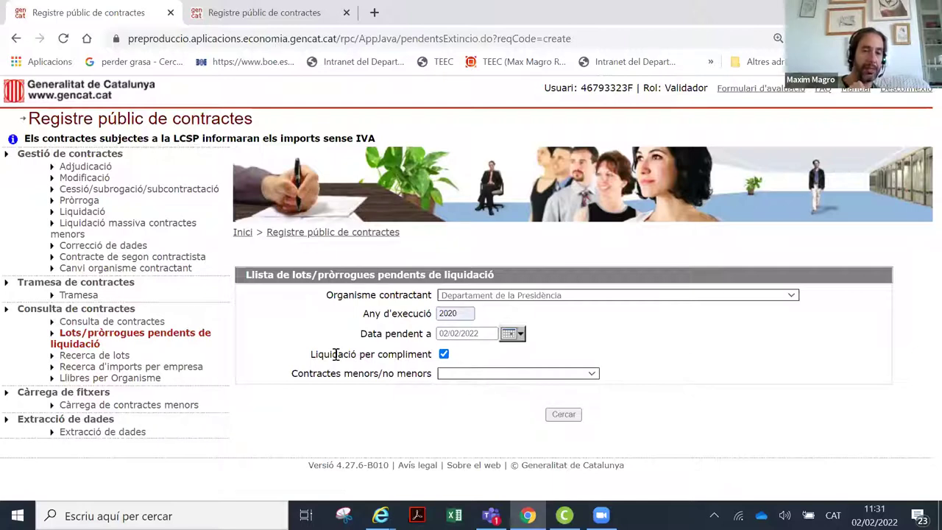
left_click(444, 354)
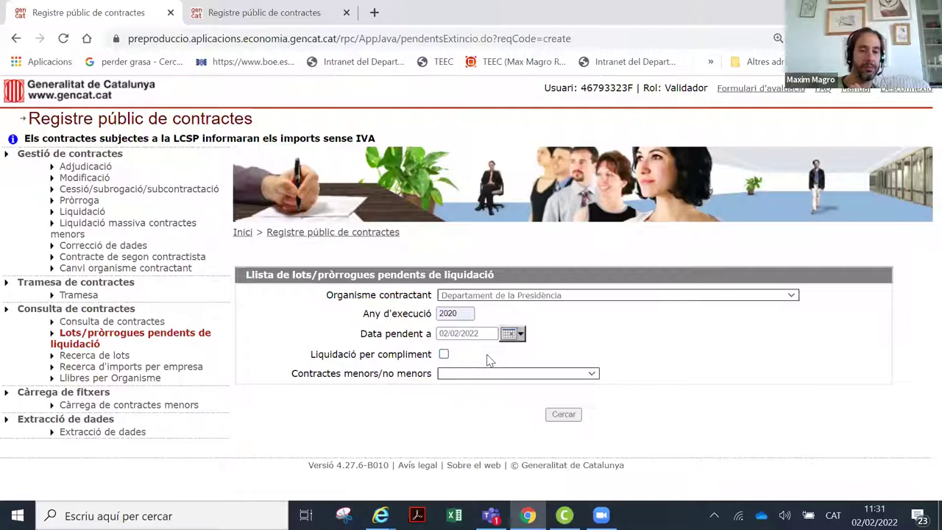
left_click(445, 355)
left_click(445, 355)
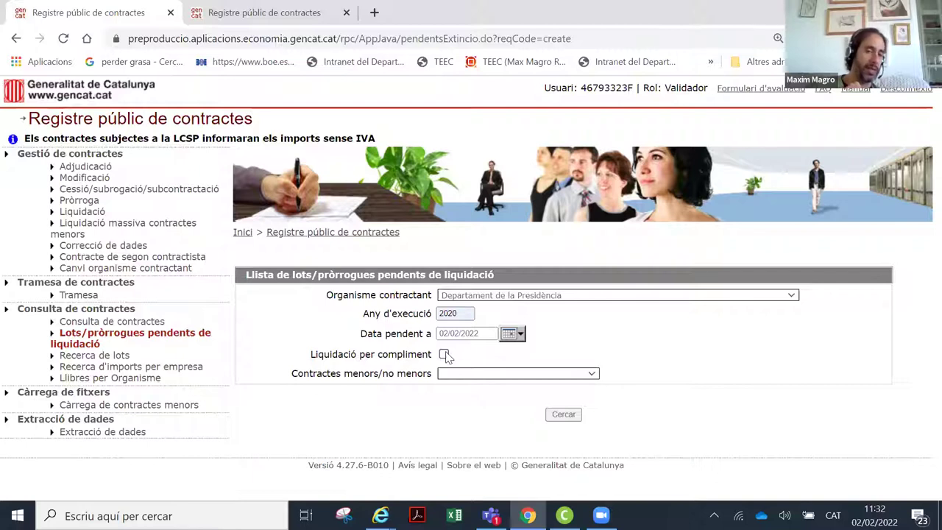
left_click(445, 355)
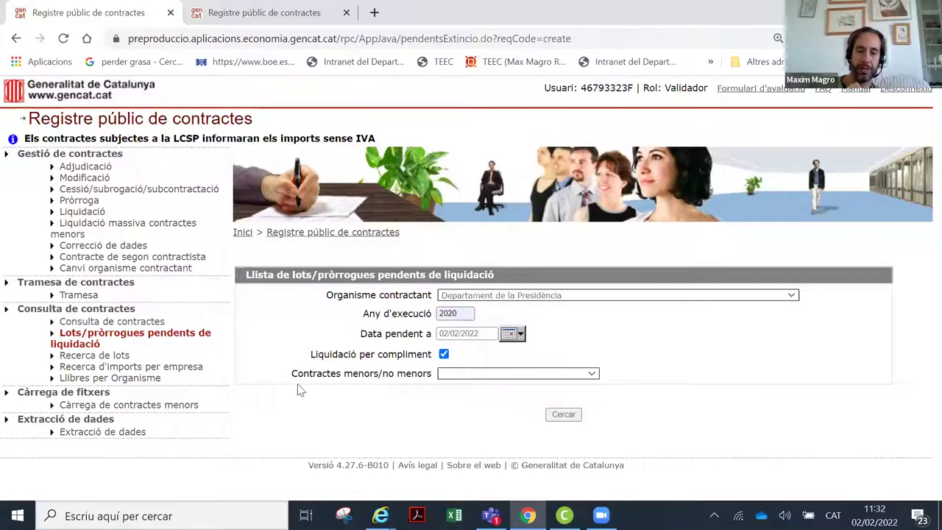
Try the minor/non-minor options, leave the contract-type filter blank and run the search.
left_click(595, 376)
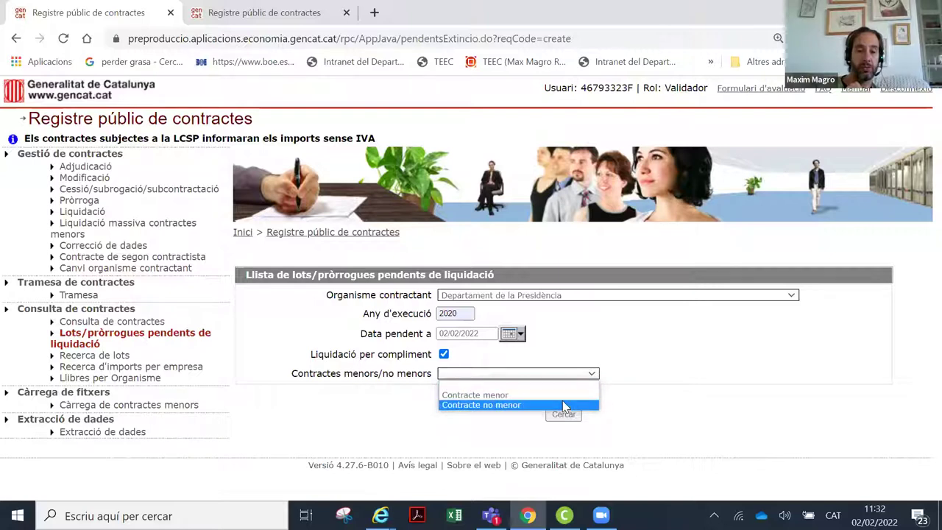
left_click(562, 404)
left_click(591, 375)
left_click(589, 386)
left_click(593, 374)
left_click(589, 384)
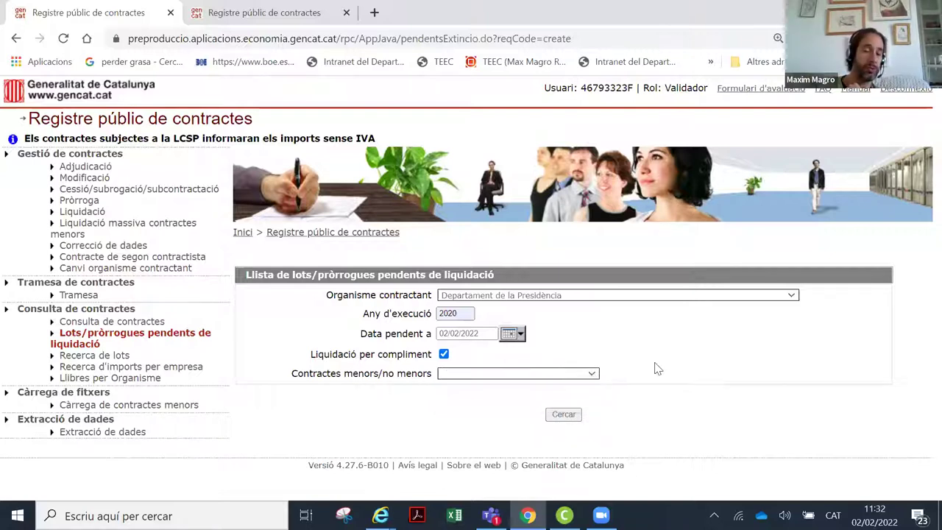
left_click(594, 375)
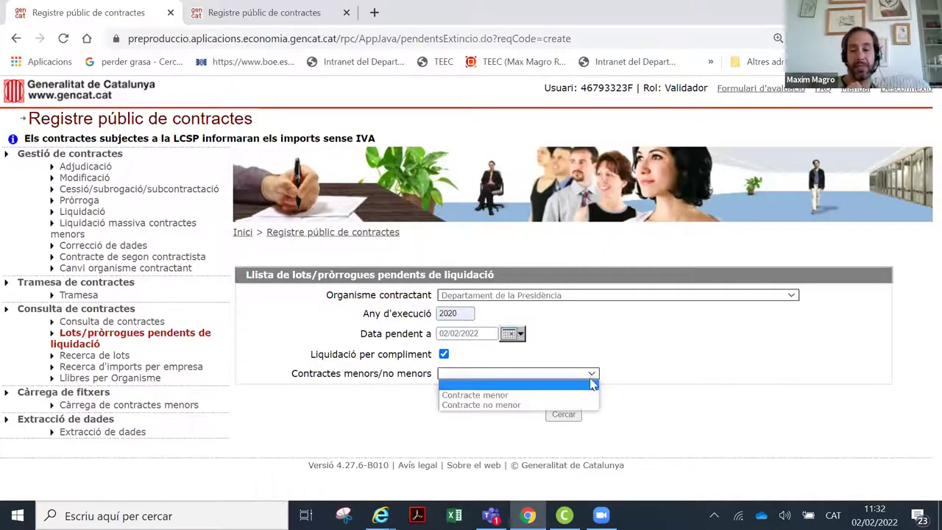
left_click(574, 395)
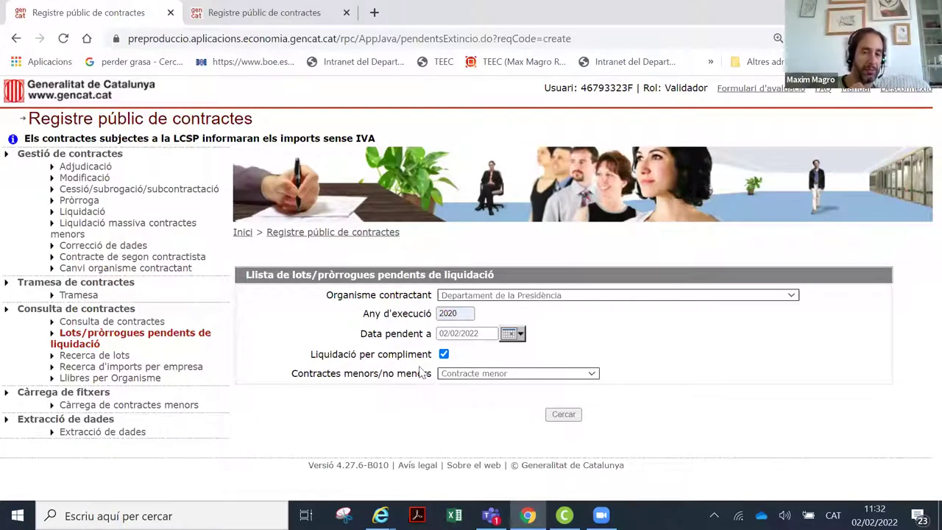
left_click(563, 377)
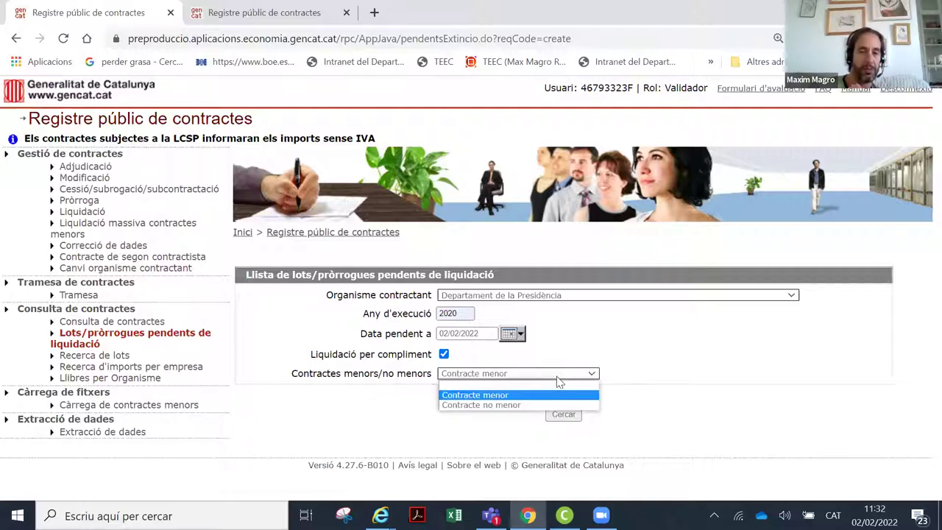
left_click(551, 387)
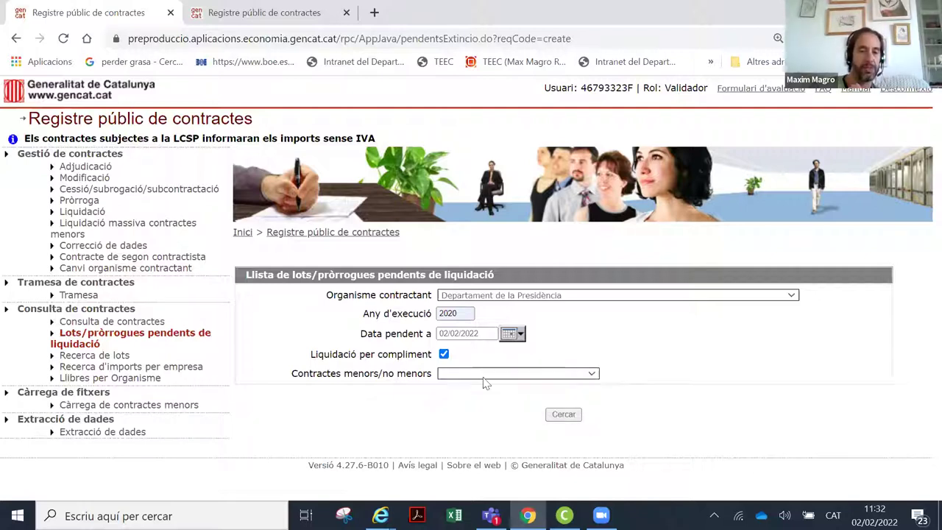
left_click(563, 415)
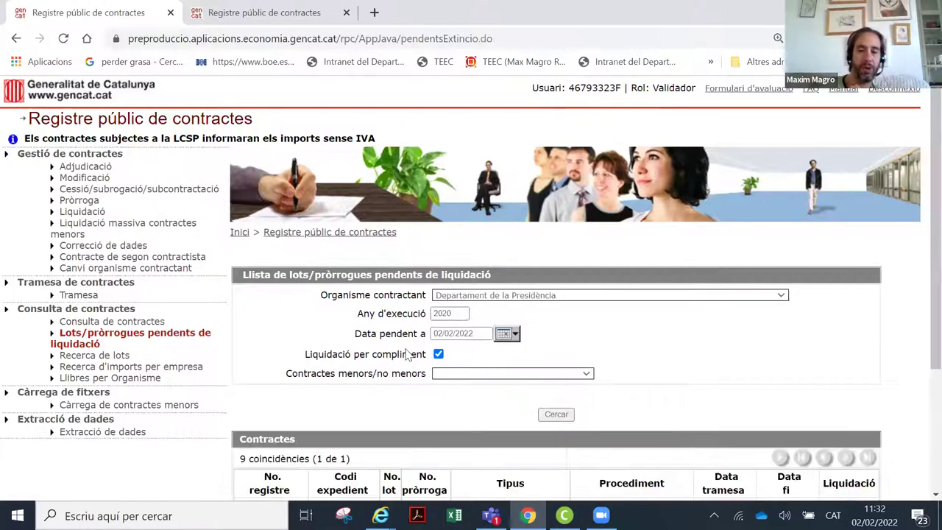
scroll(407, 354, "down", 1)
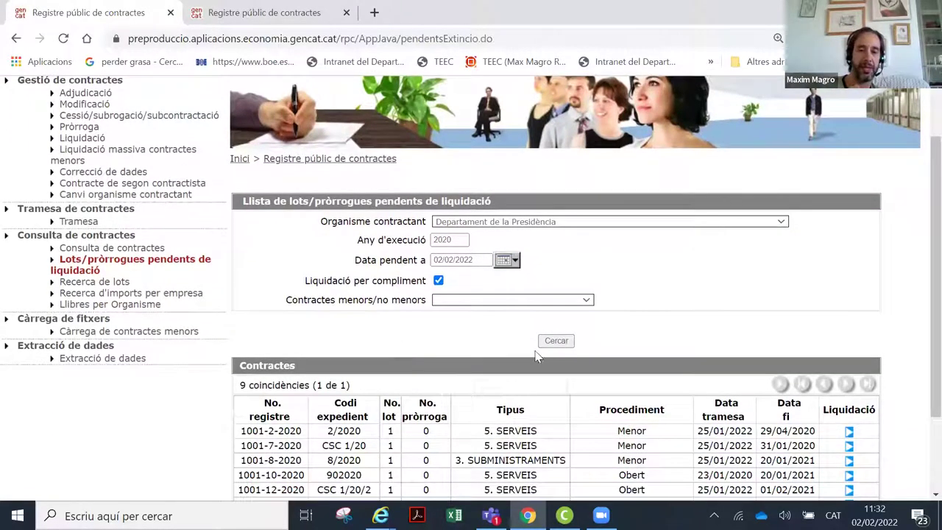
left_click(587, 299)
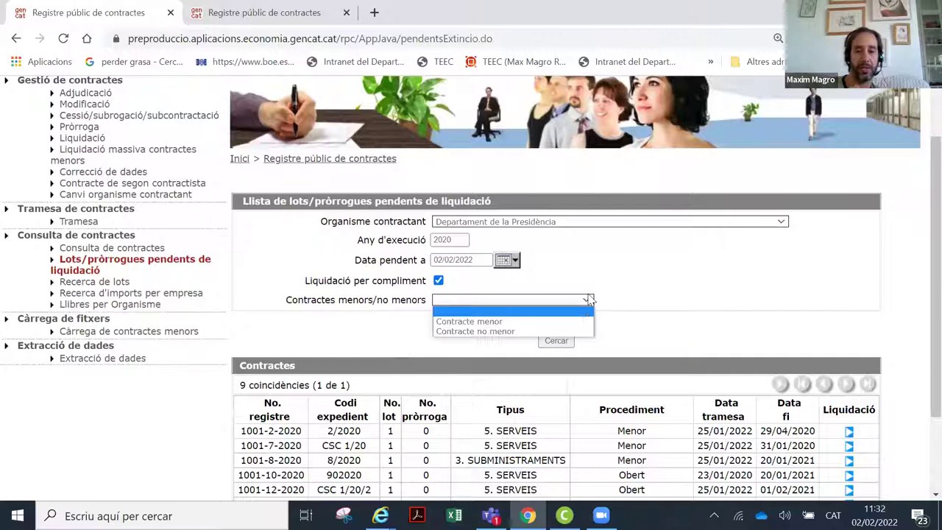
left_click(564, 329)
left_click(549, 343)
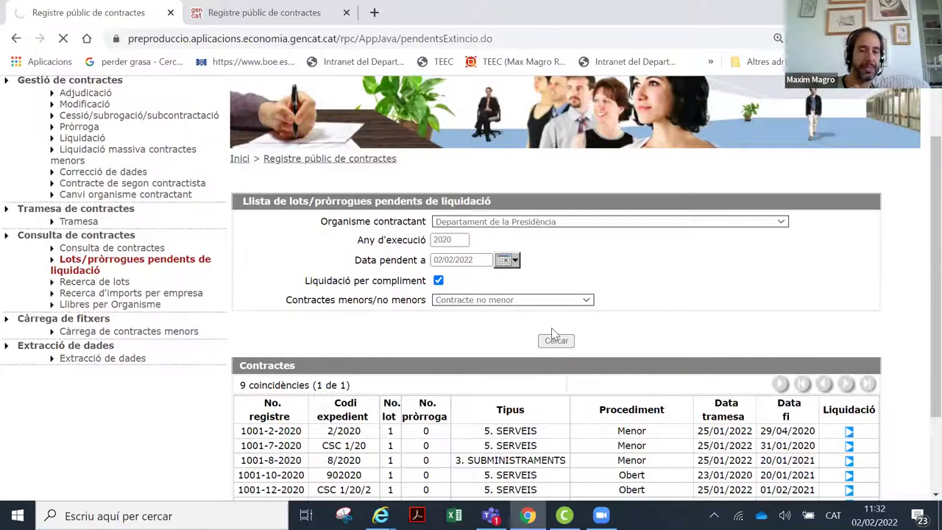
scroll(631, 401, "down", 2)
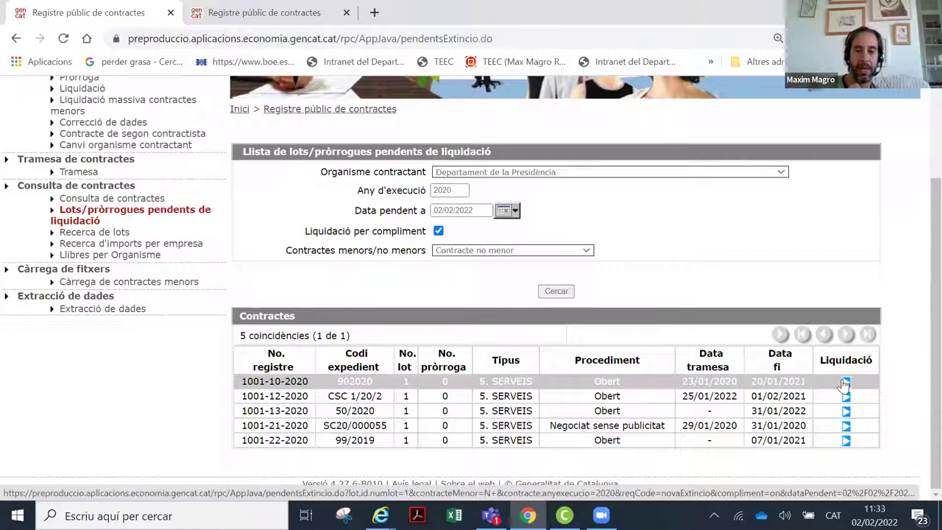
left_click(845, 385)
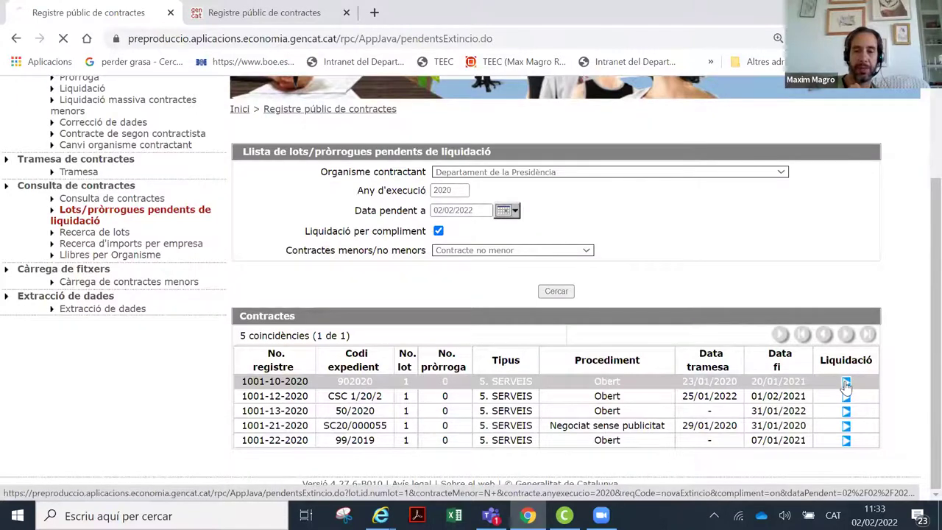
scroll(379, 382, "down", 3)
scroll(362, 385, "up", 1)
scroll(547, 362, "up", 3)
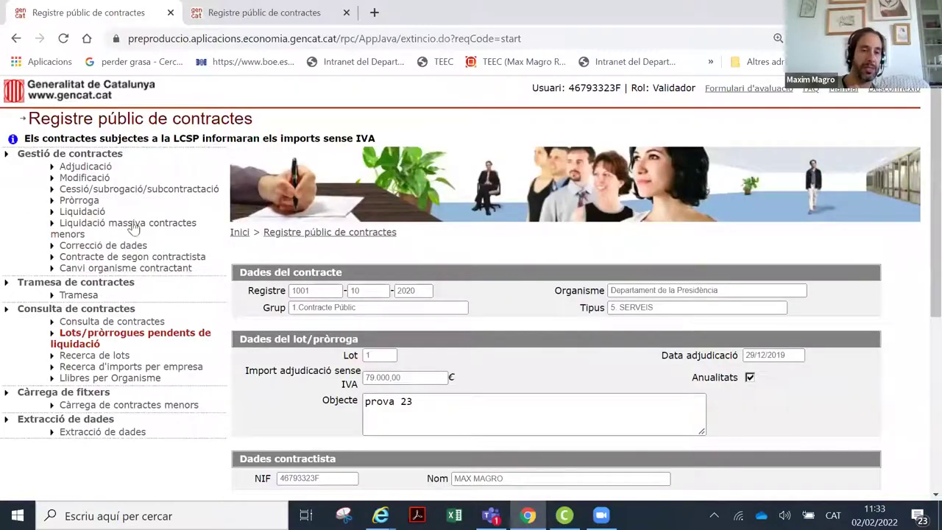
scroll(626, 295, "down", 3)
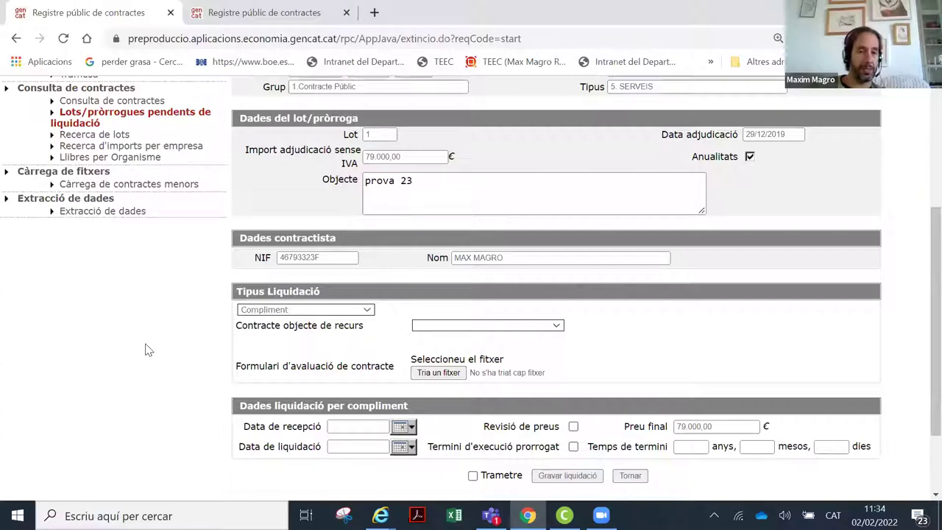
scroll(643, 274, "down", 2)
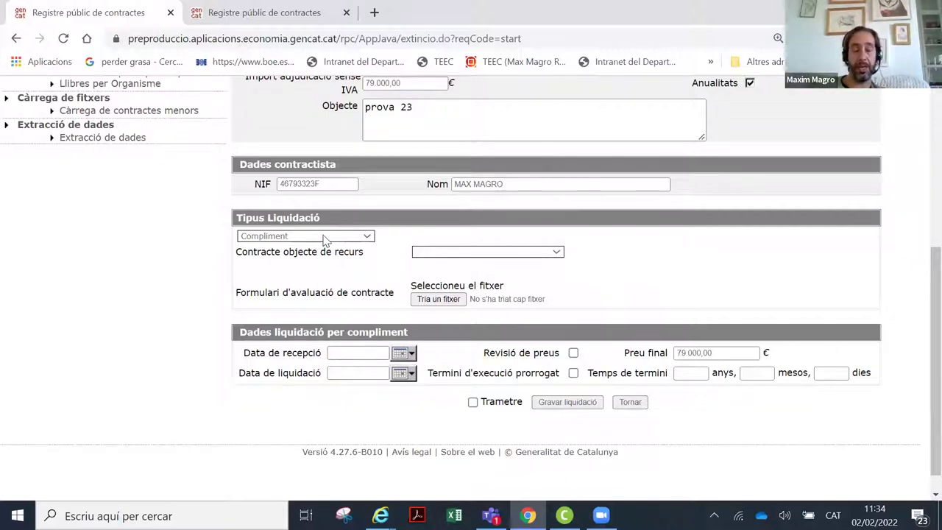
left_click(368, 236)
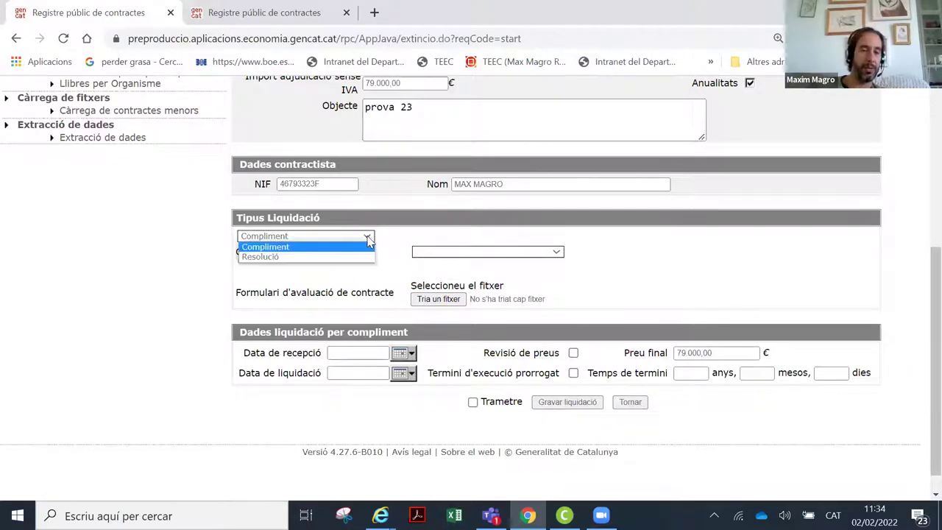
Switch the liquidation type to Resolució and set Contracte objecte de recurs to No.
left_click(357, 256)
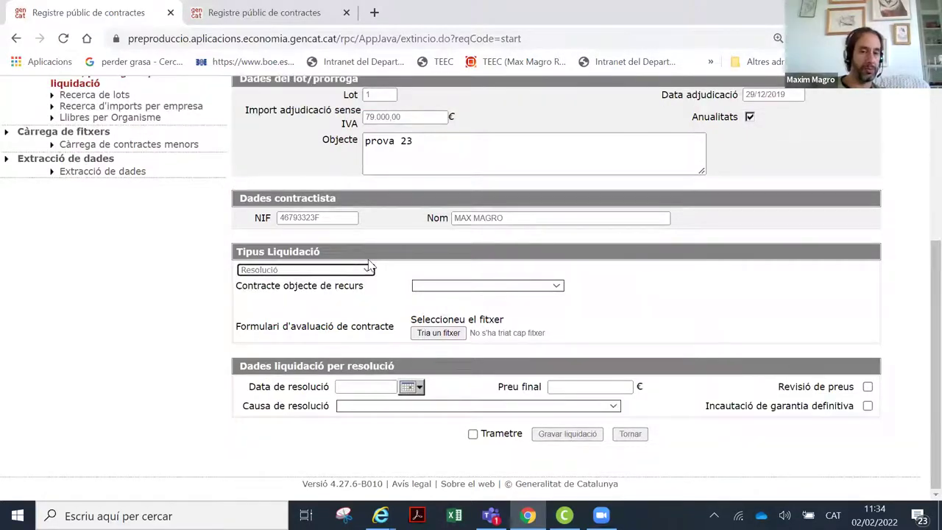
left_click(367, 271)
left_click(245, 290)
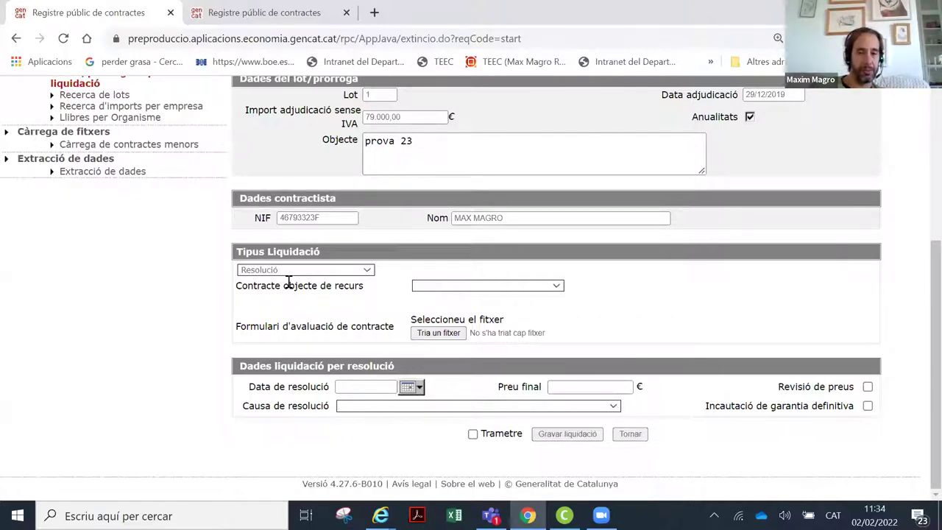
left_click(557, 290)
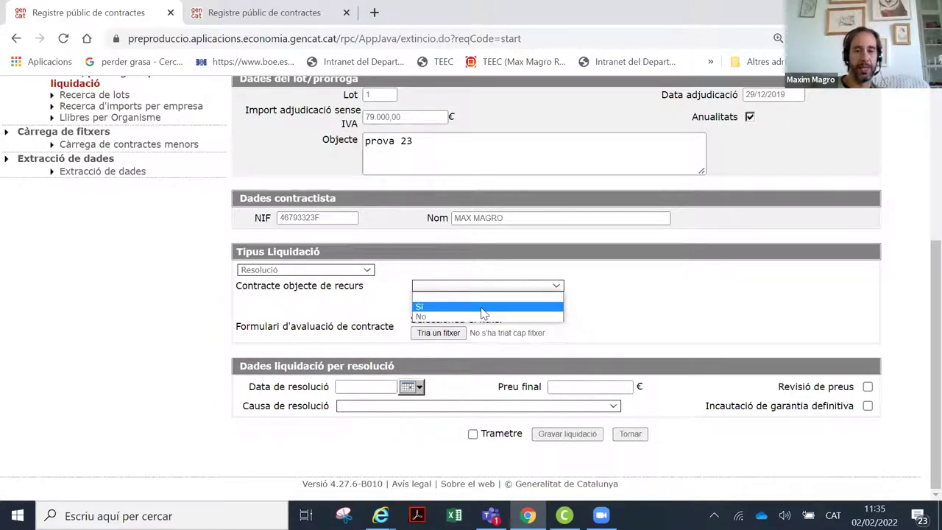
left_click(481, 308)
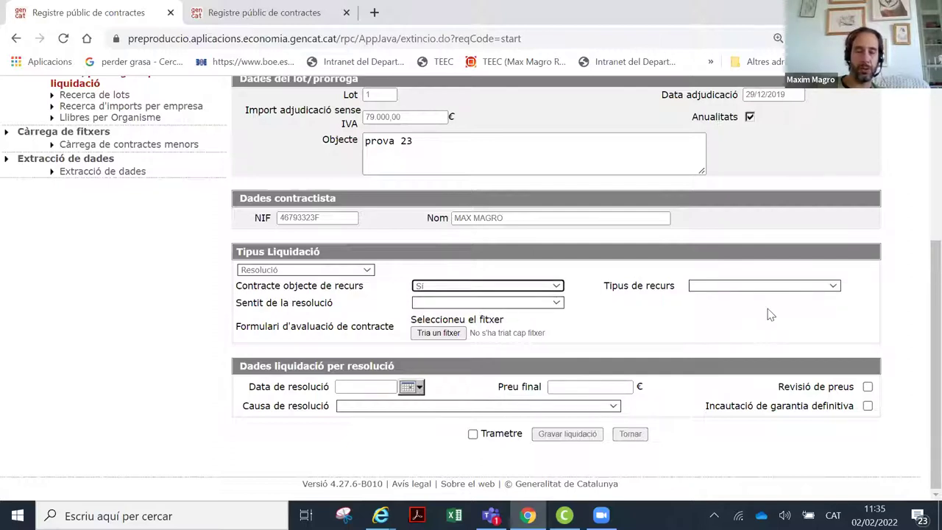
left_click(815, 287)
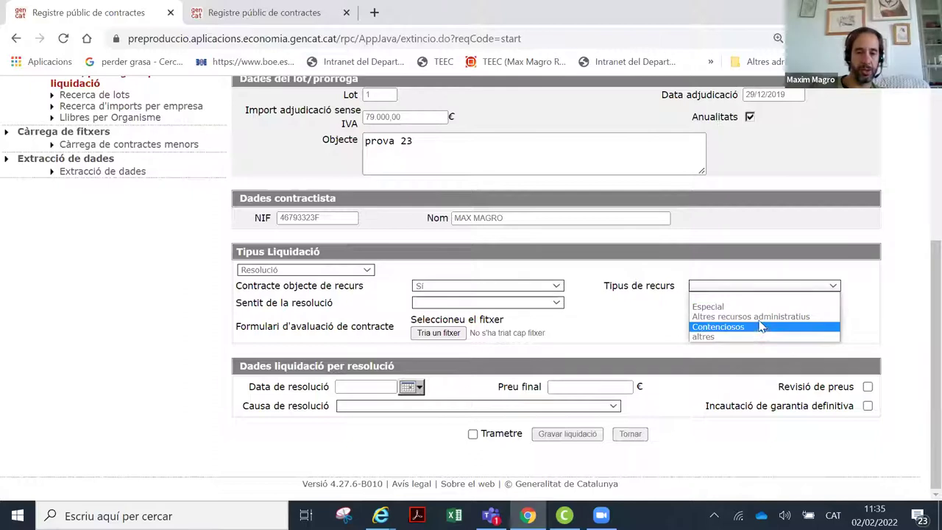
left_click(758, 317)
left_click(483, 304)
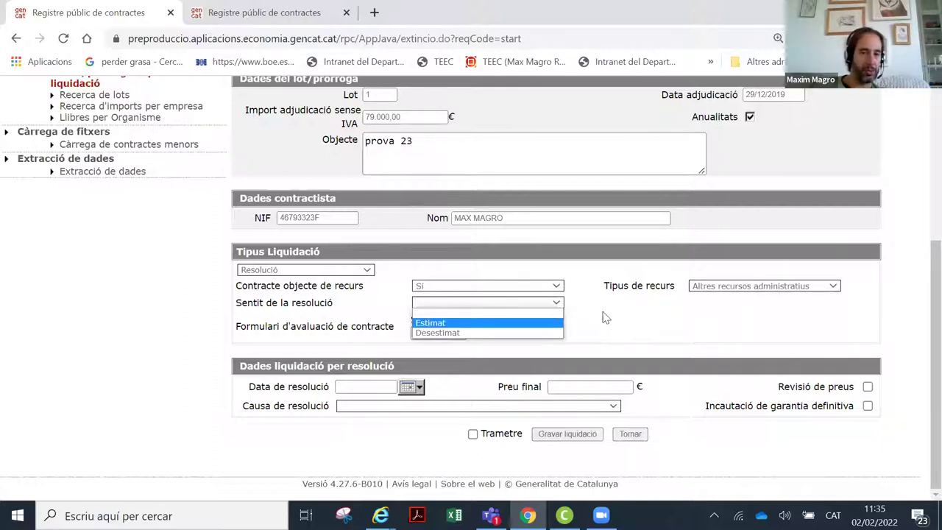
left_click(579, 321)
left_click(551, 287)
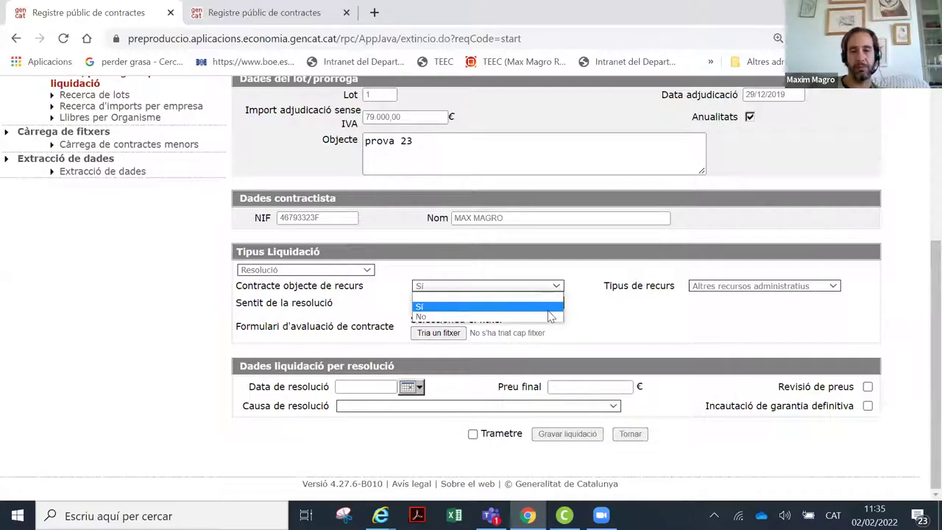
left_click(550, 317)
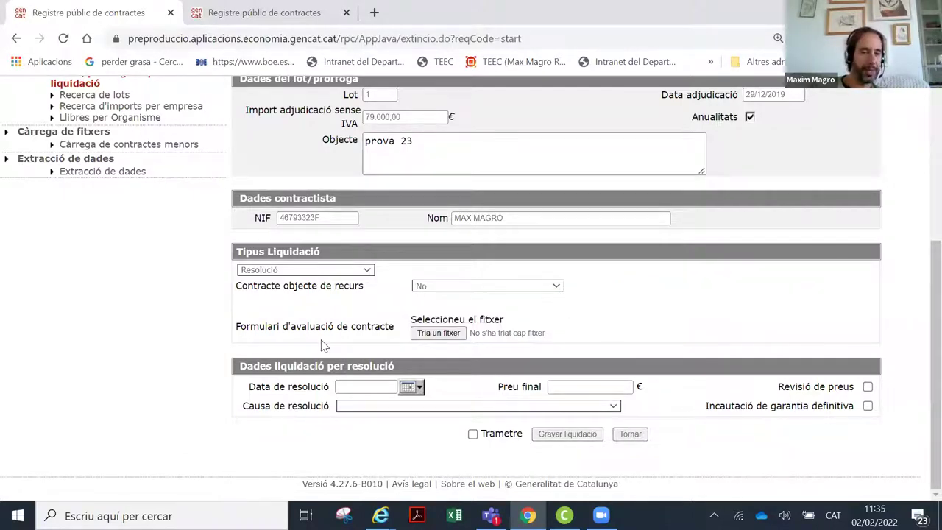
Try the resolution date and resolution cause fields, leaving both empty.
left_click_drag(232, 329, 400, 328)
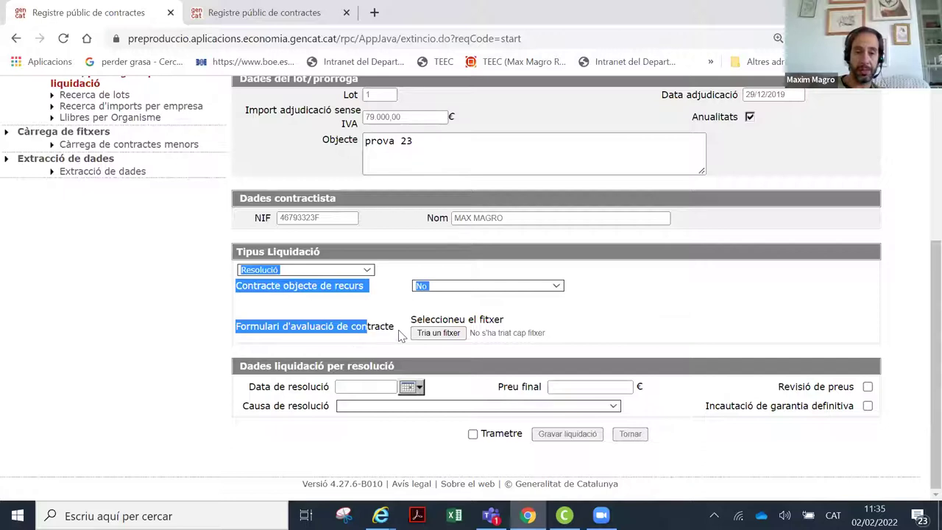
left_click(463, 336)
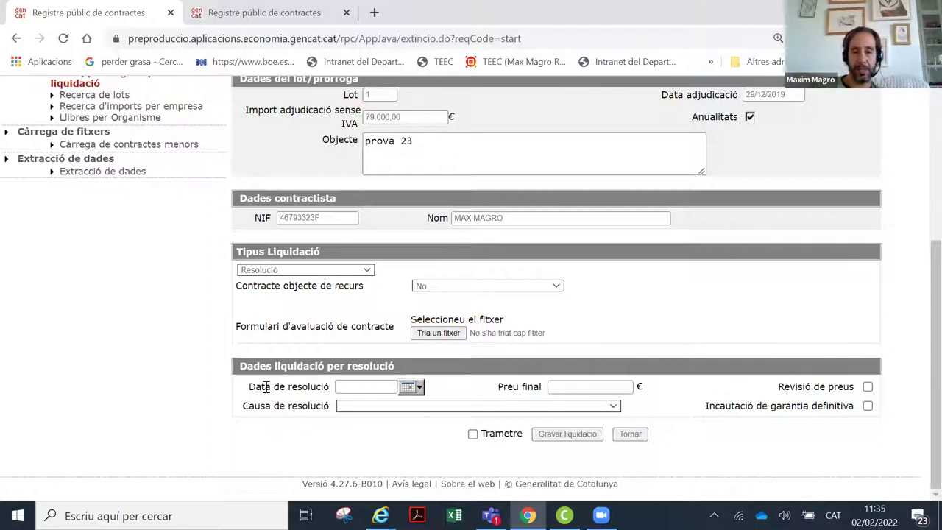
left_click_drag(255, 387, 351, 387)
left_click(368, 388)
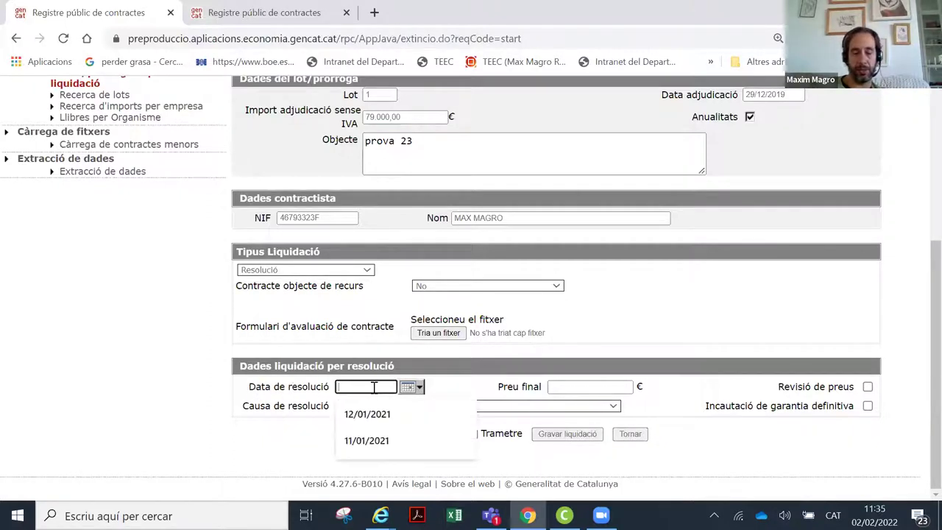
left_click(204, 418)
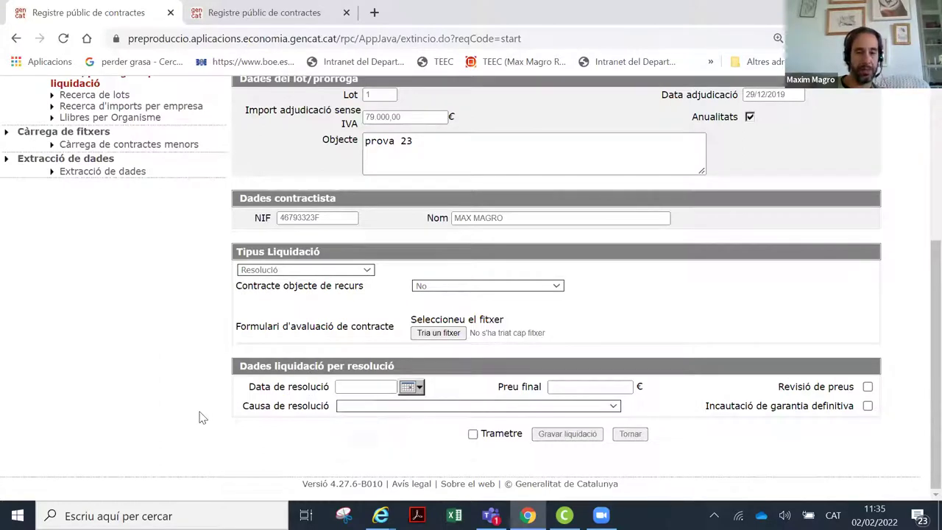
left_click(532, 409)
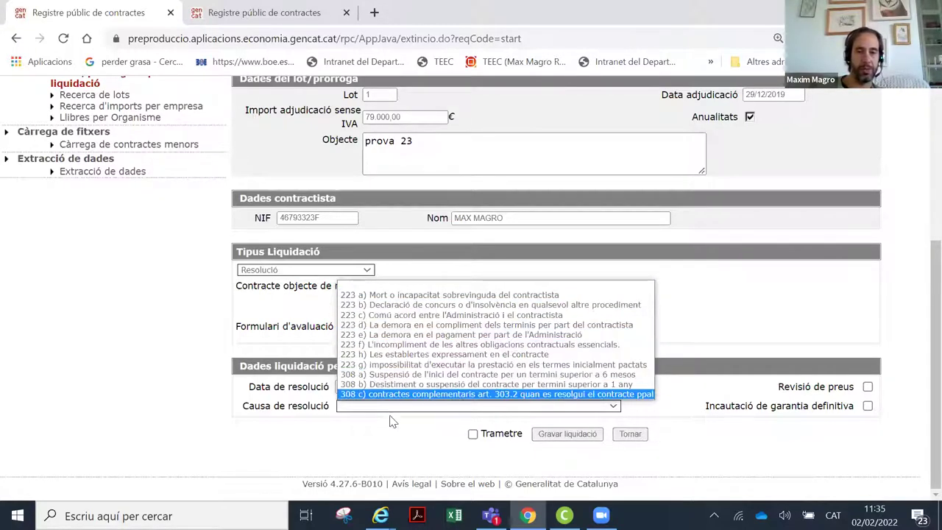
left_click(390, 445)
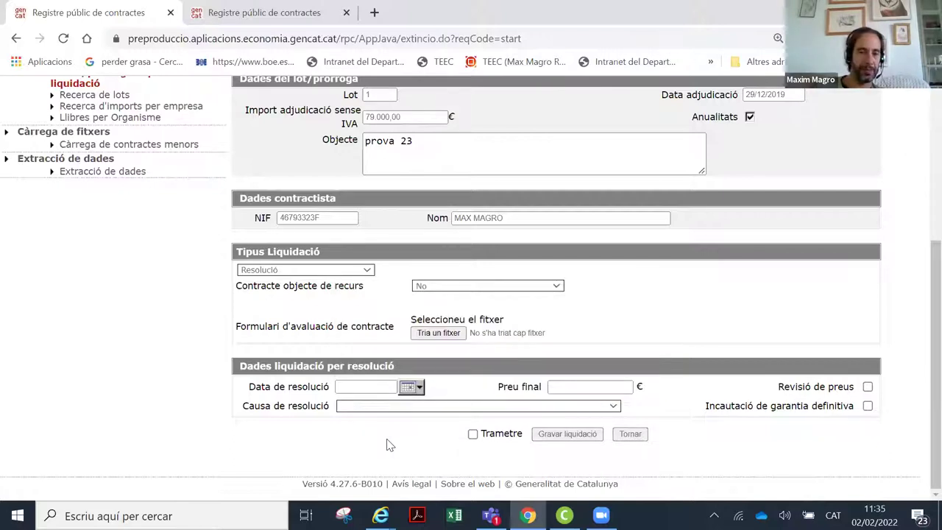
Try the final price, price revision and guarantee seizure fields, leaving them all unset.
left_click(596, 387)
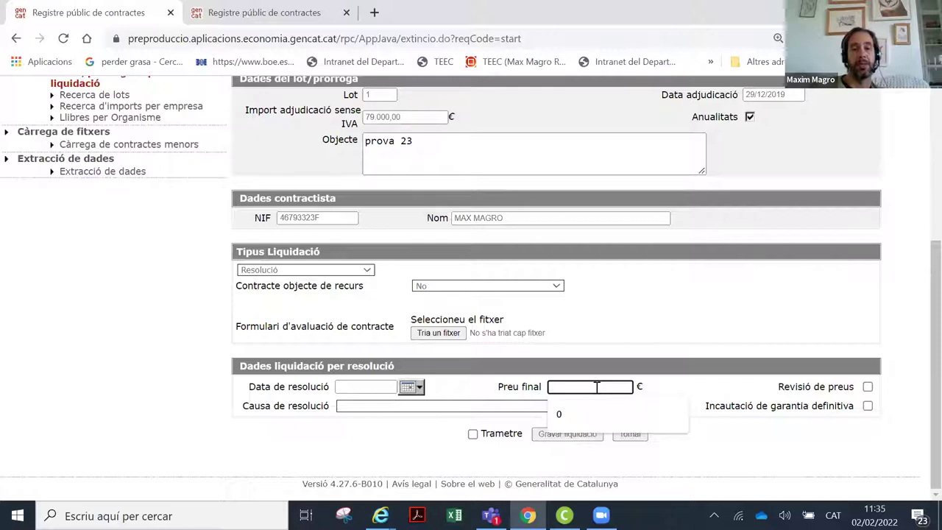
left_click(675, 390)
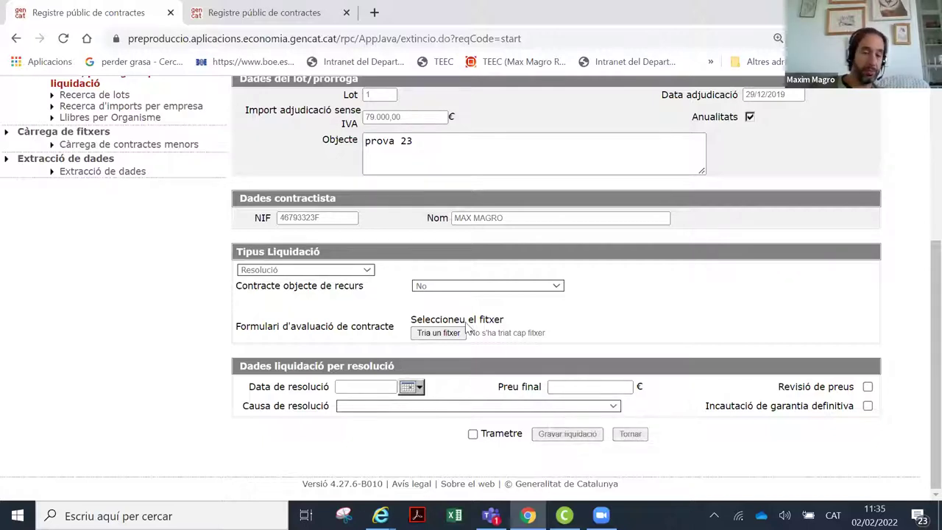
left_click(630, 386)
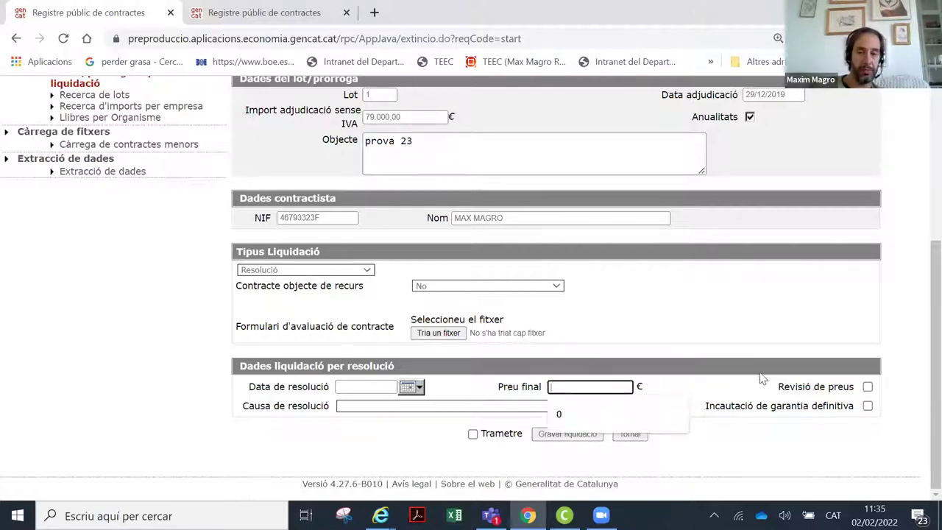
left_click(751, 380)
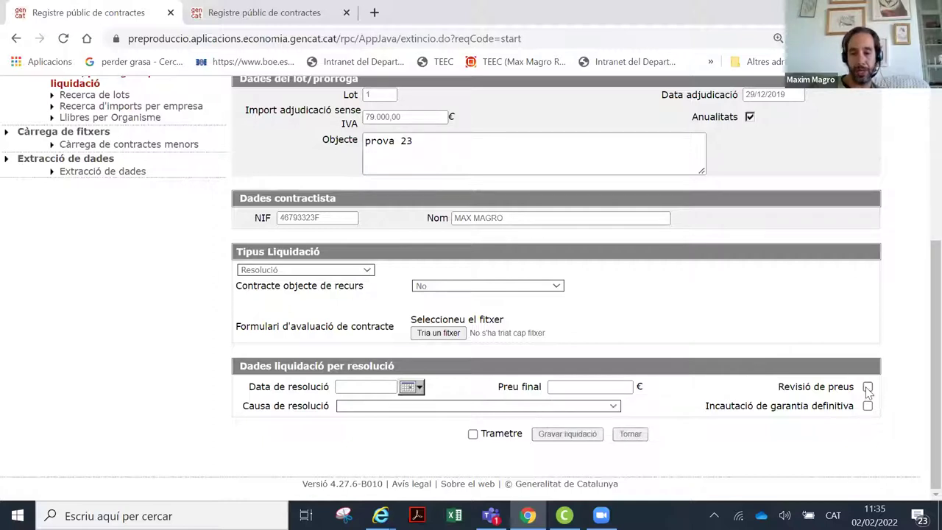
left_click(868, 388)
left_click(868, 388)
left_click(868, 405)
left_click(868, 406)
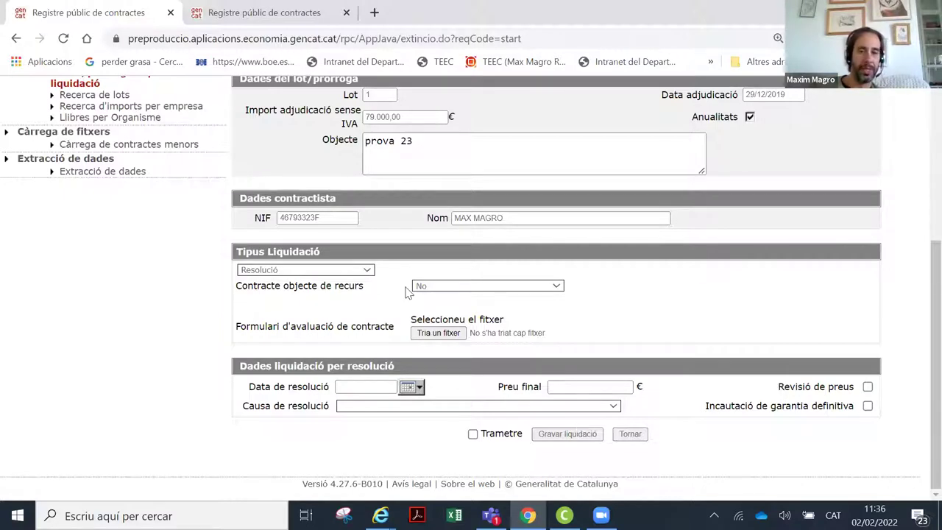
left_click(377, 270)
Set the liquidation type to Compliment and erase the 79.000,00 Preu final value.
left_click(376, 283)
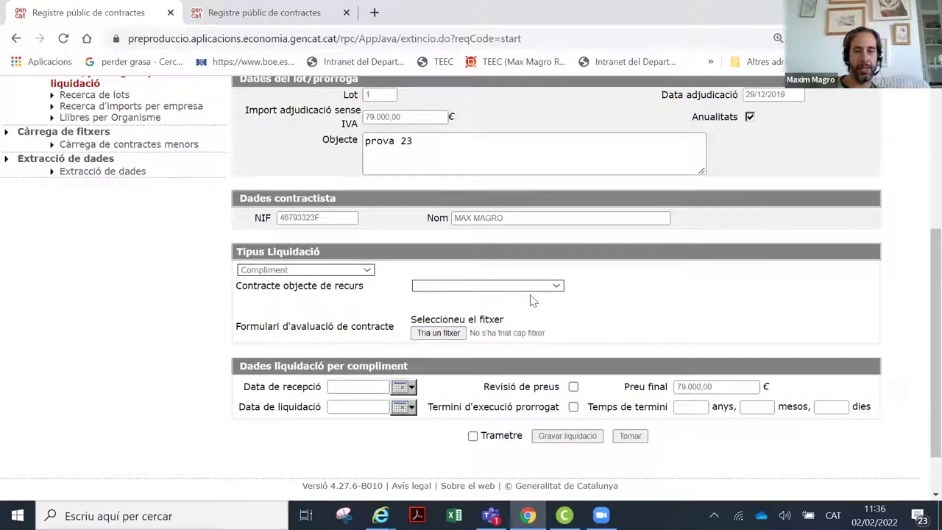
scroll(622, 305, "down", 1)
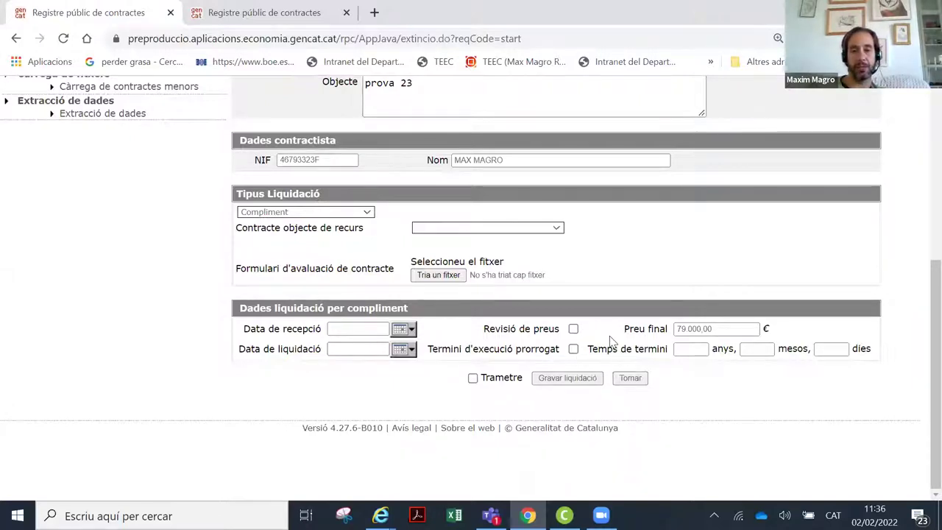
left_click(573, 329)
left_click_drag(679, 335, 617, 336)
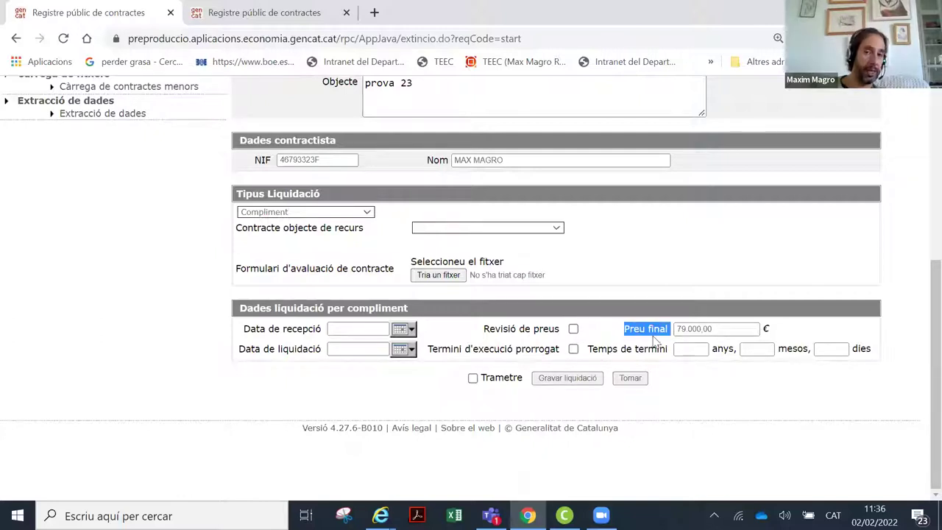
double_click(732, 329)
scroll(733, 328, "up", 1)
scroll(732, 328, "up", 2)
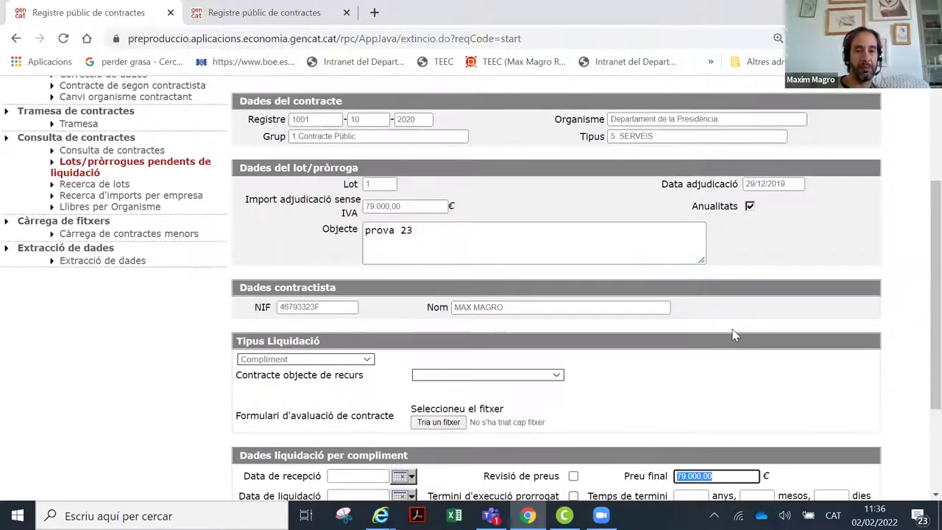
scroll(734, 329, "down", 3)
left_click(734, 329)
key("BackSpace")
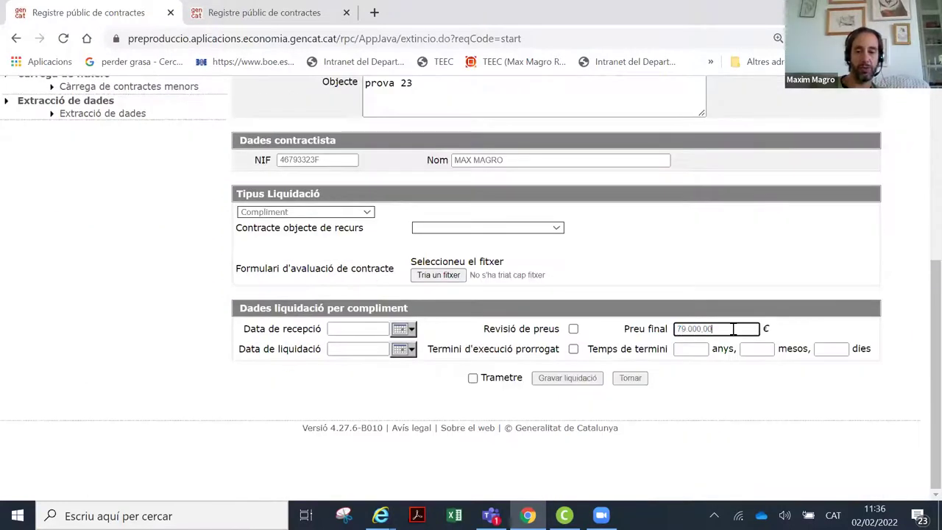
key("BackSpace")
key("BackSpace")
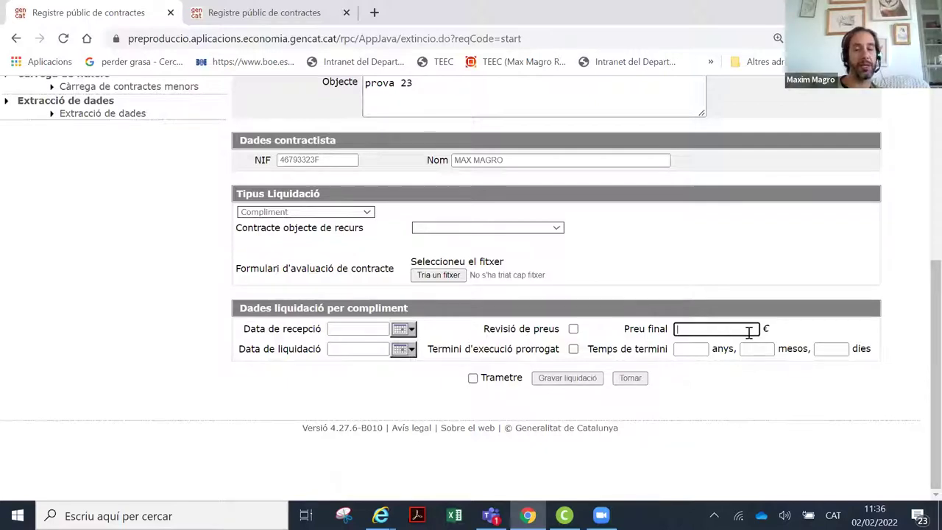
left_click(723, 329)
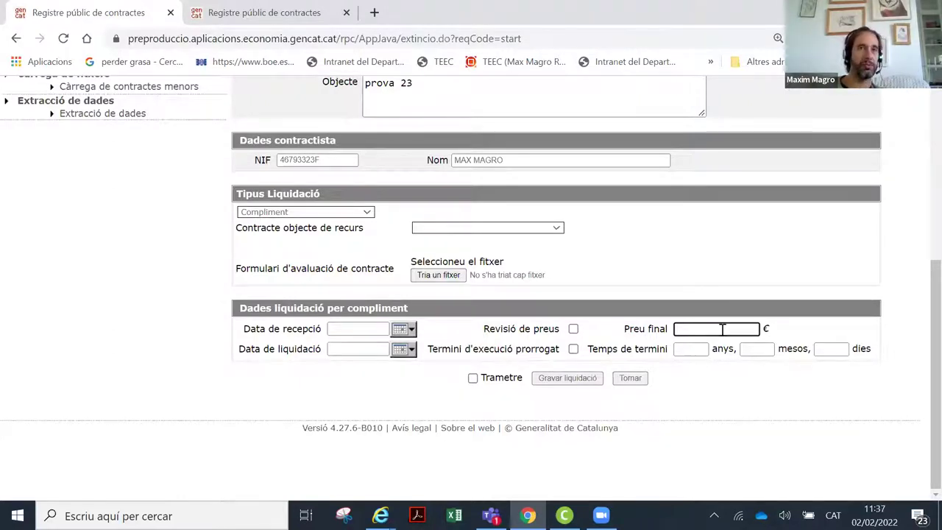
Tick Termini d'execució prorrogat and focus its years and months fields, leaving them empty.
left_click(574, 351)
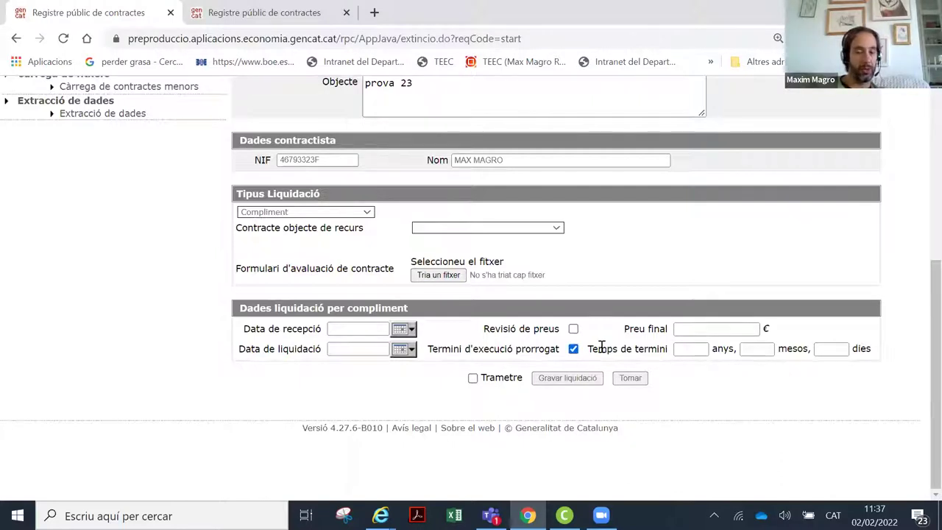
left_click(574, 349)
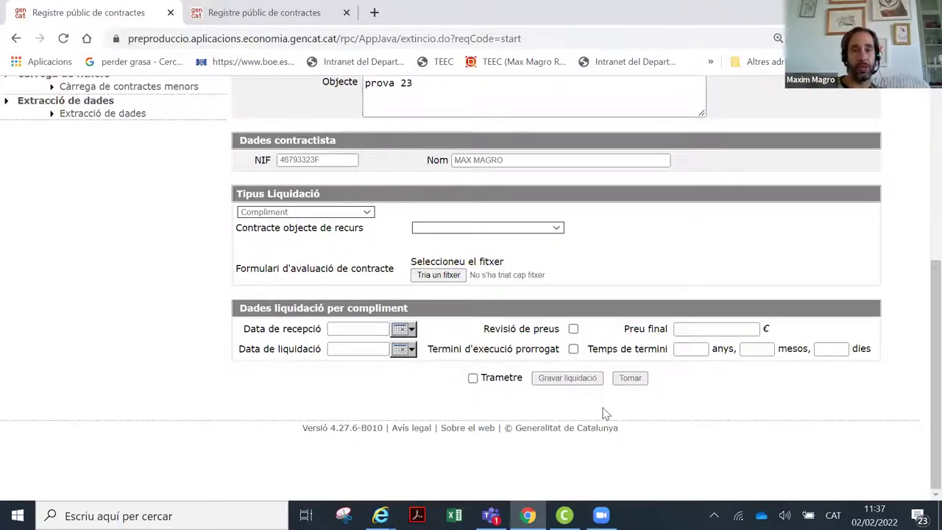
left_click(573, 349)
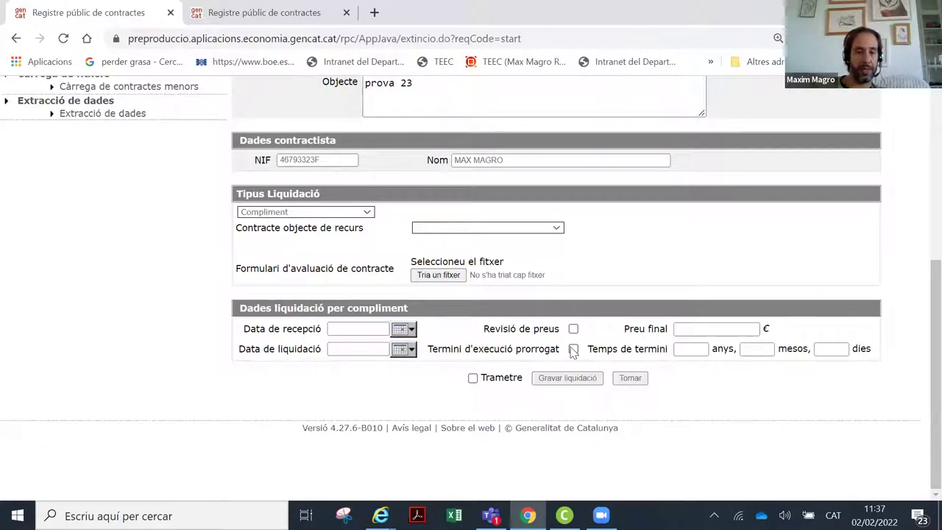
left_click(684, 349)
left_click(750, 349)
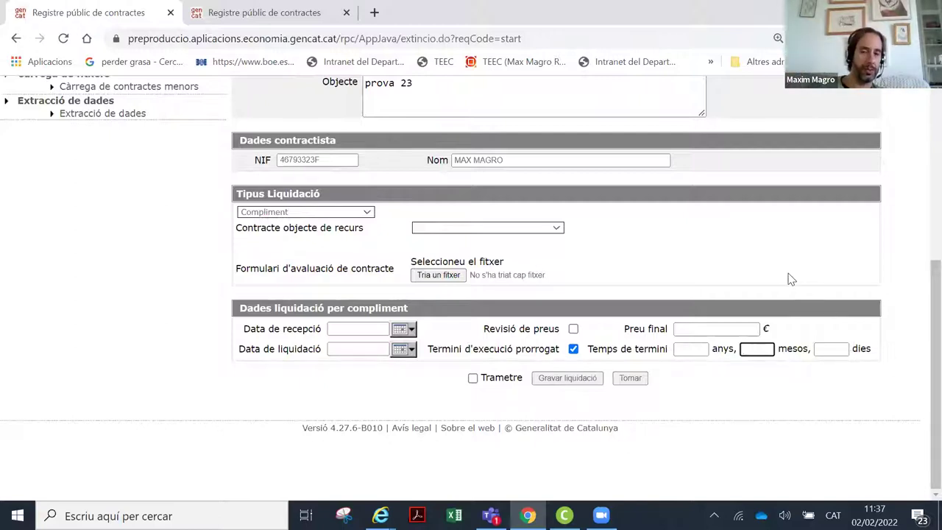
scroll(785, 271, "up", 1)
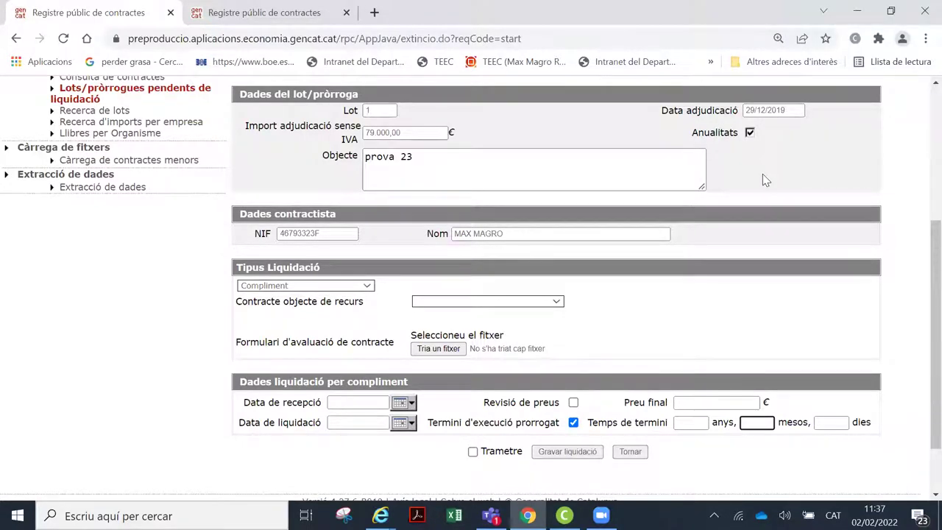
scroll(837, 214, "up", 1)
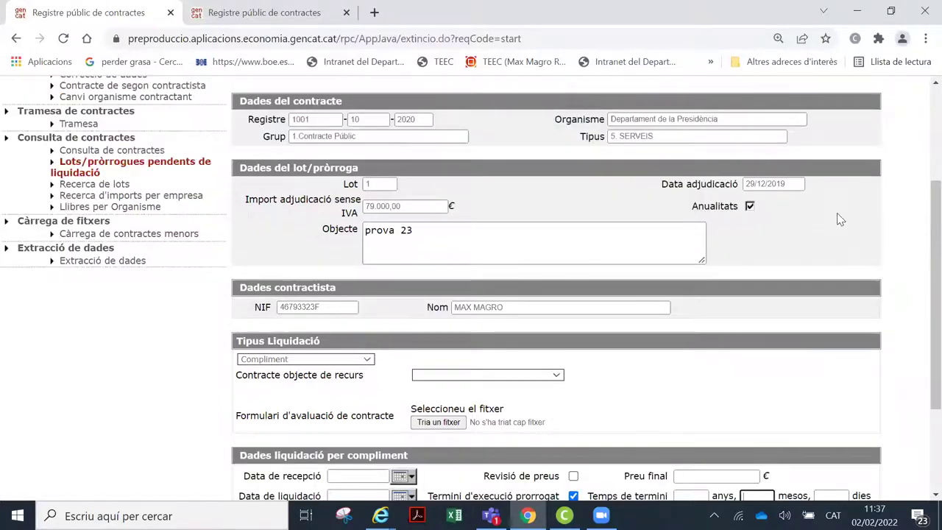
scroll(837, 213, "down", 1)
left_click(426, 350)
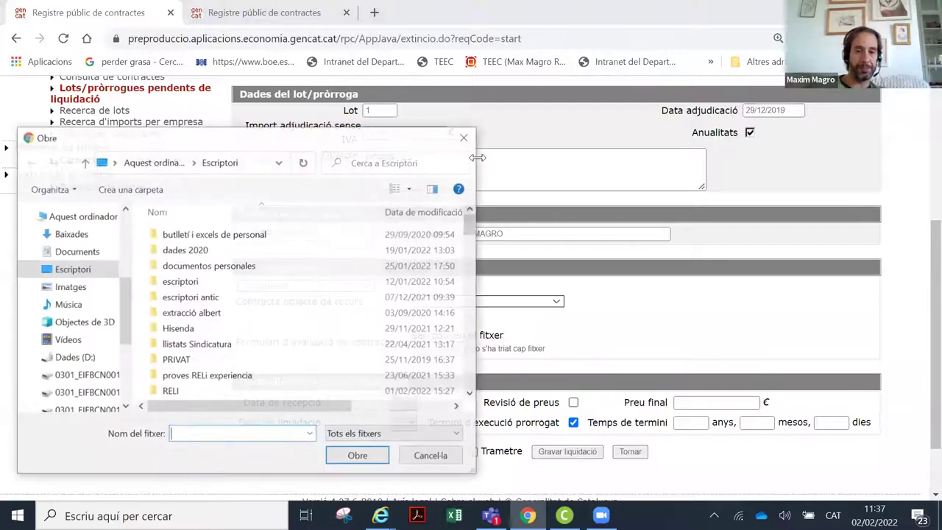
left_click(463, 138)
scroll(620, 311, "up", 3)
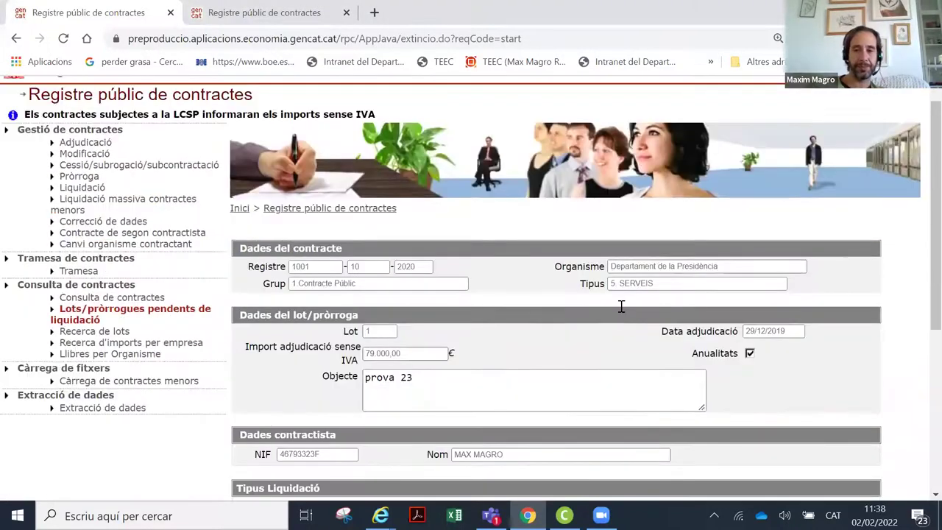
scroll(621, 307, "up", 1)
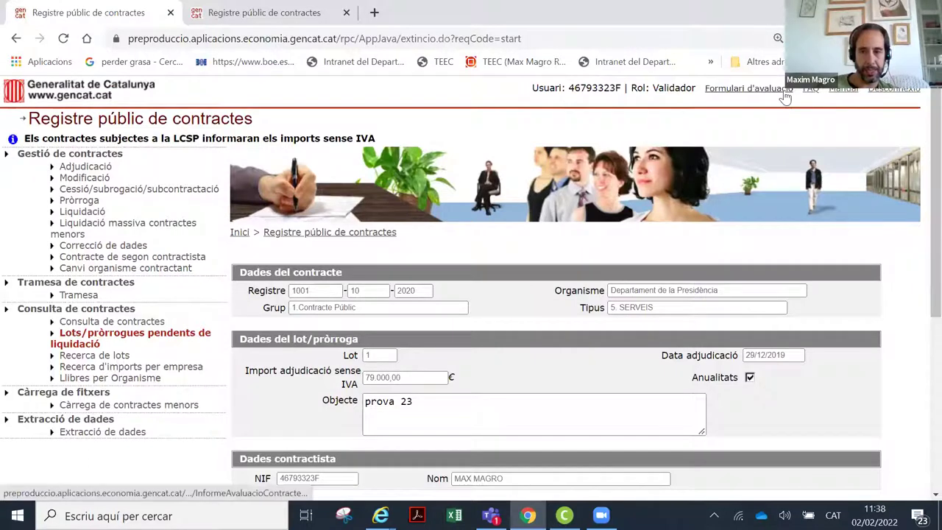
Open the final evaluation PDF, stuck on 'Please wait...', then switch to the Internet Explorer registry window.
left_click(750, 89)
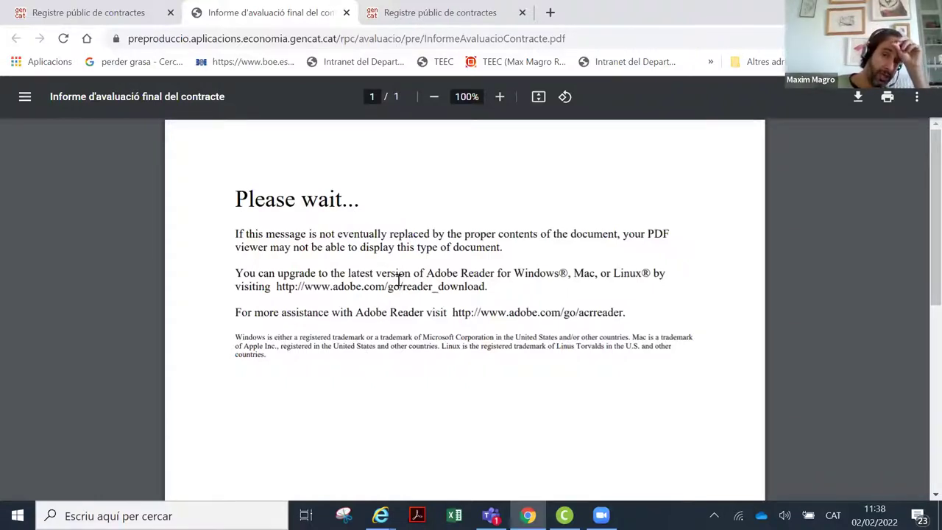
left_click_drag(685, 344, 238, 201)
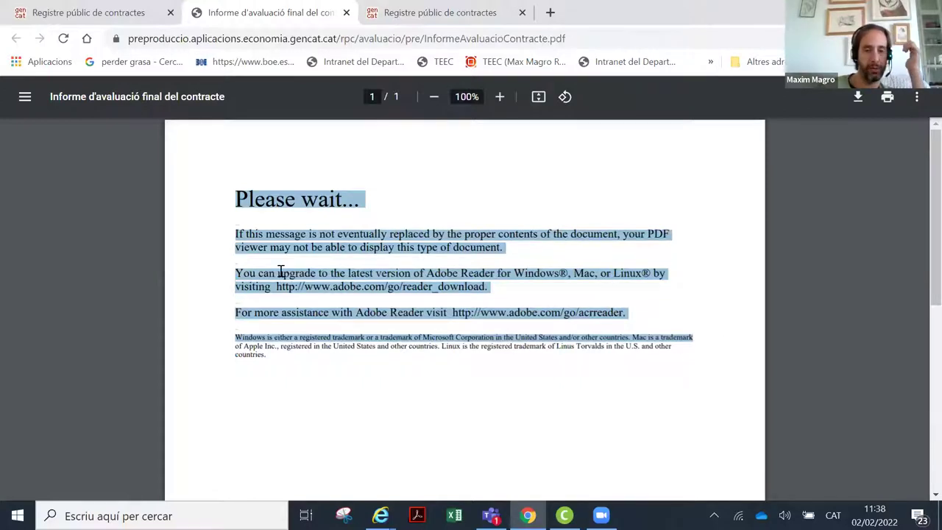
left_click(380, 515)
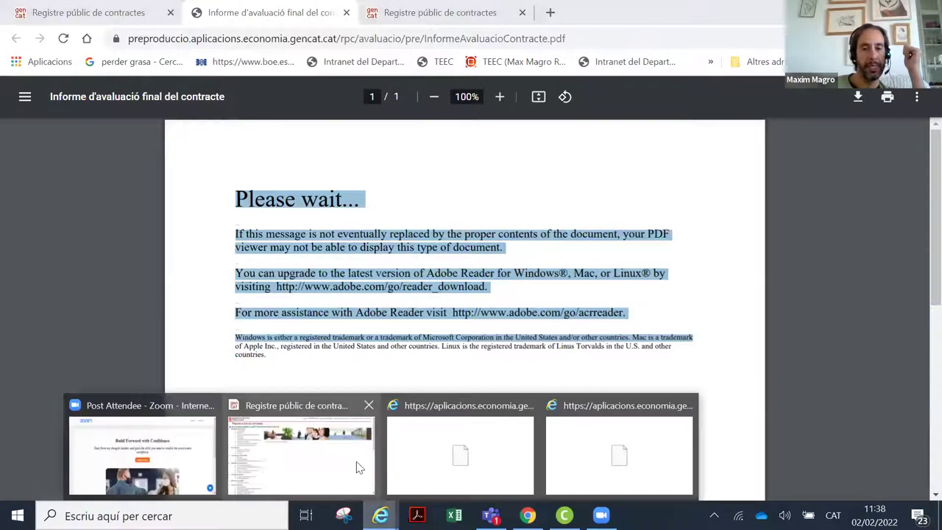
left_click(267, 460)
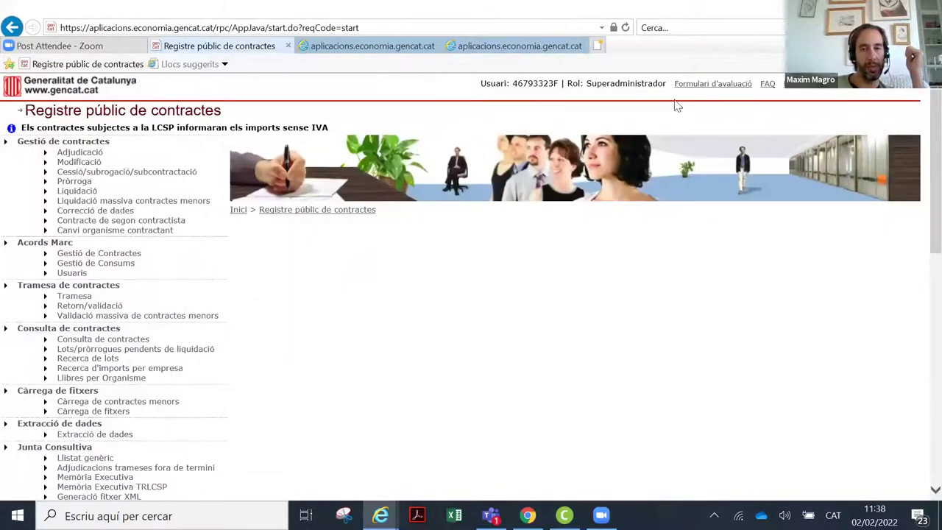
Open the contract evaluation form PDF and place the caret in the Codi d'expedient field.
left_click(694, 86)
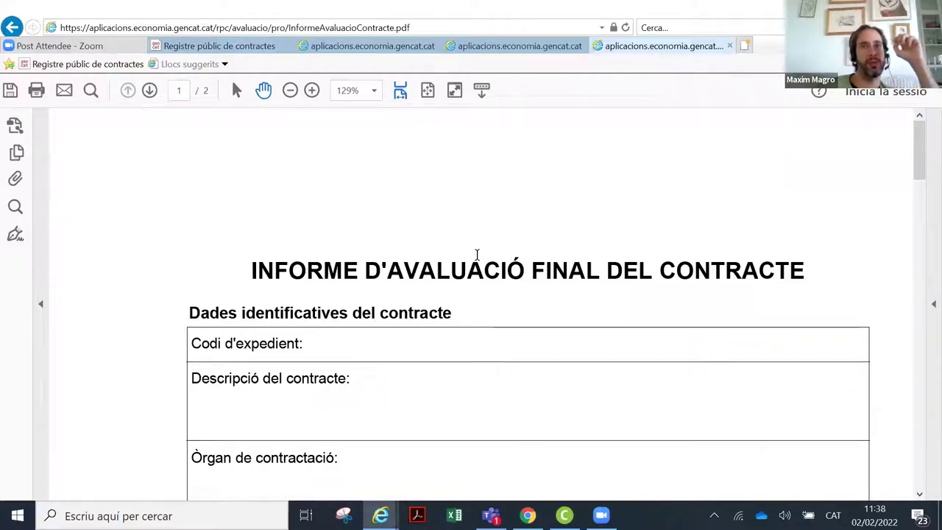
scroll(468, 257, "down", 1)
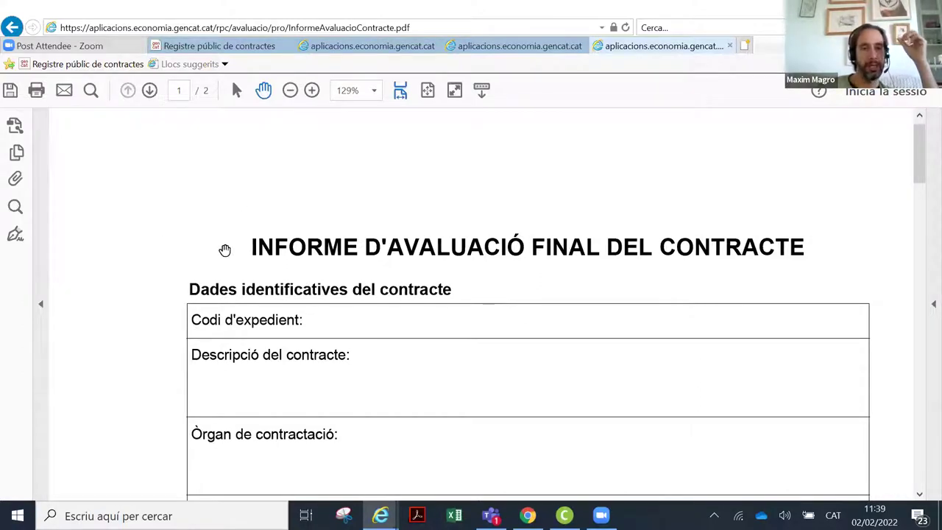
scroll(434, 273, "down", 2)
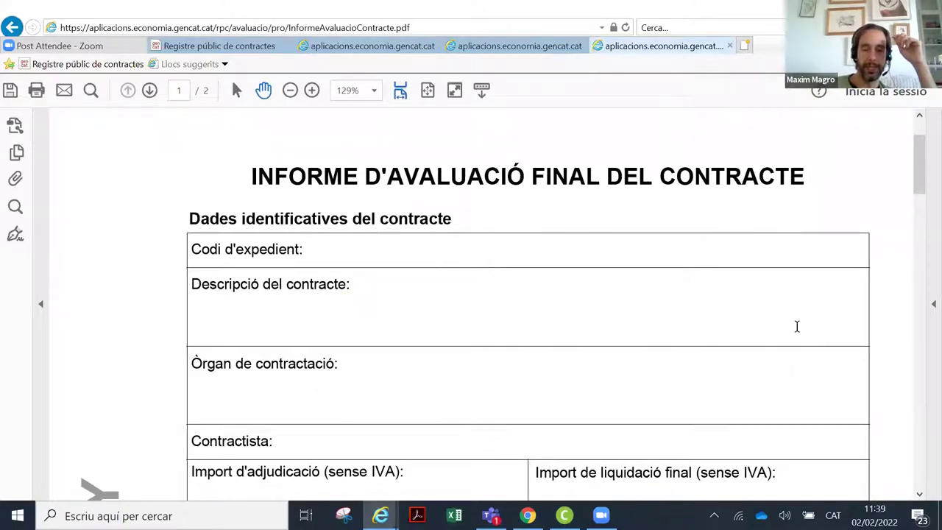
scroll(796, 327, "down", 3)
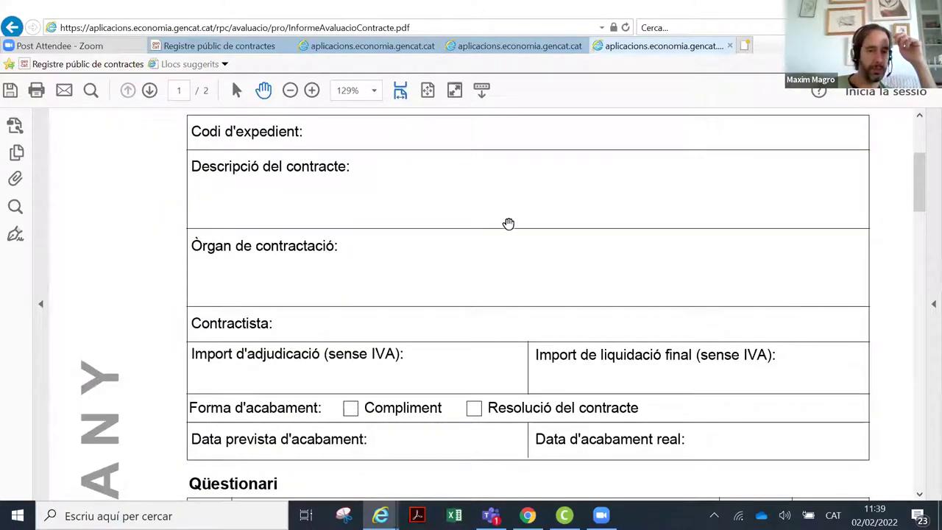
scroll(479, 207, "up", 1)
left_click(385, 175)
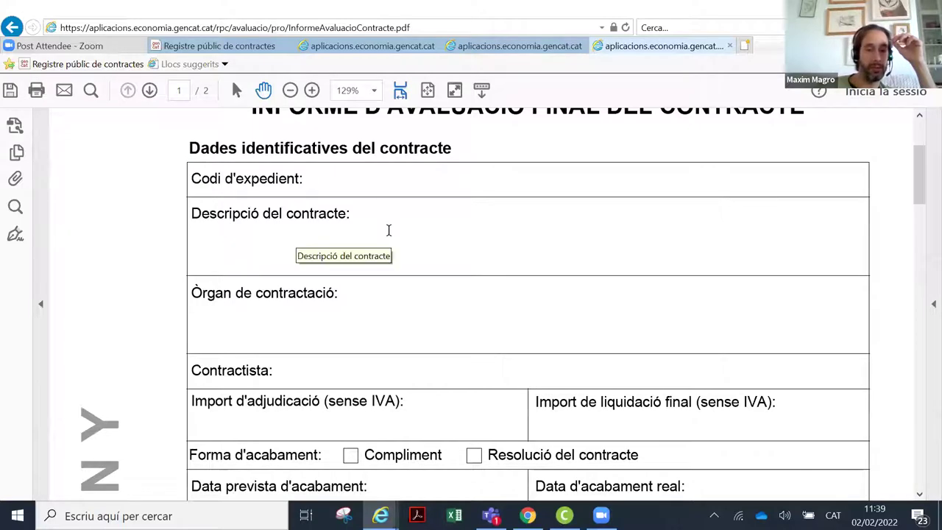
scroll(388, 232, "down", 1)
scroll(361, 243, "down", 1)
Go through the Contractista, award amount, final liquidation amount and end date fields.
left_click(343, 273)
scroll(382, 301, "down", 1)
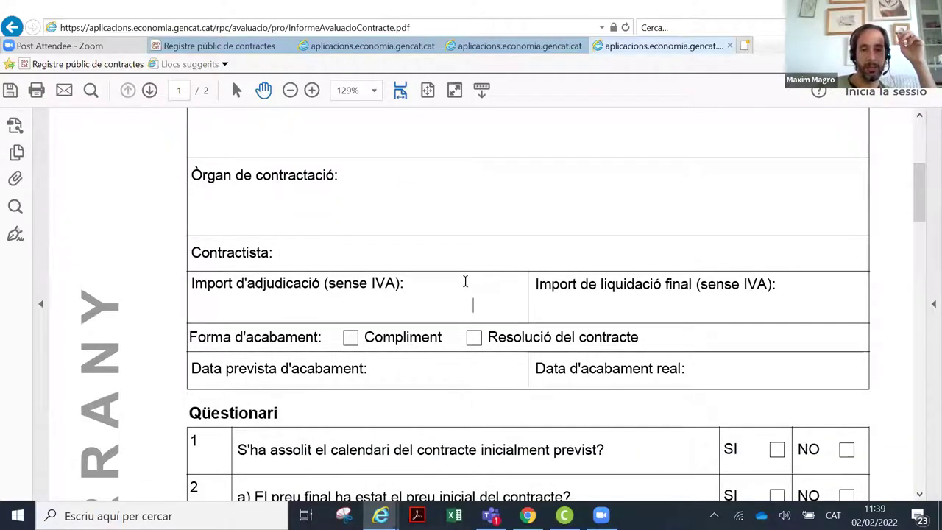
left_click(464, 280)
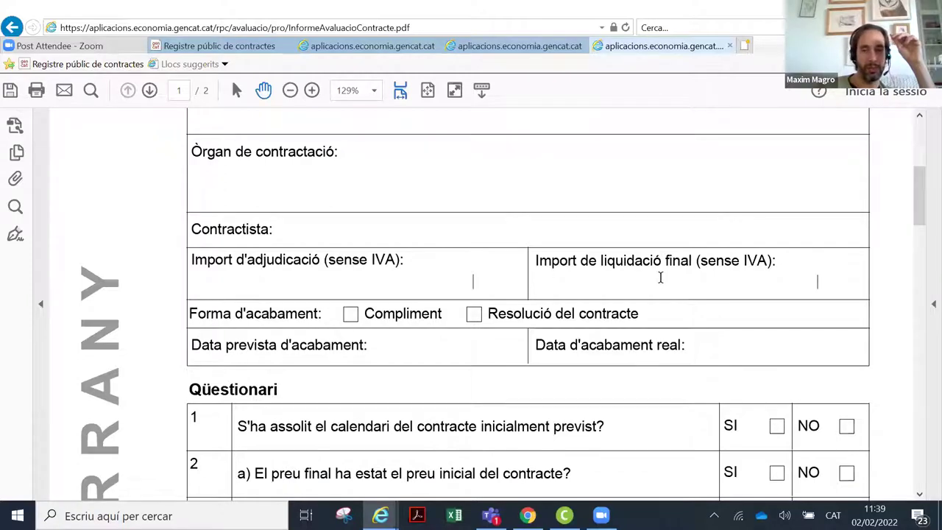
scroll(454, 275, "down", 1)
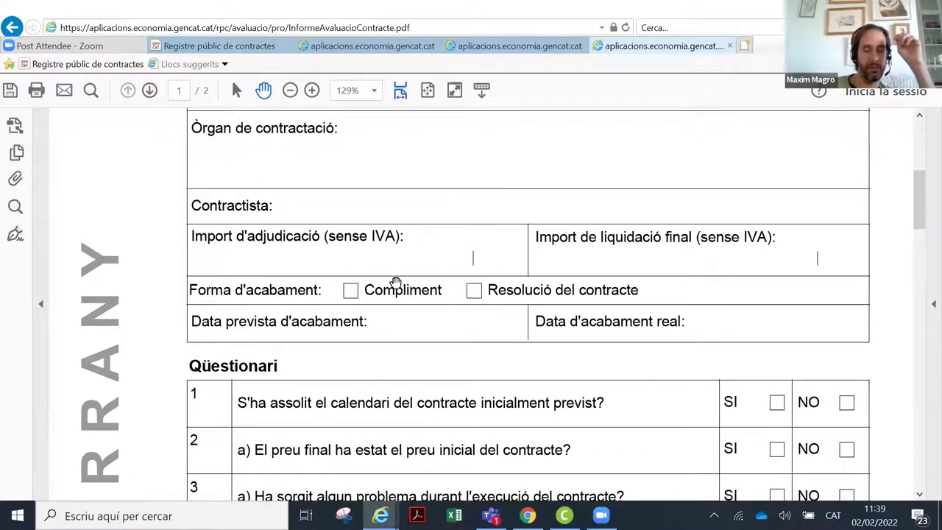
left_click(584, 274)
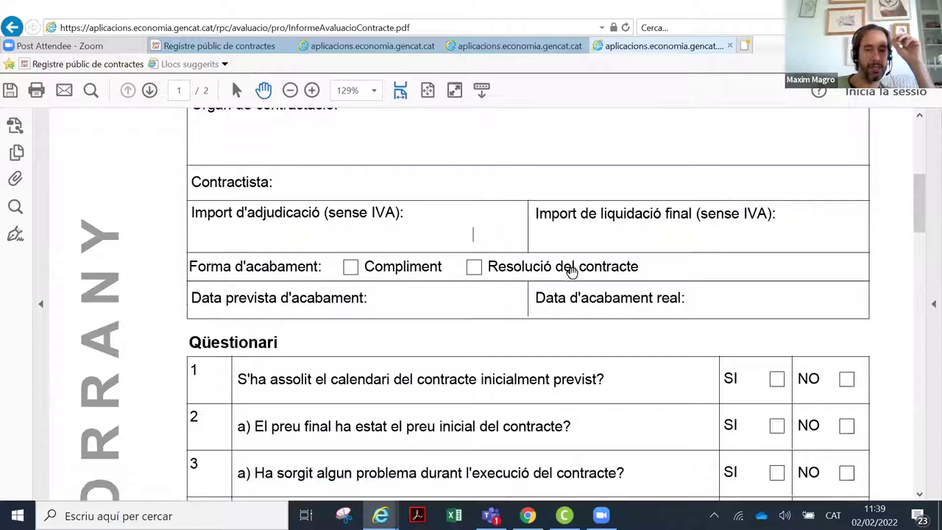
left_click(410, 295)
left_click(729, 300)
Scroll down to page 2 and place the caret in the Observacions box.
scroll(442, 302, "down", 8)
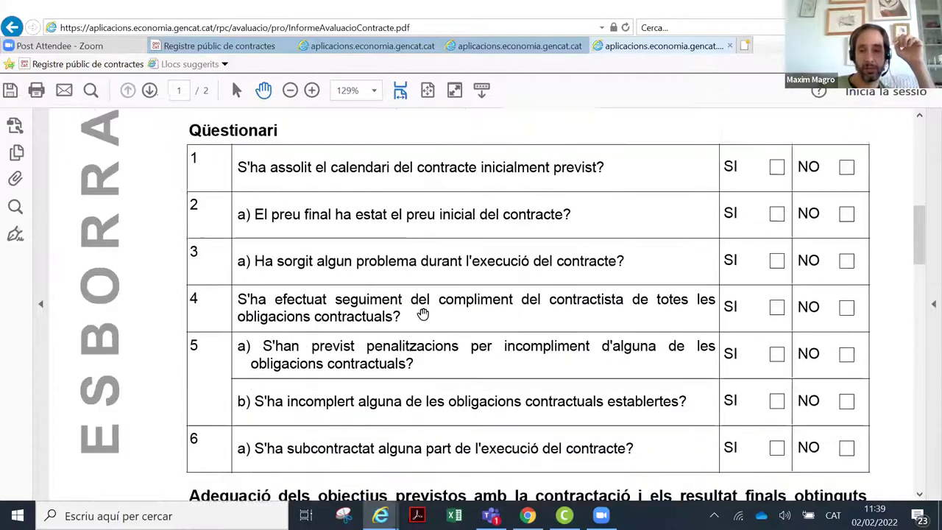
scroll(627, 273, "down", 1)
scroll(795, 200, "up", 2)
scroll(782, 211, "down", 2)
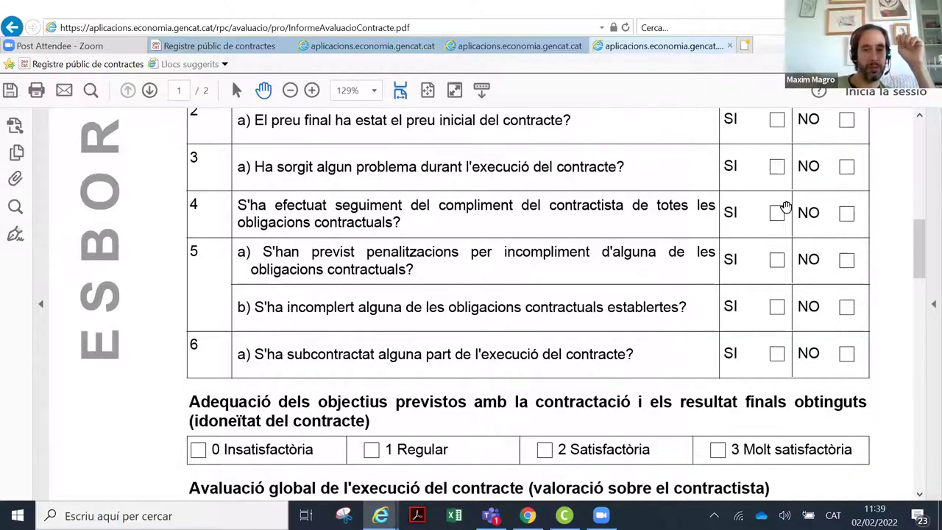
scroll(784, 209, "down", 5)
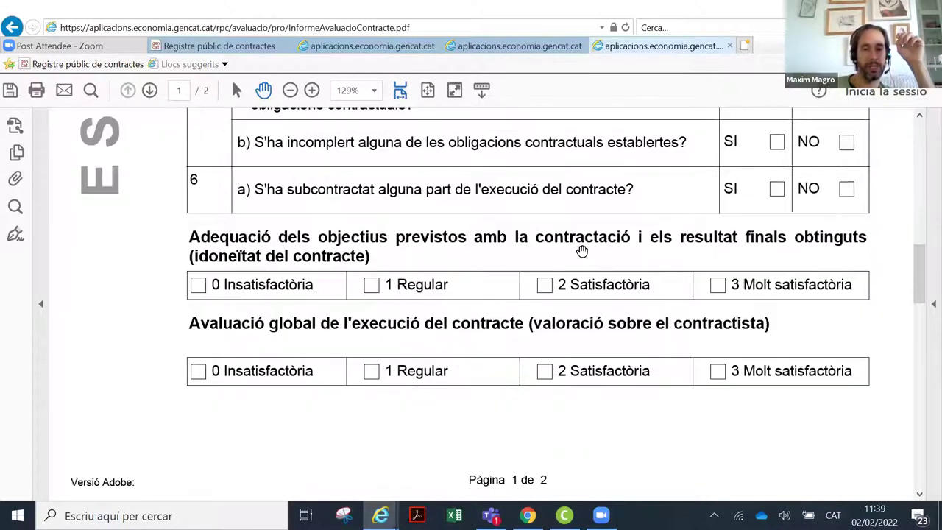
scroll(571, 254, "down", 7)
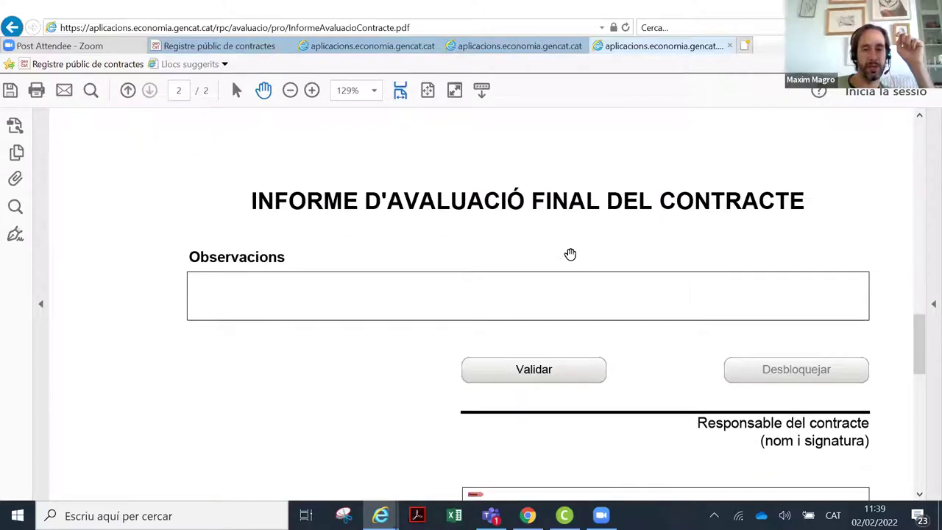
left_click(239, 290)
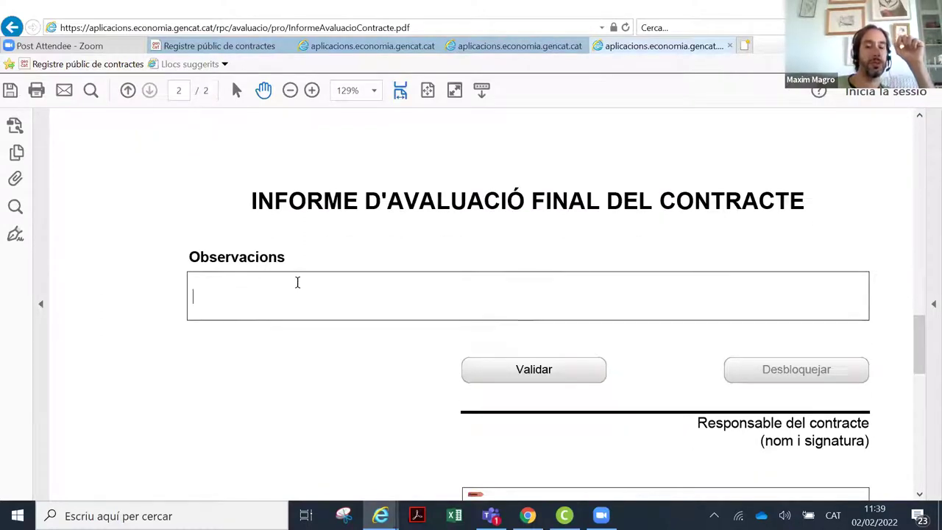
scroll(297, 282, "down", 3)
Validate the blank evaluation form and dismiss the warning listing its missing required fields.
left_click(542, 208)
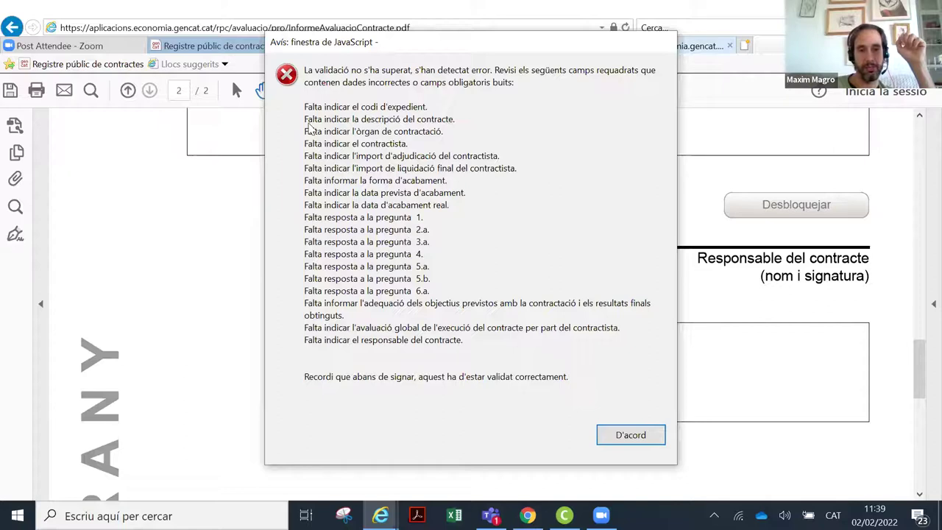
key("Return")
scroll(437, 287, "down", 3)
mouse_move(920, 199)
left_mouse_down()
mouse_move(919, 440)
mouse_move(920, 377)
left_mouse_up()
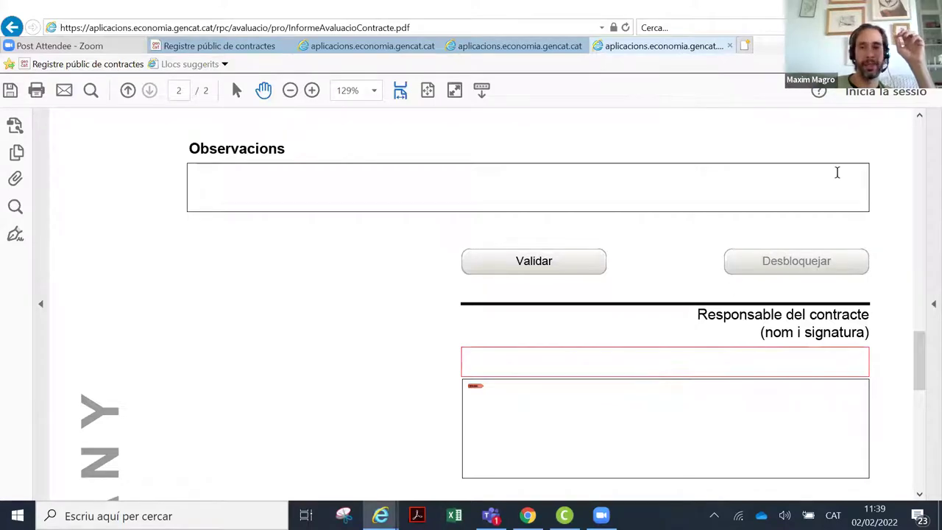
scroll(763, 180, "up", 3)
scroll(762, 180, "up", 5)
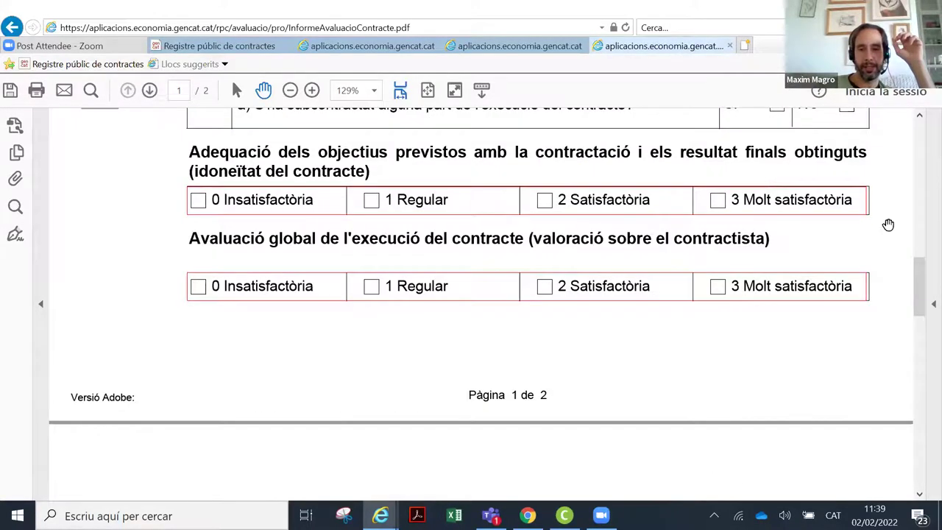
Review the red-outlined required fields, including Descripció del contracte, through the form.
left_click_drag(921, 330, 920, 168)
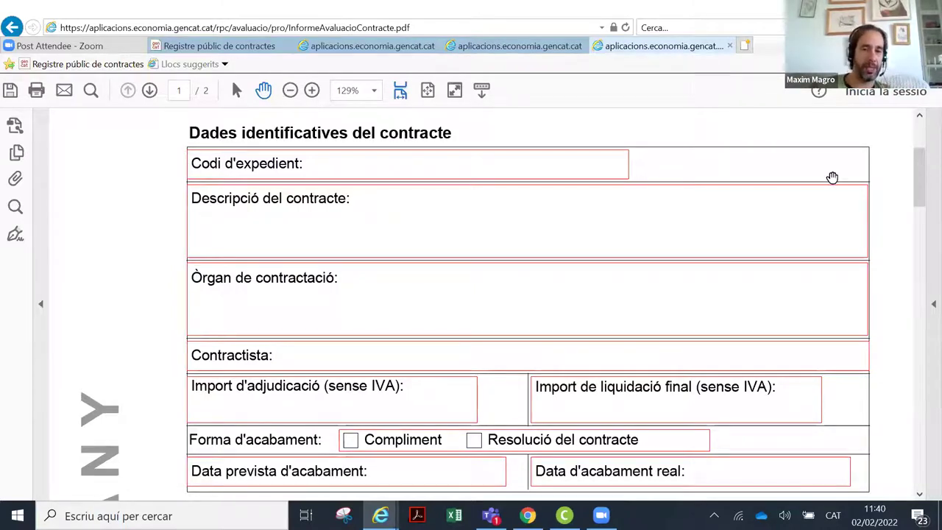
left_click(437, 243)
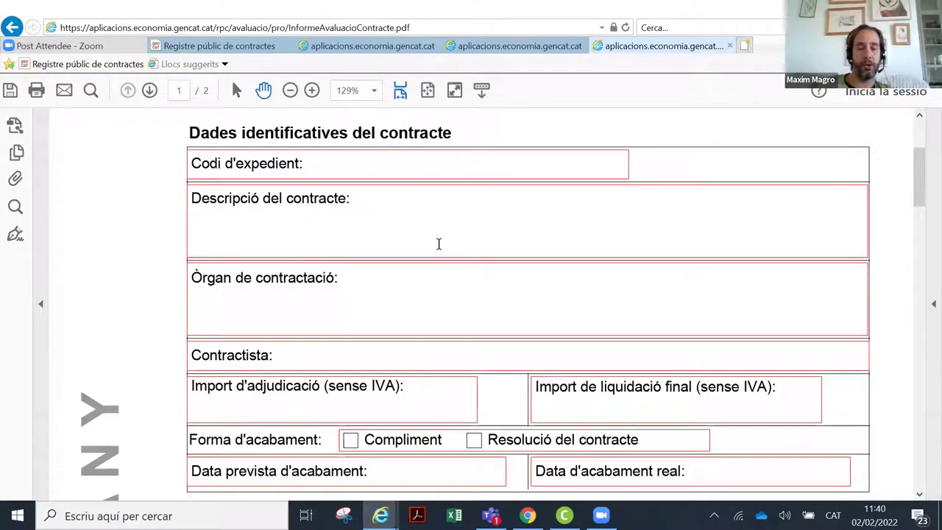
scroll(366, 158, "down", 10)
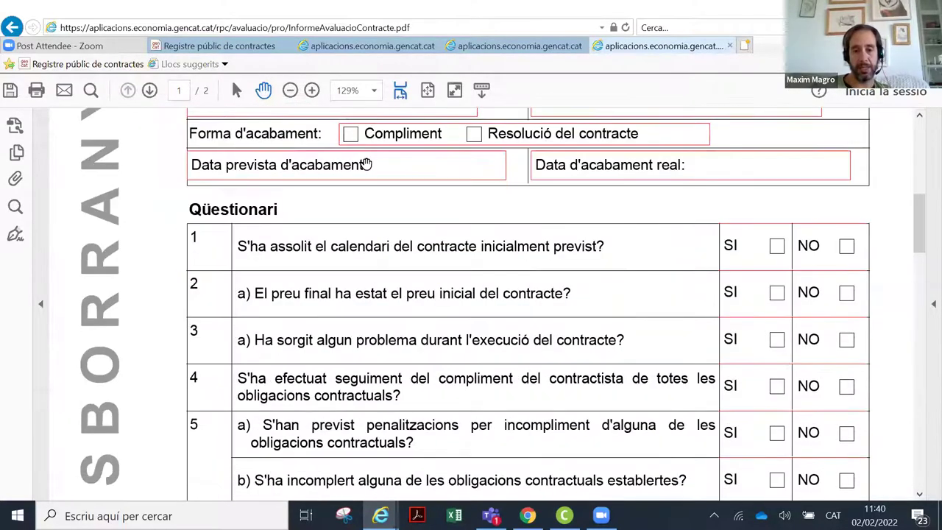
scroll(366, 162, "down", 15)
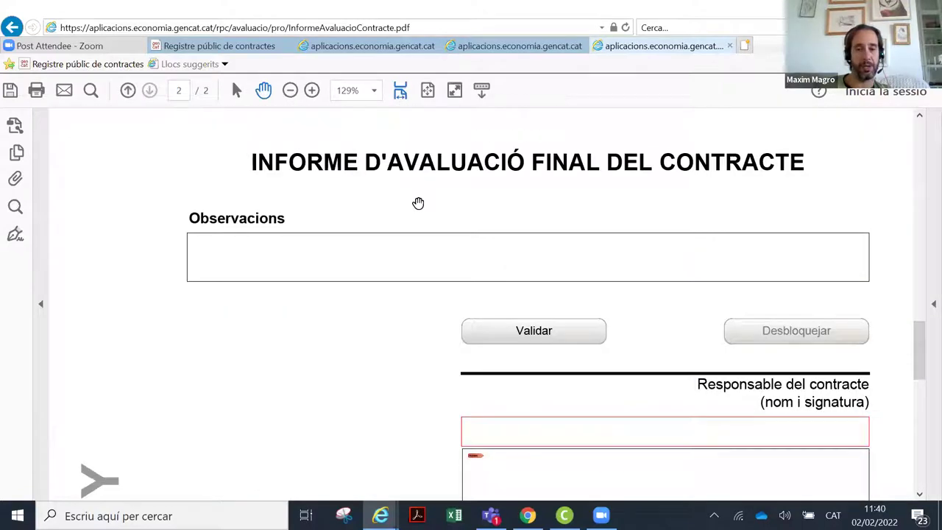
scroll(522, 412, "down", 1)
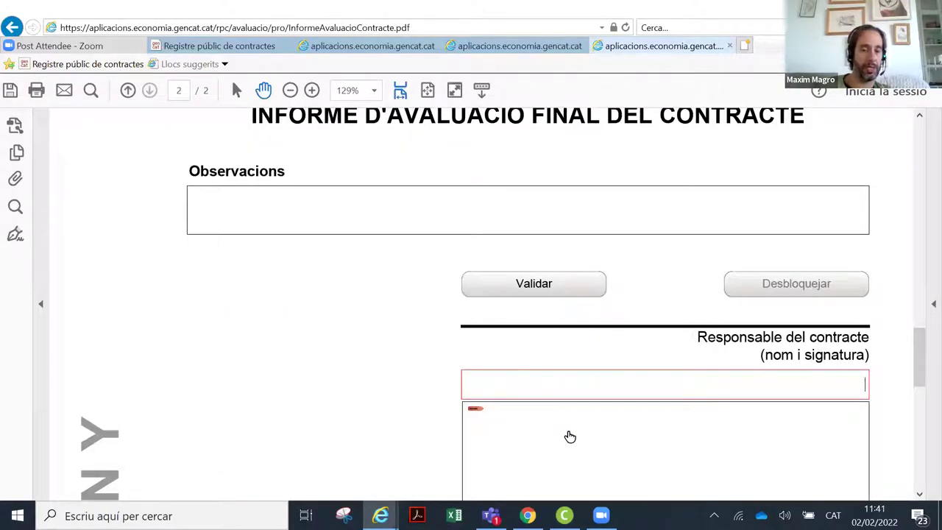
Return to the Registre tab in Chrome and open Liquidació from the left menu.
left_click(524, 514)
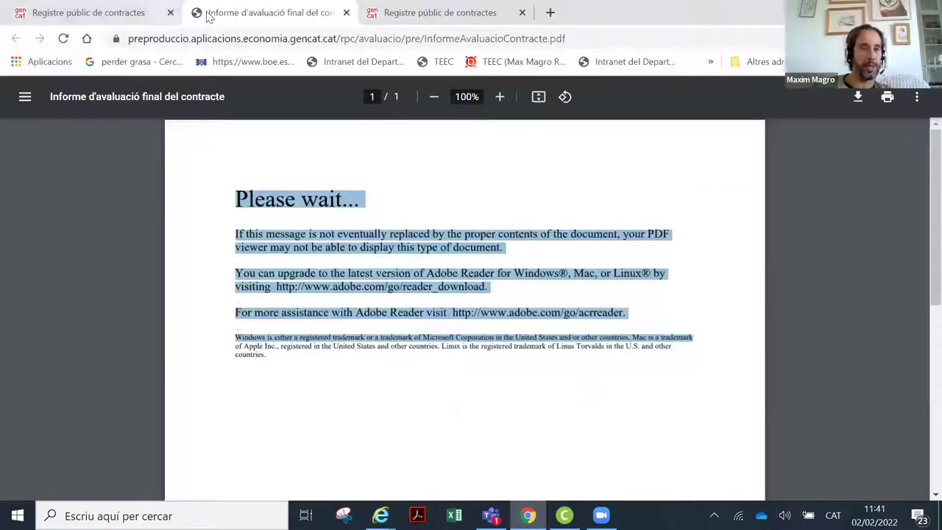
left_click(130, 12)
scroll(175, 216, "down", 2)
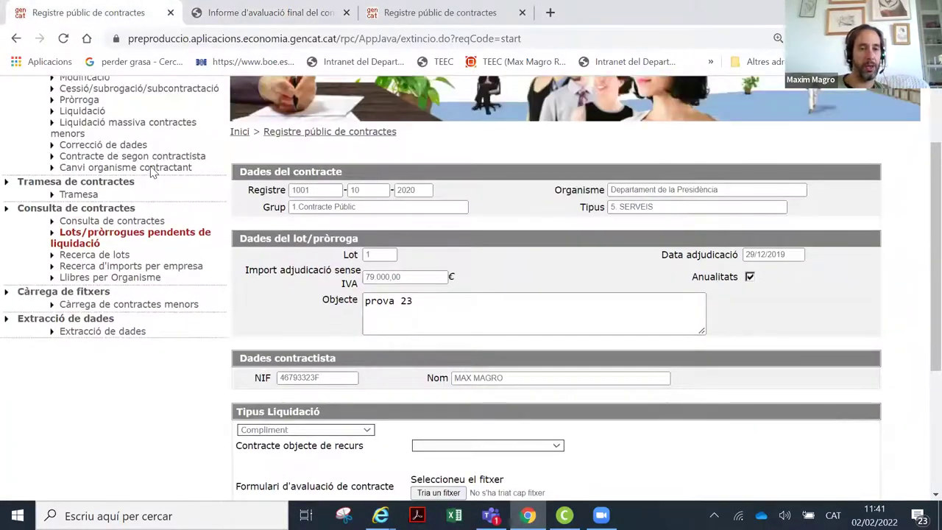
scroll(130, 235, "up", 2)
left_click(96, 213)
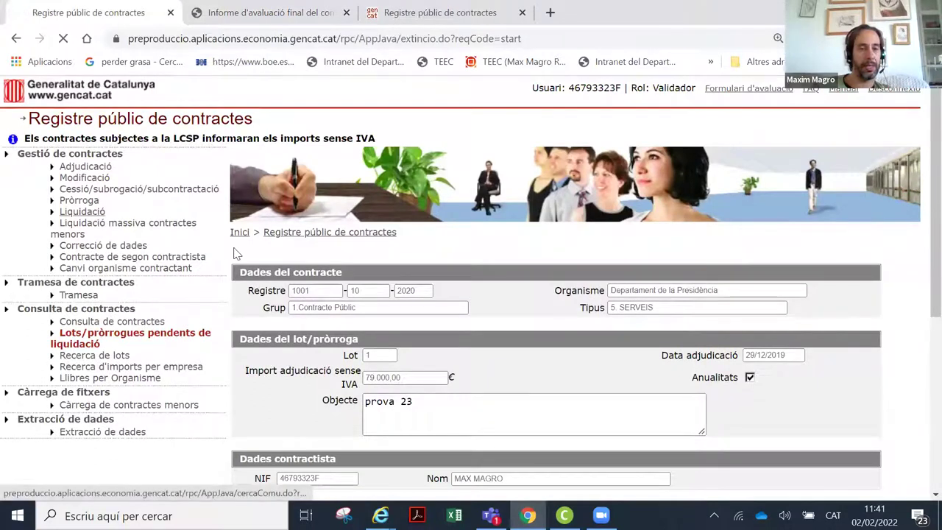
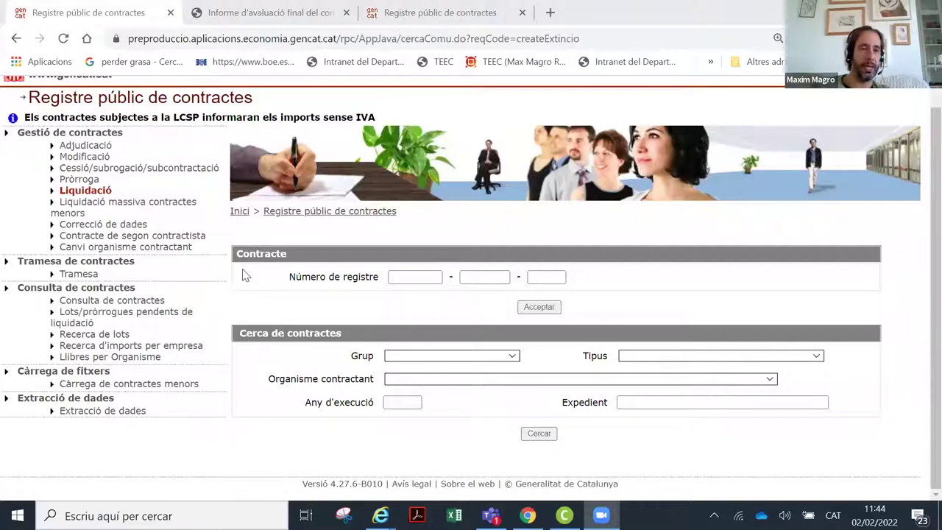
Open the Adjudicació award form, toggling the Contracte menor options but leaving both unticked.
left_click(66, 146)
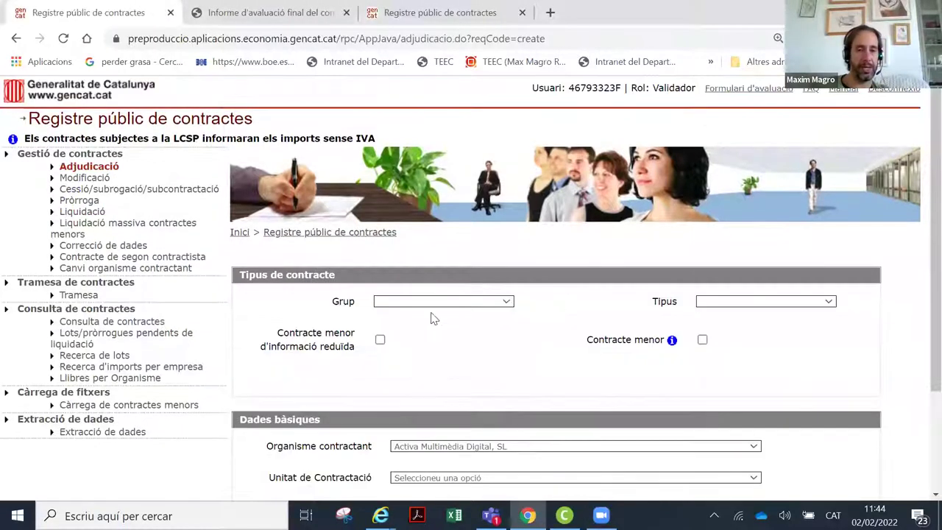
left_click(380, 340)
left_click(703, 340)
scroll(294, 353, "down", 1)
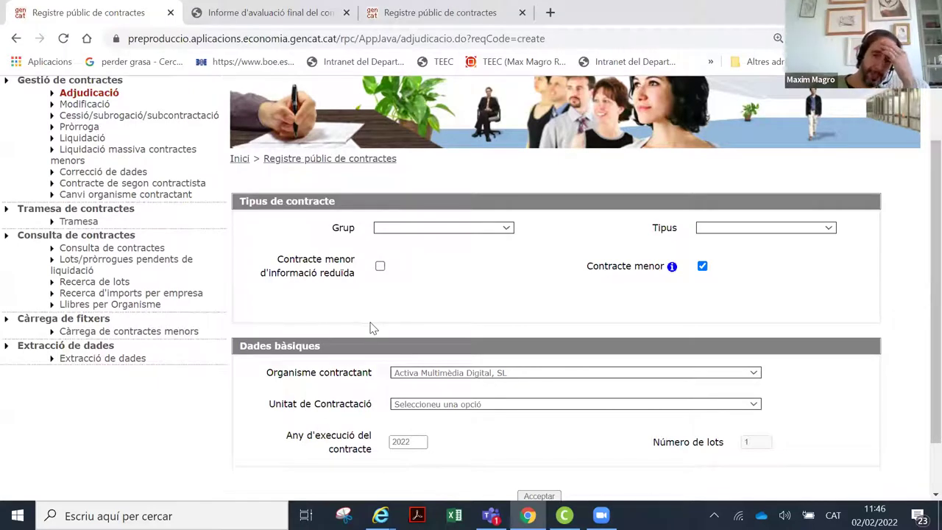
left_click(702, 265)
scroll(499, 297, "up", 1)
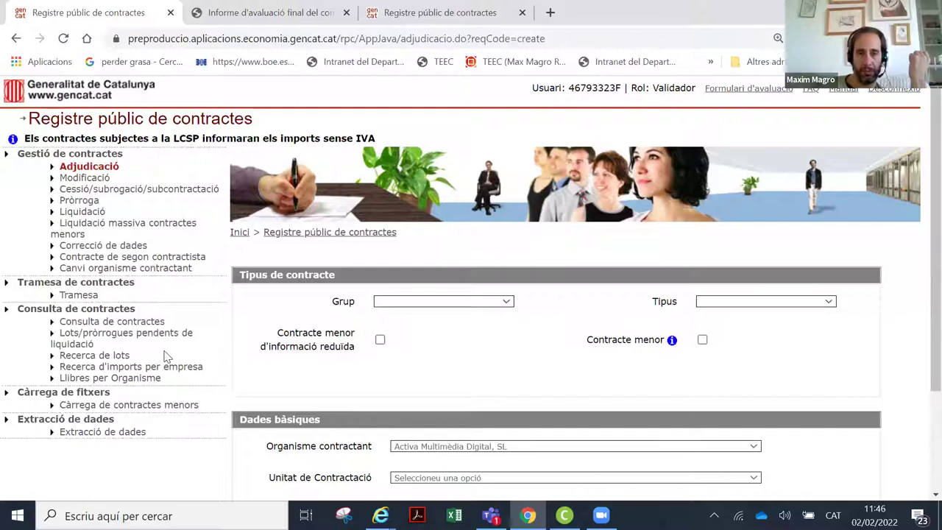
Show Lots/pròrrogues pendents de liquidació with the Contractes menors/no menors filter left blank.
left_click(127, 332)
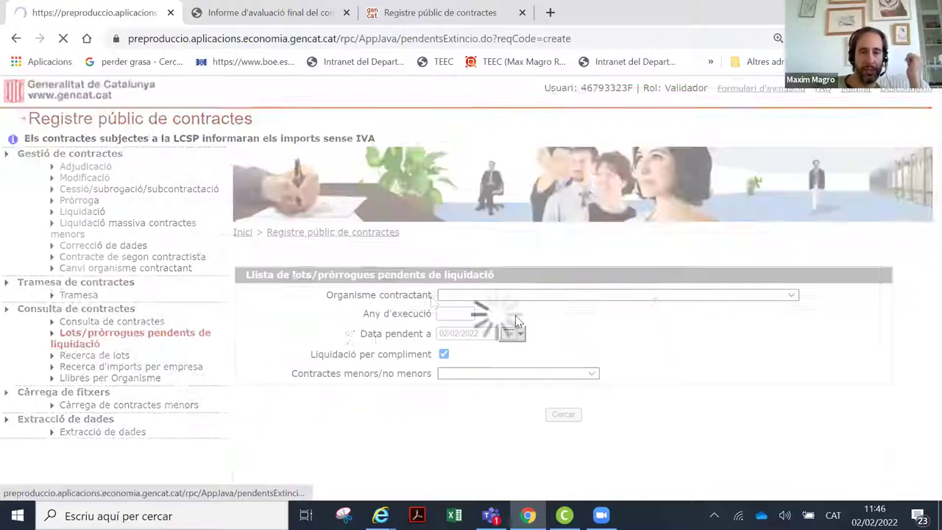
left_click(519, 374)
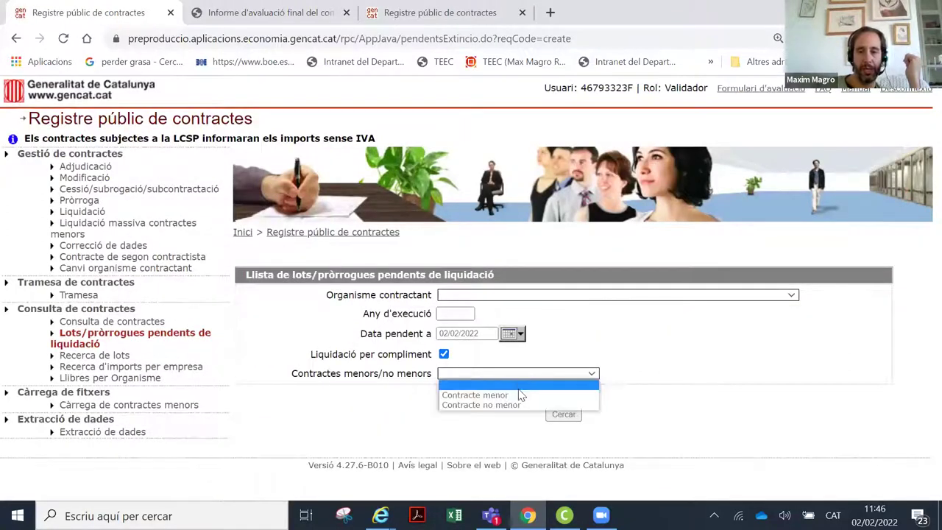
left_click(515, 396)
left_click(528, 375)
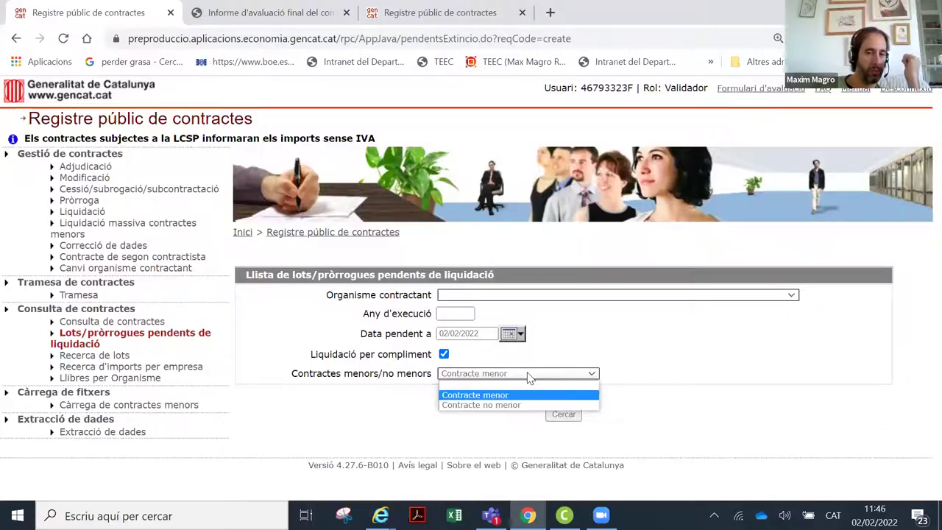
left_click(528, 385)
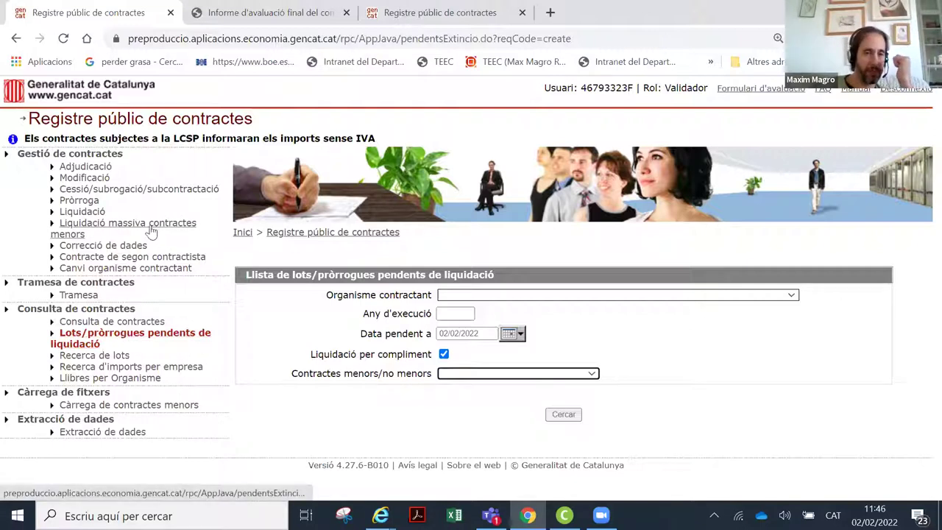
Search Liquidació massiva contractes menors for Departament de la Presidència, with the execution year left blank.
left_click(101, 229)
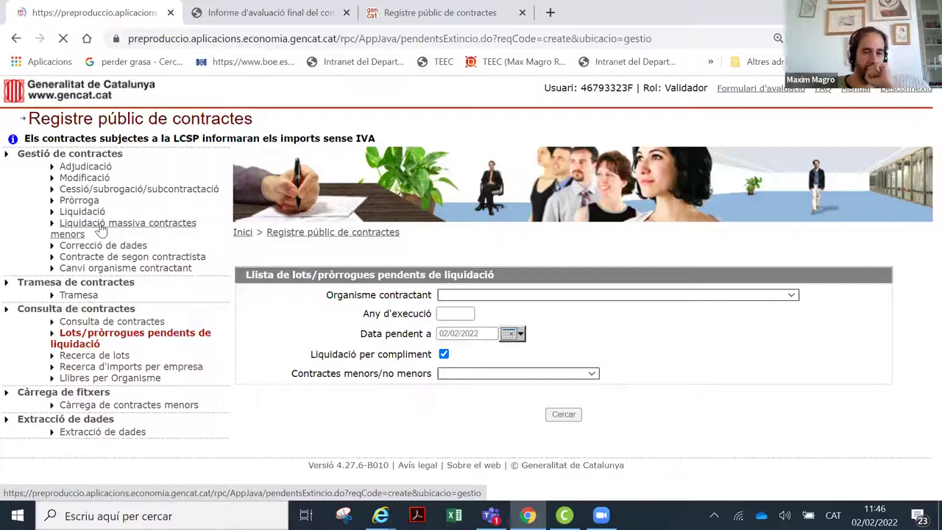
scroll(647, 337, "down", 1)
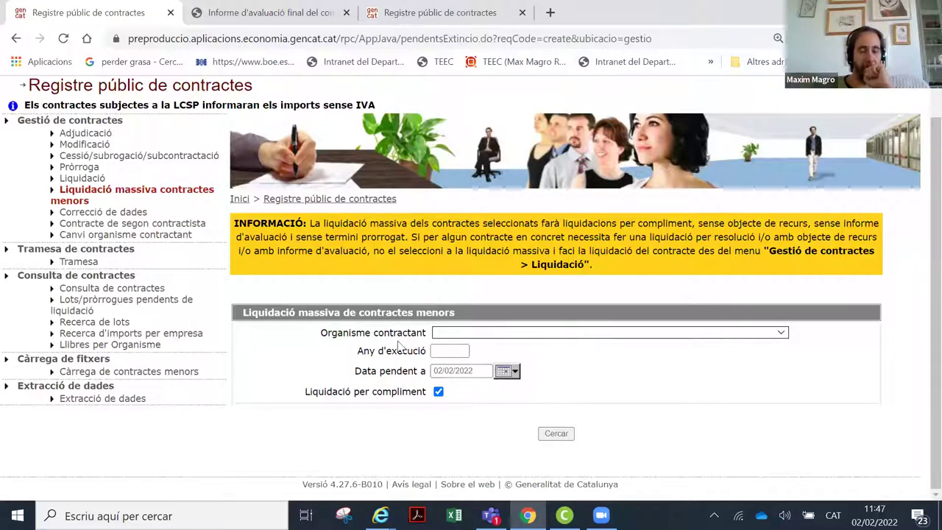
left_click(516, 335)
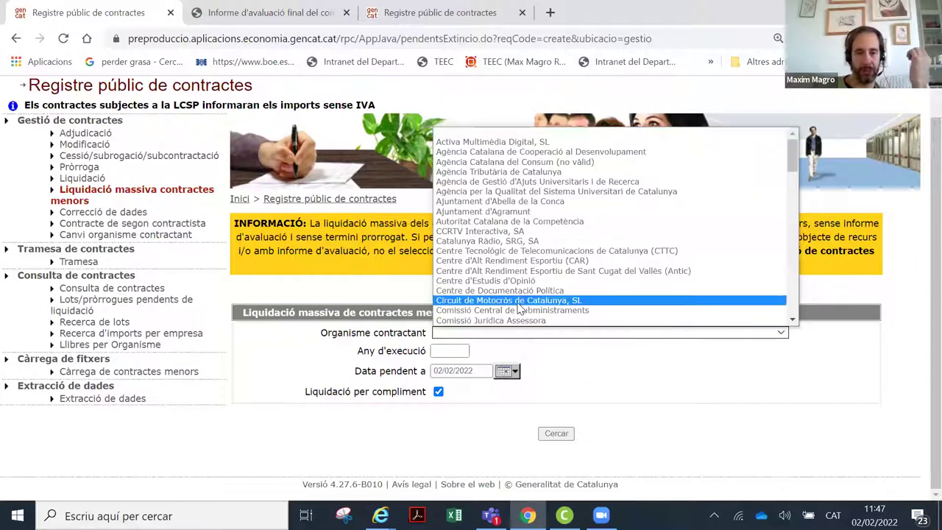
scroll(519, 308, "down", 2)
scroll(519, 307, "down", 5)
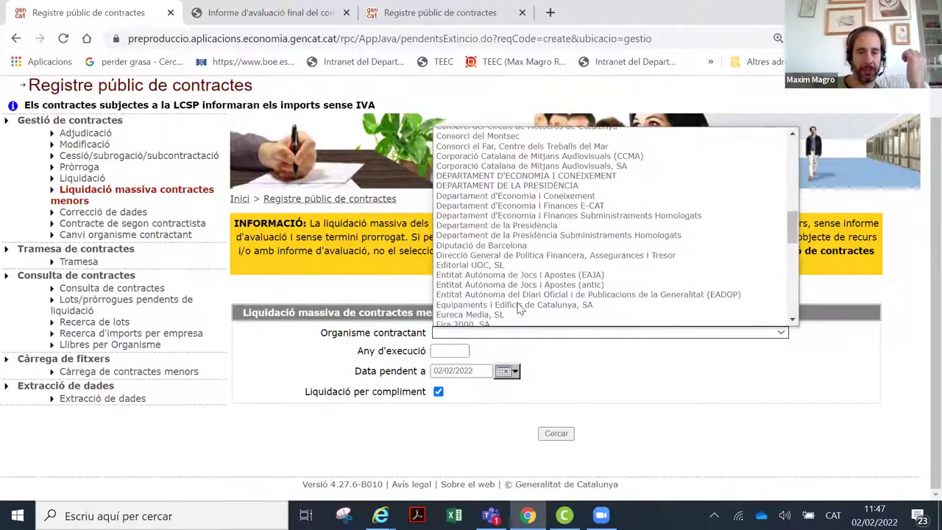
left_click(501, 225)
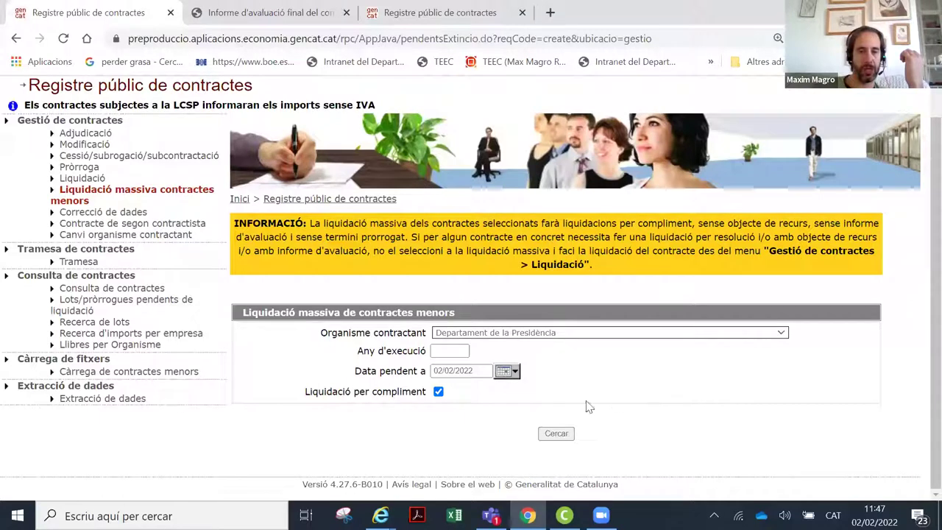
left_click(446, 352)
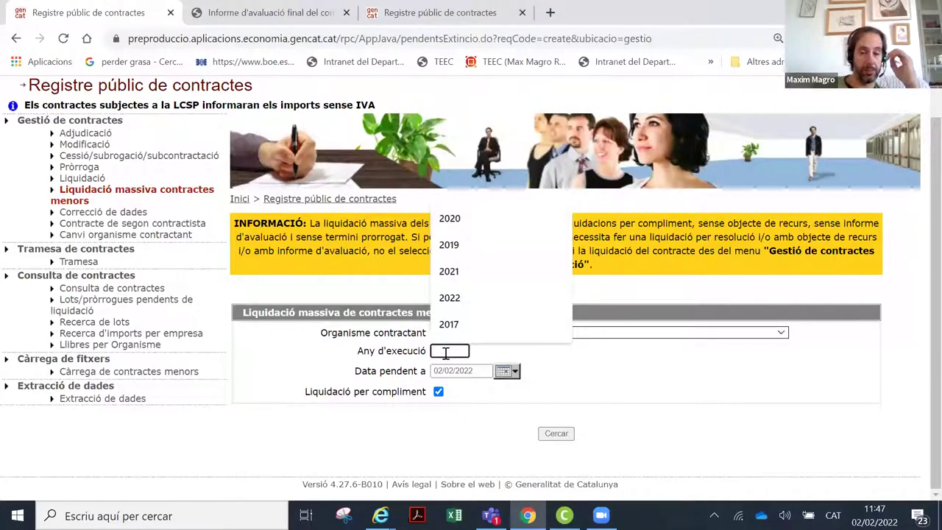
left_click(585, 358)
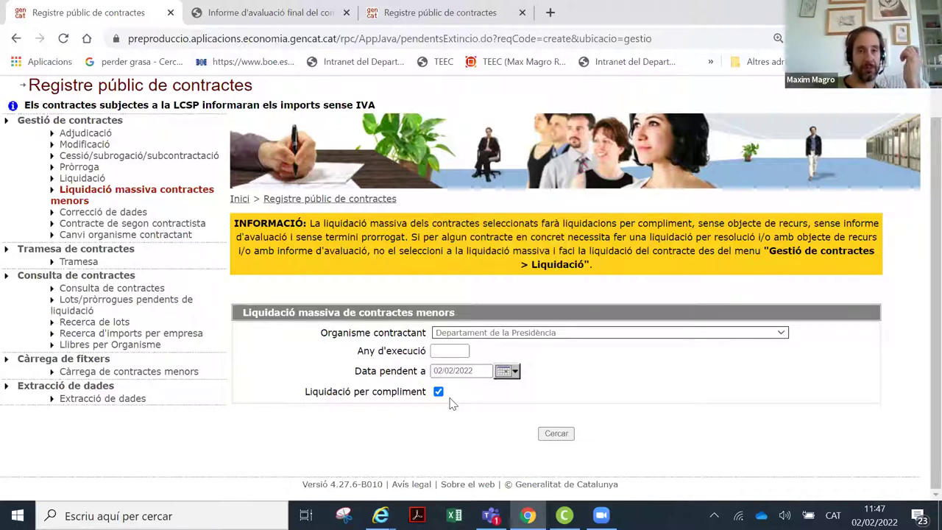
left_click(561, 435)
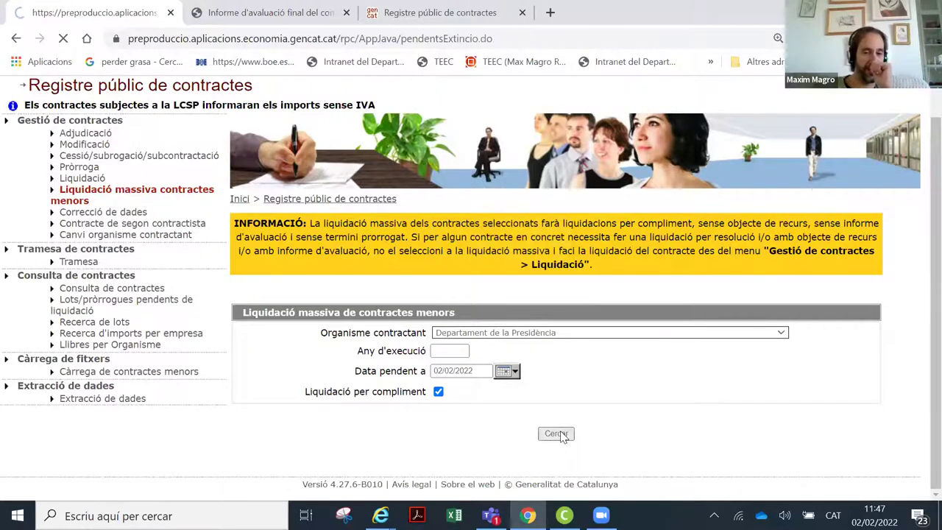
scroll(545, 431, "down", 7)
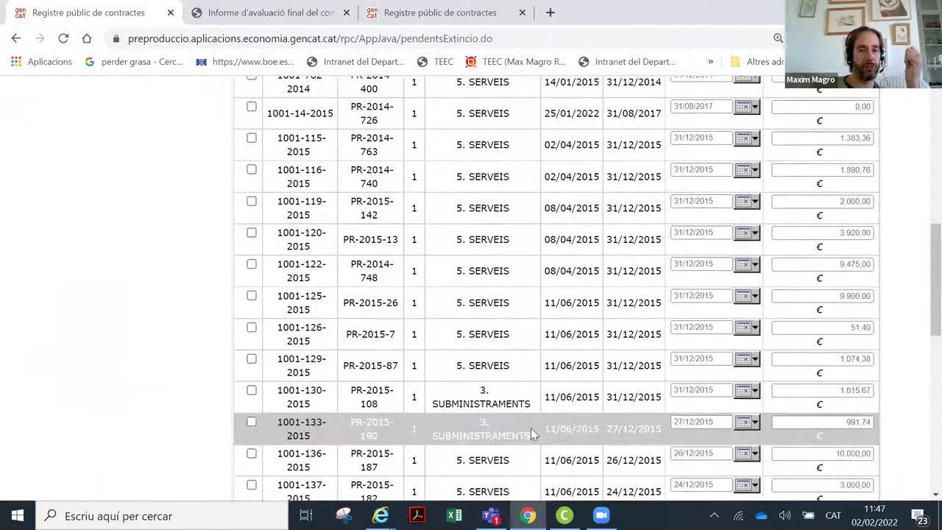
scroll(530, 428, "up", 4)
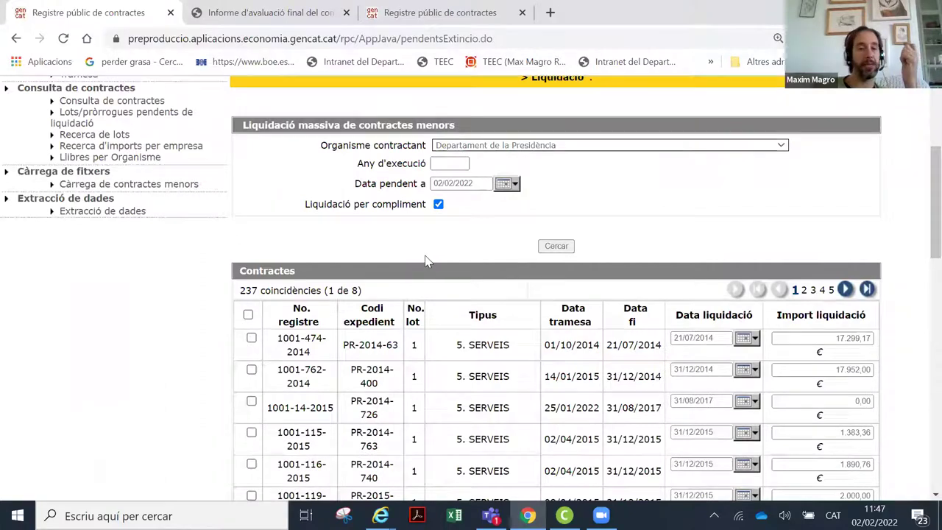
scroll(374, 317, "down", 6)
scroll(375, 318, "up", 3)
scroll(374, 317, "up", 2)
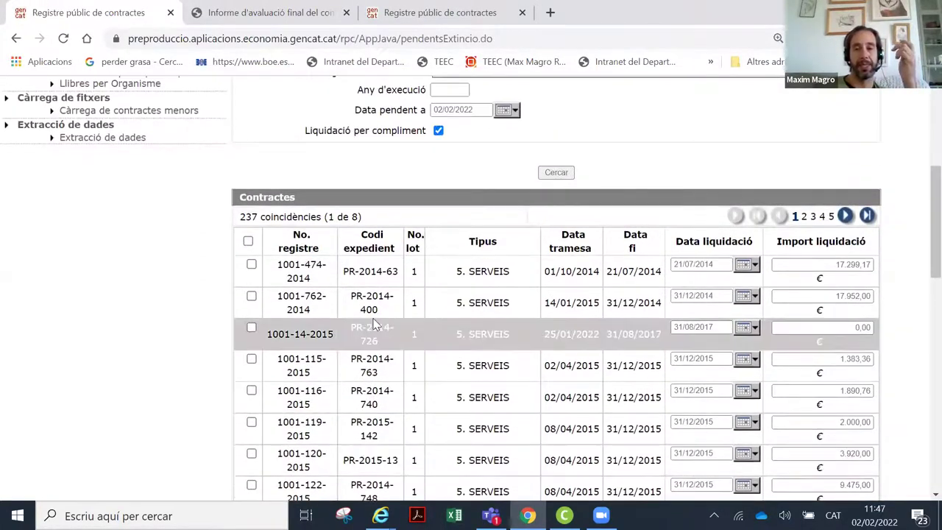
scroll(374, 324, "up", 1)
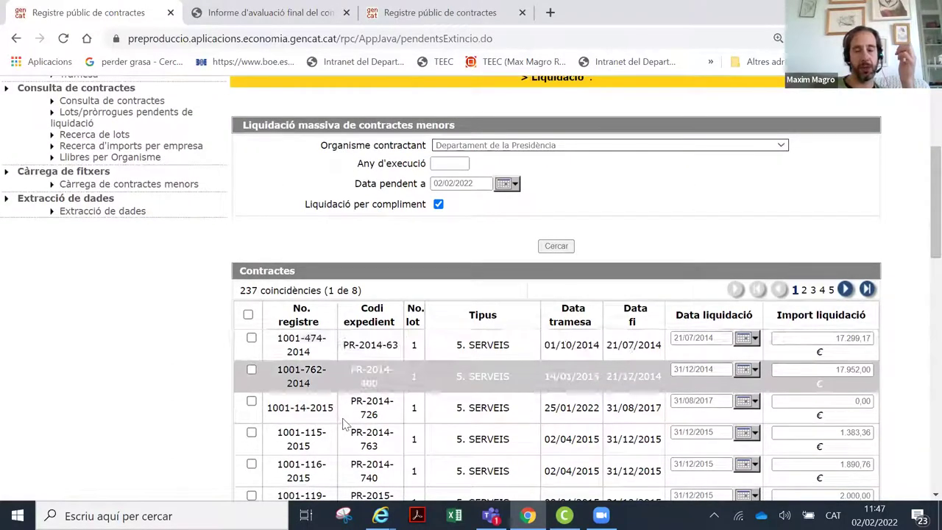
scroll(476, 336, "down", 1)
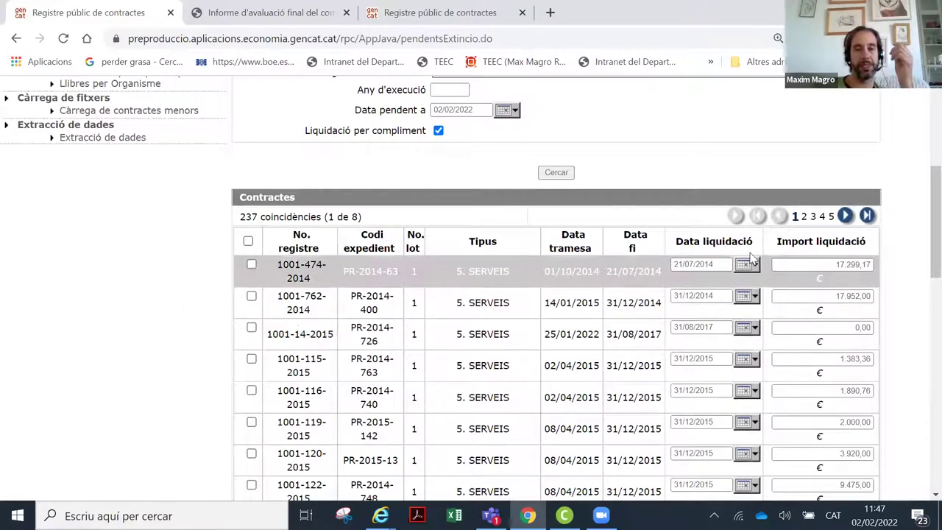
scroll(902, 244, "down", 1)
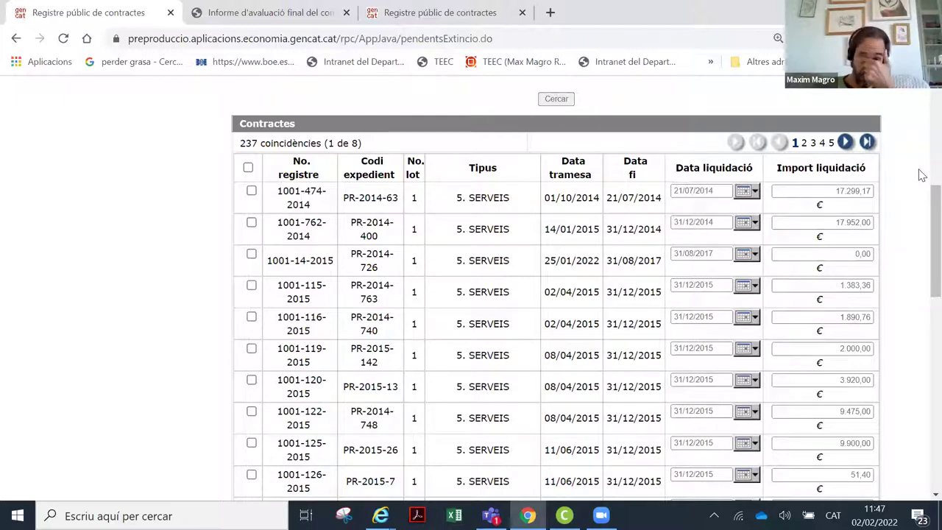
triple_click(726, 190)
left_click(854, 193)
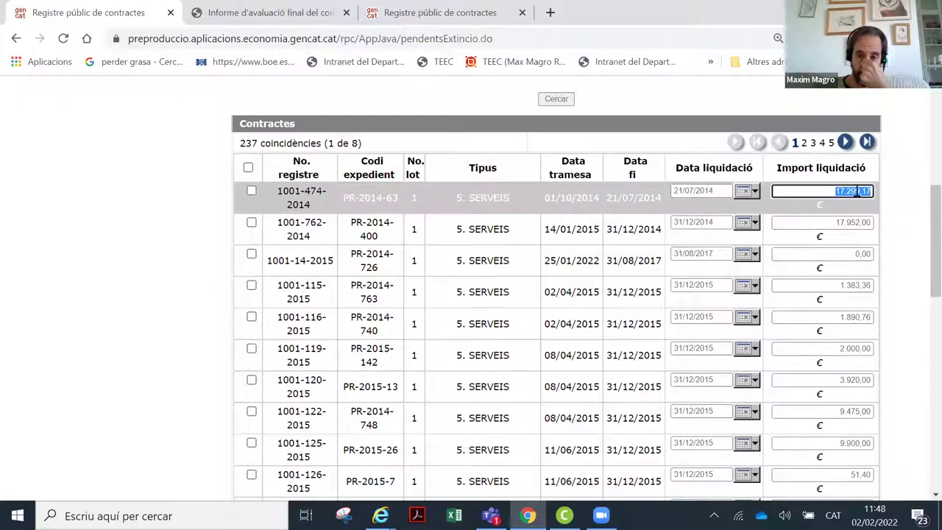
triple_click(723, 220)
left_click(829, 226)
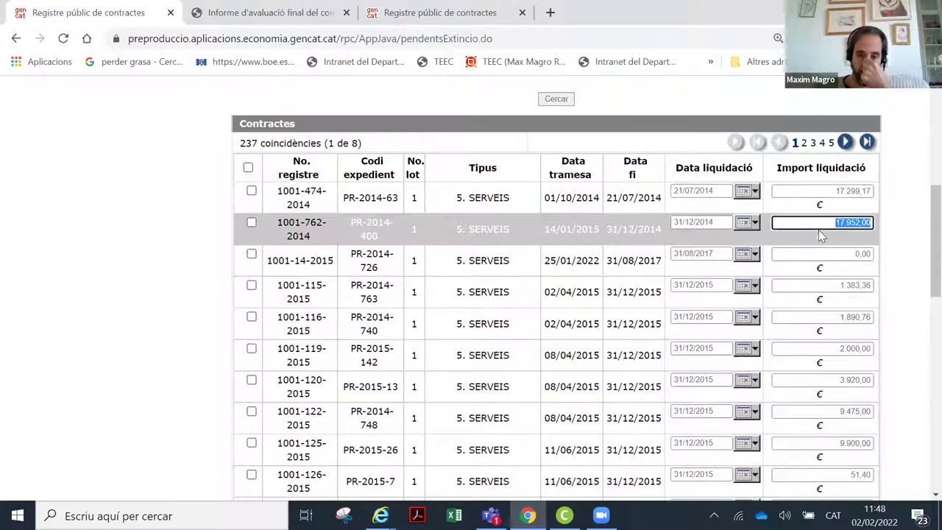
triple_click(714, 254)
left_click(854, 253)
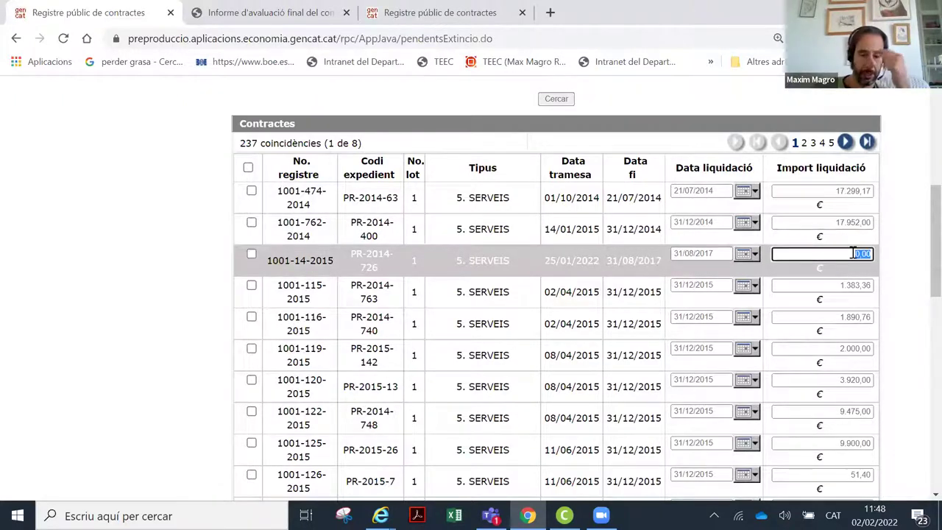
type("4000")
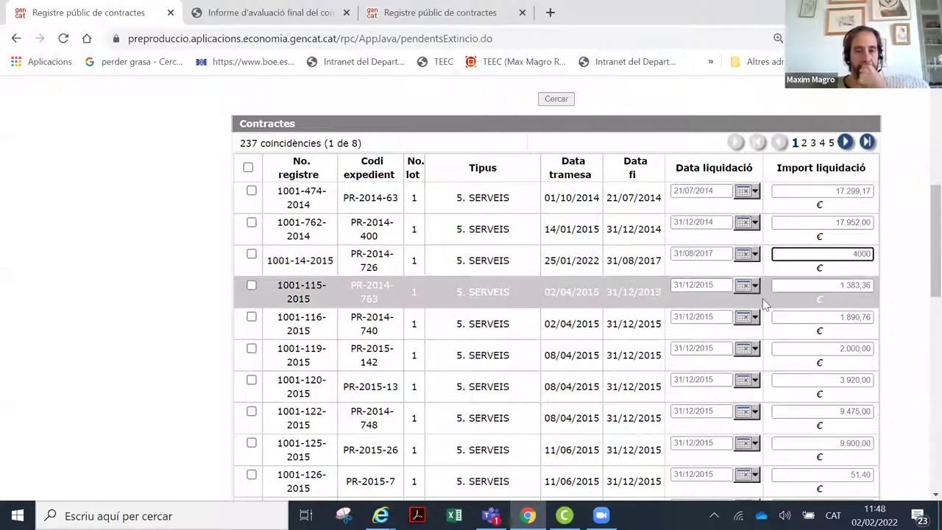
left_click(902, 298)
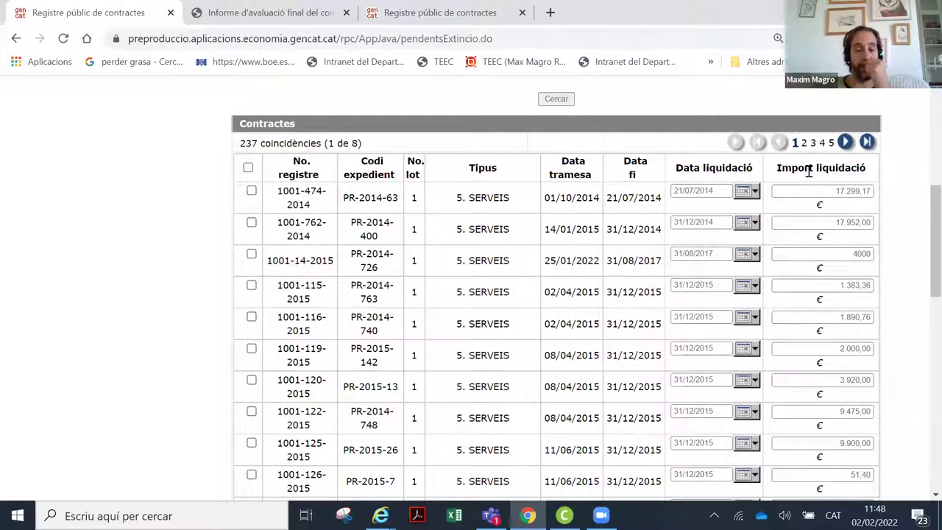
Review the Data liquidació and Import liquidació columns across the results list.
left_click_drag(763, 168, 624, 158)
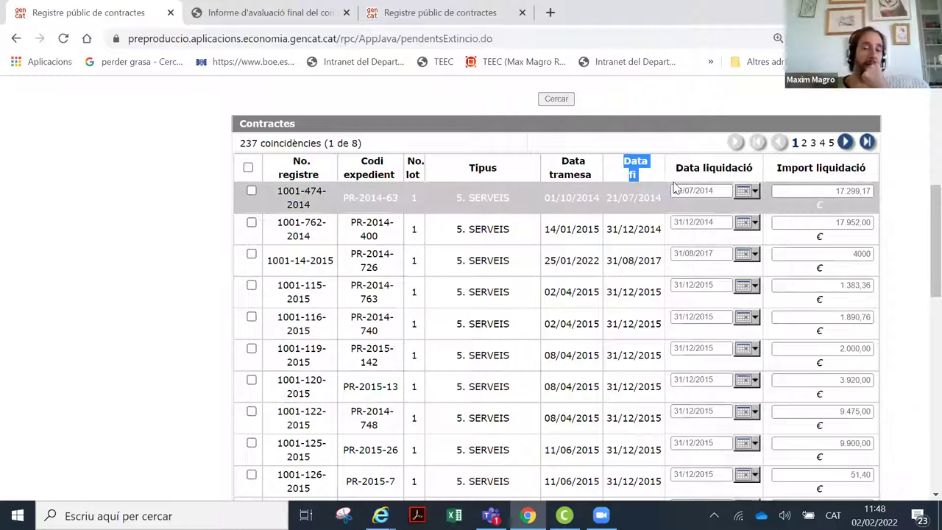
left_click_drag(871, 169, 774, 168)
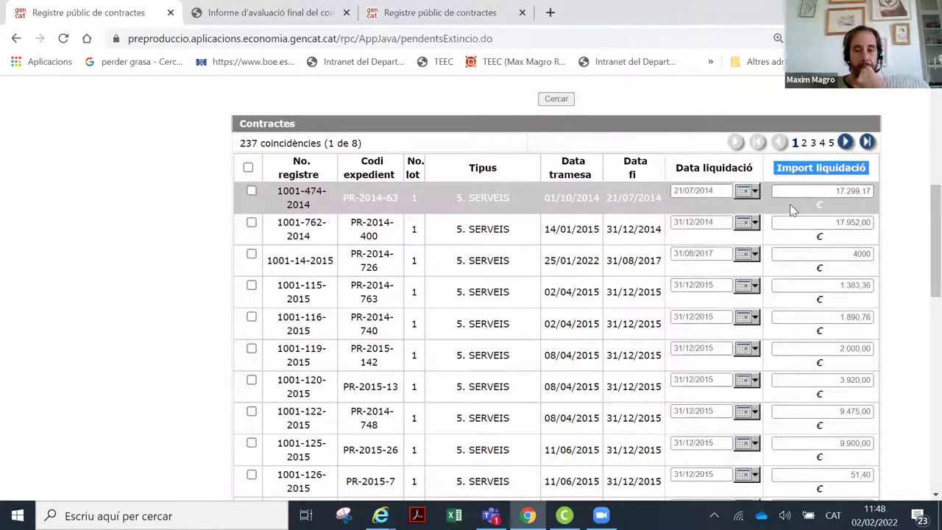
scroll(553, 251, "down", 10)
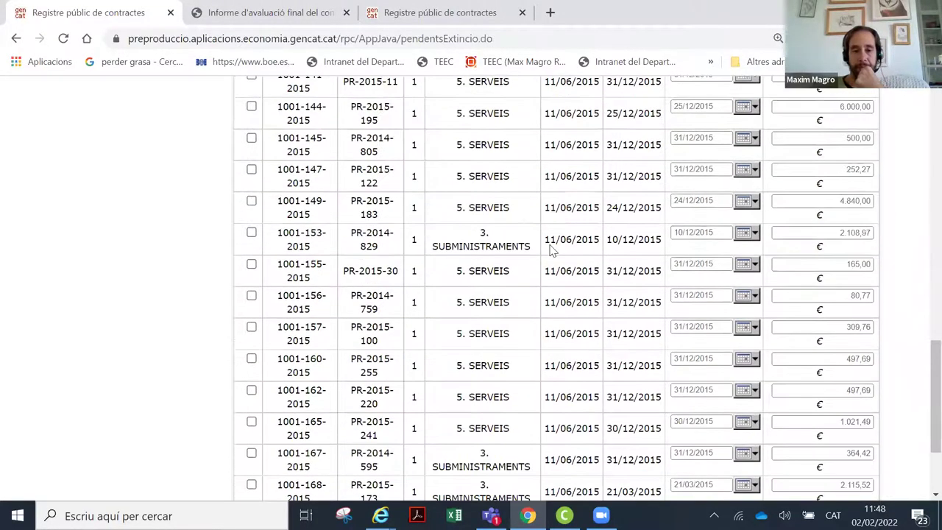
scroll(620, 315, "up", 3)
scroll(620, 315, "up", 9)
scroll(589, 324, "down", 13)
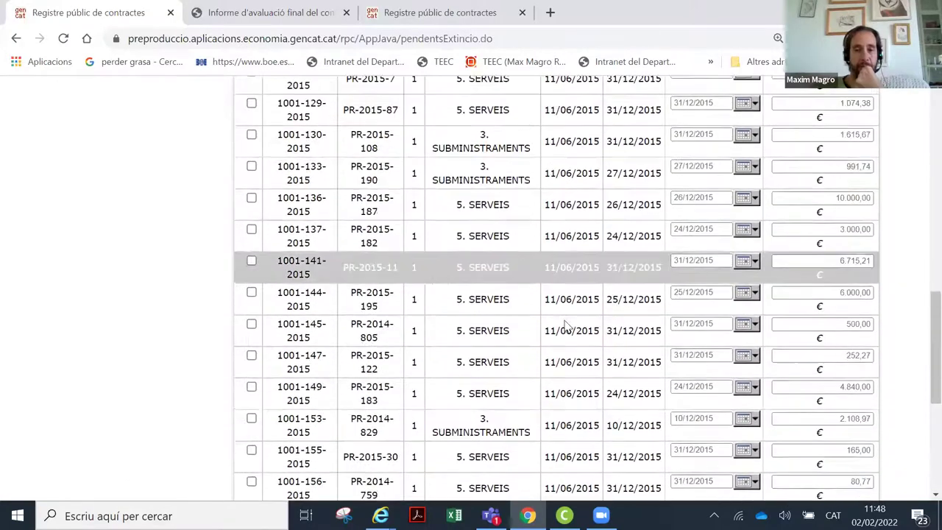
scroll(394, 335, "up", 5)
scroll(395, 335, "up", 6)
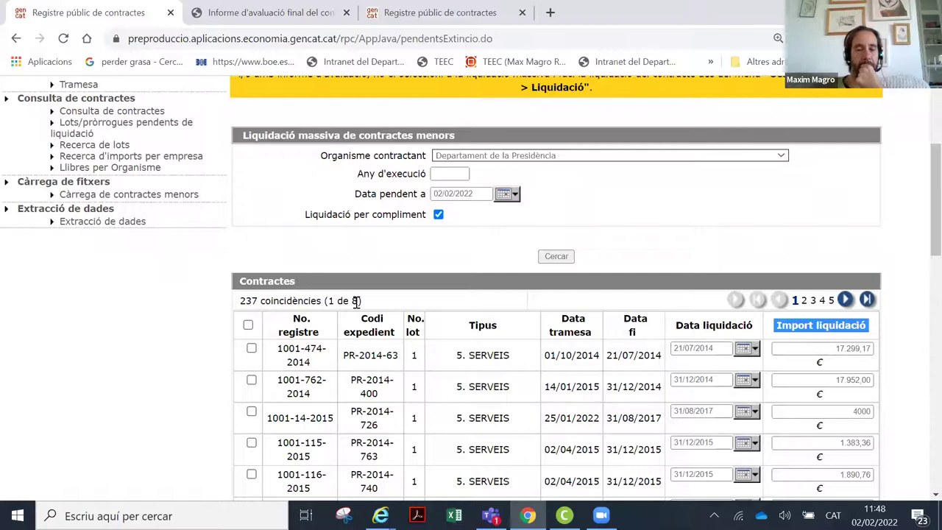
scroll(433, 291, "down", 3)
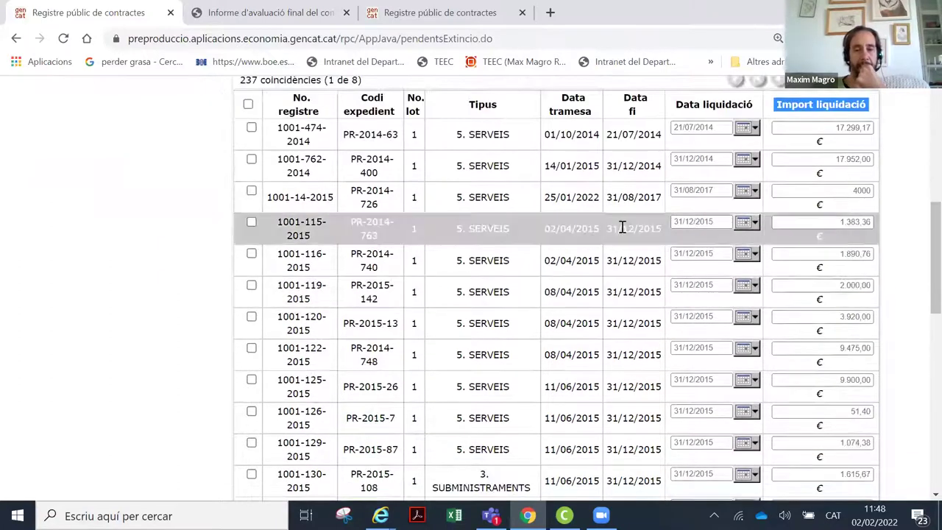
scroll(639, 214, "down", 8)
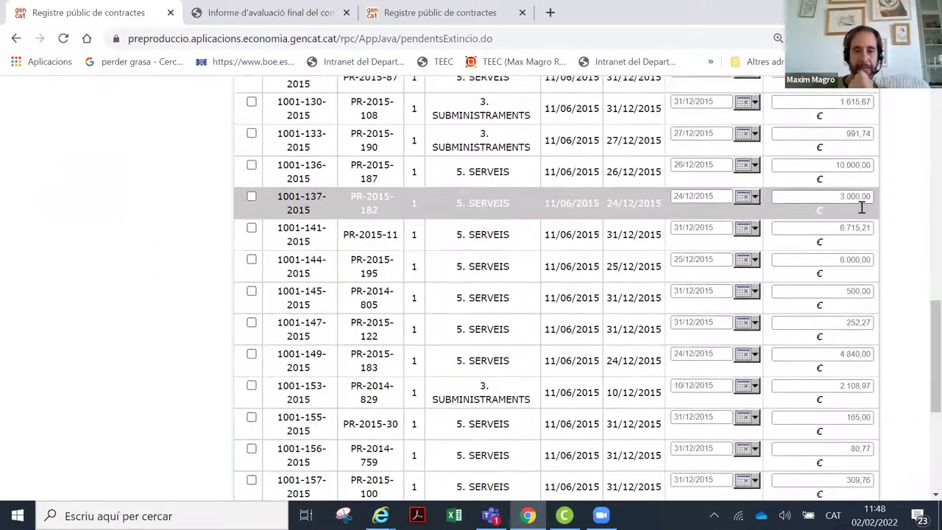
scroll(850, 208, "down", 1)
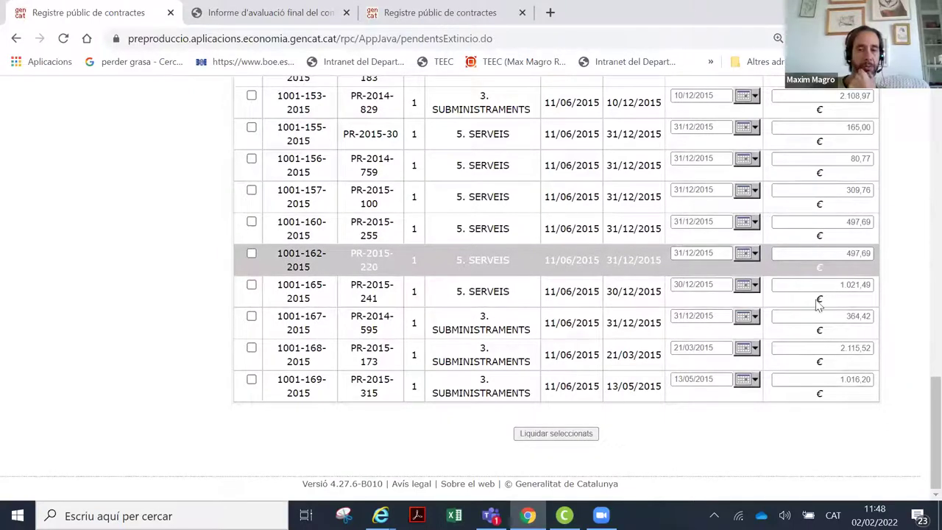
scroll(675, 292, "up", 12)
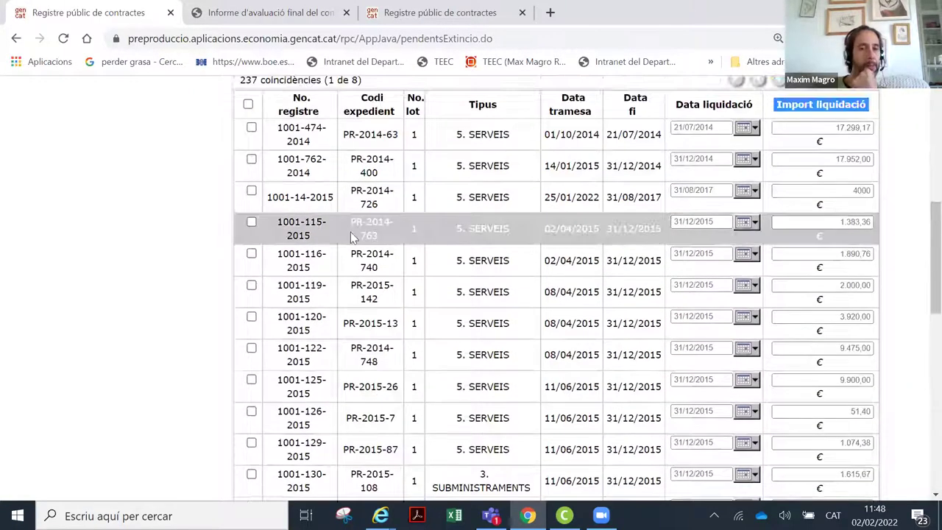
left_click(248, 324)
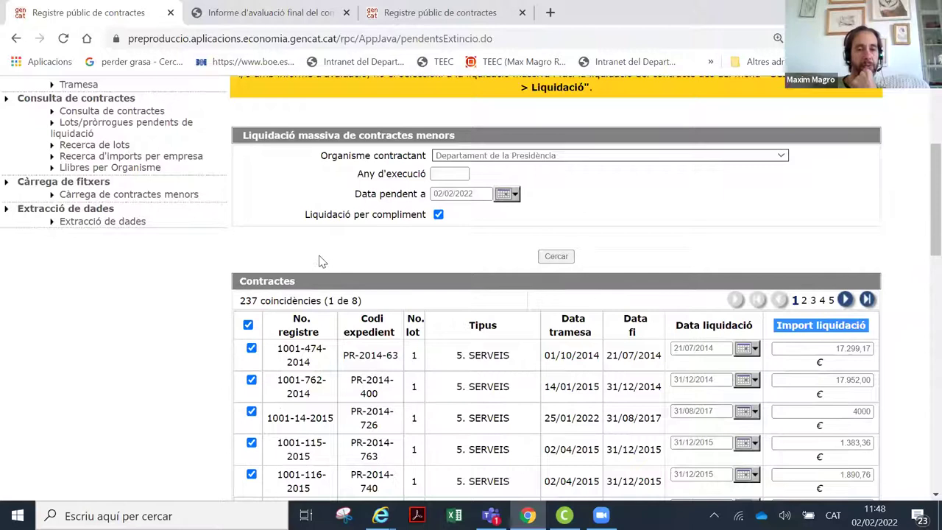
scroll(321, 261, "down", 12)
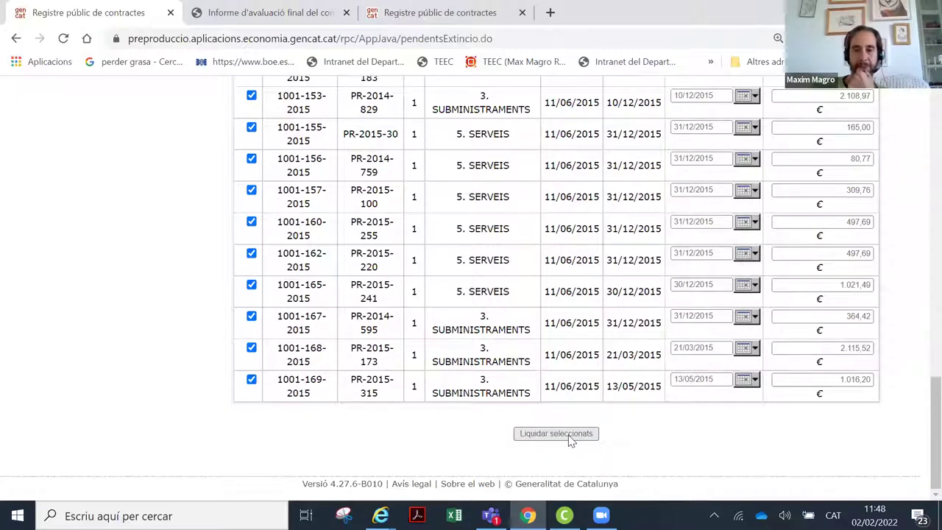
scroll(483, 390, "up", 12)
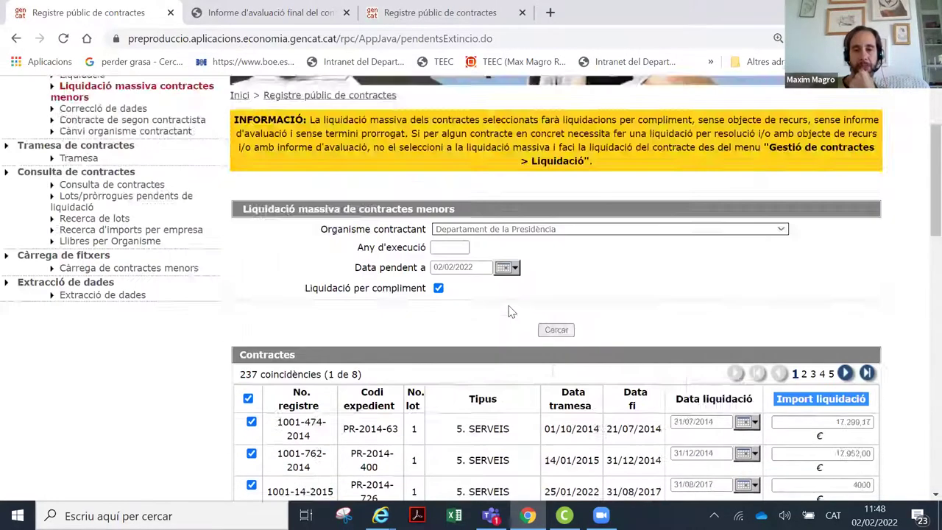
scroll(512, 312, "down", 12)
scroll(511, 312, "up", 6)
scroll(511, 312, "up", 5)
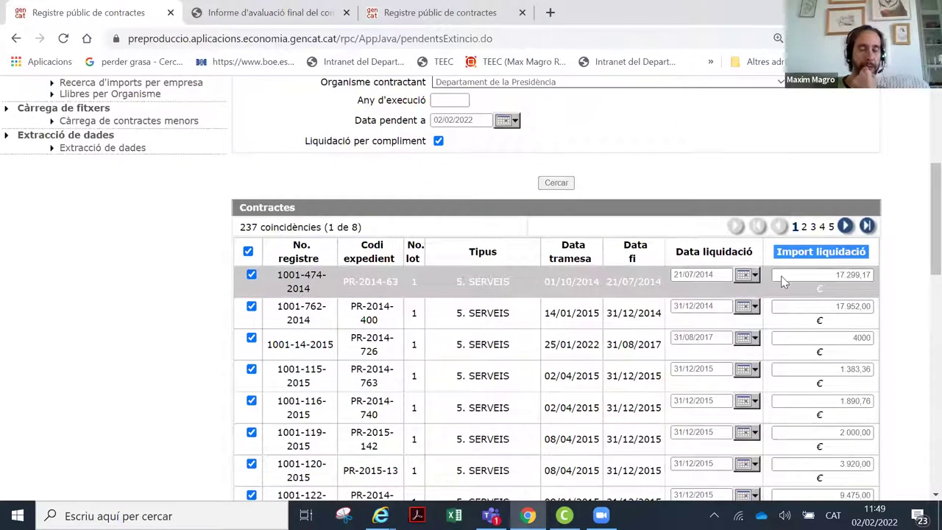
scroll(782, 280, "down", 1)
left_click(251, 263)
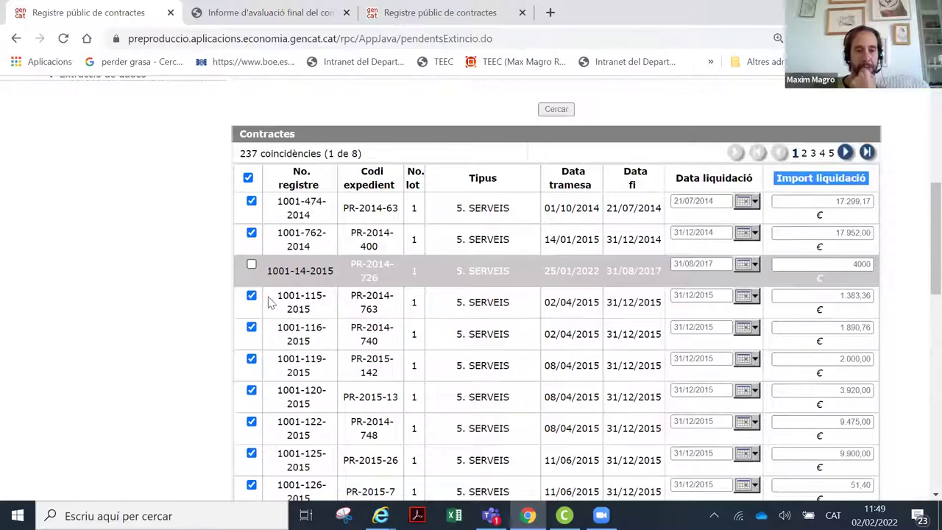
scroll(269, 302, "down", 1)
left_click(251, 349)
scroll(254, 354, "down", 3)
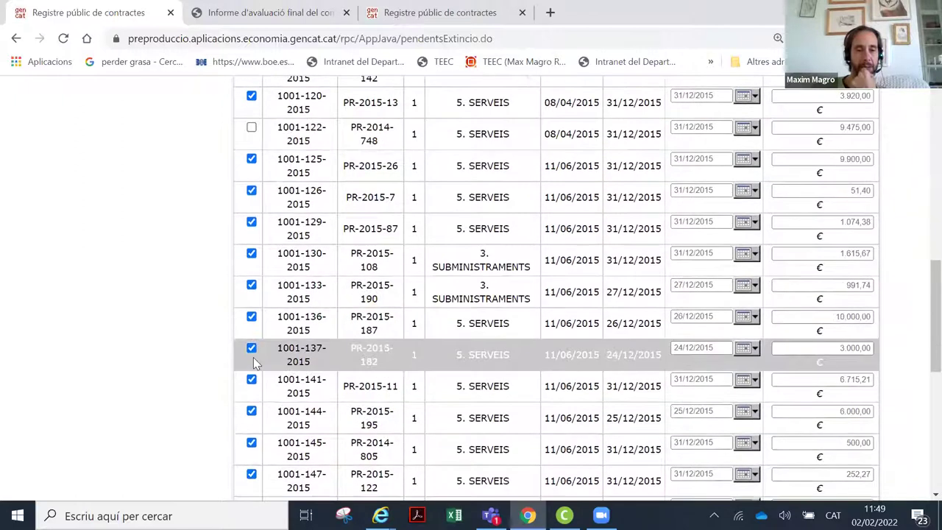
scroll(251, 353, "down", 2)
left_click(251, 354)
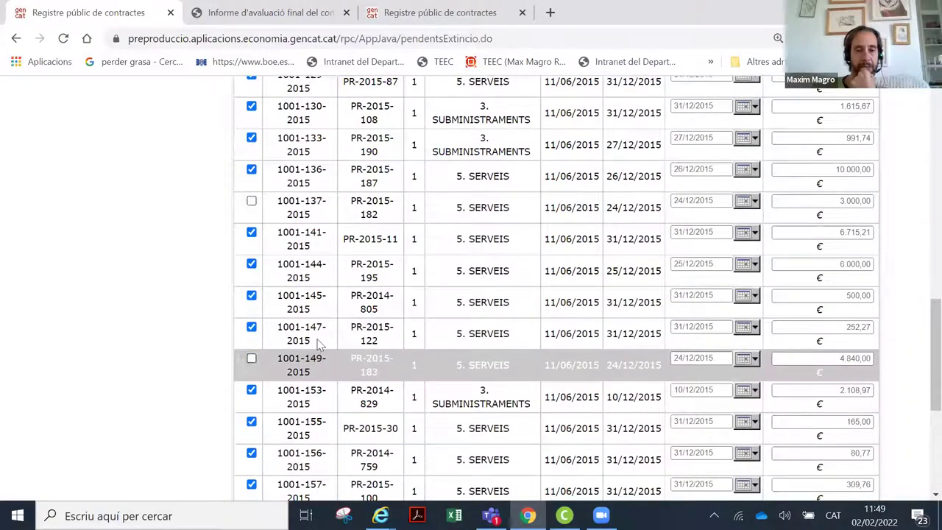
scroll(251, 354, "down", 3)
scroll(593, 457, "down", 2)
scroll(407, 371, "up", 15)
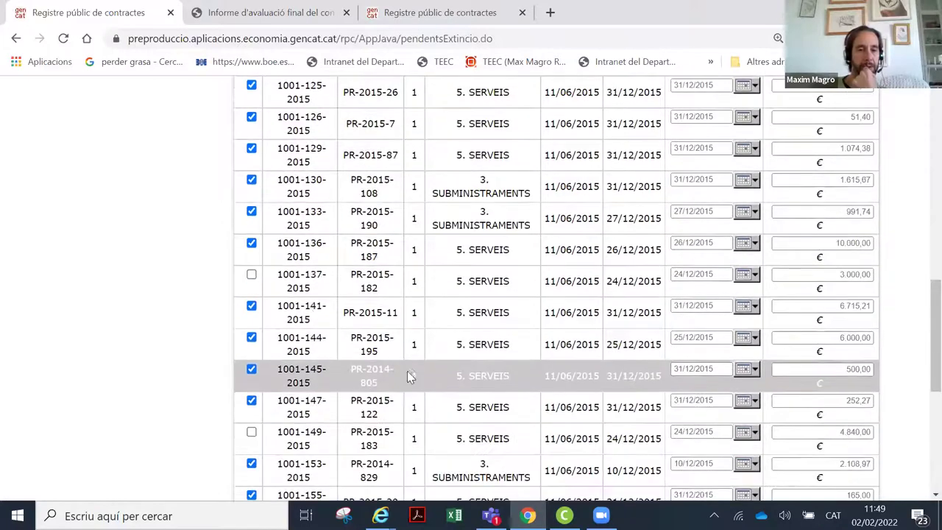
scroll(294, 195, "up", 2)
left_click(251, 324)
scroll(269, 251, "down", 4)
left_click(251, 211)
left_click(251, 305)
left_click(251, 371)
left_click(251, 401)
scroll(284, 236, "up", 3)
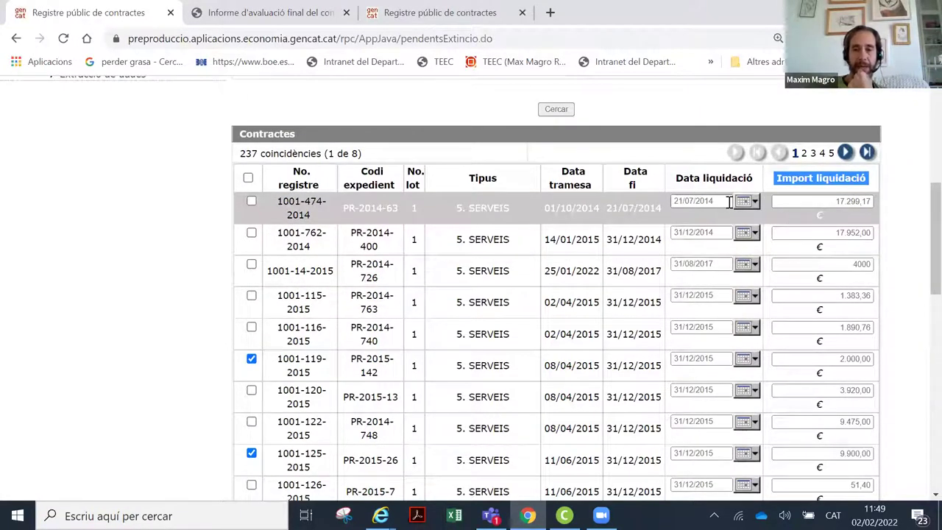
left_click(729, 203)
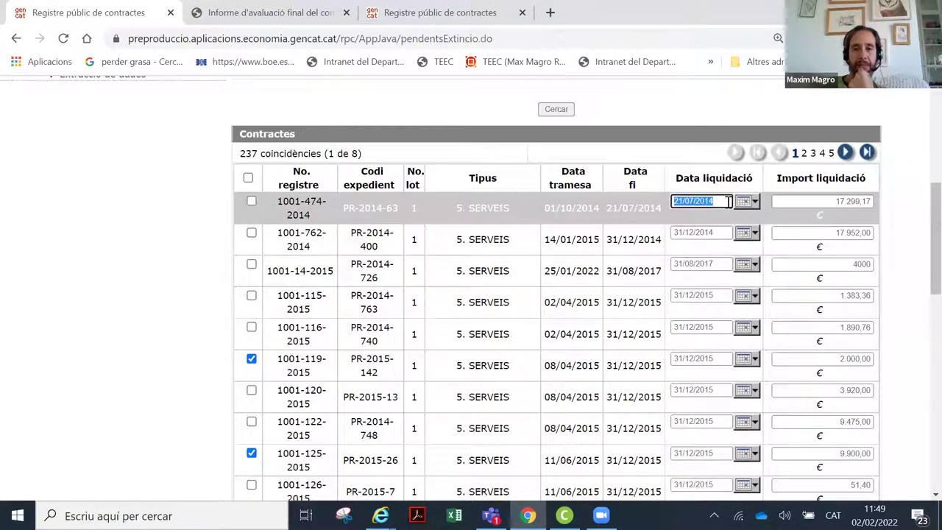
left_click(866, 203)
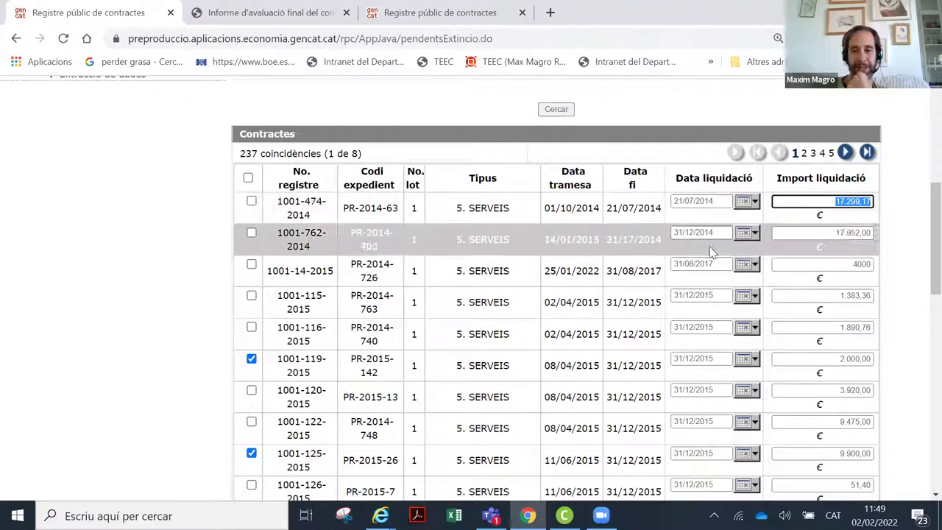
left_click(718, 294)
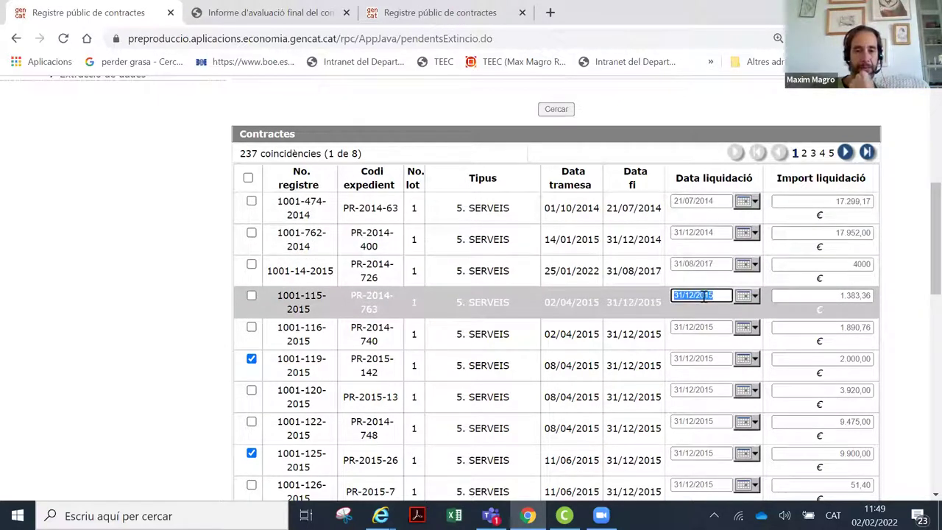
left_click(717, 296)
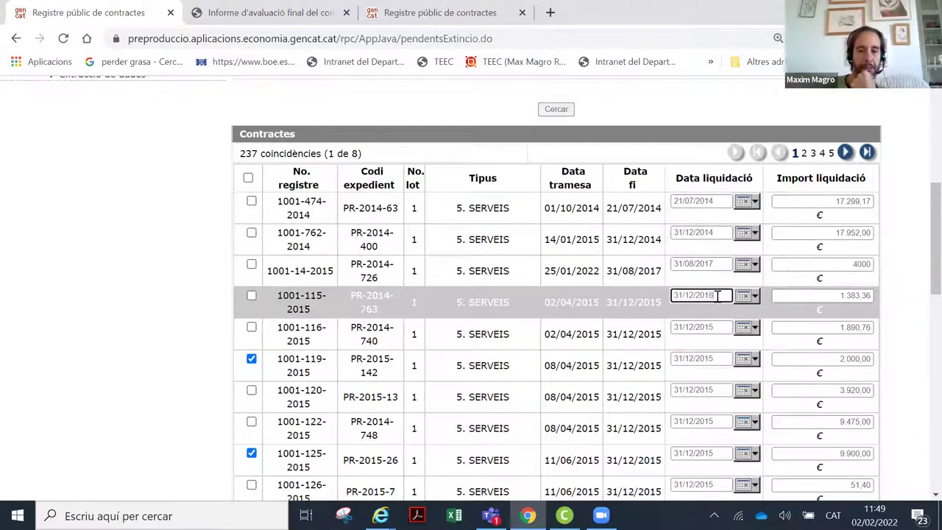
scroll(720, 296, "down", 1)
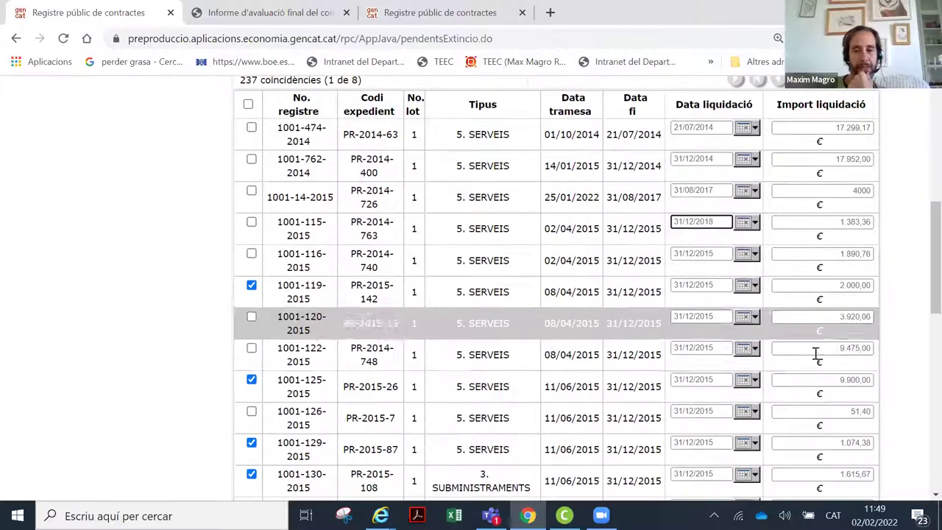
left_click(848, 318)
type("5000")
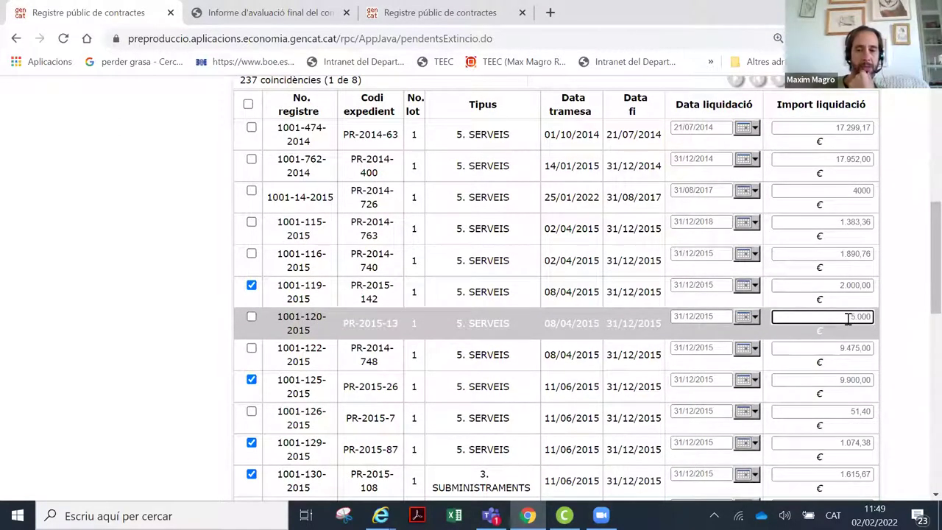
scroll(848, 318, "down", 2)
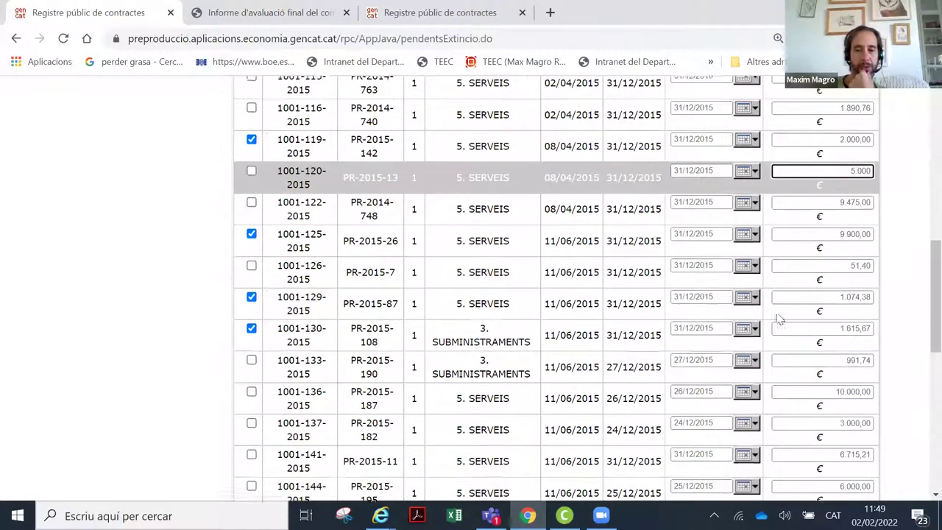
left_click(727, 324)
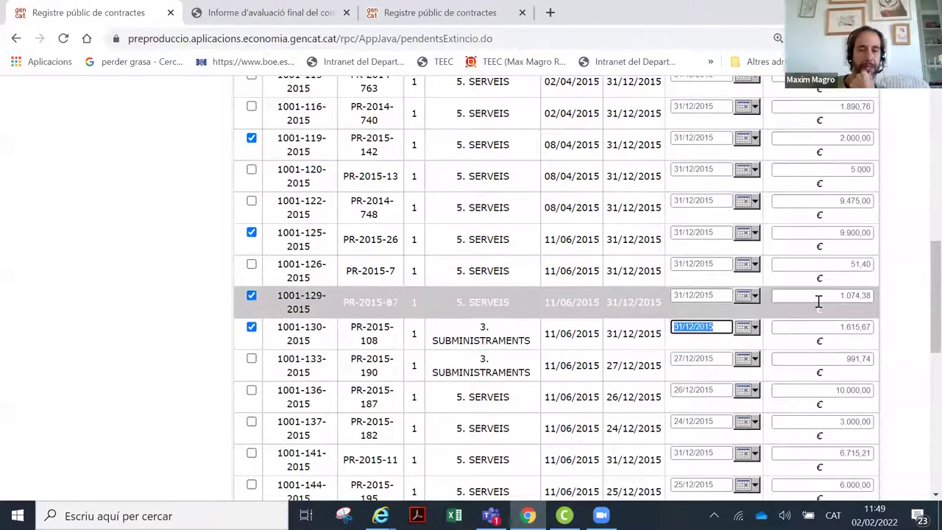
left_click(728, 324)
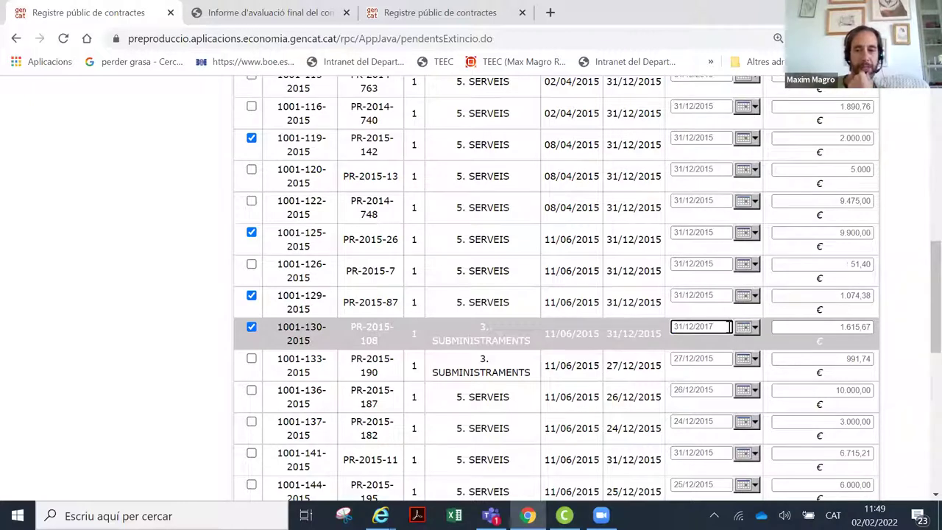
scroll(736, 324, "down", 3)
left_click(866, 294)
left_click(866, 293)
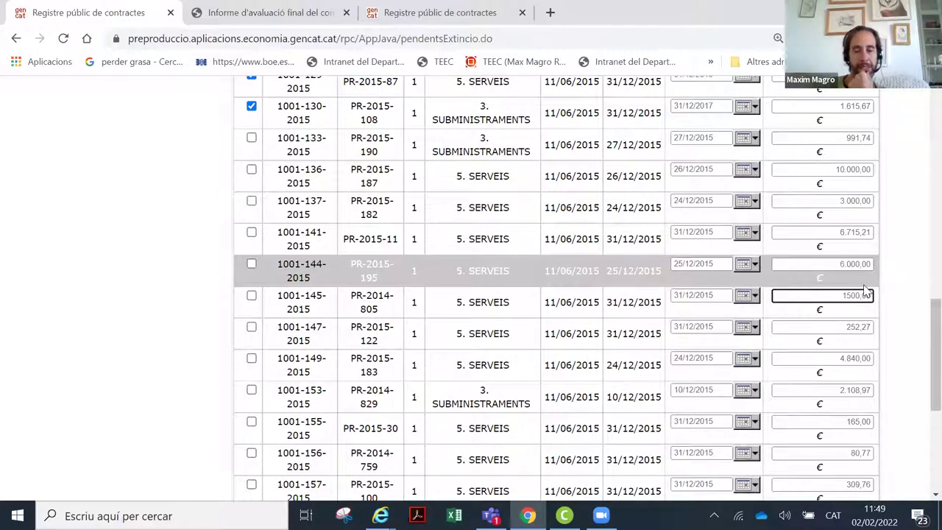
scroll(828, 276, "down", 4)
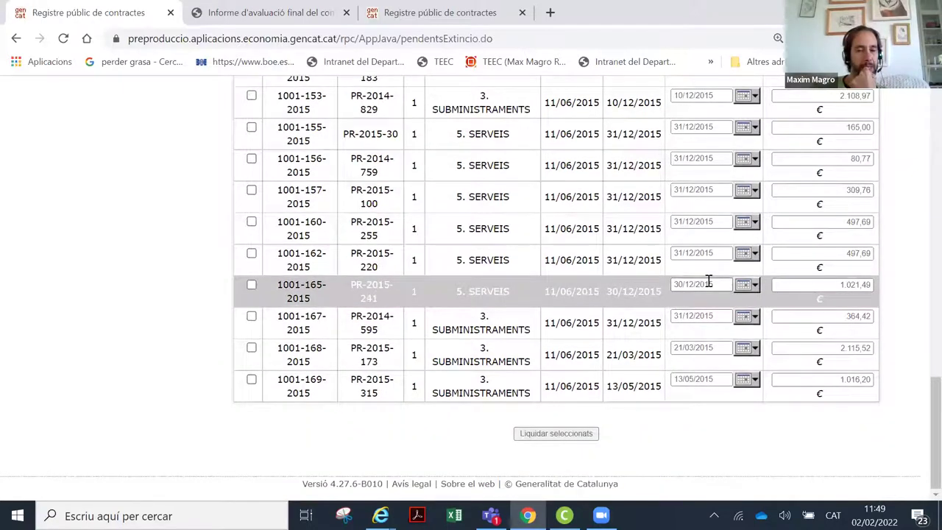
left_click(871, 163)
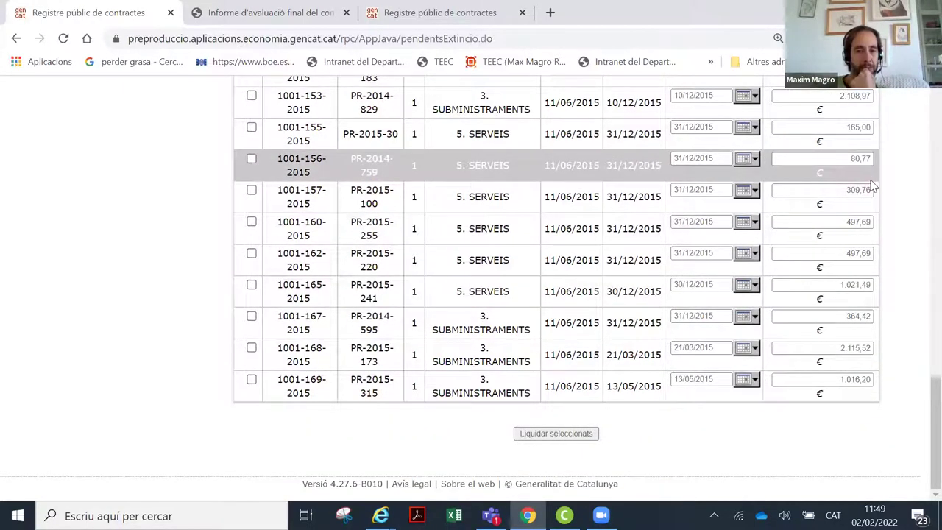
scroll(410, 252, "up", 10)
Select every contract on the page and liquidate the selection.
left_click(250, 180)
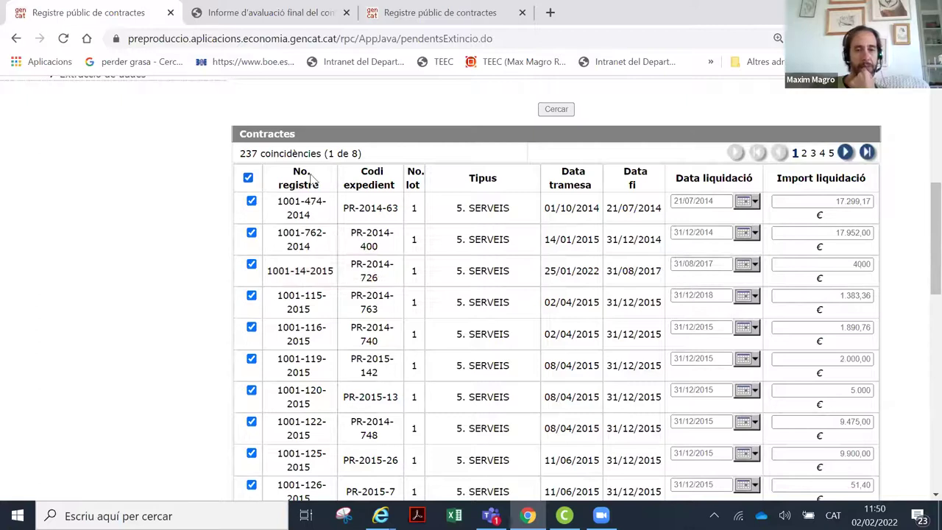
scroll(488, 184, "down", 10)
left_click(564, 437)
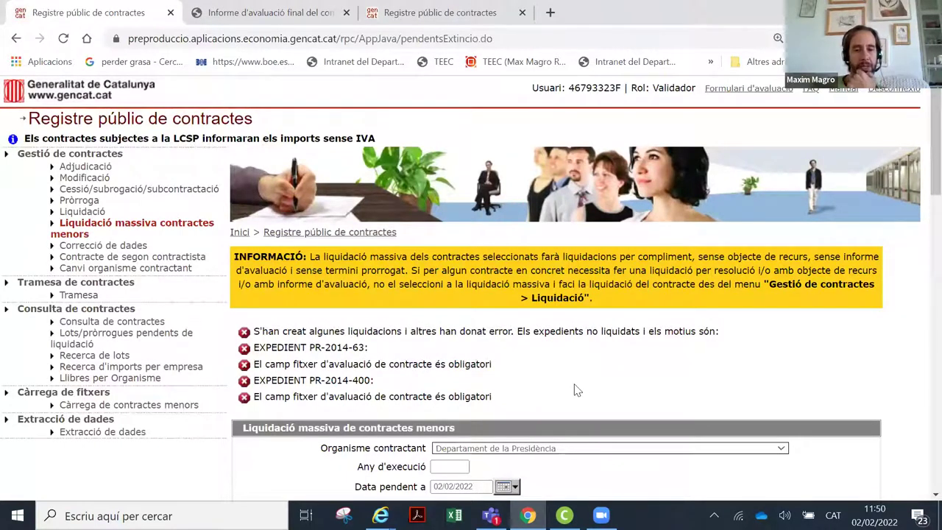
Review the five error messages stating the evaluation file is mandatory.
left_click_drag(522, 402, 300, 324)
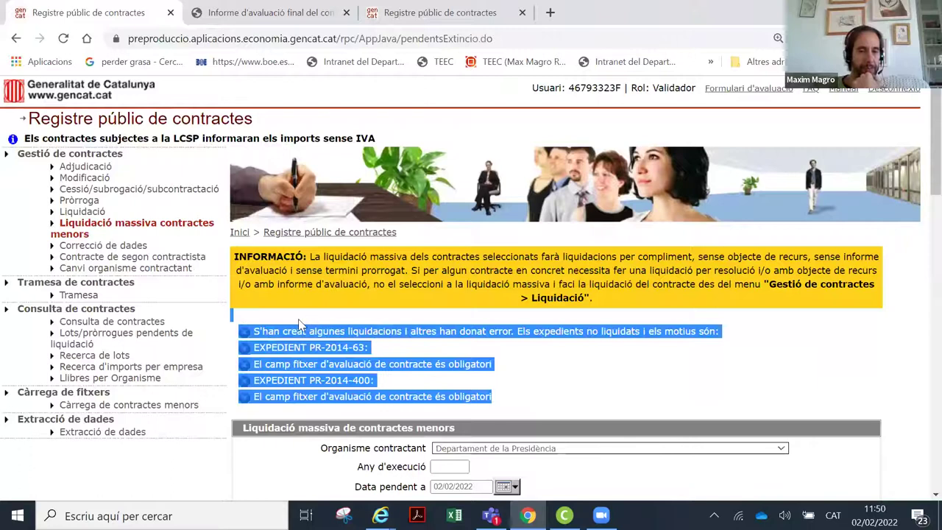
left_click(619, 363)
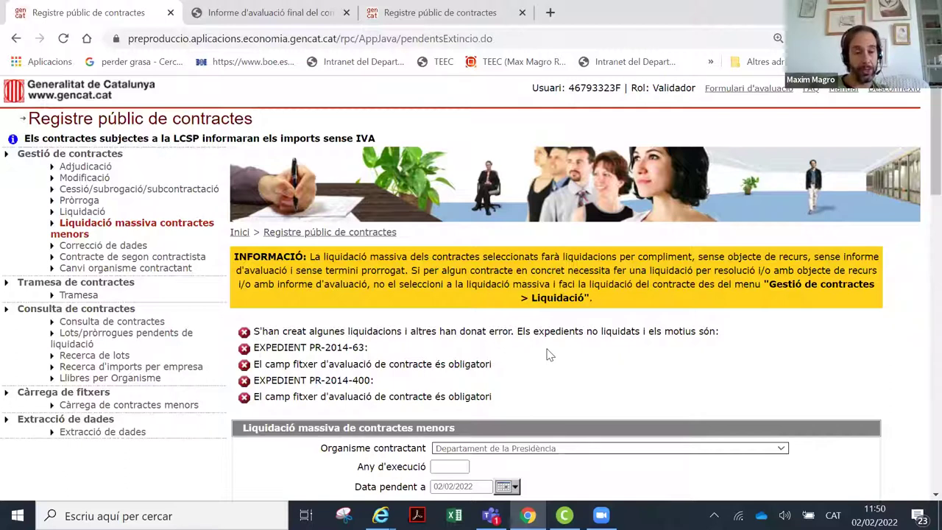
scroll(547, 355, "down", 5)
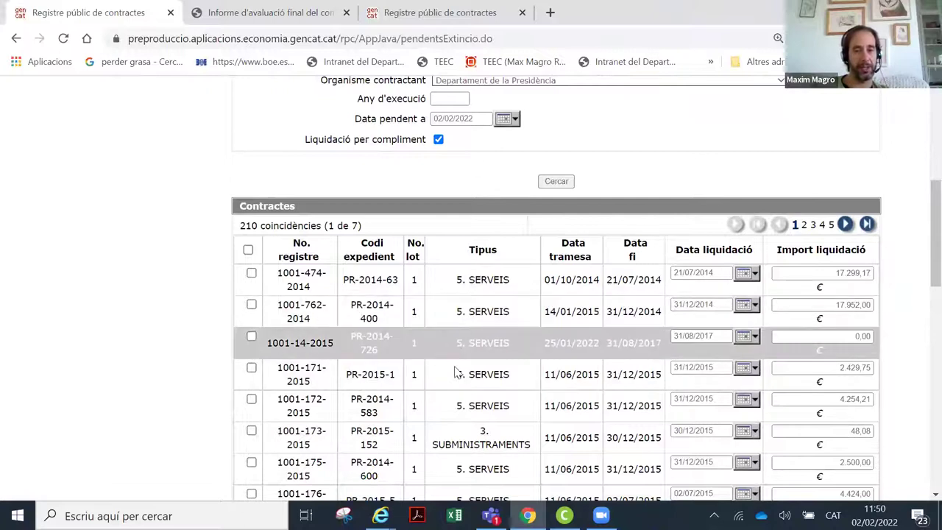
scroll(493, 330, "up", 3)
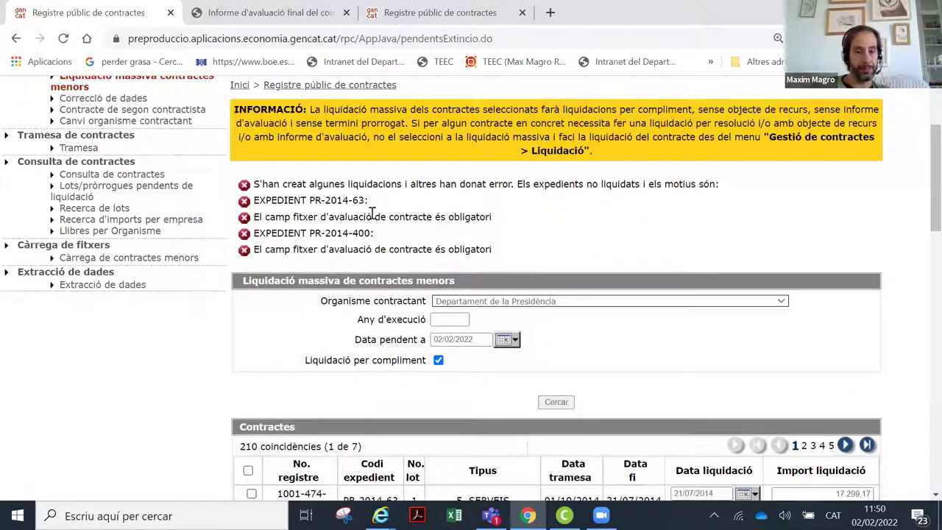
left_click_drag(365, 214, 315, 214)
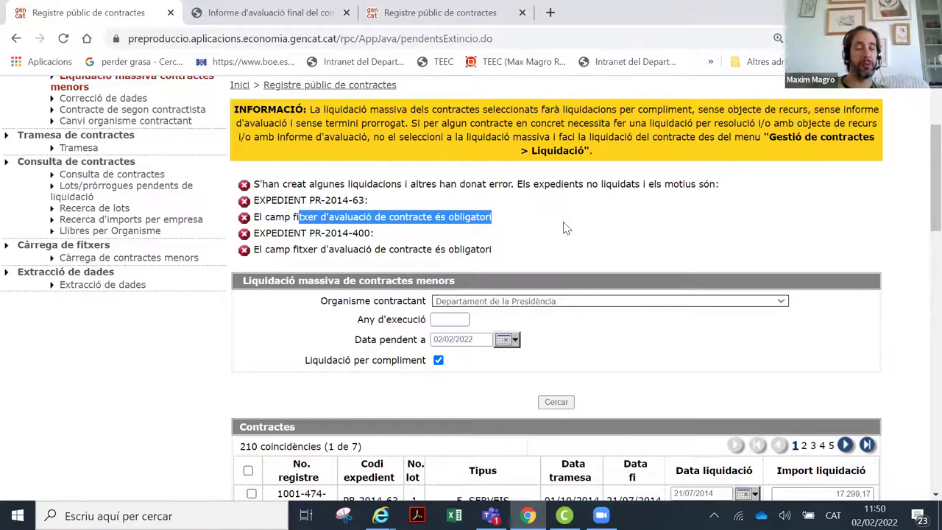
scroll(746, 331, "down", 3)
scroll(681, 371, "down", 1)
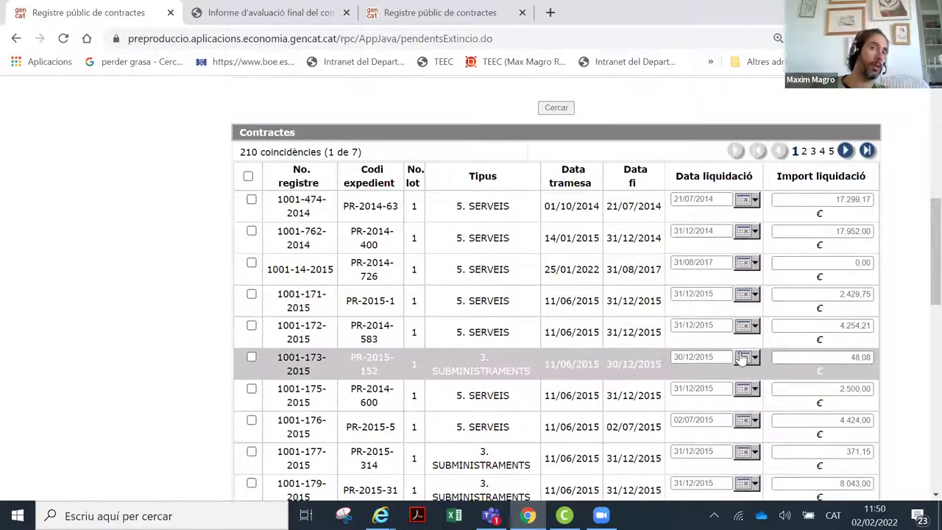
scroll(742, 358, "up", 4)
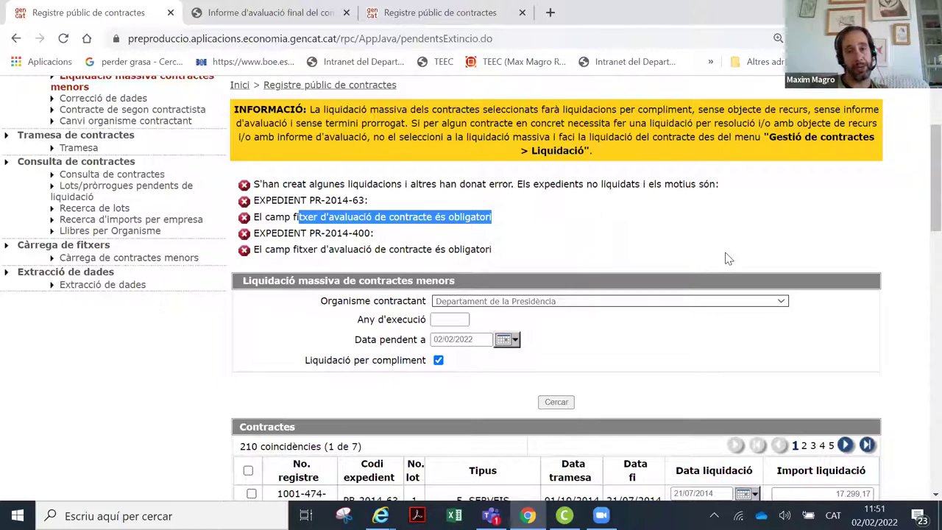
scroll(727, 257, "down", 3)
scroll(408, 261, "up", 3)
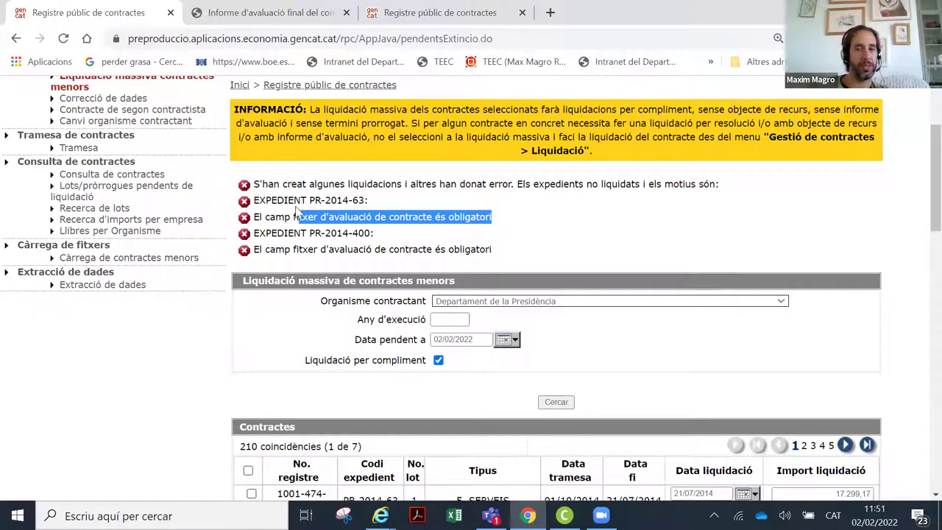
Highlight the failing file number PR-2014-63 among the liquidation errors.
left_click(349, 200)
left_click_drag(368, 200, 288, 201)
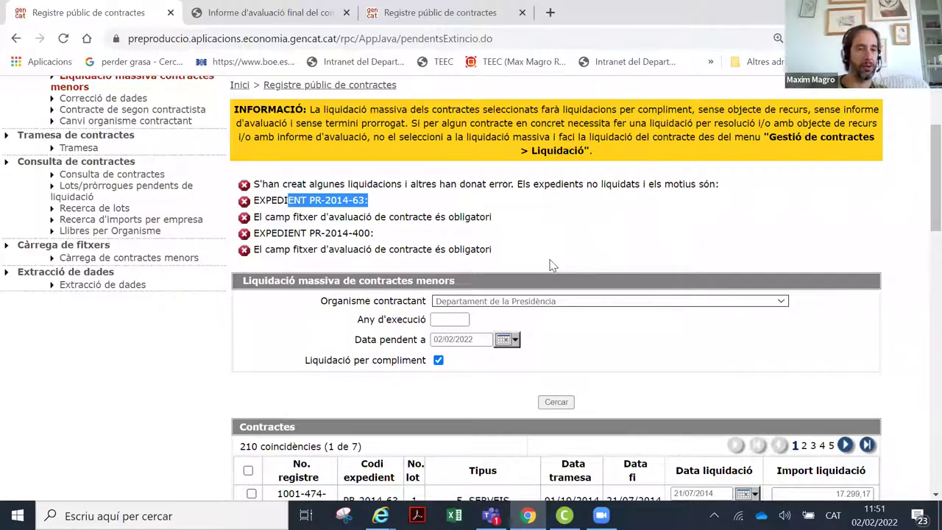
scroll(552, 265, "up", 2)
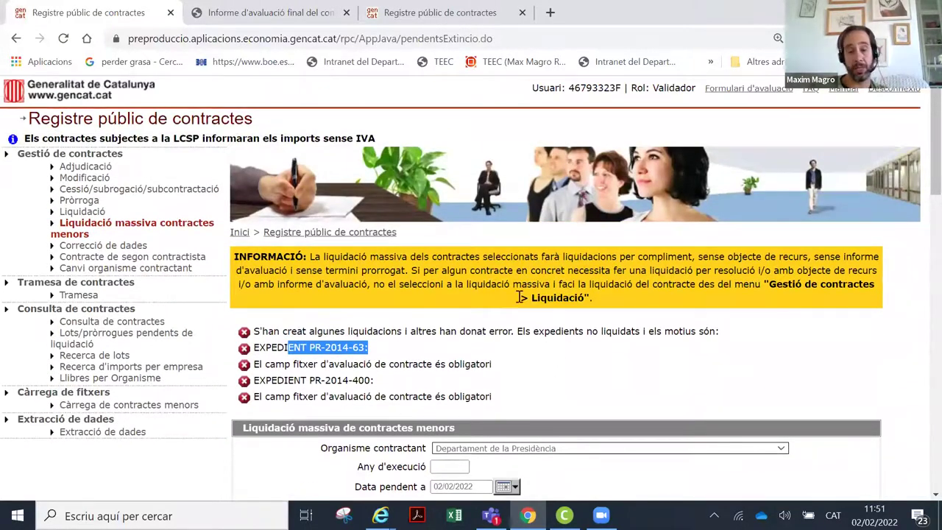
scroll(418, 371, "down", 5)
scroll(419, 372, "up", 3)
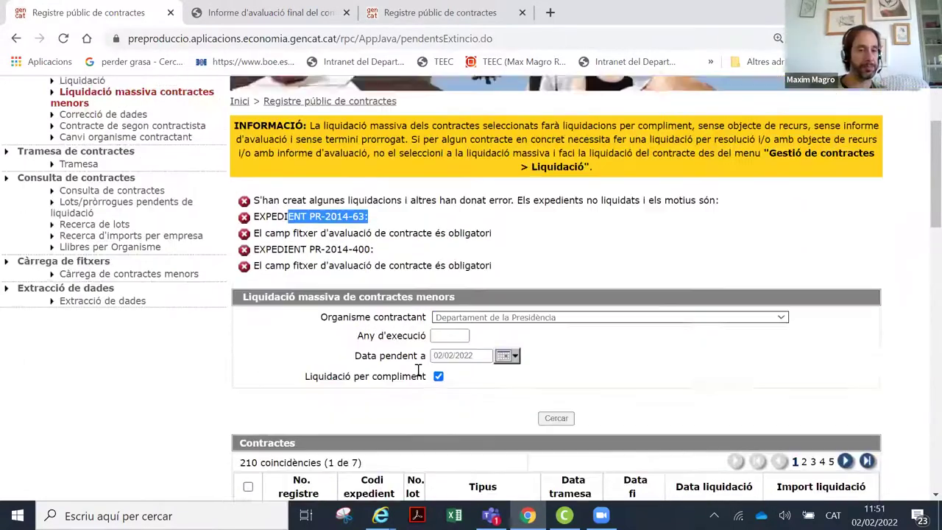
scroll(418, 372, "up", 2)
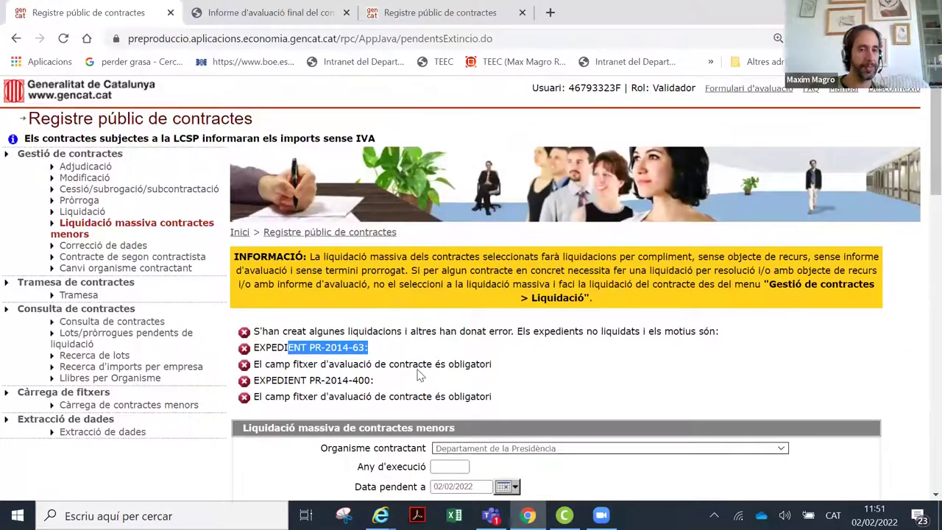
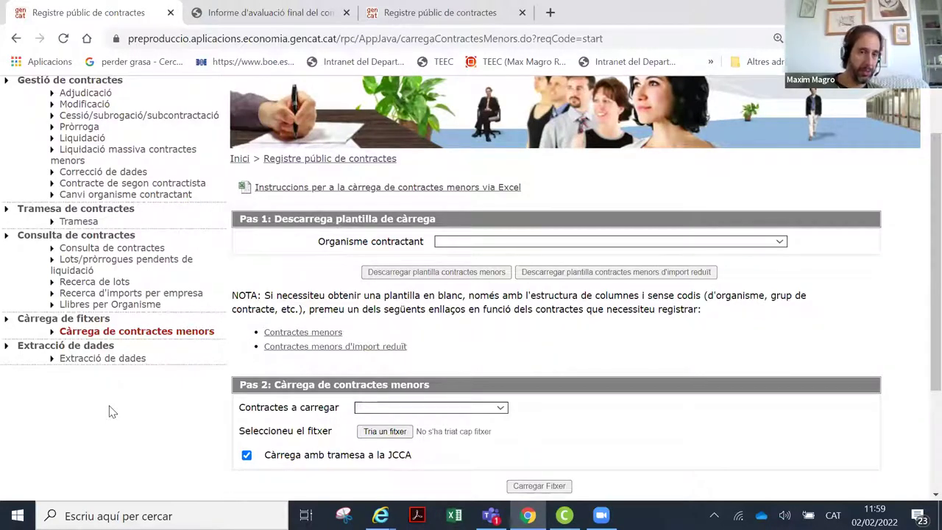
scroll(145, 344, "down", 1)
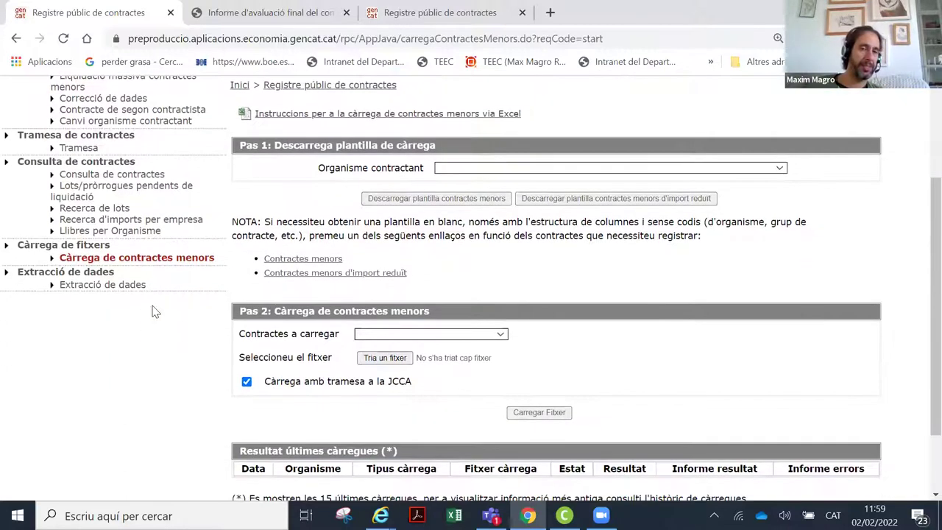
left_click(147, 260)
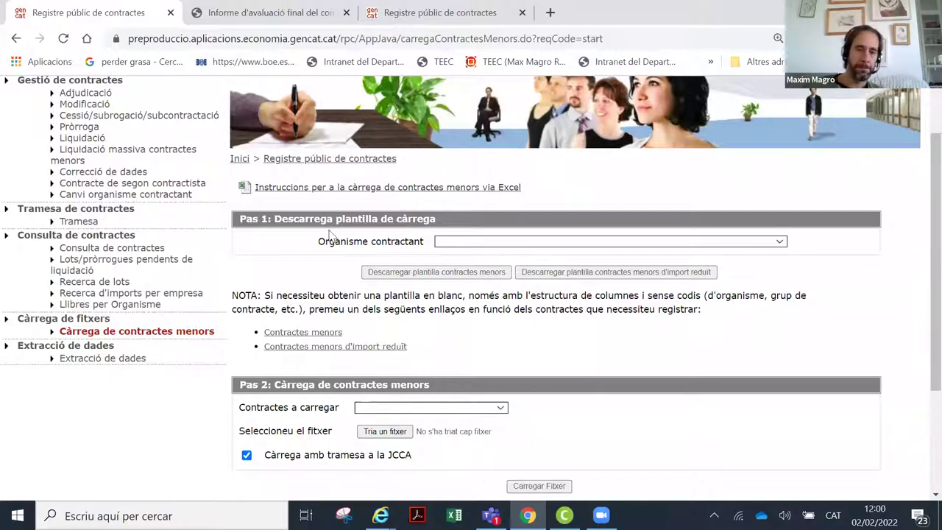
left_click_drag(237, 219, 437, 223)
left_click(435, 223)
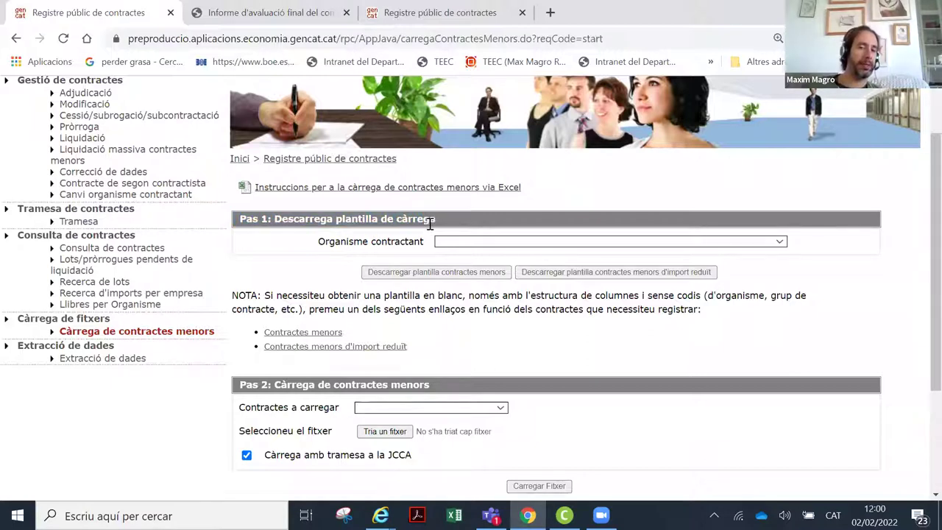
Select Diputació de Barcelona as the contracting organisation.
left_click(780, 245)
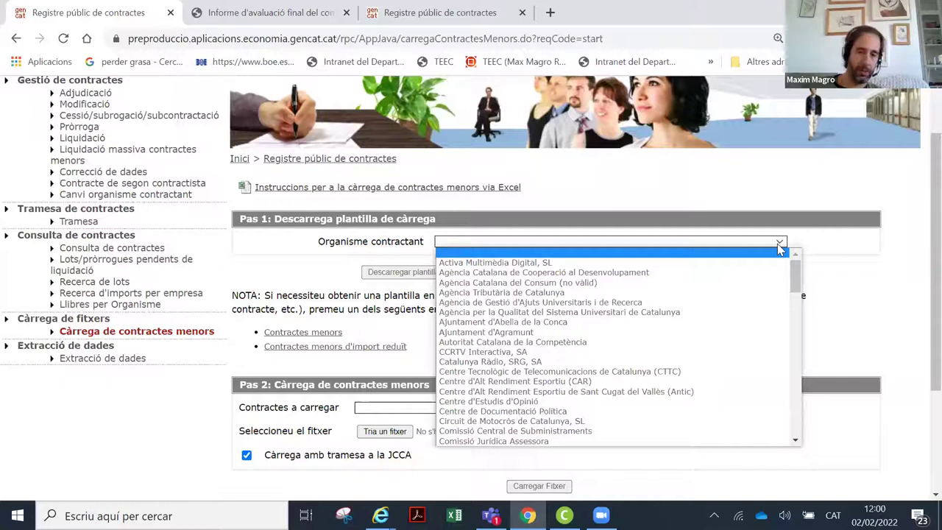
scroll(684, 328, "down", 4)
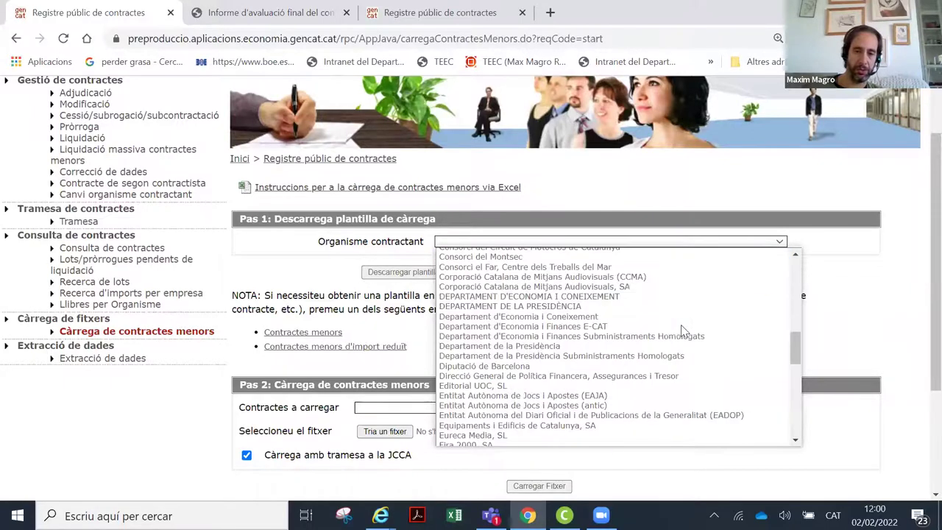
left_click(640, 366)
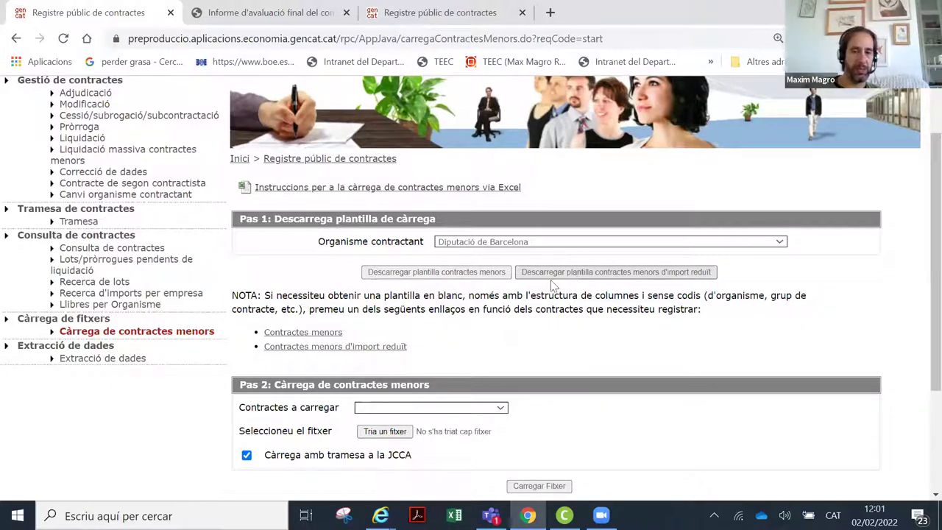
Download the minor-contracts and reduced-amount minor-contracts templates and open the first in Excel.
left_click(466, 273)
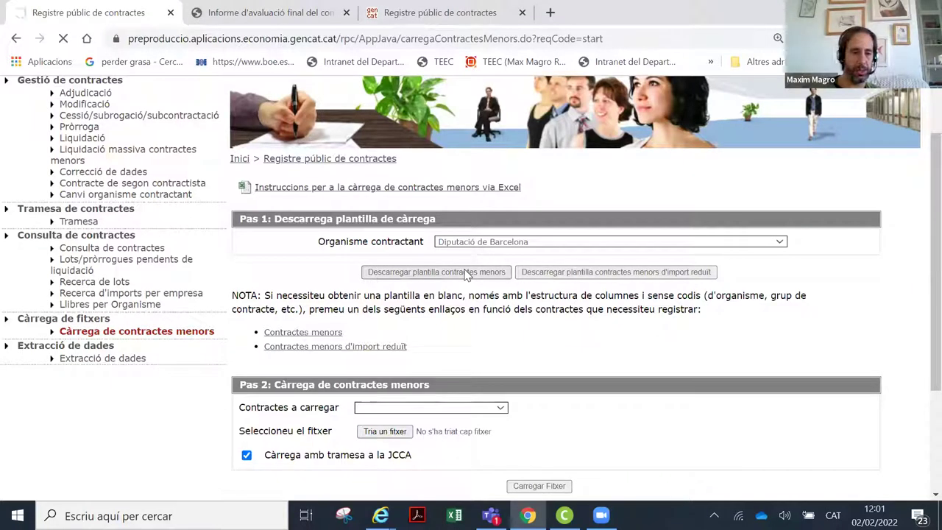
left_click(543, 276)
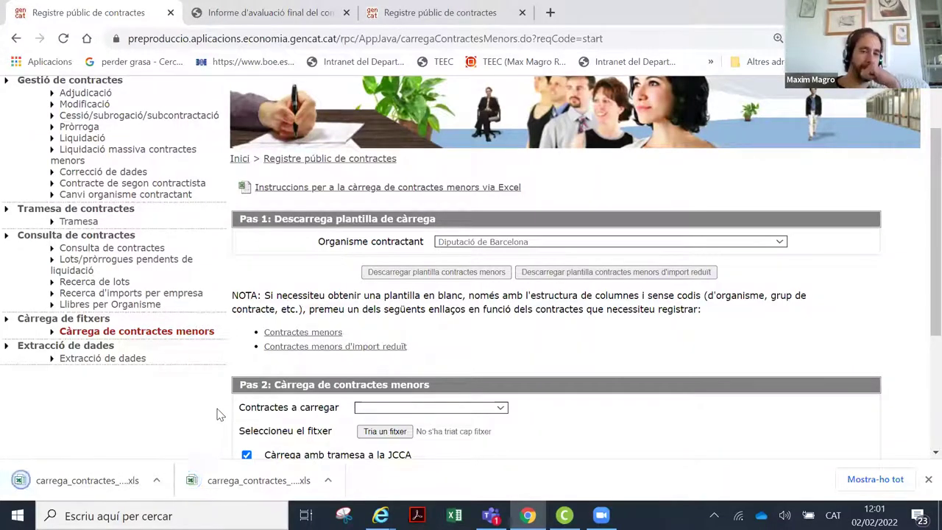
left_click(212, 481)
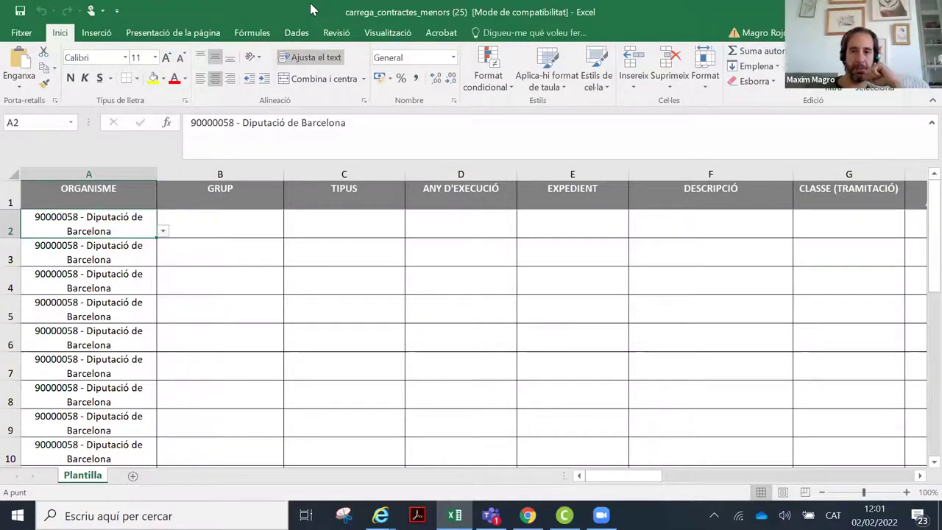
Open the reduced-amount template carrega_contractes_menors_import_reduit (7) and select the ORGANISME column.
key("alt+Tab")
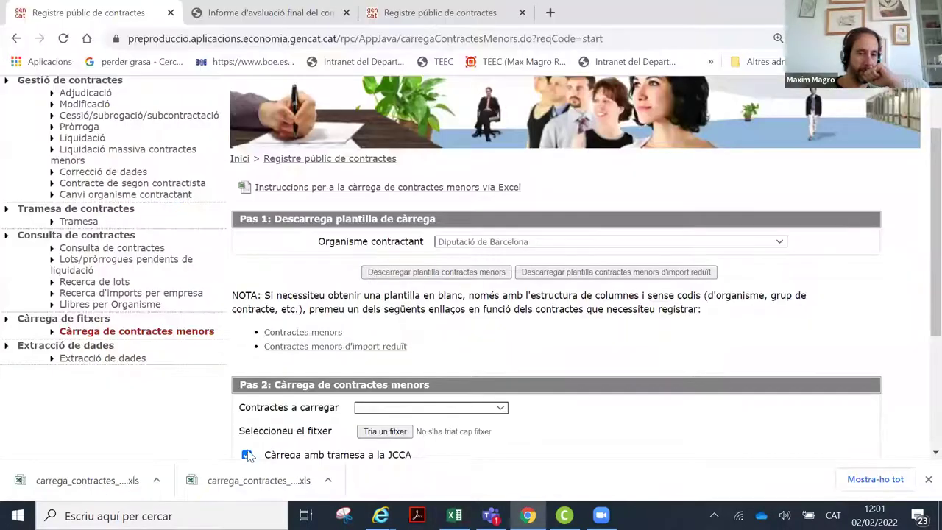
left_click(145, 472)
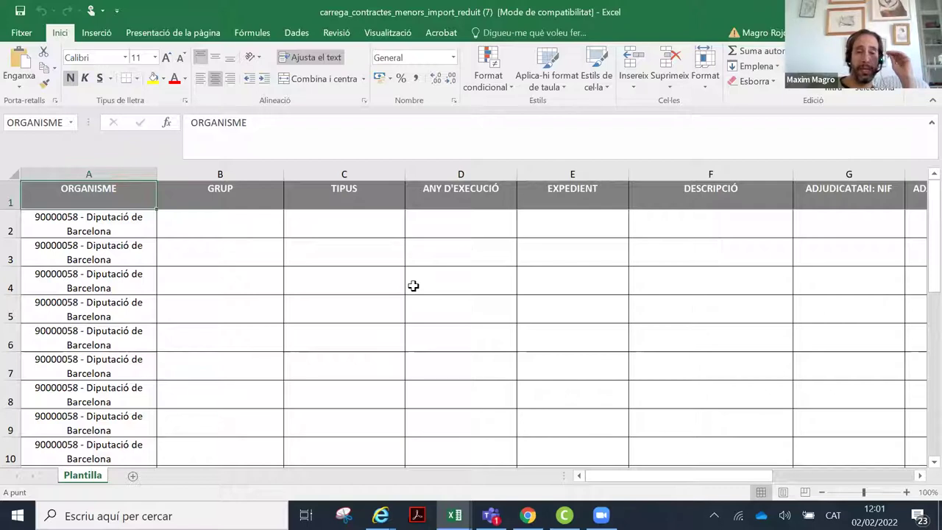
left_click(132, 174)
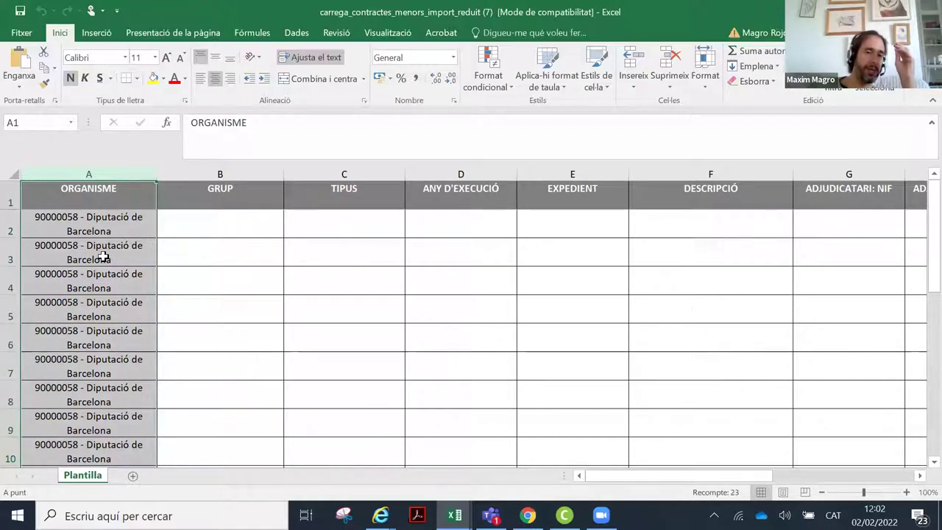
Inspect the prefilled 90000058 - Diputació de Barcelona values in cells A2 to A4.
left_click(128, 230)
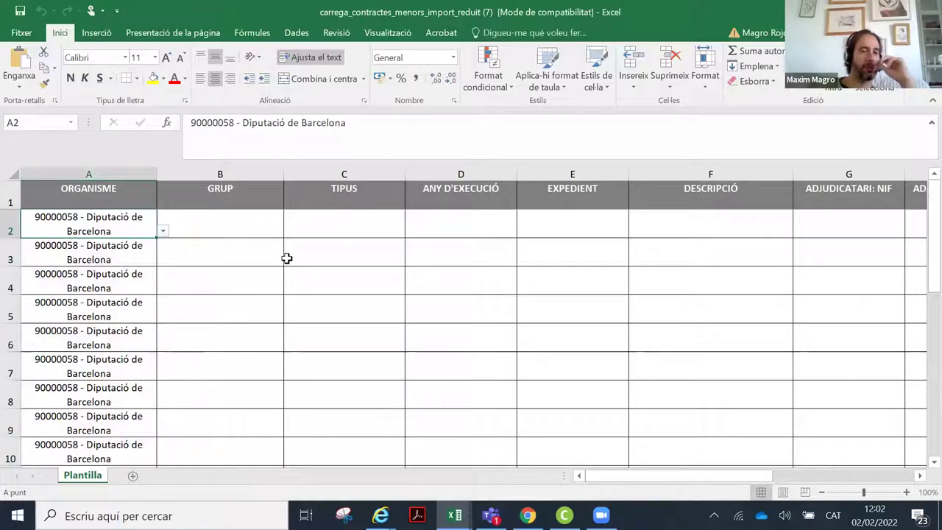
left_click(138, 245)
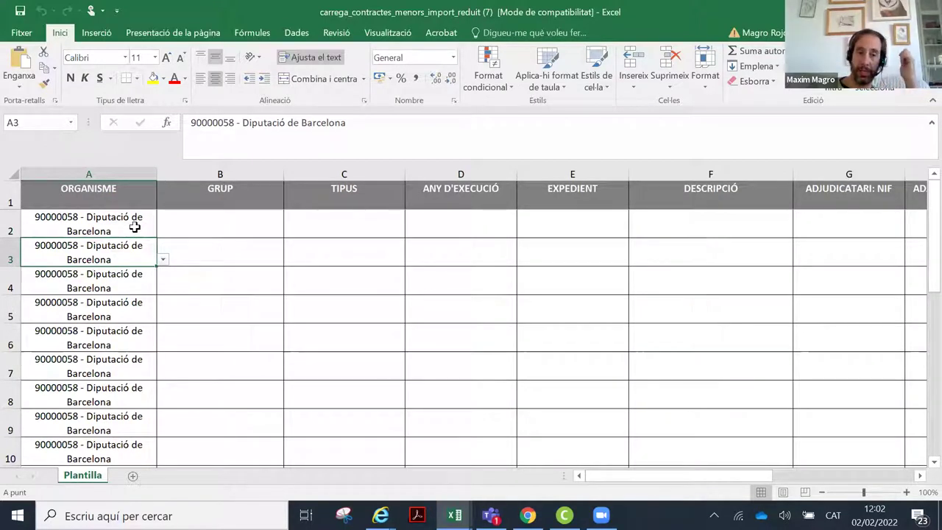
left_click_drag(85, 217, 110, 414)
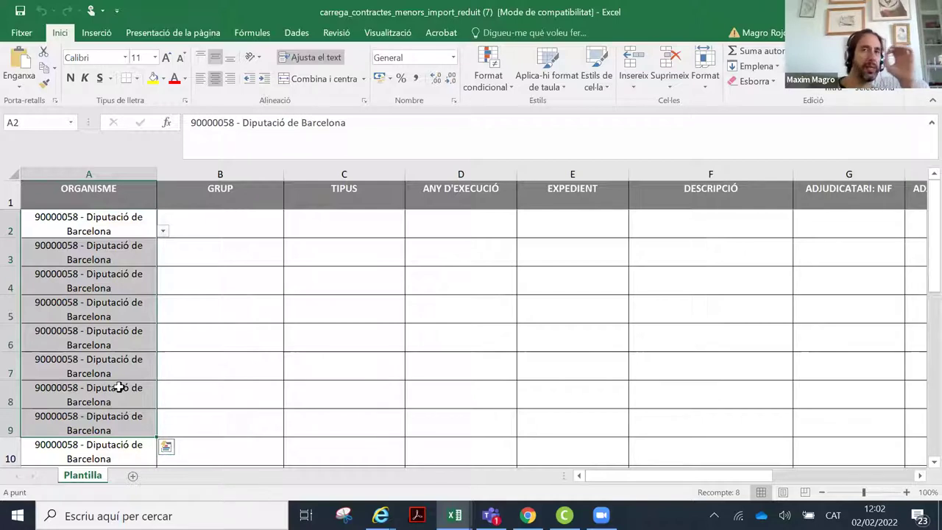
left_click(107, 274)
left_click(126, 244)
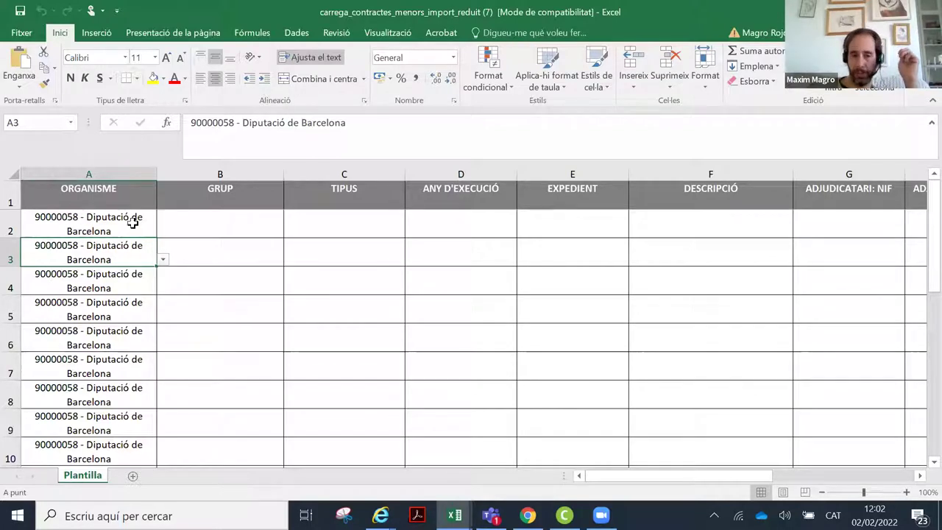
left_click(135, 214)
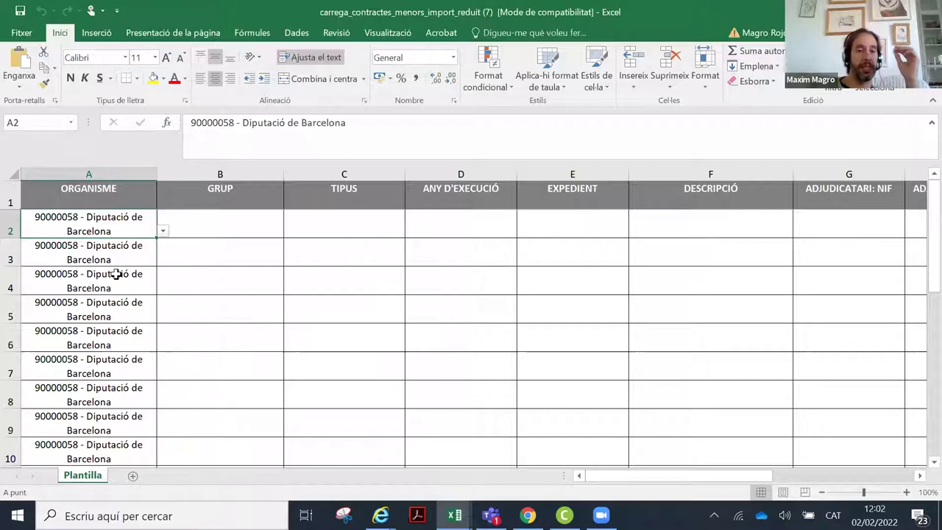
left_click(116, 257)
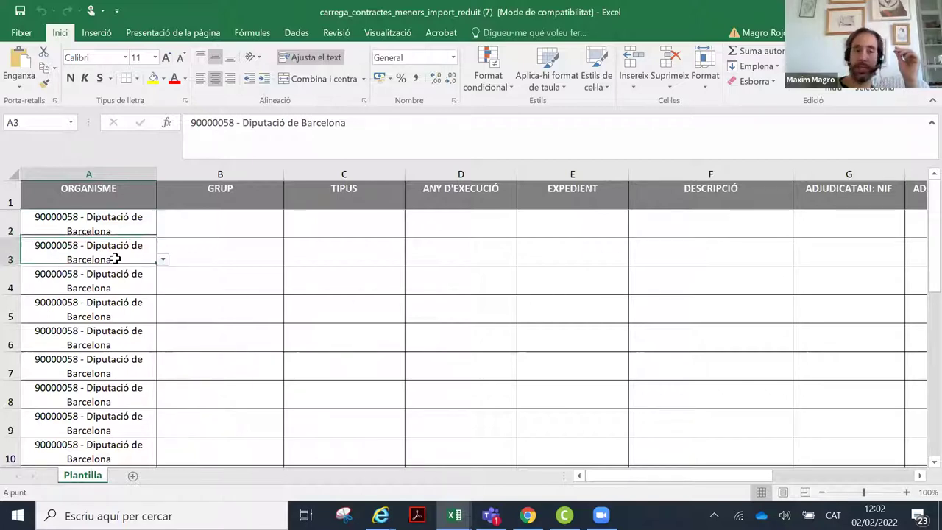
left_click(120, 282)
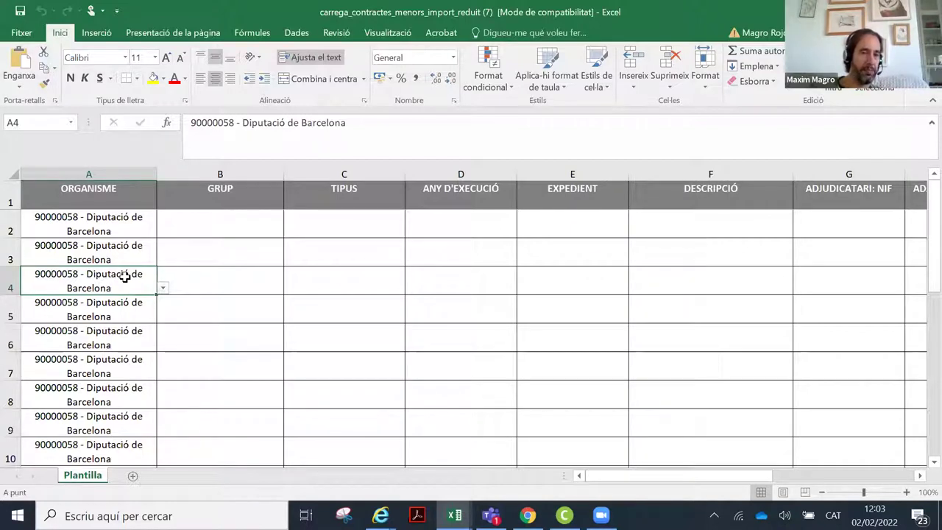
Set B2 to group PU - 1.Contracte Públic and C2 to type OB - 1. OBRES.
left_click(122, 175)
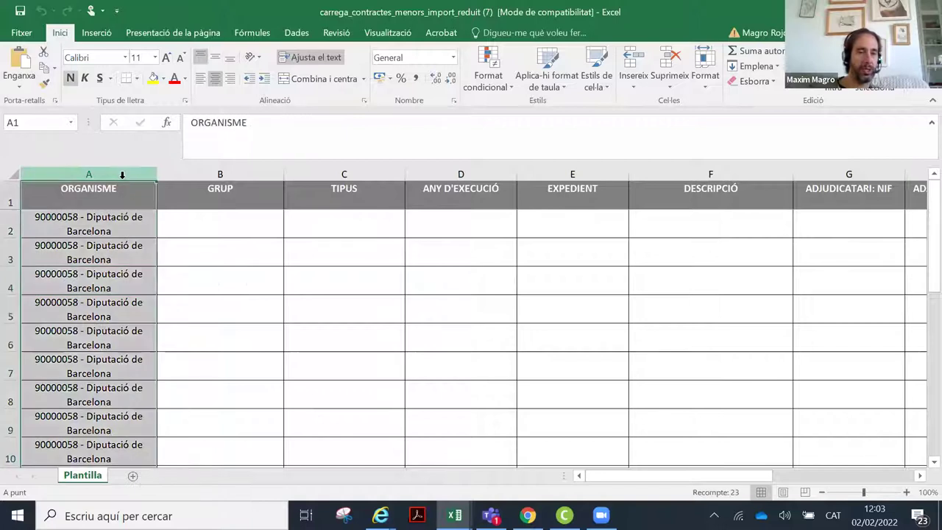
left_click(224, 226)
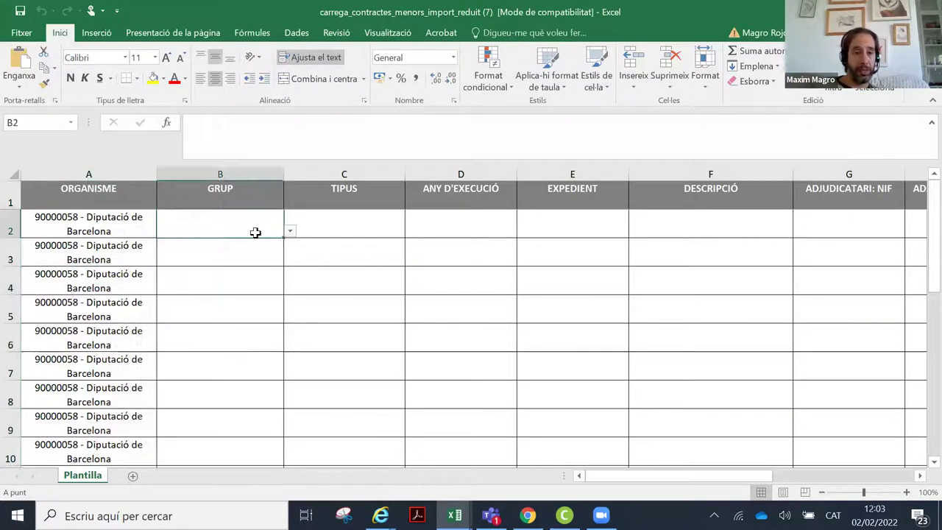
left_click(290, 231)
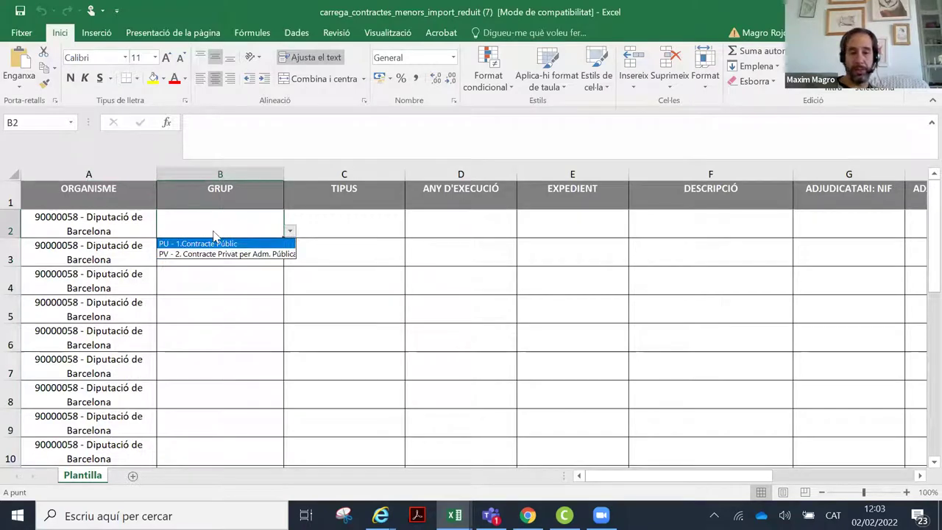
left_click(278, 244)
left_click(340, 224)
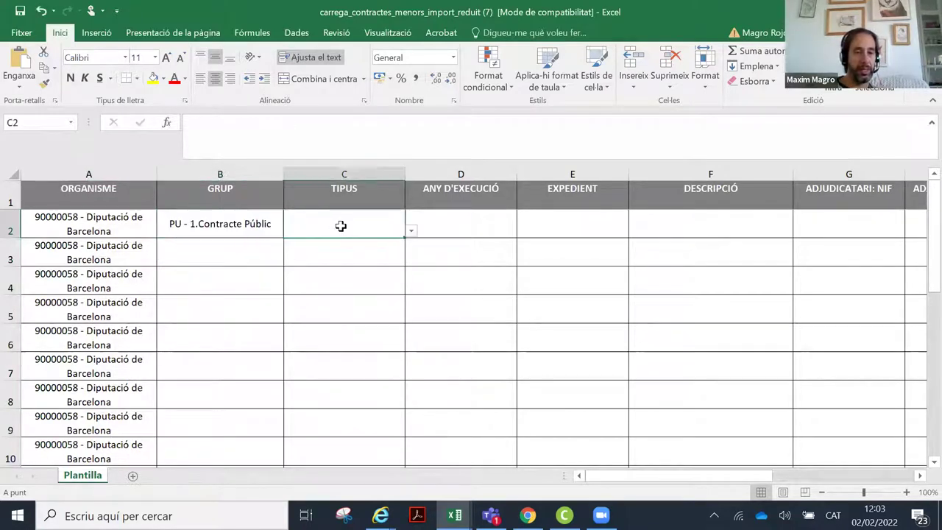
left_click(411, 231)
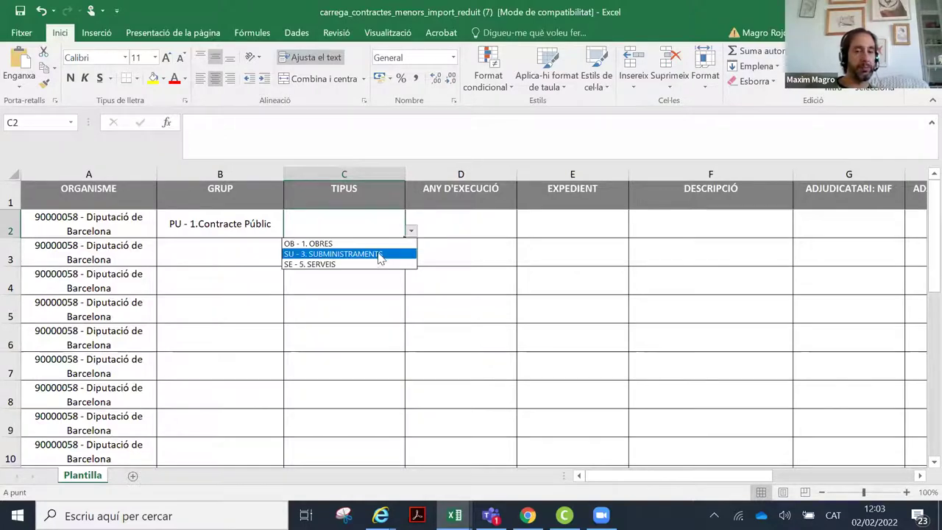
left_click(374, 243)
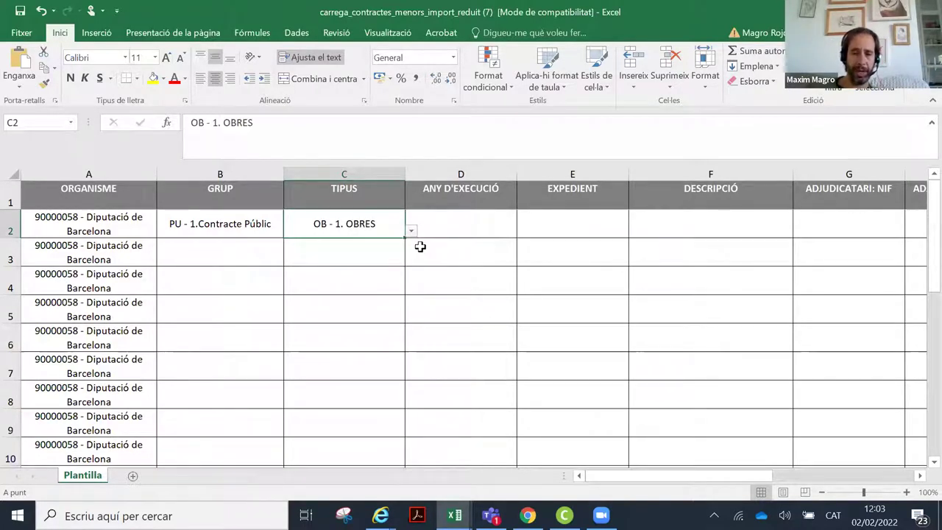
Enter 2022 as the execution year in D2.
left_click(455, 223)
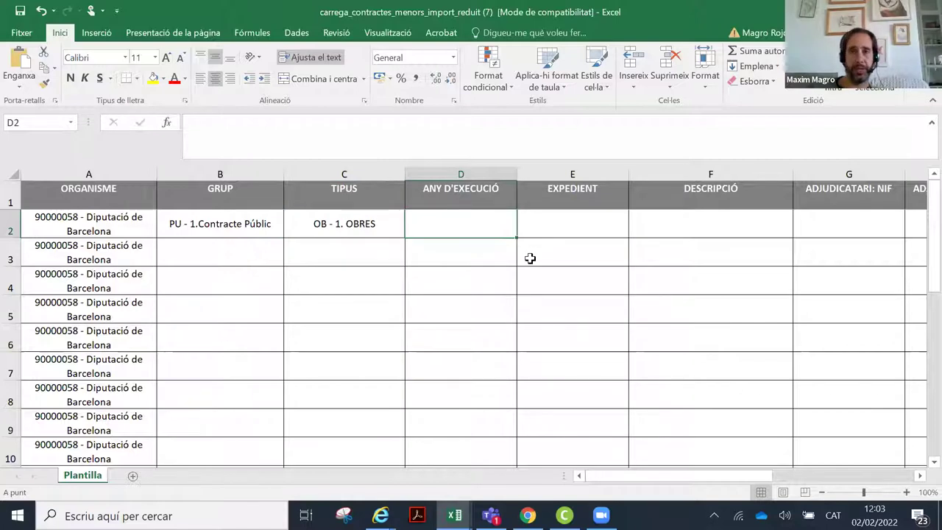
double_click(492, 219)
type("20")
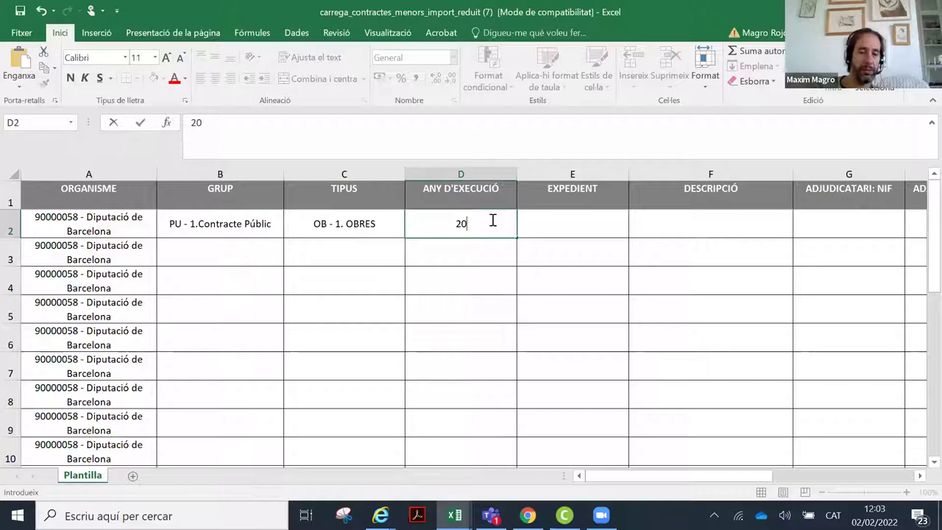
type("22")
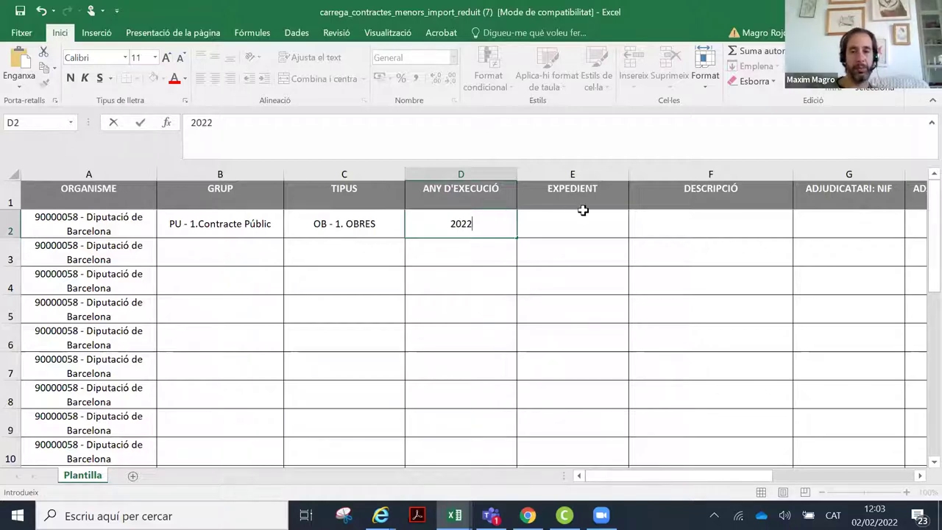
left_click(582, 214)
left_click_drag(659, 478, 716, 477)
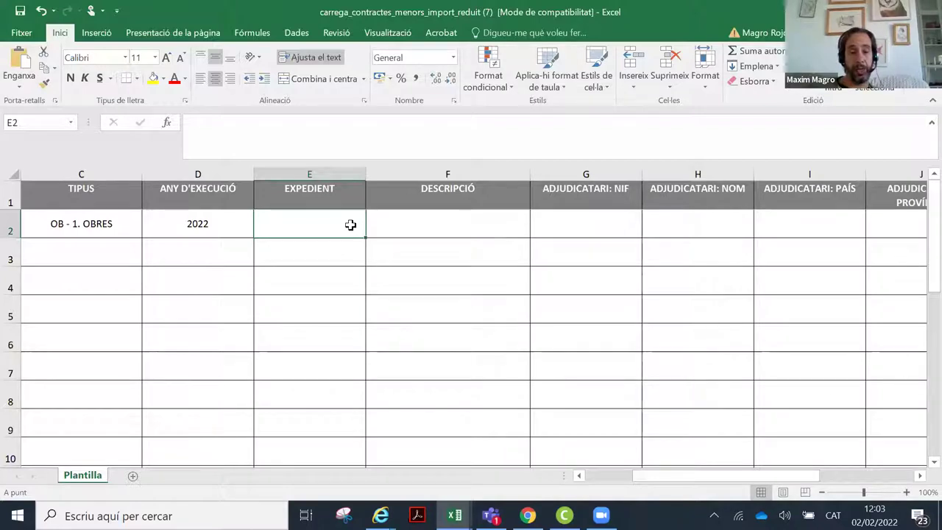
Attempt an expedient entry in E2 and dismiss the 43-character format error.
double_click(350, 225)
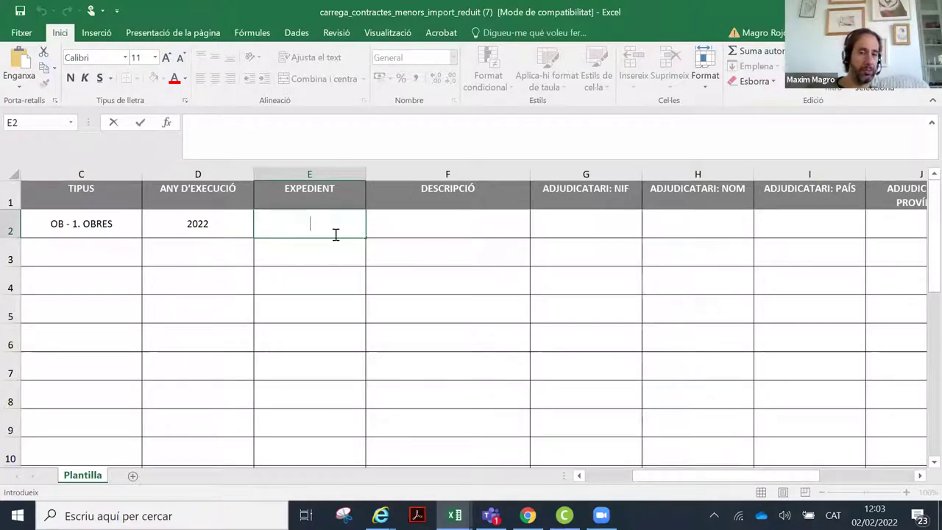
key("Return")
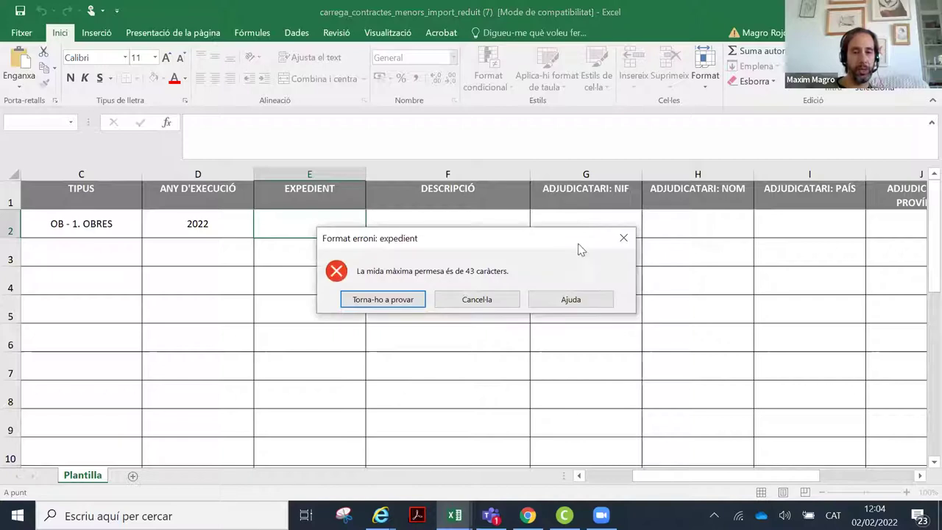
left_click(622, 238)
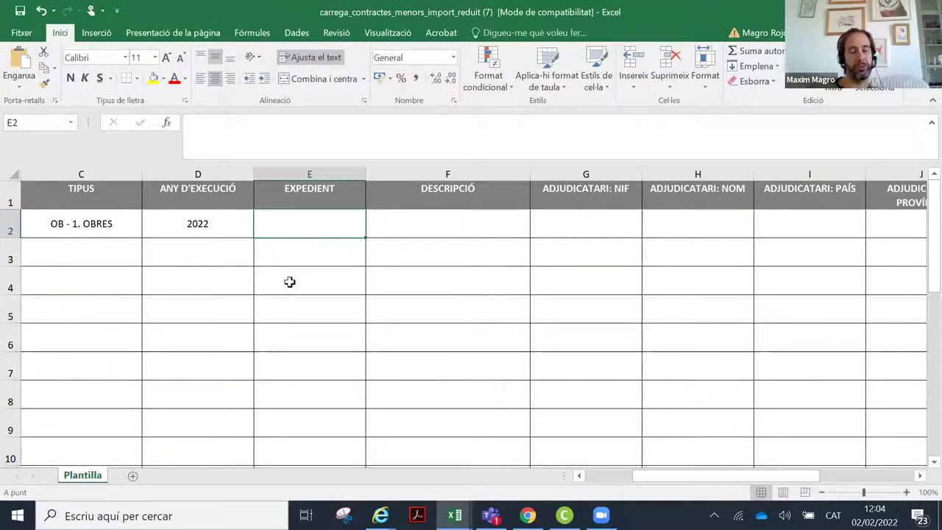
Step through cells D2, F2 and G2, then scroll right toward column M.
left_click(233, 229)
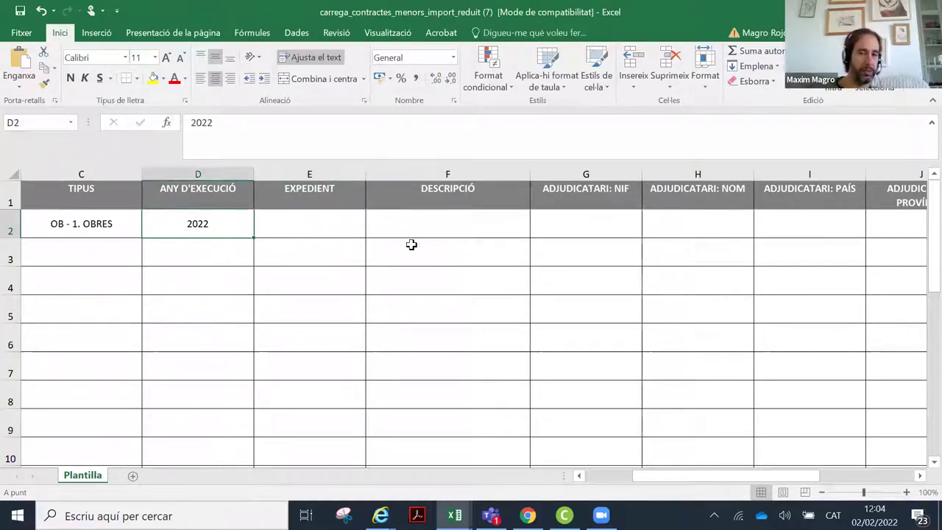
left_click(433, 224)
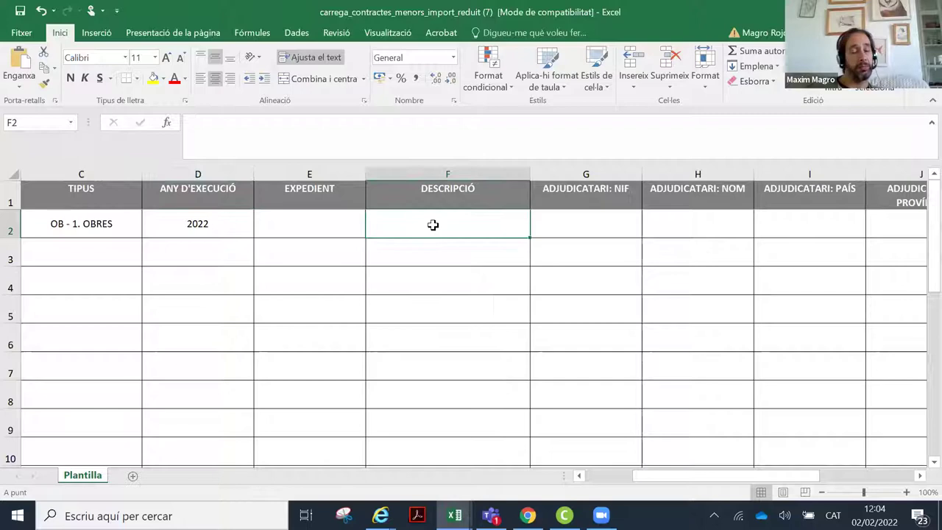
left_click(597, 227)
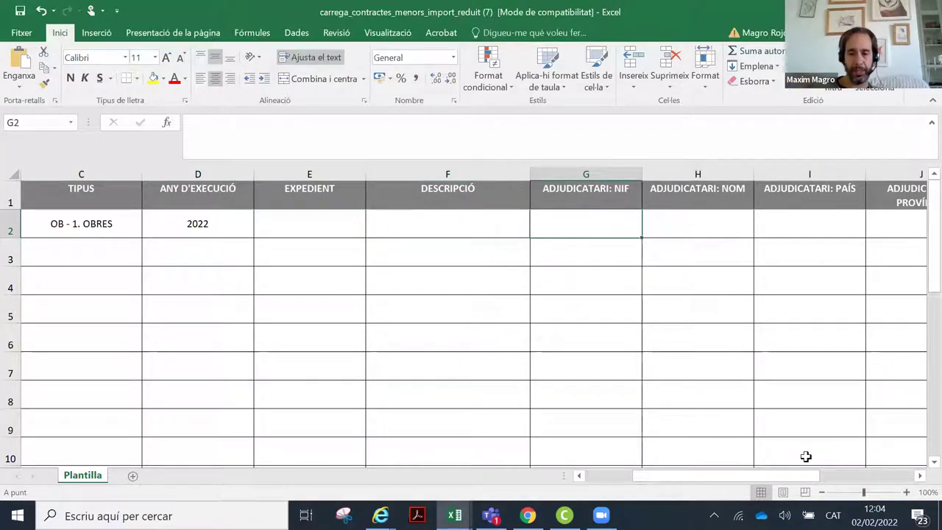
left_click(921, 476)
left_click(921, 476)
left_click(920, 476)
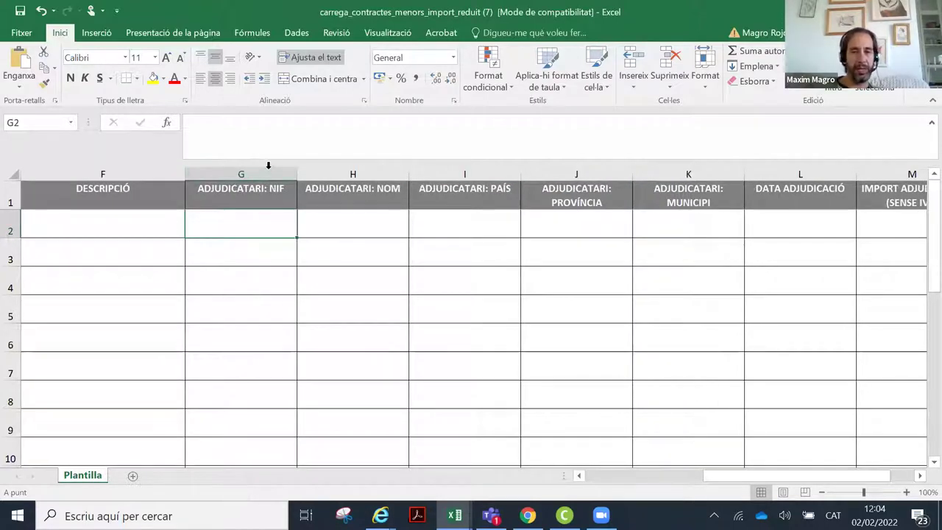
left_click_drag(270, 173, 652, 195)
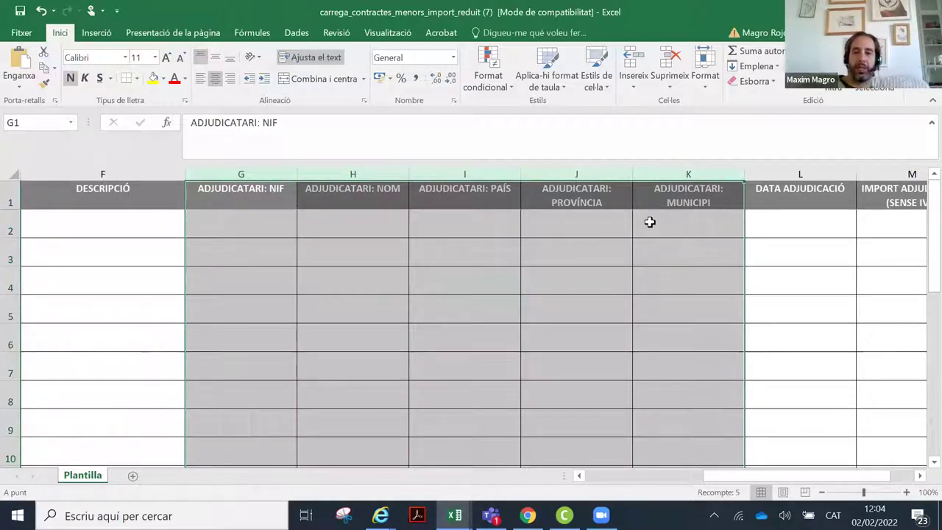
left_click(253, 221)
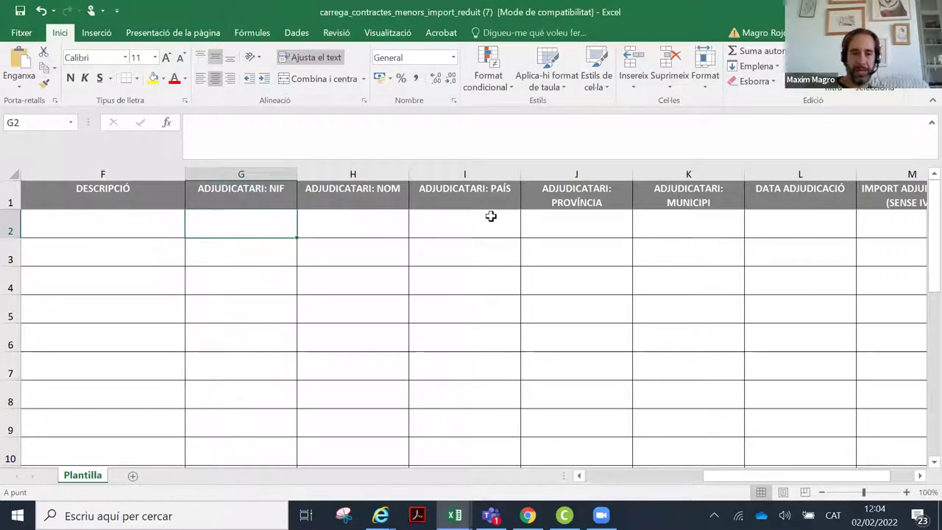
left_click(489, 175)
left_click(487, 217)
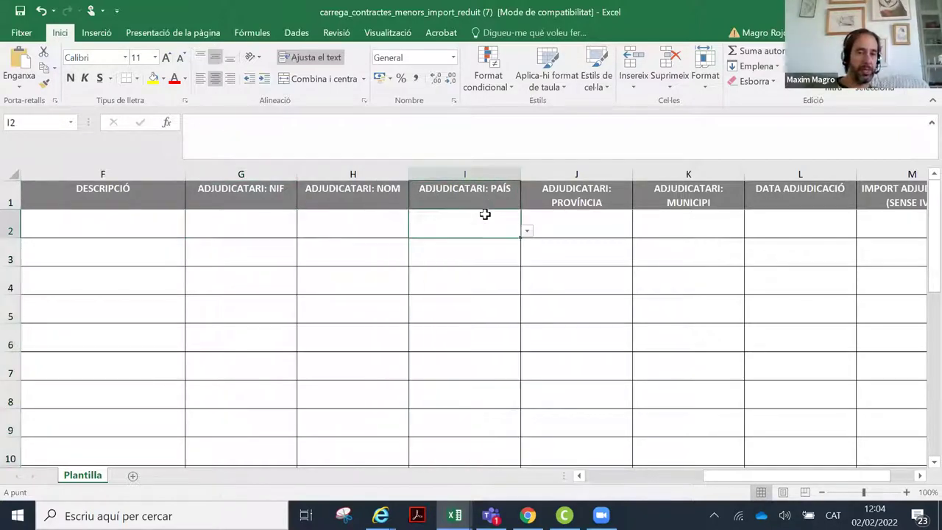
Try ES - SPAIN (España), then AF - AFGHANISTAN, in the I2 country list.
left_click(527, 231)
left_click(498, 243)
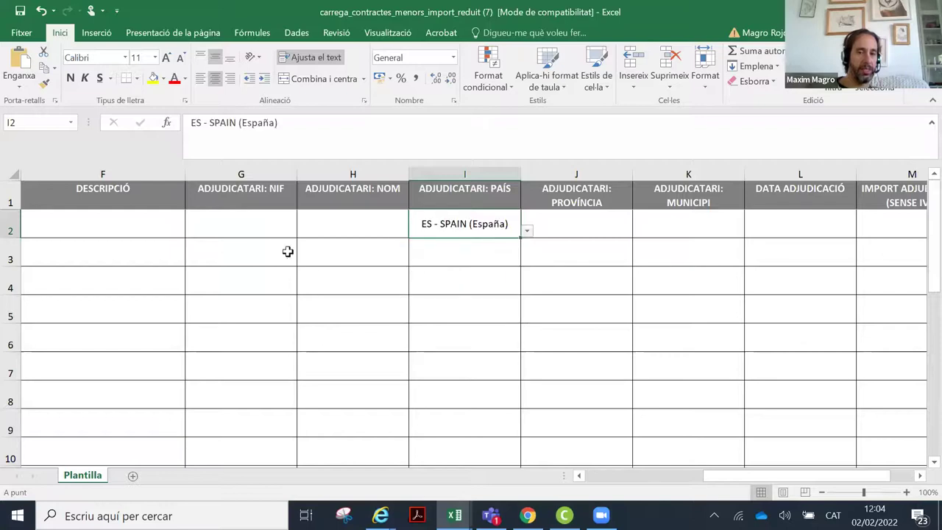
left_click(261, 224)
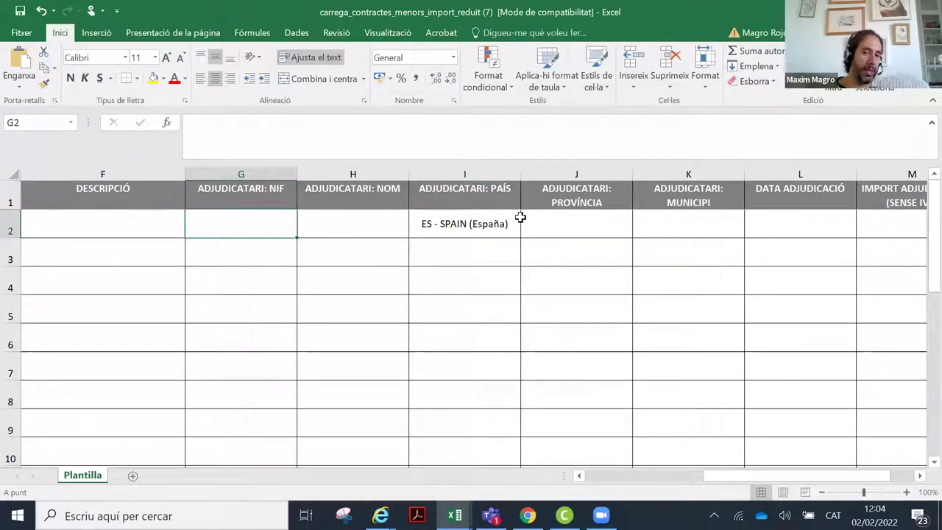
left_click(518, 220)
left_click(527, 230)
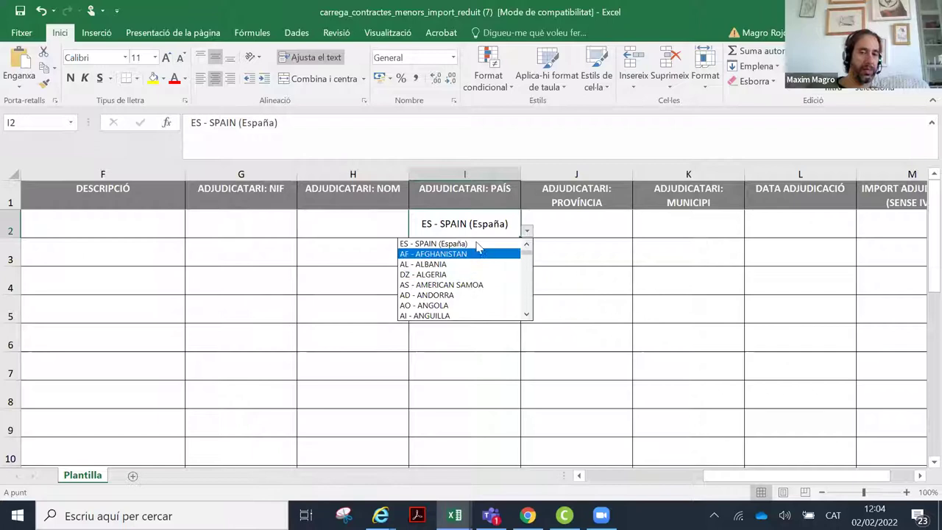
left_click(434, 254)
left_click(258, 213)
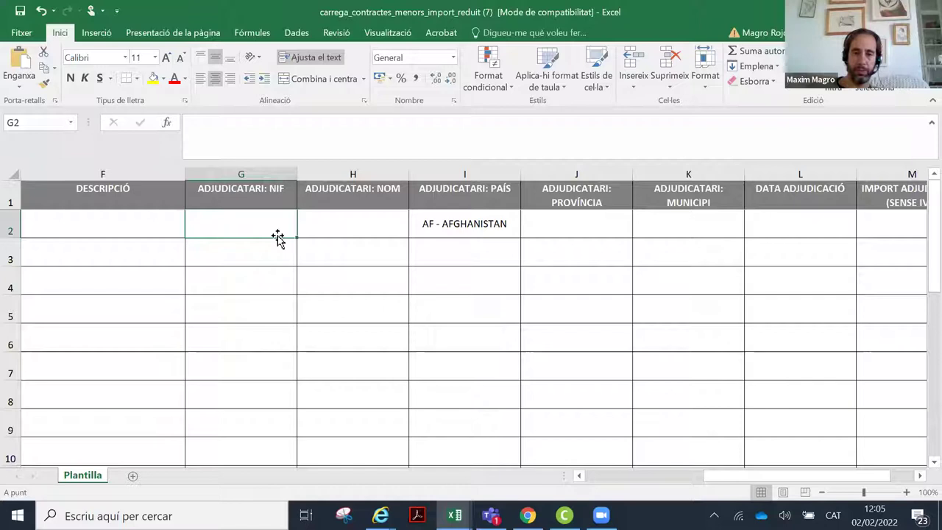
Reset I2 to ES - SPAIN (España), then finally choose AF - AFGHANISTAN.
left_click(500, 225)
left_click(527, 230)
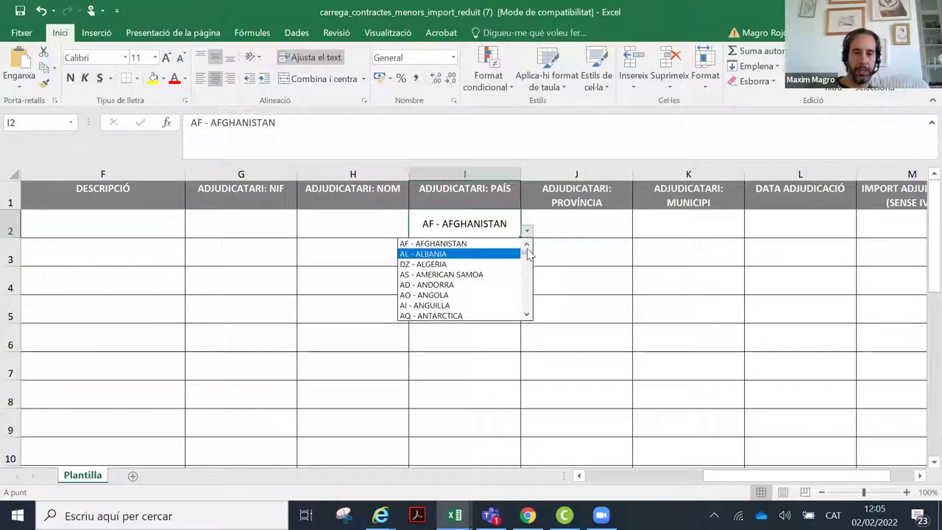
left_click(527, 244)
left_click(489, 256)
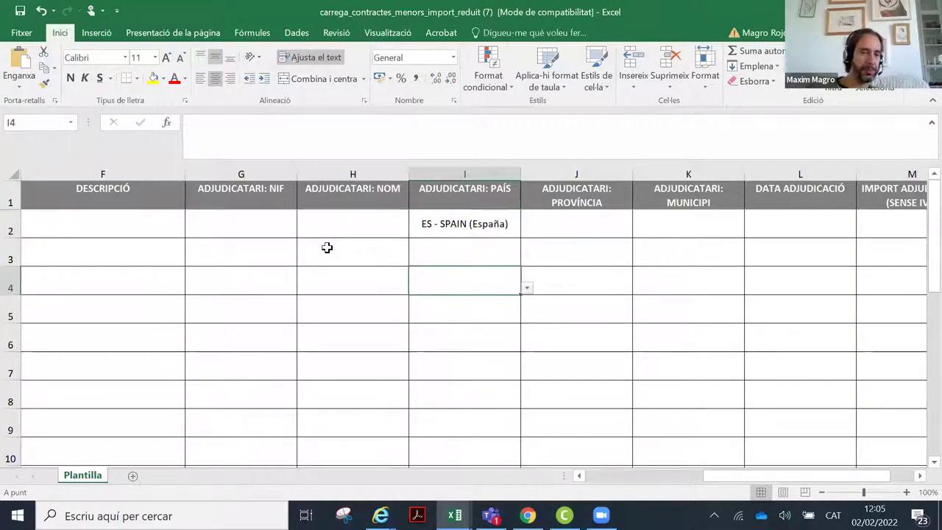
left_click(289, 234)
left_click(352, 233)
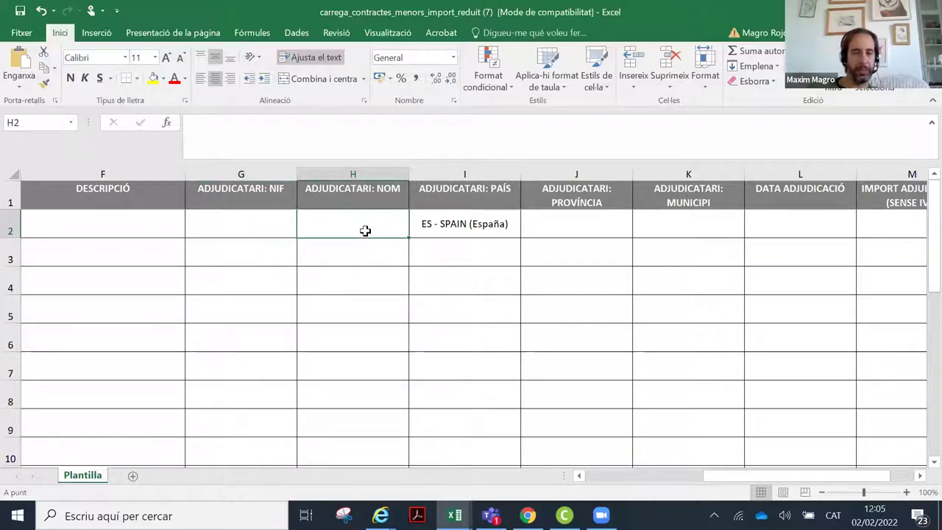
left_click(475, 224)
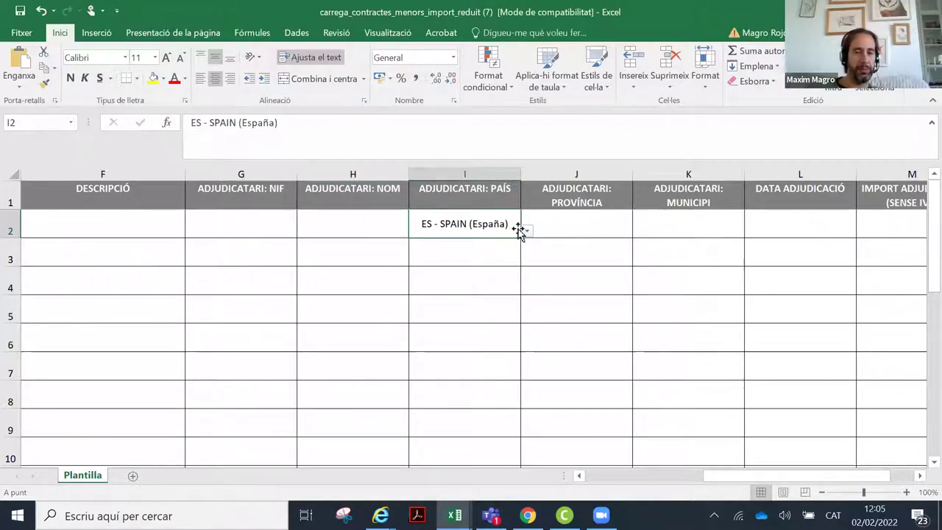
left_click(527, 231)
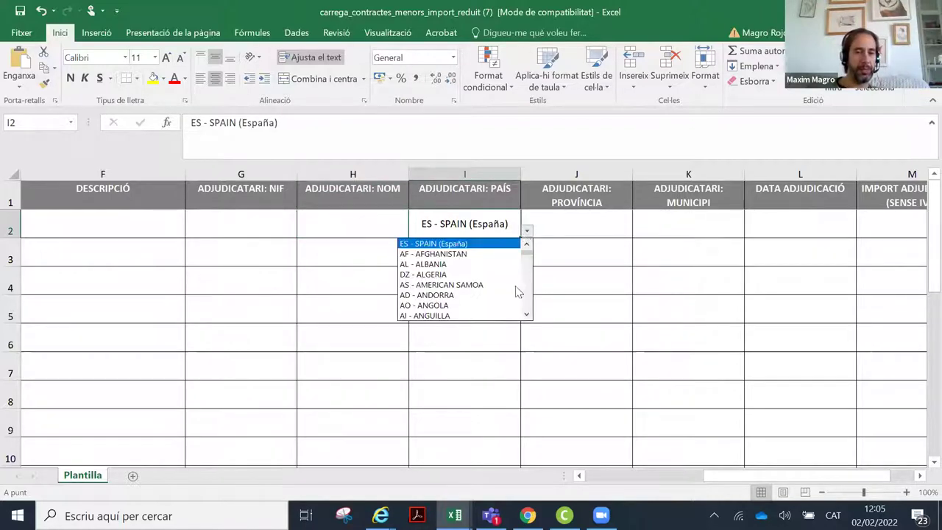
left_click(490, 254)
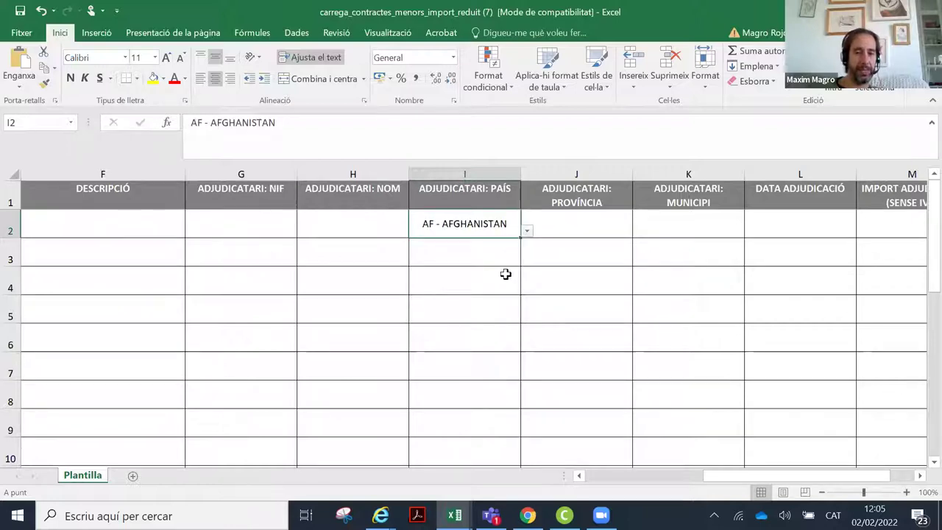
left_click(590, 227)
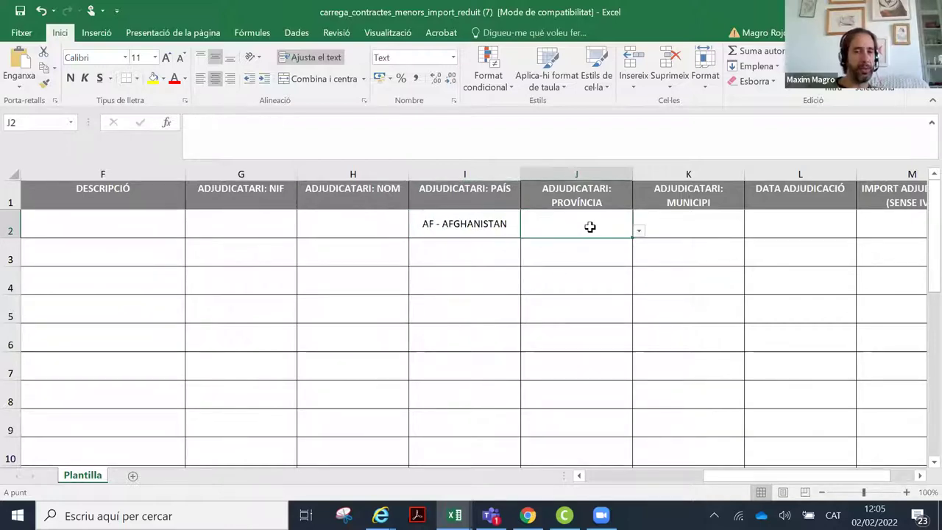
Try 98 - Diverses províncies and 99 - Província estrangera as the J2 province.
left_click(639, 232)
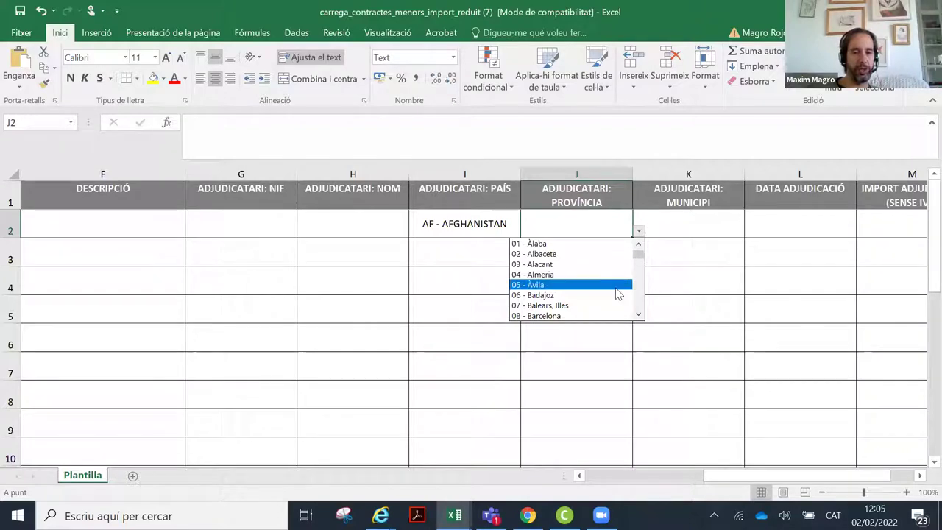
scroll(617, 294, "down", 15)
left_click(620, 313)
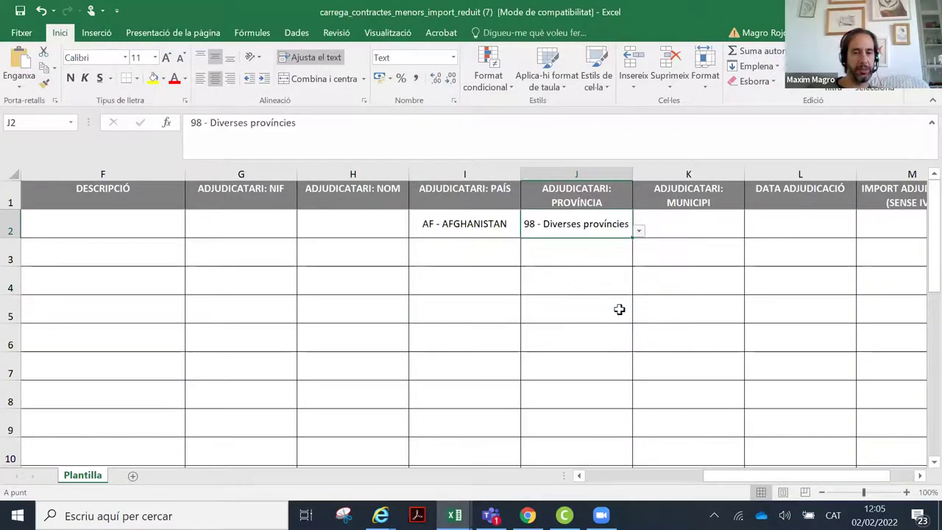
left_click(639, 231)
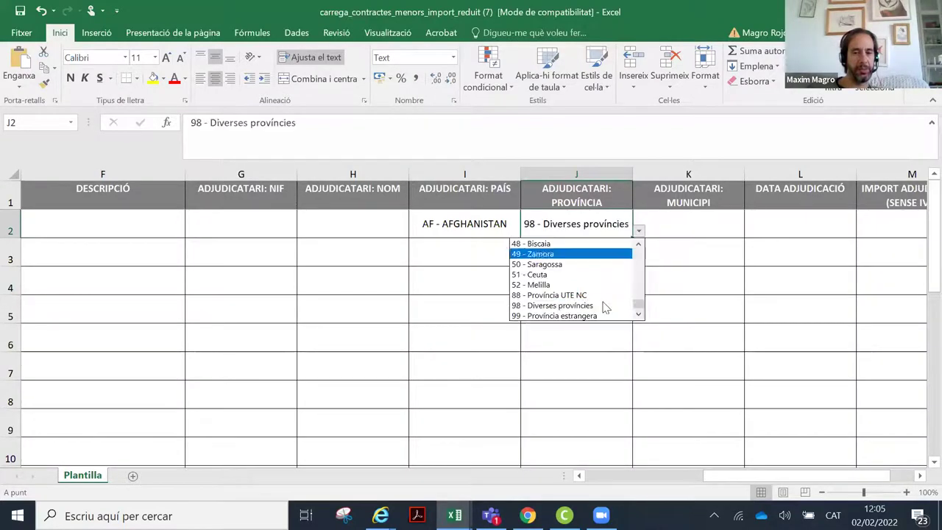
double_click(598, 316)
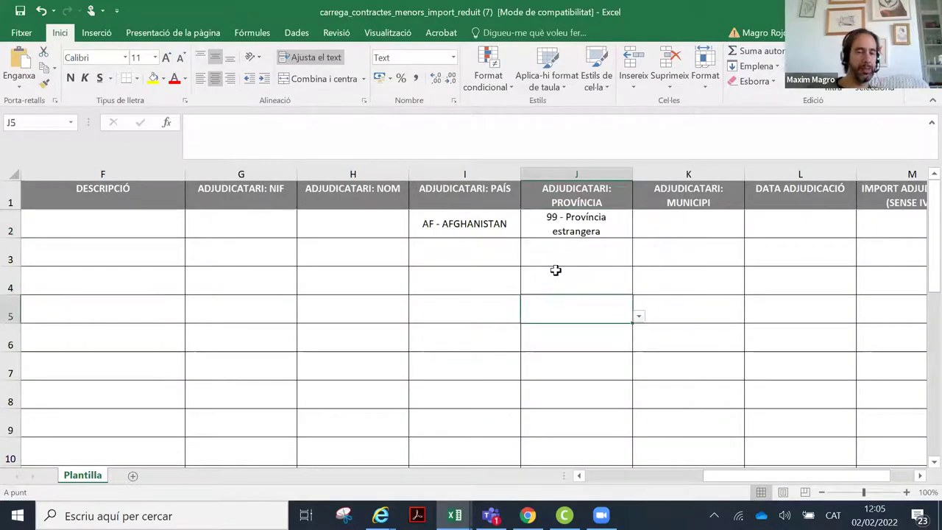
Enter municipality code 99999 in K2 and check its warning.
left_click(673, 229)
double_click(712, 223)
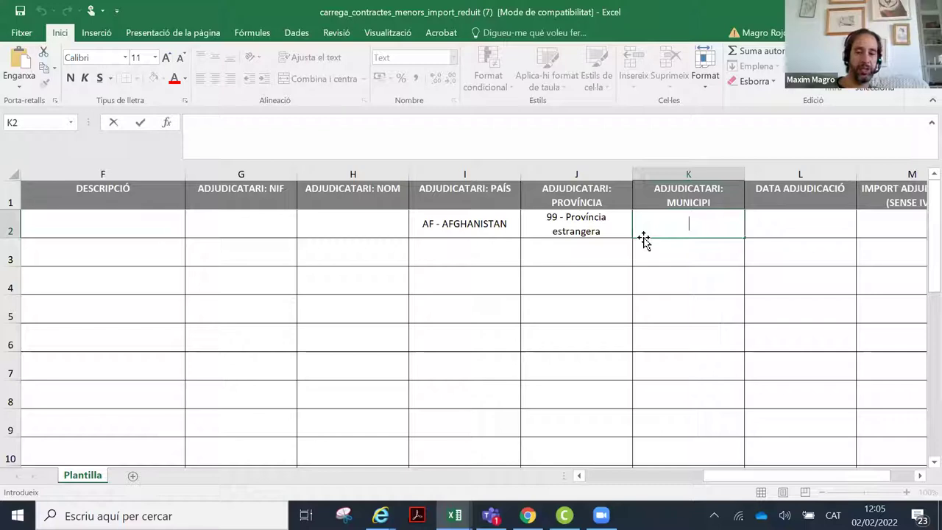
type("999")
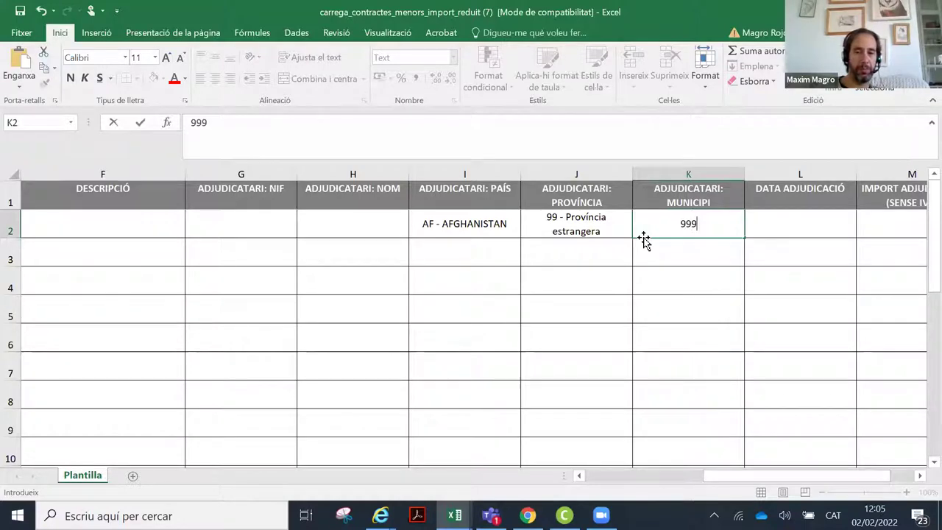
type("99")
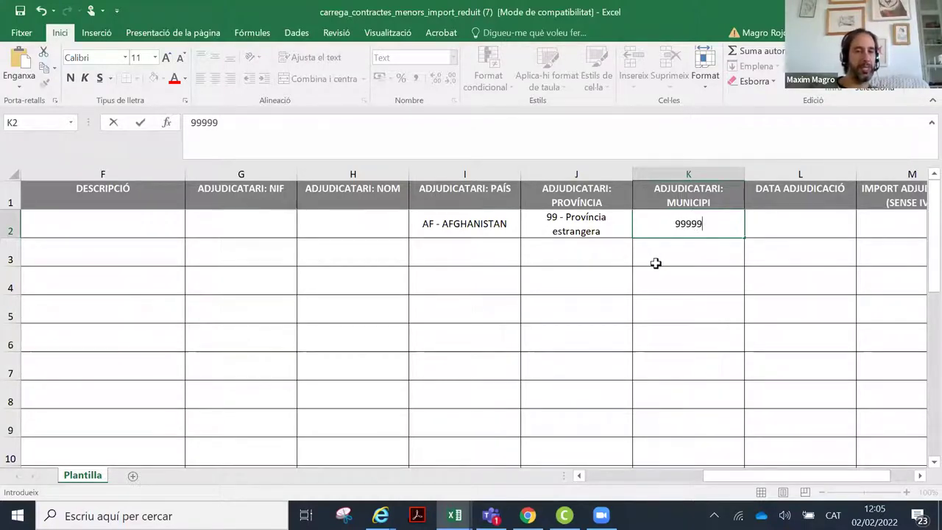
left_click(656, 263)
left_click(678, 226)
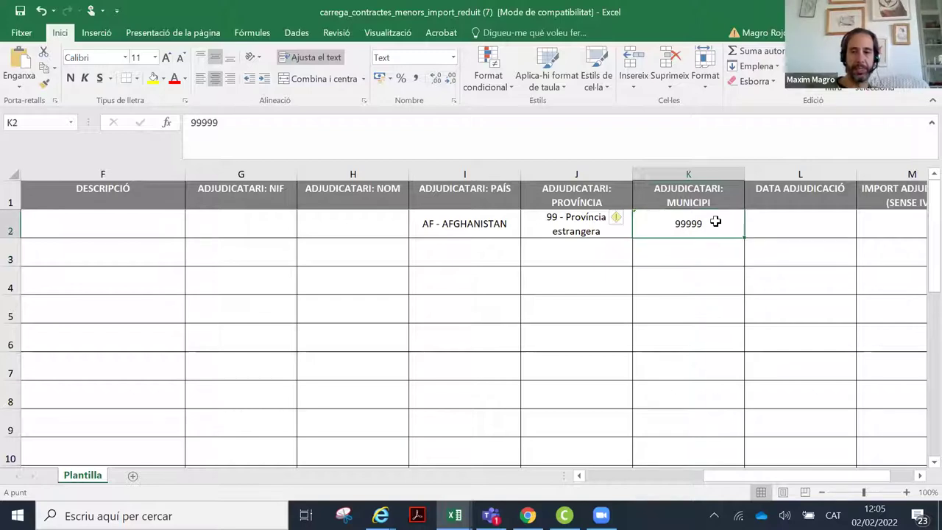
Set country ES - SPAIN (España) and province 08 - Barcelona, then clear the 99999 municipality.
left_click(513, 223)
left_click(527, 231)
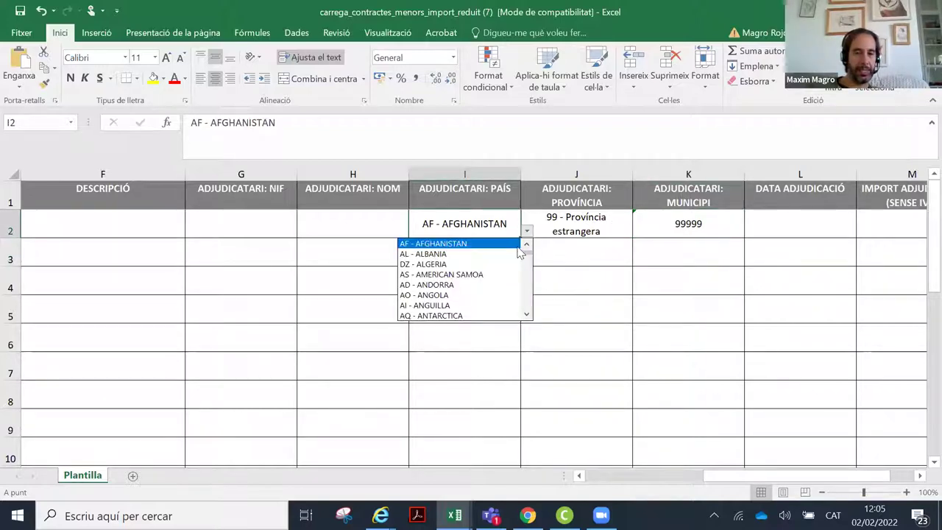
left_click(526, 244)
left_click(509, 246)
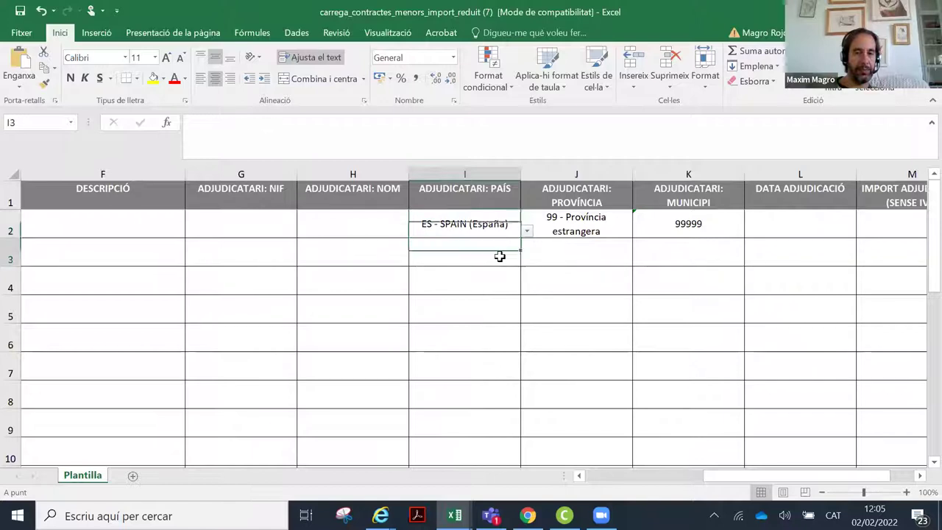
left_click(591, 230)
left_click(639, 232)
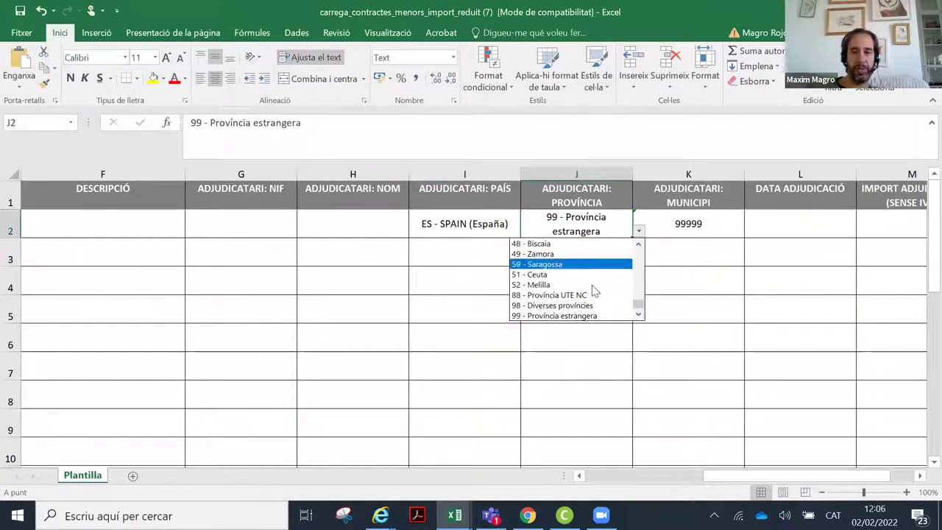
left_click_drag(638, 305, 639, 265)
left_click(604, 260)
left_click(622, 281)
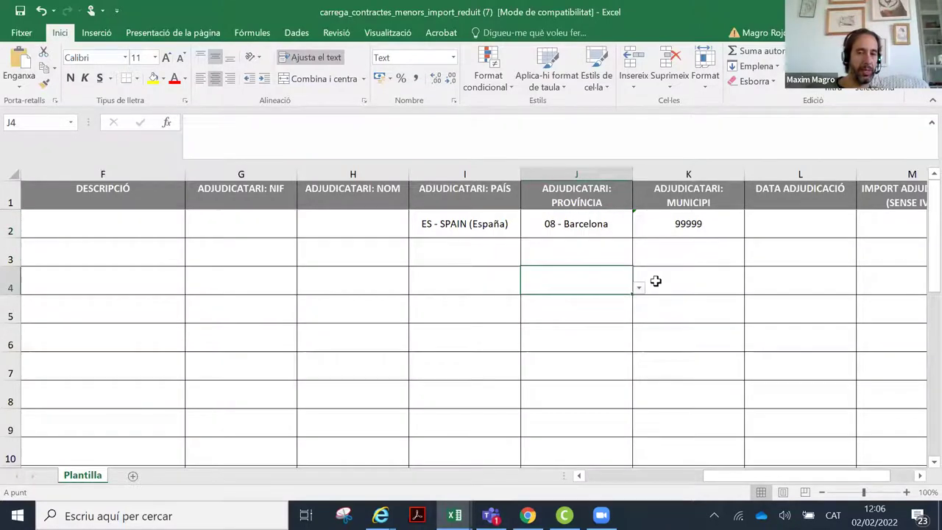
left_click(740, 219)
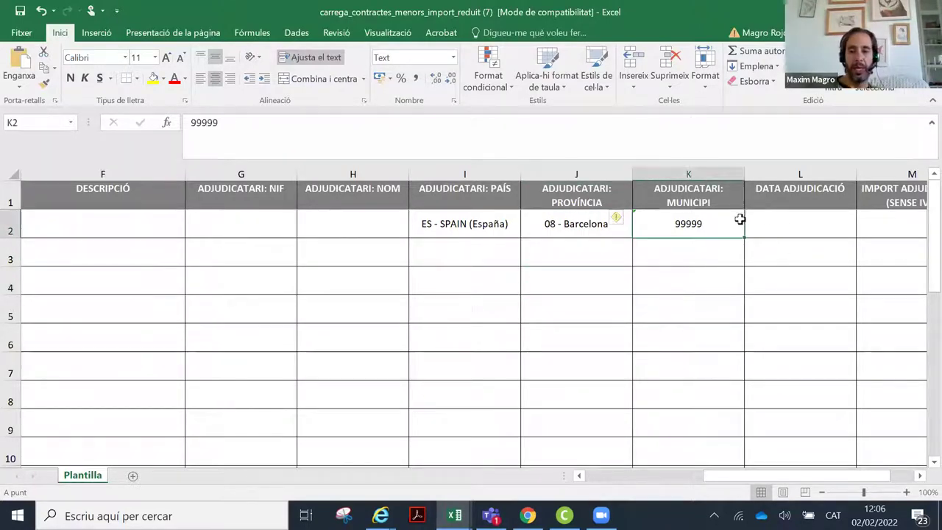
key("BackSpace")
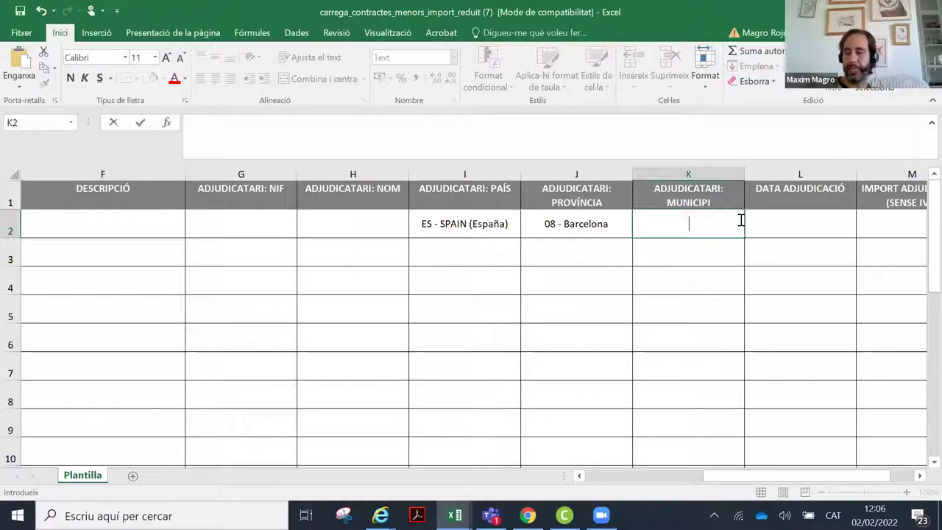
Delete 08 - Barcelona from J2 and ES - SPAIN (España) from I2.
left_click(623, 231)
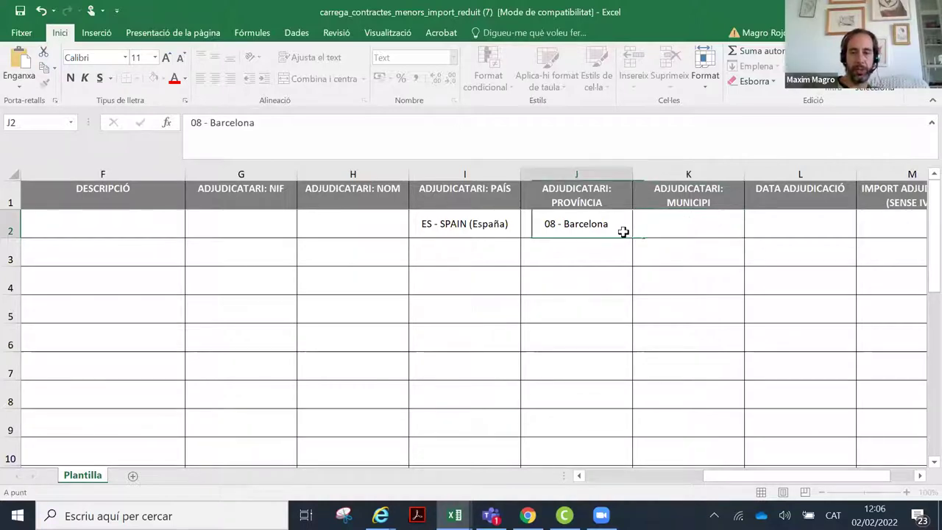
key("BackSpace")
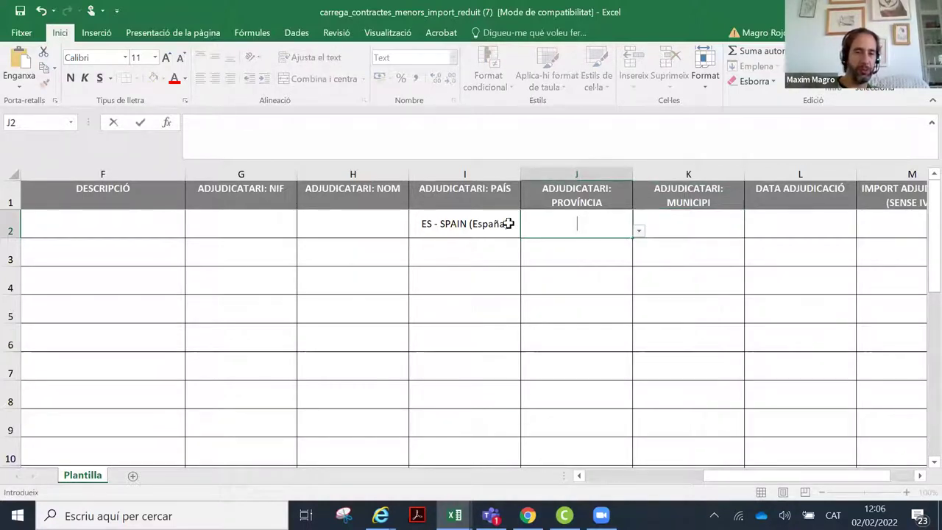
left_click(509, 224)
key("BackSpace")
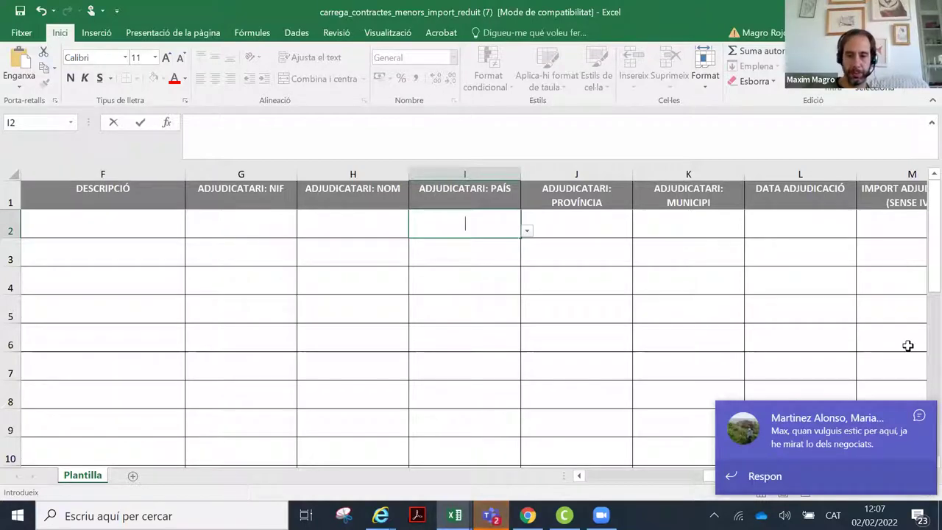
left_click(918, 417)
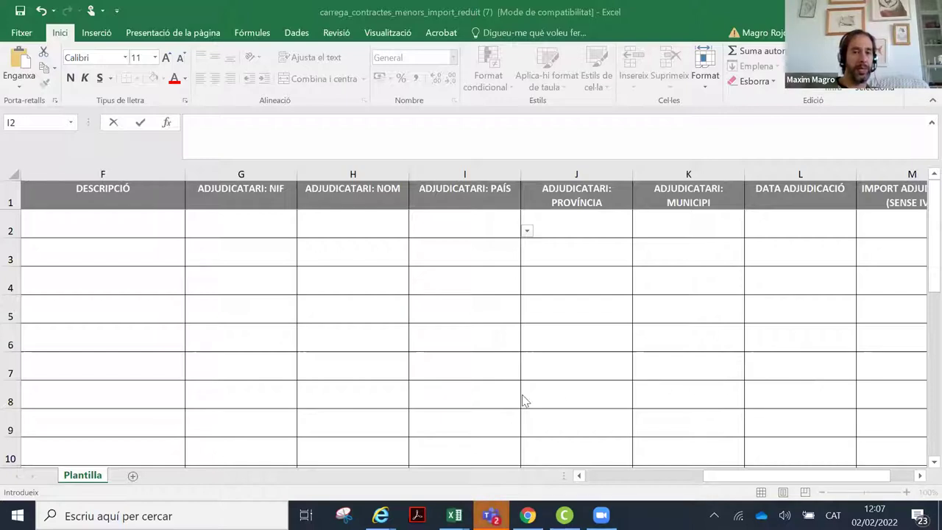
left_click(251, 218)
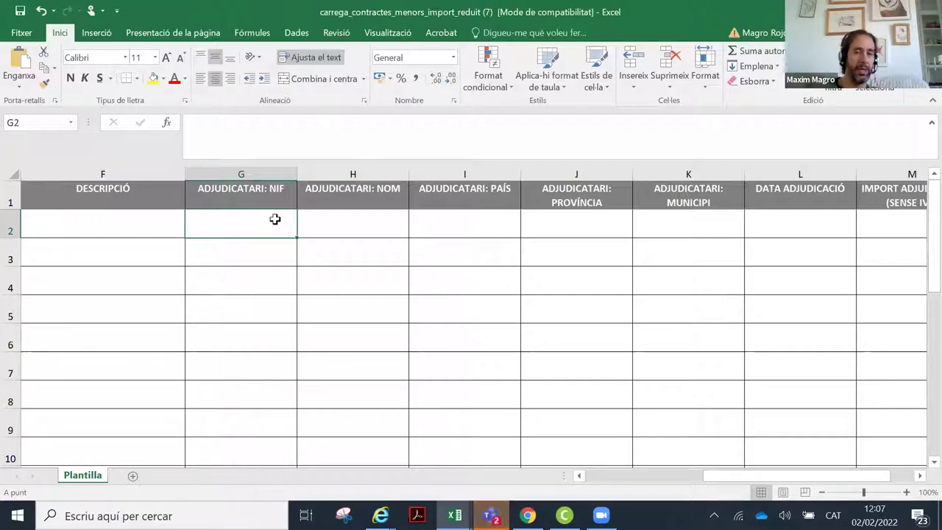
Review the awardee columns H through K, including cells G2 and K2.
left_click_drag(375, 169, 657, 174)
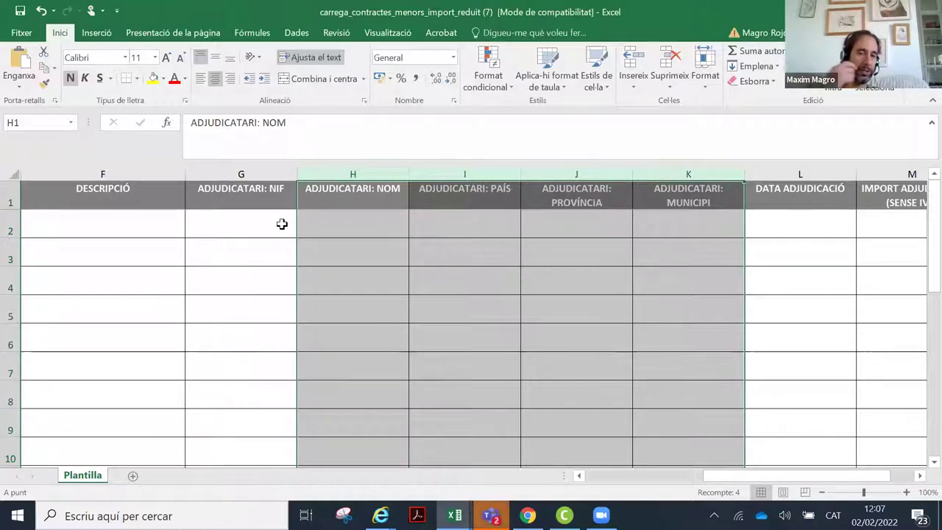
left_click(704, 223)
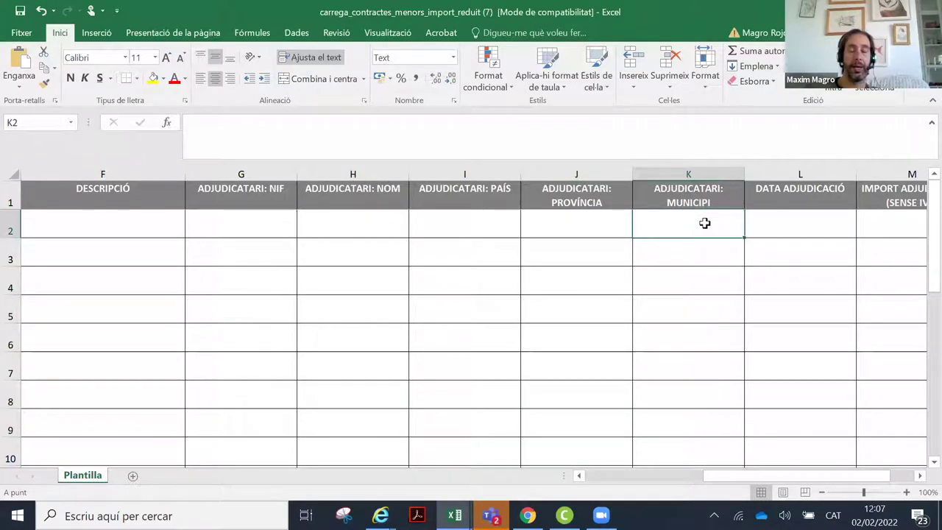
left_click(287, 219)
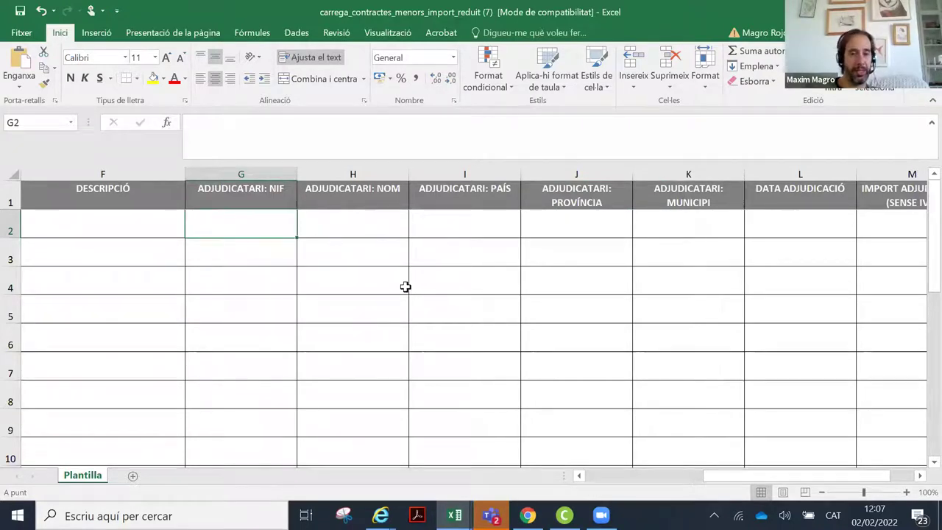
left_click(353, 174)
left_click_drag(373, 173, 682, 222)
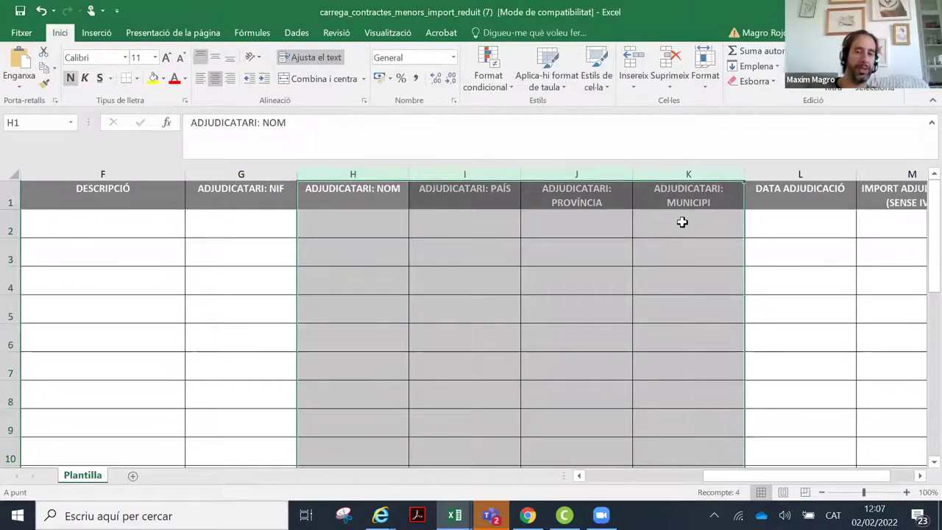
left_click(683, 222)
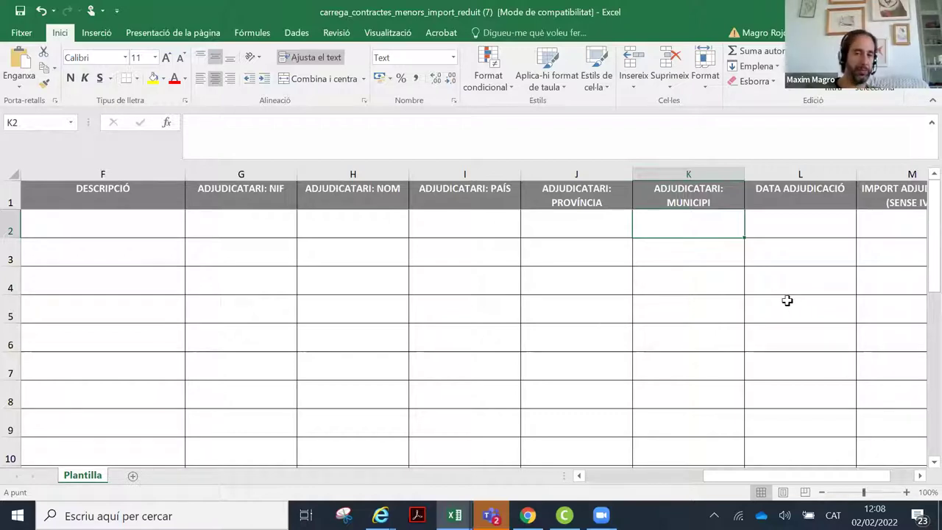
Check cells L2, M2 and N2, then close the reduced import workbook without saving.
left_click(920, 475)
left_click(919, 476)
left_click(564, 218)
left_click(589, 218)
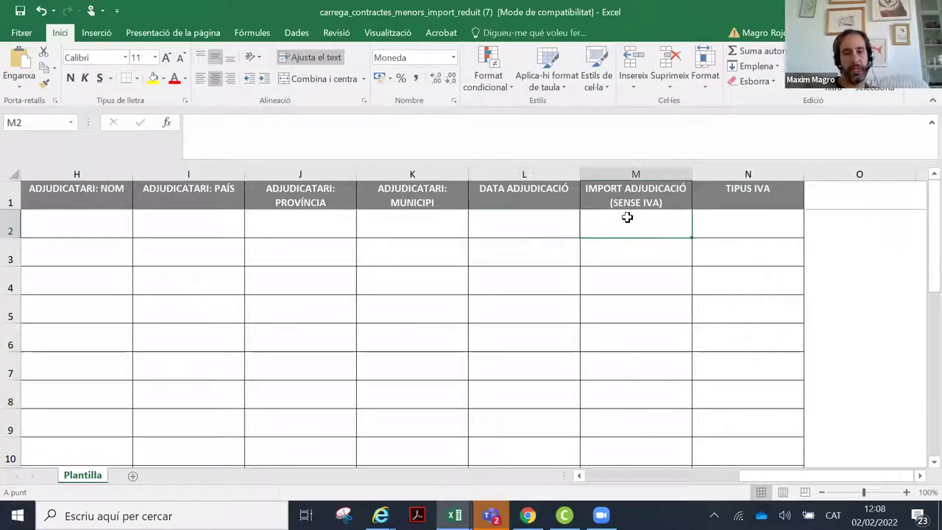
left_click(772, 218)
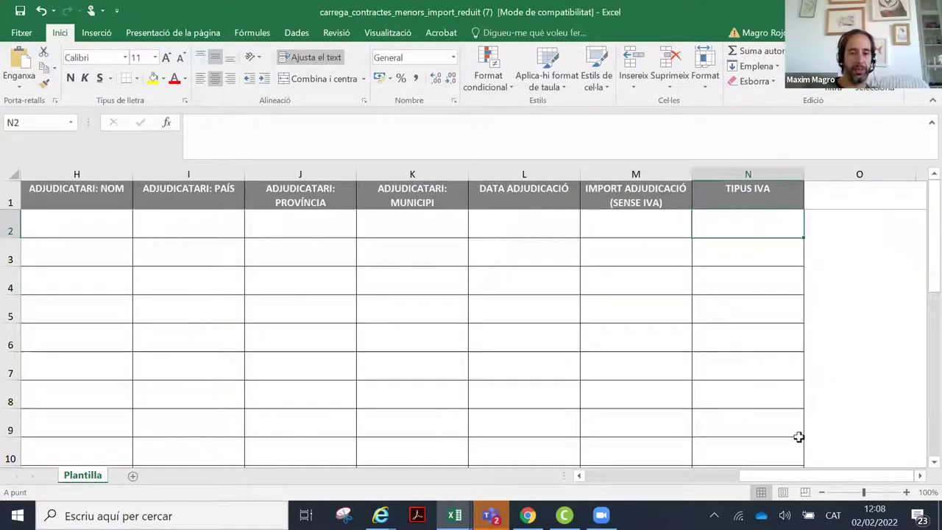
left_click_drag(803, 482, 602, 475)
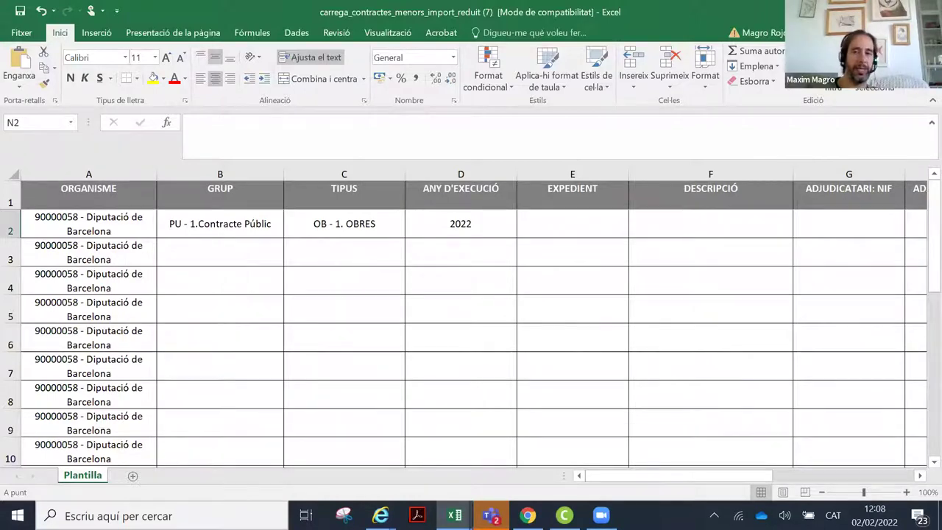
key("ctrl+w")
left_click(479, 273)
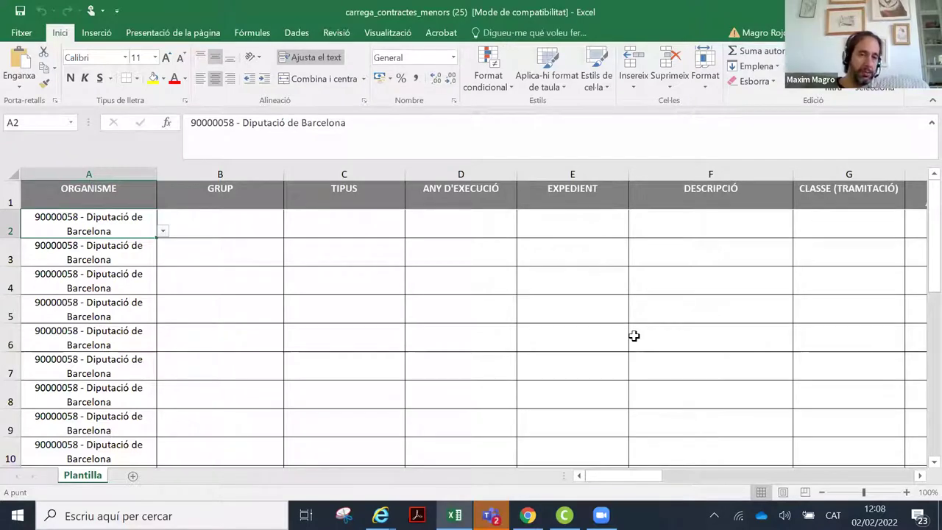
left_click_drag(126, 175, 249, 174)
left_click(250, 175)
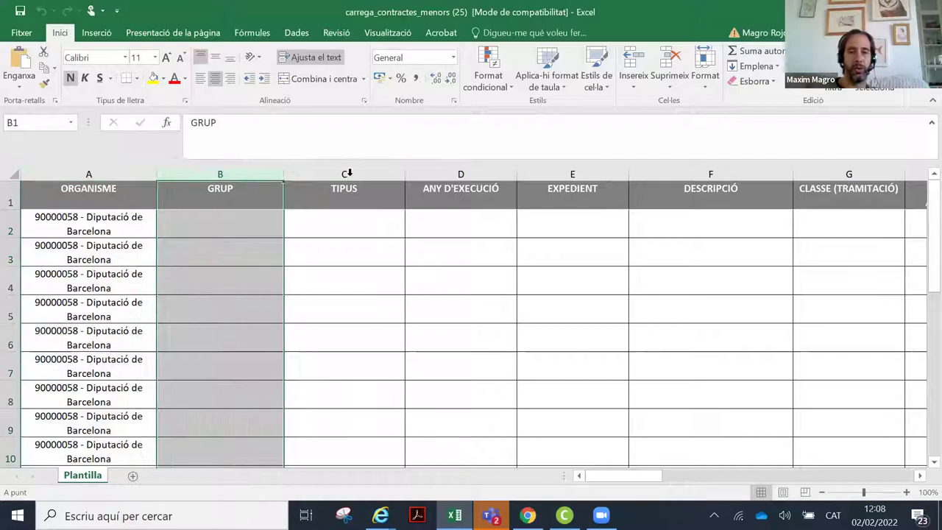
left_click(347, 175)
left_click(482, 174)
left_click(561, 174)
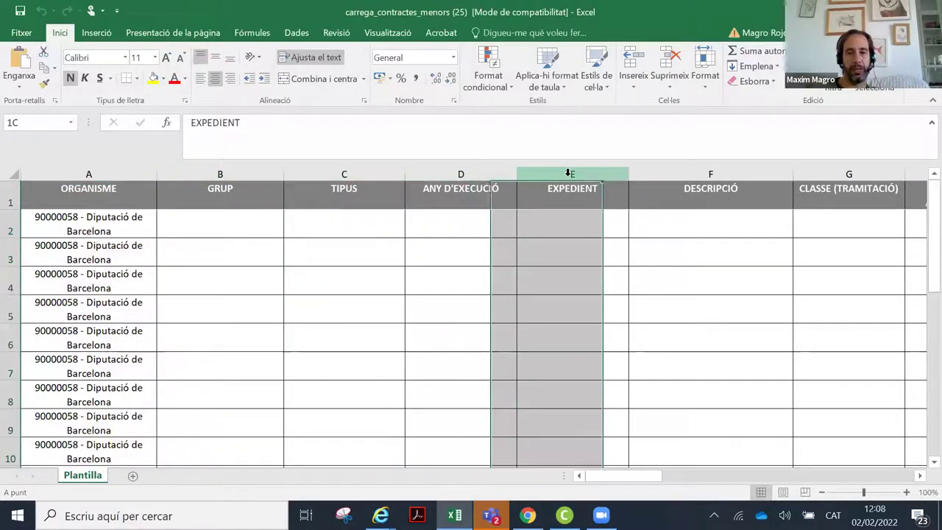
left_click(711, 175)
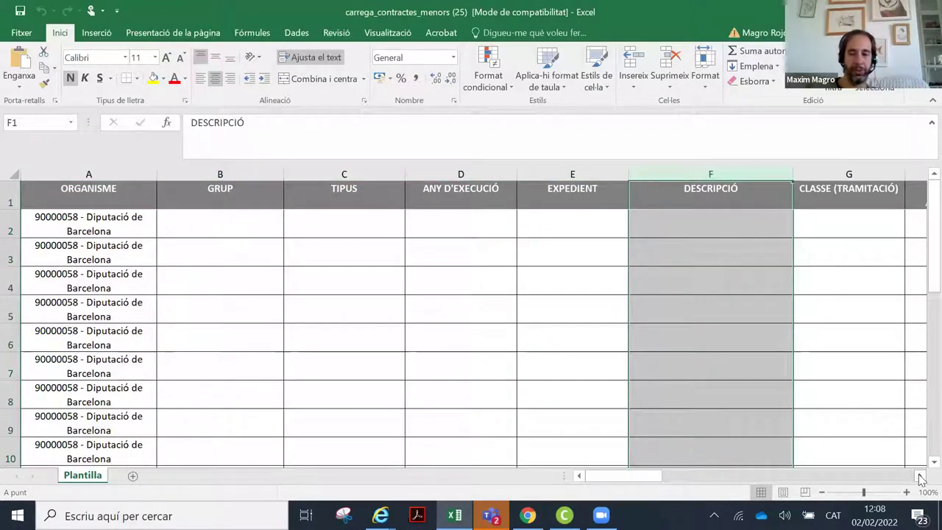
scroll(911, 466, "right", 5)
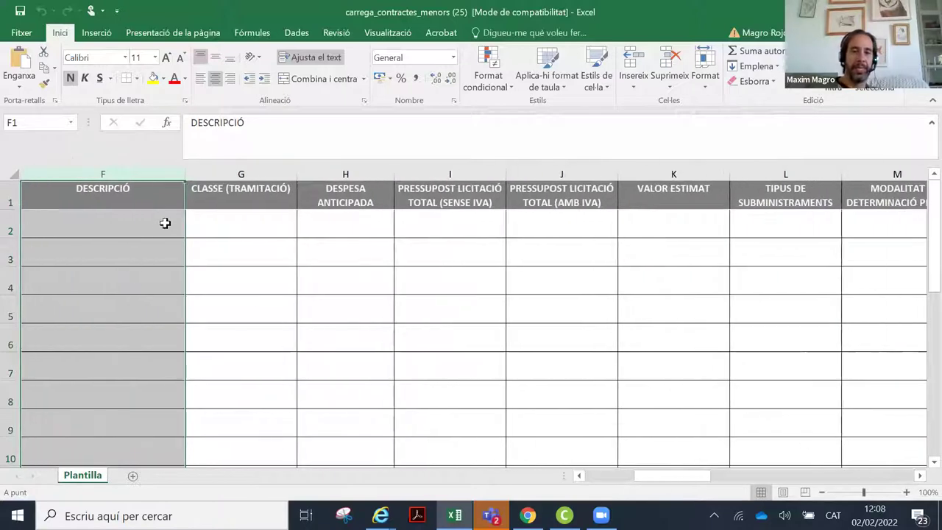
left_click(258, 230)
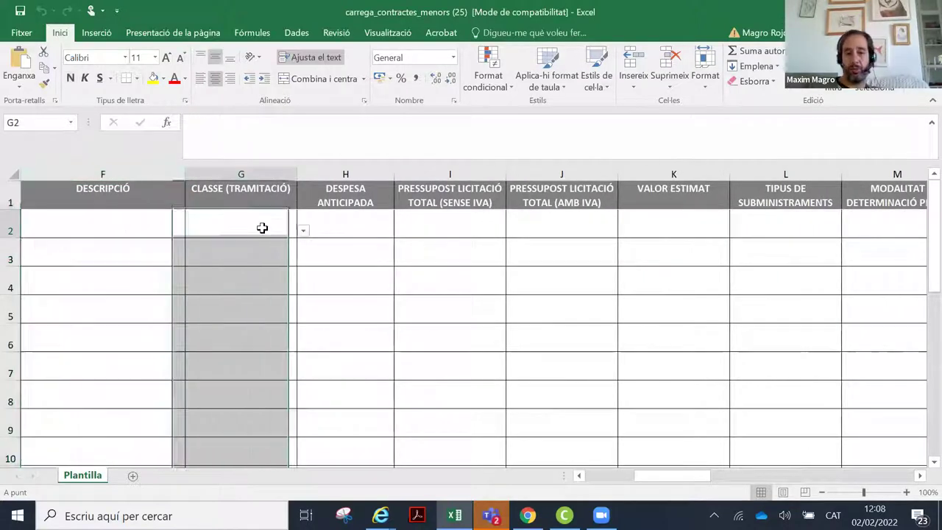
left_click(302, 231)
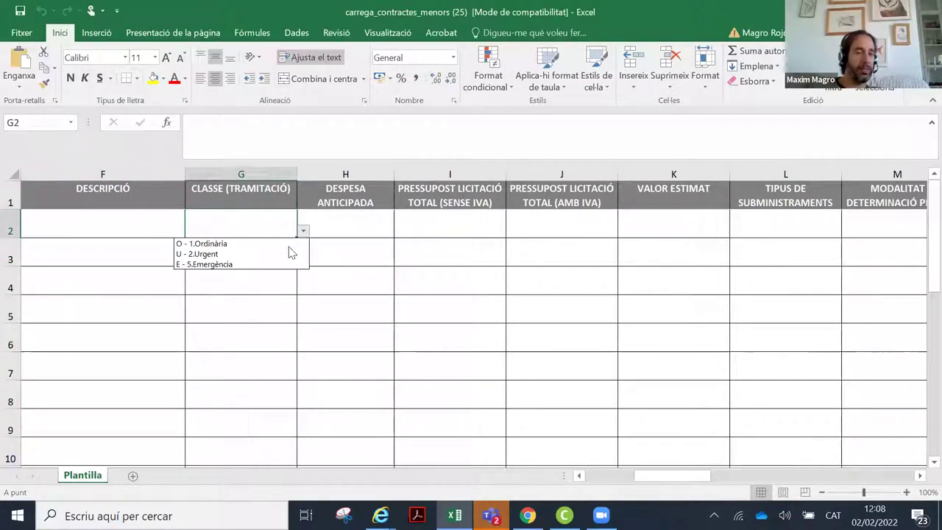
left_click(359, 215)
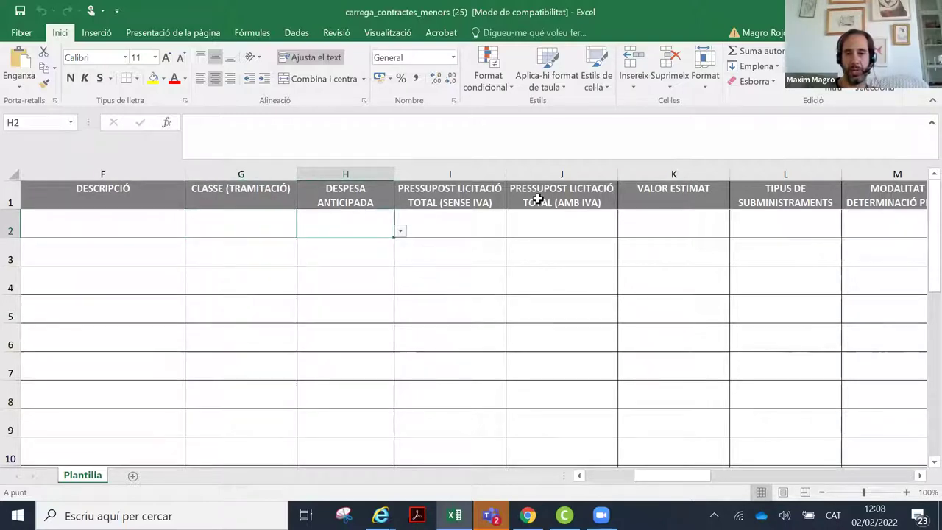
View the allowed supply-type options for L2 without choosing one.
scroll(862, 442, "right", 4)
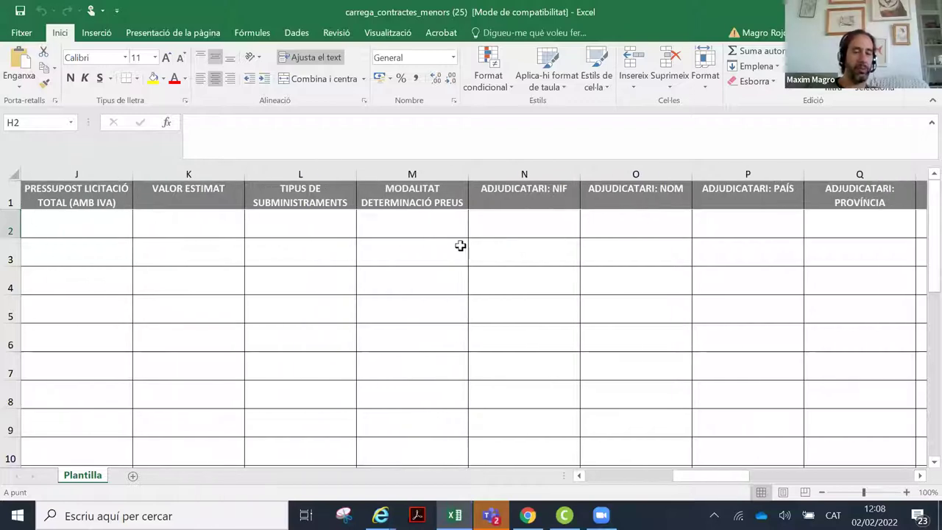
left_click_drag(309, 174, 384, 176)
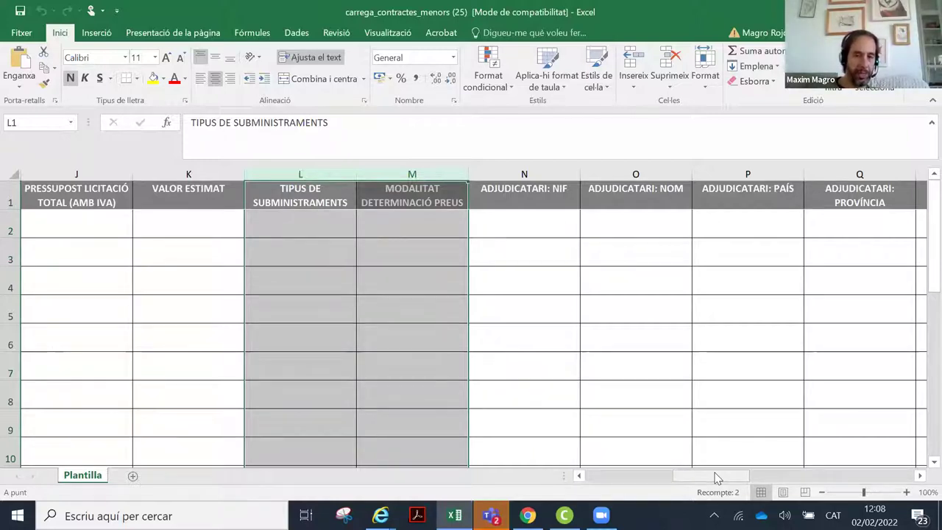
left_click(340, 202)
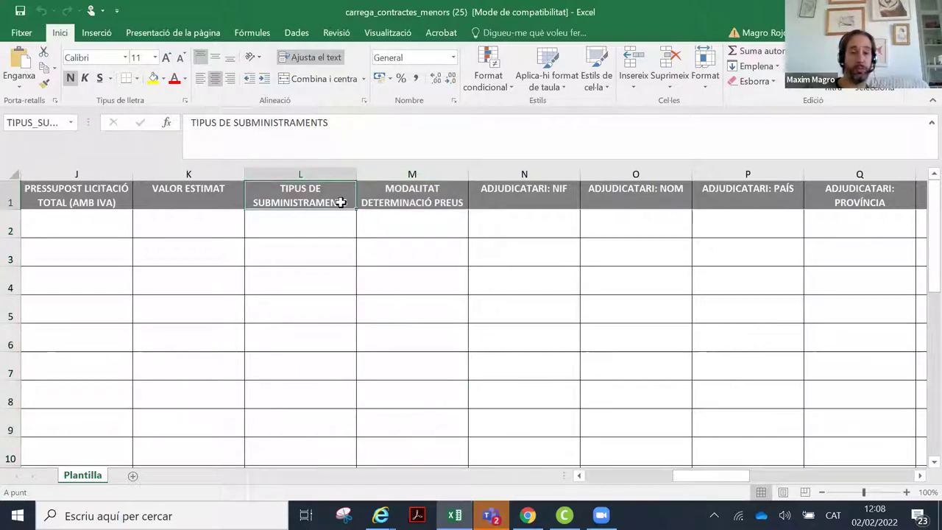
left_click(350, 227)
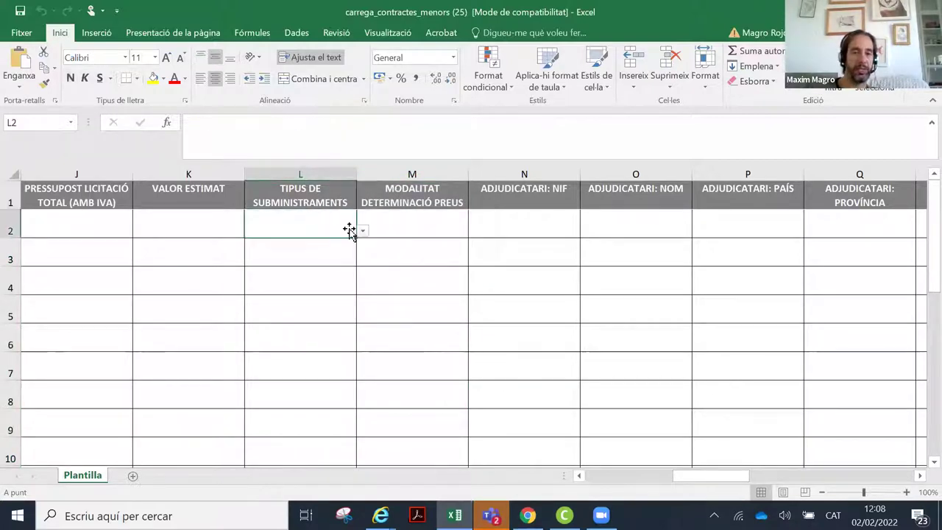
left_click(362, 232)
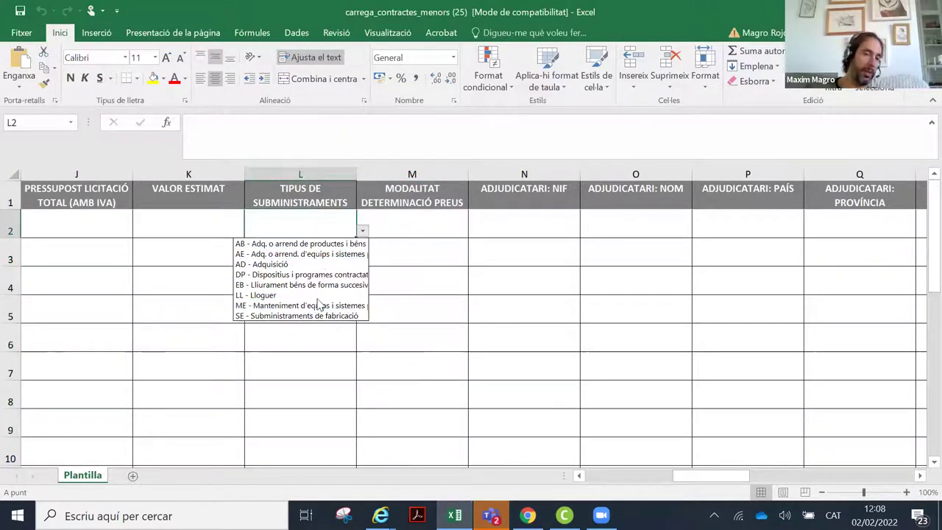
left_click(312, 221)
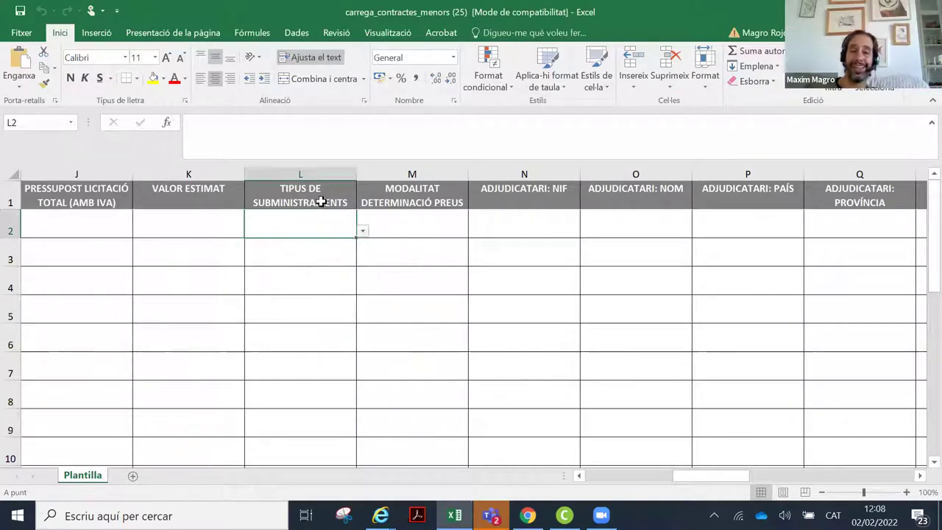
Confirm the TIPUS DE SUBMINISTRAMENTS header text in L1 so it wraps onto two lines.
left_click(321, 202)
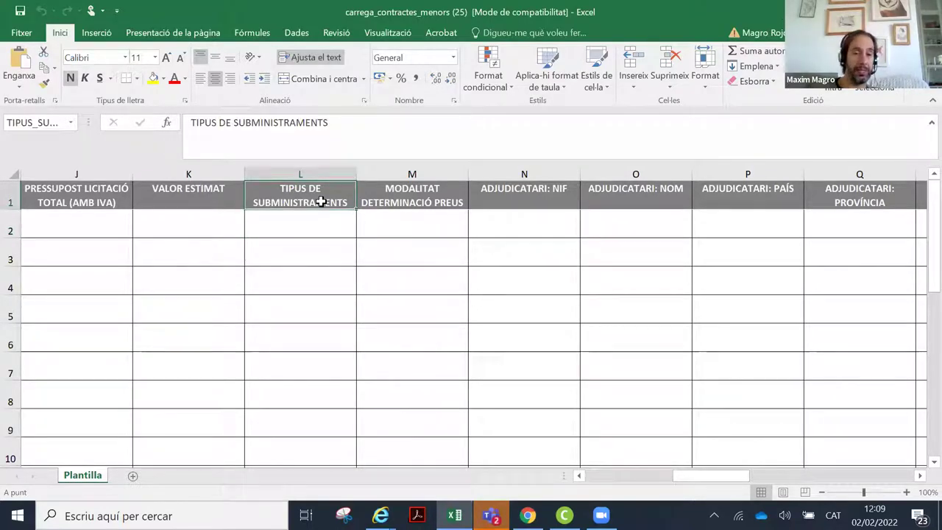
left_click_drag(332, 122, 240, 122)
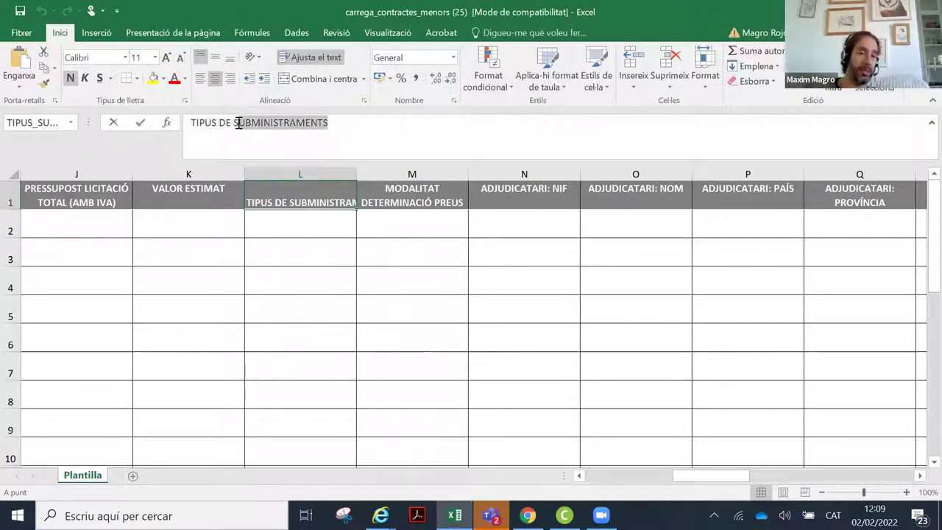
left_click(318, 244)
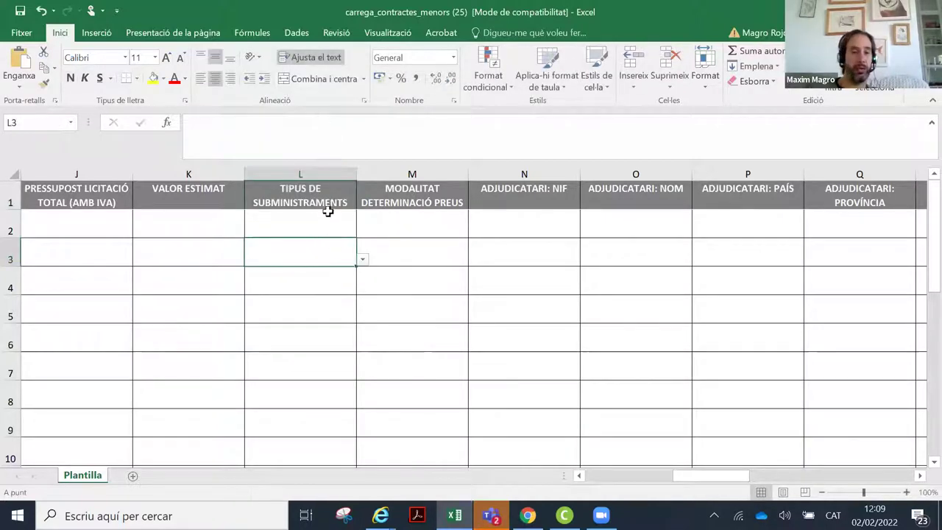
left_click(325, 198)
left_click(319, 217)
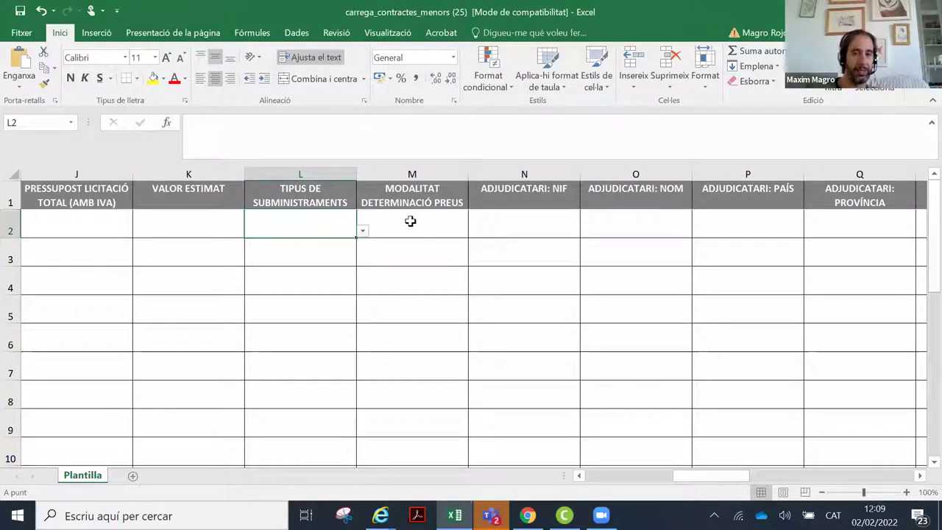
left_click(424, 174)
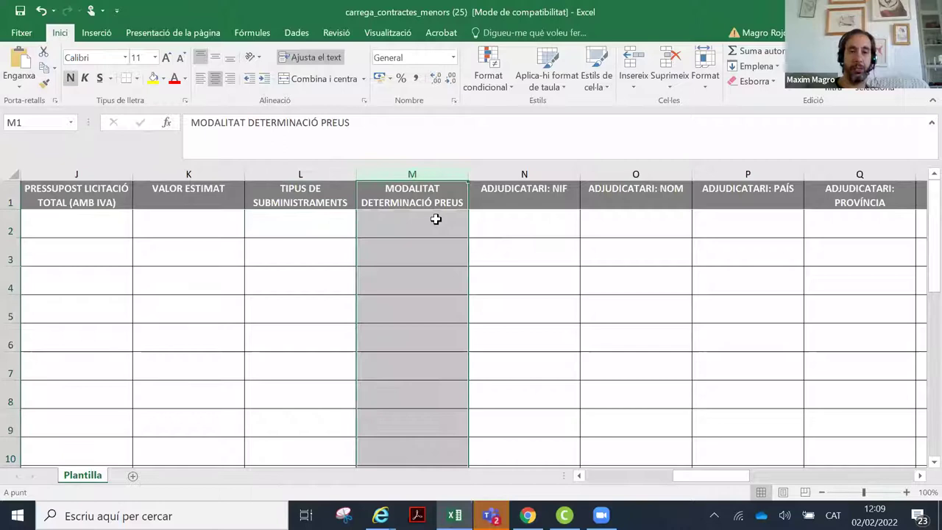
left_click(436, 220)
left_click(437, 202)
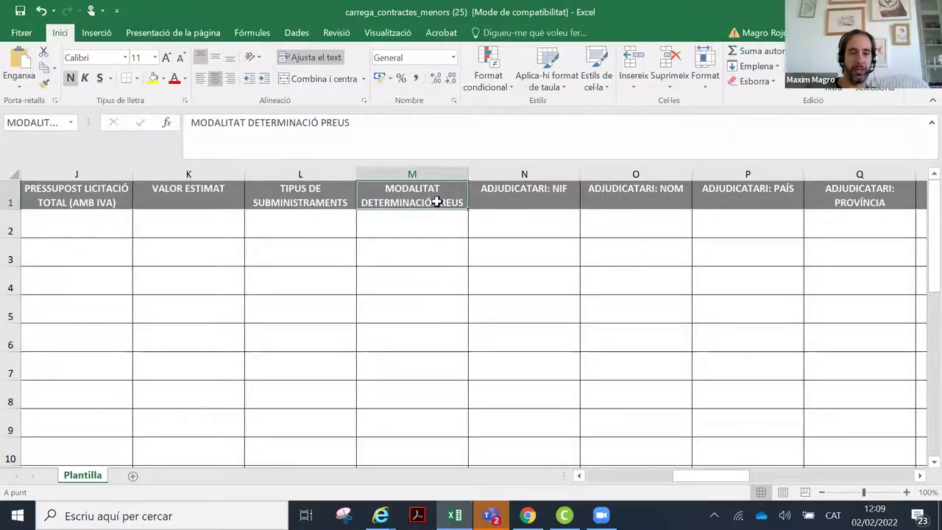
left_click(450, 225)
left_click(475, 231)
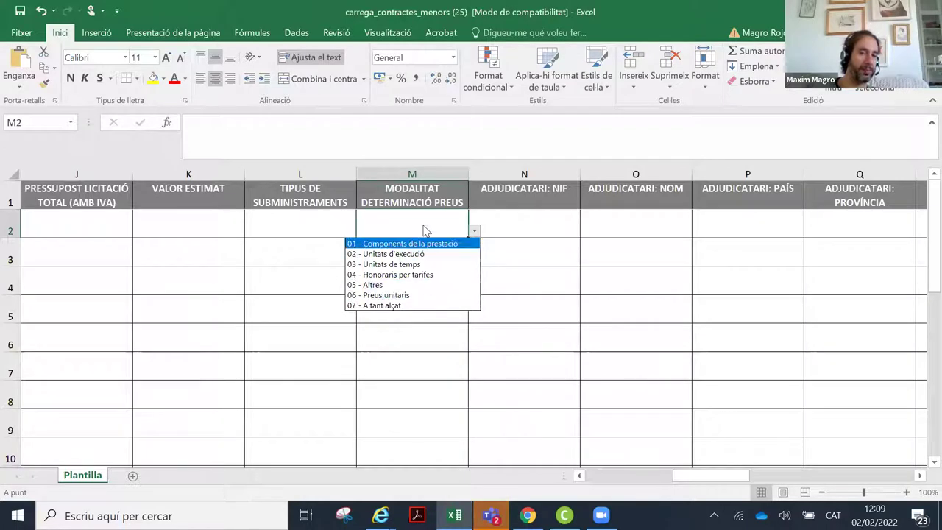
left_click(422, 225)
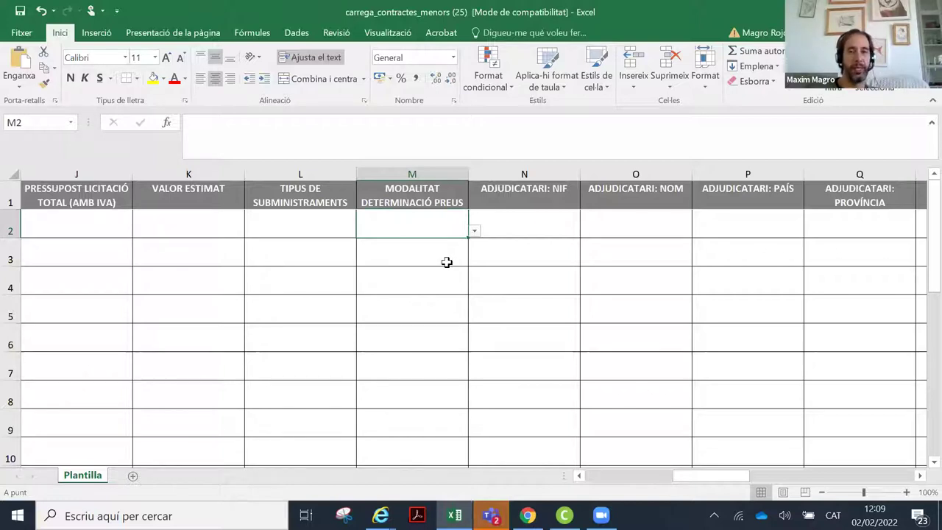
left_click(920, 478)
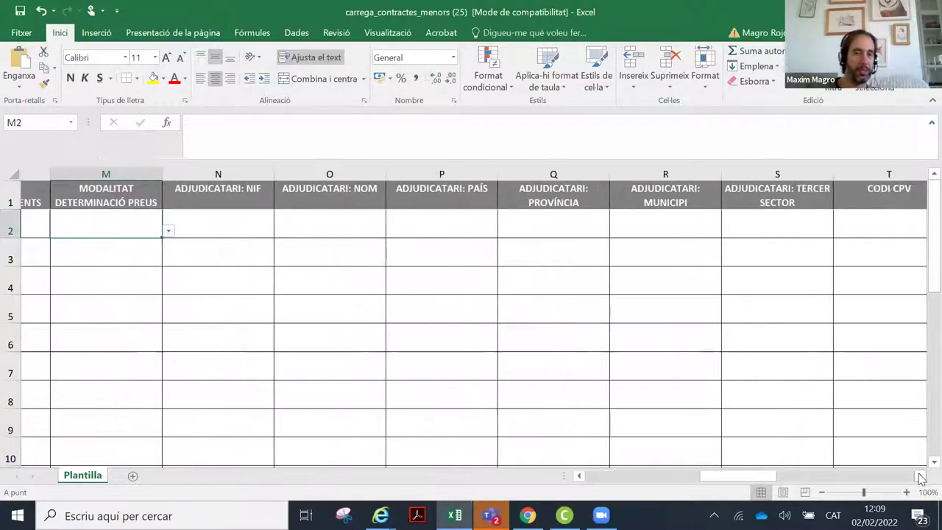
left_click_drag(204, 174, 603, 175)
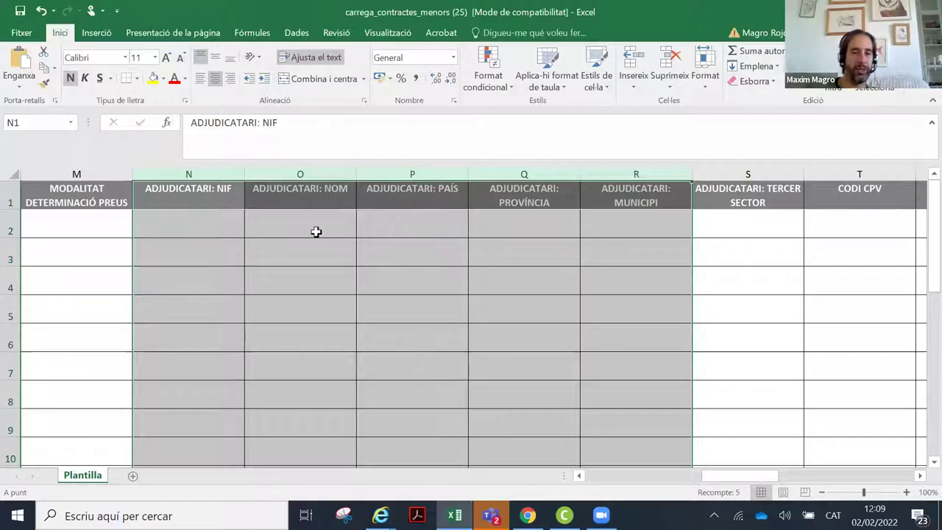
left_click(224, 225)
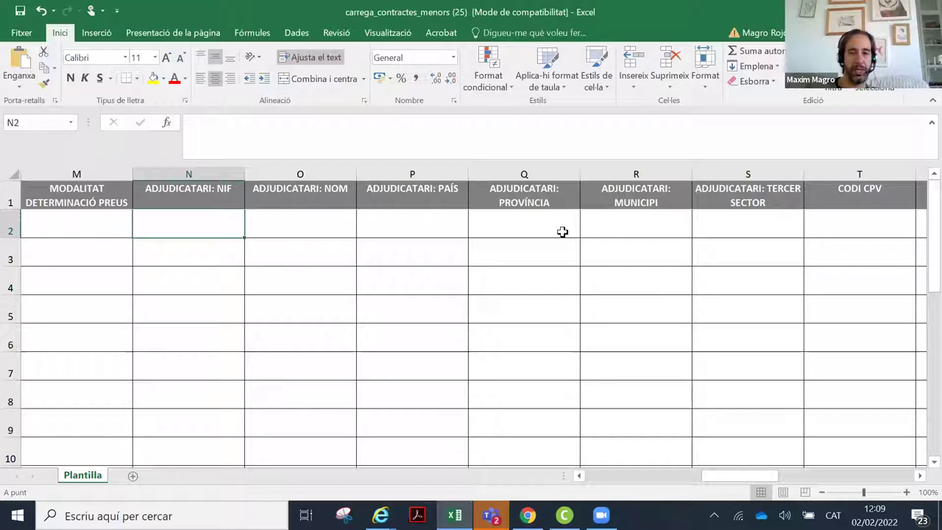
left_click(609, 221)
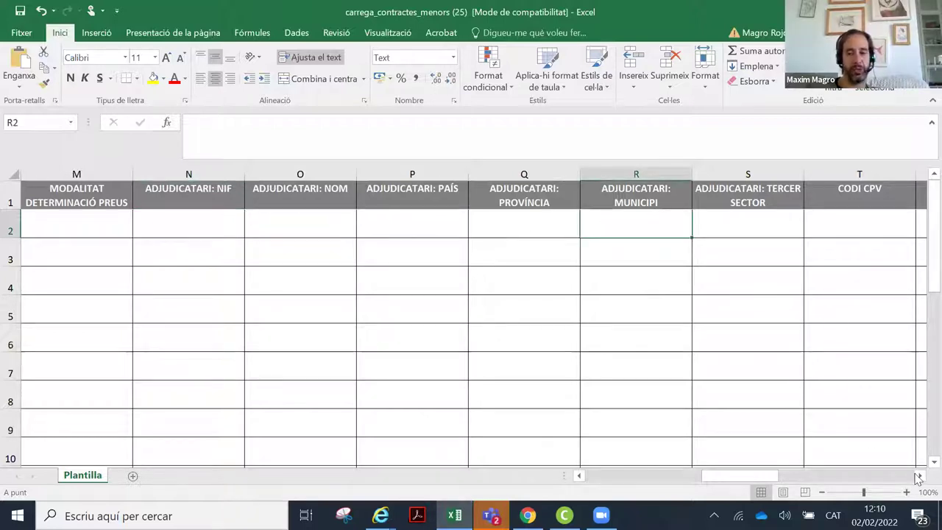
scroll(920, 476, "right", 6)
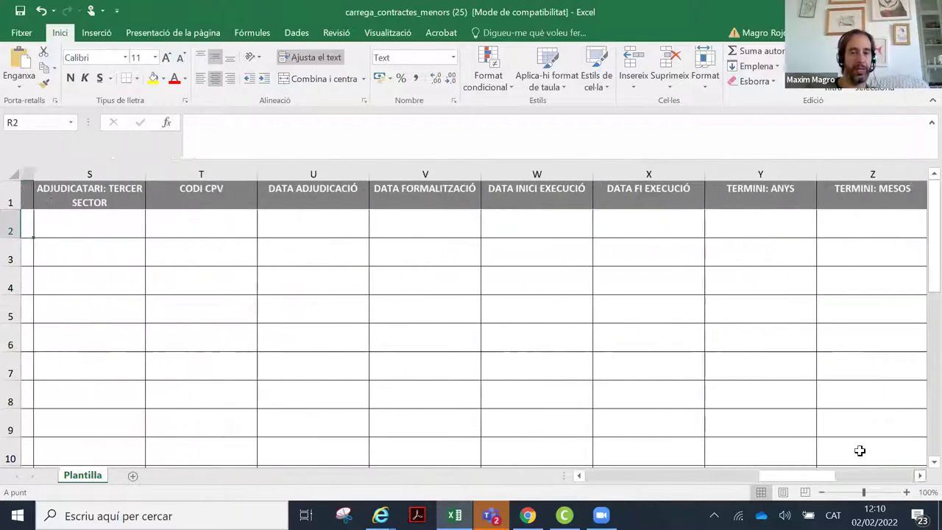
left_click(242, 225)
double_click(237, 223)
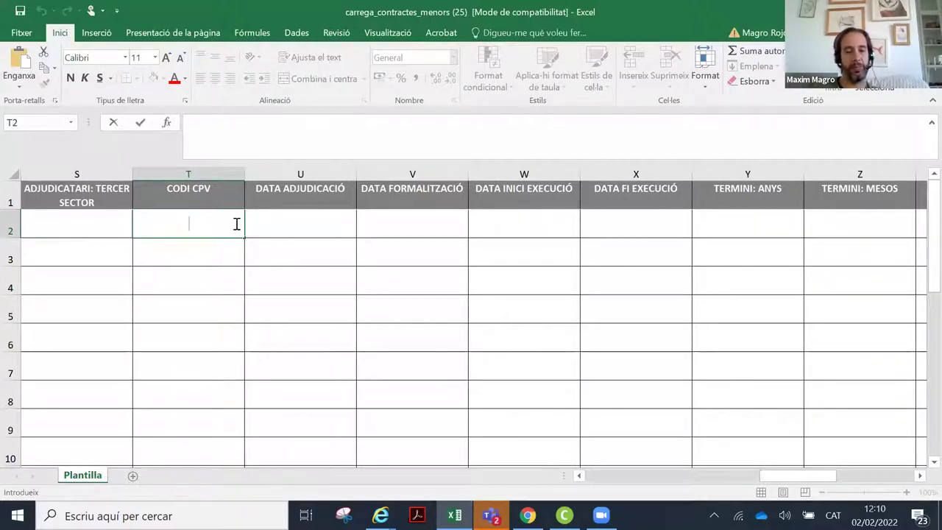
type("4949494-1")
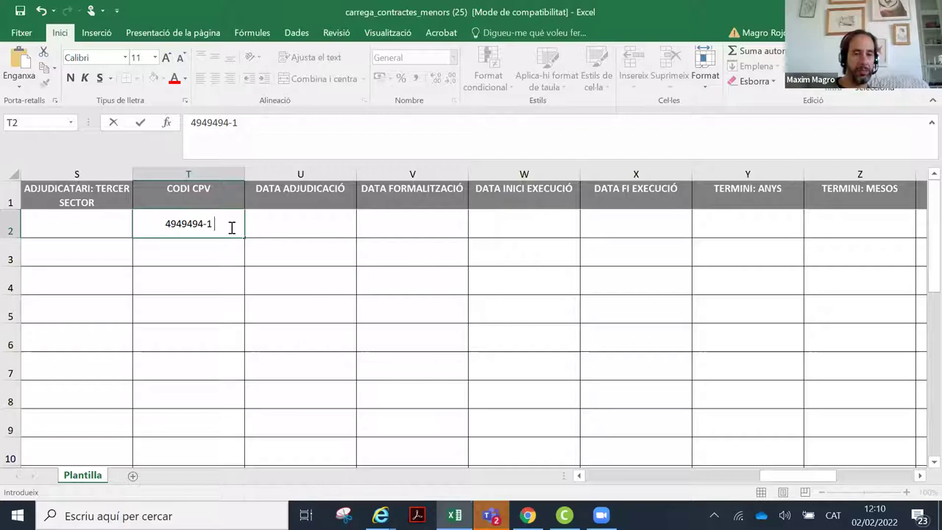
left_click_drag(218, 224, 169, 238)
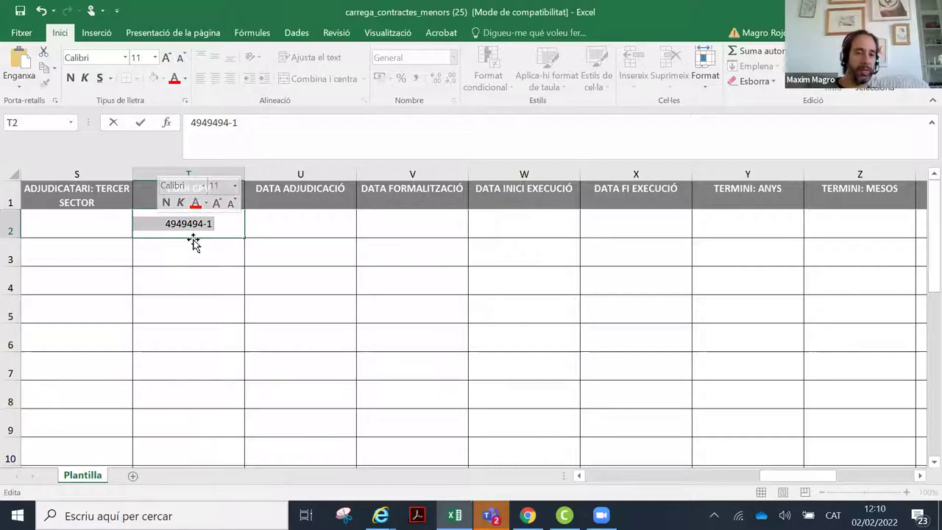
left_click(241, 214)
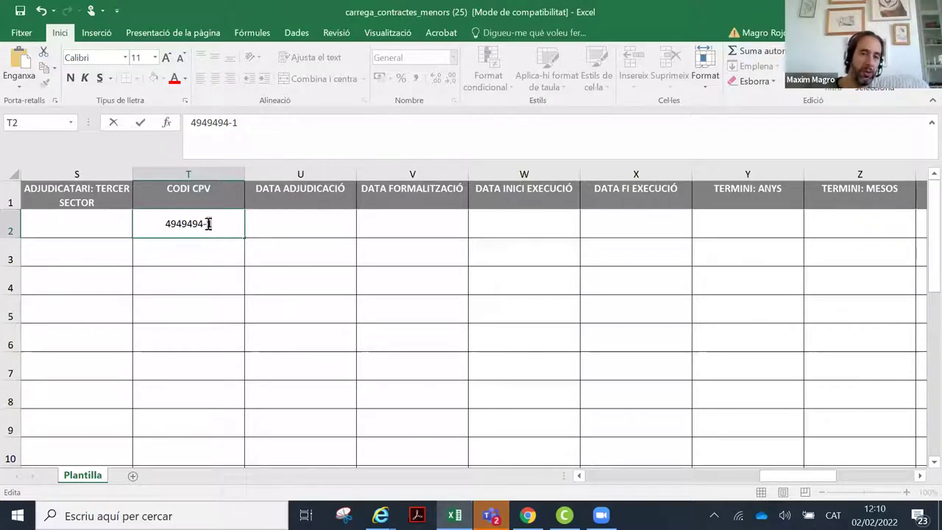
left_click_drag(209, 226, 206, 225)
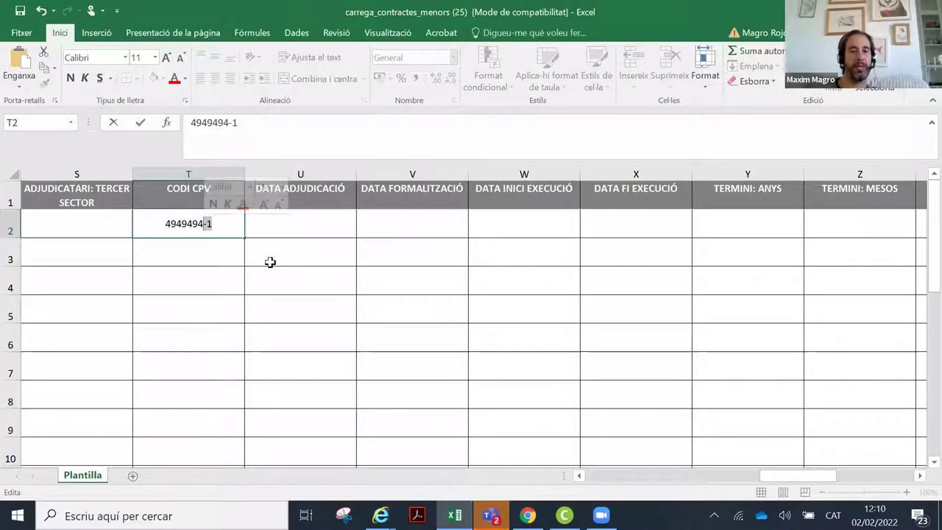
left_click(340, 223)
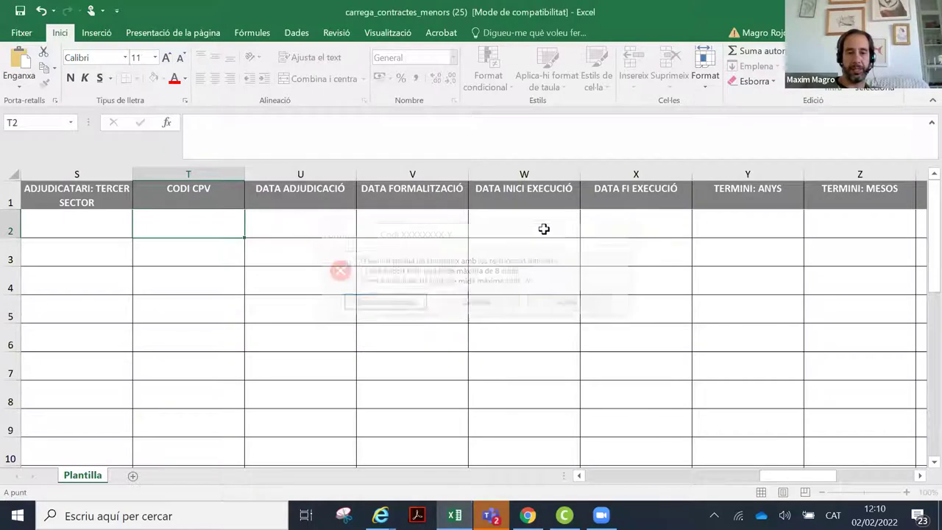
left_click(624, 235)
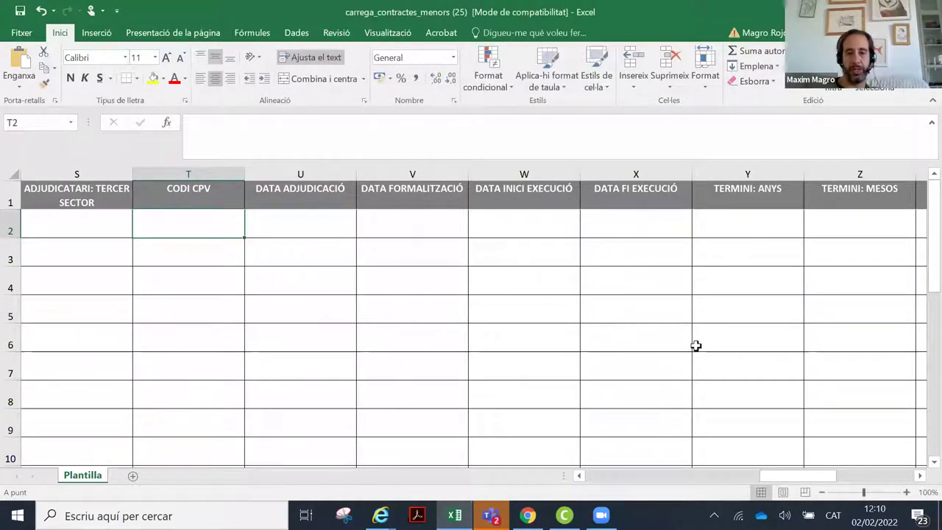
left_click(919, 477)
left_click(919, 477)
left_click(919, 476)
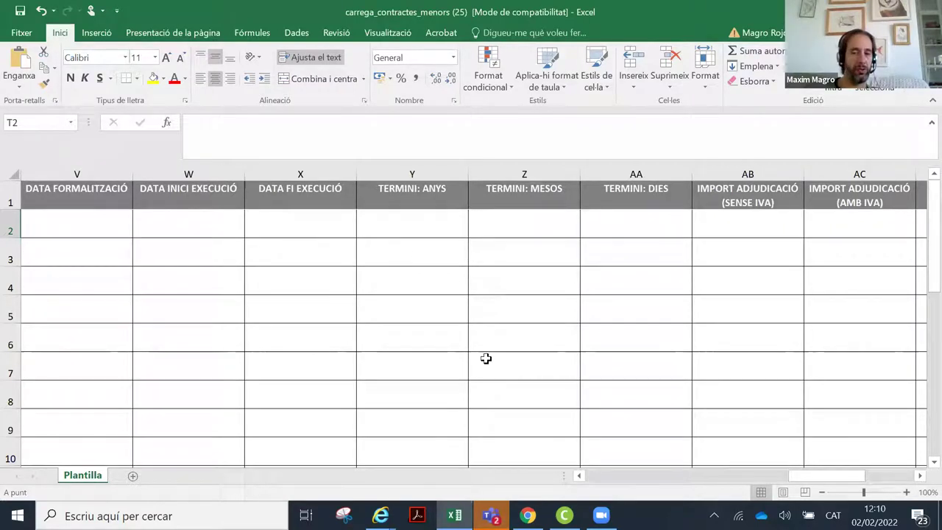
Review the DATA INICI/FI EXECUCIÓ and TERMINI headings and their row-2 cells.
left_click(210, 189)
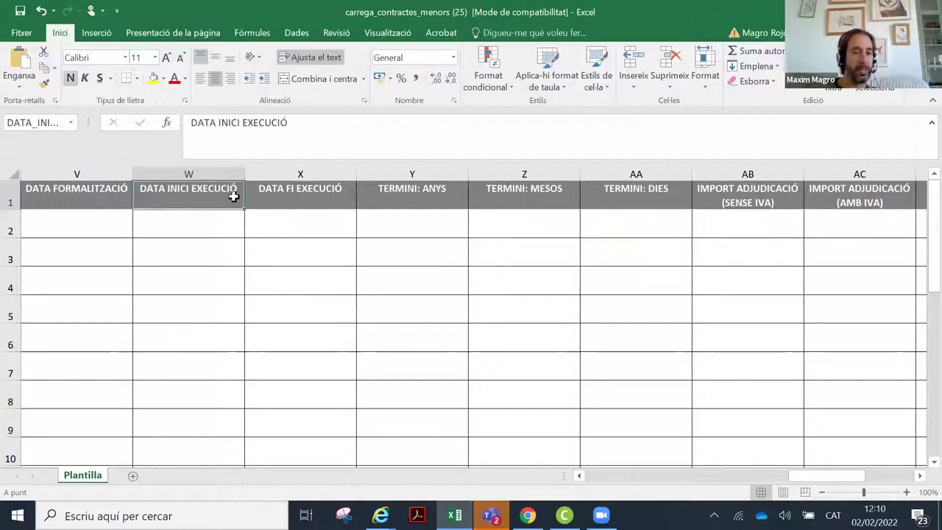
left_click(300, 201)
left_click_drag(396, 199, 603, 203)
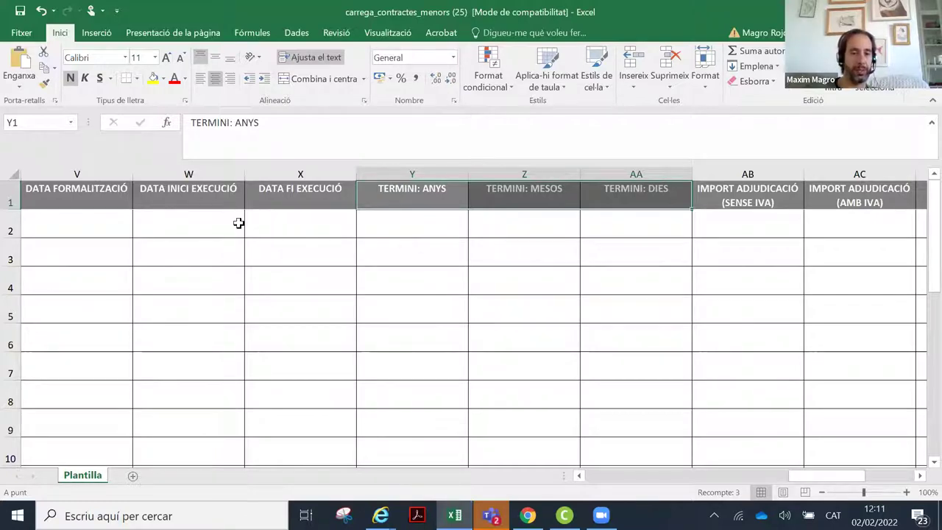
left_click(326, 230)
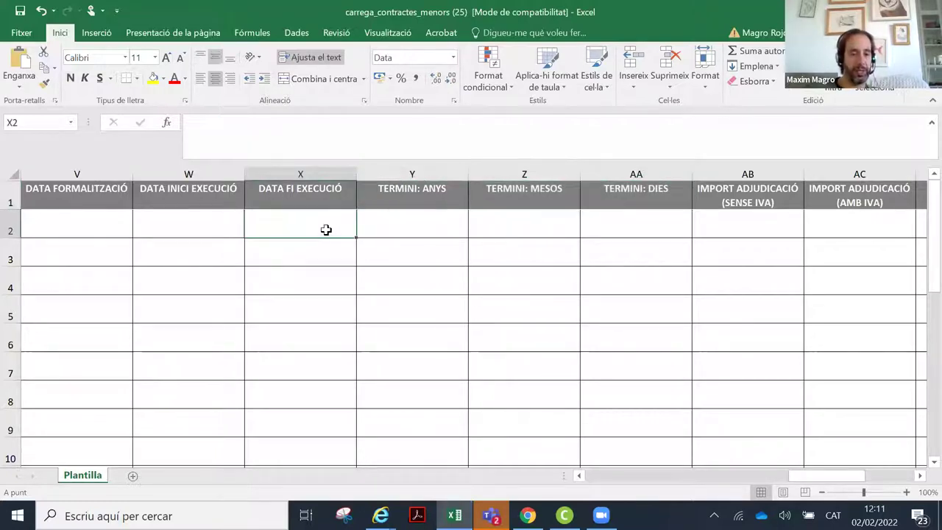
left_click(448, 214)
left_click(569, 223)
left_click(634, 226)
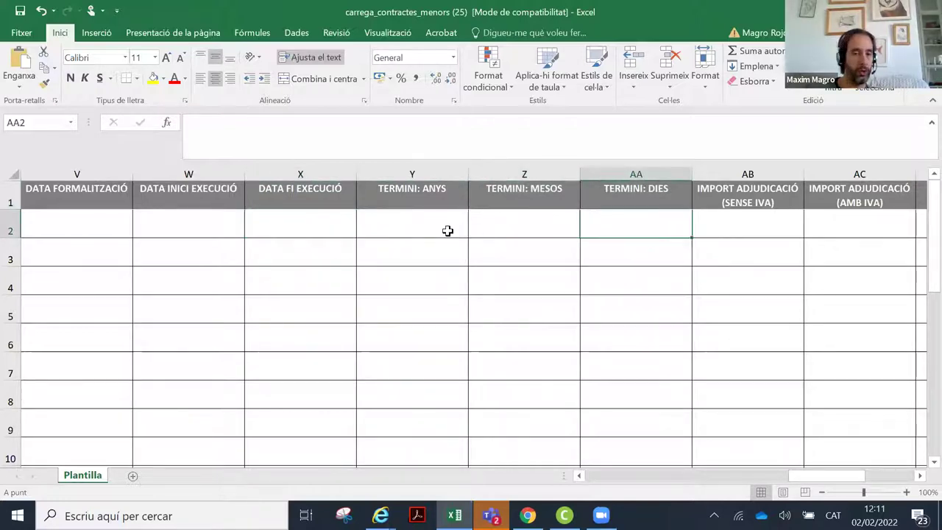
left_click(446, 228)
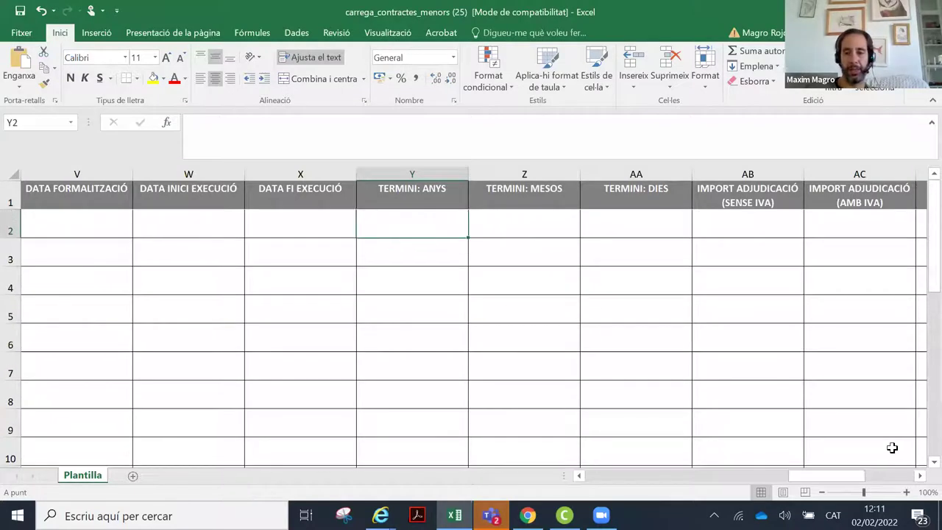
Inspect the DATA LIQUIDACIÓ and IMPORT LIQUIDACIÓ (SENSE IVA) columns AG and AH.
left_click_drag(918, 476, 920, 477)
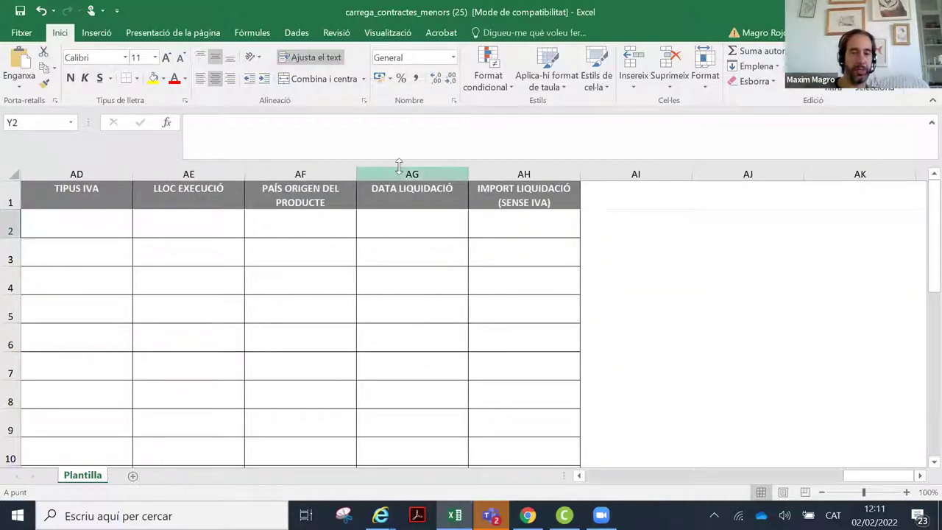
left_click_drag(401, 172, 570, 168)
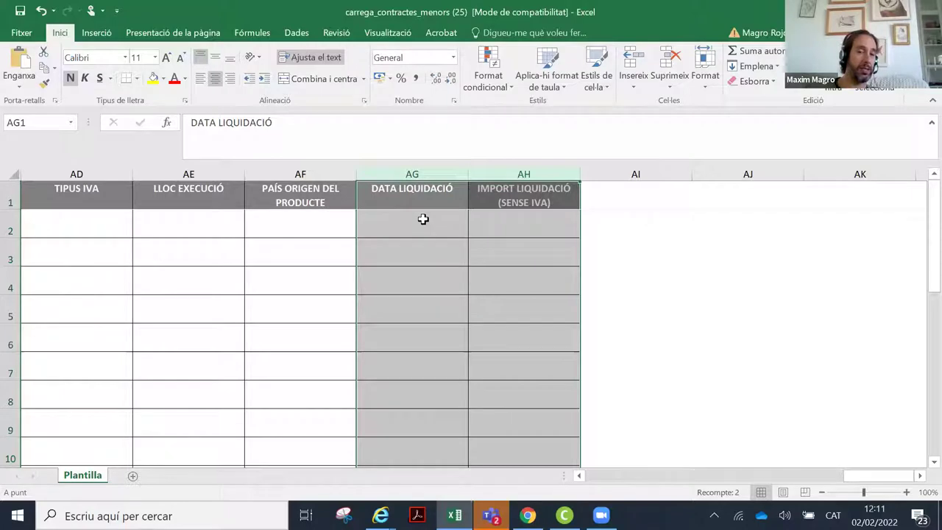
left_click(423, 219)
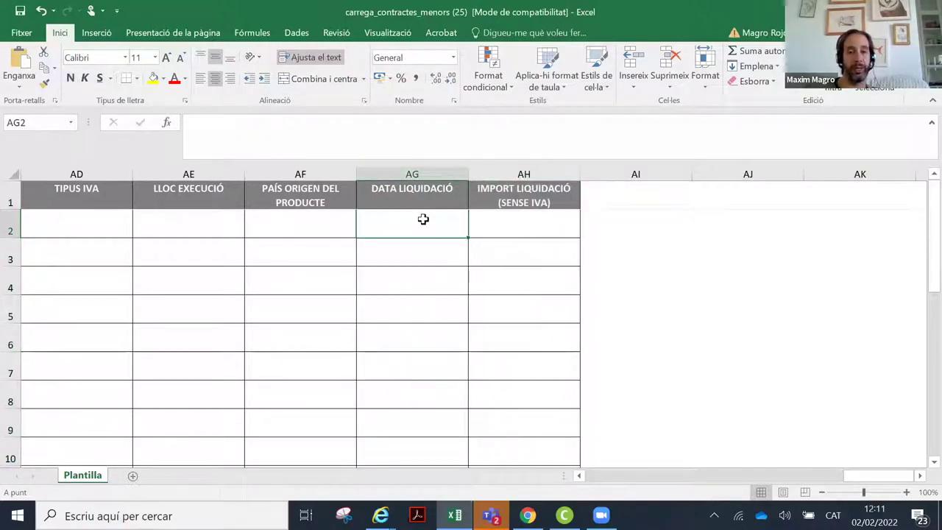
left_click(574, 219)
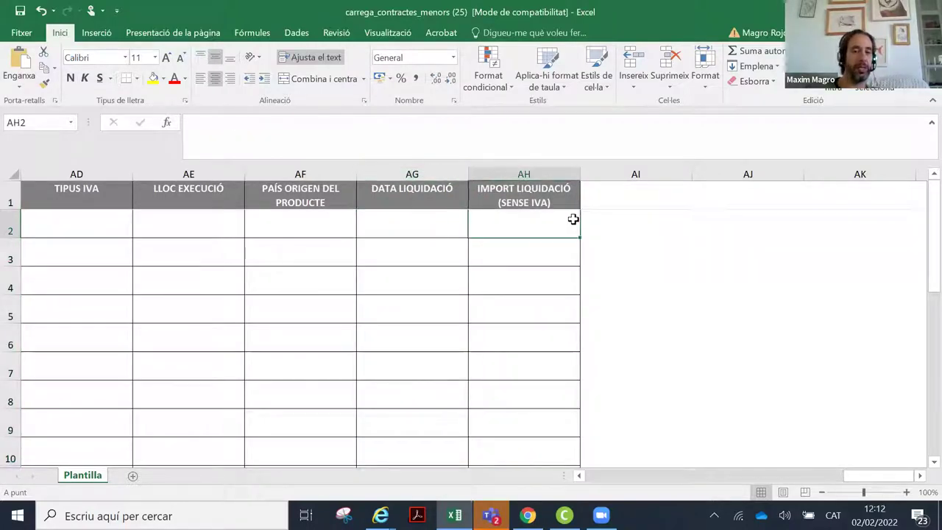
left_click_drag(427, 174, 499, 174)
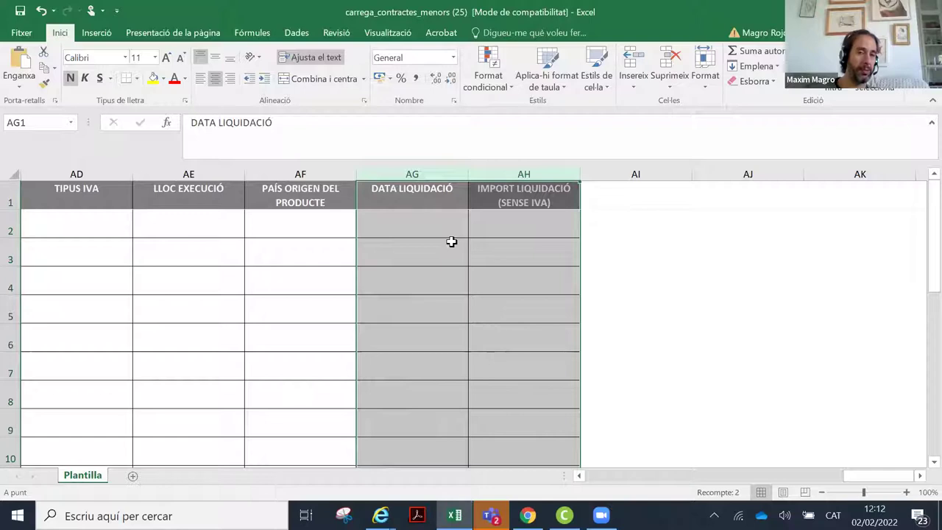
left_click(368, 226)
left_click(410, 259)
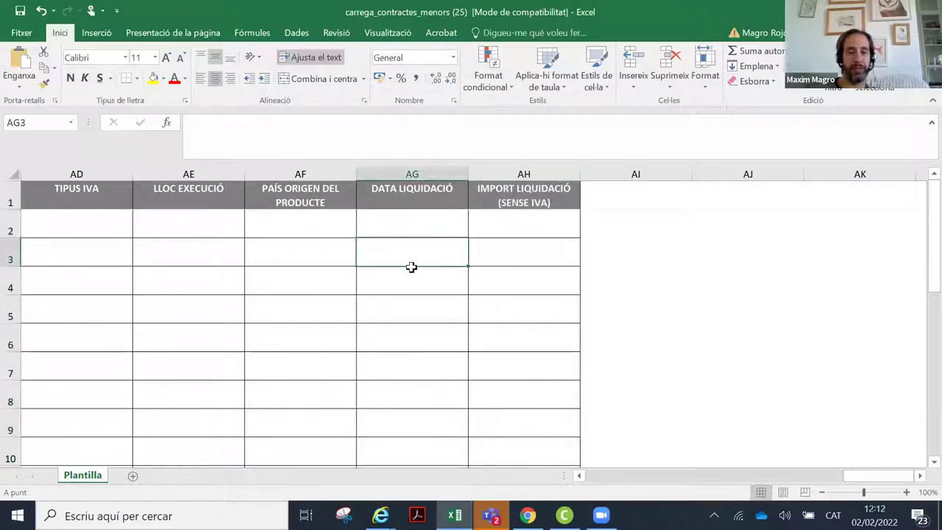
left_click(414, 278)
left_click(418, 229)
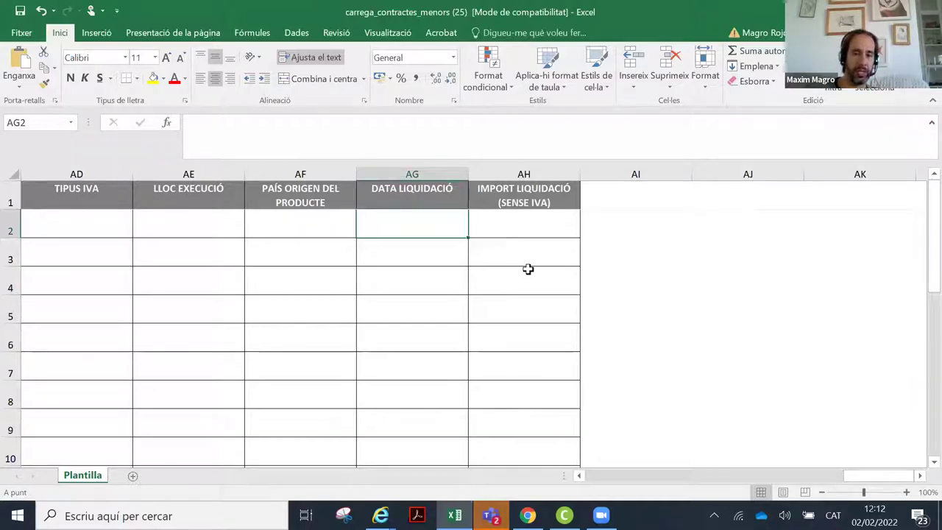
Reselect columns AG and AH, leave cell AG4 selected and scroll back left.
left_click(437, 171)
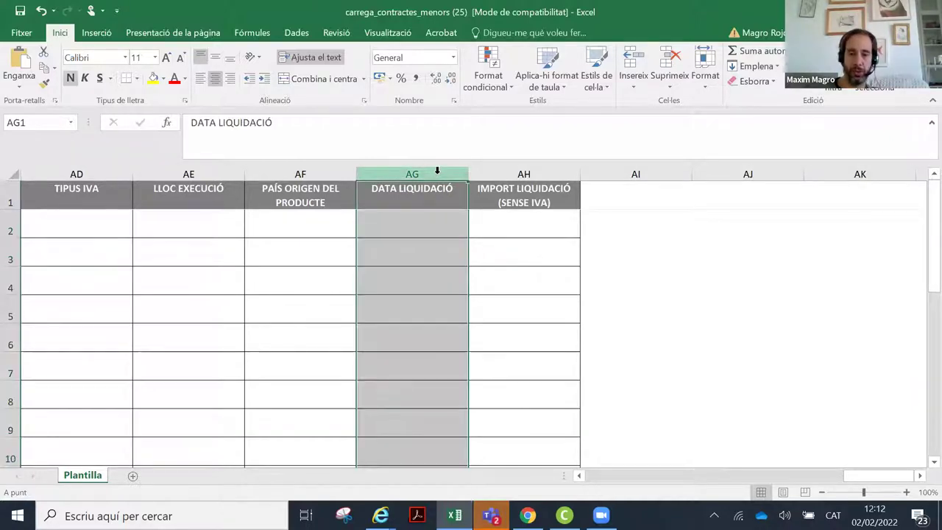
left_click(555, 170)
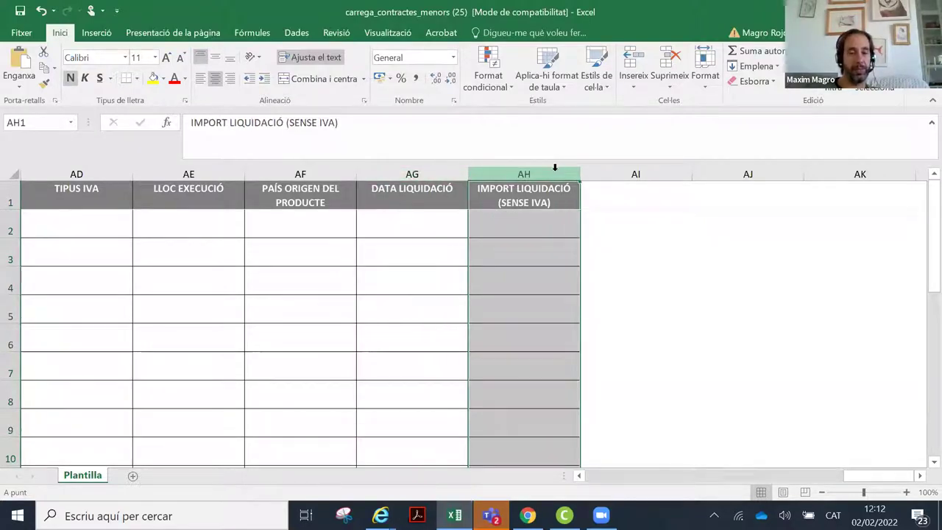
left_click_drag(450, 171, 474, 179)
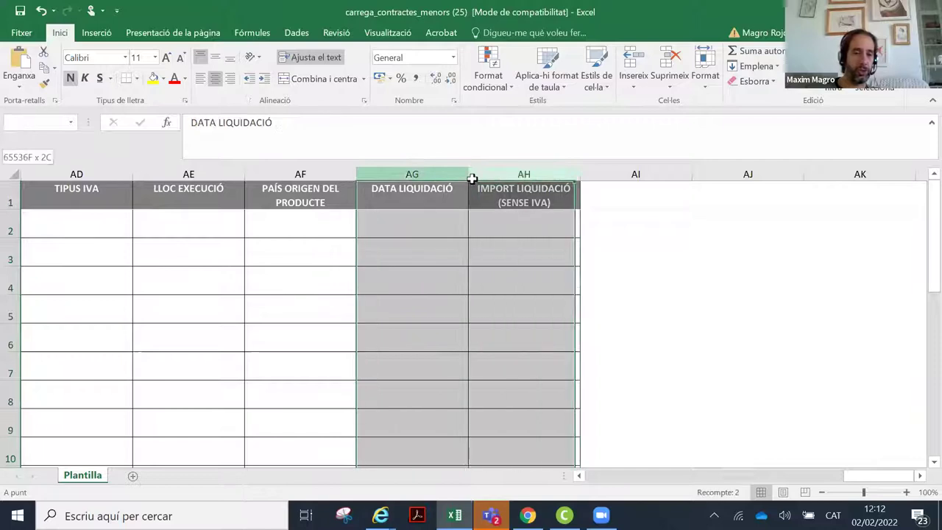
left_click(444, 274)
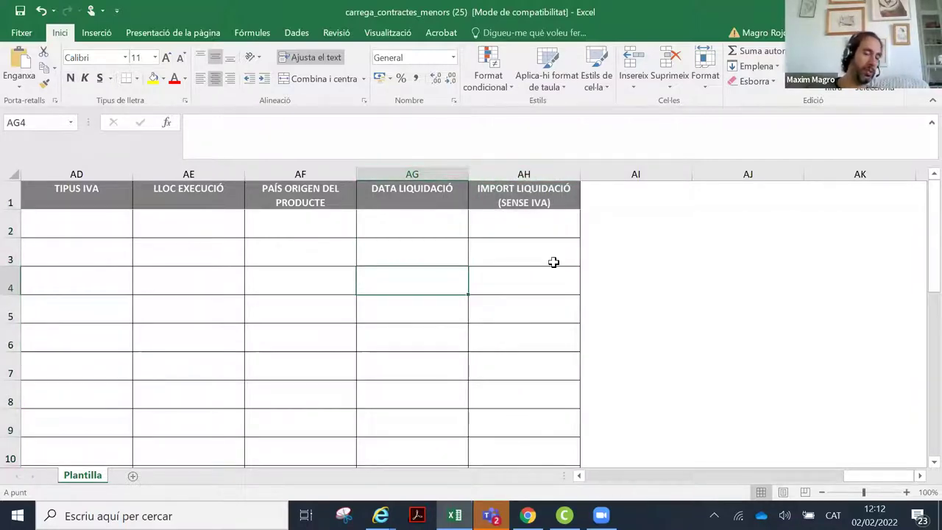
left_click_drag(886, 477, 586, 479)
Close the template workbook without saving its changes.
key("alt+F4")
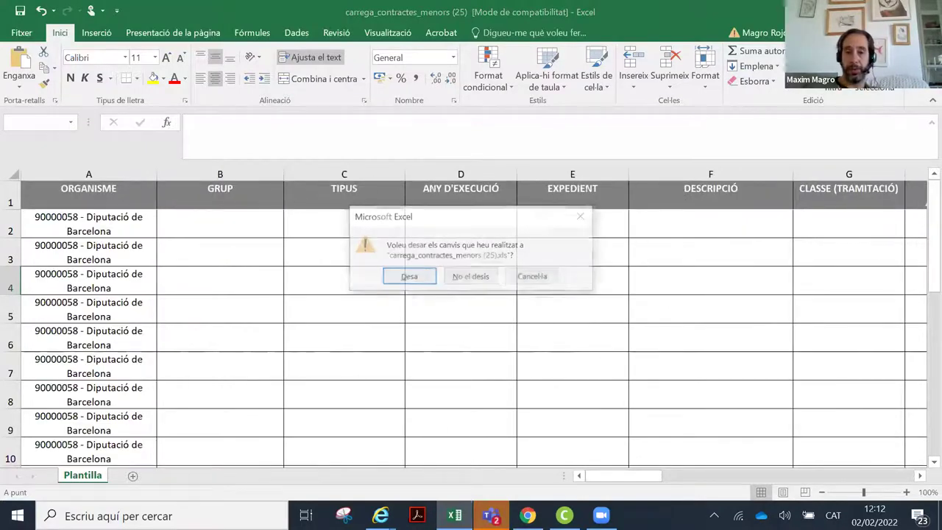
left_click(478, 274)
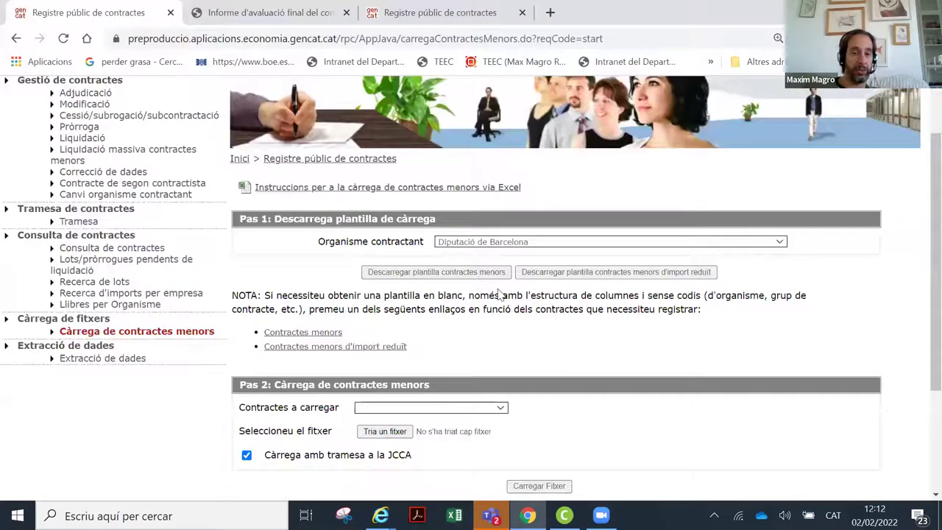
scroll(713, 315, "down", 1)
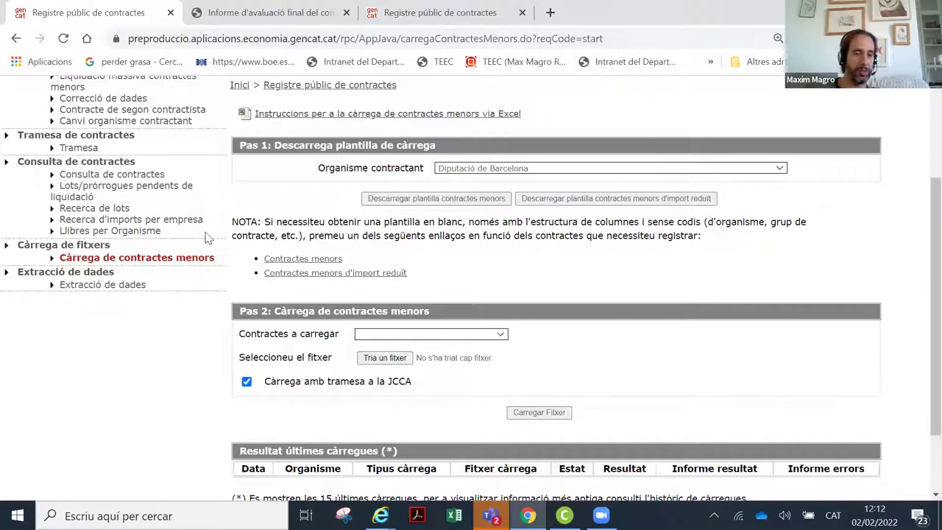
scroll(432, 239, "down", 1)
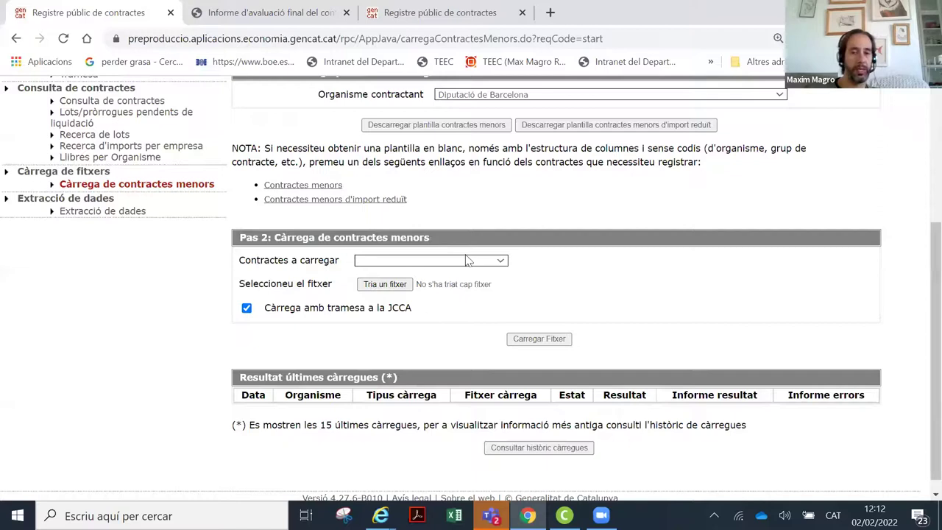
Choose 'Contractes menors d'import reduït' as the contracts to upload and bring up the file chooser.
left_click(497, 264)
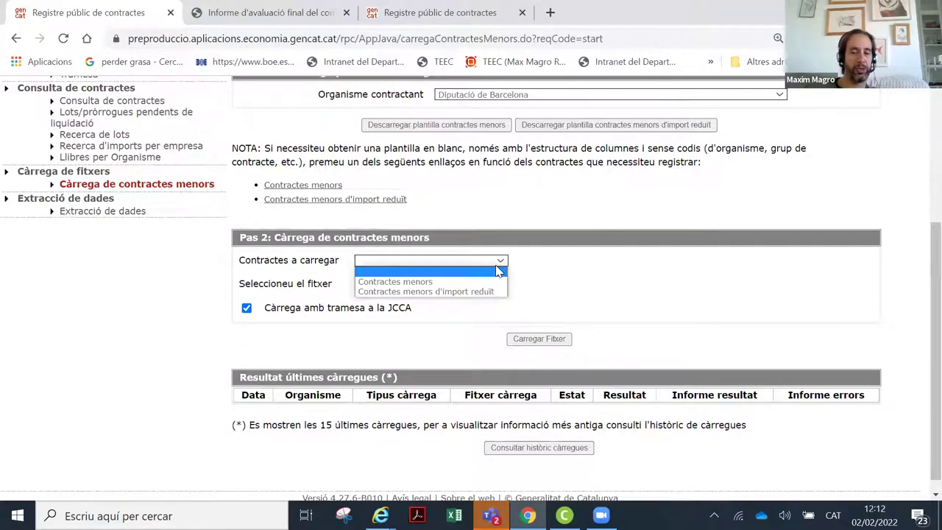
left_click(492, 293)
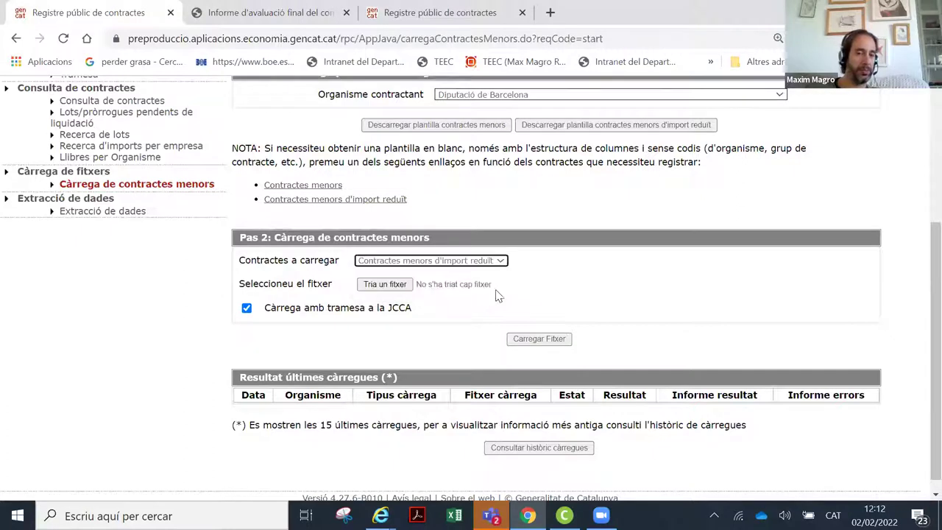
left_click(378, 290)
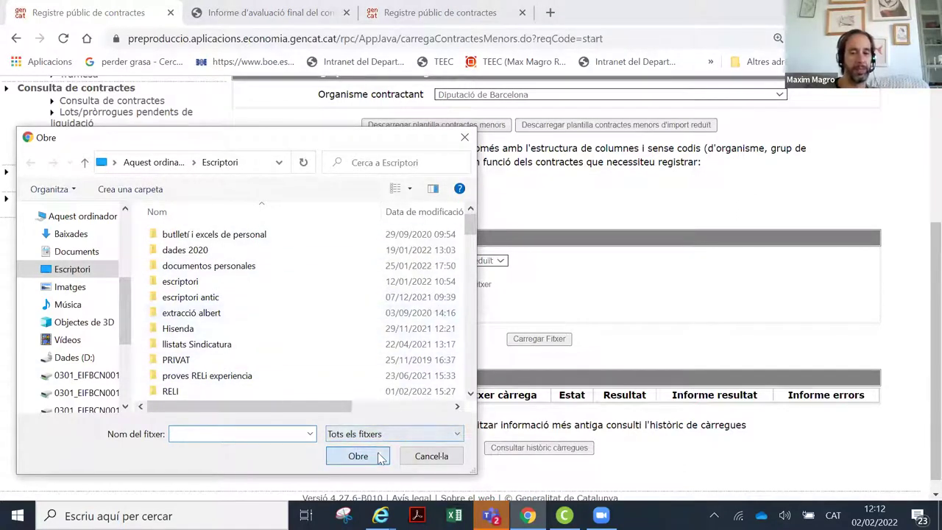
Cancel the file choice and leave 'Càrrega amb tramesa a la JCCA' unchecked.
left_click(465, 146)
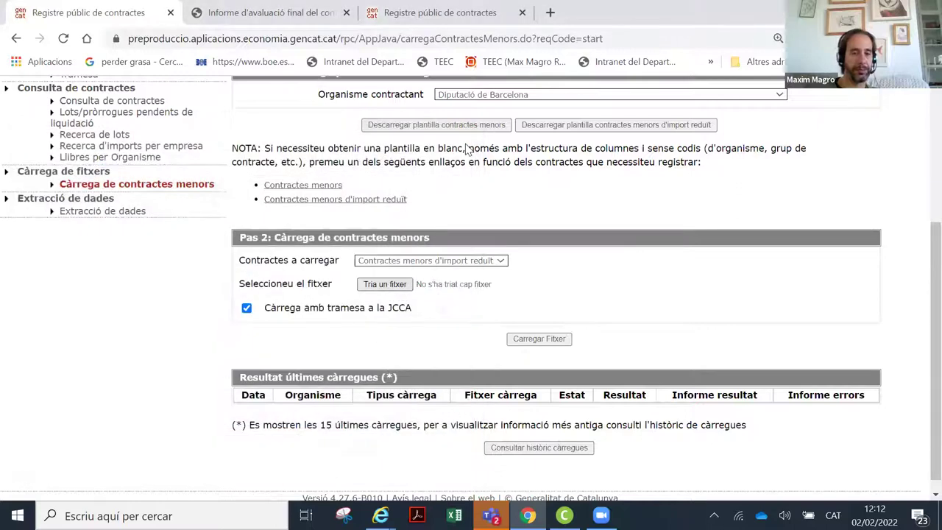
left_click(255, 310)
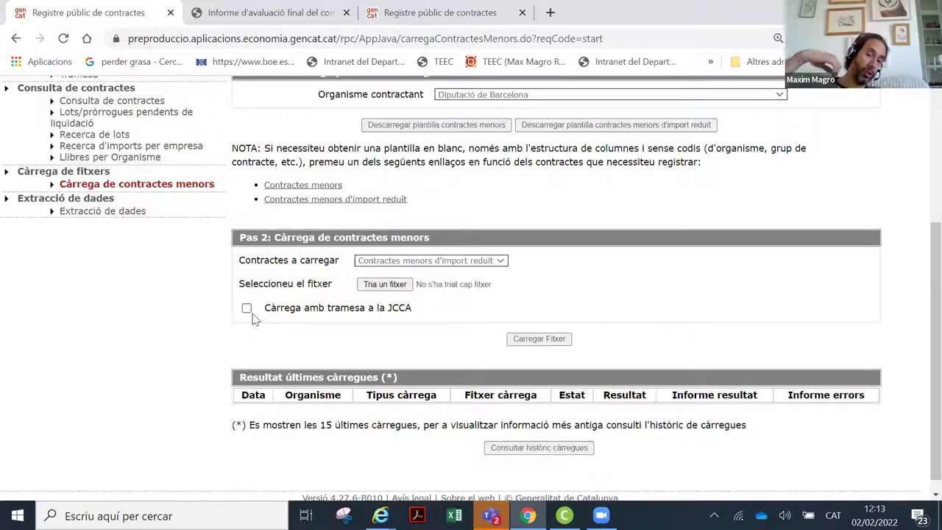
left_click(247, 310)
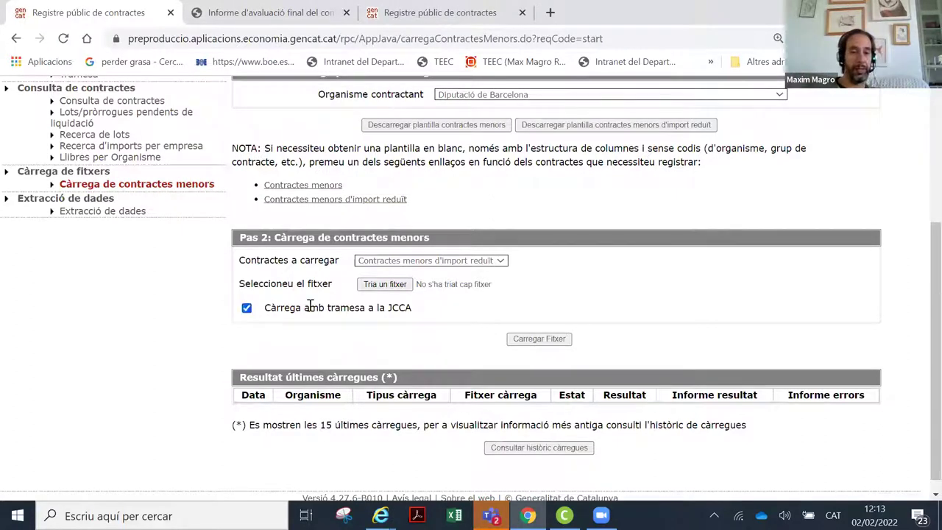
left_click_drag(427, 316, 267, 326)
left_click(266, 325)
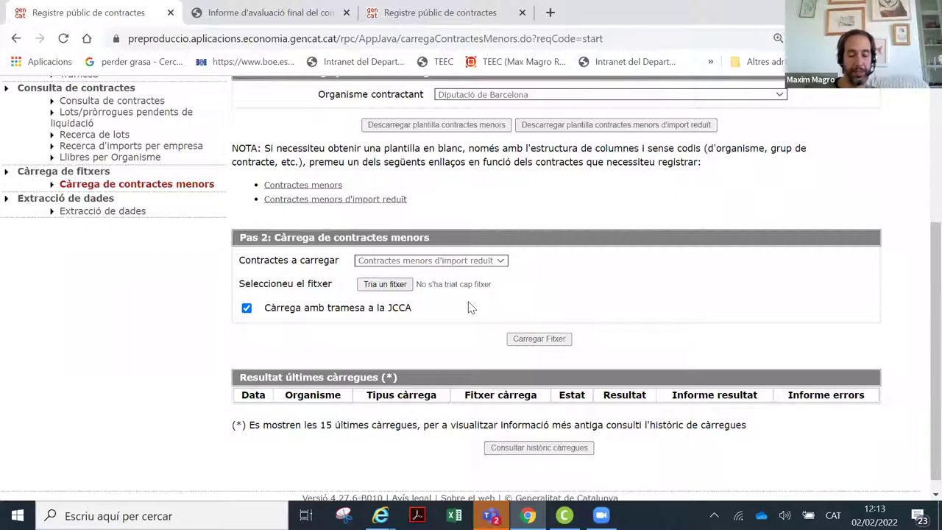
left_click(246, 308)
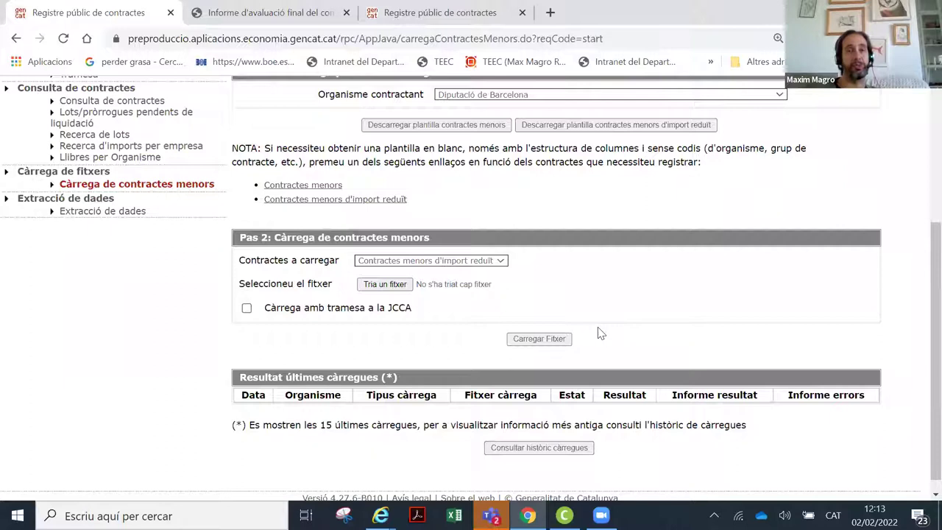
scroll(600, 333, "up", 3)
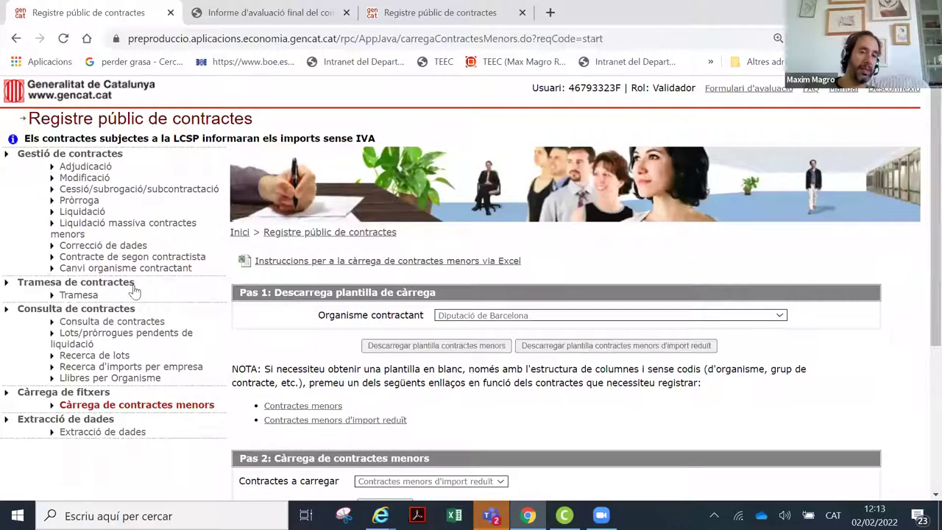
scroll(907, 298, "down", 3)
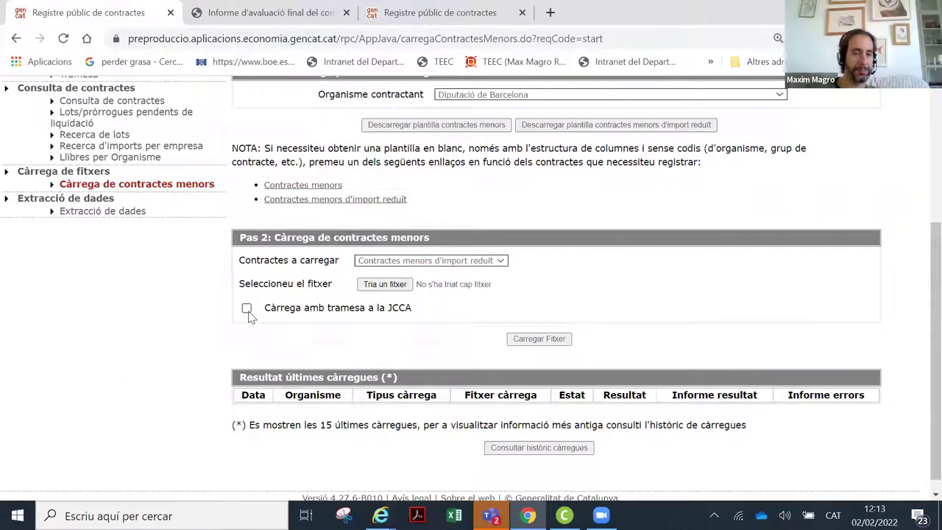
left_click_drag(265, 308, 434, 317)
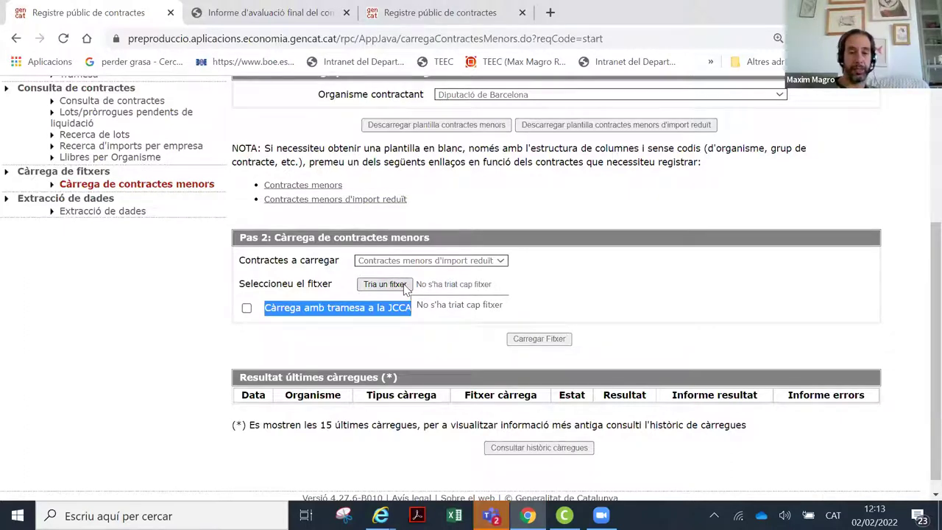
scroll(404, 288, "down", 1)
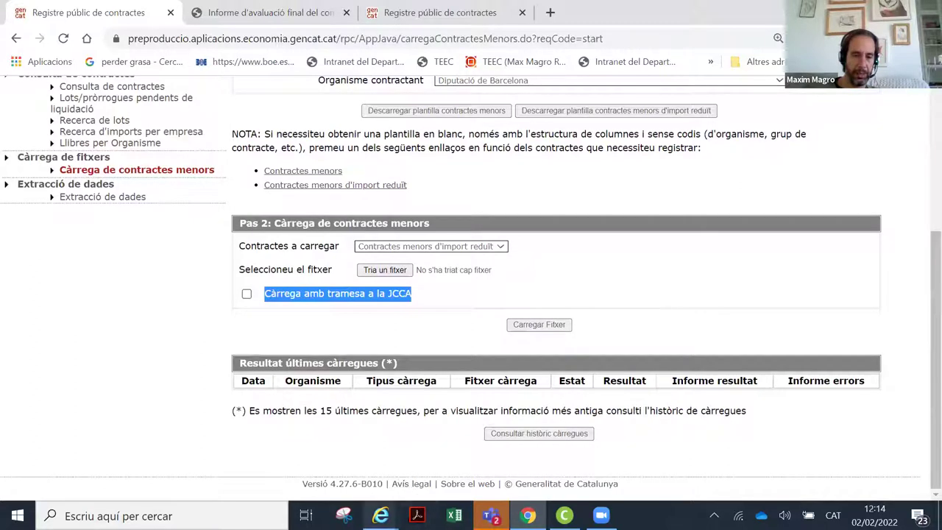
Switch to the registry in Internet Explorer and open the minor-contracts upload section.
left_click(380, 515)
left_click(271, 488)
scroll(164, 343, "down", 5)
left_click(120, 212)
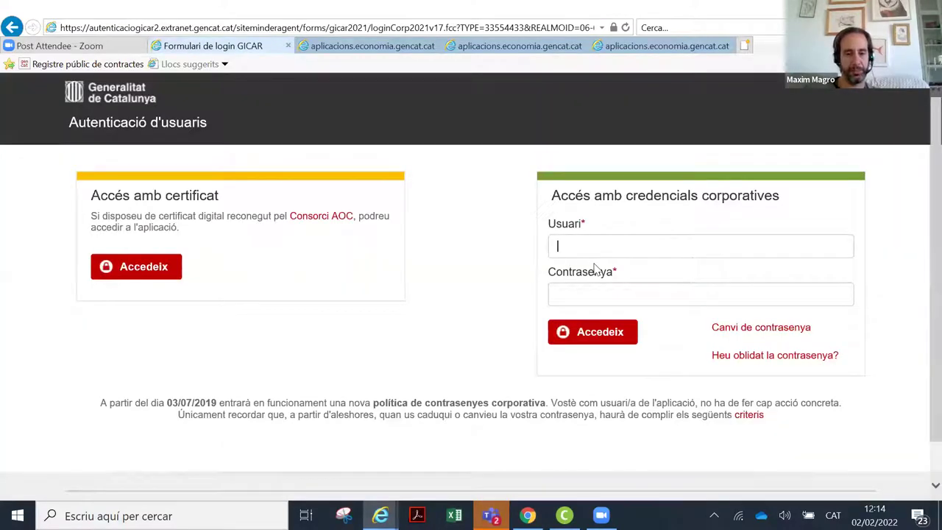
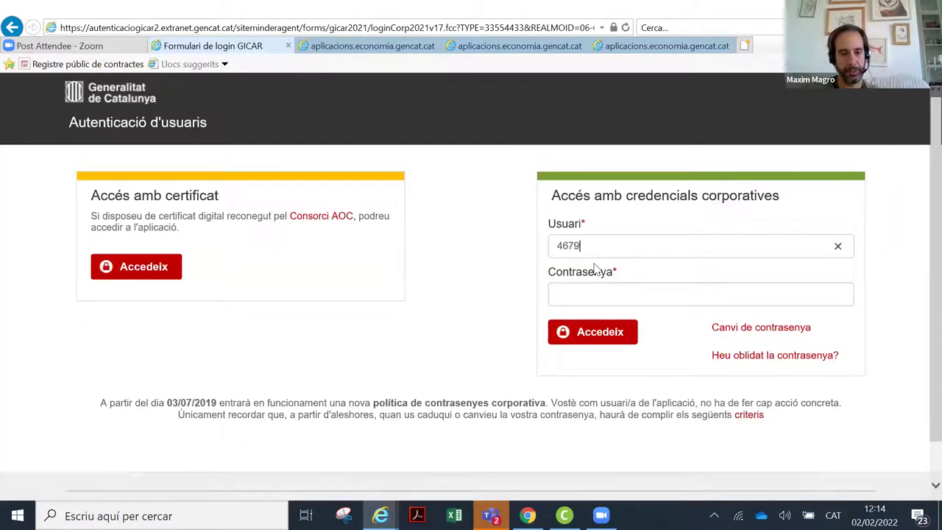
Log in on the GICAR page with the corporate username and password, correcting a mistyped password.
key("Tab")
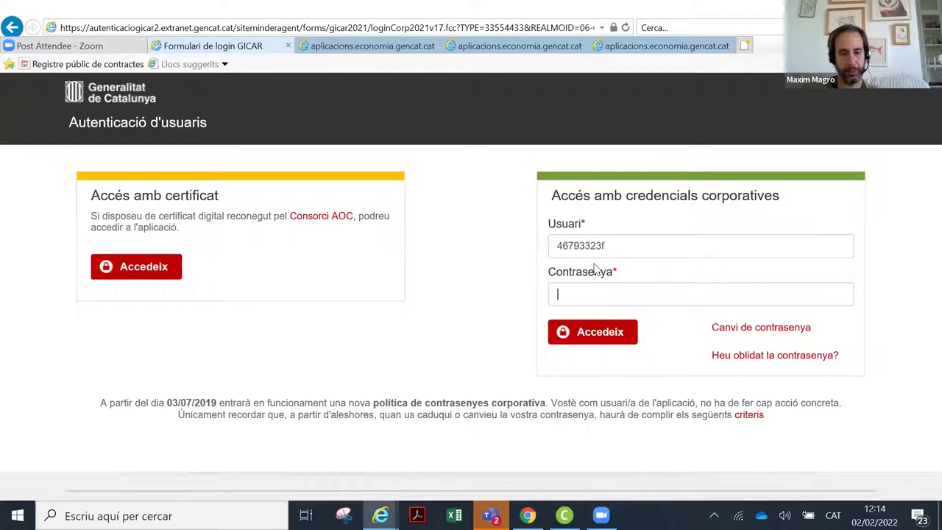
type("••")
key("BackSpace")
key("BackSpace")
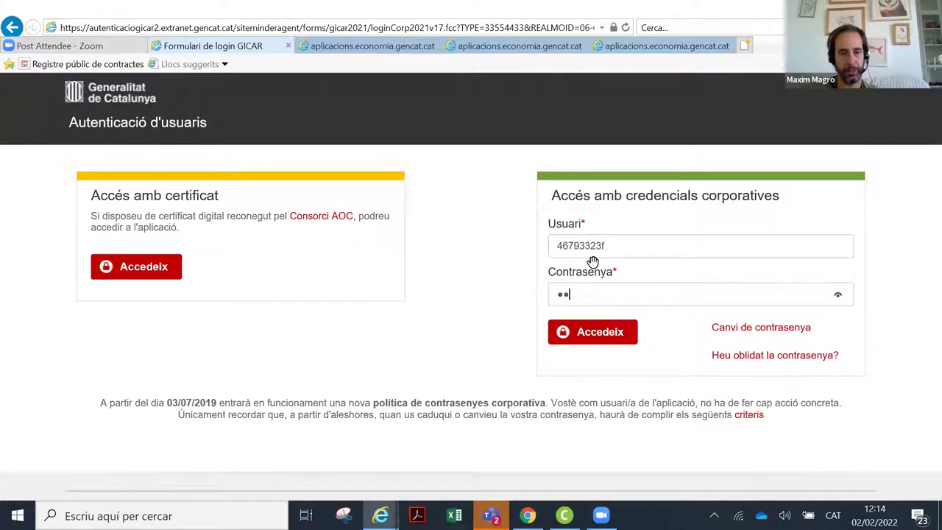
type("••••••••")
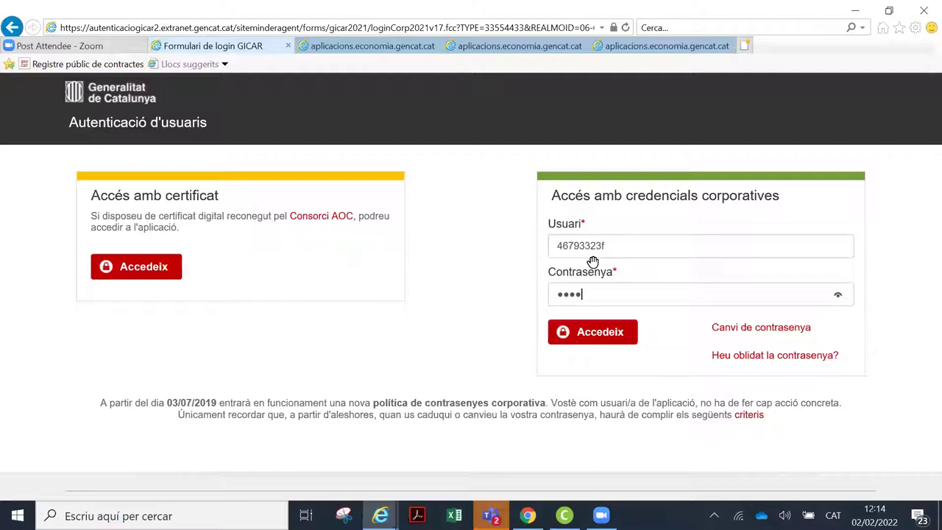
key("Return")
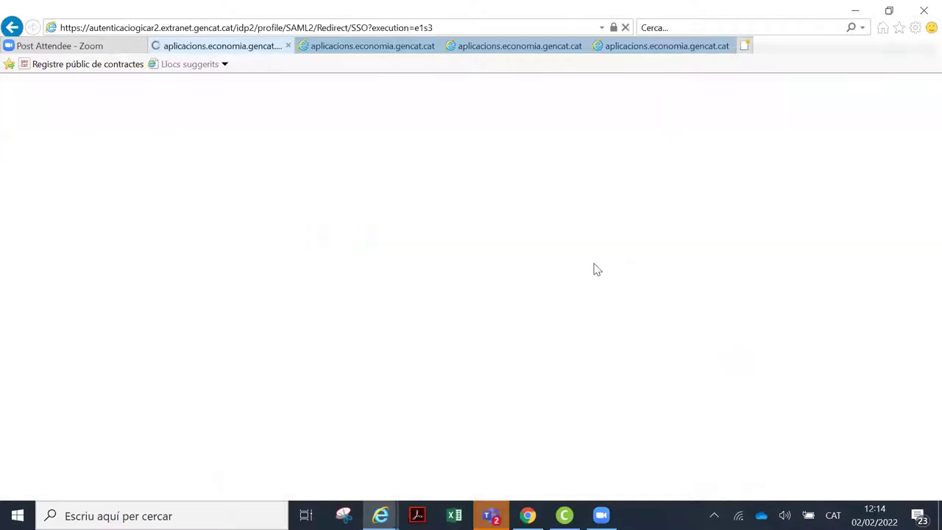
scroll(485, 334, "down", 3)
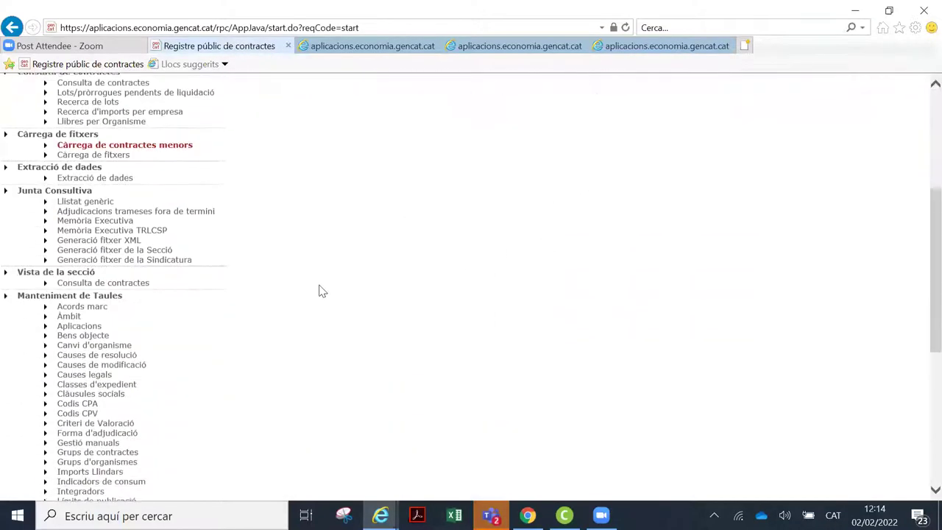
Open Càrrega de contractes menors and scroll to the Resultat últimes càrregues table.
left_click(183, 145)
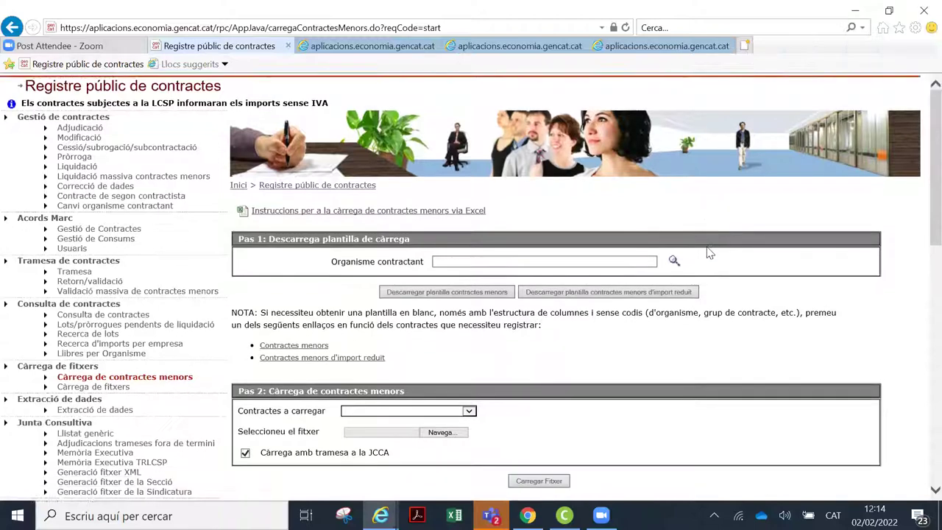
scroll(707, 252, "down", 2)
scroll(706, 252, "down", 5)
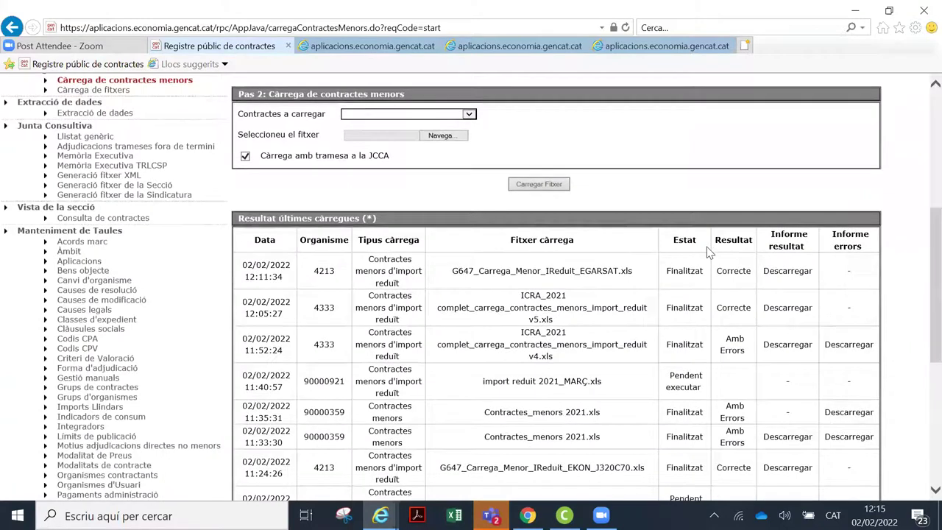
scroll(707, 252, "up", 1)
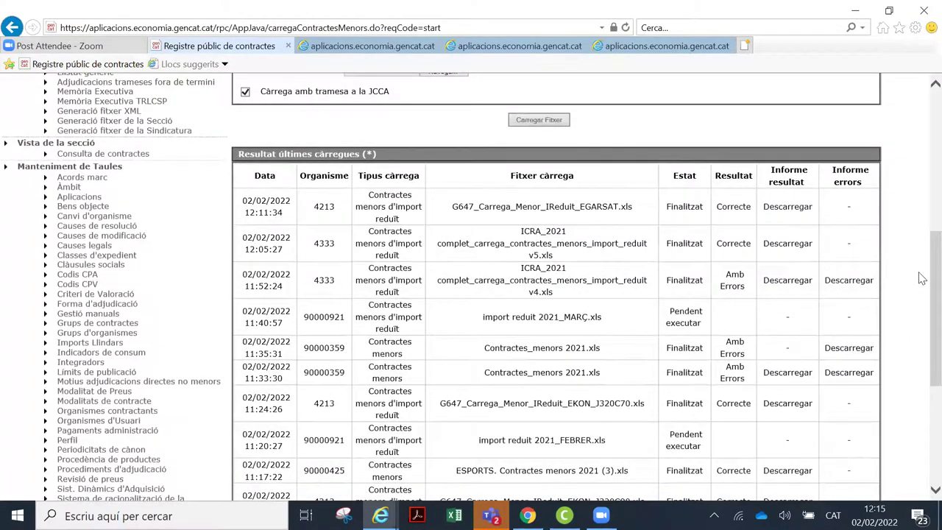
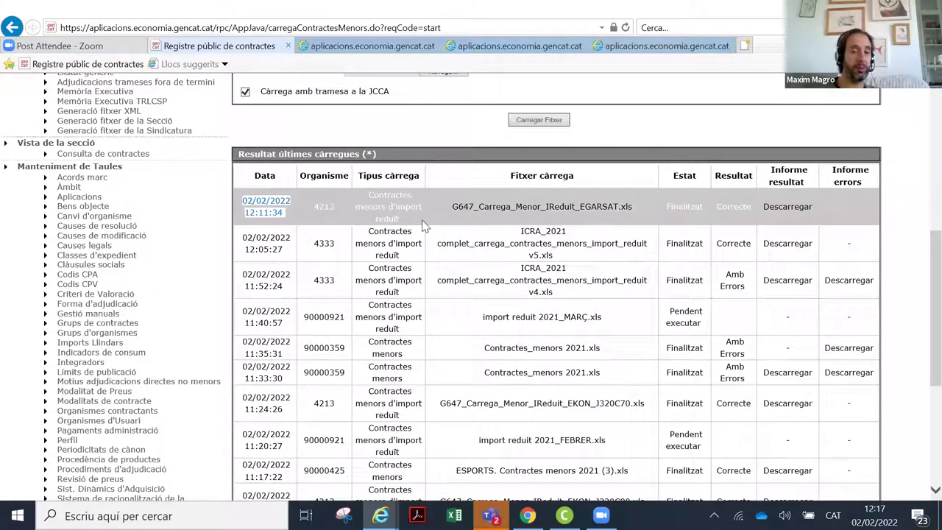
left_click_drag(416, 224, 368, 198)
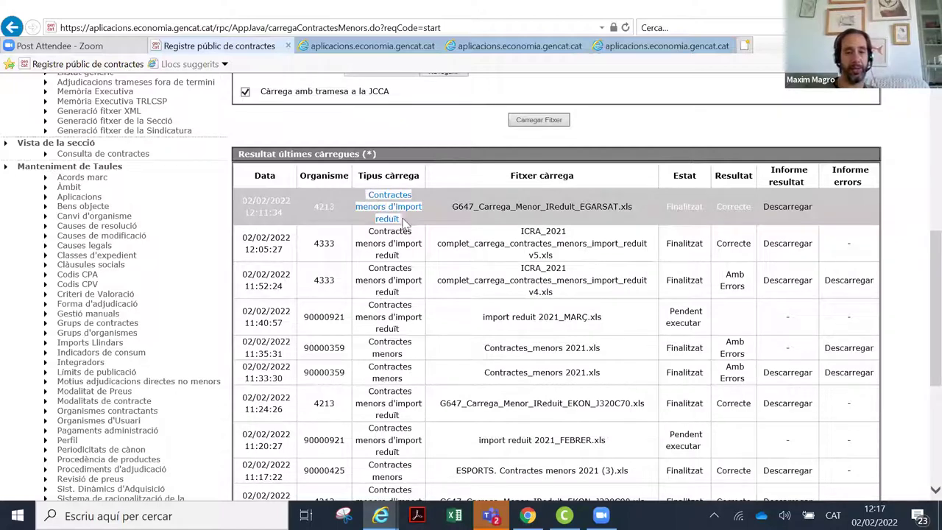
left_click_drag(405, 355, 368, 340)
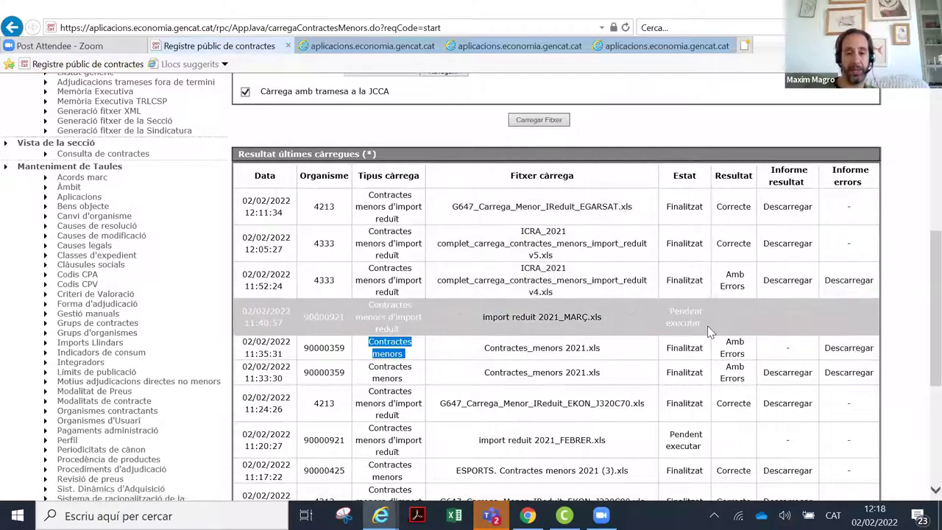
triple_click(687, 316)
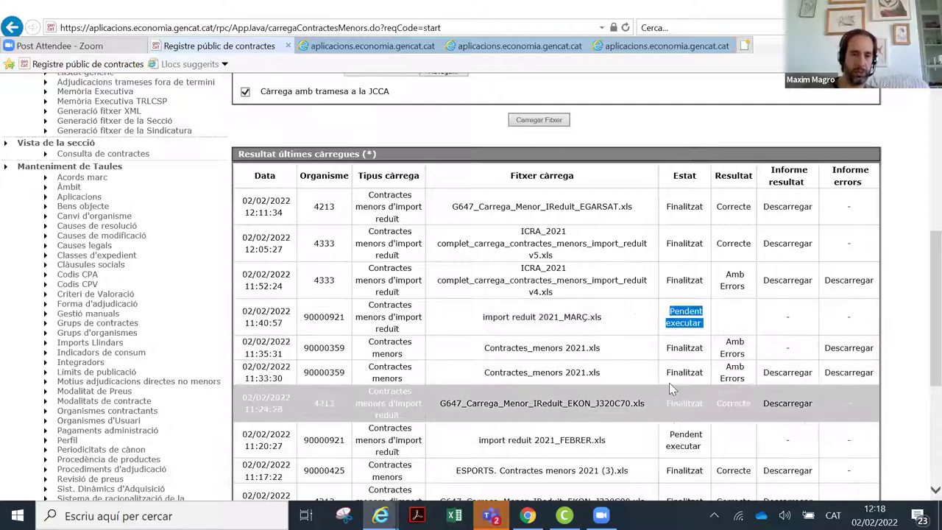
scroll(669, 383, "up", 5)
Download and open 'Instruccions per a la càrrega de contractes menors via Excel', then return to the loads table.
left_click(467, 235)
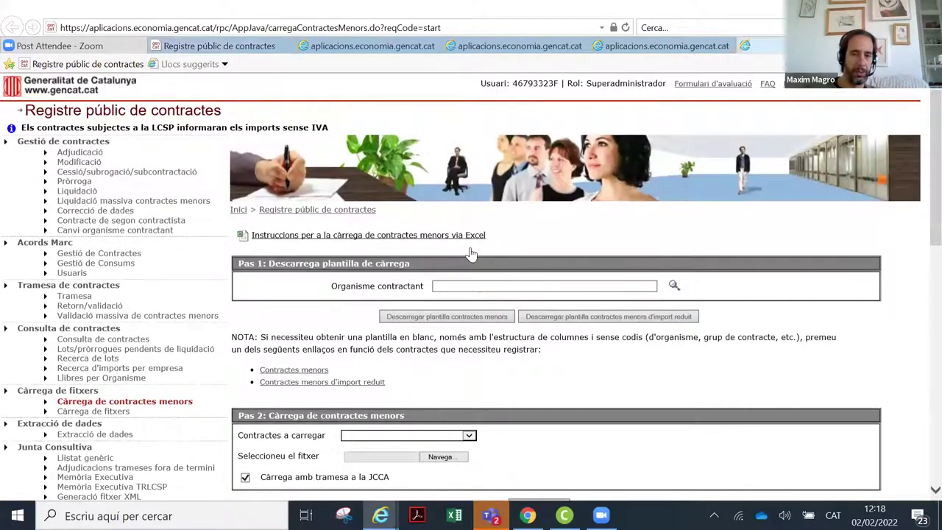
left_click(433, 240)
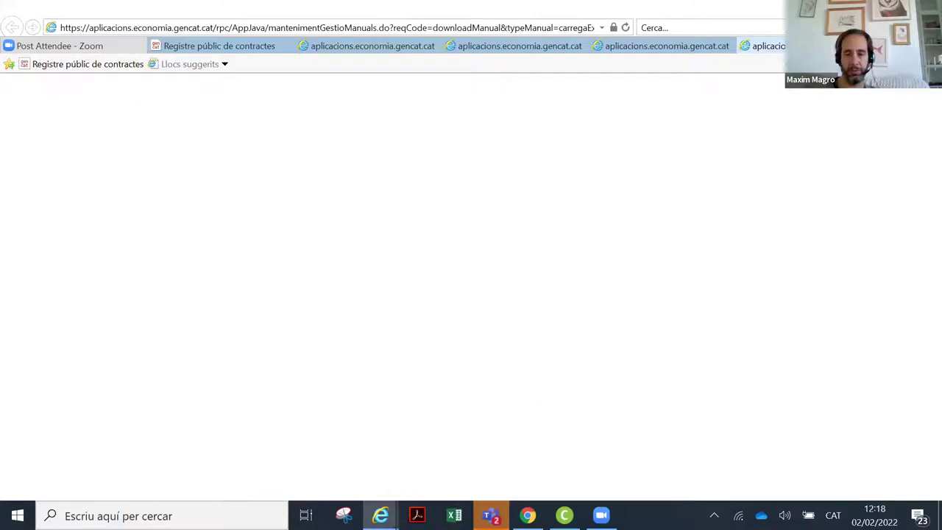
mouse_move(381, 516)
left_click(236, 457)
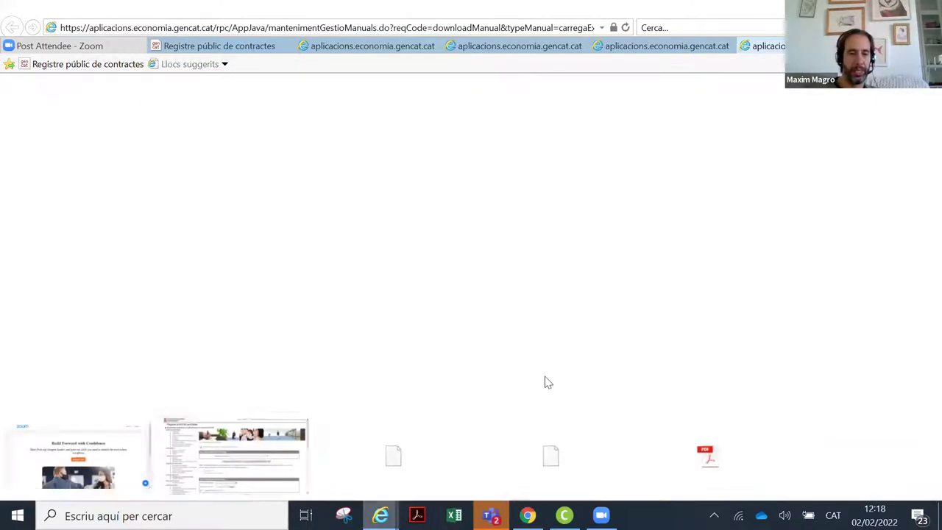
scroll(722, 361, "down", 2)
scroll(722, 361, "down", 4)
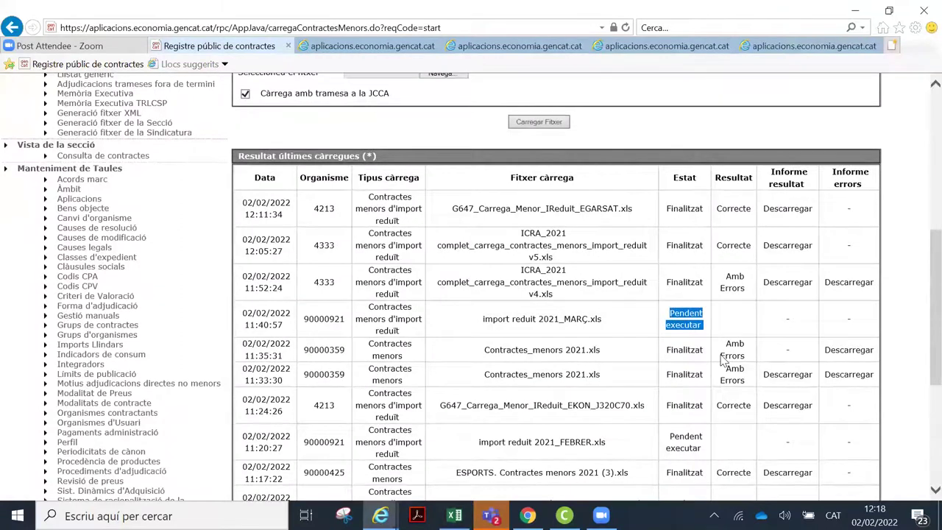
Maximize the instructions workbook and scroll to section 4 FITXER DE CÀRREGA.
key("alt+Tab")
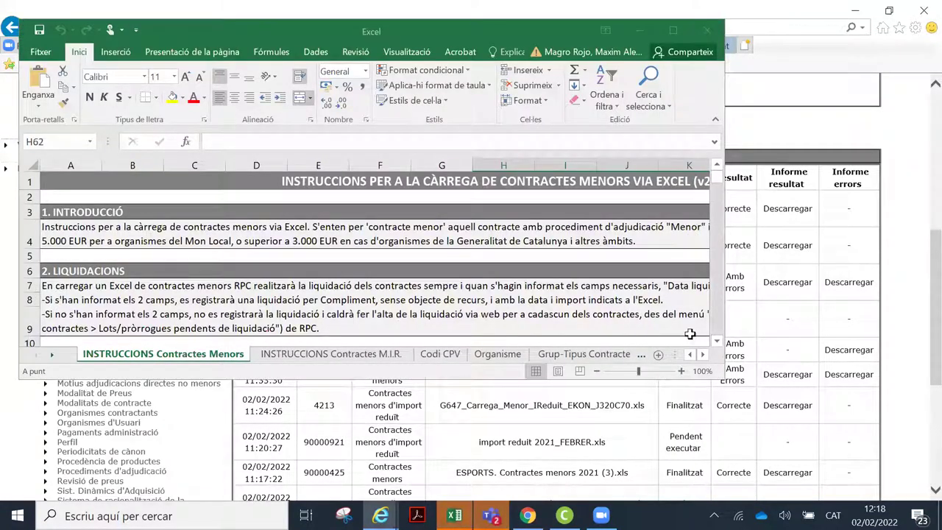
left_click(717, 341)
left_click(717, 341)
scroll(717, 341, "down", 3)
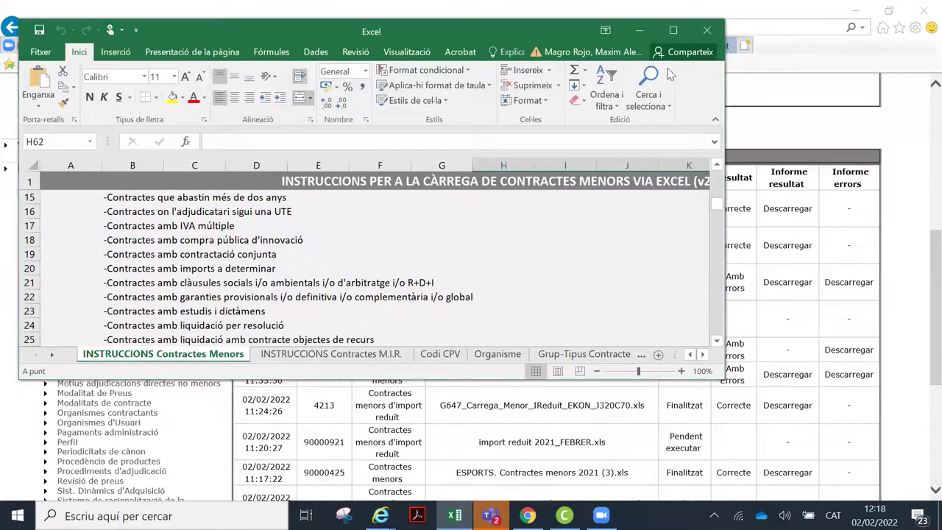
left_click(674, 31)
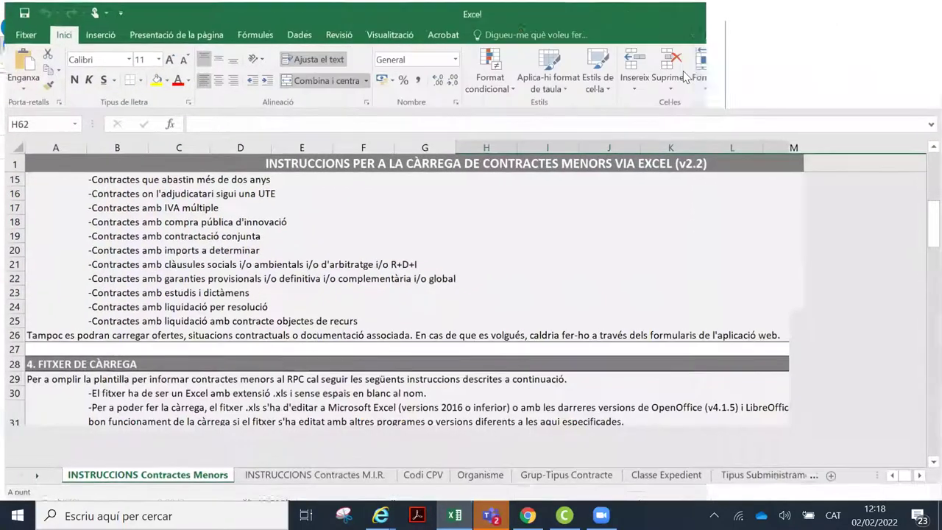
scroll(429, 398, "down", 2)
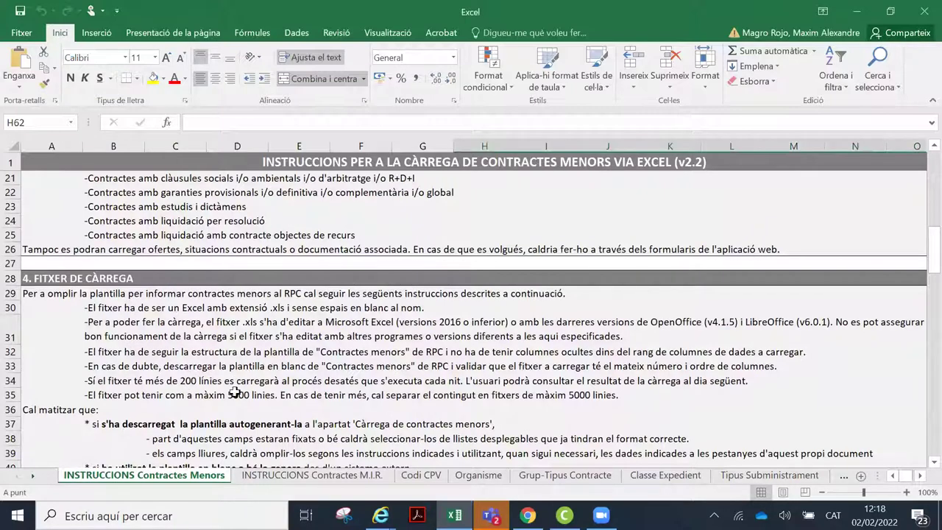
Switch between the instructions workbook and the register, ending on the register's loads table.
left_click(380, 516)
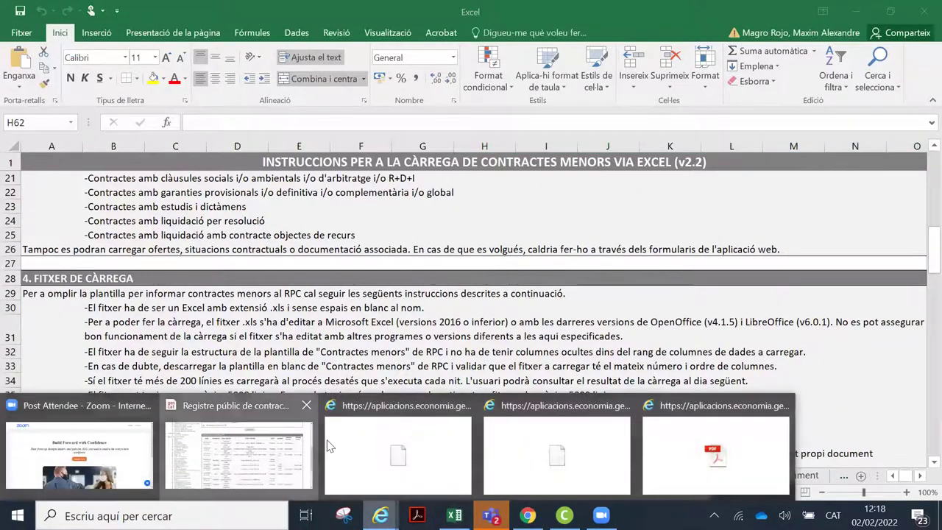
left_click(294, 450)
scroll(389, 243, "up", 5)
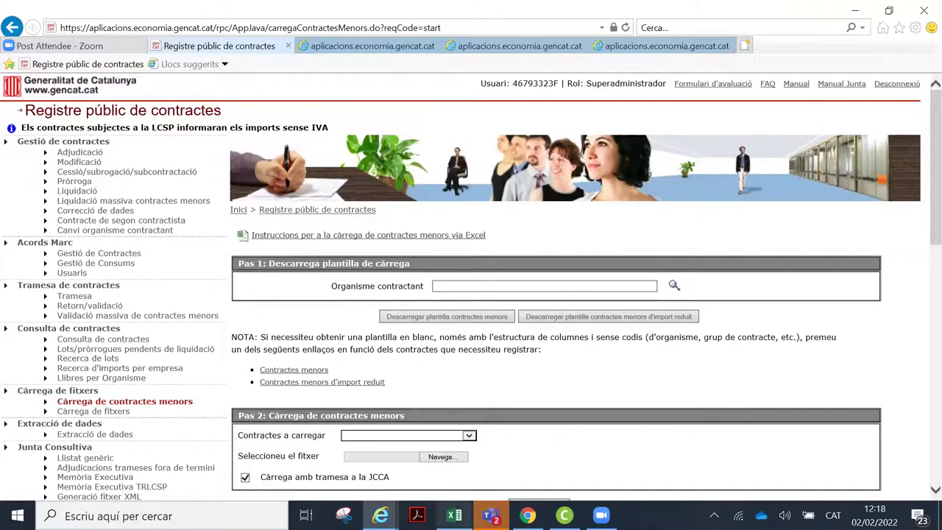
left_click(454, 515)
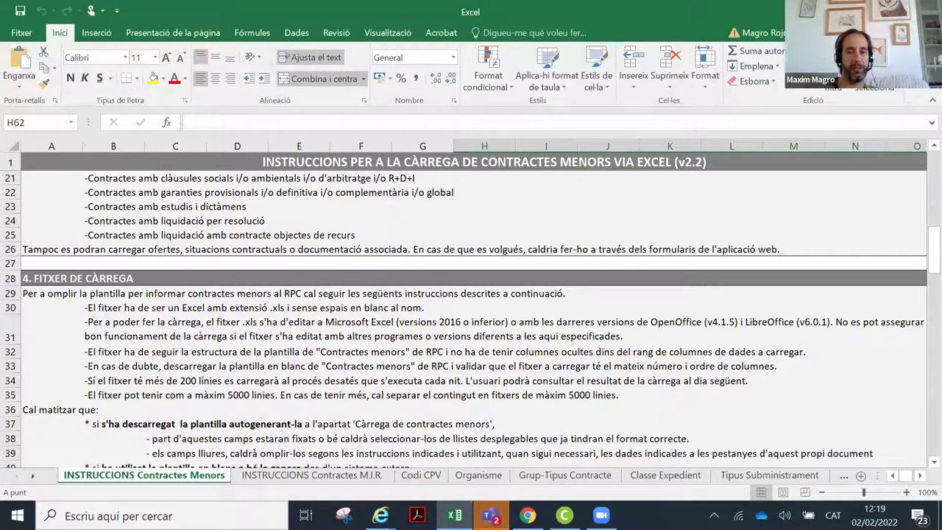
key("alt+Tab")
scroll(748, 315, "down", 5)
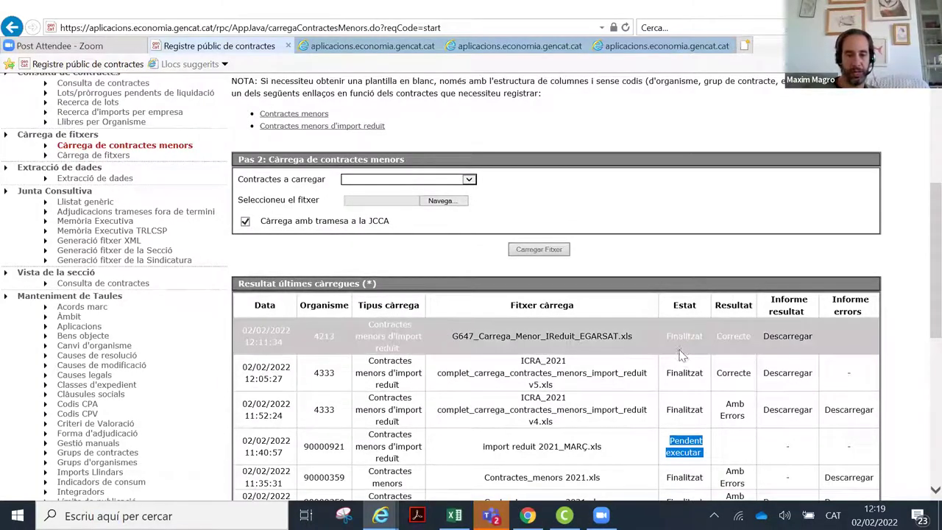
Point out the EGARSAT load's Correcte result and the ICRA v4 load's Amb Errors result.
scroll(677, 363, "down", 1)
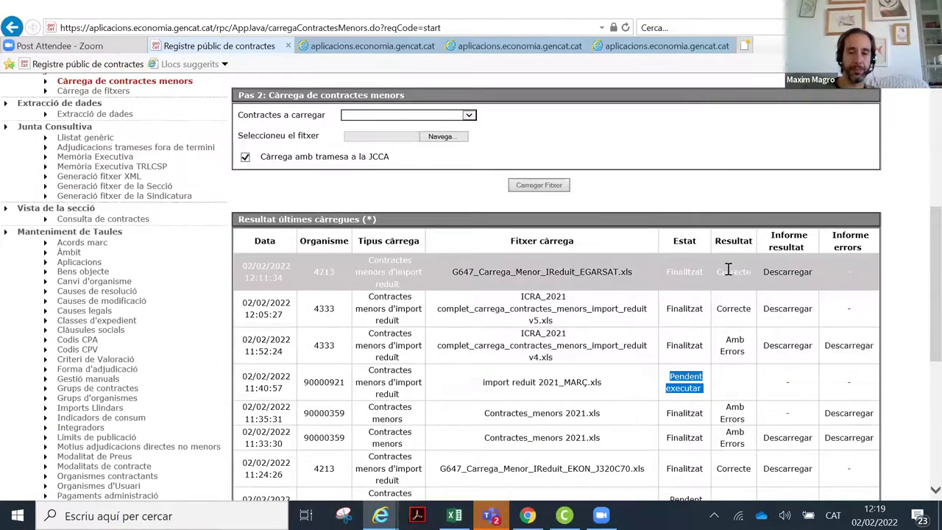
double_click(733, 271)
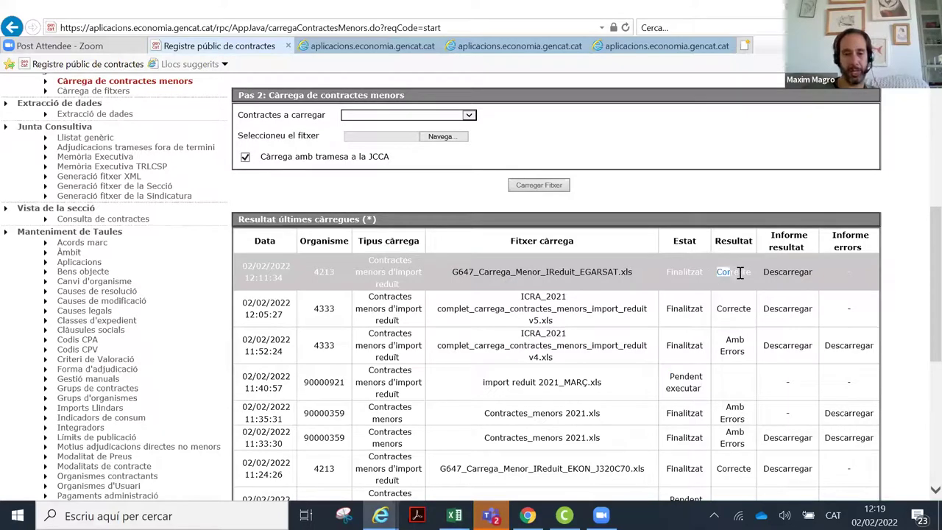
left_click(724, 337)
left_click_drag(724, 337, 746, 357)
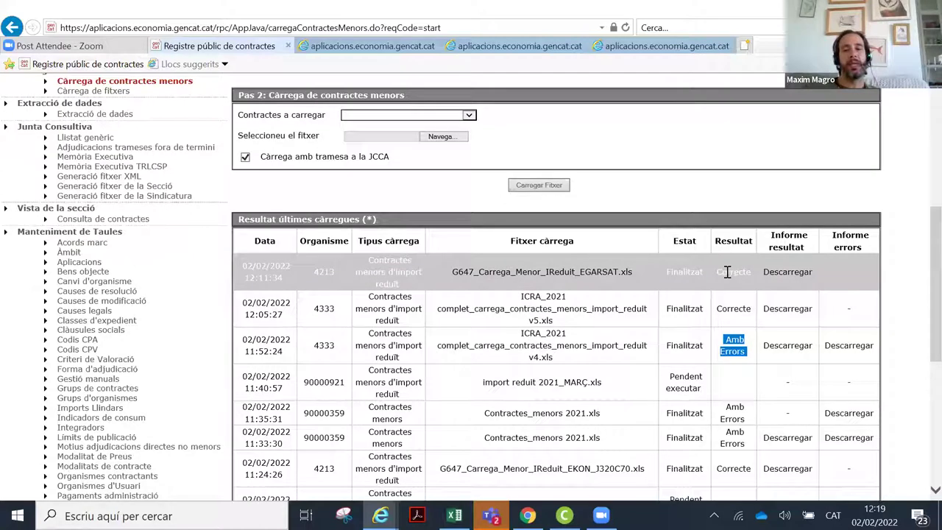
left_click_drag(719, 272, 757, 272)
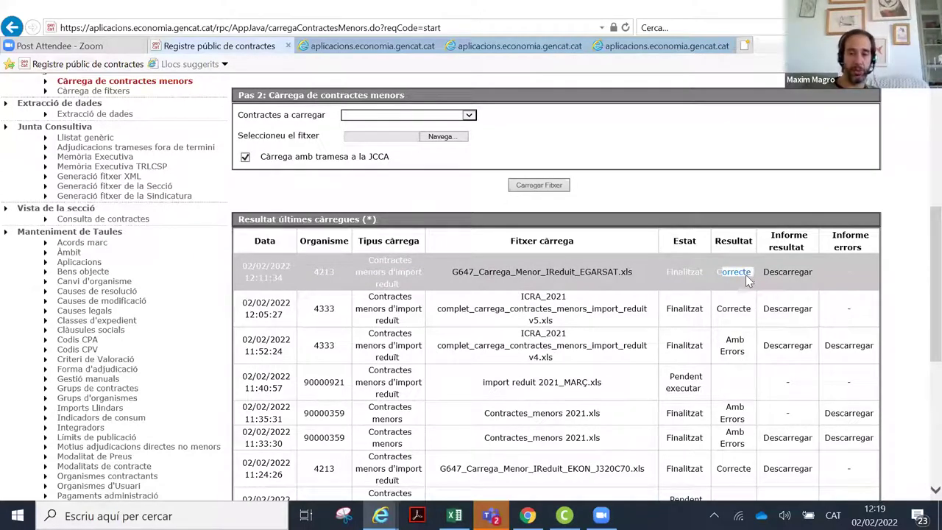
Request the EGARSAT result report G647_Carrega_Menor_IReduit_EGARSAT_41826_OK.xls from Informe resultat.
left_click(789, 273)
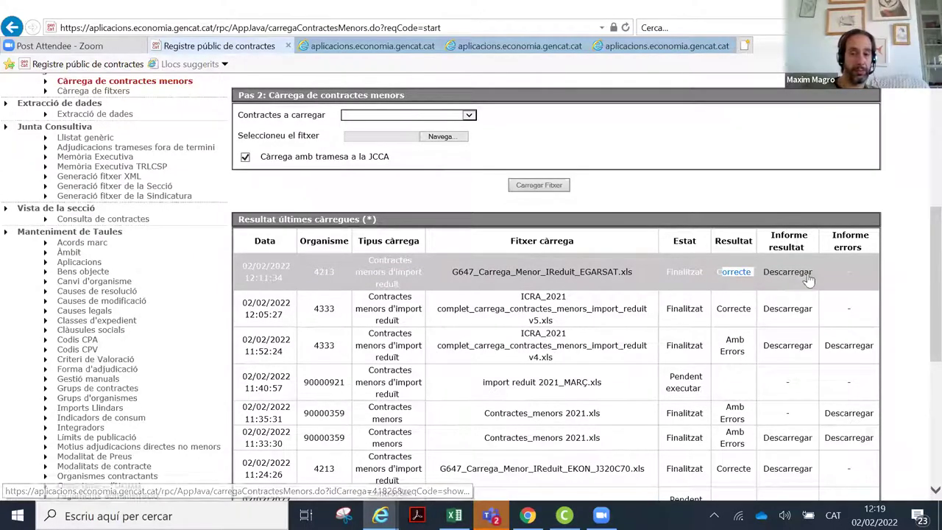
double_click(774, 265)
left_click_drag(860, 272, 840, 271)
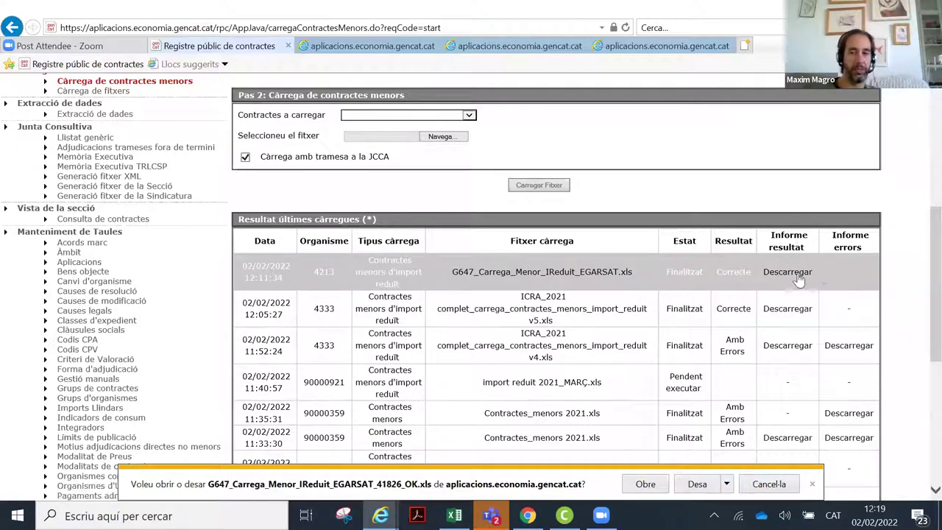
double_click(781, 273)
left_click(646, 484)
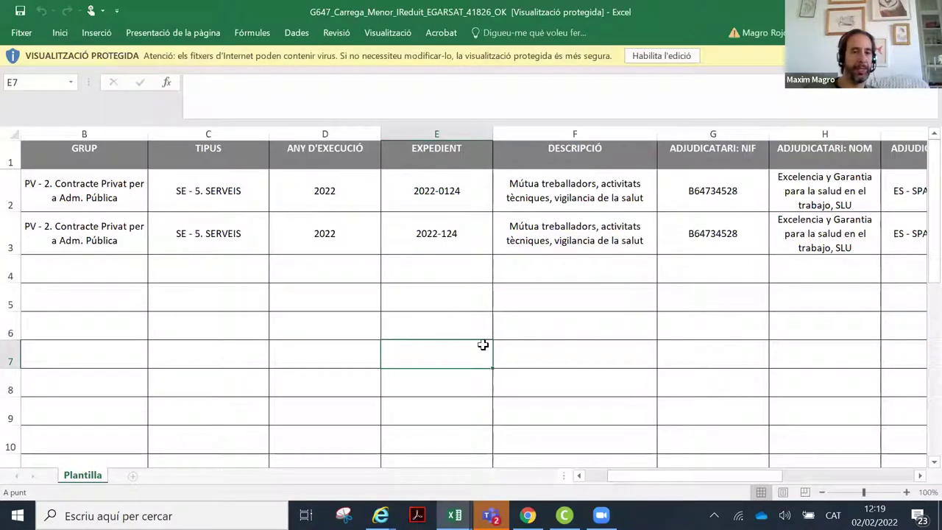
left_click_drag(639, 477, 831, 435)
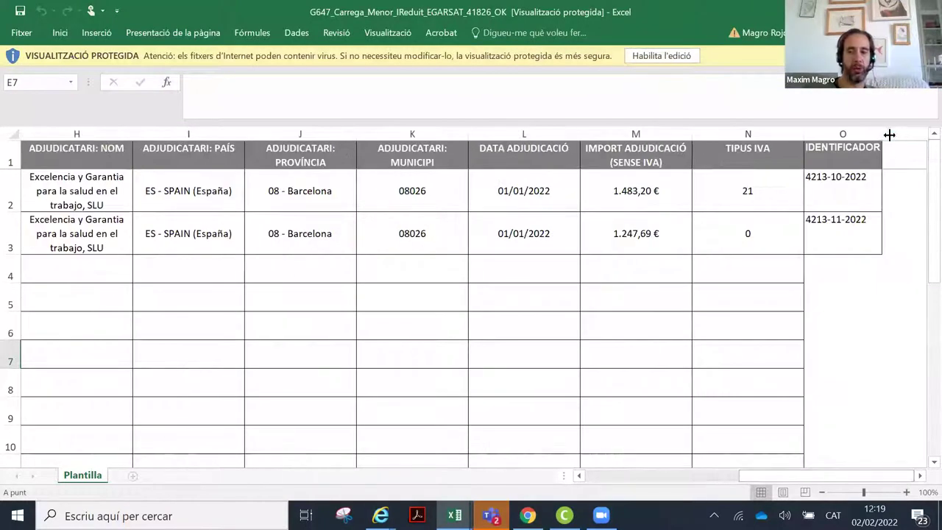
left_click(921, 475)
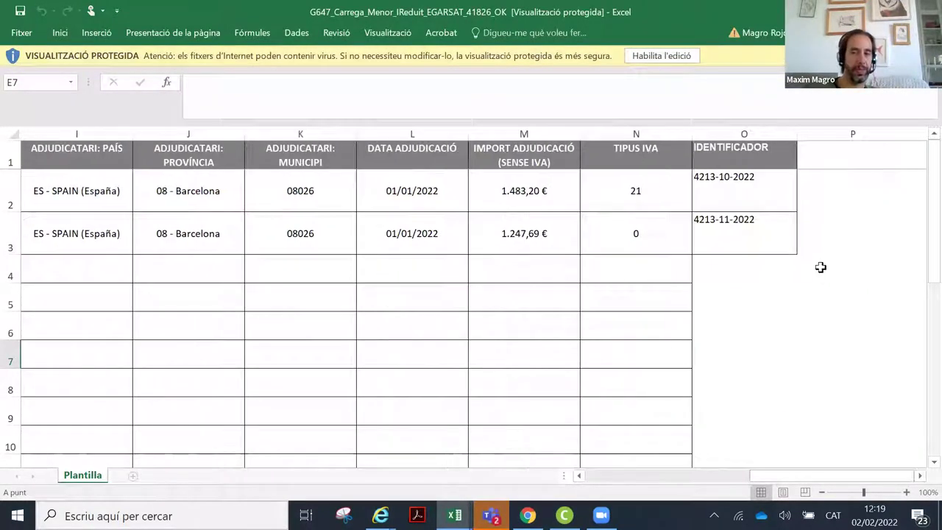
left_click_drag(786, 182, 786, 221)
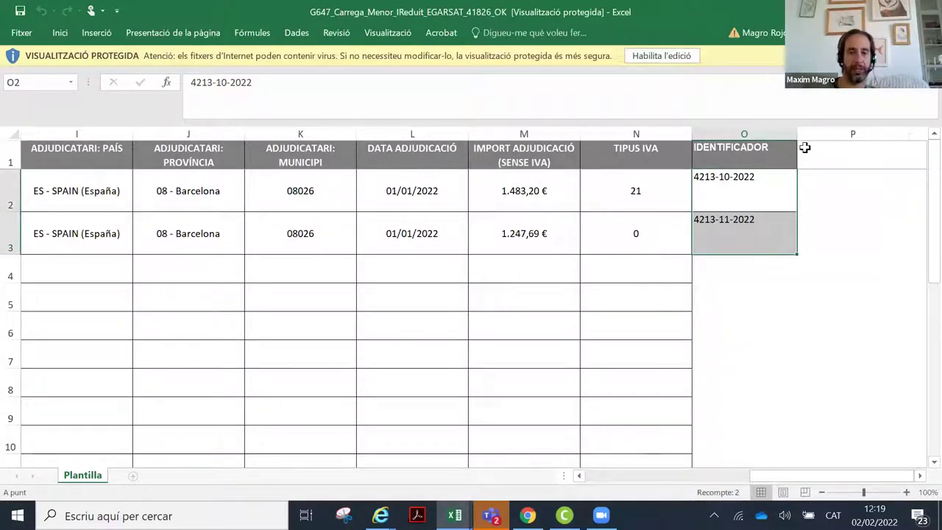
key("ctrl+w")
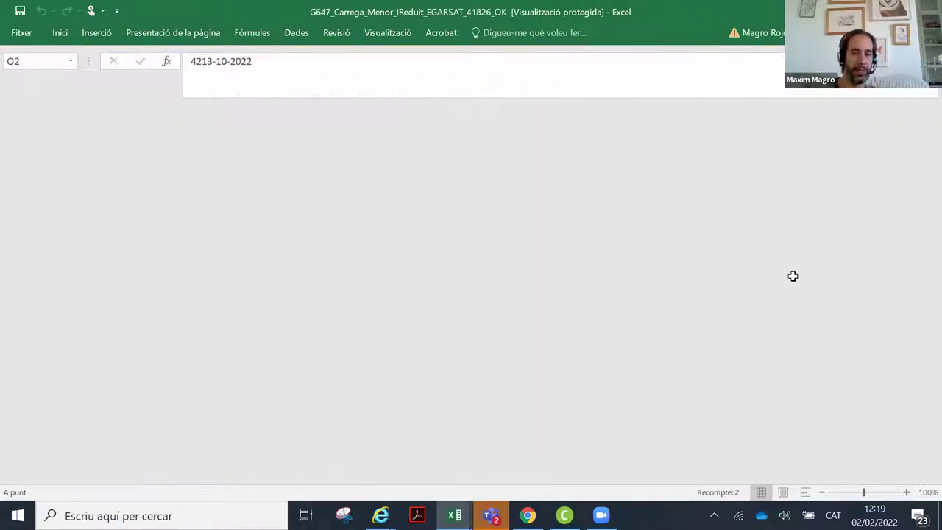
key("alt+F4")
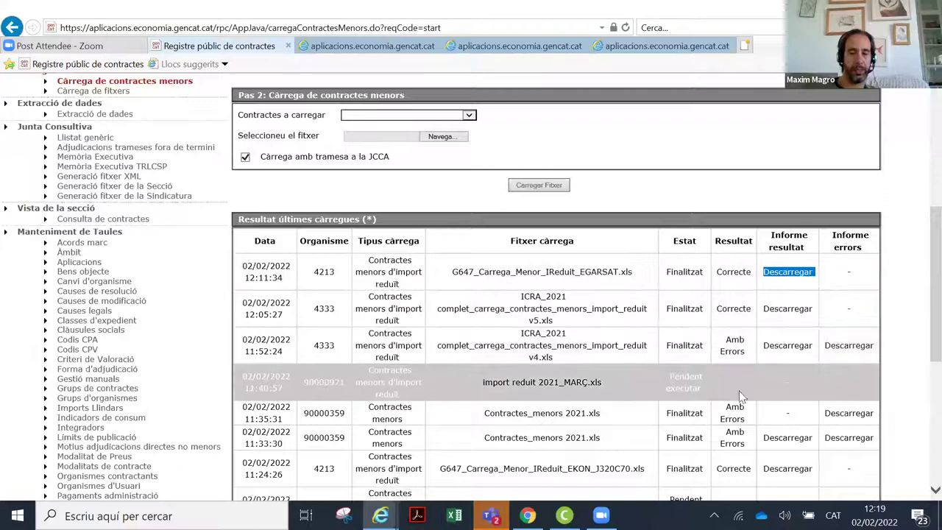
Download the error report Contractes_menors 2021_41822_ERRORS.xls for the 11:35:31 Amb Errors load.
triple_click(734, 351)
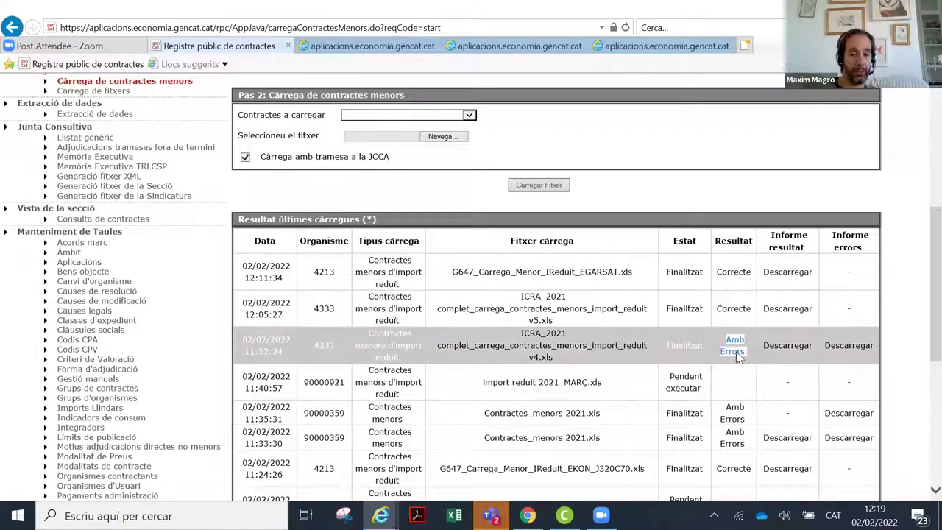
scroll(740, 359, "down", 2)
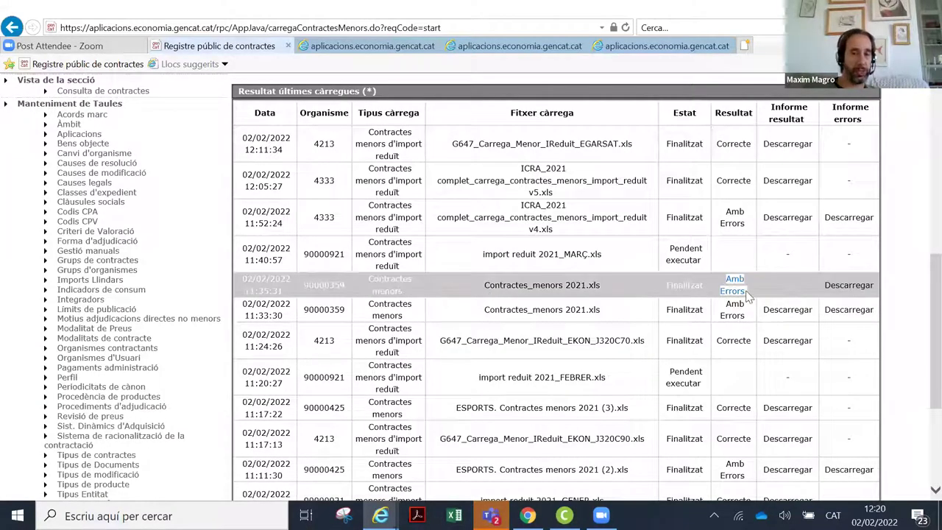
left_click(859, 289)
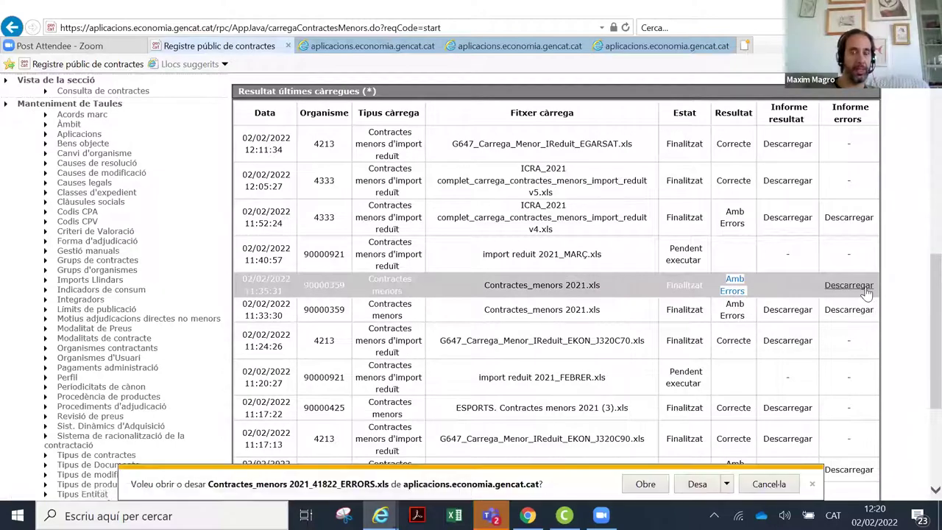
Open the Contractes_menors 2021_41822_ERRORS report and read the ERROR messages down column B.
left_click(645, 485)
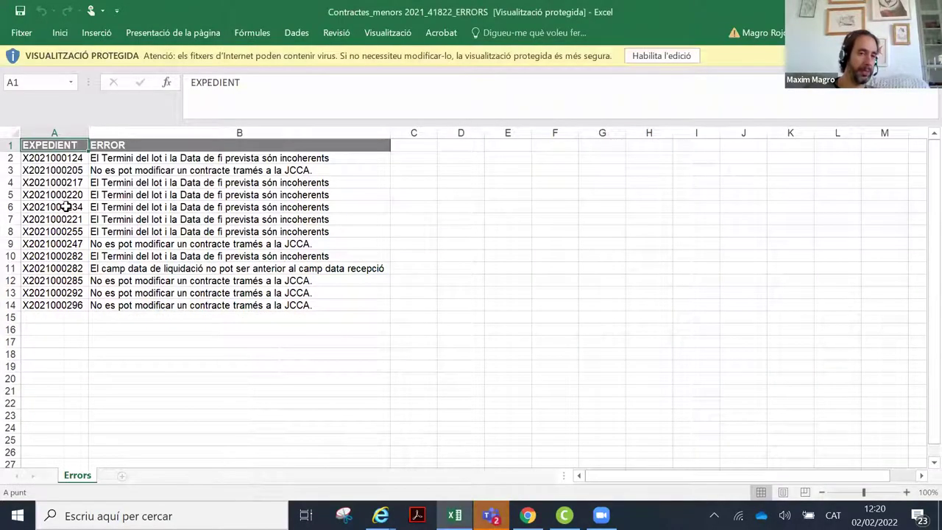
left_click(203, 159)
left_click(205, 171)
left_click(206, 184)
left_click(208, 207)
left_click(208, 232)
left_click(209, 256)
left_click(208, 293)
left_click(224, 231)
left_click(225, 195)
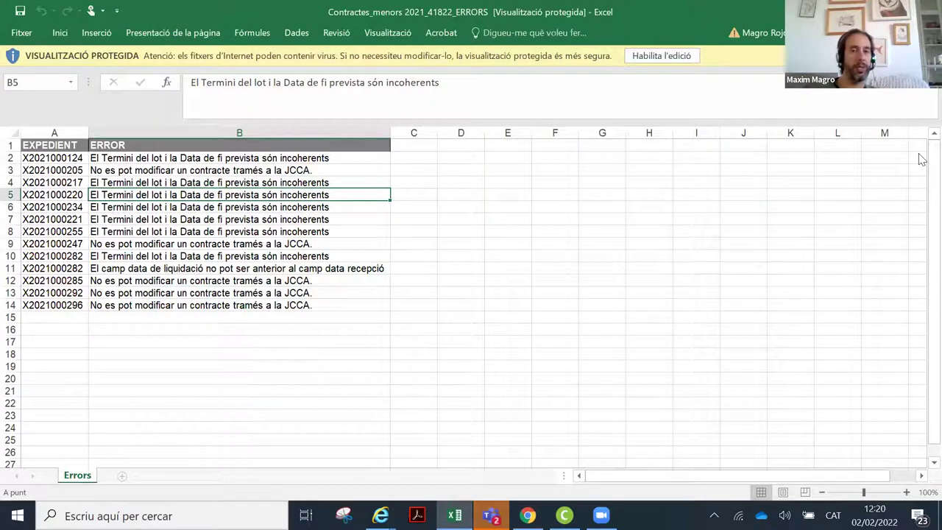
Back in the loads table, highlight the Amb Errors results of the 11:35:31 and ICRA v4 loads.
key("alt+Tab")
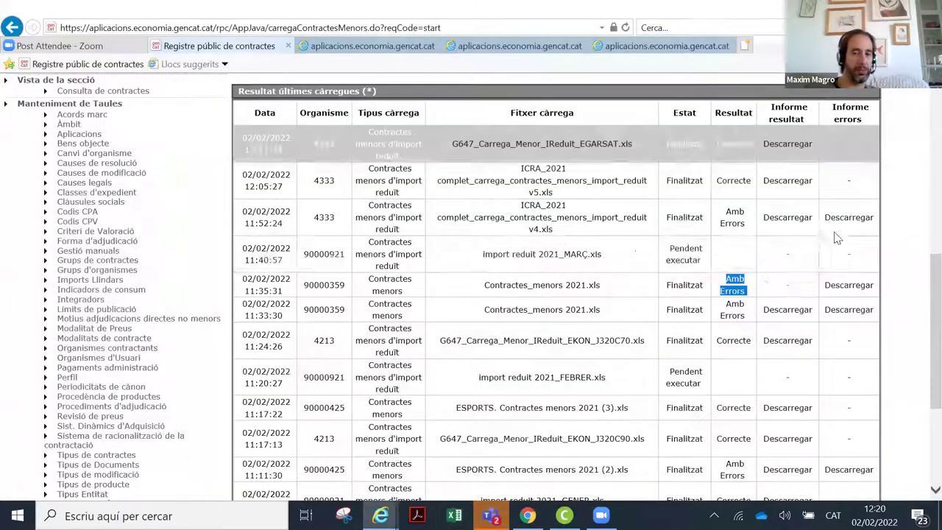
triple_click(728, 297)
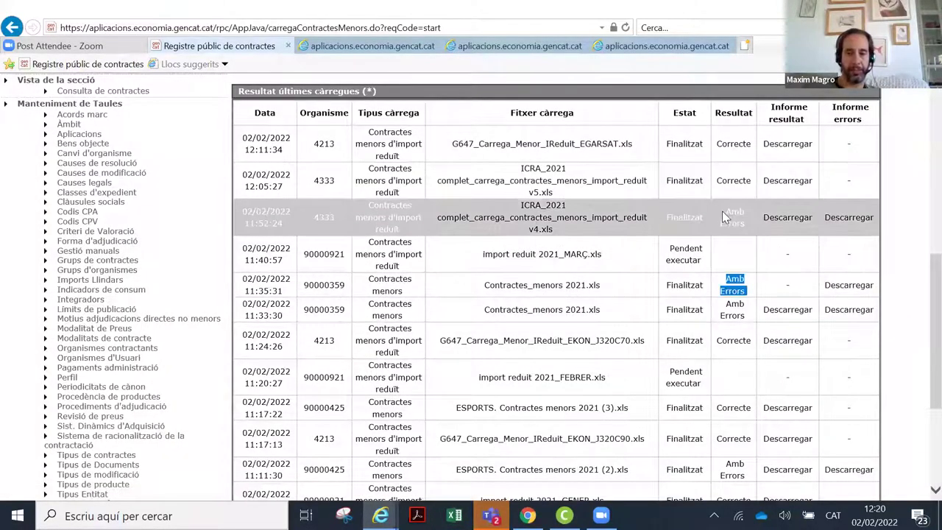
triple_click(737, 227)
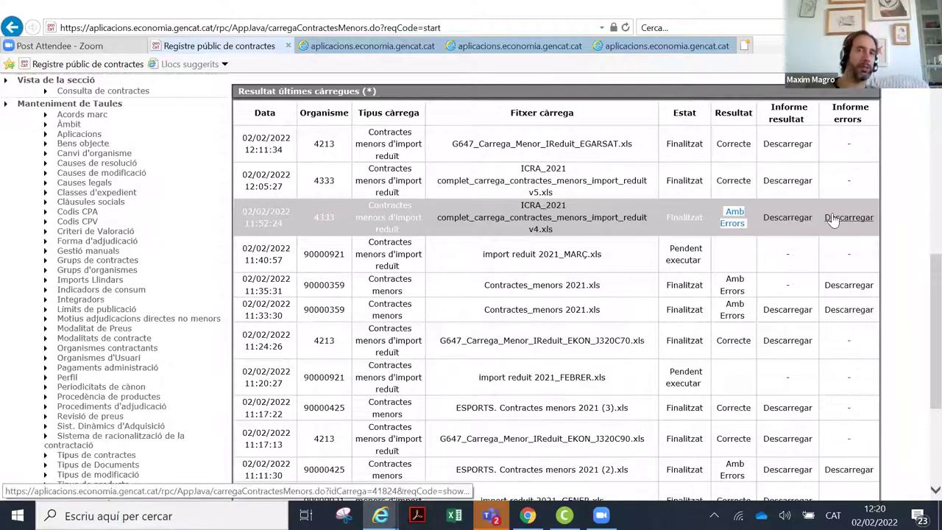
left_click(745, 223)
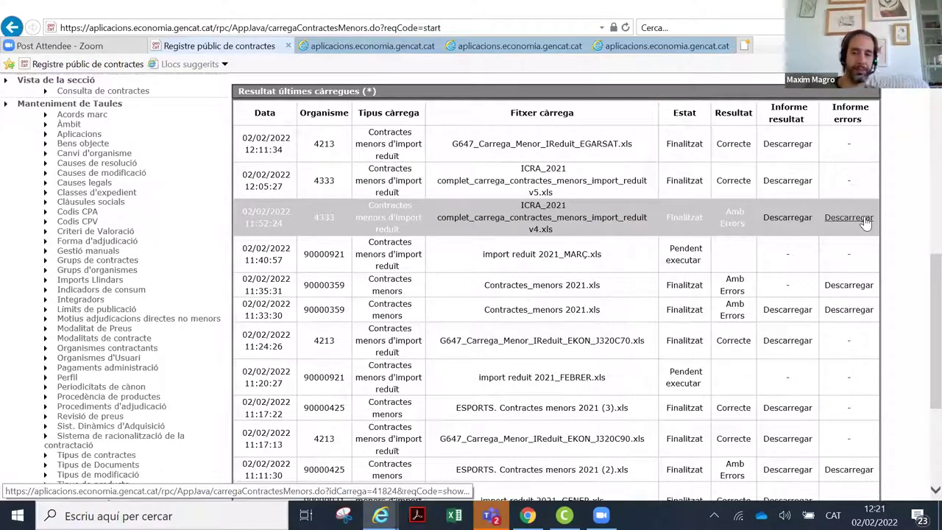
Download and open the ICRA v4 load's result report (_41824_OK).
left_click(786, 221)
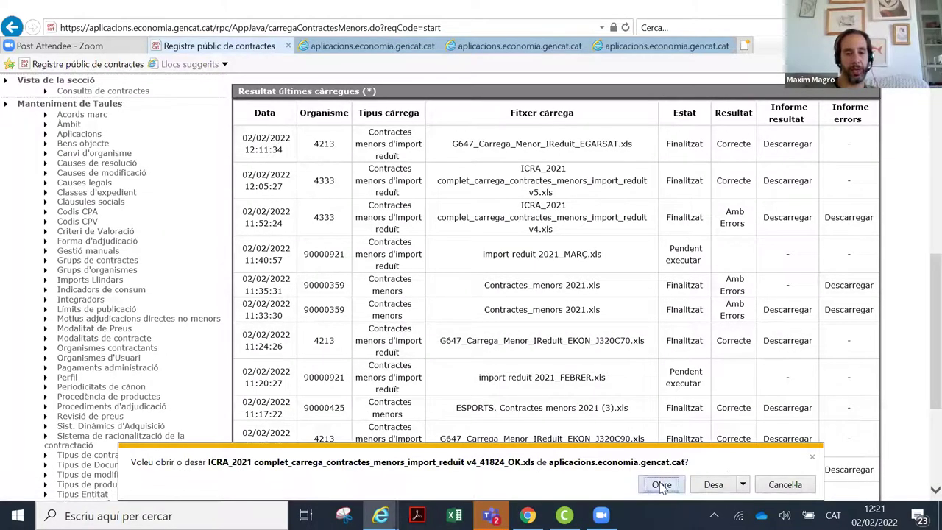
left_click(661, 484)
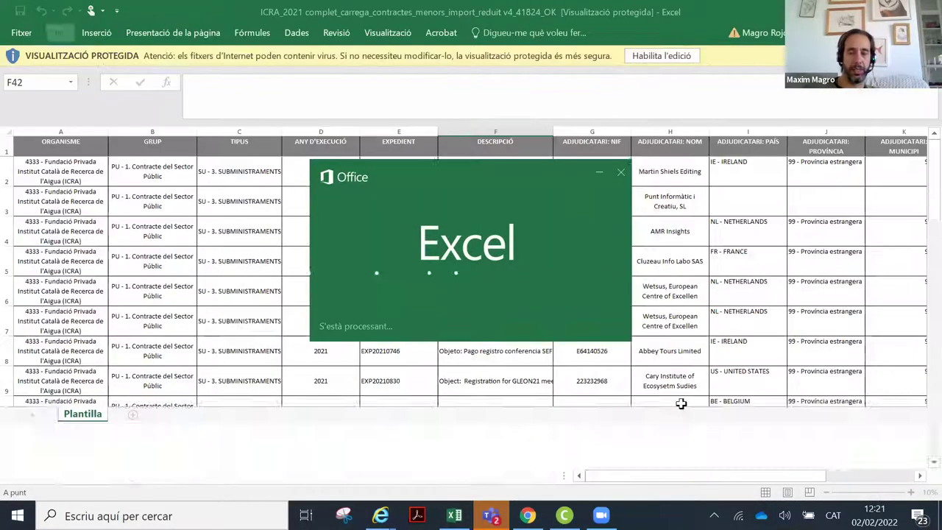
left_click_drag(654, 476, 742, 475)
left_click(889, 143)
left_click_drag(886, 131, 910, 132)
left_click(883, 161)
left_click(871, 229)
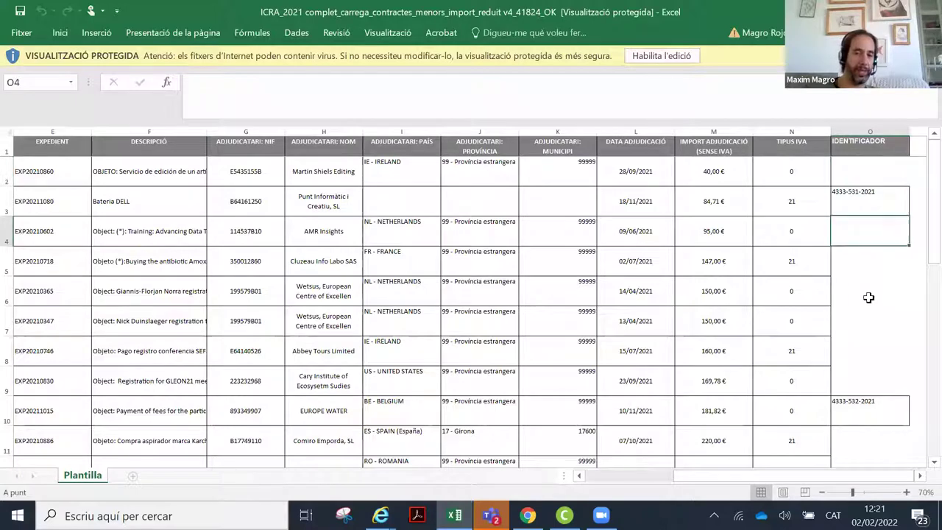
left_click(883, 199)
scroll(870, 283, "down", 6)
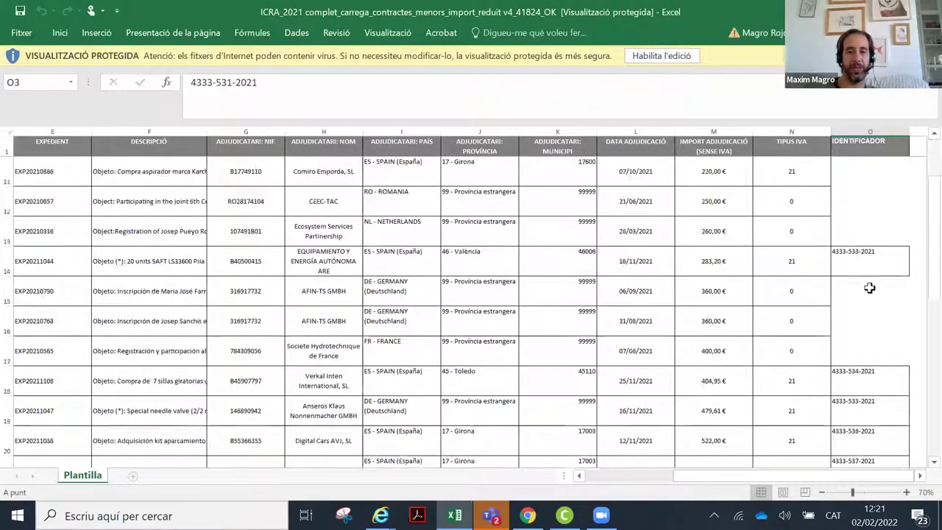
scroll(870, 288, "down", 8)
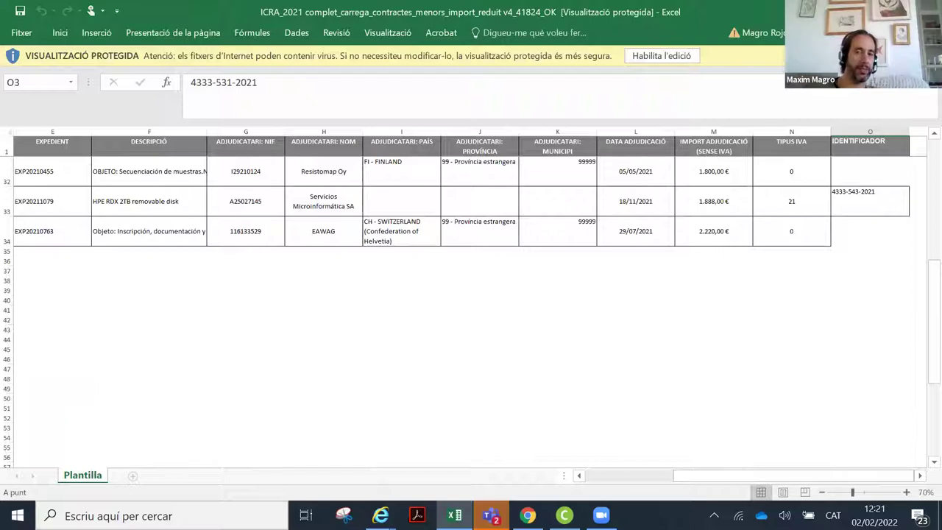
left_click(925, 11)
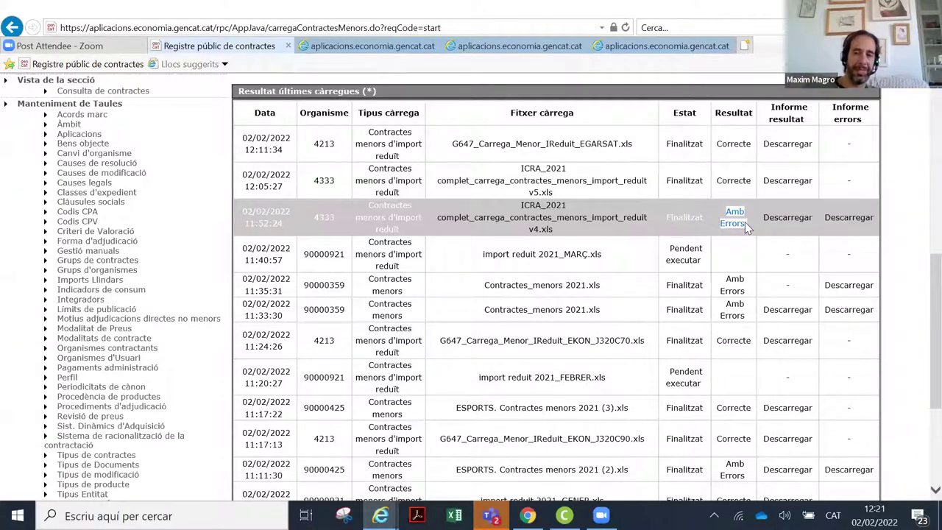
left_click(746, 224)
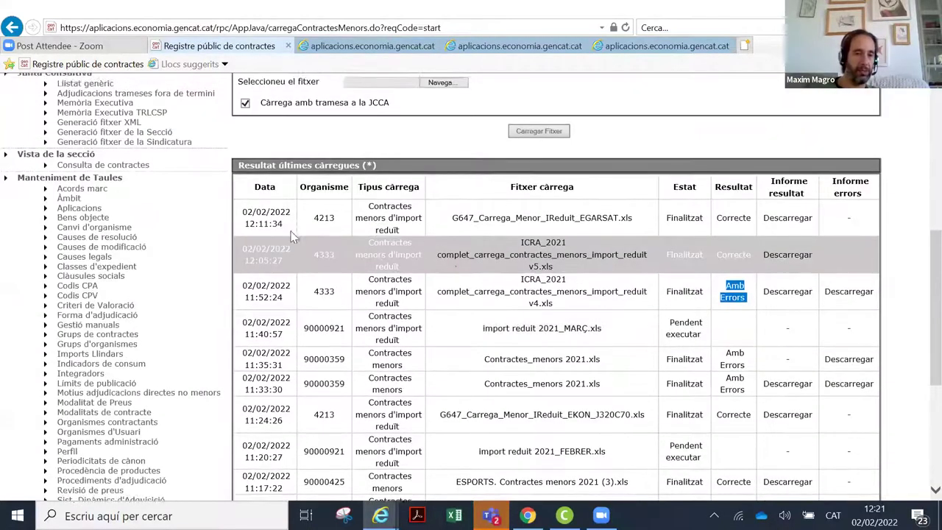
left_click(245, 222)
left_click(245, 223)
scroll(684, 276, "down", 3)
left_click(843, 287)
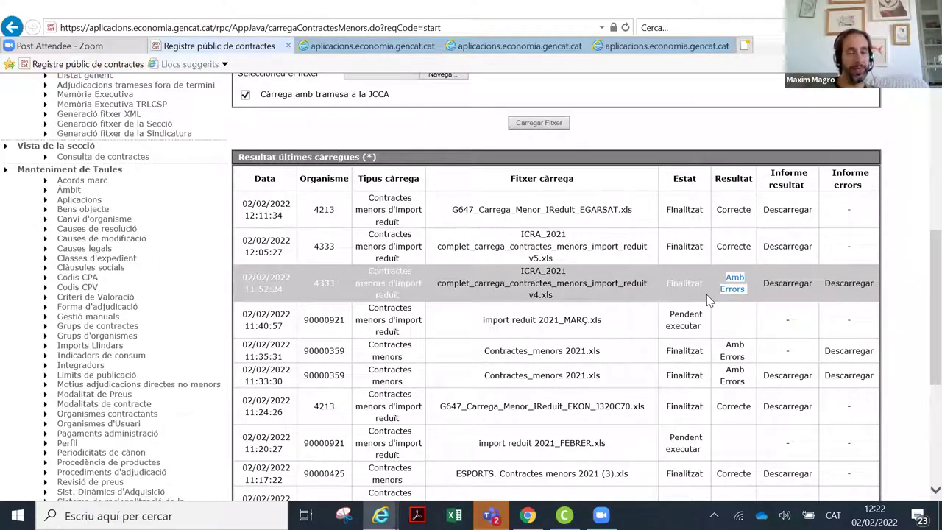
Untick 'Càrrega amb tramesa a la JCCA' in the Pas 2 form.
left_click_drag(707, 294, 740, 289)
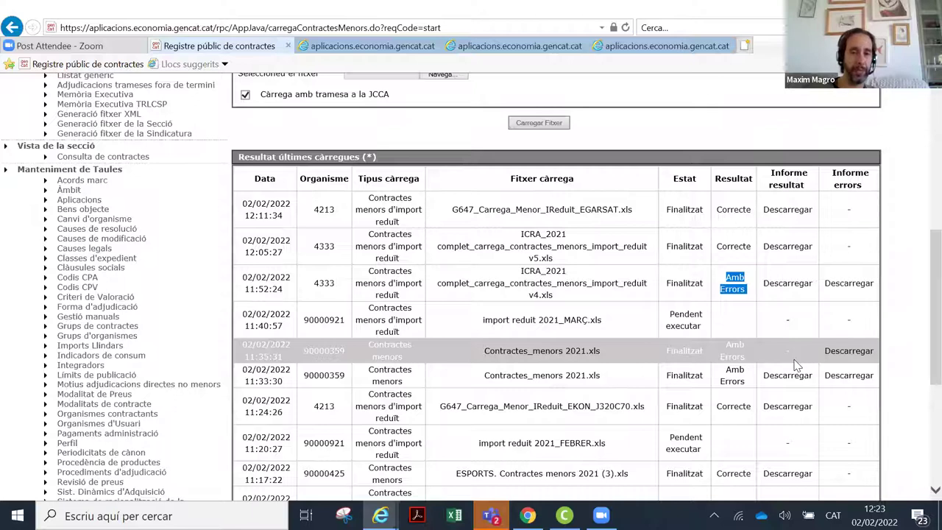
scroll(702, 315, "up", 3)
left_click(245, 223)
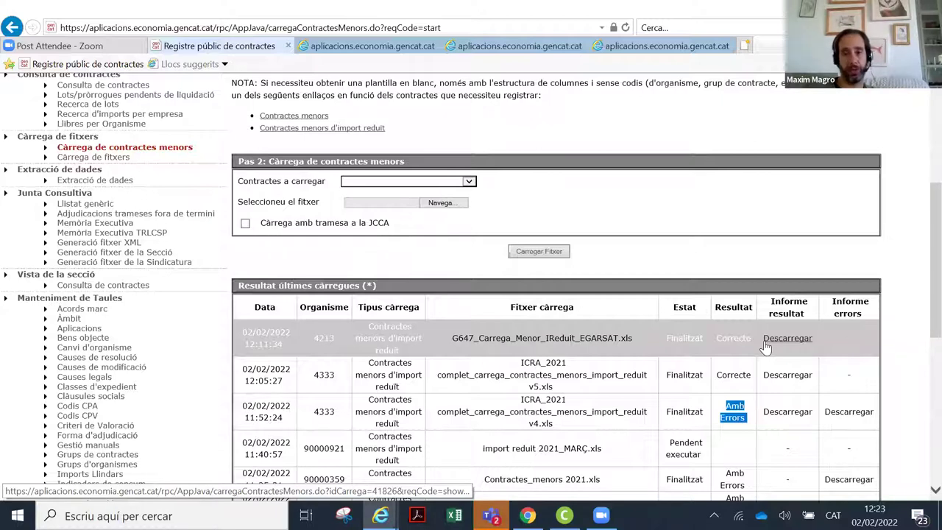
Re-tick 'Càrrega amb tramesa a la JCCA' in Pas 2 and return to the page top.
scroll(766, 347, "up", 3)
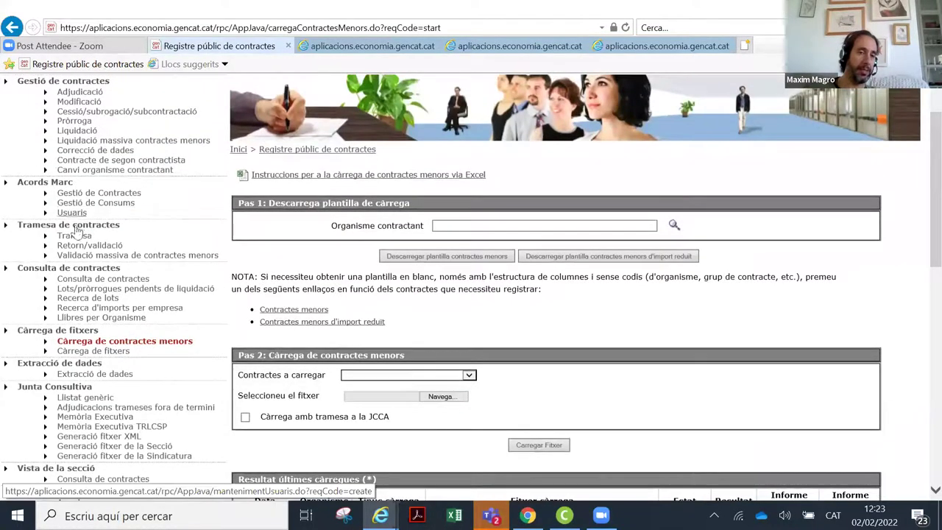
scroll(340, 318, "down", 5)
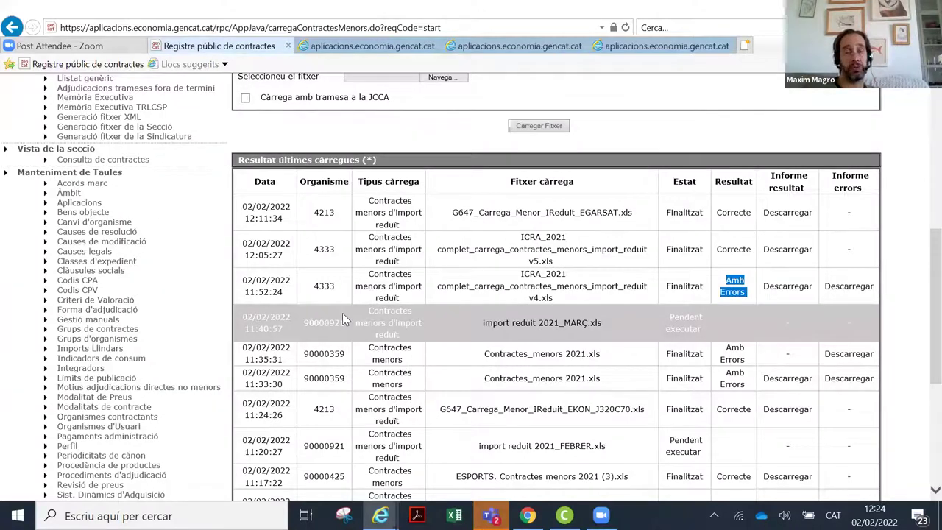
scroll(354, 328, "up", 2)
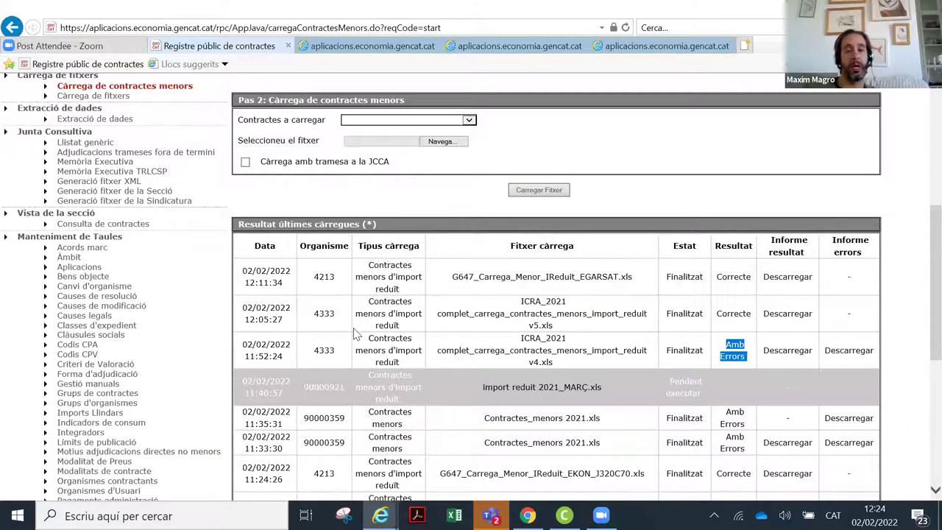
scroll(324, 221, "up", 2)
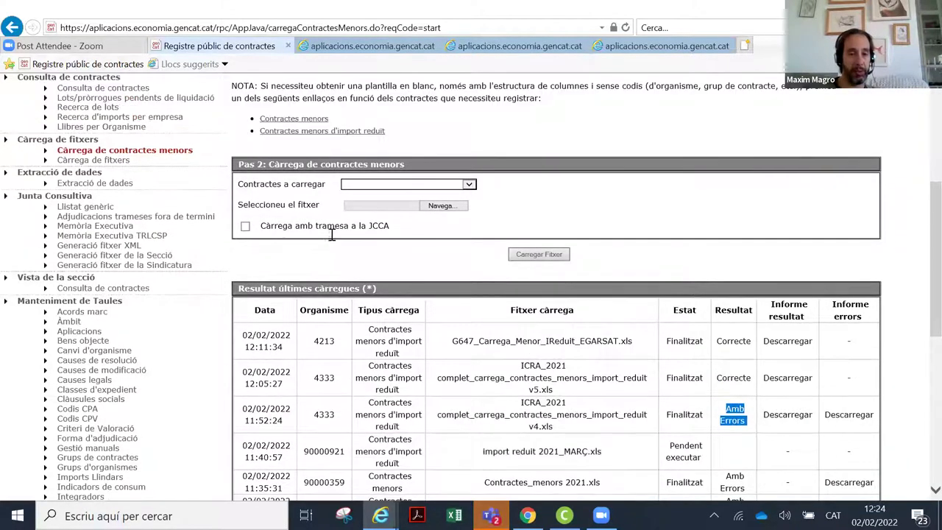
left_click(246, 227)
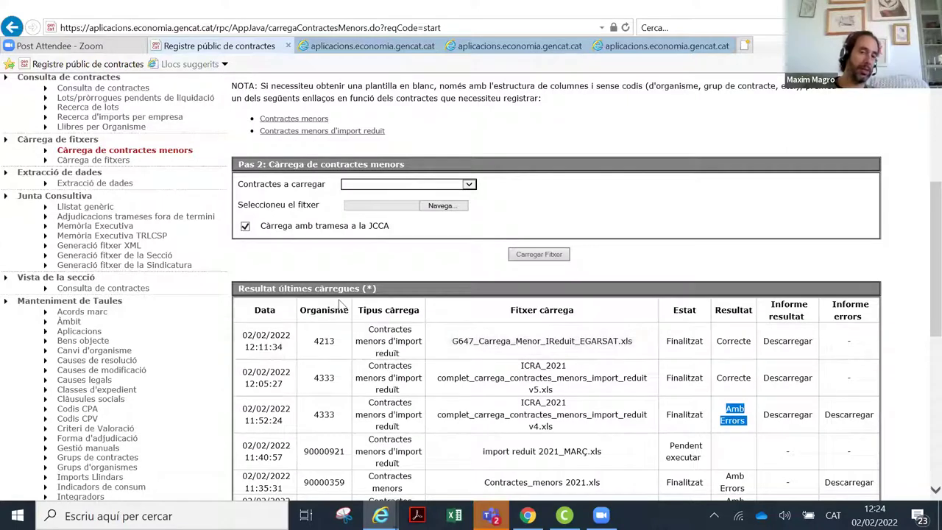
scroll(339, 301, "up", 5)
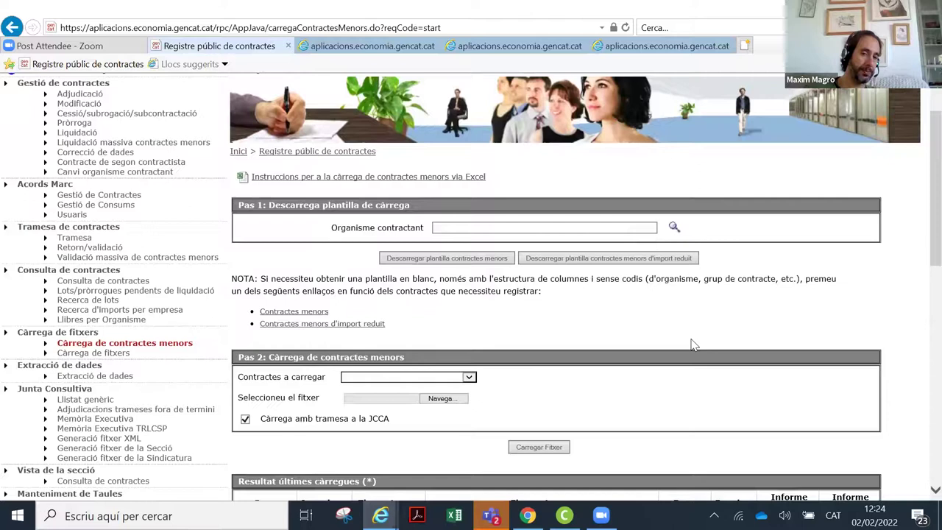
scroll(691, 344, "up", 2)
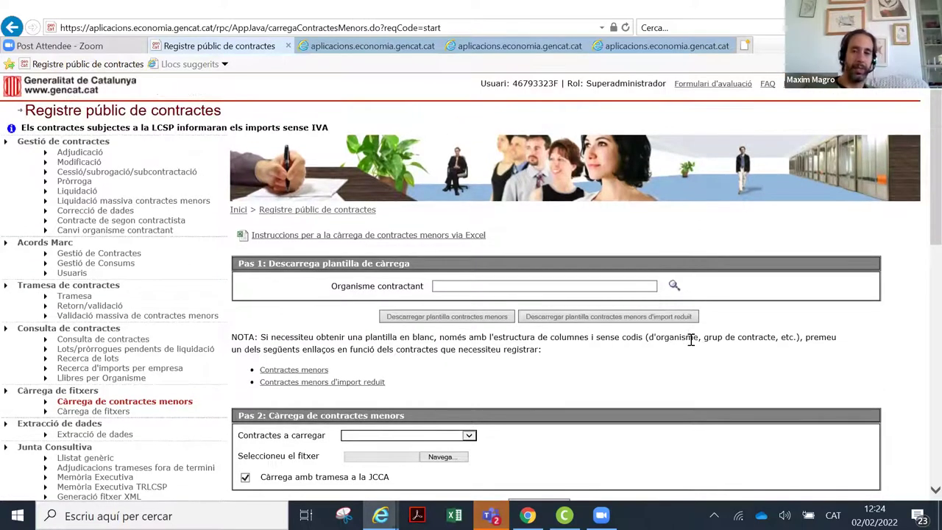
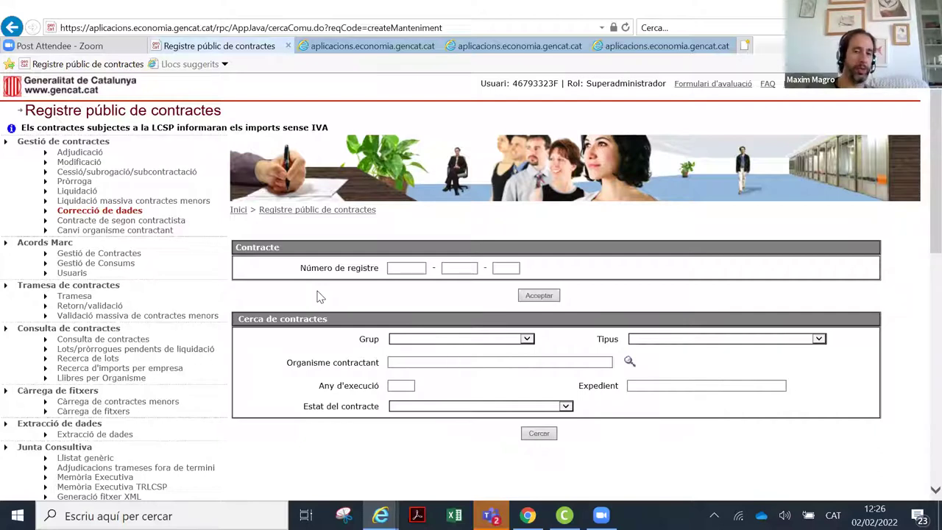
Search Correcció de dades for Contracte retornat contracts, then switch to Chrome's Càrrega de contractes menors page.
left_click(129, 215)
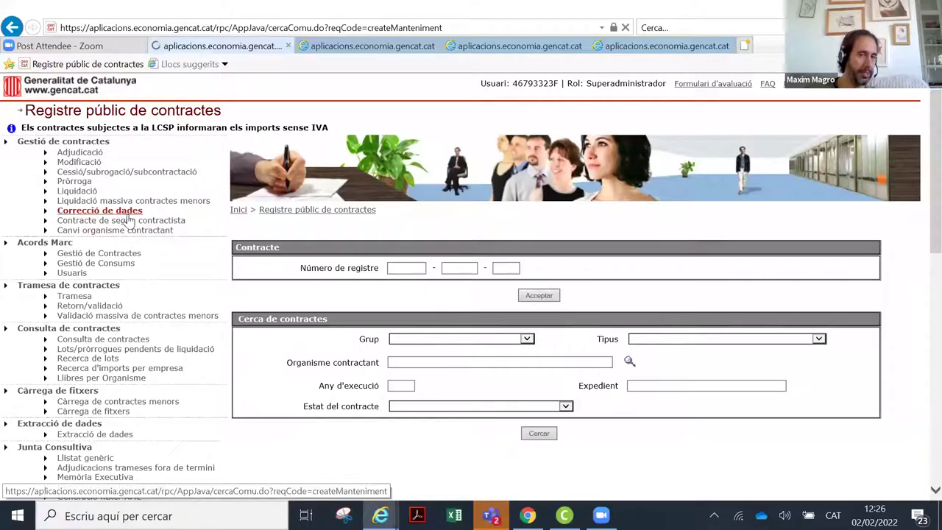
scroll(414, 305, "down", 3)
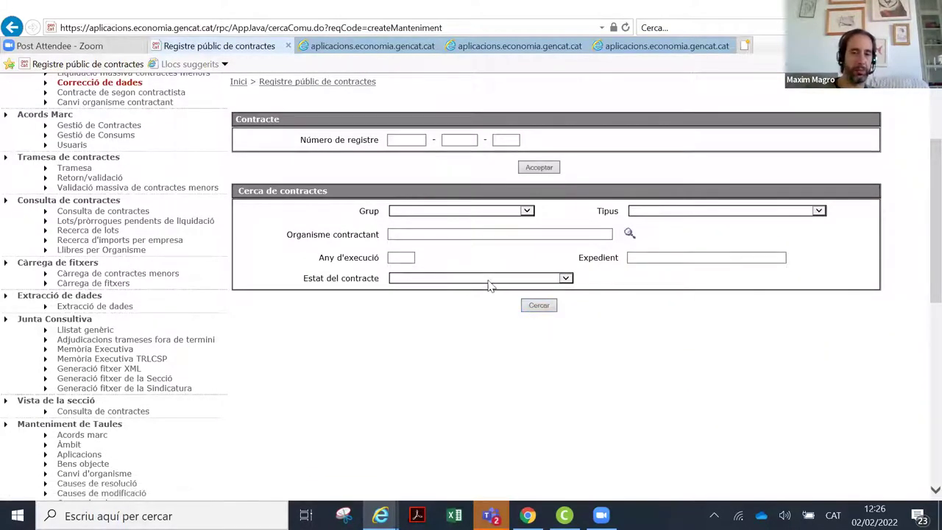
scroll(566, 287, "up", 2)
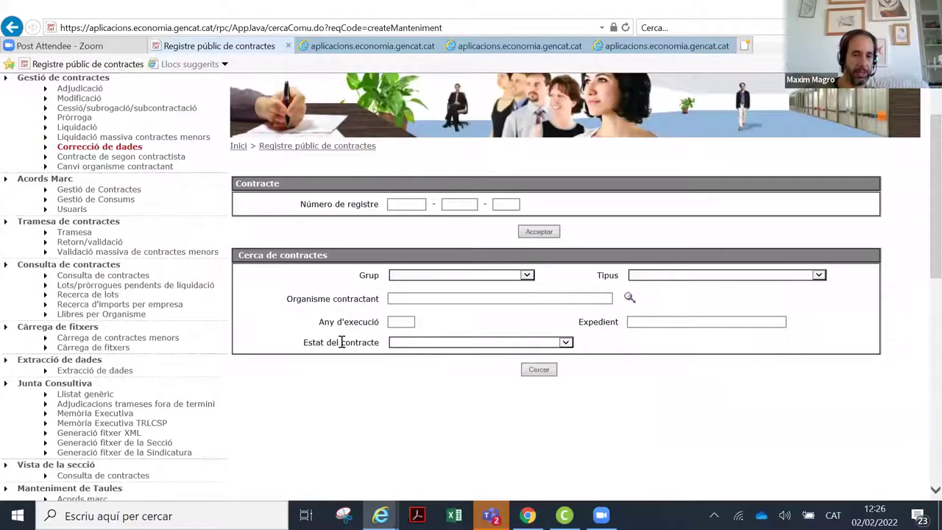
left_click(564, 344)
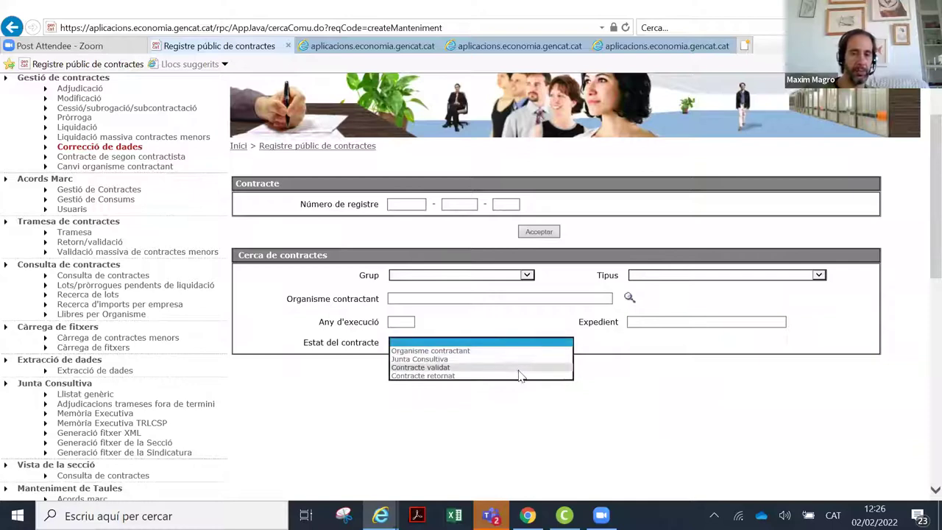
left_click(477, 384)
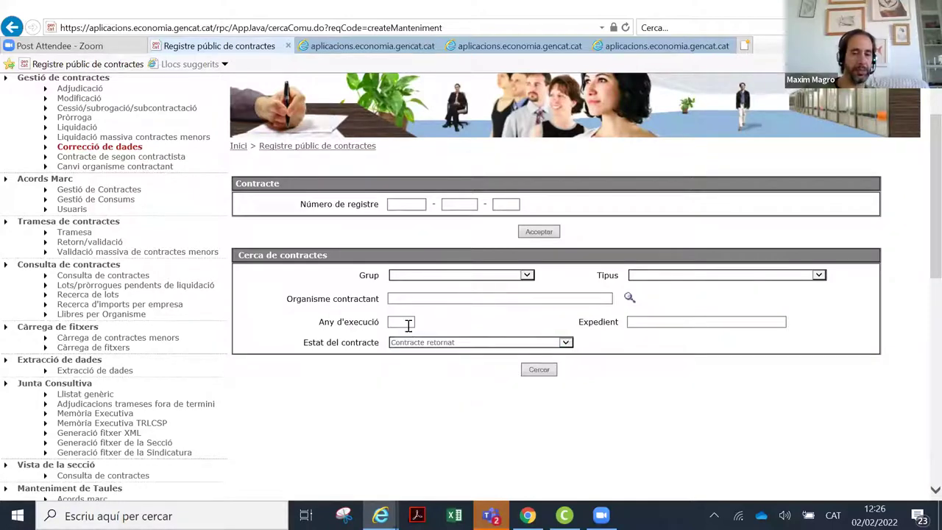
left_click(536, 372)
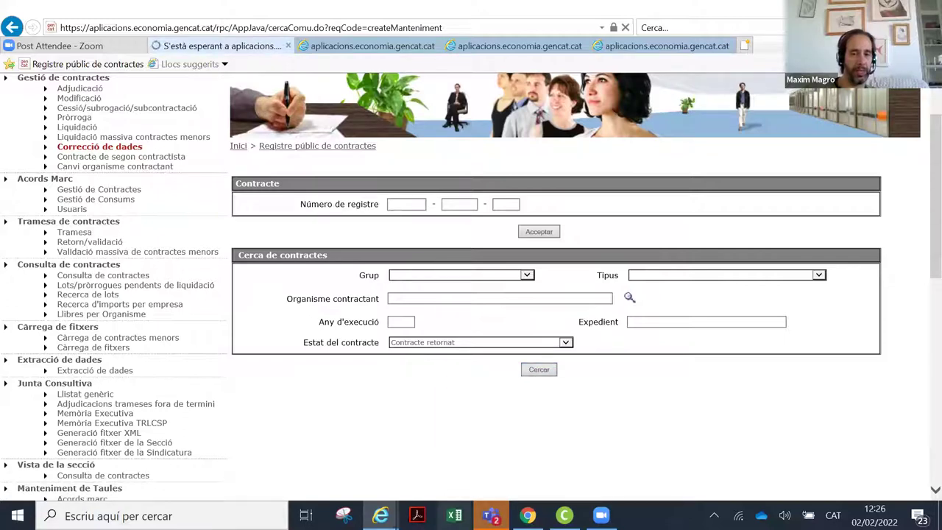
left_click(528, 515)
scroll(316, 412, "up", 5)
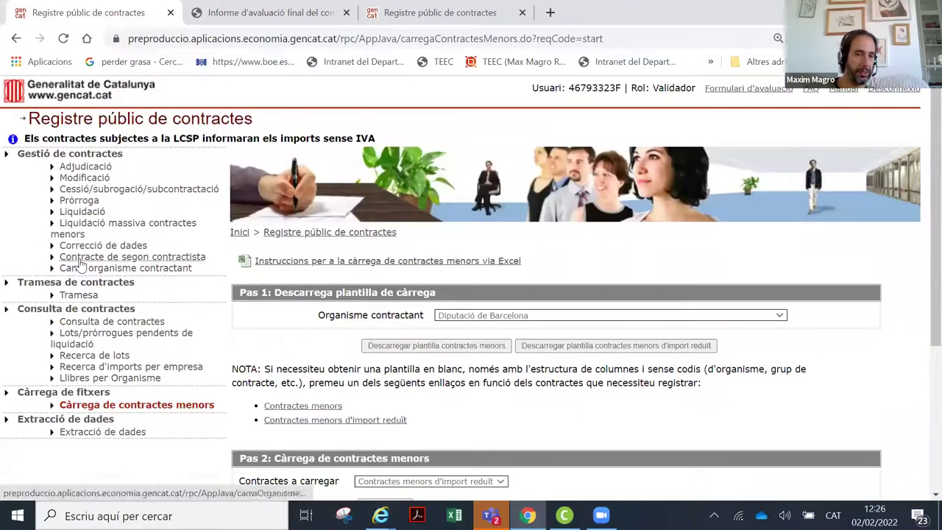
Search Contracte retornat contracts for execution year 2021, listing 3 matches including PROVA RETORN and PROVA RETORN 2.
left_click(85, 246)
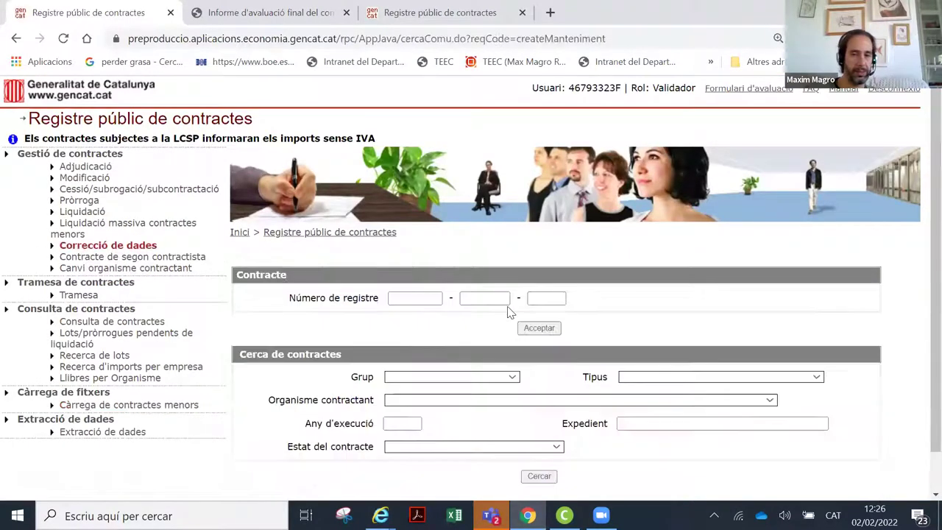
left_click(555, 447)
left_click(516, 436)
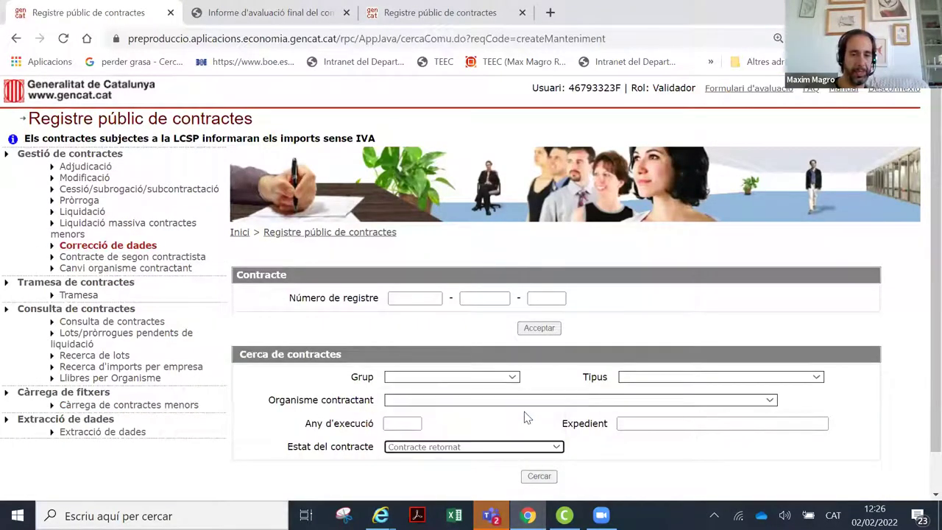
left_click(410, 423)
type("2021")
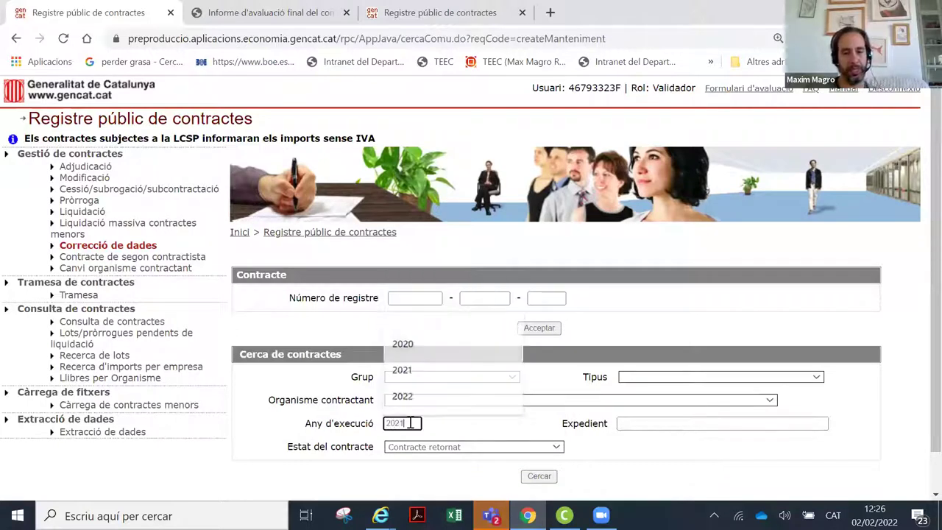
left_click(539, 476)
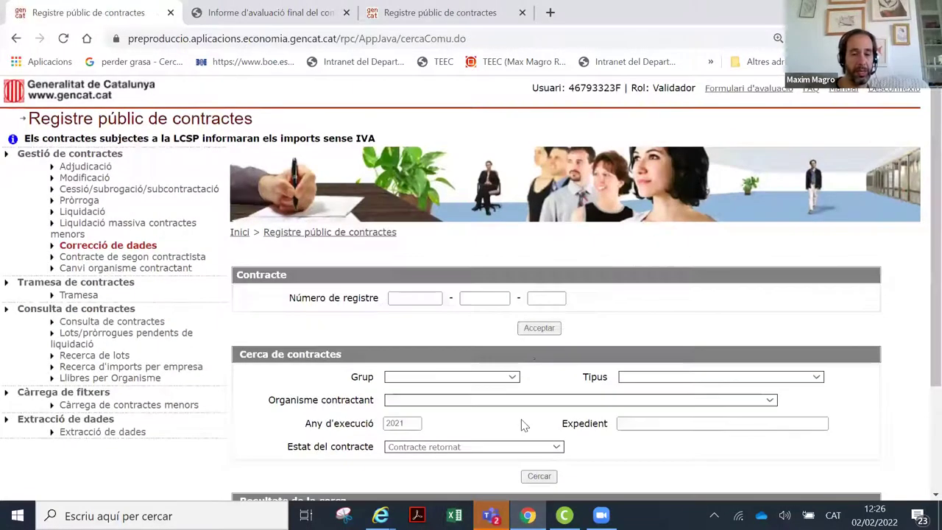
scroll(516, 368, "down", 2)
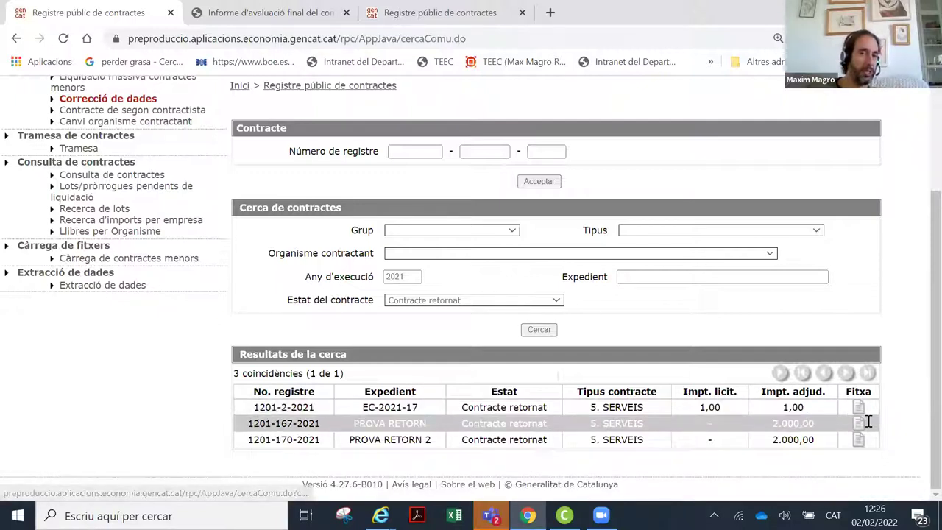
Open contract 1201-2-2021 and view its Dades retornades, showing the observation 'prova'.
left_click(270, 413)
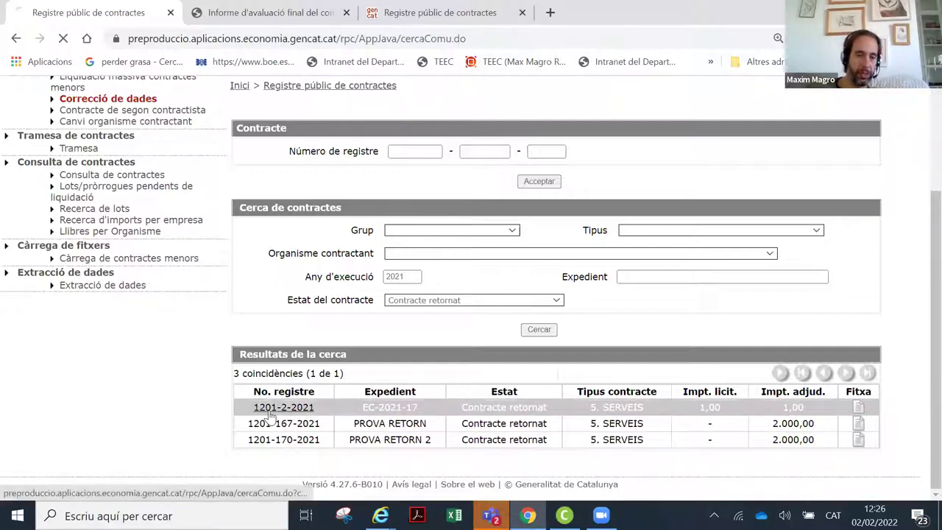
scroll(641, 312, "down", 3)
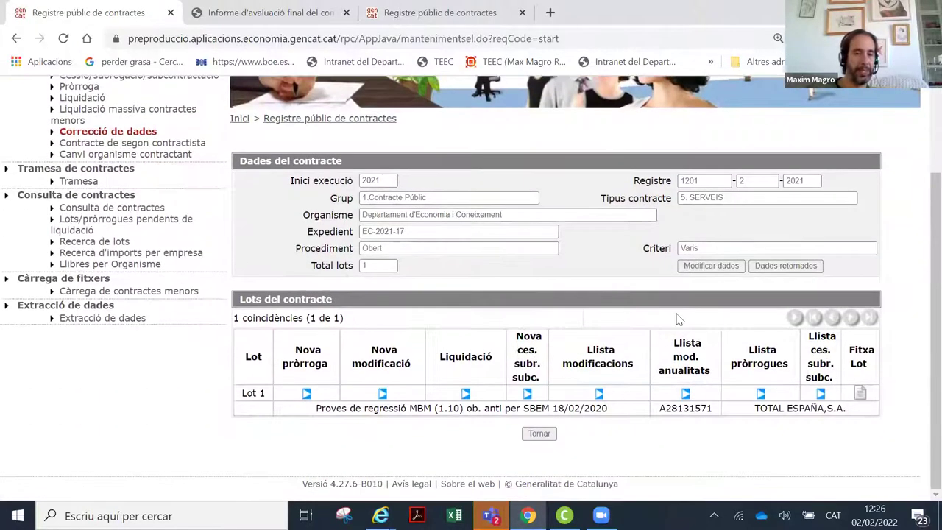
left_click(798, 267)
scroll(577, 343, "down", 2)
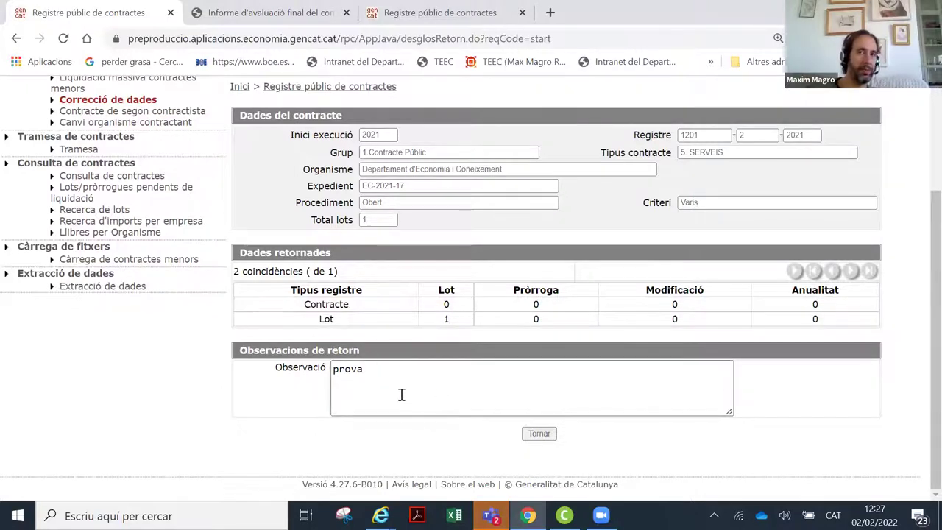
Go back through the contract's lots to the 2021 returned-contracts search results.
left_click(548, 433)
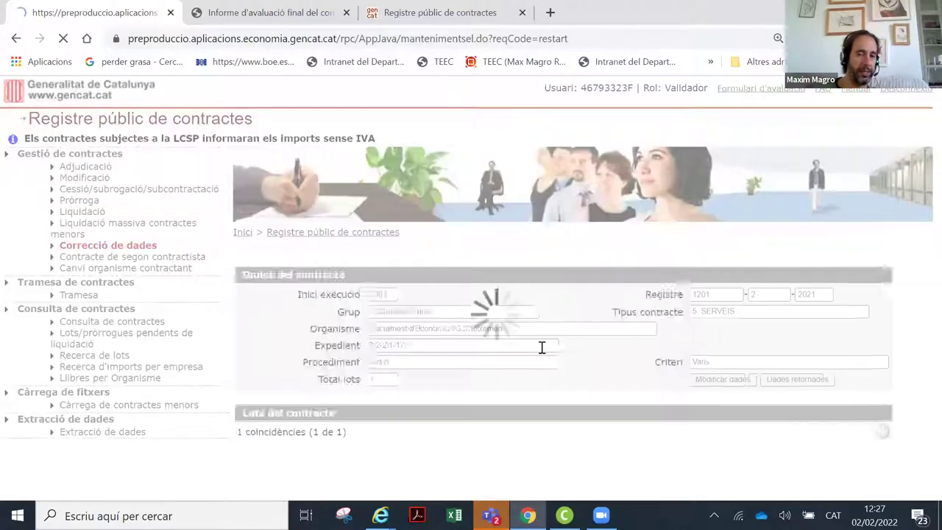
scroll(542, 349, "down", 3)
scroll(543, 353, "up", 3)
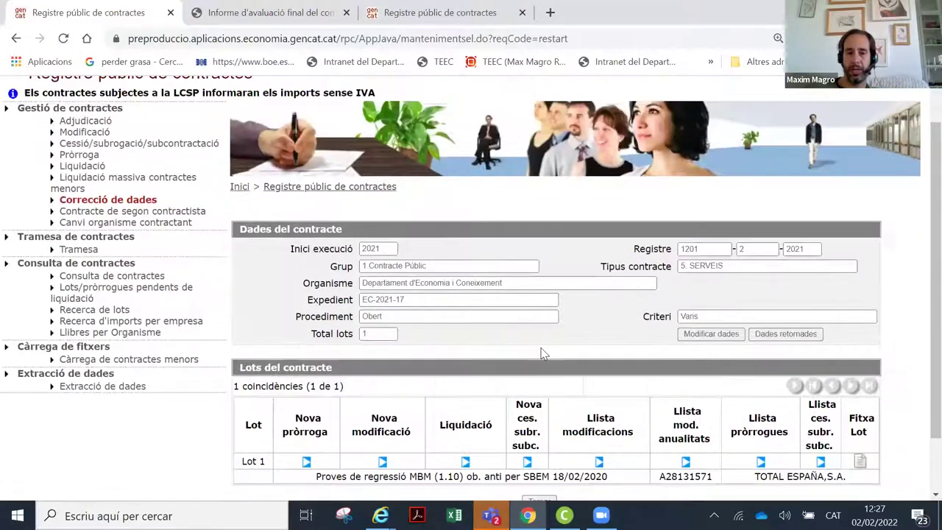
scroll(541, 346, "down", 3)
left_click(539, 434)
Change the Estat del contracte filter to Organisme contractant and rerun the 2021 search.
scroll(541, 341, "down", 1)
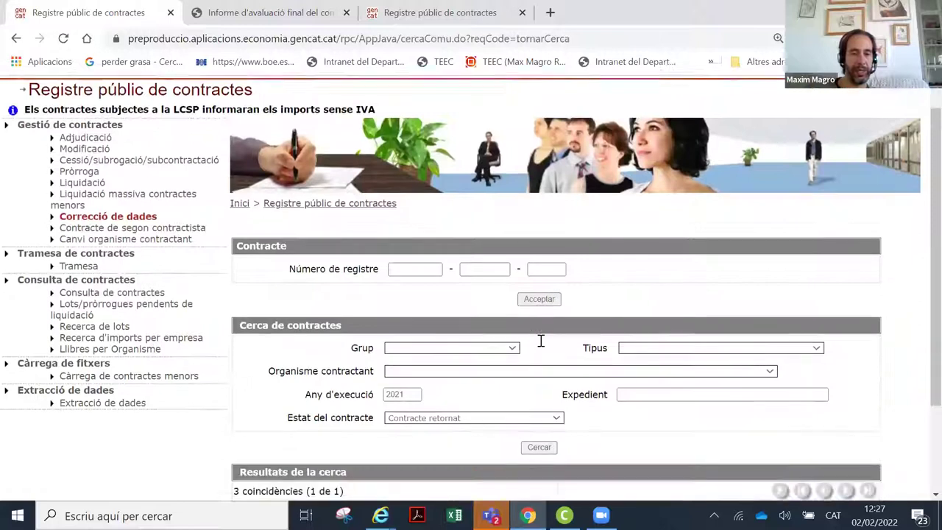
left_click(557, 374)
left_click(515, 391)
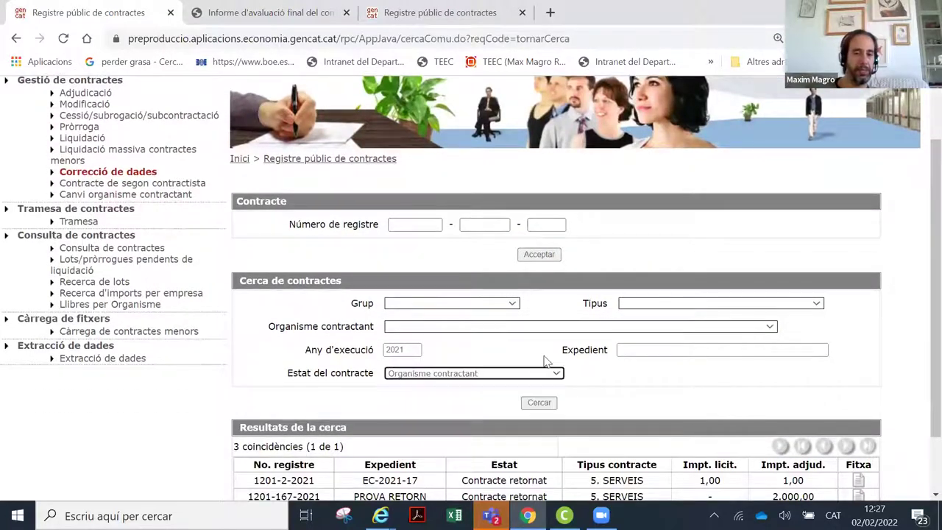
scroll(525, 343, "down", 1)
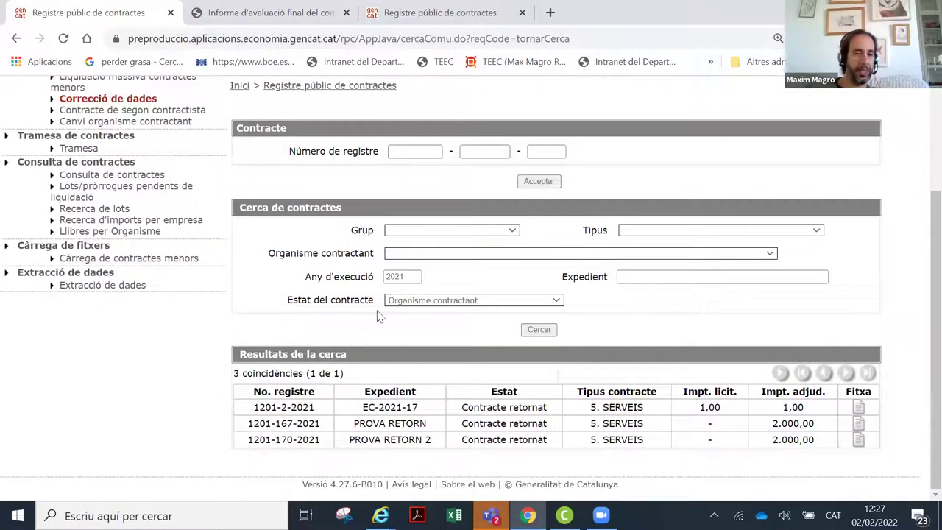
scroll(453, 313, "up", 1)
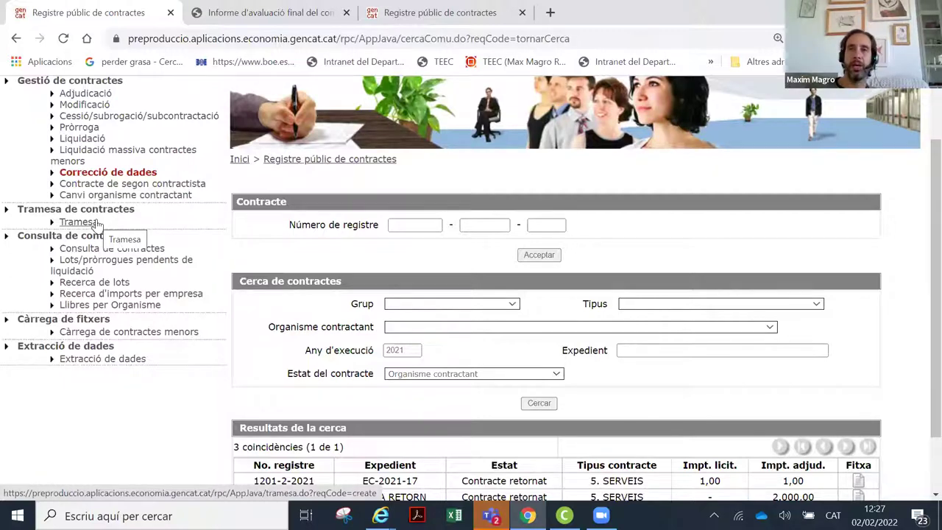
scroll(94, 224, "down", 2)
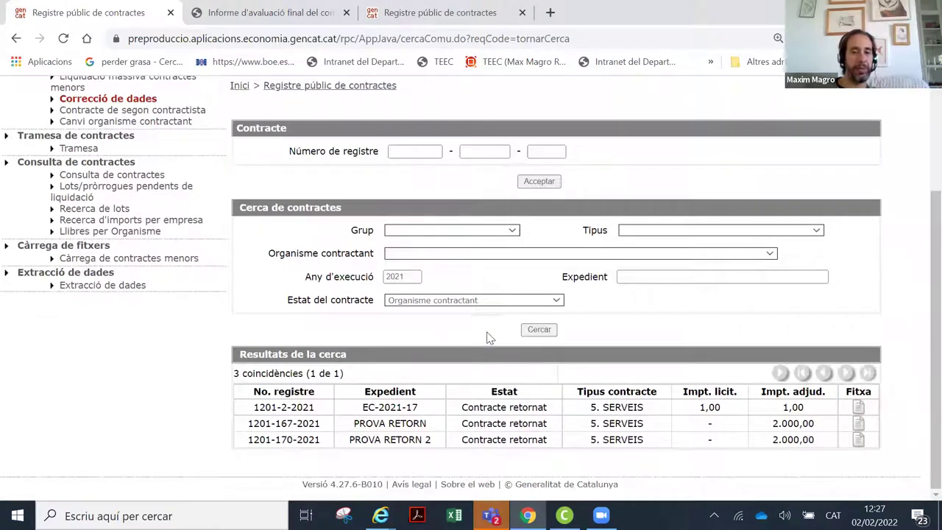
left_click(536, 331)
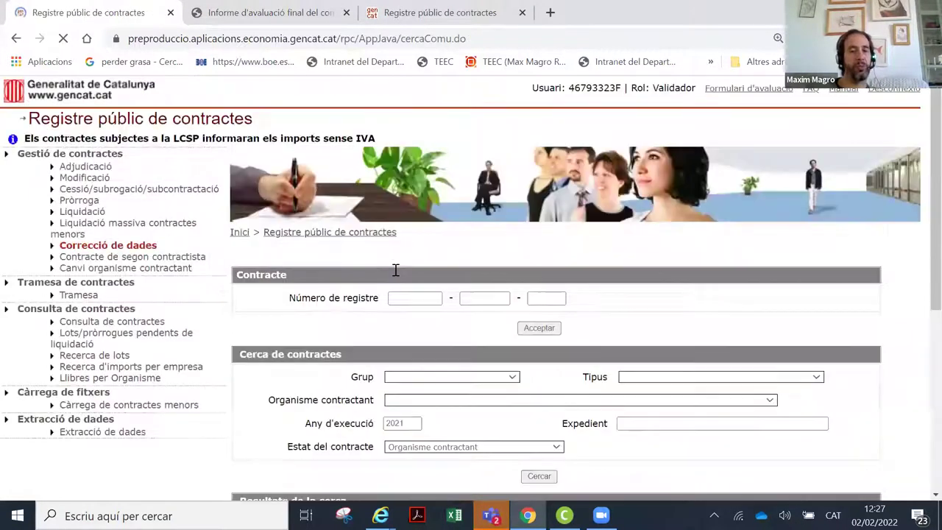
Review the results and open contract 1313-3-2021 (PROVA-TRAMESA1).
scroll(395, 270, "down", 3)
scroll(395, 270, "down", 3)
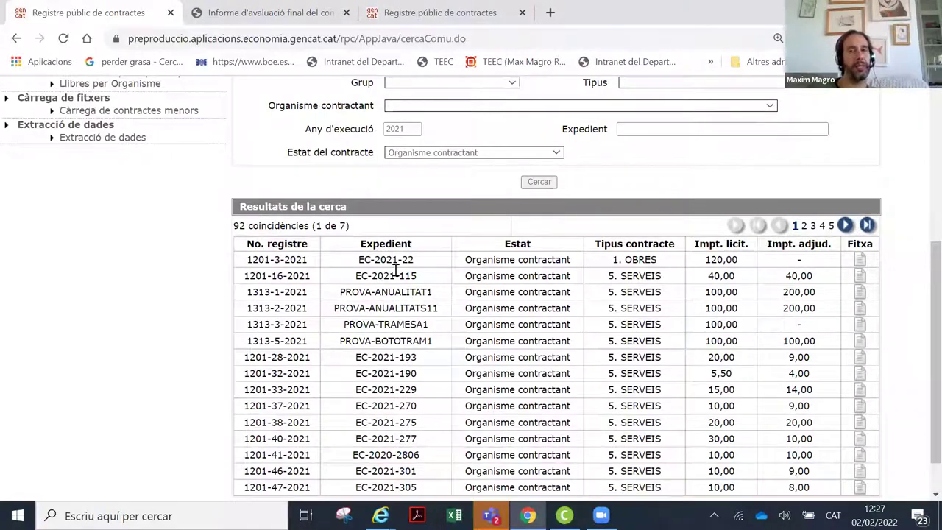
scroll(464, 295, "up", 8)
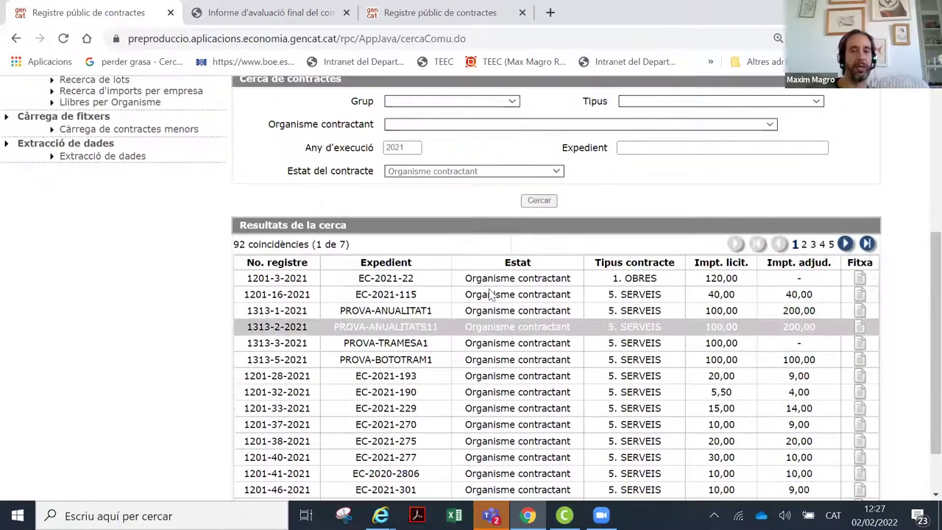
scroll(258, 231, "down", 3)
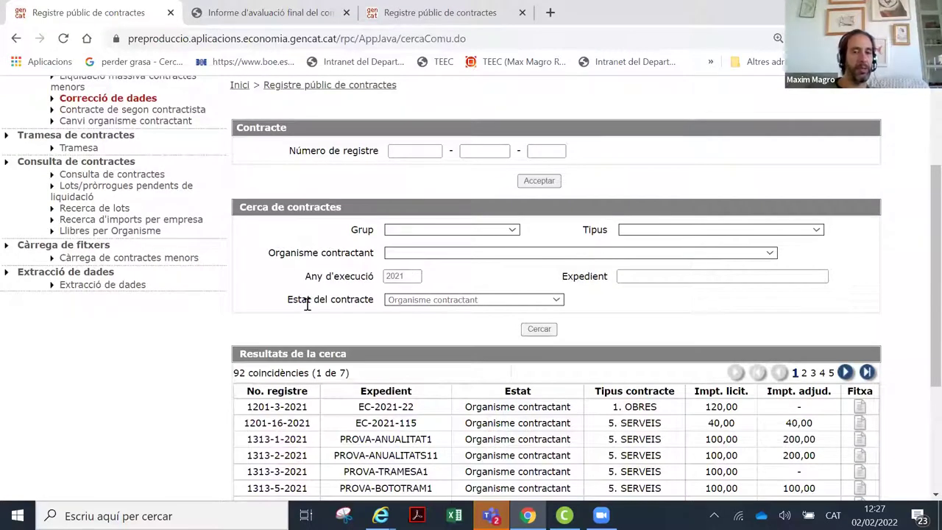
left_click_drag(287, 300, 411, 314)
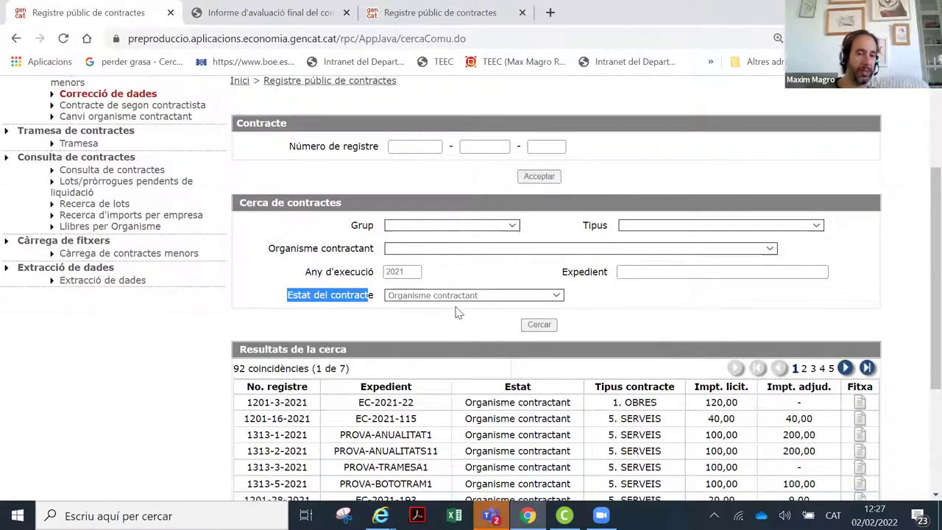
scroll(457, 313, "down", 2)
scroll(455, 324, "down", 1)
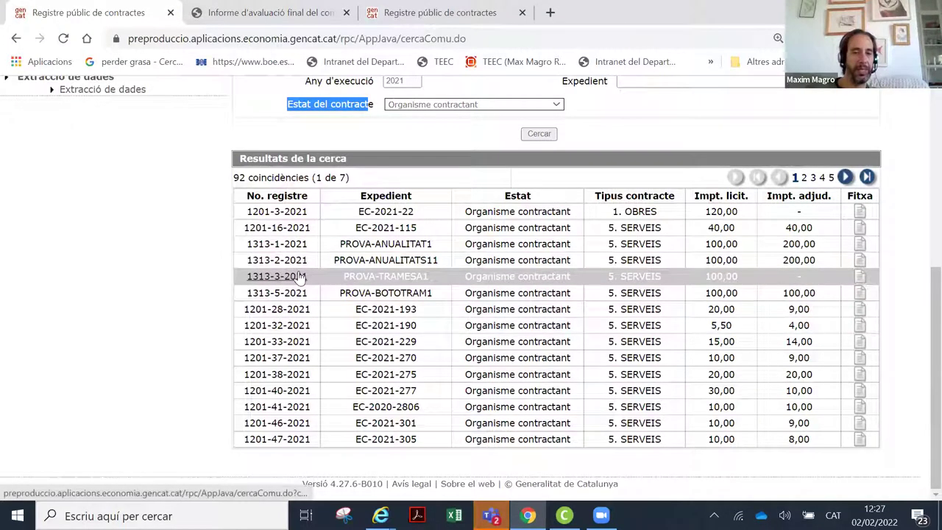
left_click(300, 278)
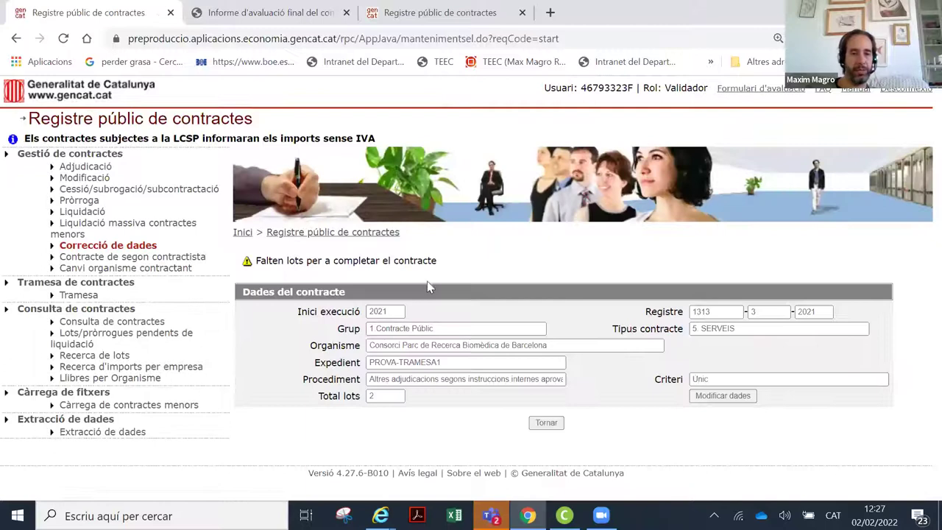
Point out the missing-lots warning and Total lots of 2, then open Modificar dades.
left_click_drag(267, 261, 442, 274)
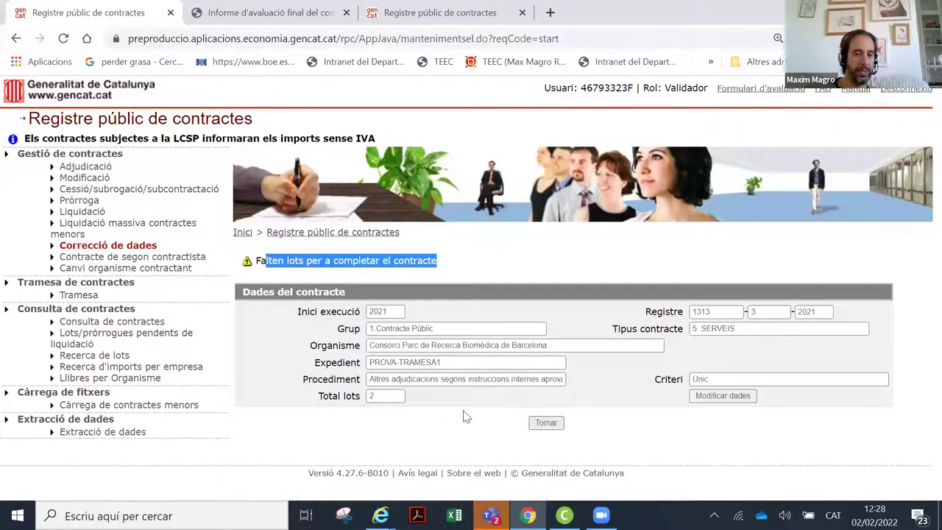
double_click(372, 396)
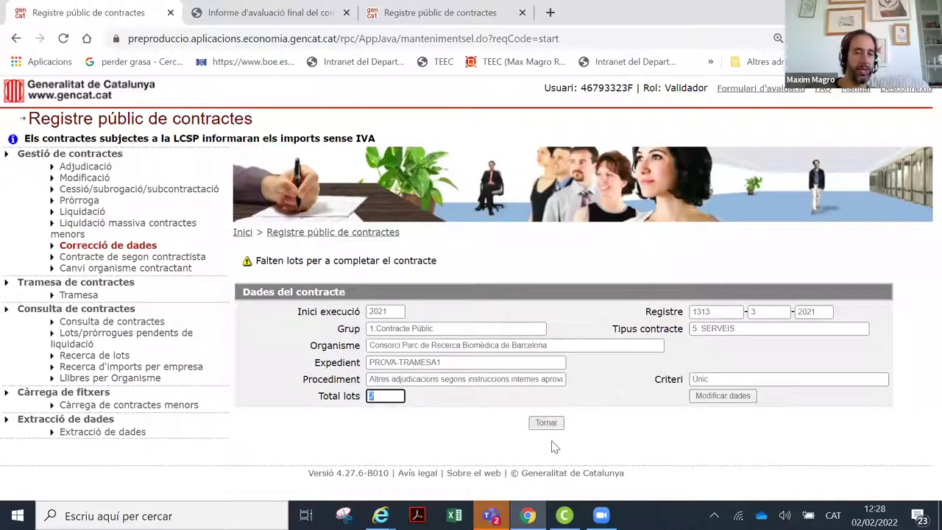
left_click(739, 401)
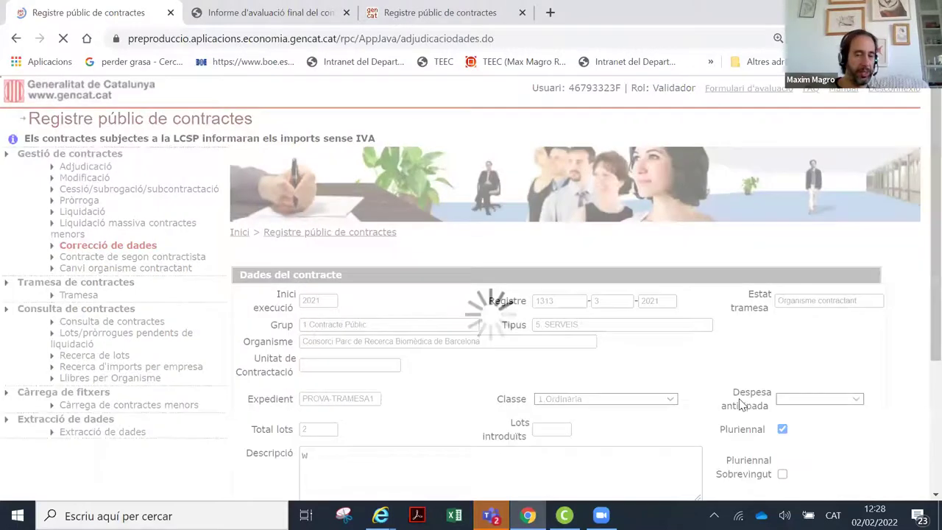
scroll(697, 317, "down", 6)
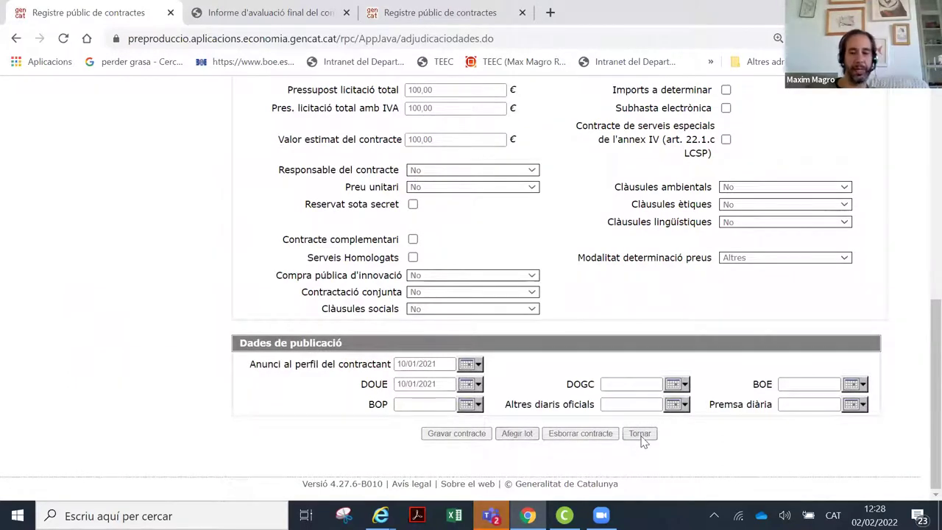
Leave the edit form unsaved and return to the 92 Organisme contractant search results.
left_click(642, 435)
left_click(542, 425)
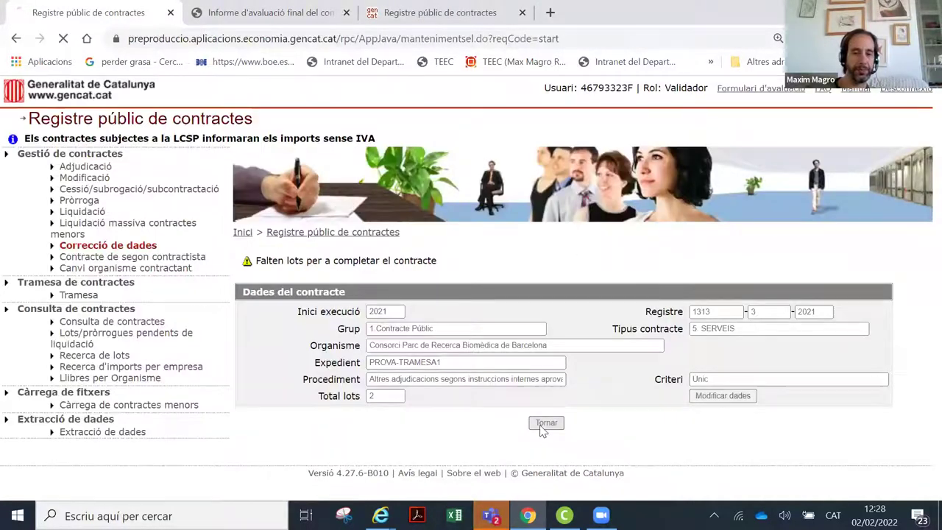
scroll(310, 282, "down", 4)
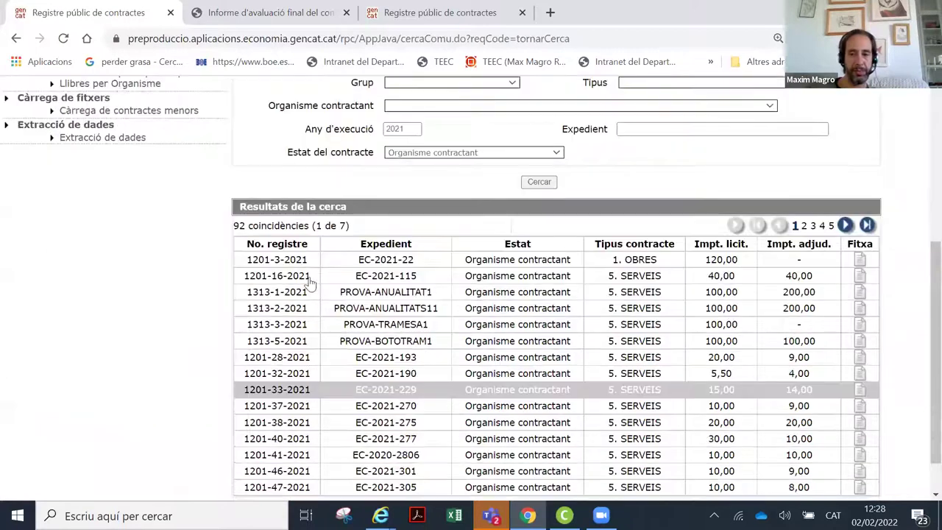
Open contract 1313-1-2021 (PROVA-ANUALITAT1) in Modificar dades and scroll to its Lots del contracte table.
left_click(298, 292)
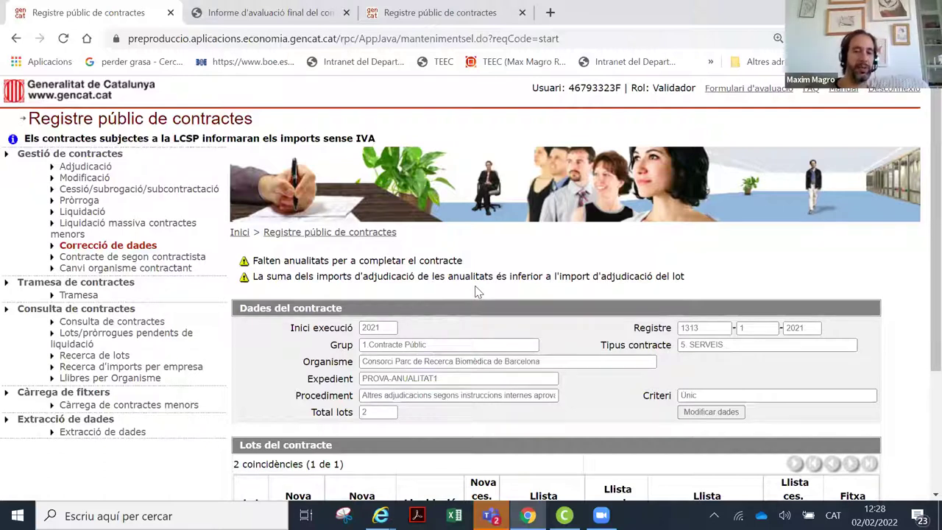
scroll(476, 293, "down", 1)
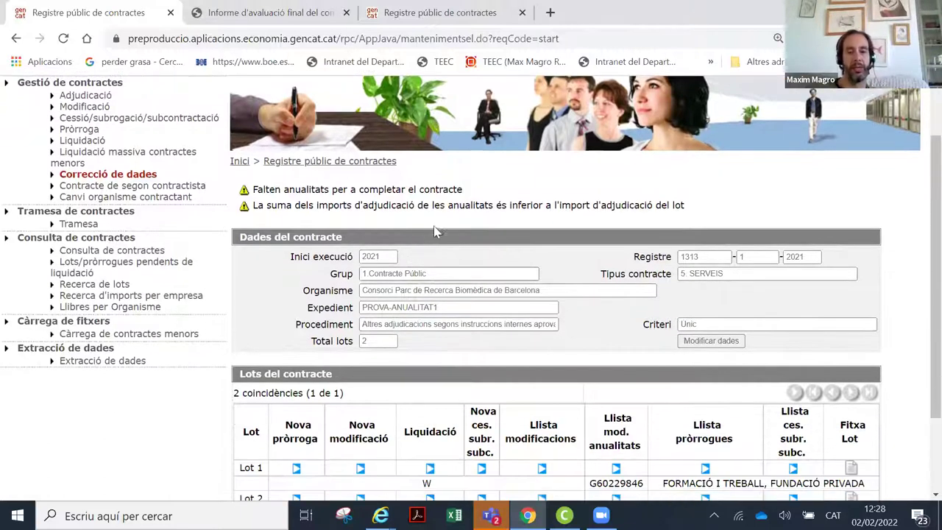
left_click(725, 341)
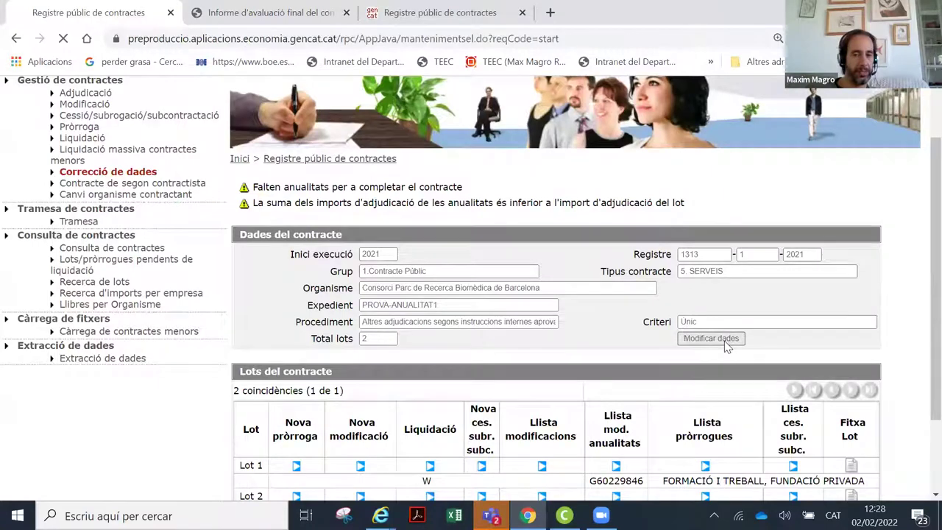
scroll(390, 325, "down", 3)
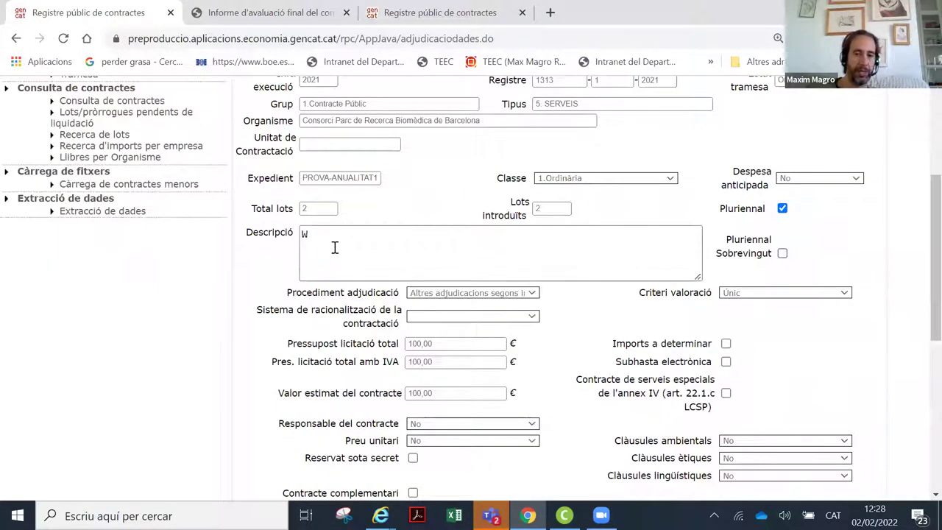
scroll(335, 247, "down", 5)
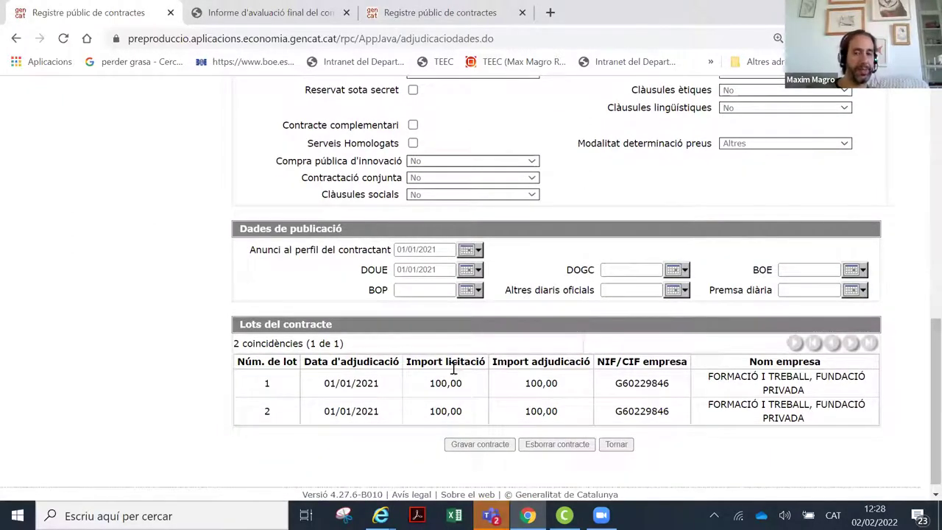
Inspect lot 1's annualities, then return to the contract.
left_click(267, 387)
scroll(412, 298, "down", 8)
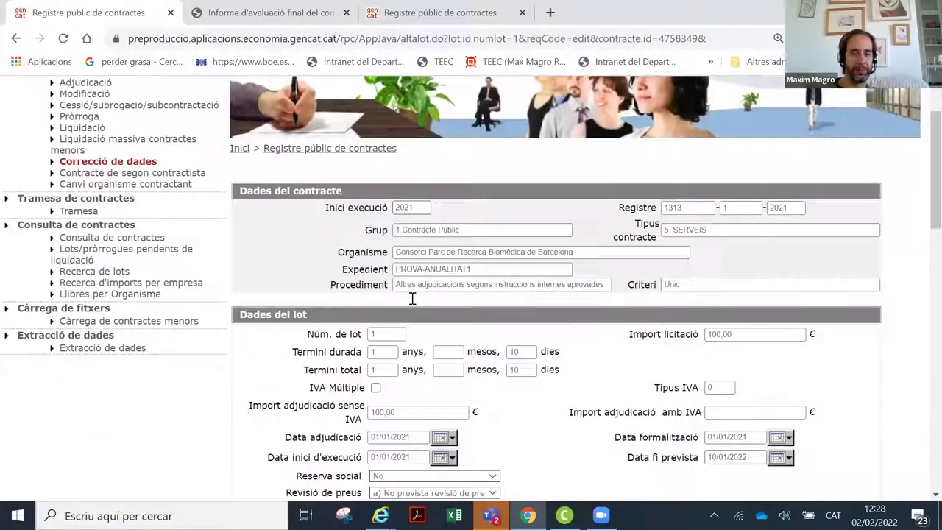
scroll(412, 299, "down", 6)
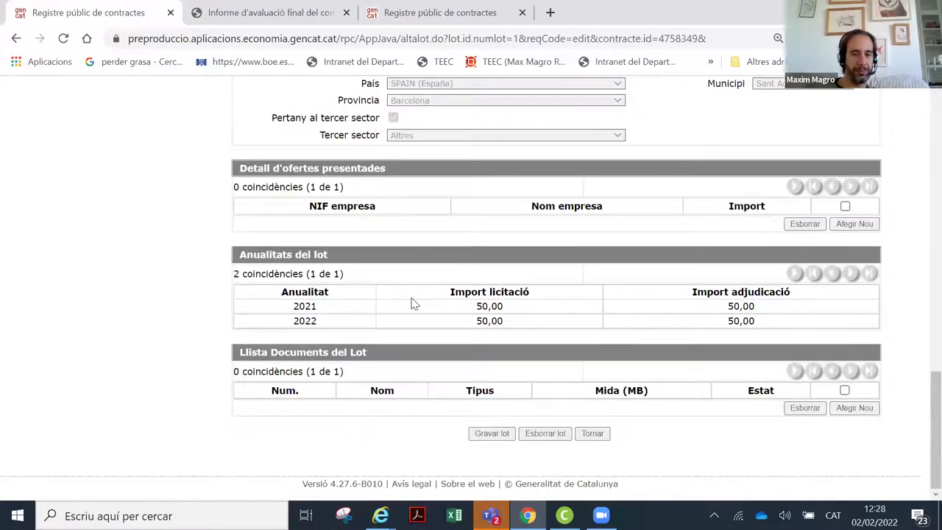
left_click(593, 434)
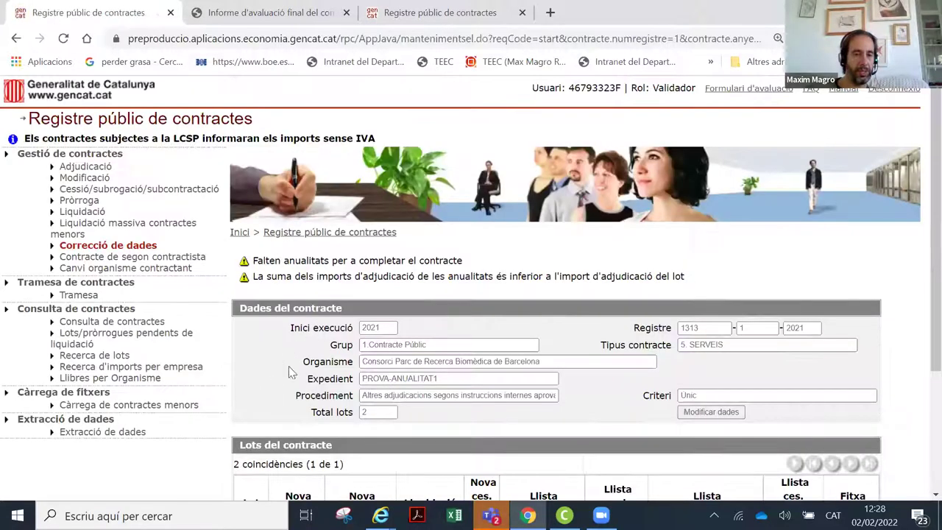
Start a new annuality on lot 2, cancel it, and return to the contract's lots list.
scroll(501, 276, "down", 15)
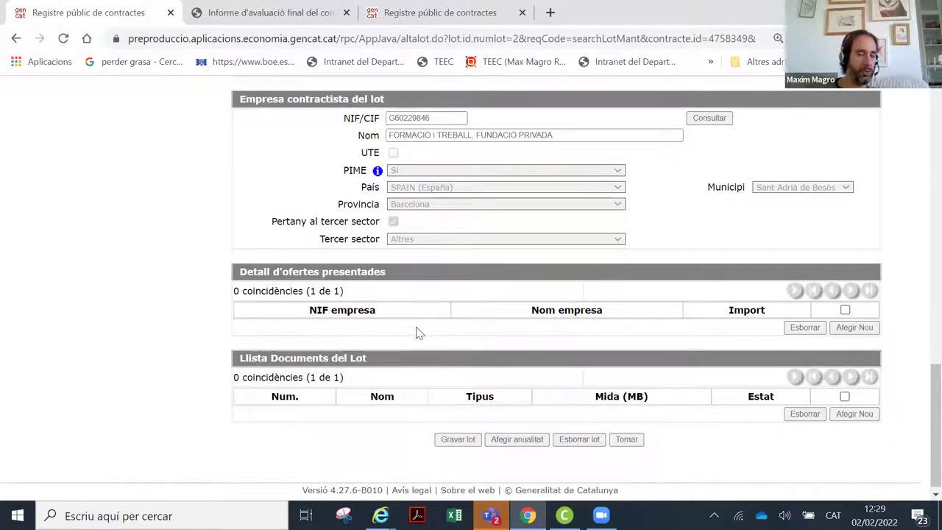
scroll(416, 332, "up", 10)
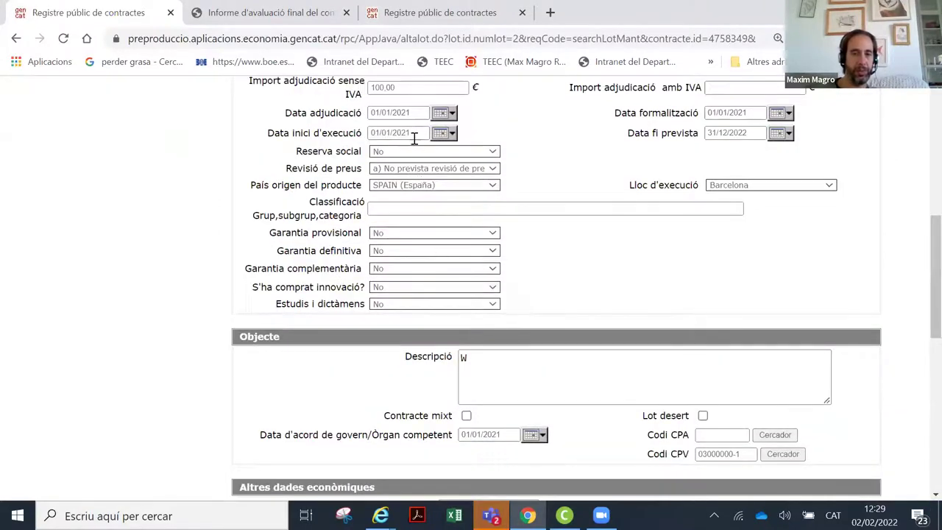
scroll(653, 200, "down", 8)
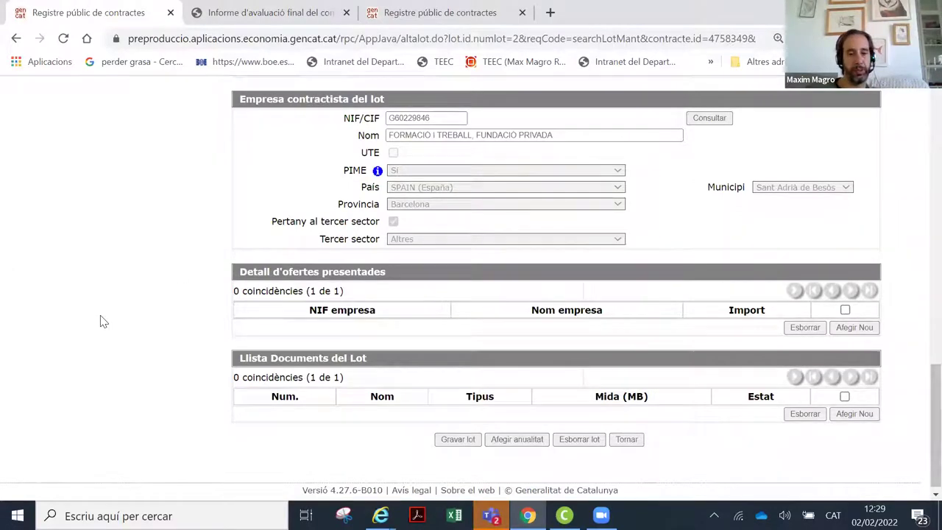
left_click(527, 444)
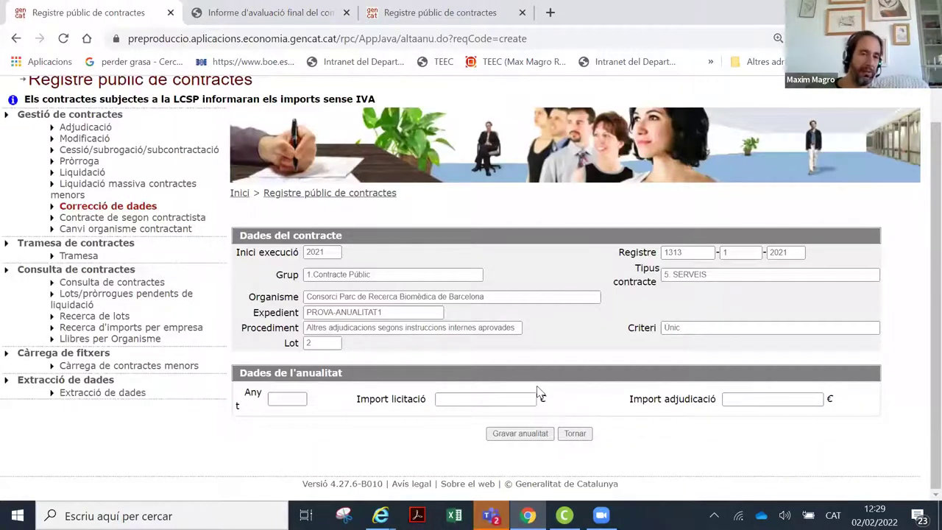
left_click(586, 440)
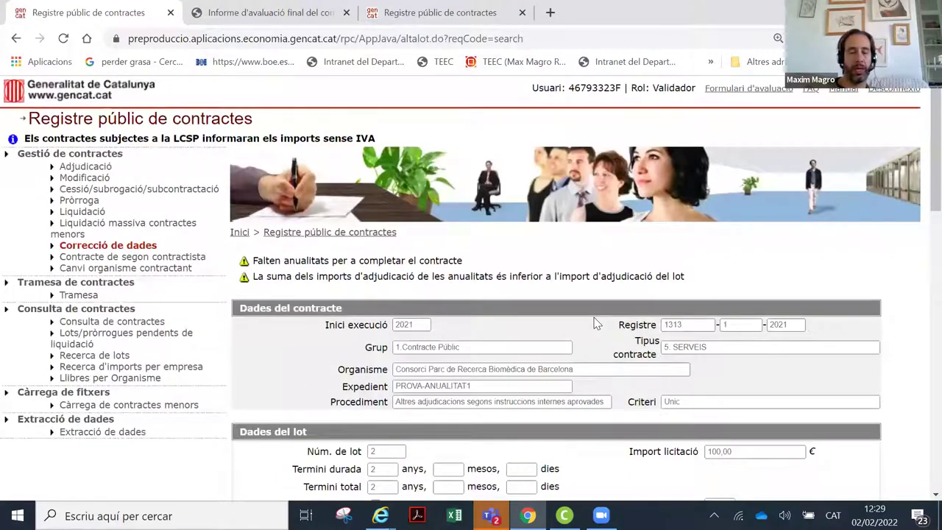
scroll(596, 324, "down", 15)
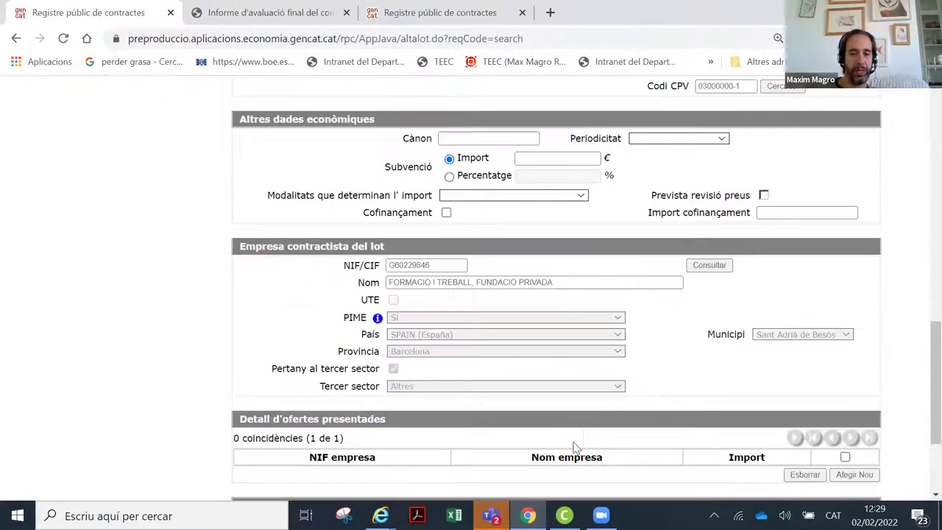
left_click(620, 434)
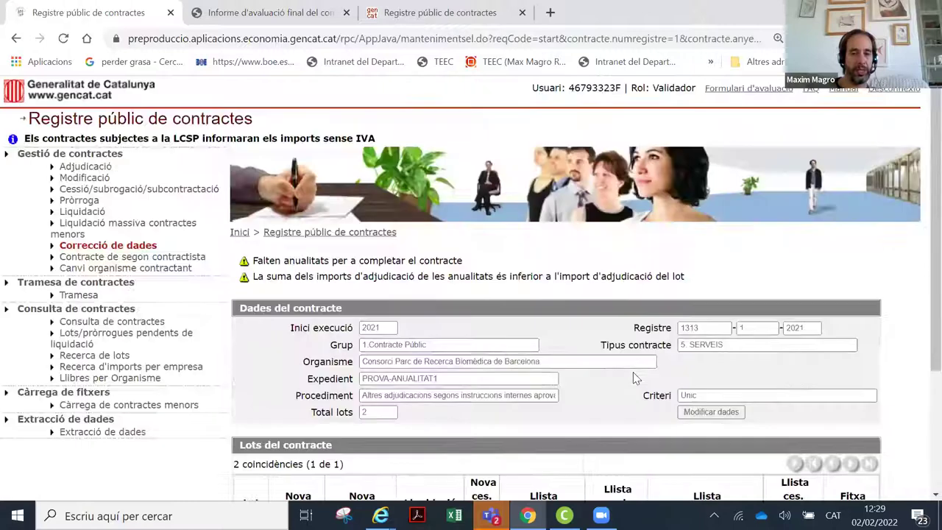
scroll(639, 376, "down", 3)
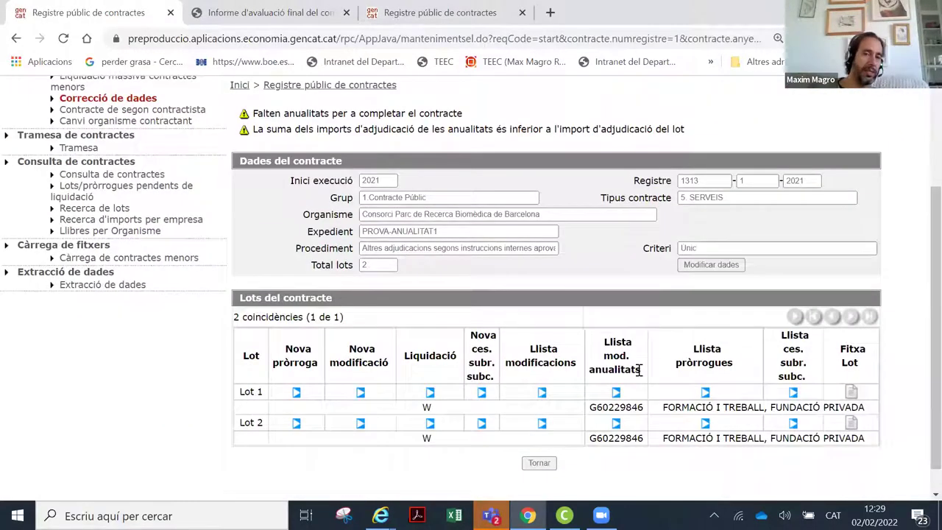